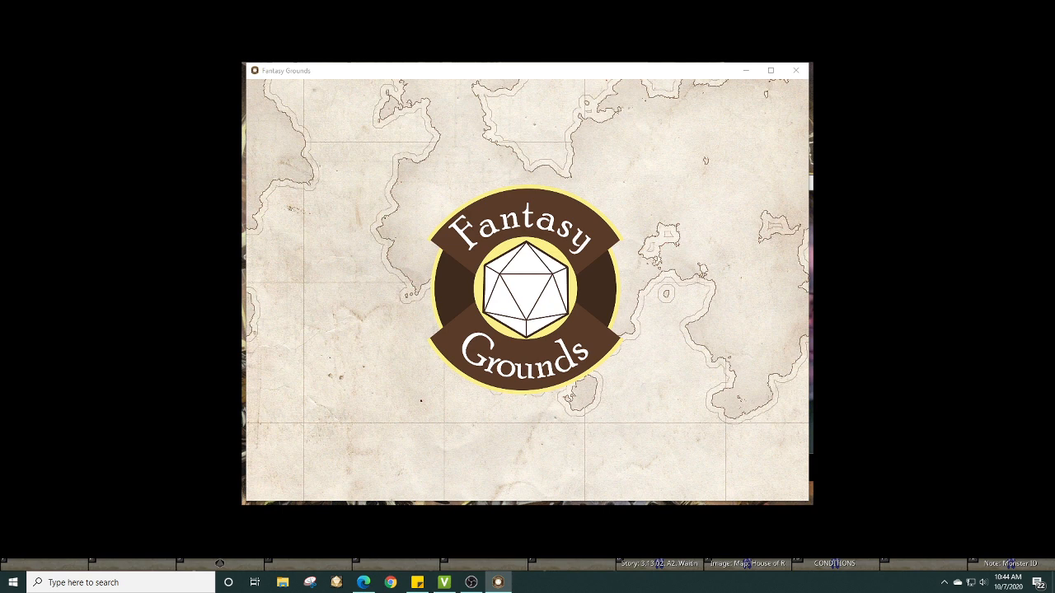
Step: Examine the layout and token positions on the House of Renewal map
mouse_move(498, 584)
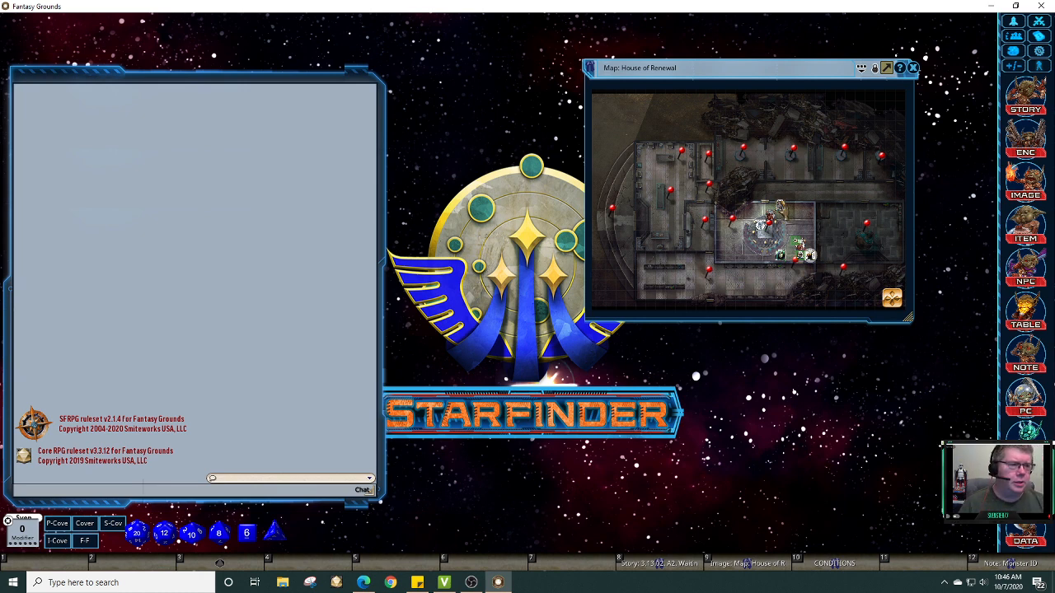
scroll(793, 208, "up", 2)
scroll(792, 226, "down", 1)
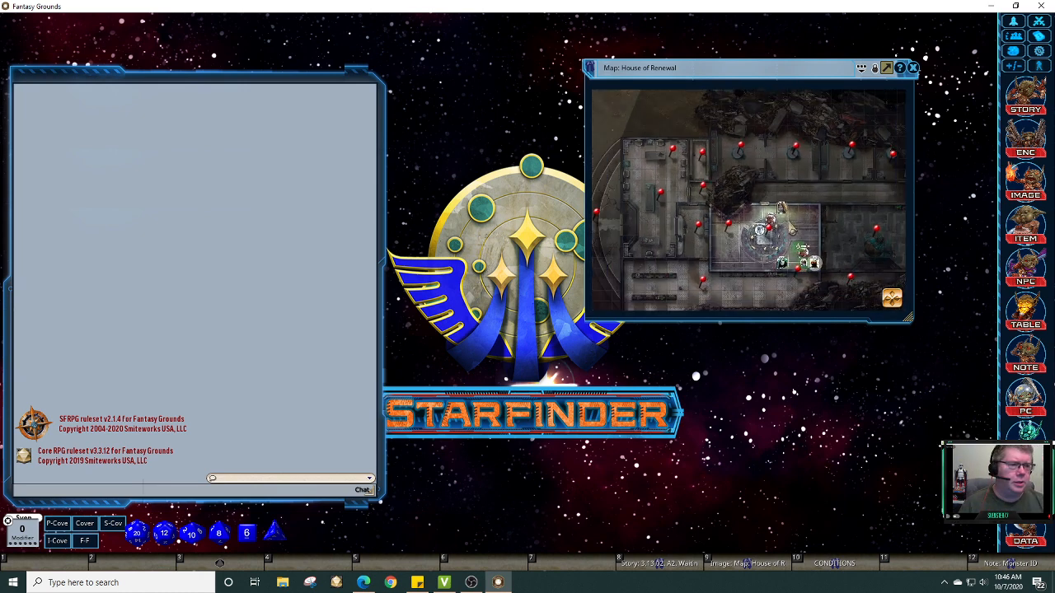
mouse_move(892, 294)
left_mouse_down()
mouse_move(877, 333)
mouse_move(888, 290)
left_mouse_up()
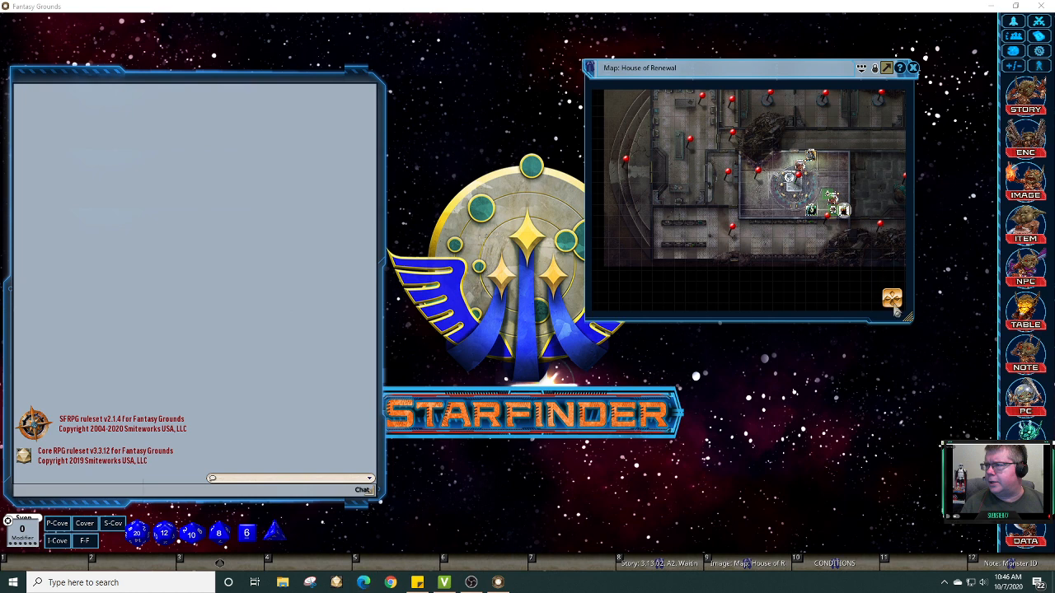
left_click_drag(890, 300, 909, 273)
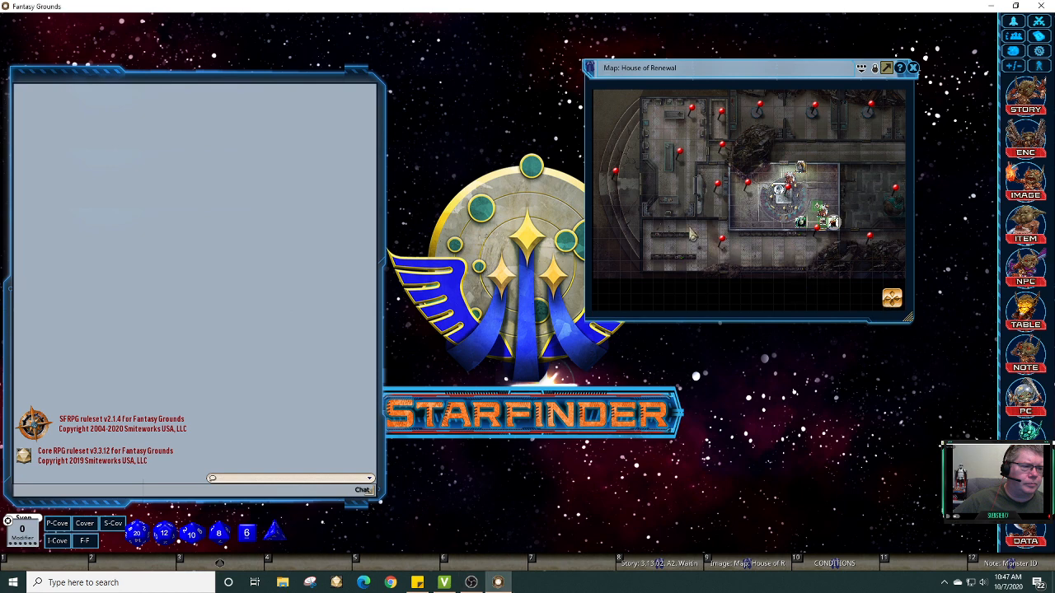
scroll(692, 236, "up", 1)
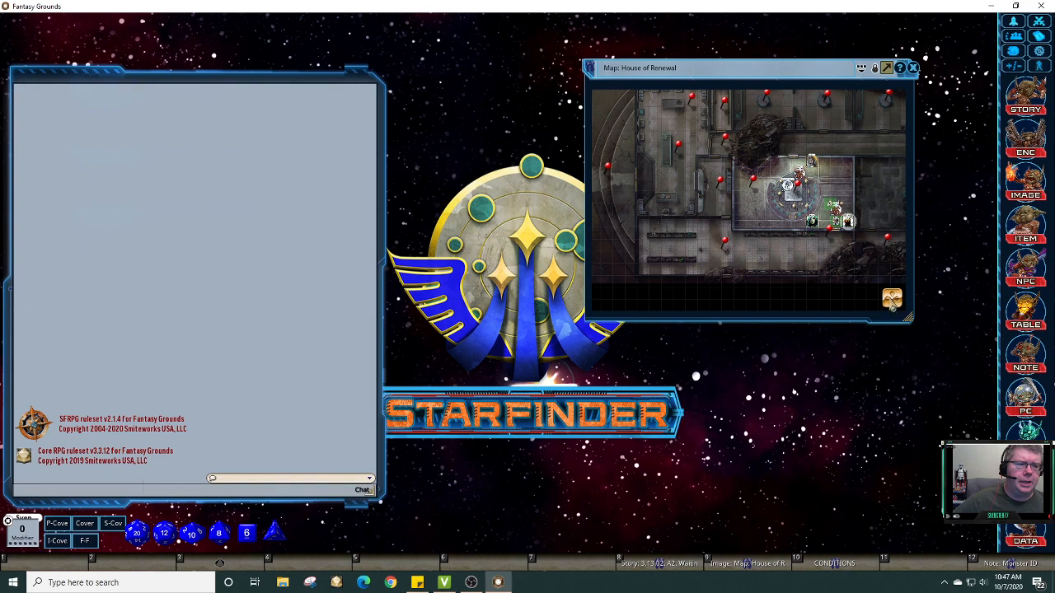
Step: Enlarge the House of Renewal map window to inspect the room holding the creature tokens, and close the map
left_click_drag(987, 402, 999, 418)
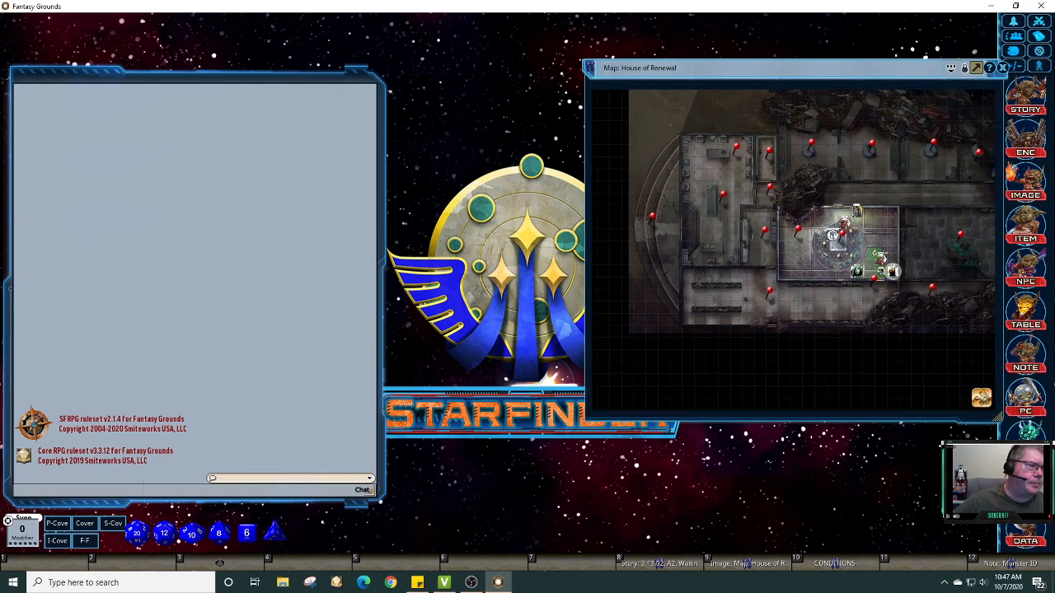
scroll(798, 274, "up", 5)
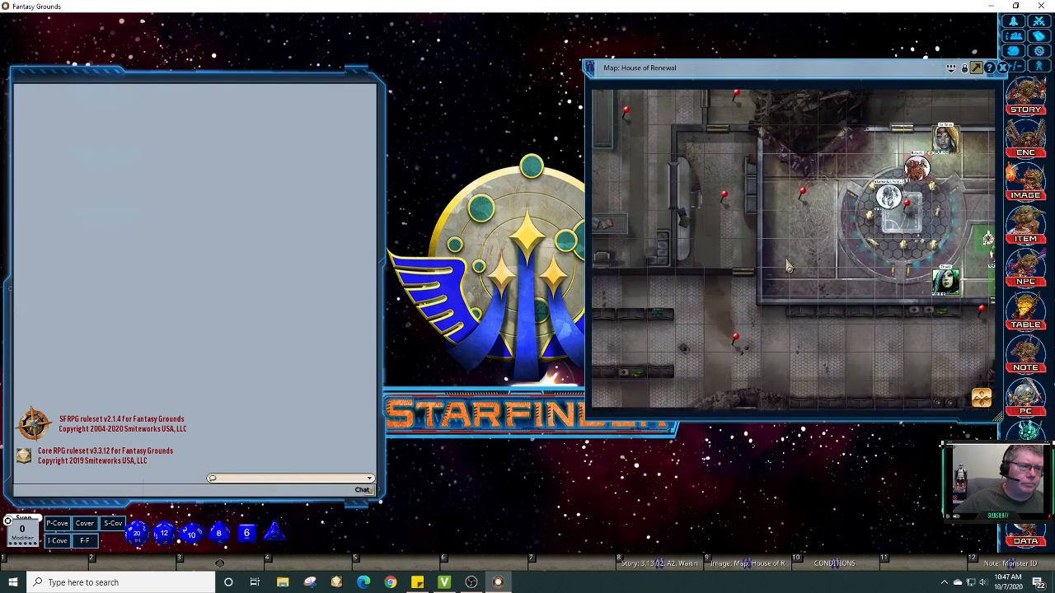
scroll(787, 265, "up", 2)
left_click_drag(980, 399, 1014, 381)
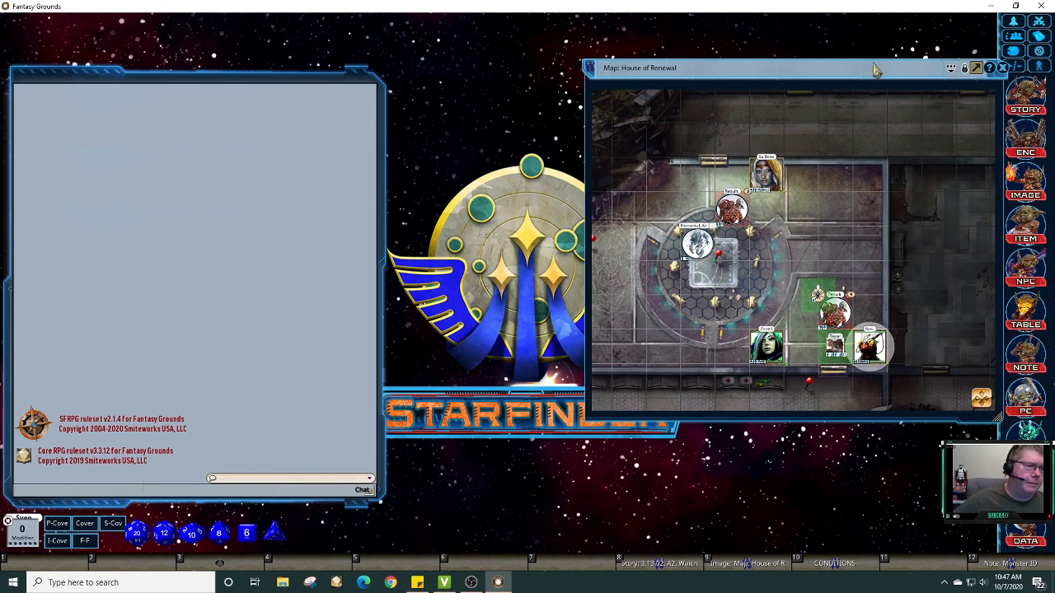
left_click_drag(819, 54, 857, 26)
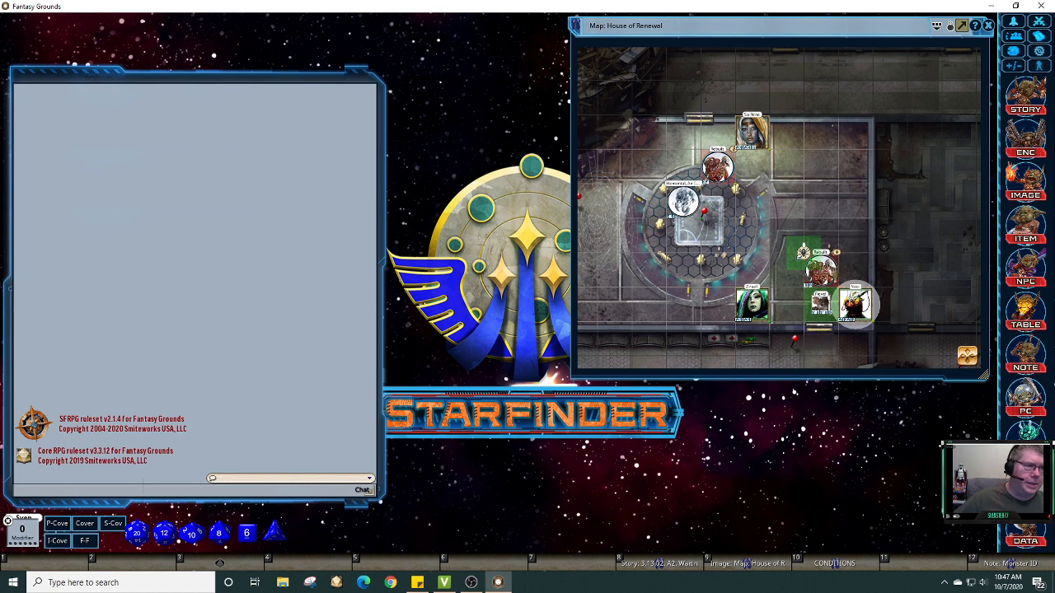
left_click_drag(967, 360, 983, 431)
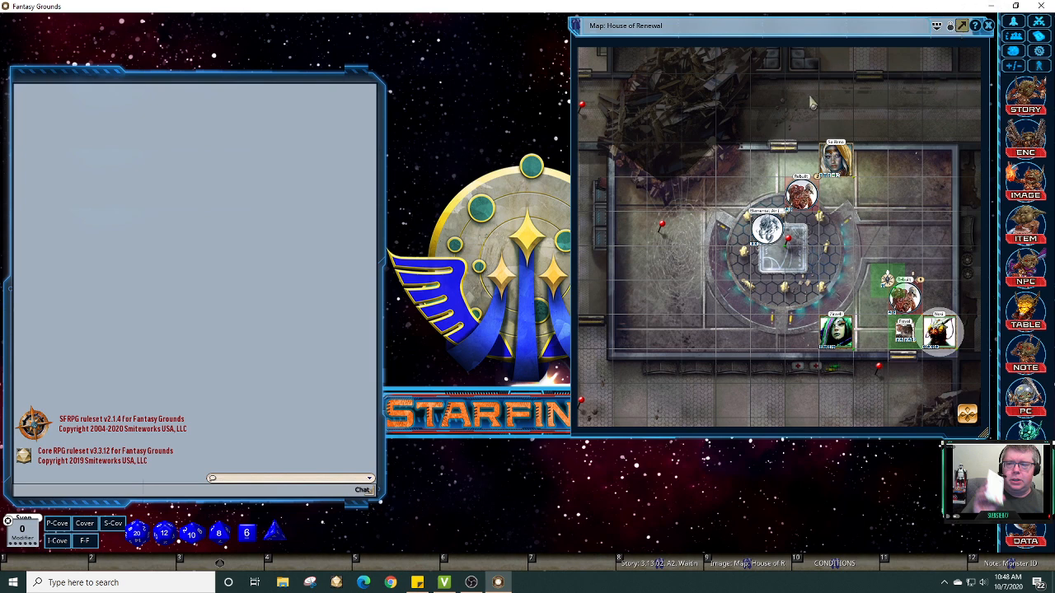
left_click(989, 26)
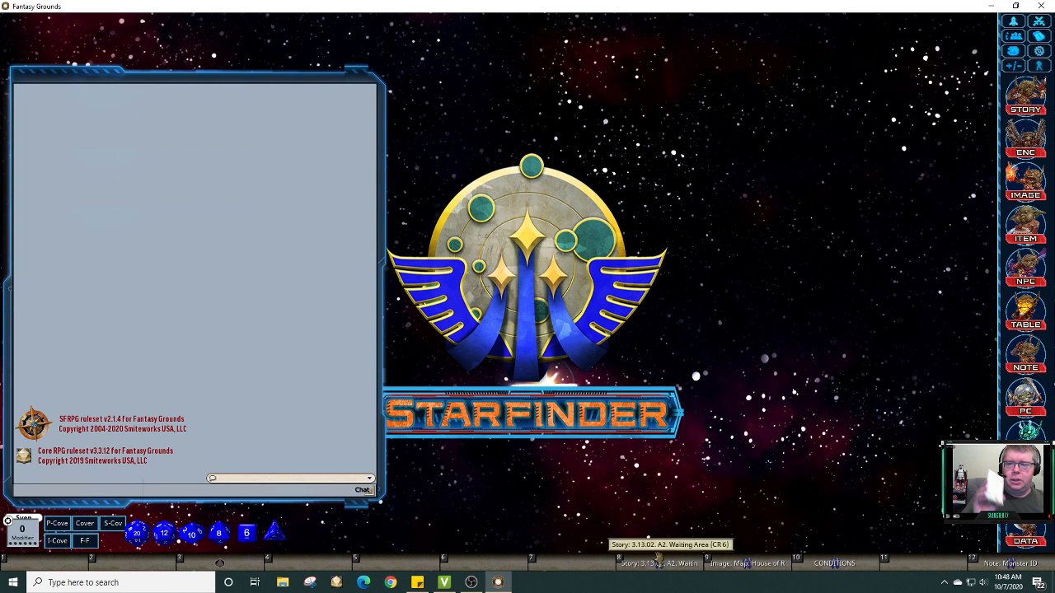
Step: Launch the separate Fantasy Grounds v3.3.11 Ultimate client and load an existing campaign in it
left_click(337, 583)
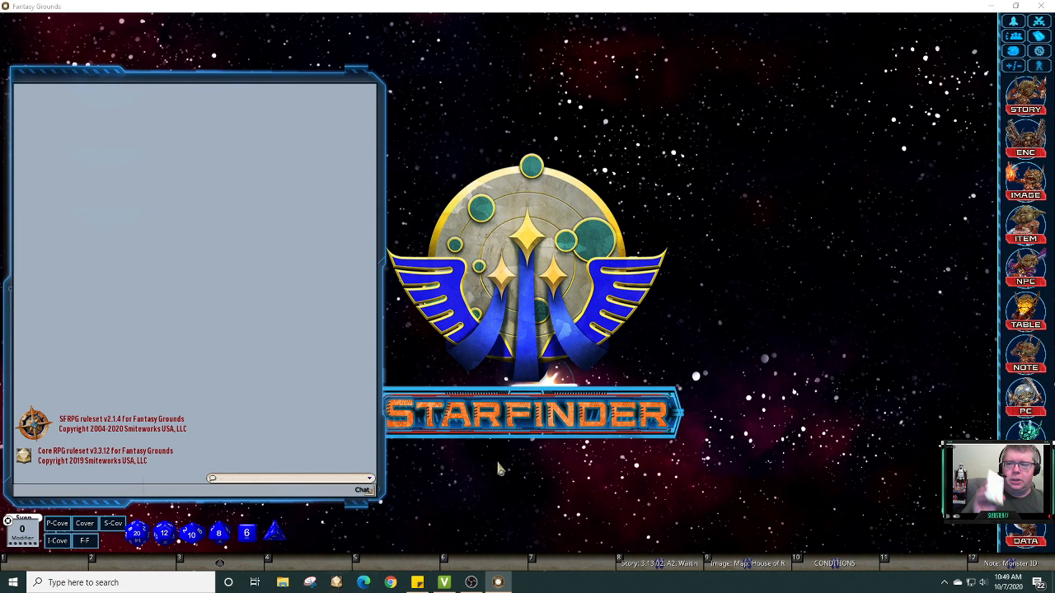
left_click(337, 583)
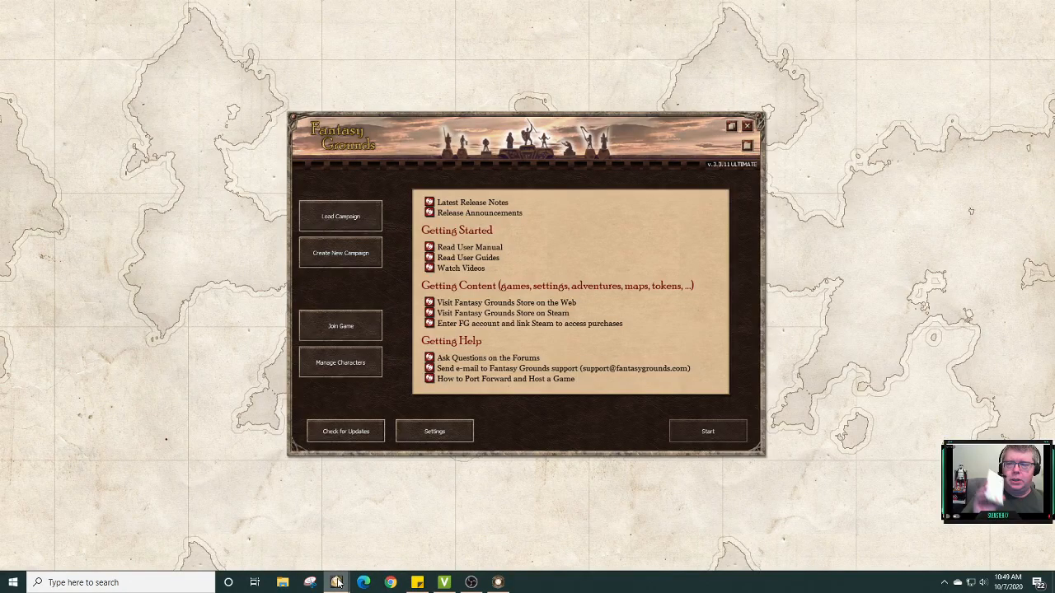
mouse_move(337, 583)
left_click(453, 502)
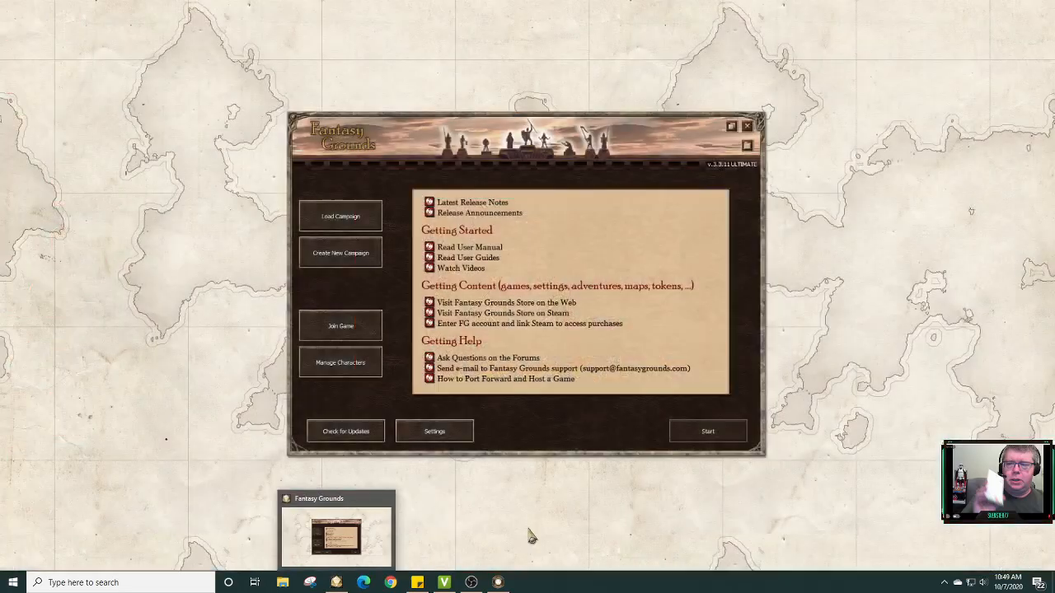
left_click(371, 217)
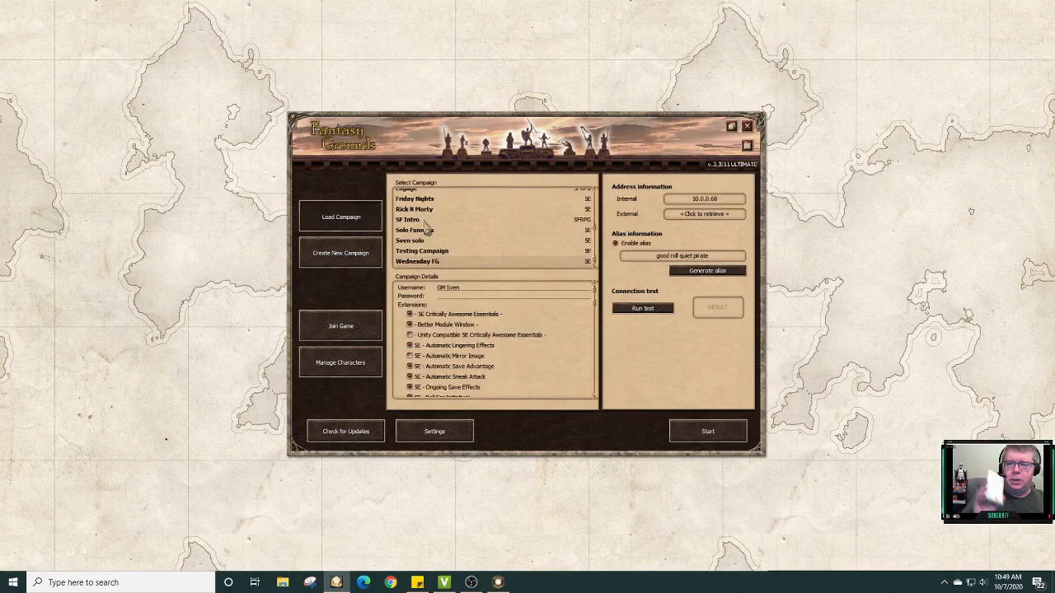
scroll(424, 227, "up", 3)
left_click(419, 236)
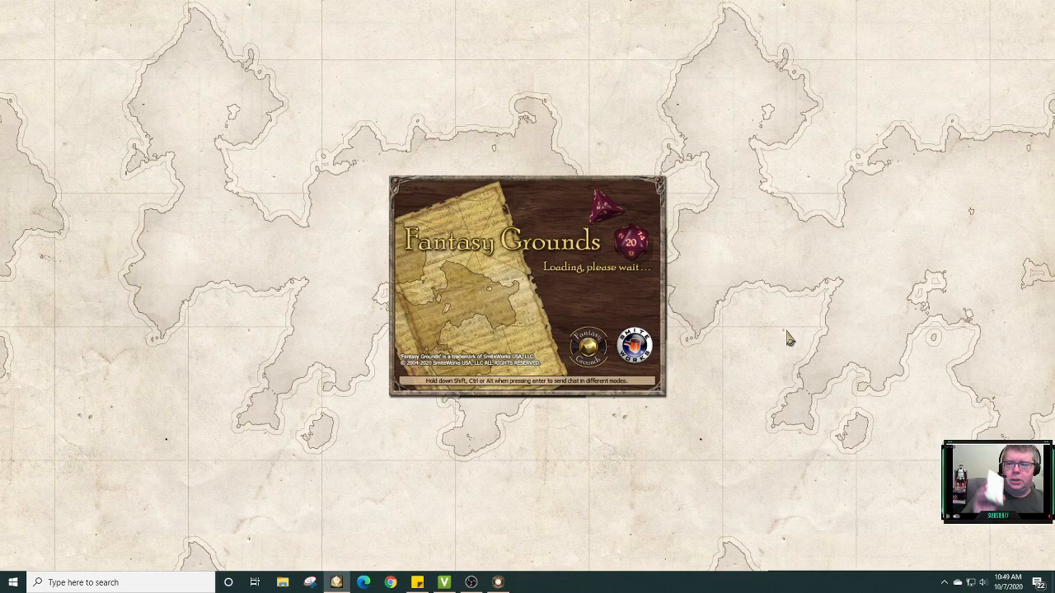
Step: Return to the Starfinder campaign and search its spell list for "summon"
mouse_move(500, 579)
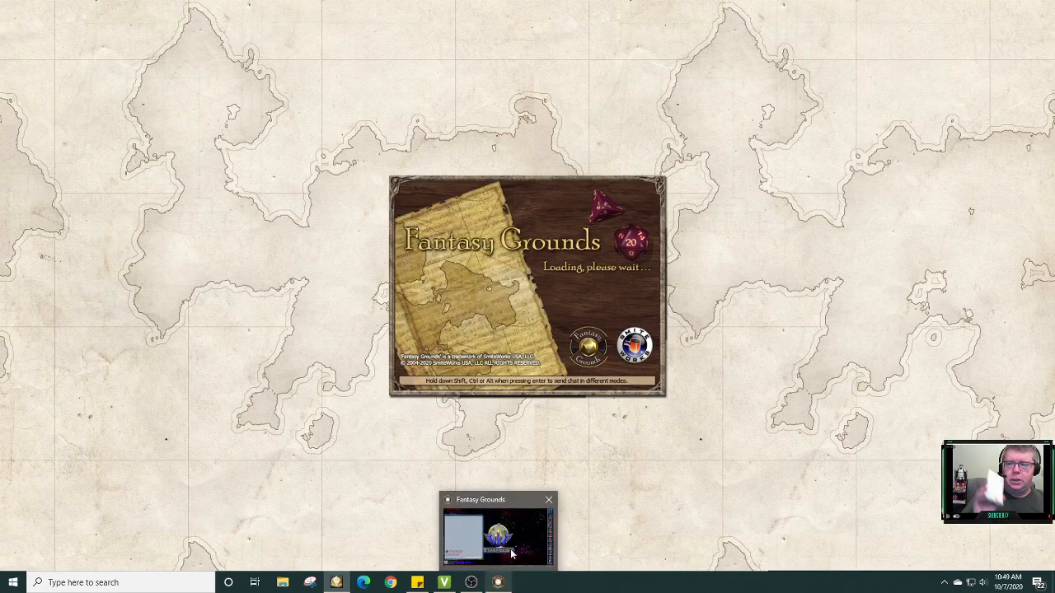
left_click(511, 554)
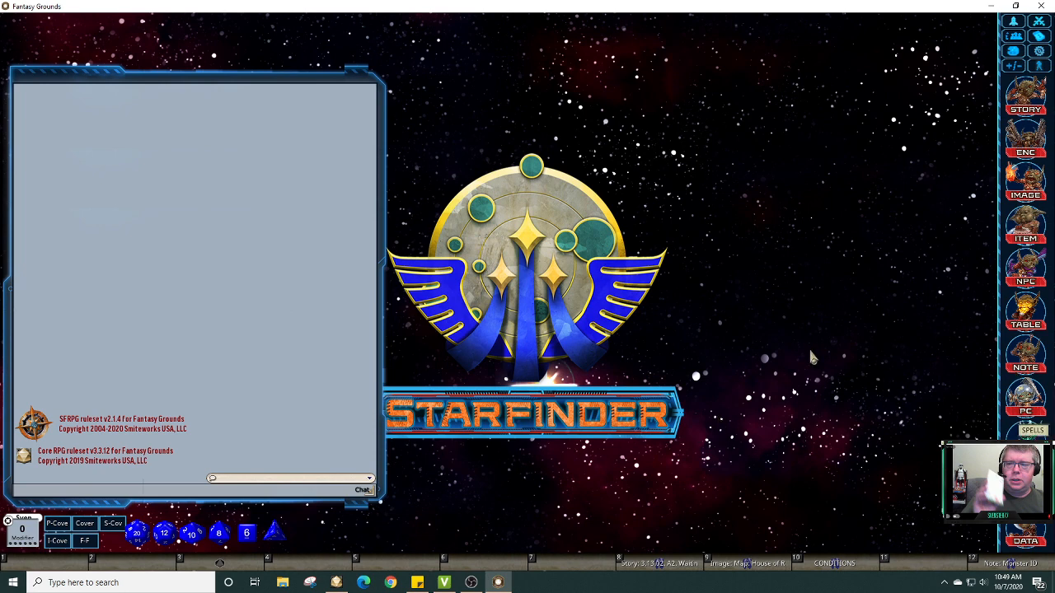
left_click(511, 355)
type("summon")
key("Return")
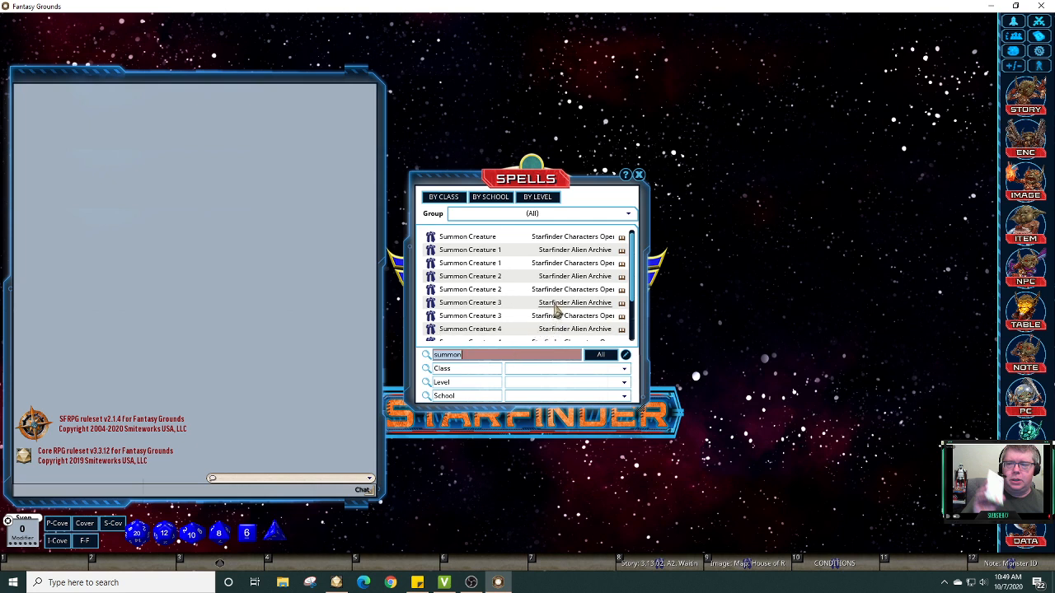
Step: Open the Starfinder Alien Archive and Starfinder Characters Oper versions of Summon Creature 3, enlarging the latter over the chat area
left_click(430, 303)
left_click_drag(561, 189, 823, 98)
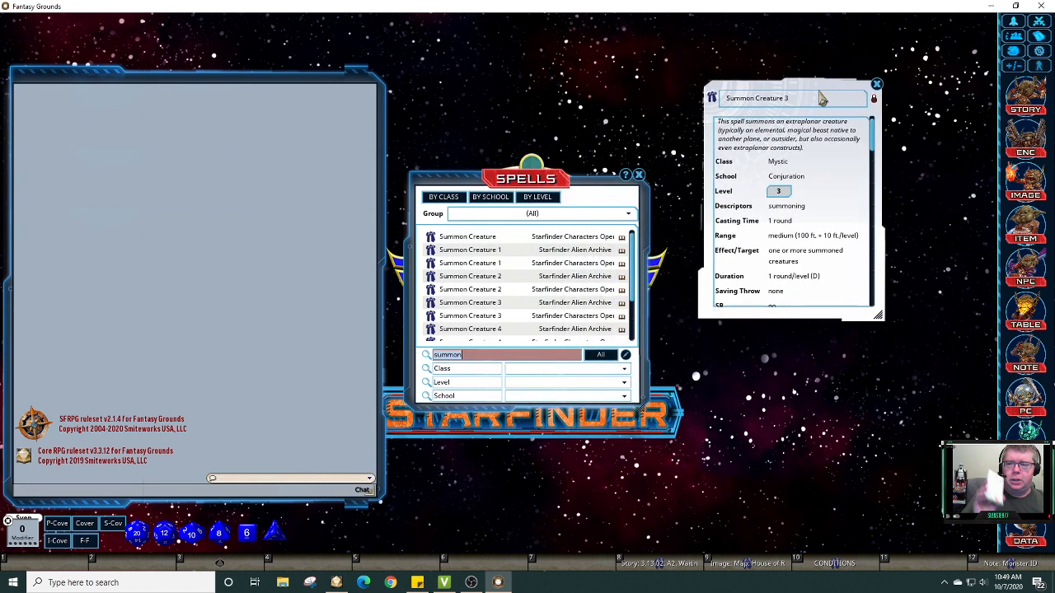
left_click(439, 319)
left_click_drag(527, 182, 431, 87)
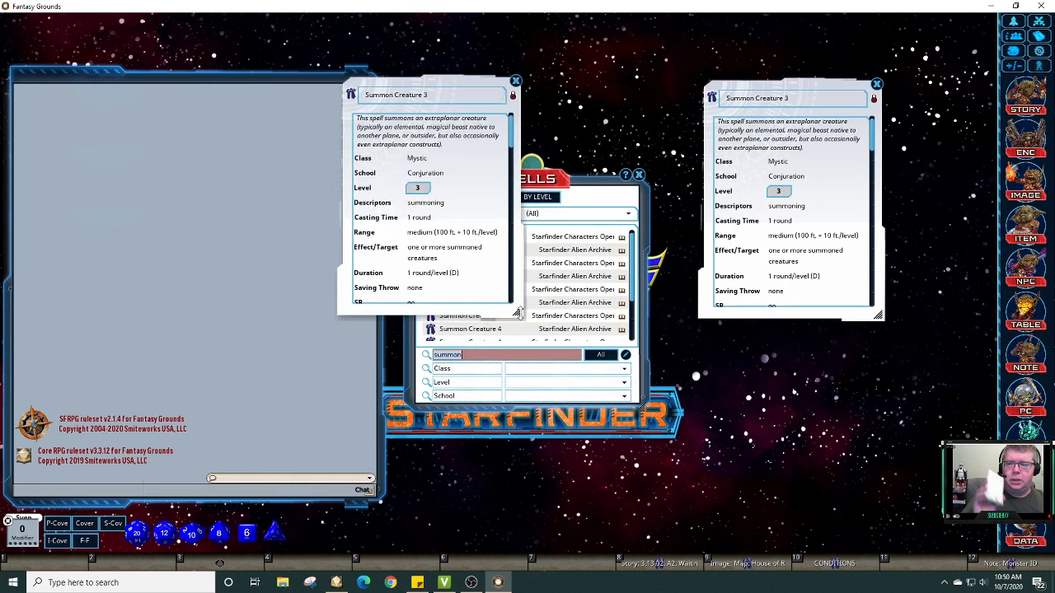
left_click_drag(517, 311, 614, 353)
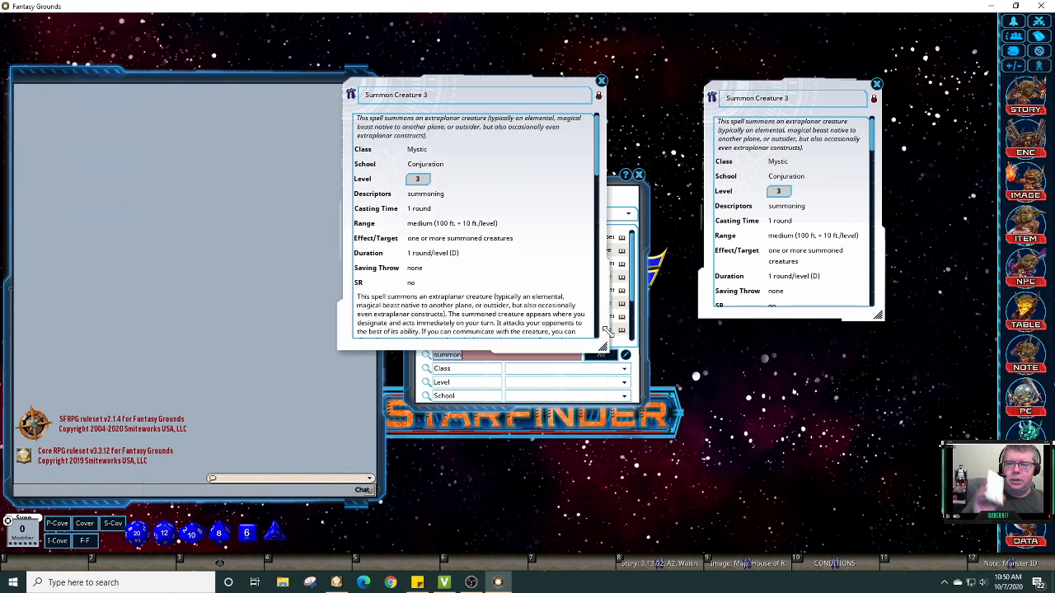
left_click_drag(514, 99, 304, 51)
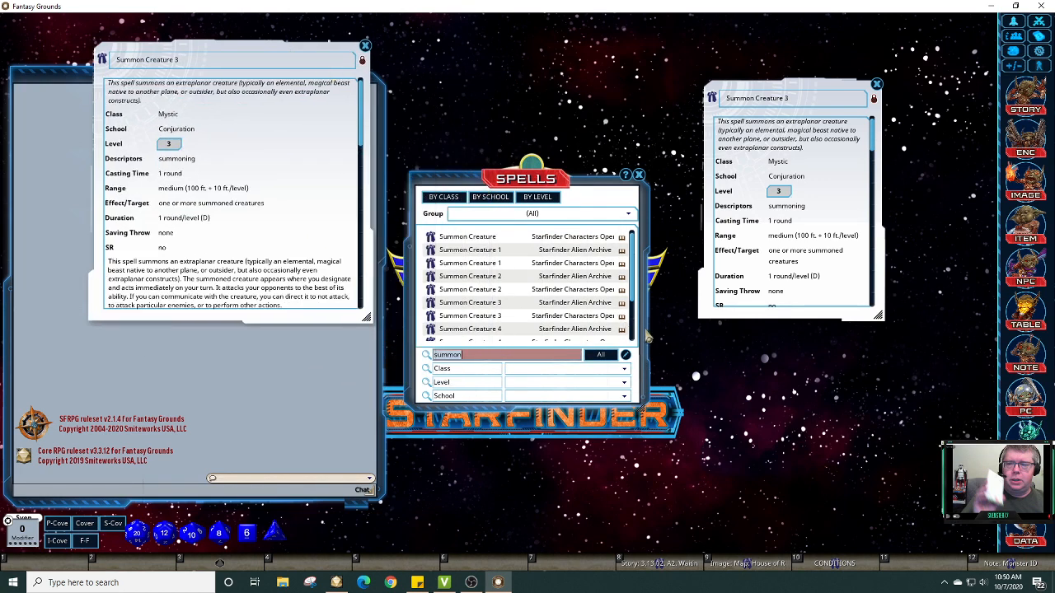
Step: Enlarge the Alien Archive version of Summon Creature 3 and place it beside the other version
mouse_move(650, 329)
left_mouse_down()
mouse_move(710, 331)
mouse_move(649, 334)
left_mouse_up()
left_click_drag(880, 318, 1021, 381)
left_click_drag(886, 98, 631, 82)
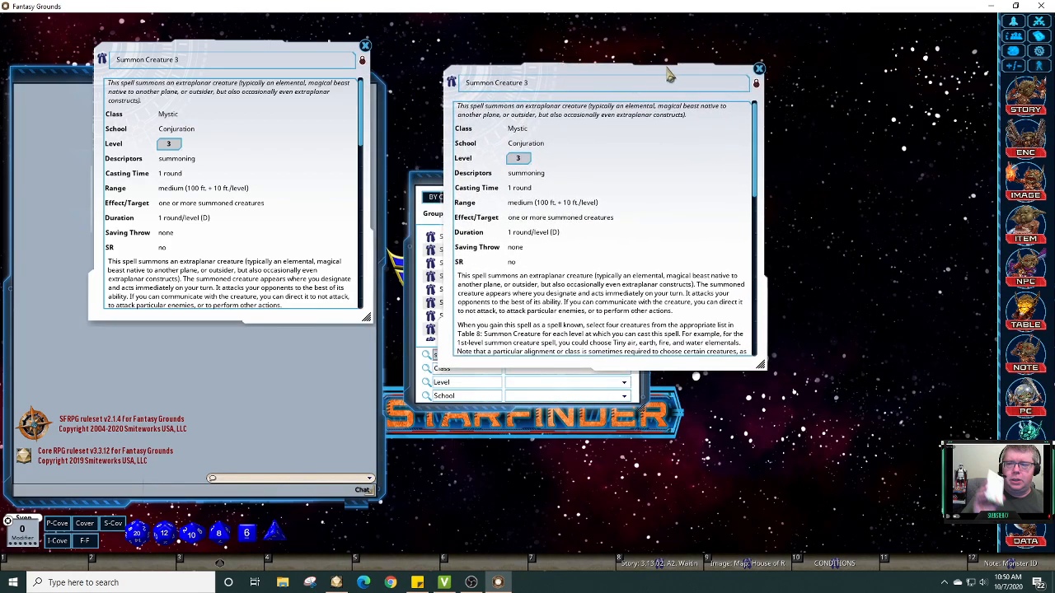
left_click_drag(697, 72, 493, 48)
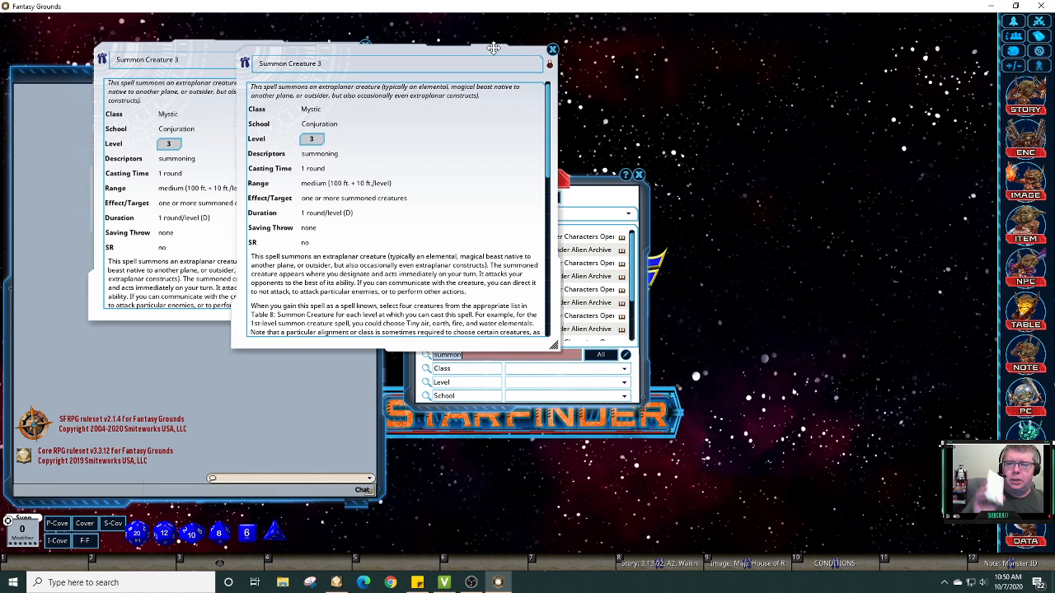
left_click_drag(493, 47, 497, 54)
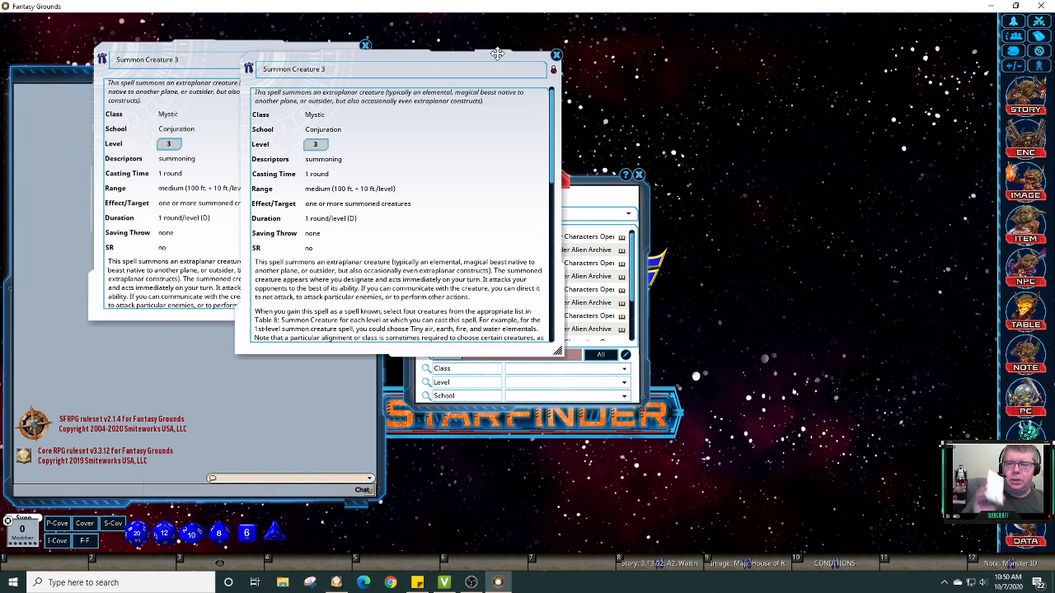
left_click_drag(497, 53, 502, 44)
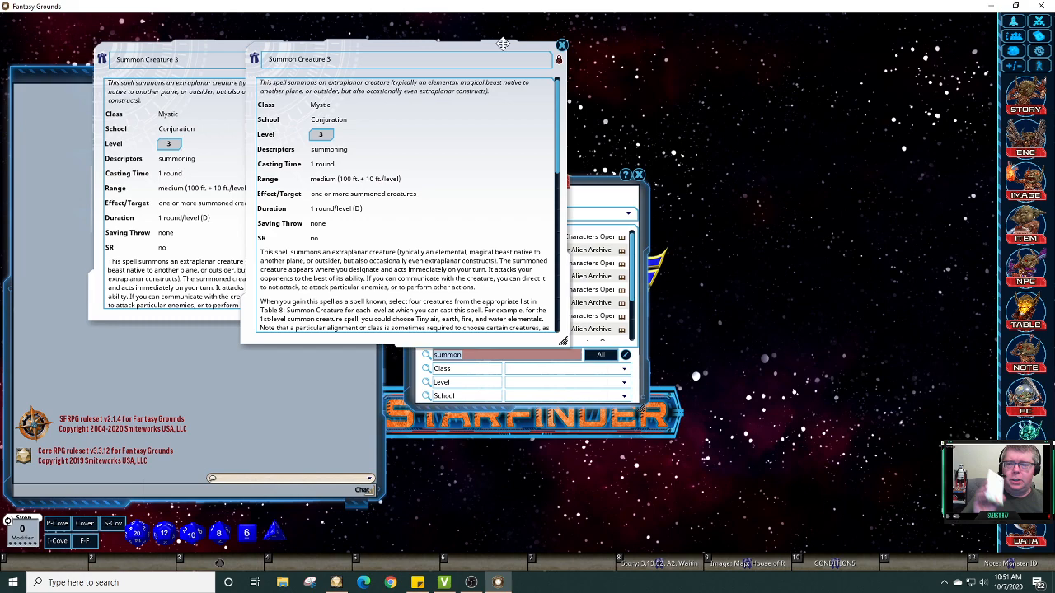
left_click_drag(502, 44, 628, 40)
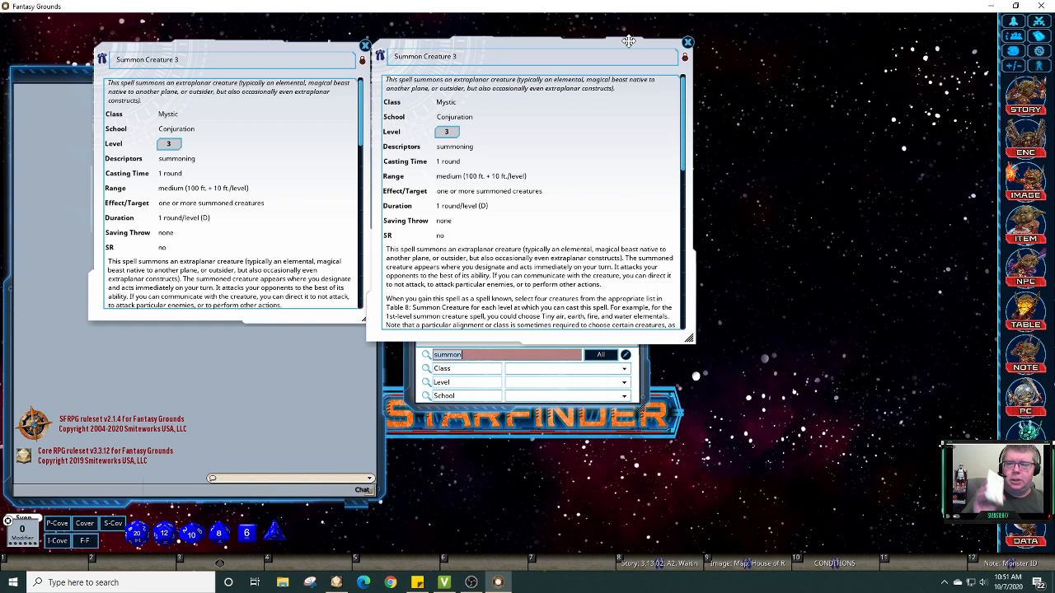
left_click_drag(627, 41, 642, 41)
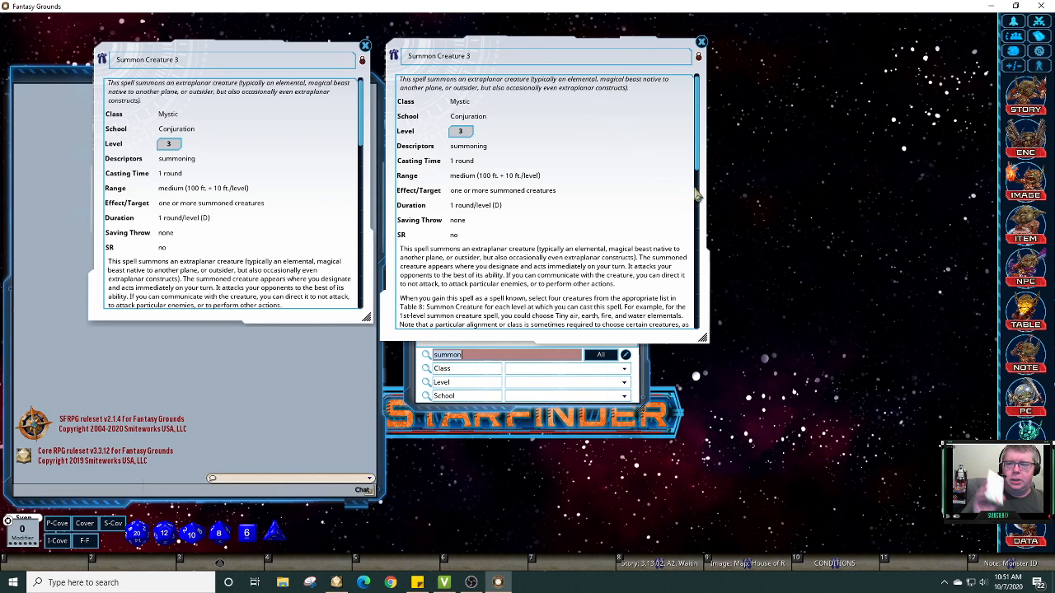
Step: Align both Summon Creature 3 windows at similar size, with their 1st to 6th level summoning rules showing side by side
left_click_drag(697, 168, 694, 289)
scroll(697, 285, "down", 3)
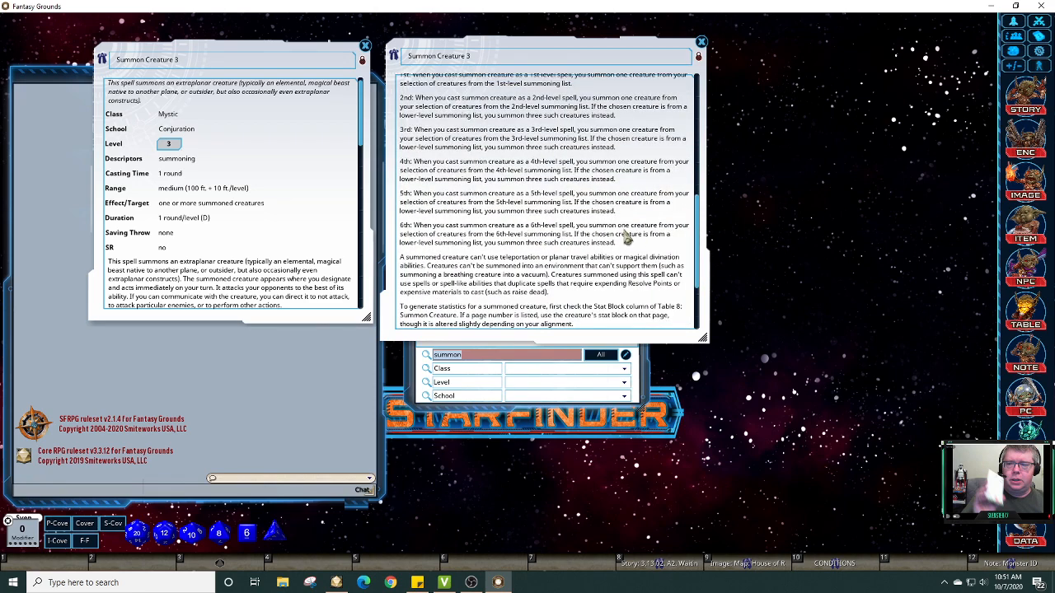
left_click_drag(697, 254, 696, 219)
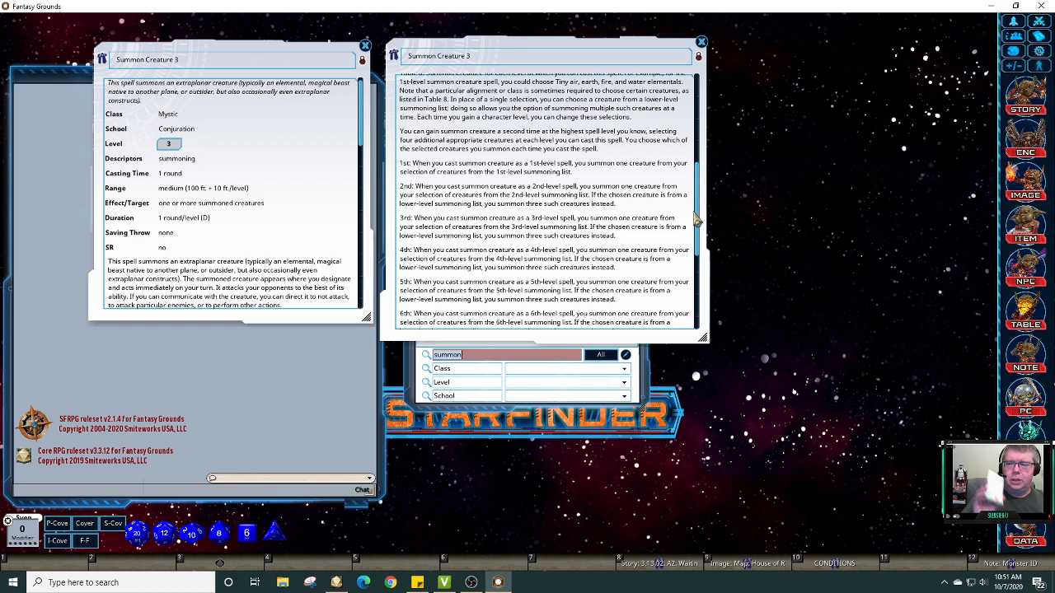
left_click_drag(365, 128, 371, 201)
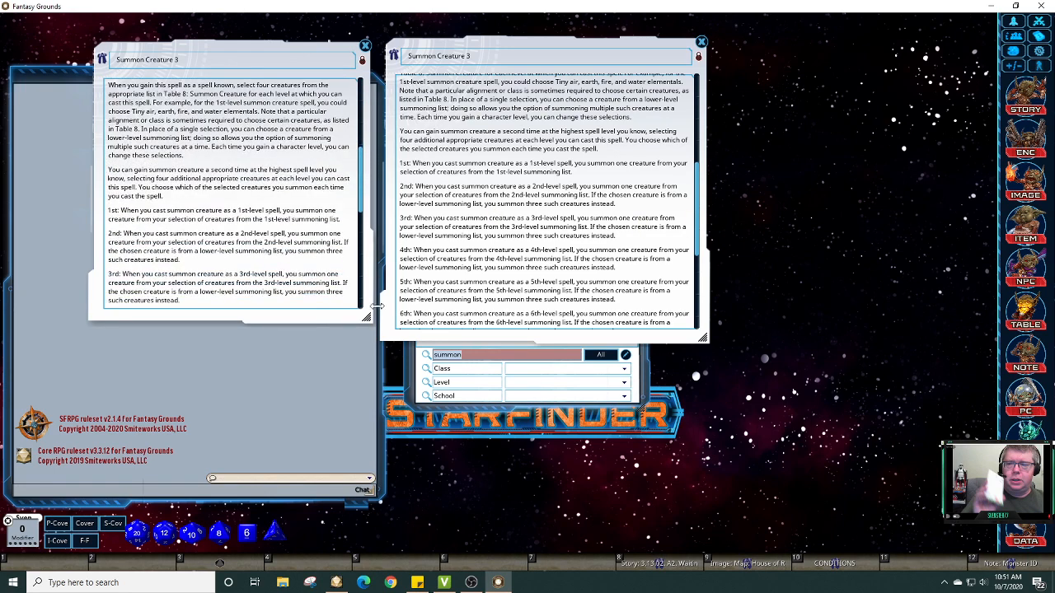
left_click_drag(367, 318, 432, 345)
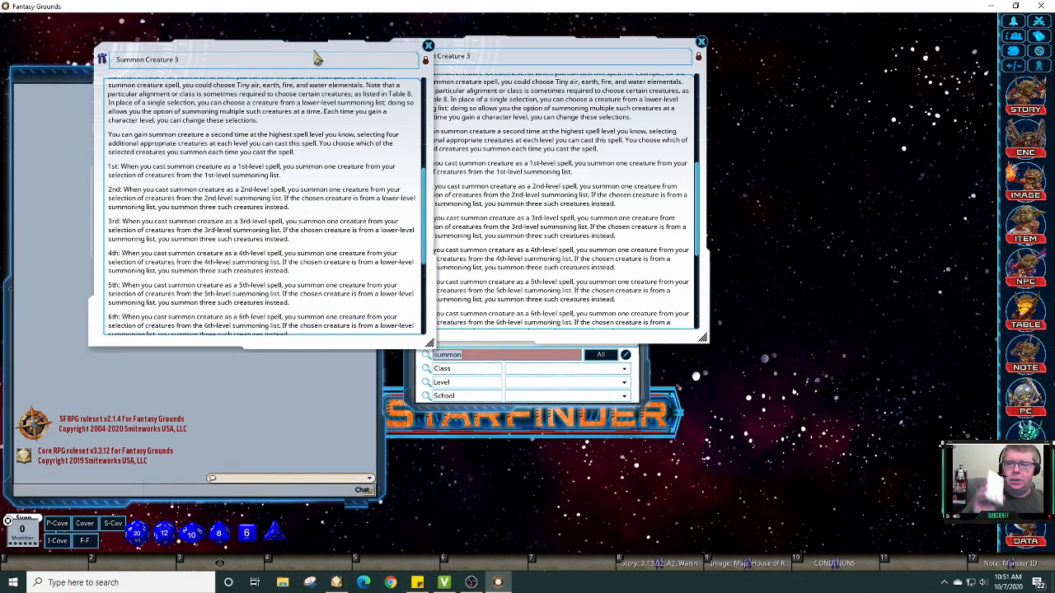
left_click_drag(408, 60, 361, 56)
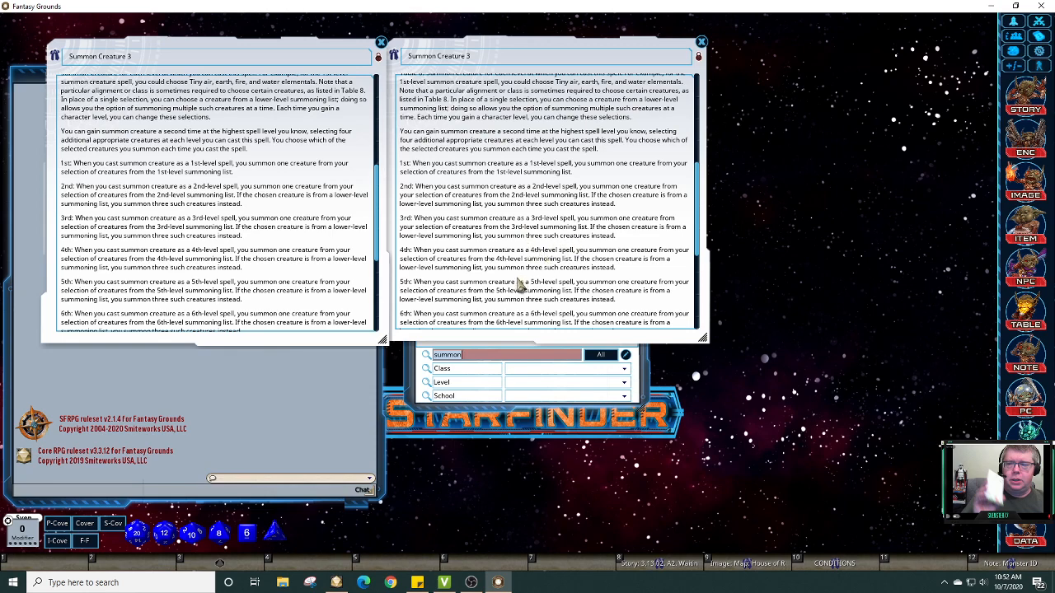
Step: Open the Table 8: Summon Creatures link in the Alien Archive version of Summon Creature 3 and place its window beside both spell windows
scroll(696, 208, "down", 1)
scroll(696, 208, "down", 5)
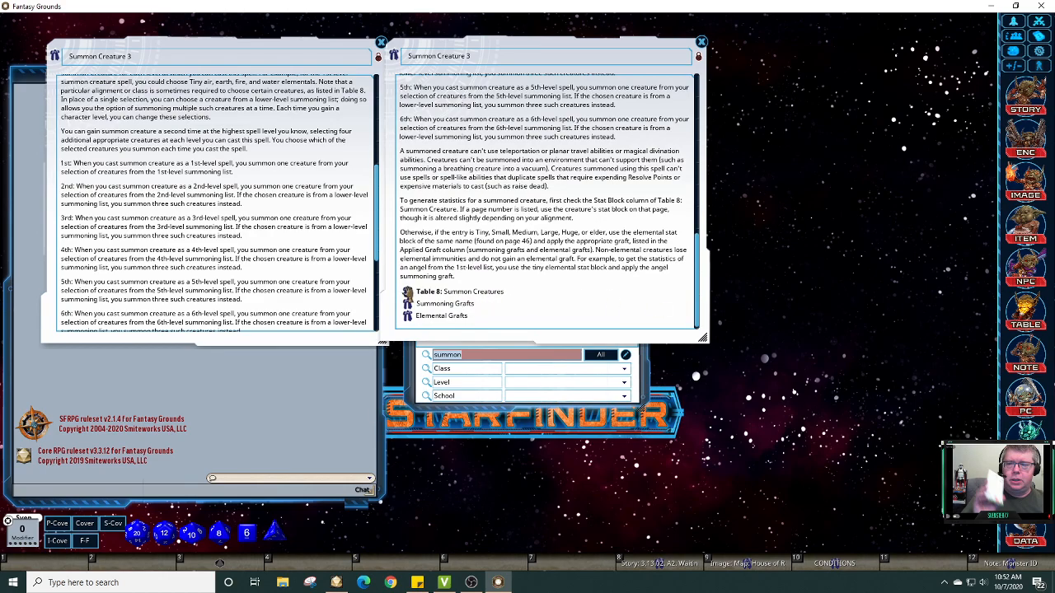
left_click(407, 293)
left_click_drag(508, 122, 821, 29)
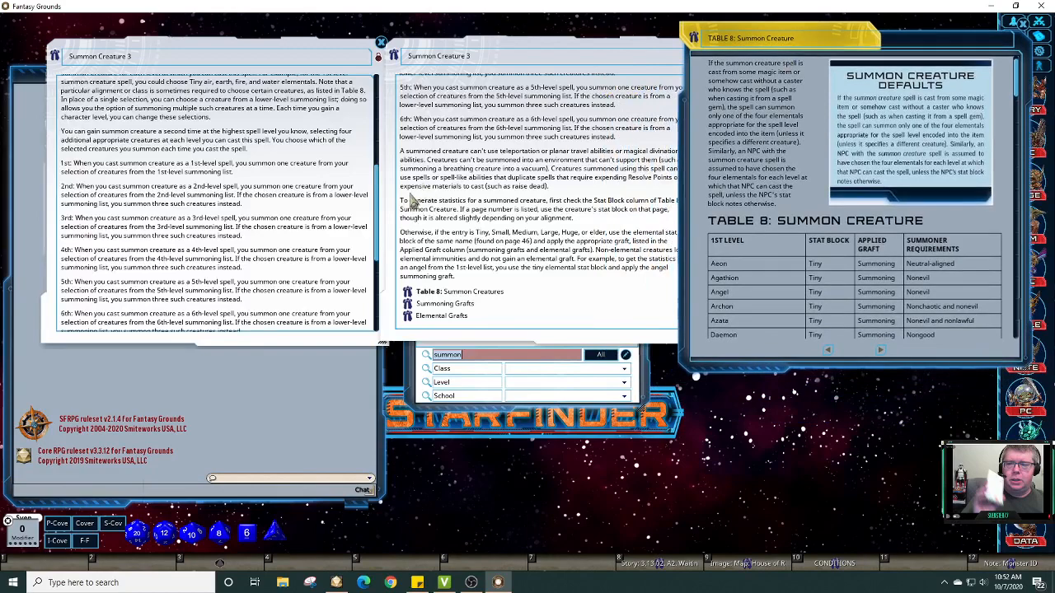
Step: Try to open Table 8: Summon Creatures from the other Summon Creature 3 version, activating the Starfinder Alien Archive Players module
left_click_drag(379, 200, 377, 306)
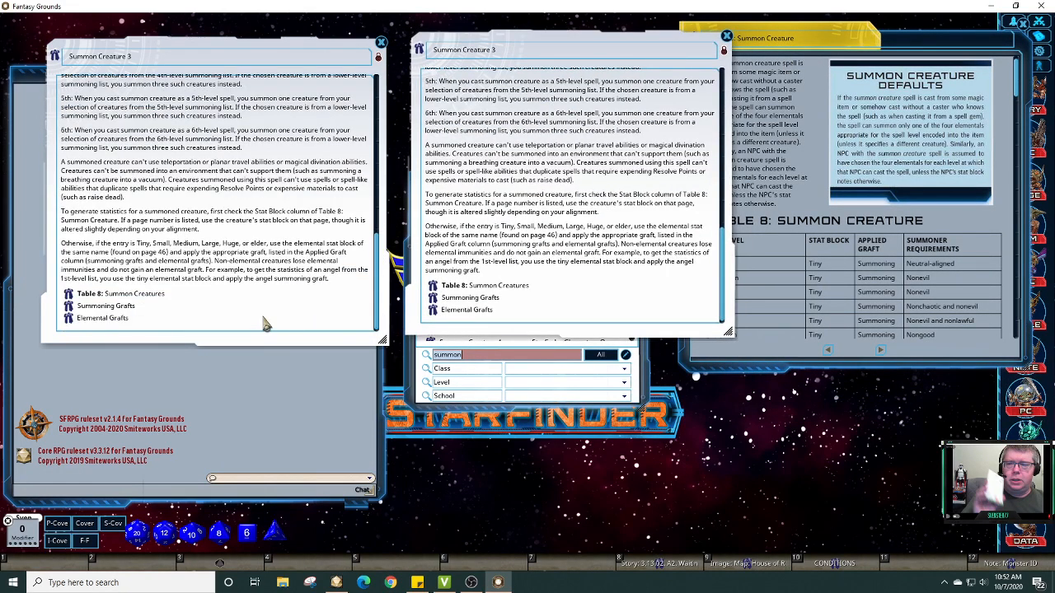
left_click(68, 295)
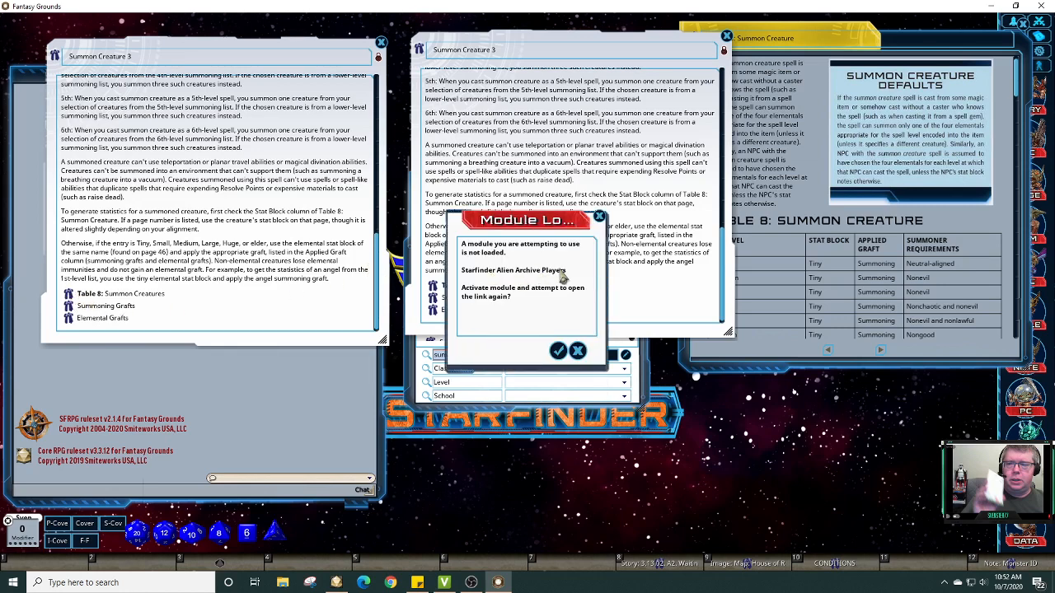
left_click(558, 351)
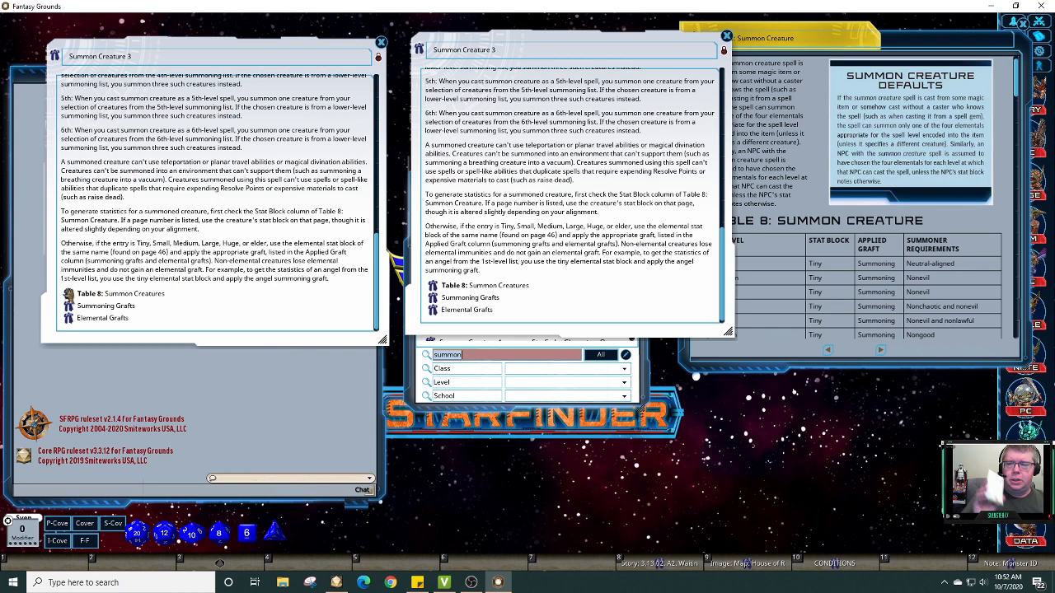
left_click(71, 295)
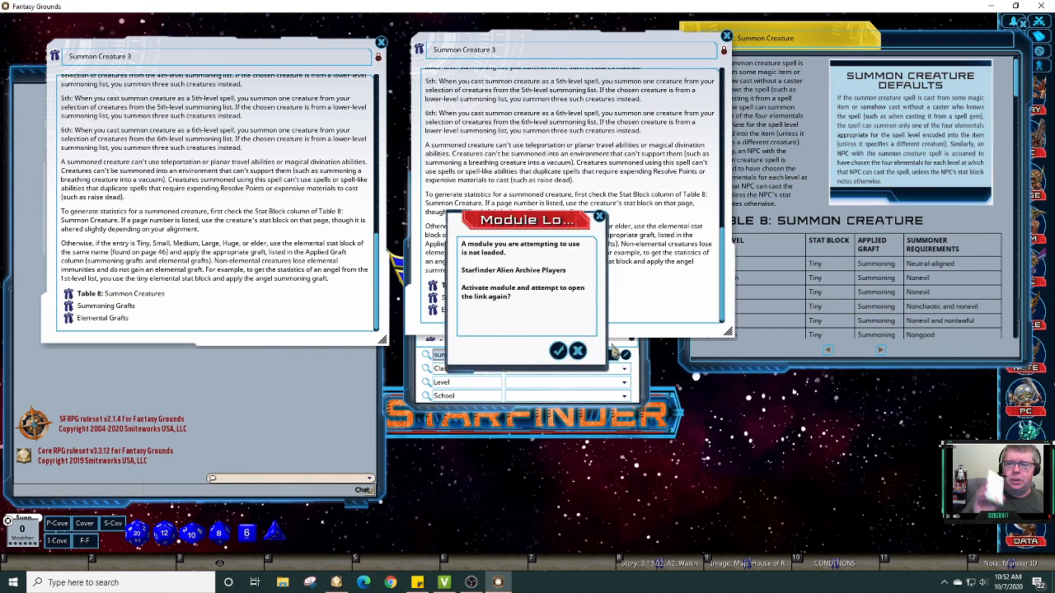
left_click(557, 351)
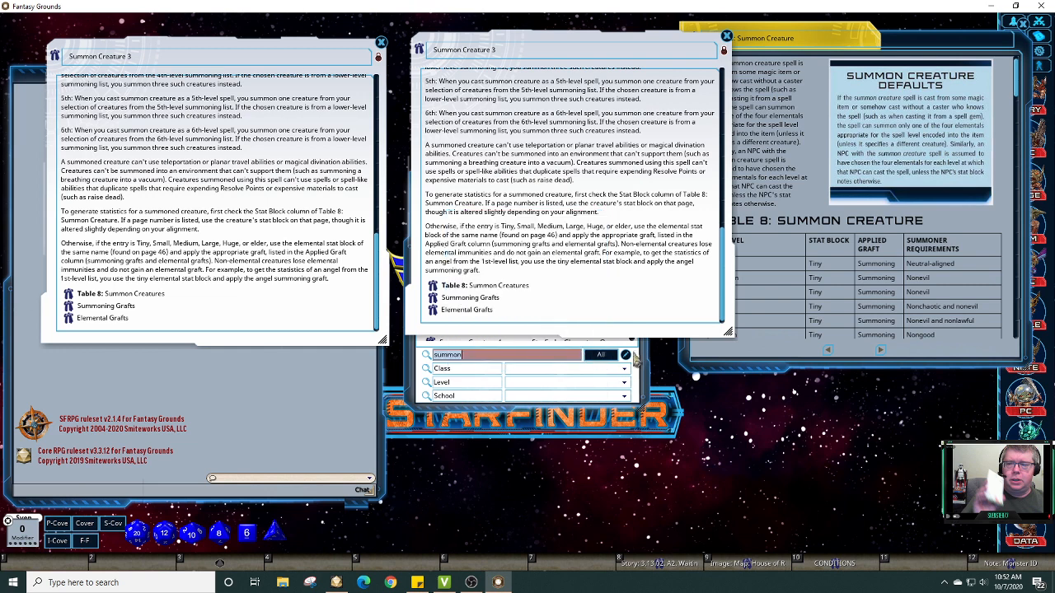
Step: Examine the creatures, stat blocks, applied grafts and summoner requirements in Table 8 from 1st to 5th level, returning to the 3rd level list
left_click(822, 179)
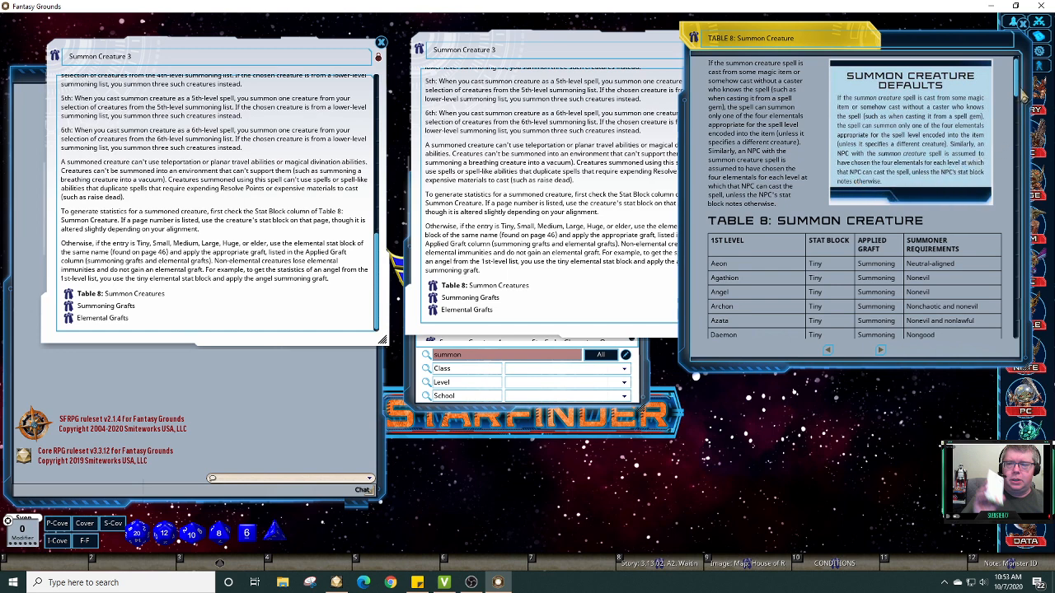
left_click_drag(1021, 93, 1025, 152)
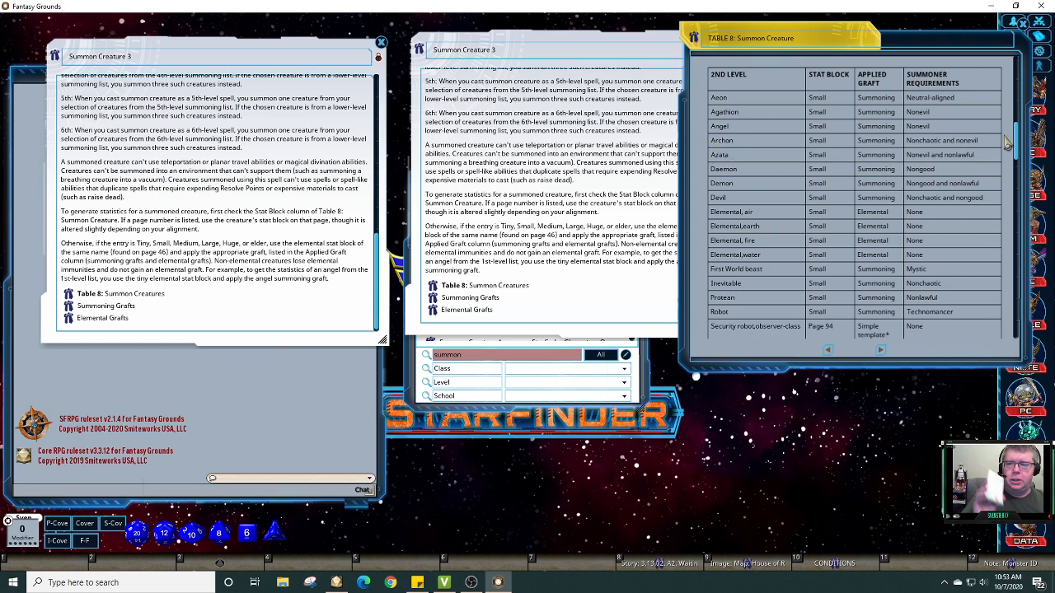
left_click_drag(1024, 142, 1026, 178)
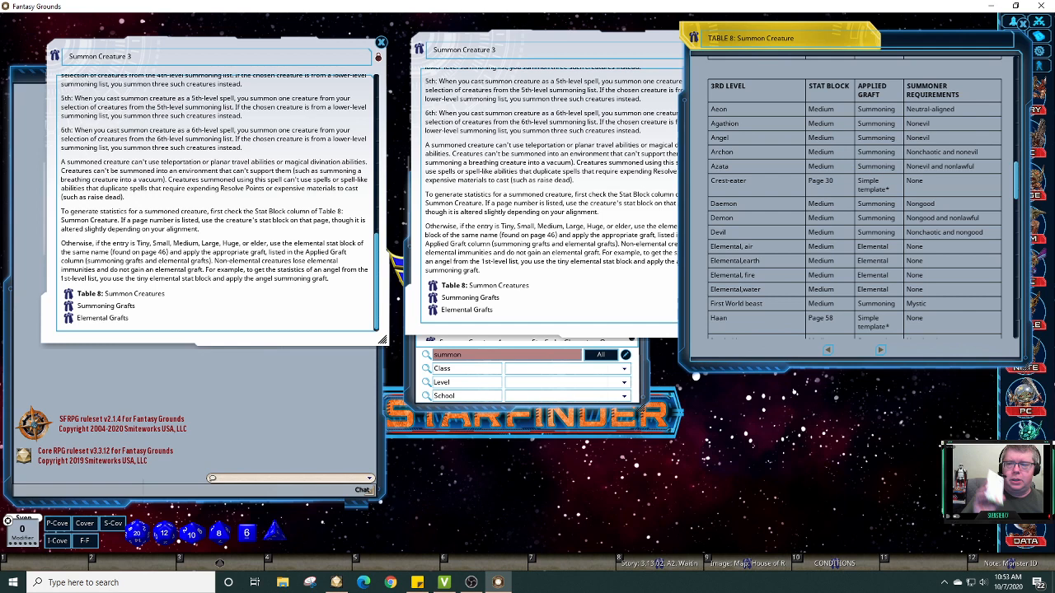
mouse_move(1019, 186)
left_mouse_down()
mouse_move(1019, 142)
mouse_move(1023, 192)
left_mouse_up()
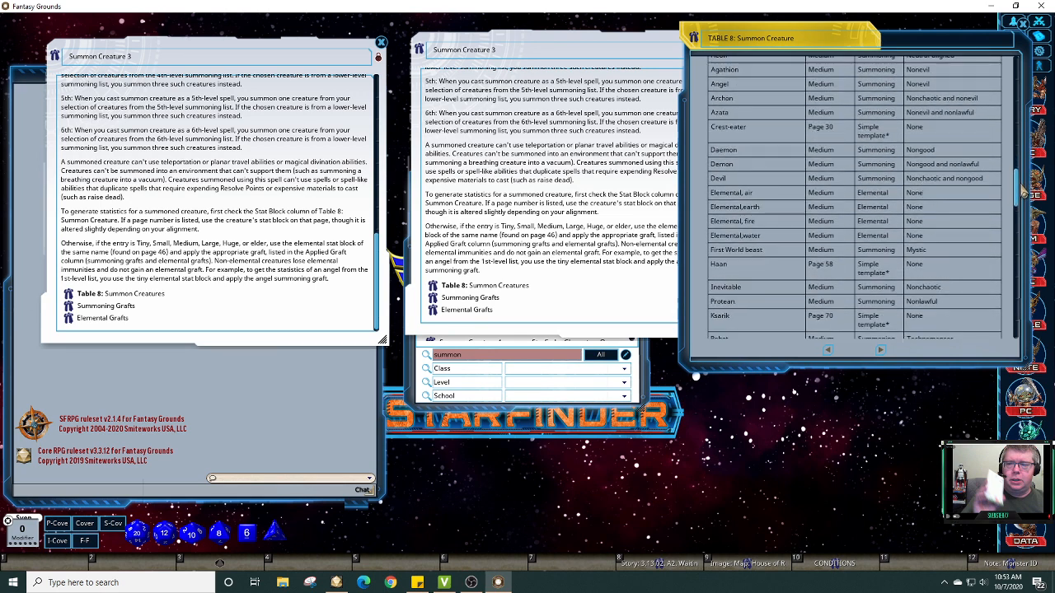
left_click_drag(1023, 193, 1039, 274)
scroll(1018, 247, "up", 10)
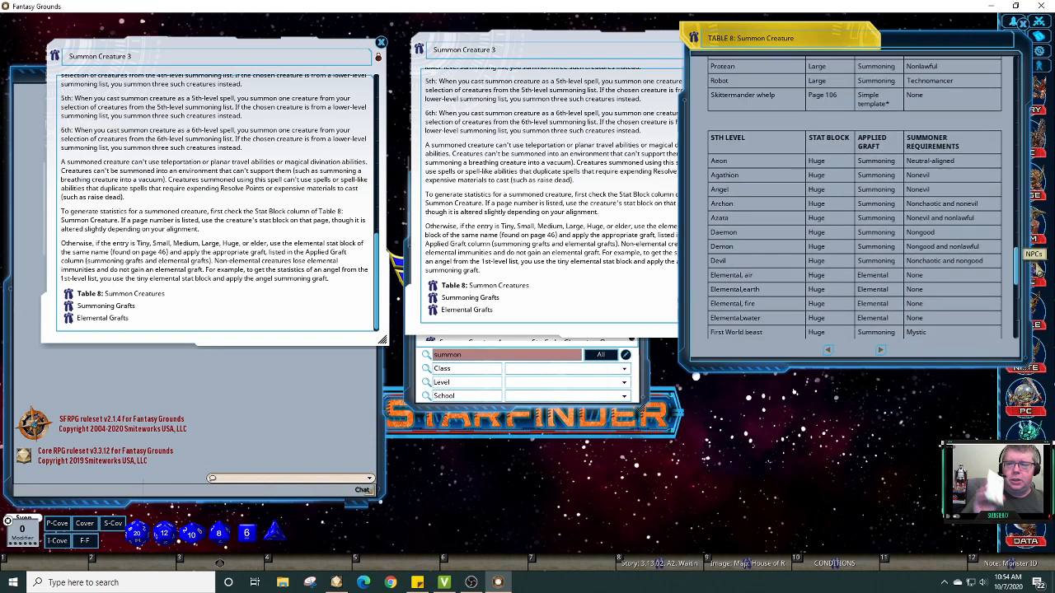
left_click_drag(1019, 220, 1018, 191)
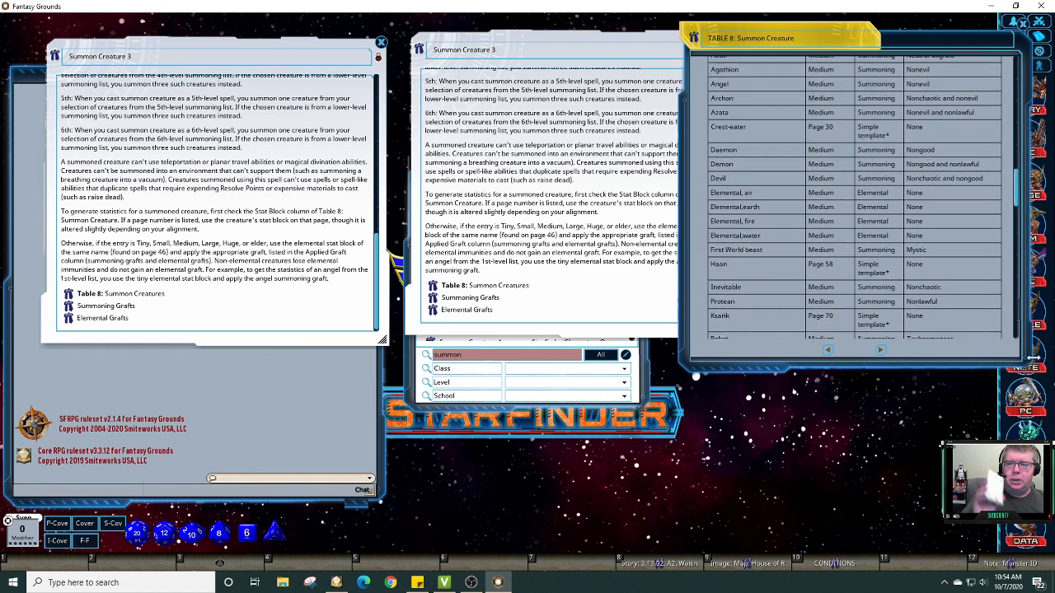
Step: Check the Mystic spells on Nosi's character sheet, including the Level 3 Summon Creature 3 entry, and close the sheet
left_click(1025, 406)
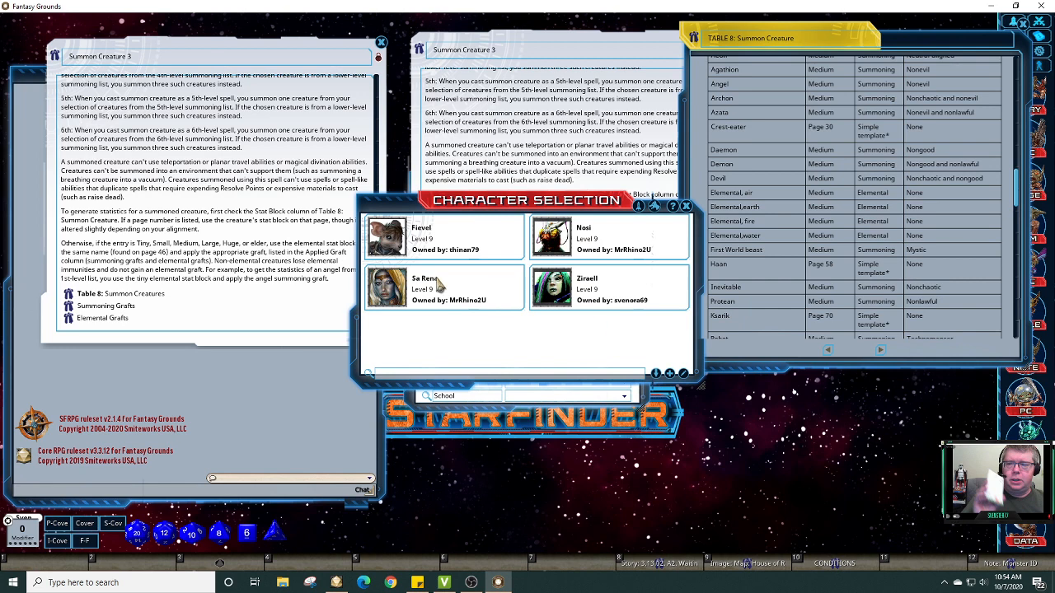
left_click(545, 244)
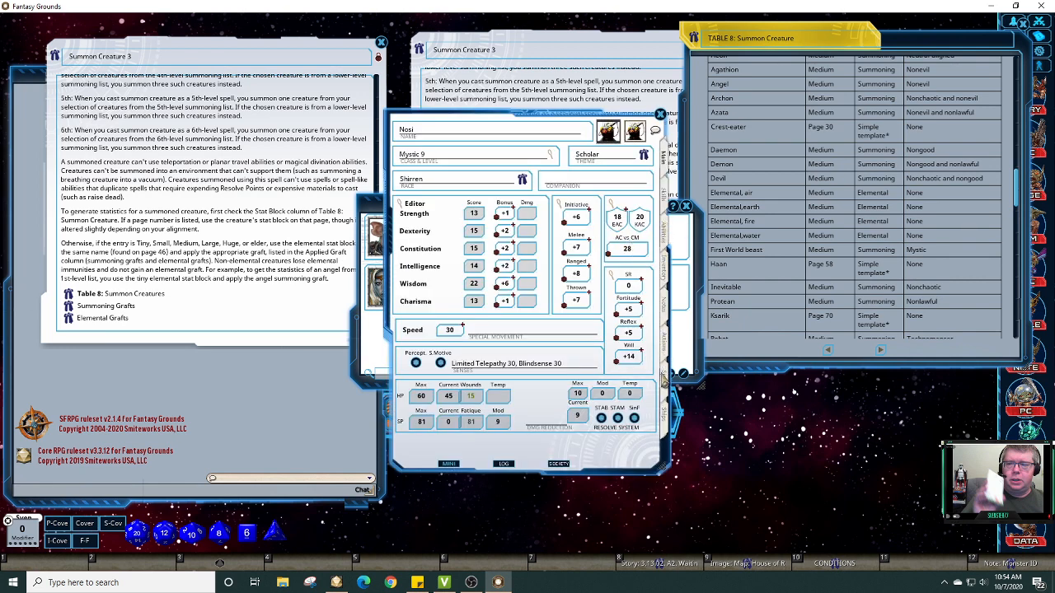
left_click(665, 380)
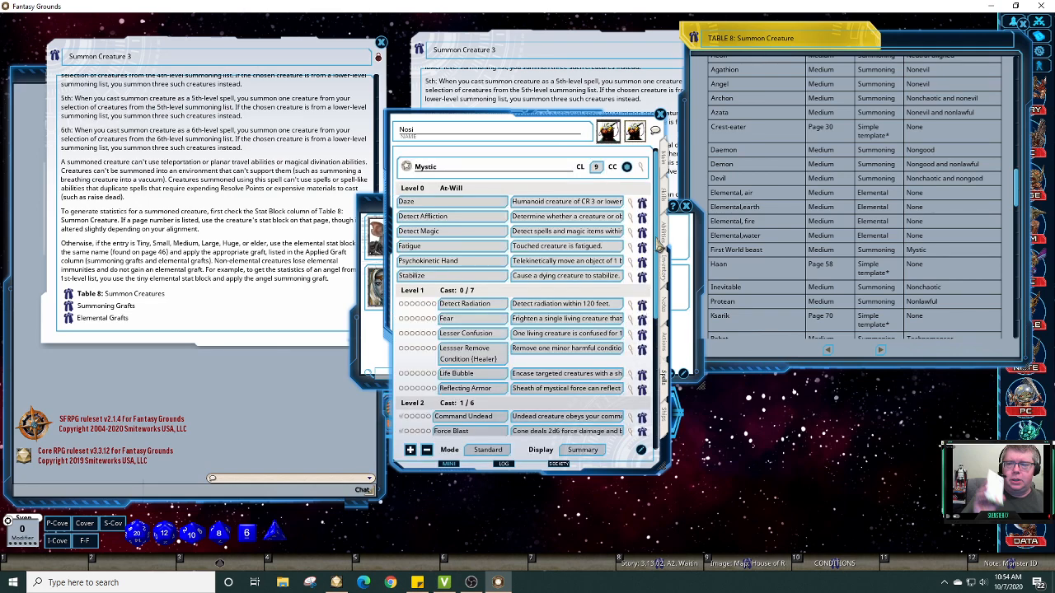
scroll(657, 255, "down", 5)
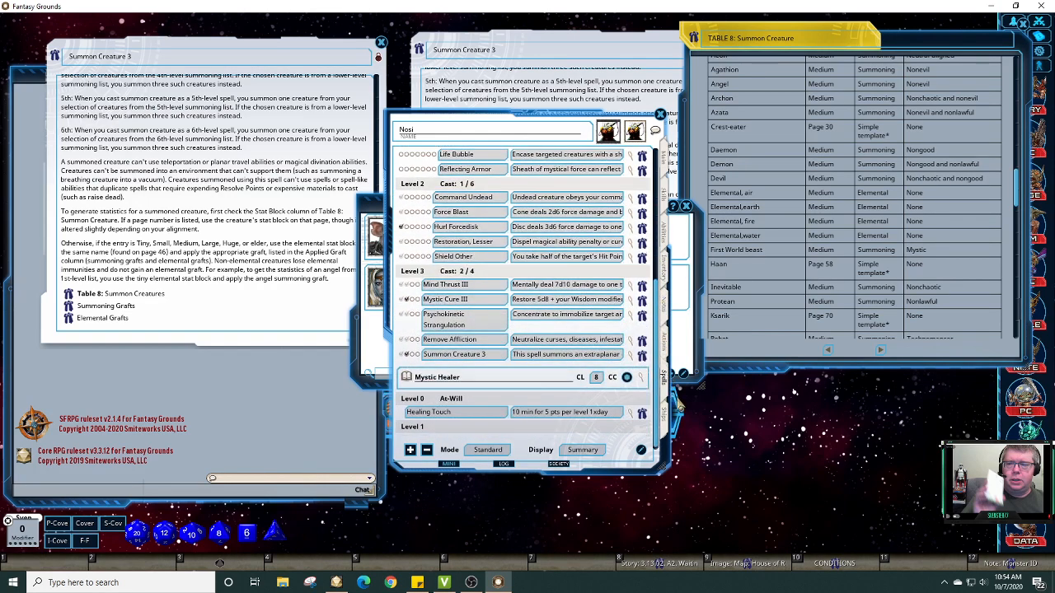
scroll(679, 402, "up", 5)
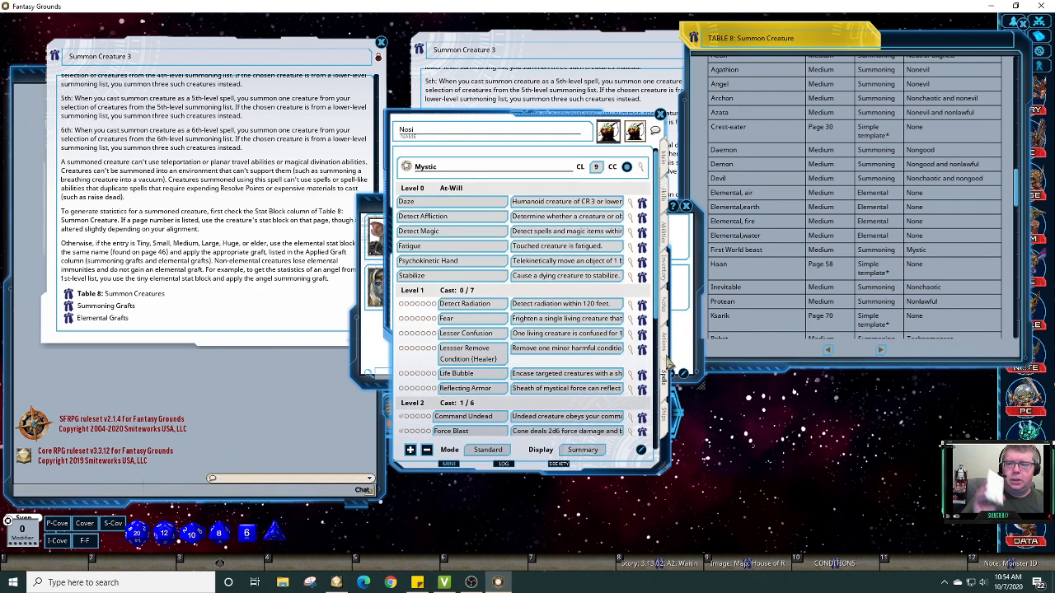
left_click(659, 115)
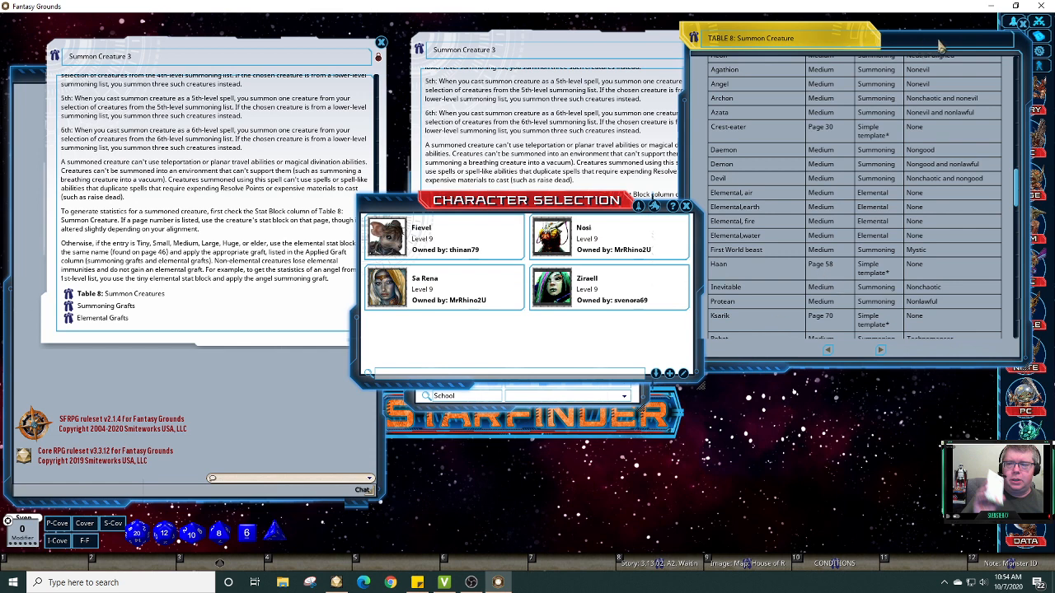
Step: Move the Table 8 window clear of the sidebar, review the XP page of the Party Sheet, and close the sheet
left_click(1009, 74)
left_click_drag(1009, 74, 981, 132)
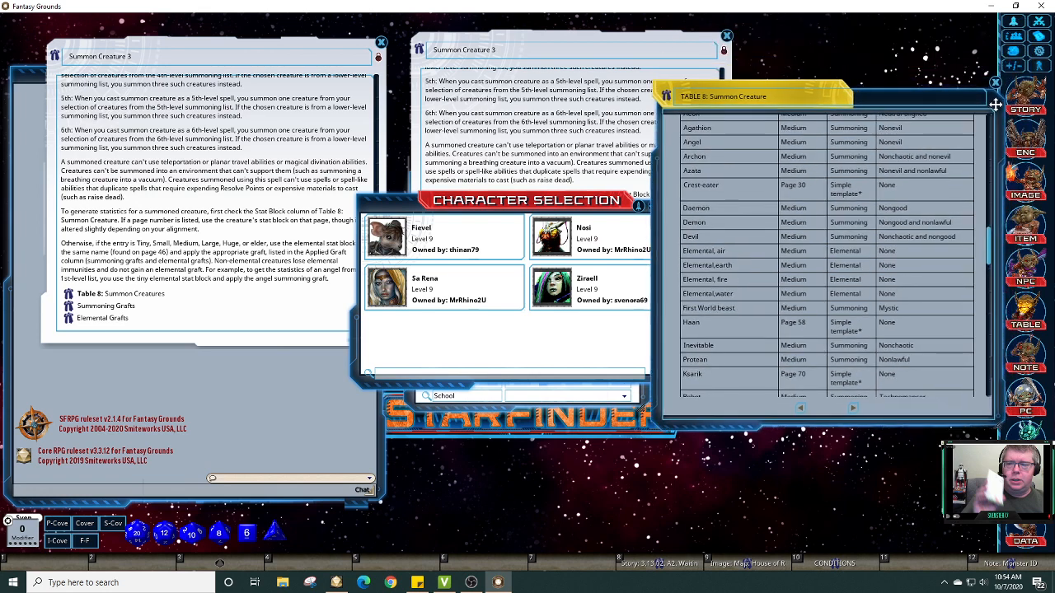
left_click(1015, 36)
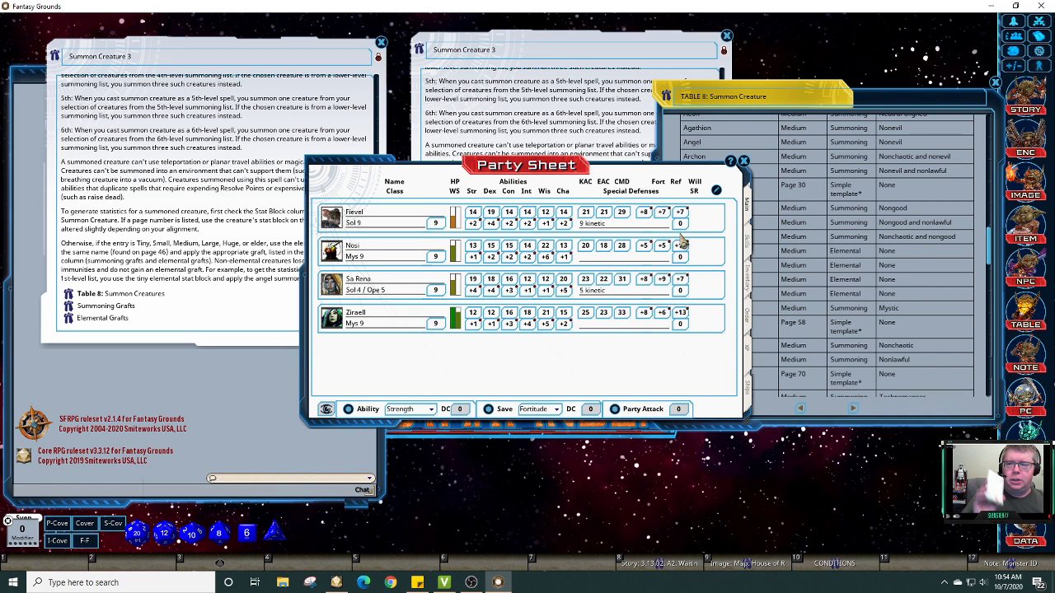
left_click(748, 359)
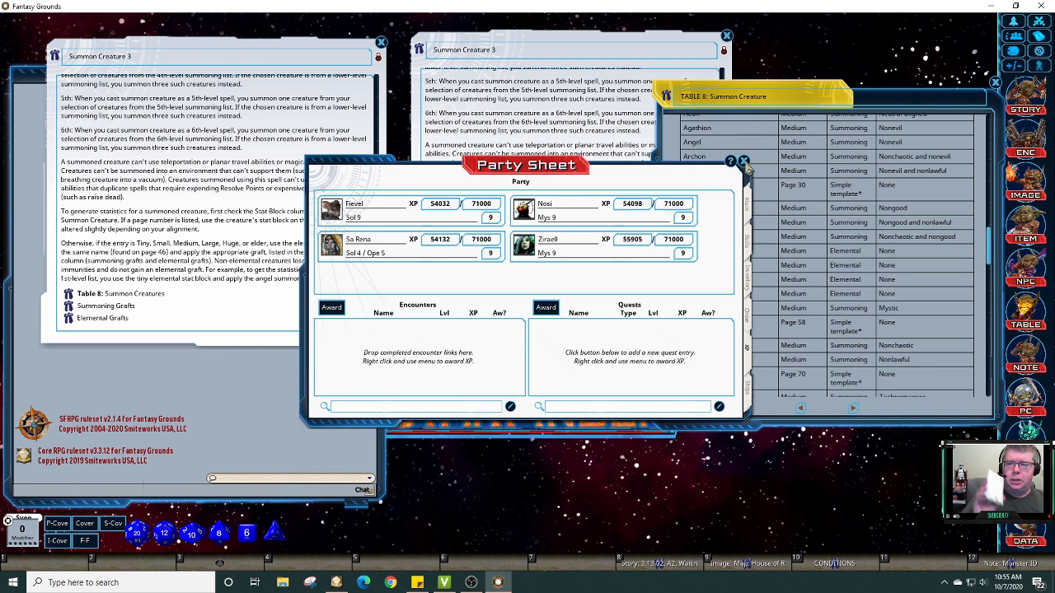
left_click(743, 161)
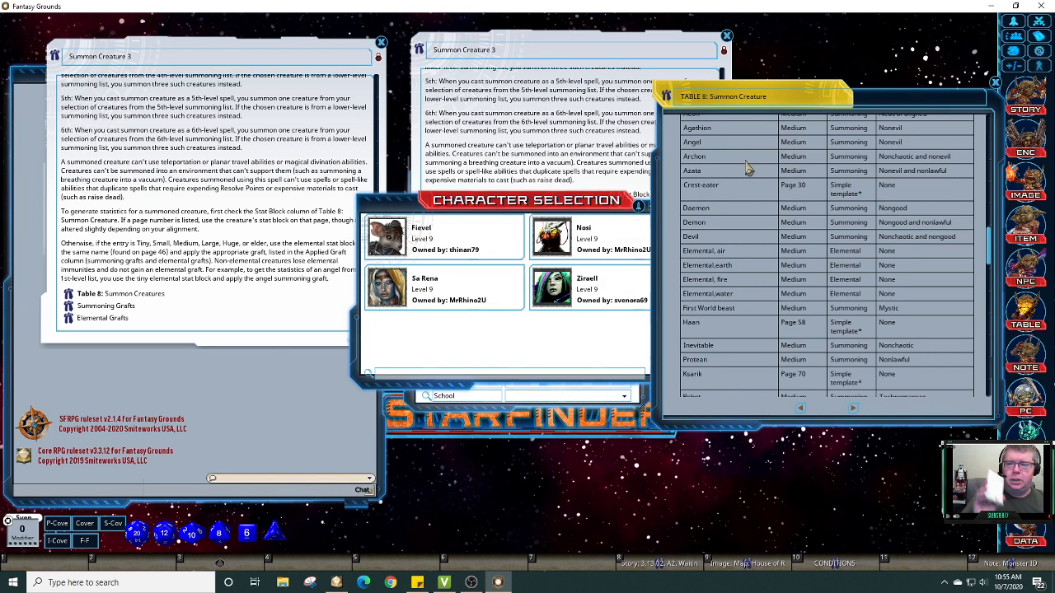
Step: Close the character selection and lengthen the Table 8 window to show the 3rd level list down to Shadow creature
left_click(578, 343)
left_click(688, 207)
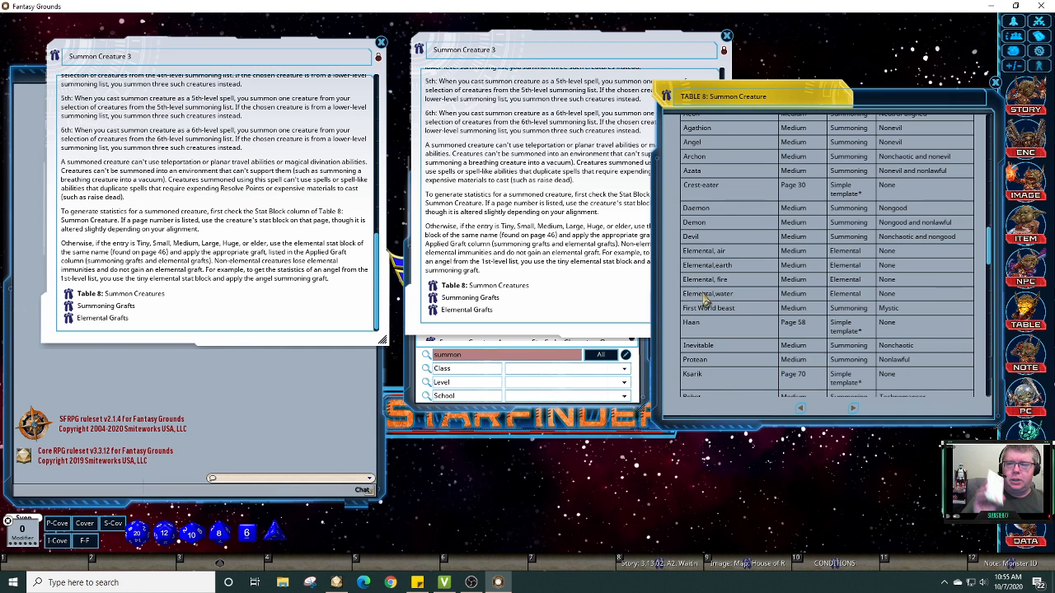
scroll(706, 298, "up", 1)
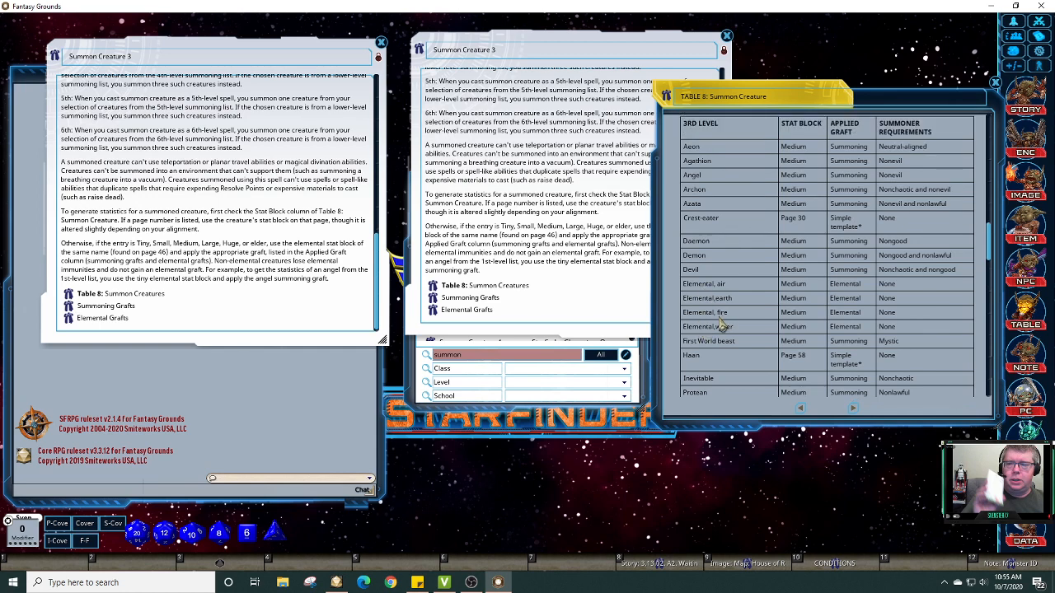
scroll(720, 325, "up", 2)
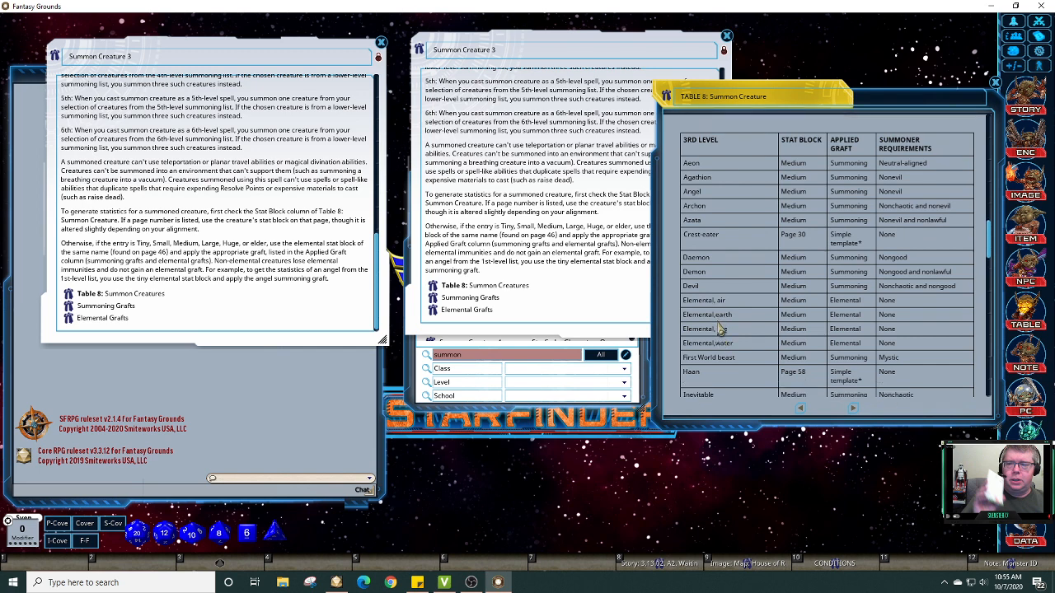
left_click_drag(988, 423, 989, 496)
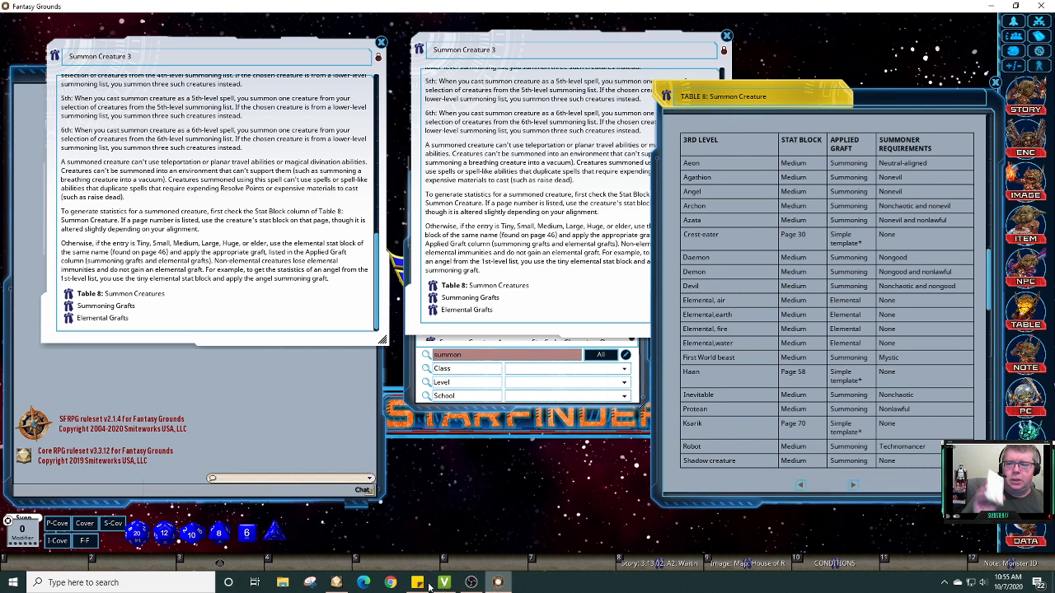
Step: Switch to the other open Fantasy Grounds Starfinder session and preview its alternate hotkey slot sets, including C, S, CA and SC
left_click(336, 583)
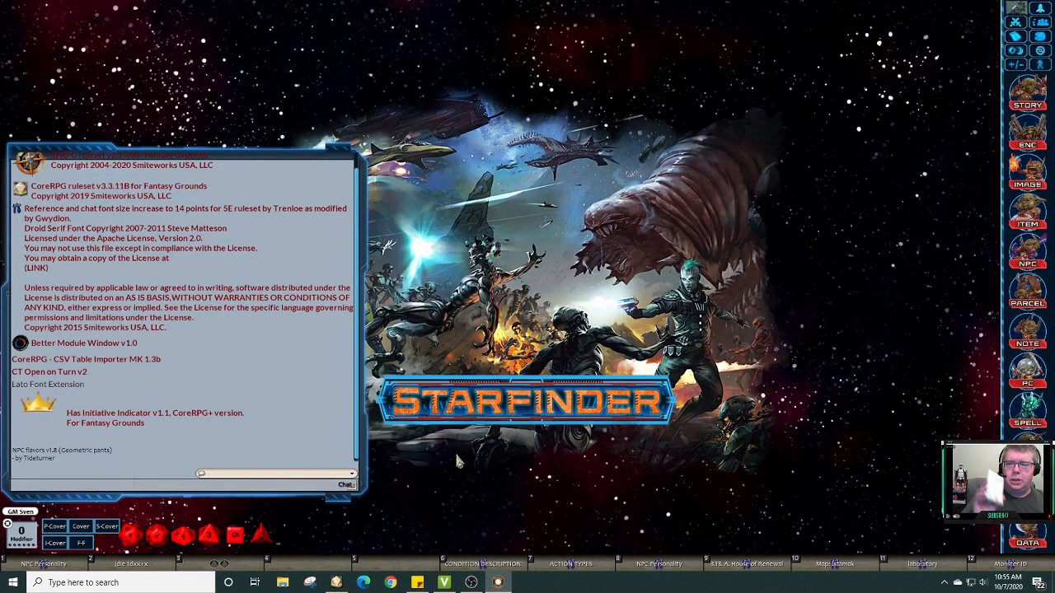
left_click(456, 455)
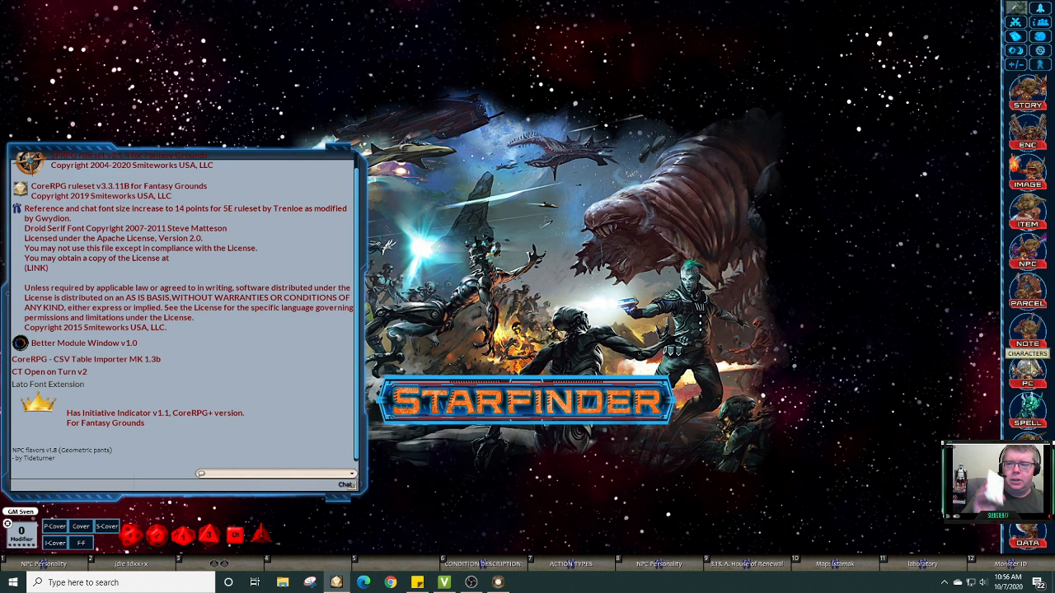
key("alt")
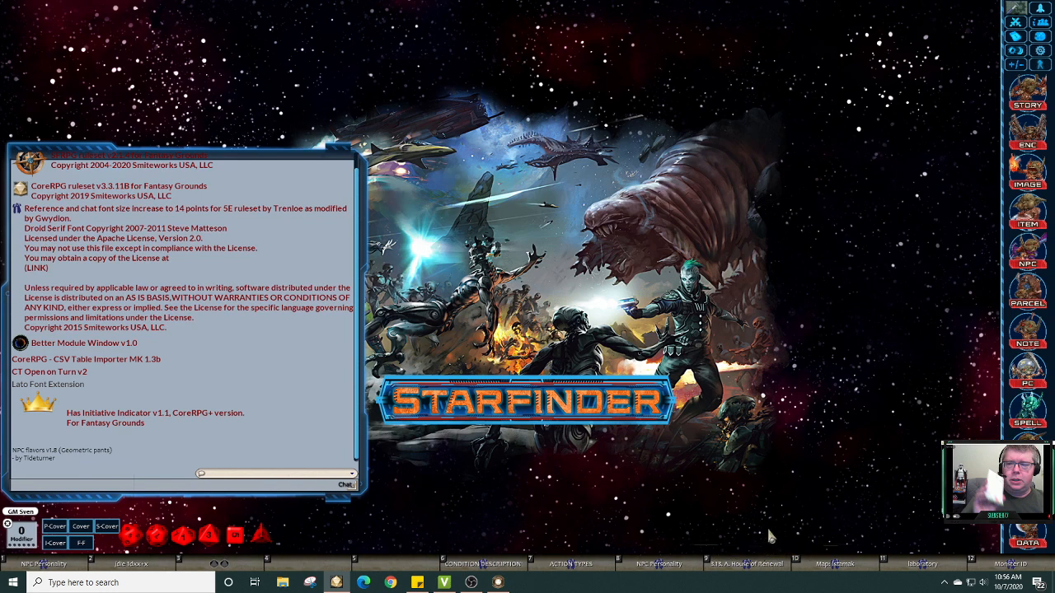
key("alt")
key("ctrl")
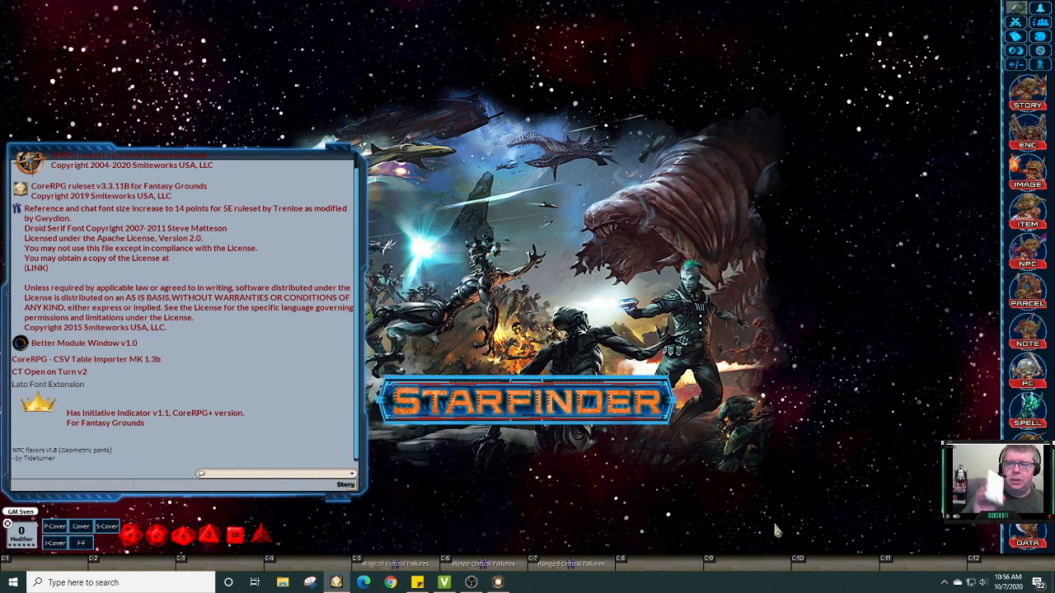
key("shift")
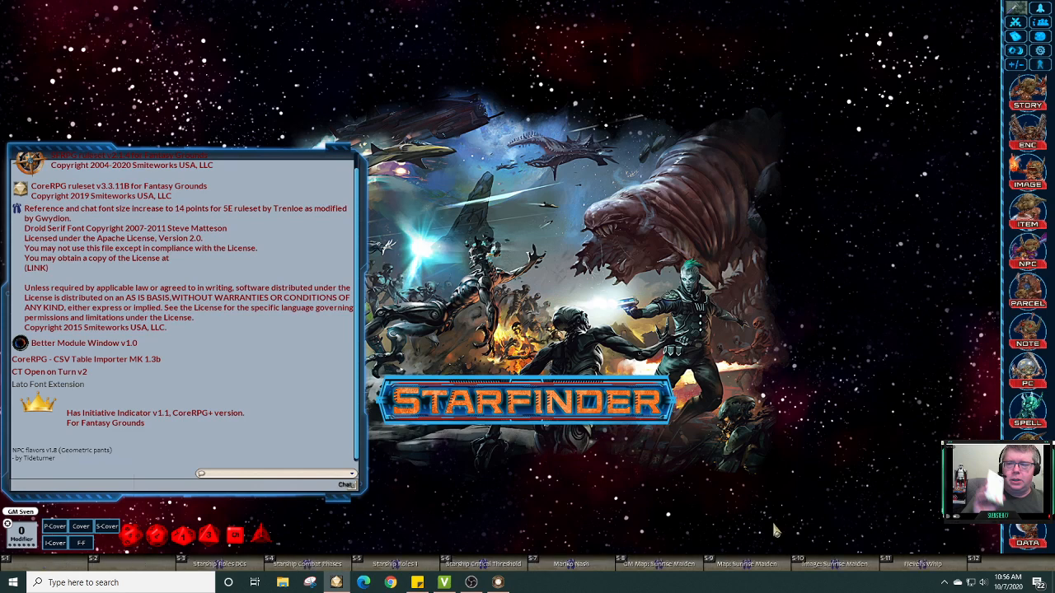
key("shift+alt")
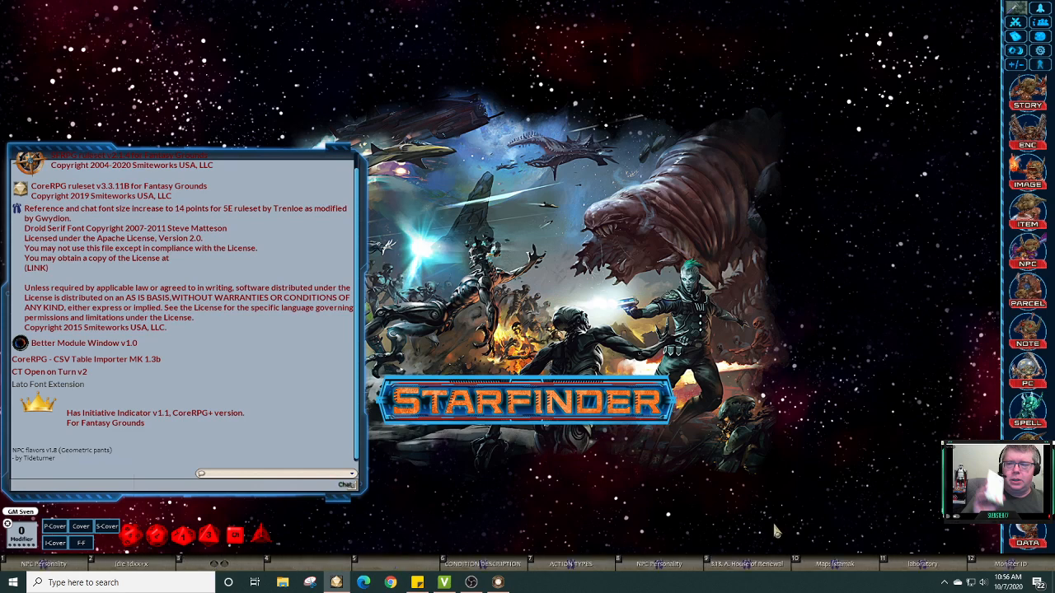
key("ctrl+alt")
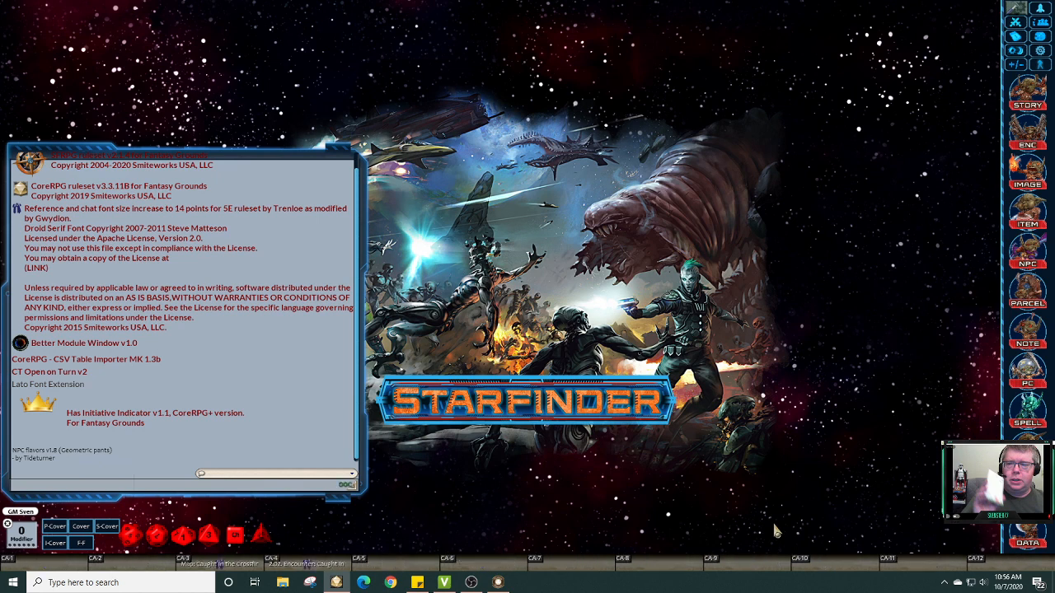
key("ctrl+shift")
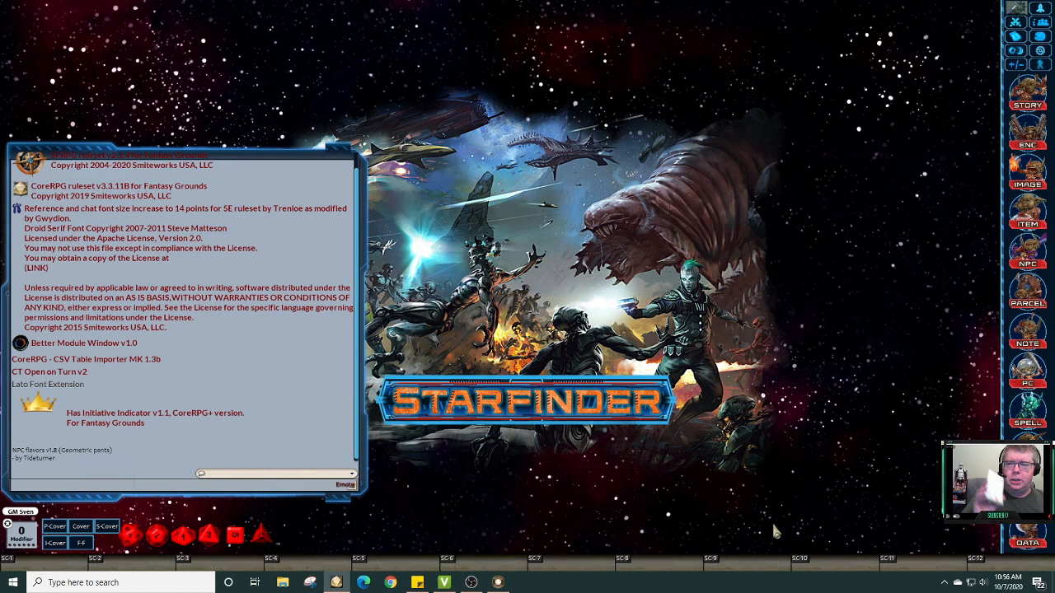
Step: Open the Summon Creature List note from the A hotkey set, review its first to third level creatures, and close it
key("alt")
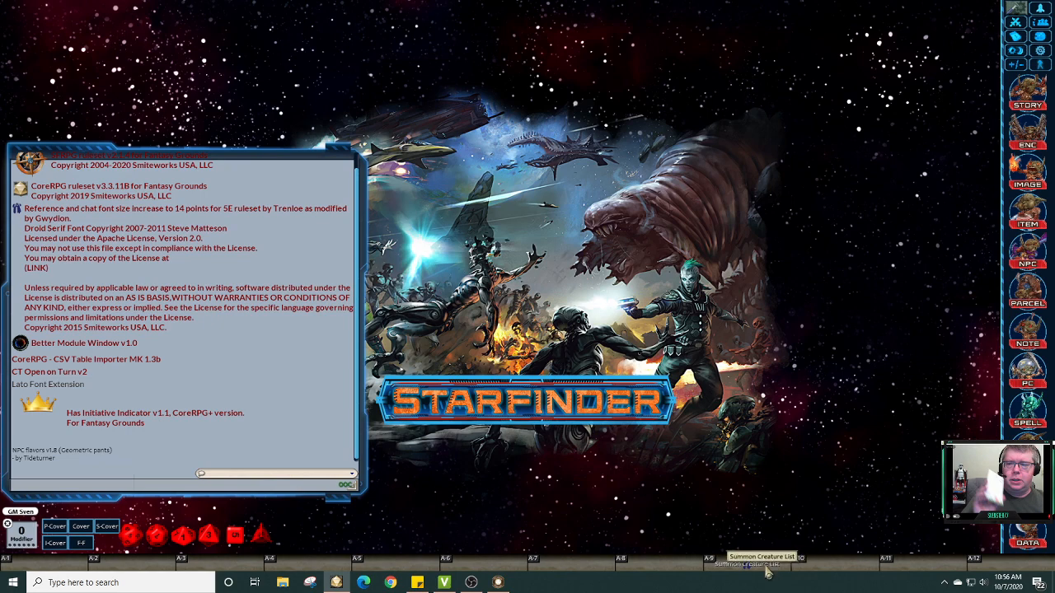
left_click(766, 570)
left_click_drag(109, 41, 733, 83)
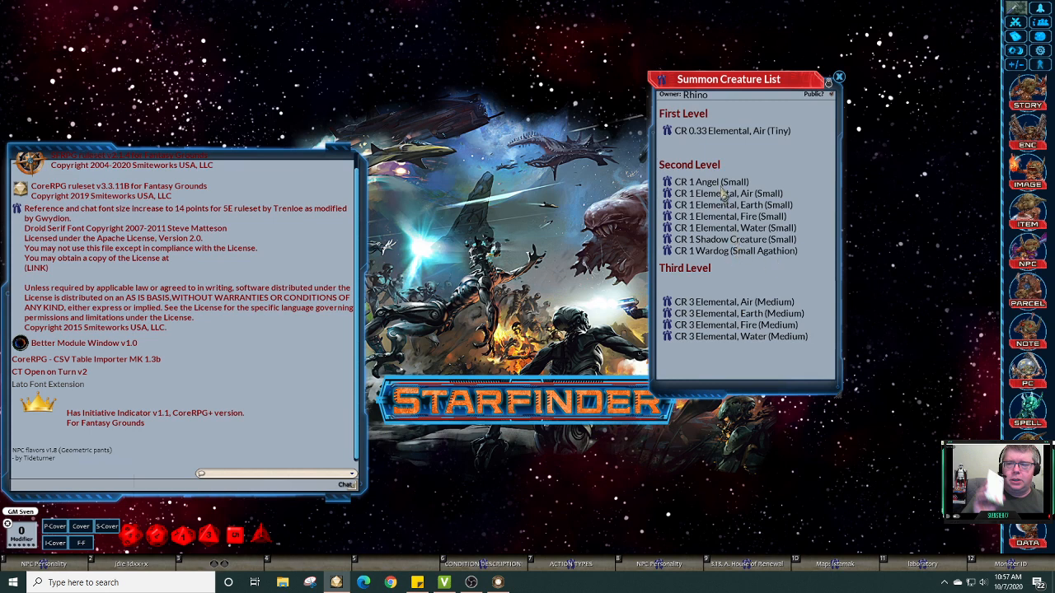
left_click(838, 76)
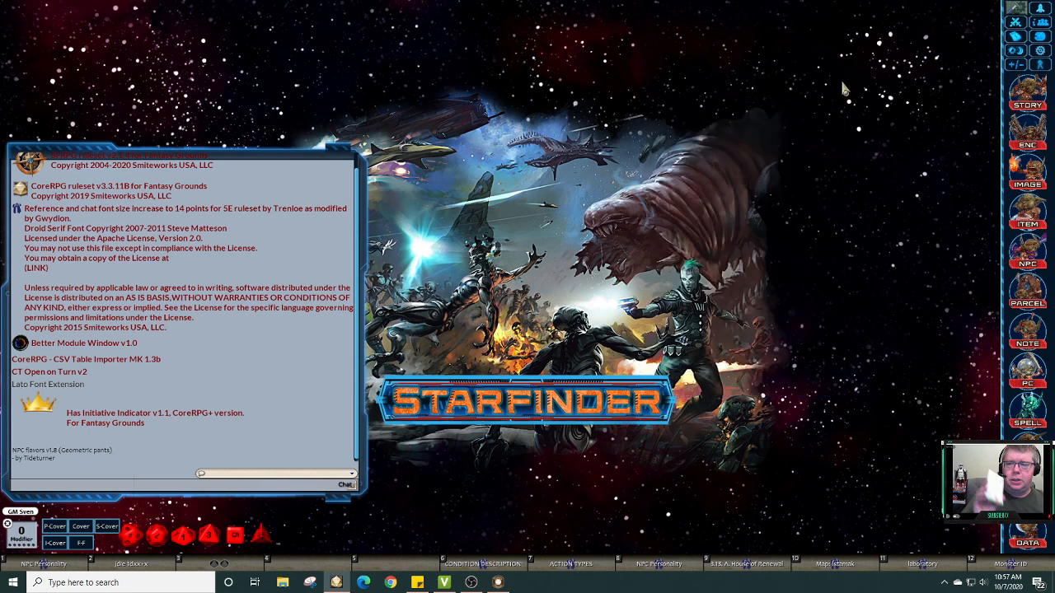
right_click(757, 134)
left_click(758, 93)
right_click(744, 235)
left_click(755, 193)
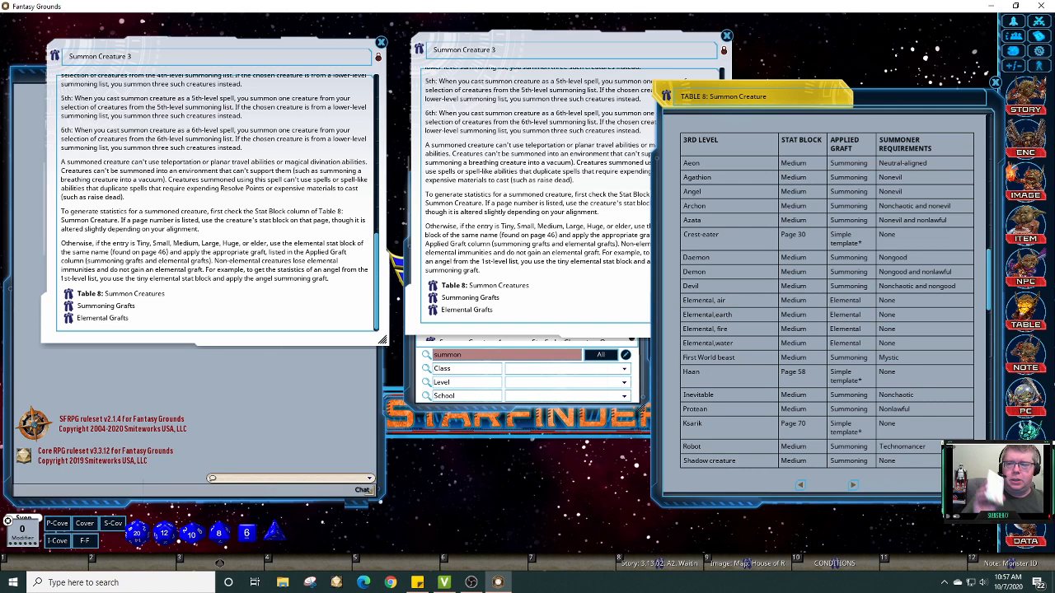
Step: Return to the Fantasy Grounds session holding the Summon Creature 3 spells and move its Table 8 window clear of the webcam area
key("alt+Tab")
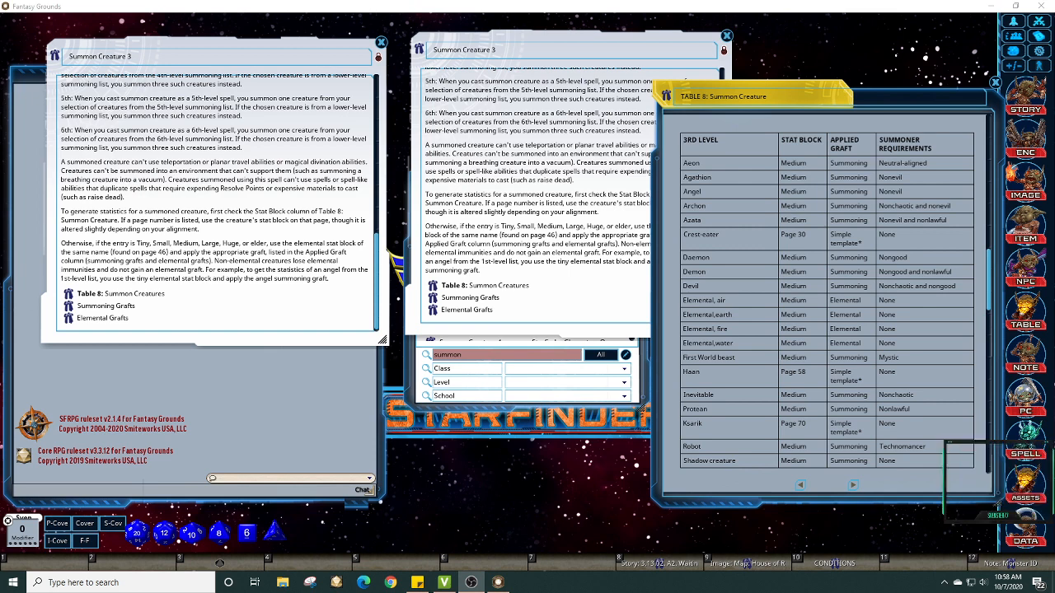
right_click(450, 585)
left_click(450, 560)
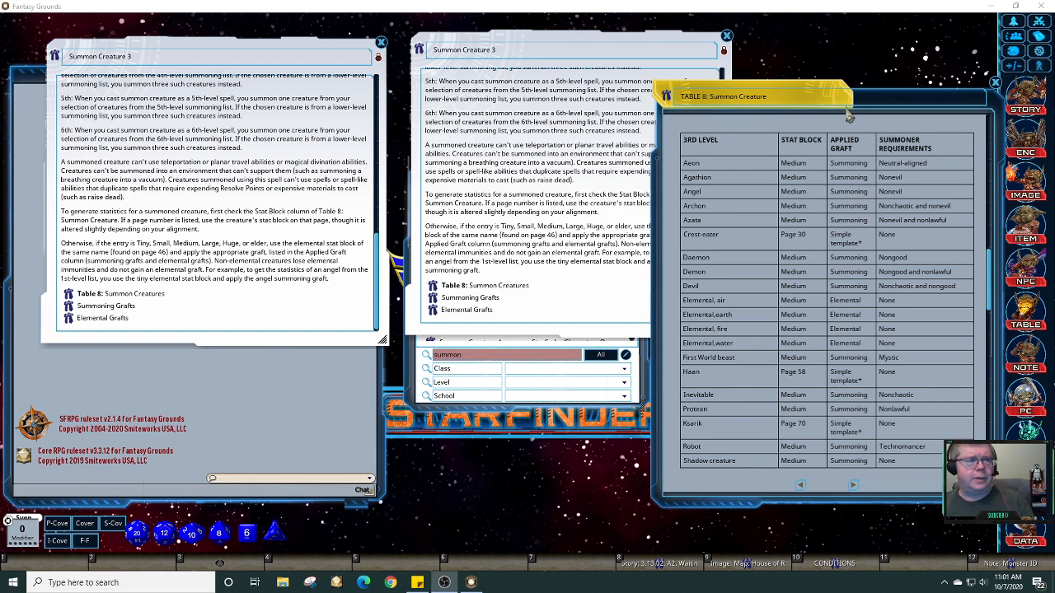
left_click_drag(880, 89, 863, 47)
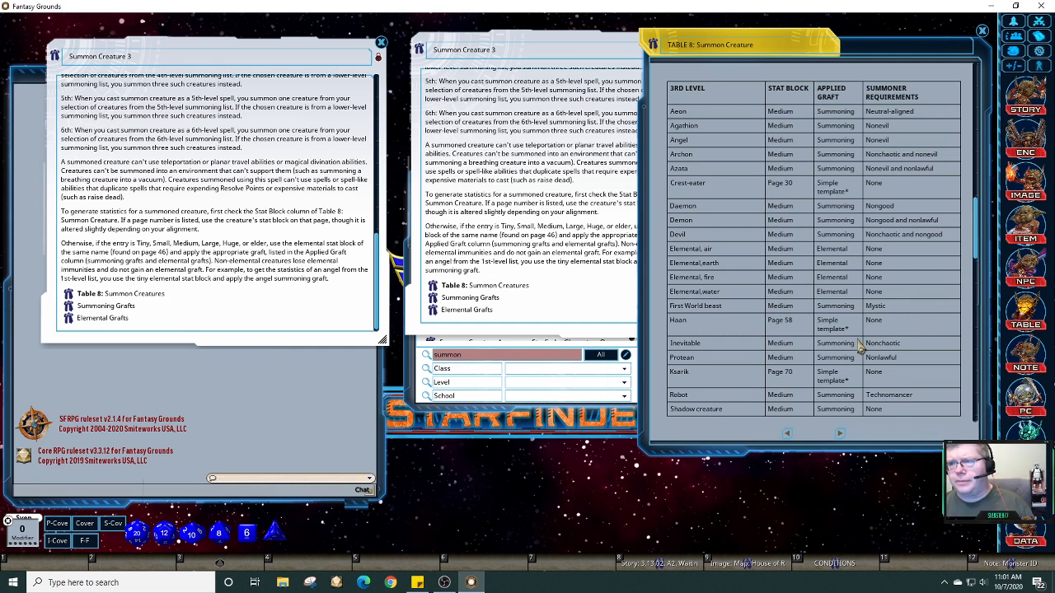
Step: Search the NPC list for "crest", open the Starfinder Alien Archive Crest-Eater record, and place it between the NPC list and Table 8
left_click(1025, 268)
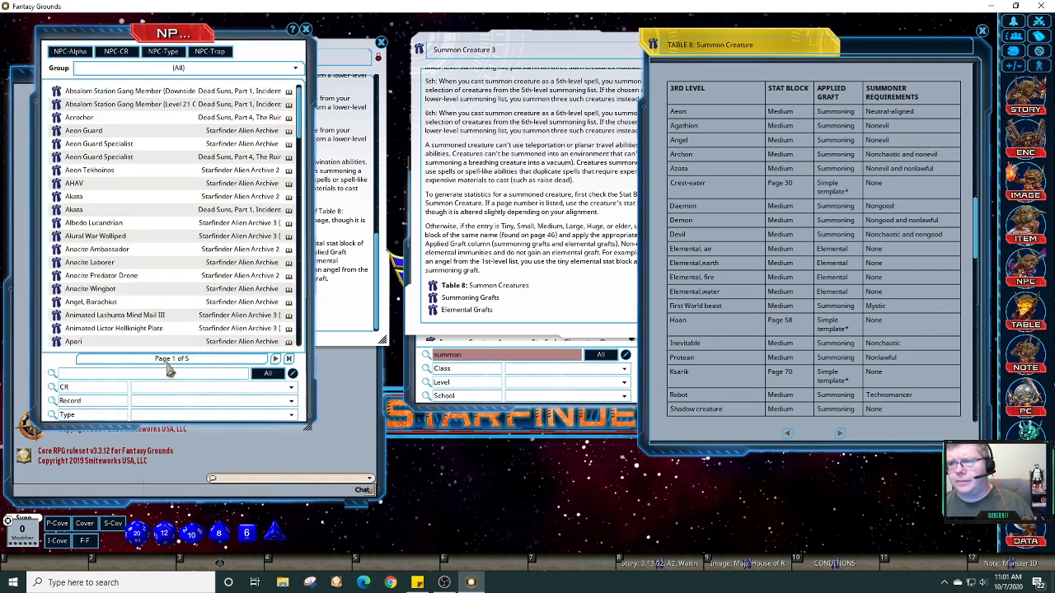
left_click(164, 379)
type("Crest eater")
key("Return")
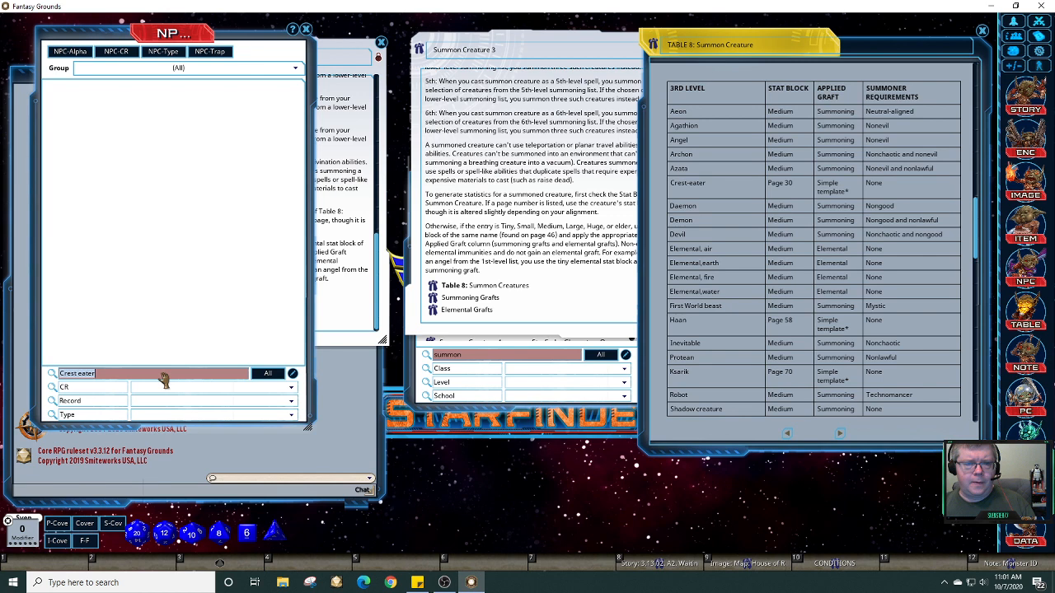
type("crest")
key("Return")
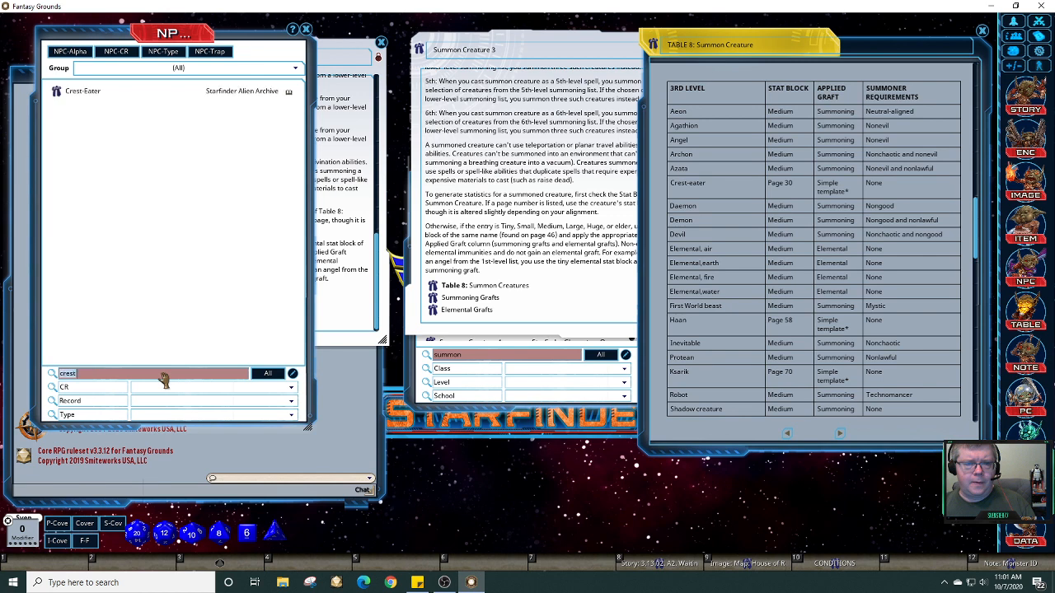
left_click(58, 95)
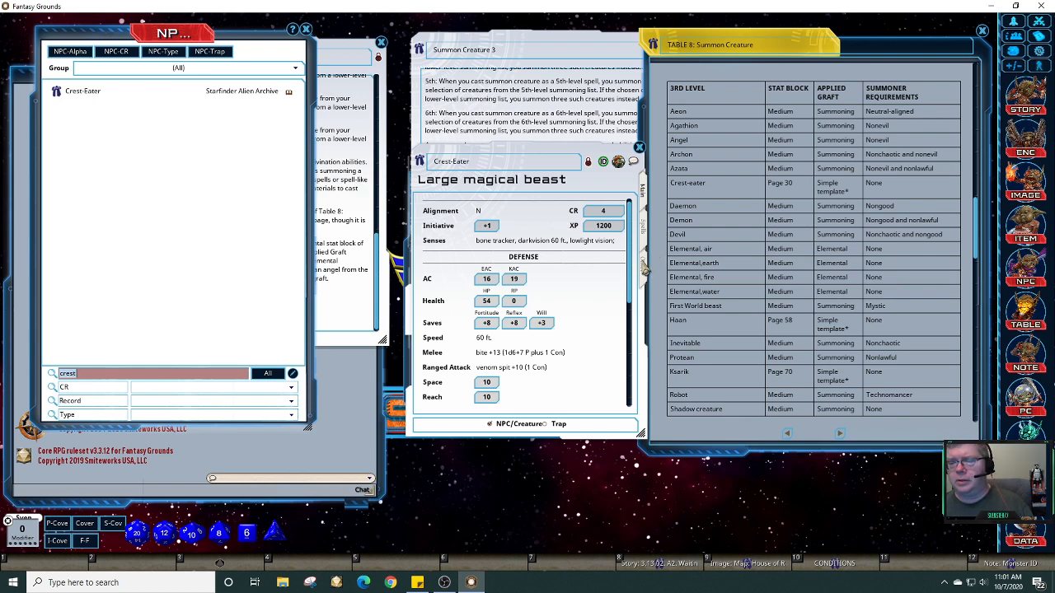
left_click_drag(563, 156, 521, 202)
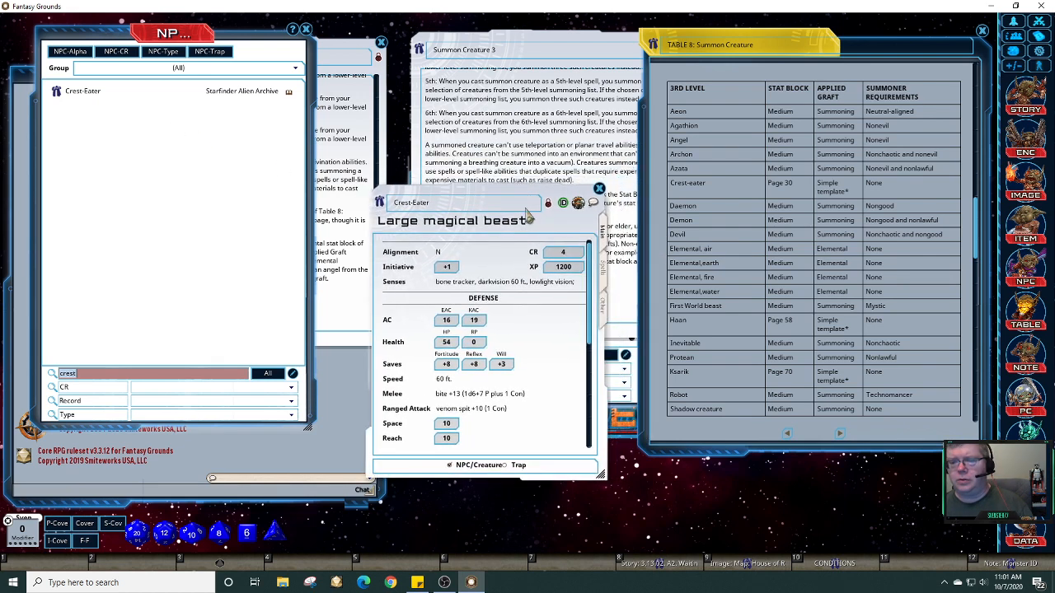
Step: Display the Crest Eater image from the record's Other page and shrink the image window to roughly half size
left_click(604, 307)
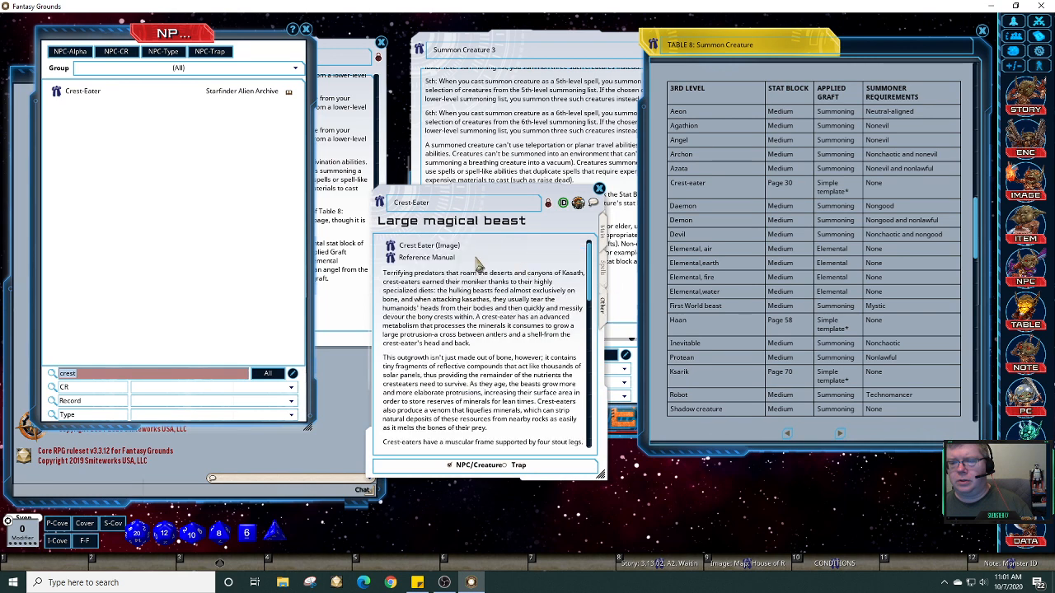
left_click(393, 246)
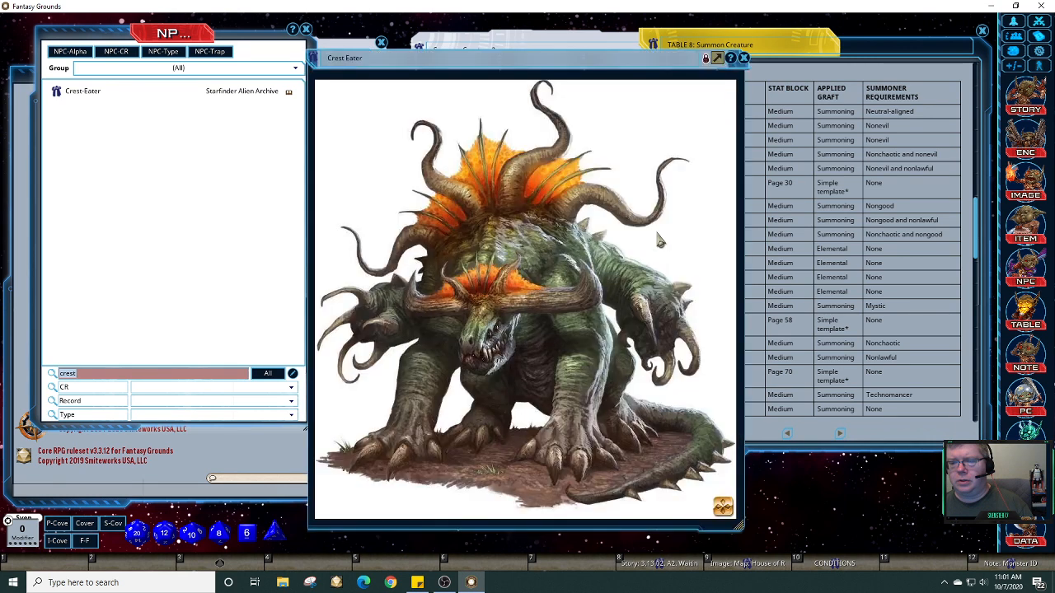
left_click_drag(744, 538, 683, 522)
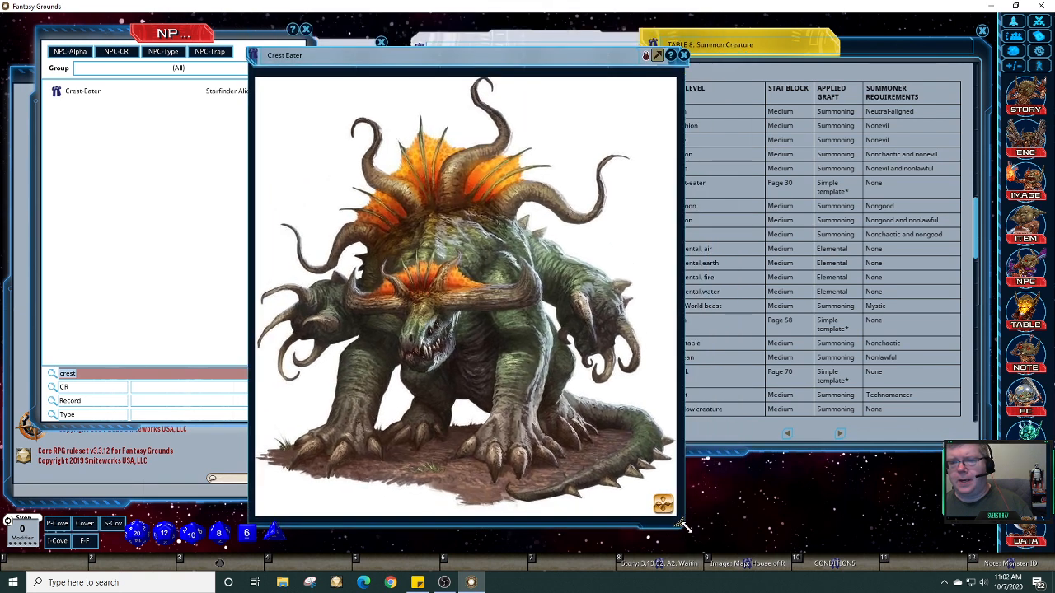
left_click_drag(681, 519, 502, 332)
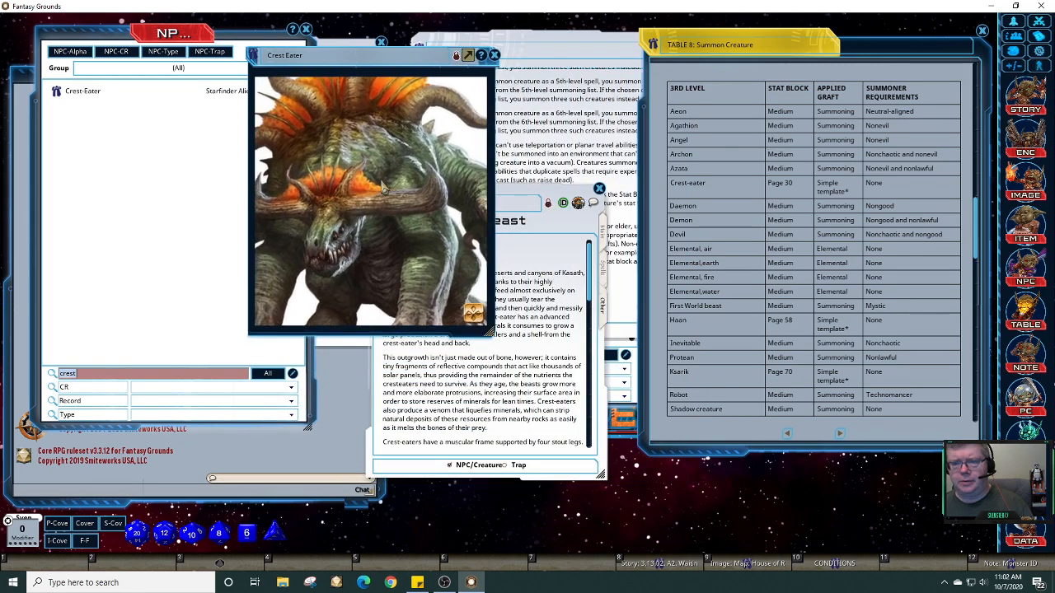
Step: Fit the whole Crest Eater picture into its window and move the window clear of the creature's record
mouse_move(408, 191)
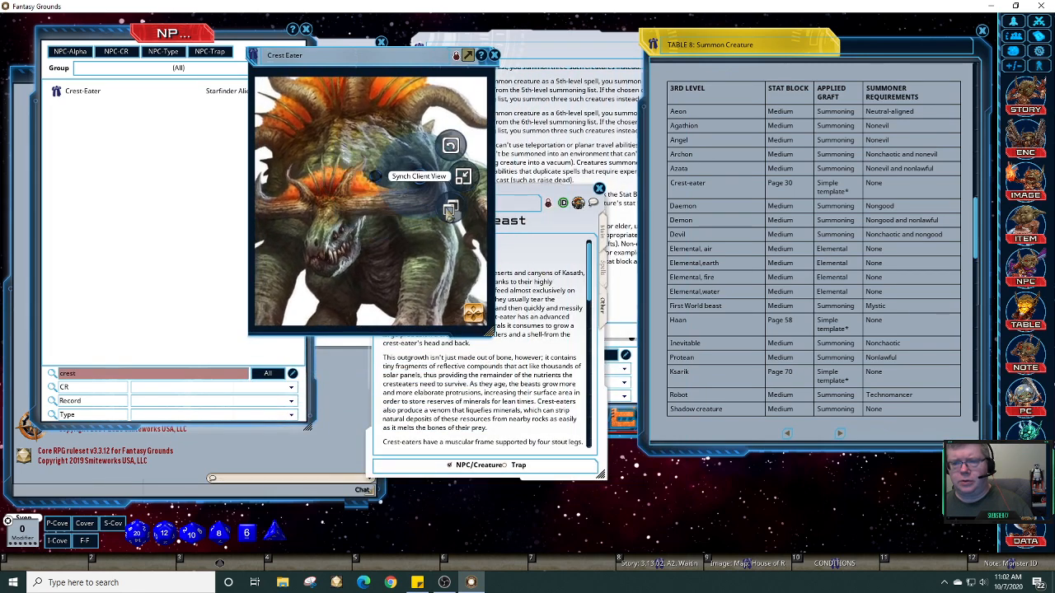
right_click(394, 177)
left_click(441, 182)
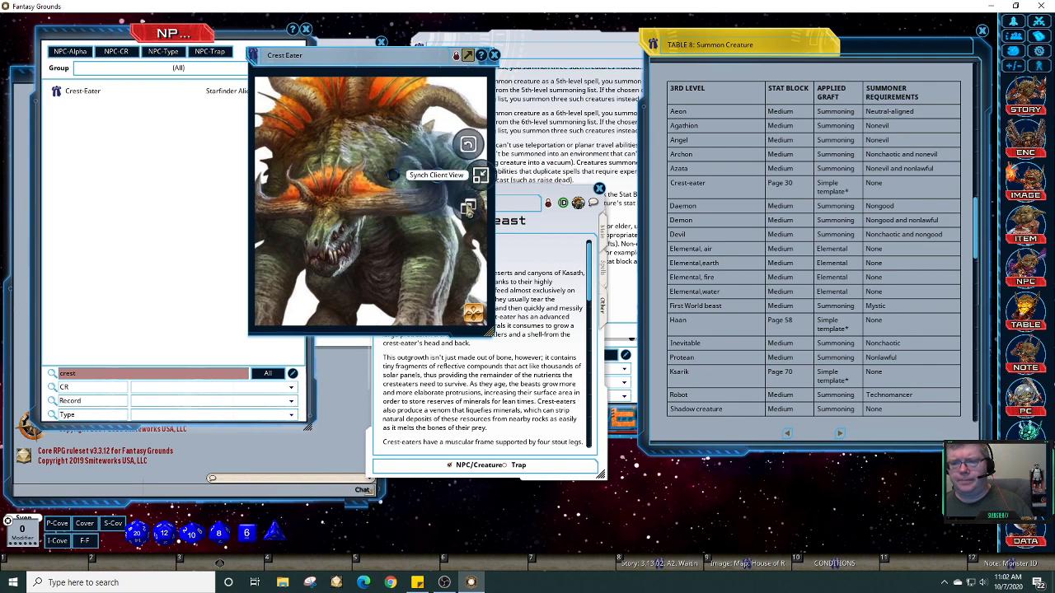
left_click(481, 178)
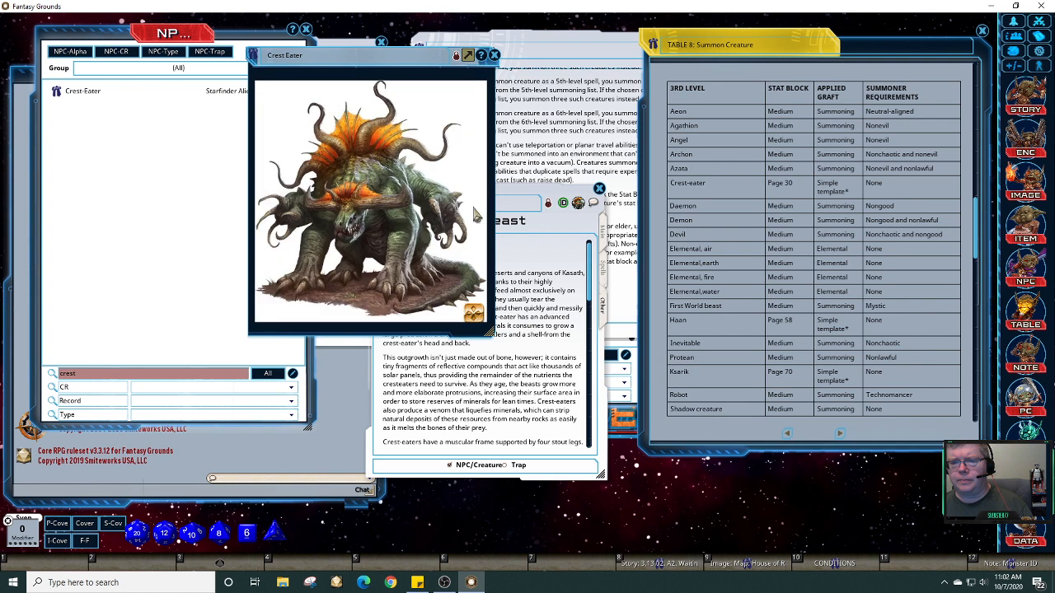
left_click_drag(402, 58, 280, 96)
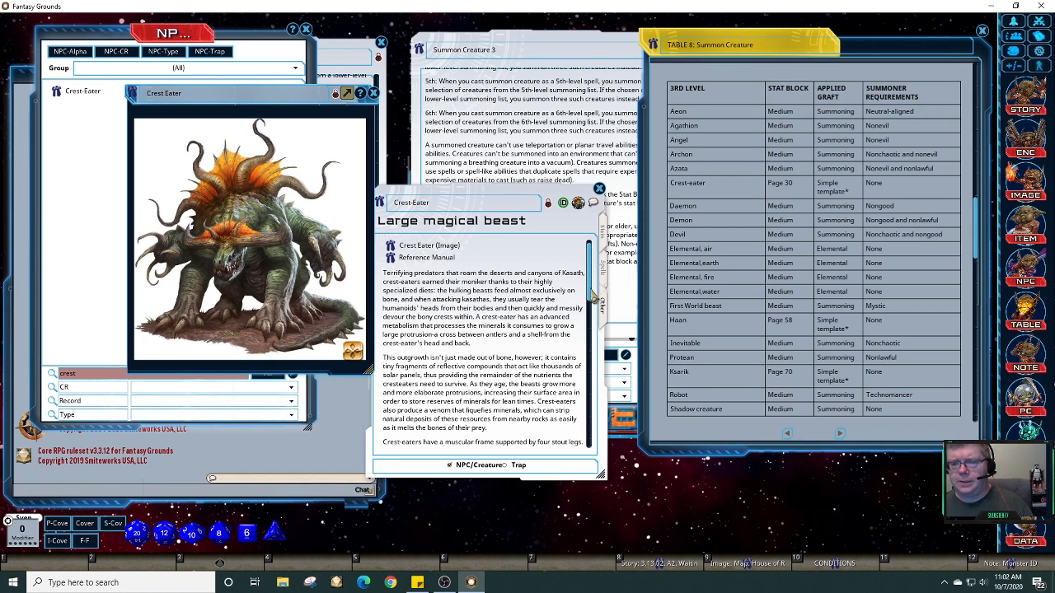
Step: Review the Crest-Eater's description and main statistics down to its skills, and close the creature's image
left_click_drag(592, 301, 587, 267)
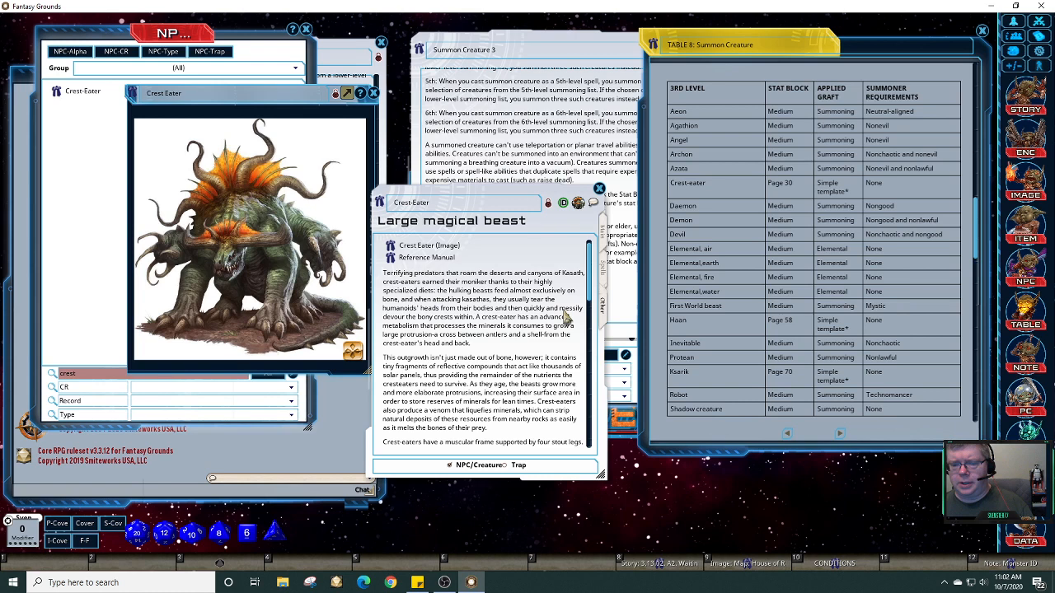
left_click(605, 242)
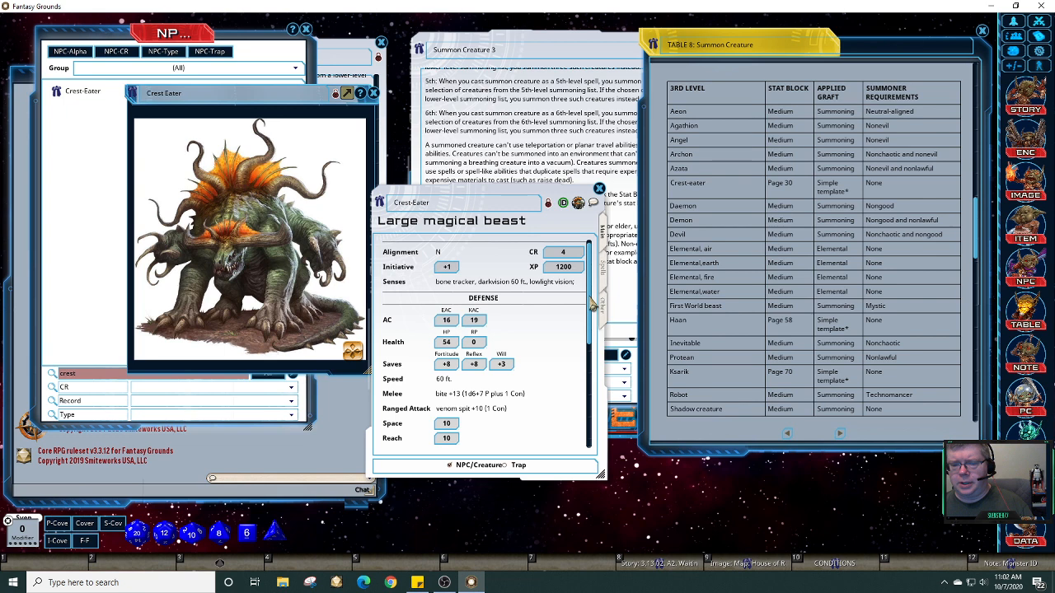
scroll(594, 312, "down", 4)
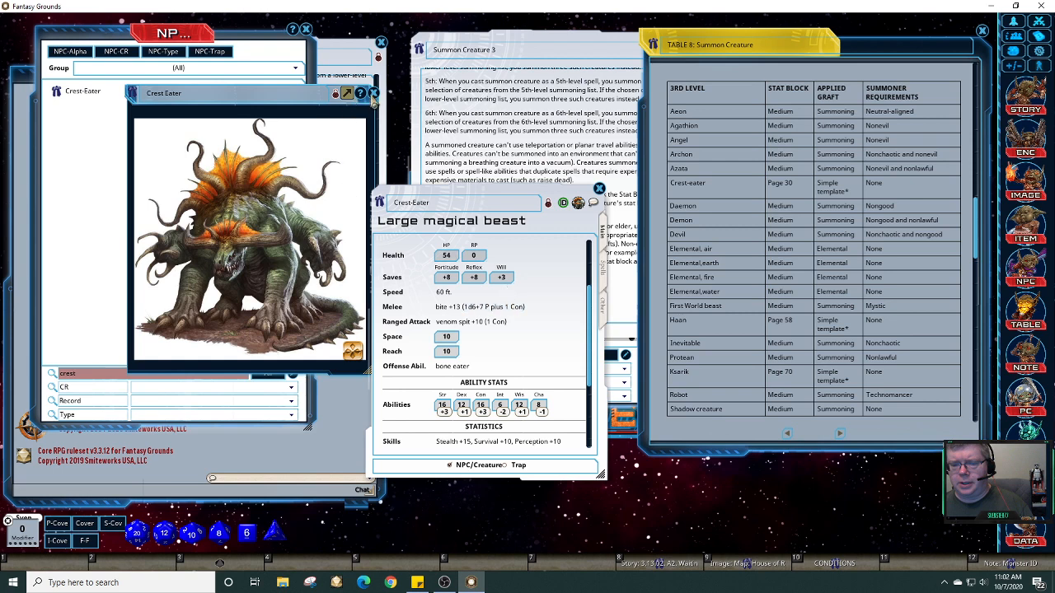
left_click(374, 93)
mouse_move(506, 200)
left_mouse_down()
mouse_move(546, 209)
mouse_move(523, 207)
left_mouse_up()
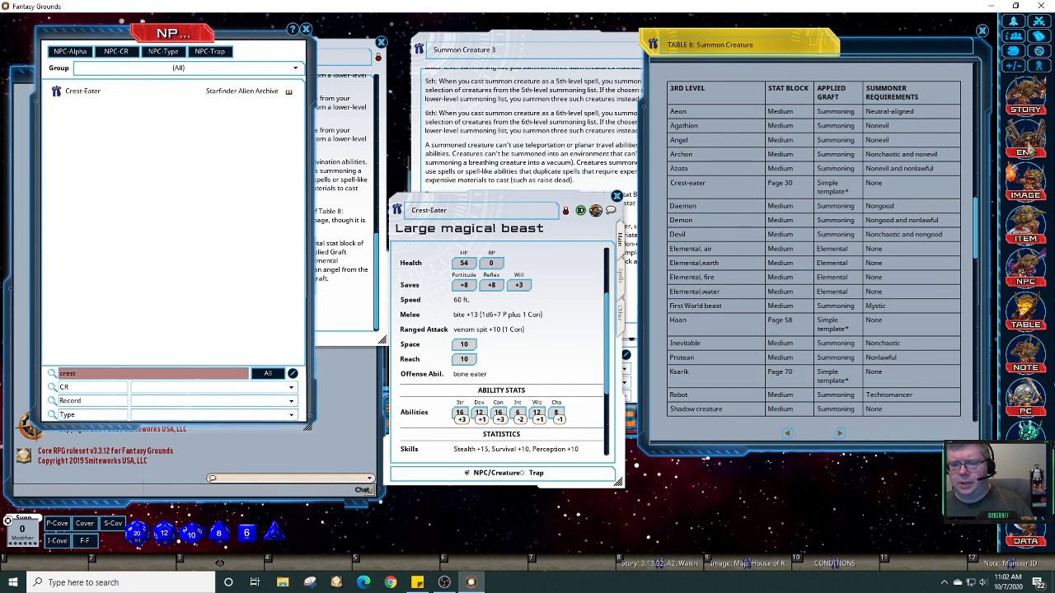
Step: Open the Summon Creature List note from the notes and place it clear of the Crest-Eater record
left_click(1018, 363)
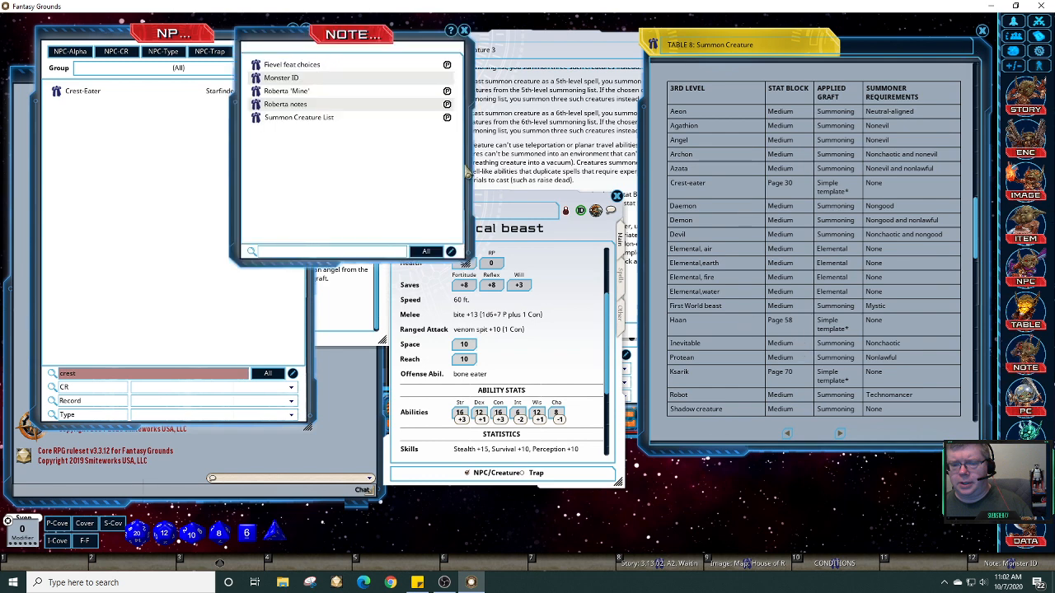
left_click(256, 120)
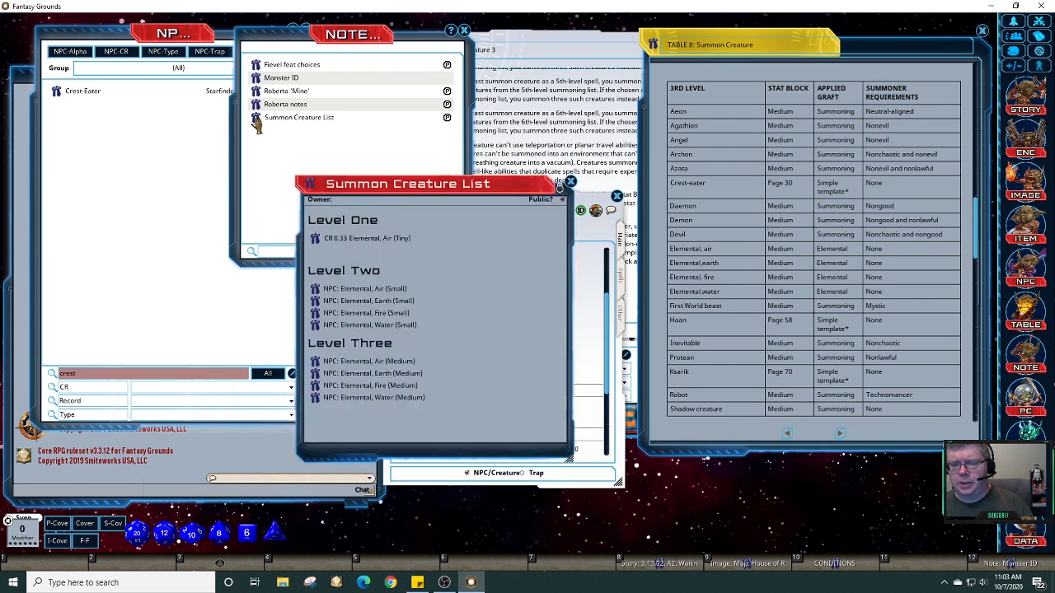
left_click_drag(392, 189, 179, 120)
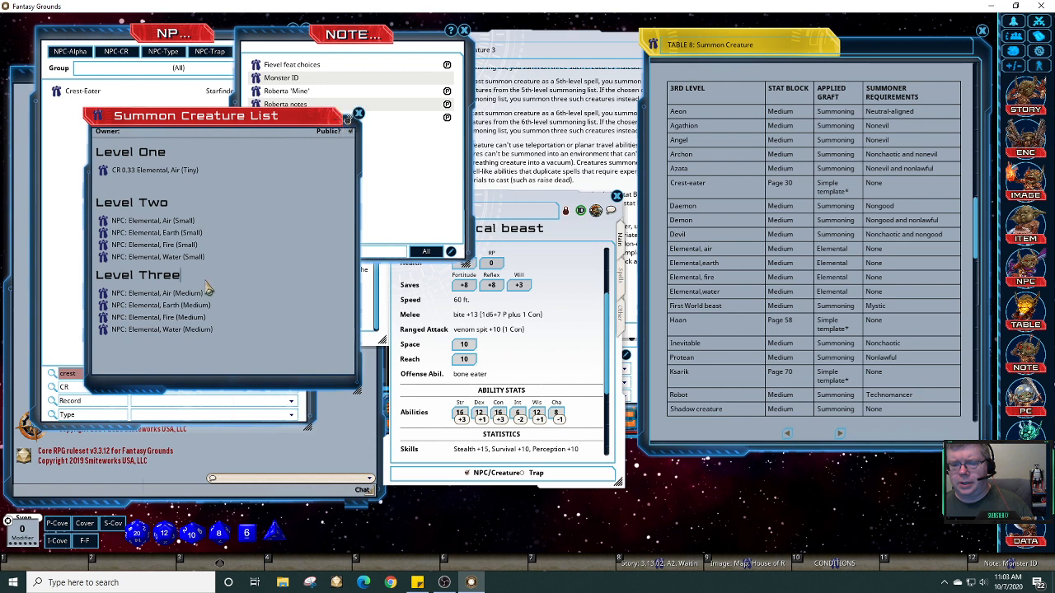
Step: Add a link to the Crest-Eater NPC directly under Level Three in the Summon Creature List note and close the creature's record
key("Return")
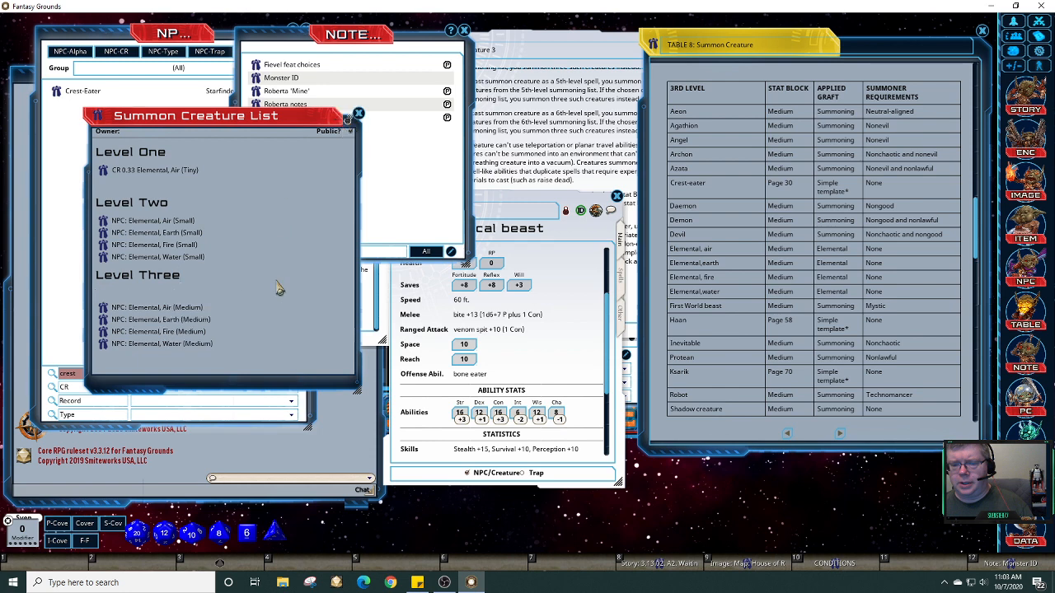
left_click(527, 269)
left_click_drag(397, 209, 142, 298)
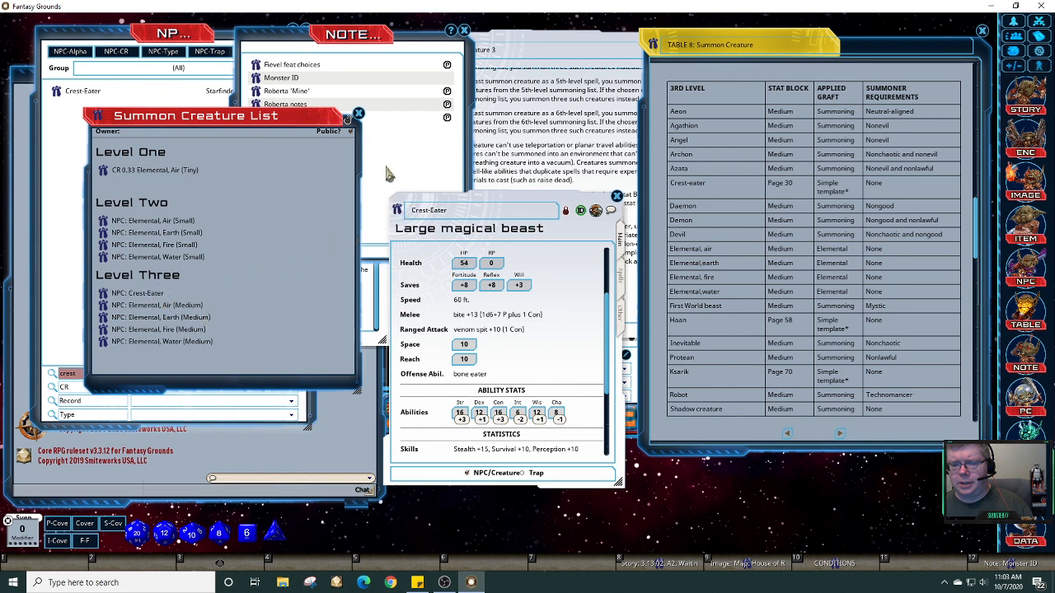
left_click(616, 196)
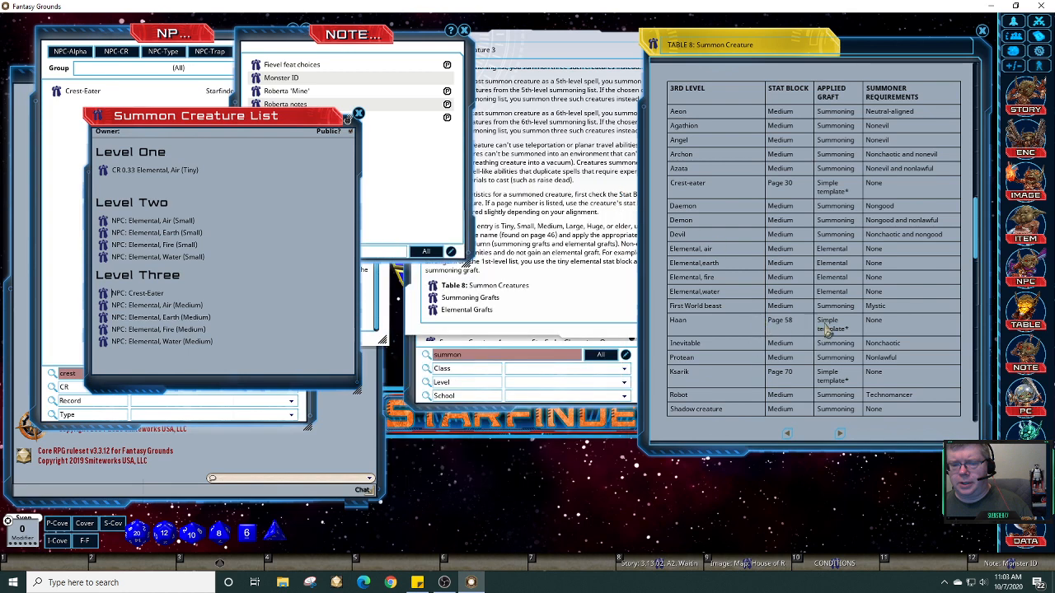
Step: Move the Summon Creature List note off the NPC list and bring the NPC list to the front
left_click(290, 116)
left_click_drag(241, 133, 649, 269)
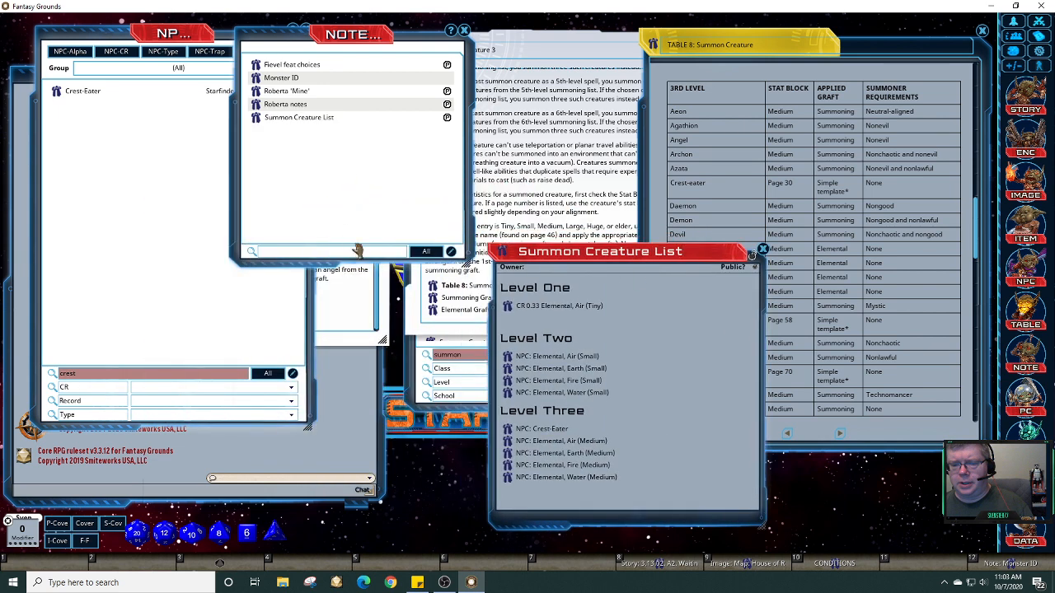
left_click(201, 240)
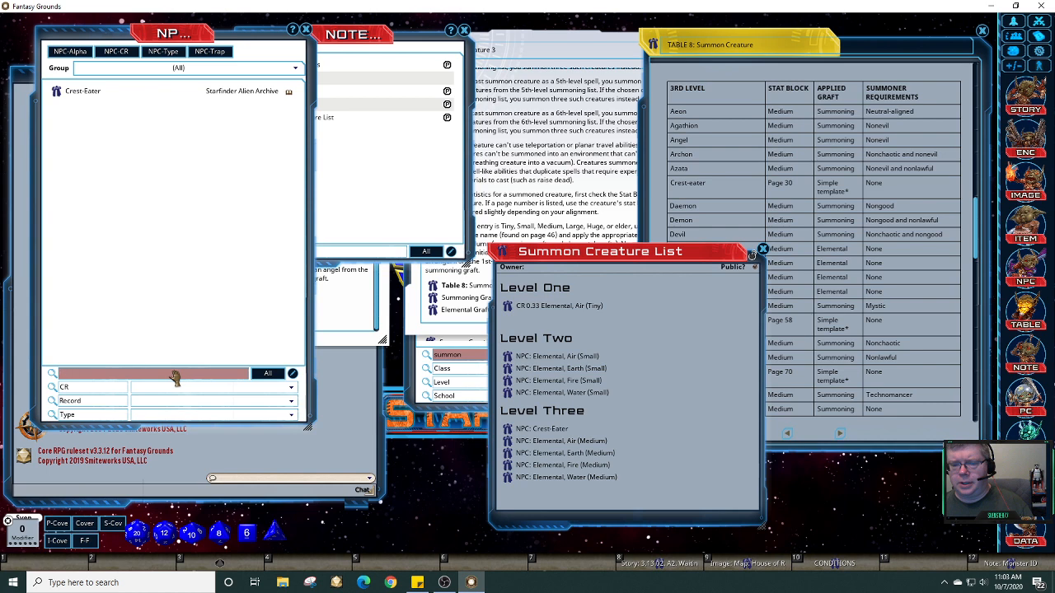
Step: Search the NPC list for "haan" and open the Haan record at its Other page
left_click(175, 377)
type("haan")
key("Return")
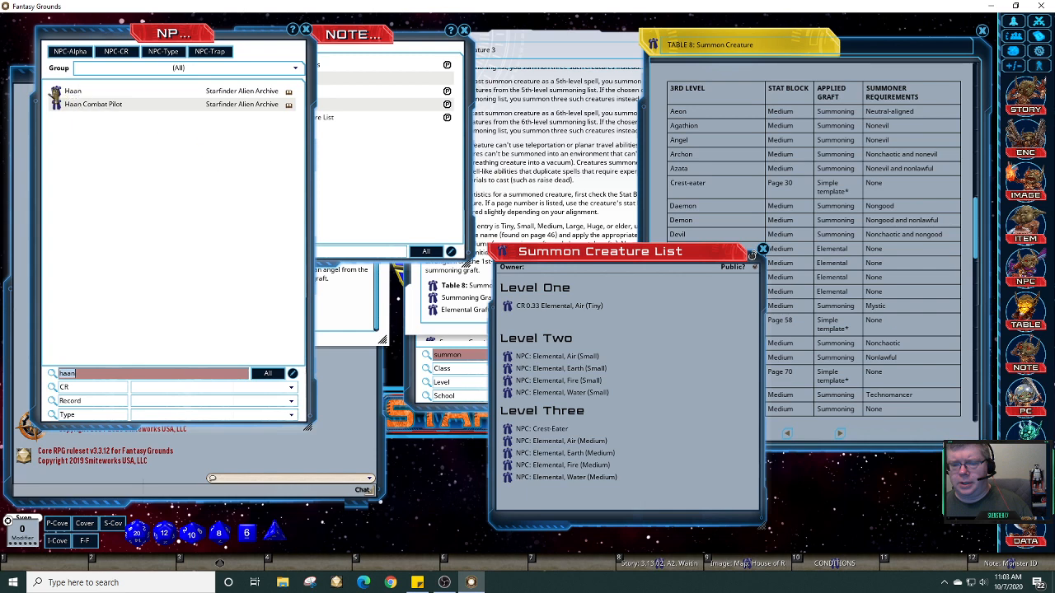
left_click(55, 93)
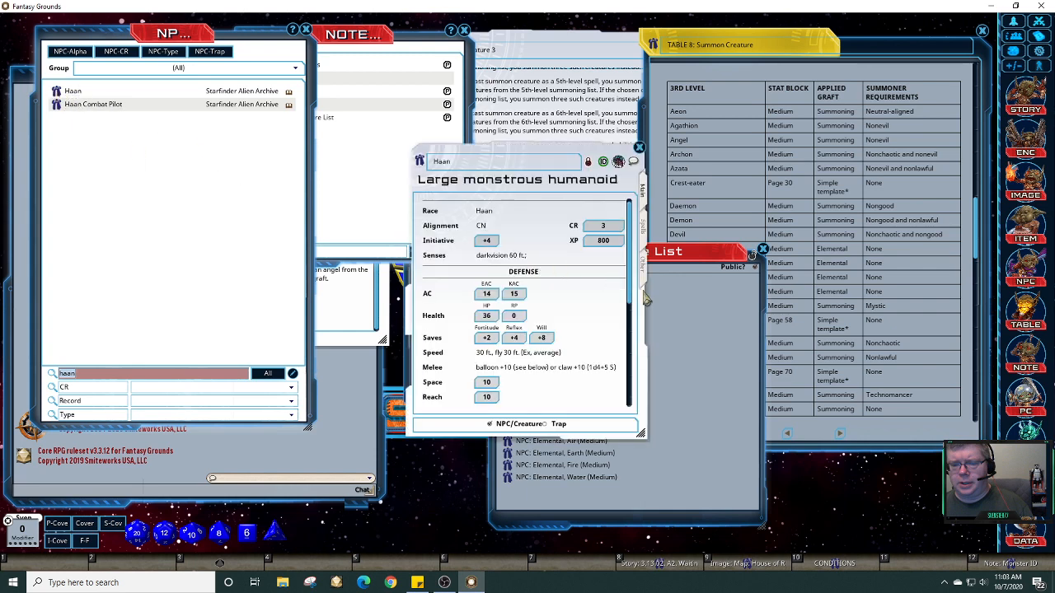
left_click(647, 270)
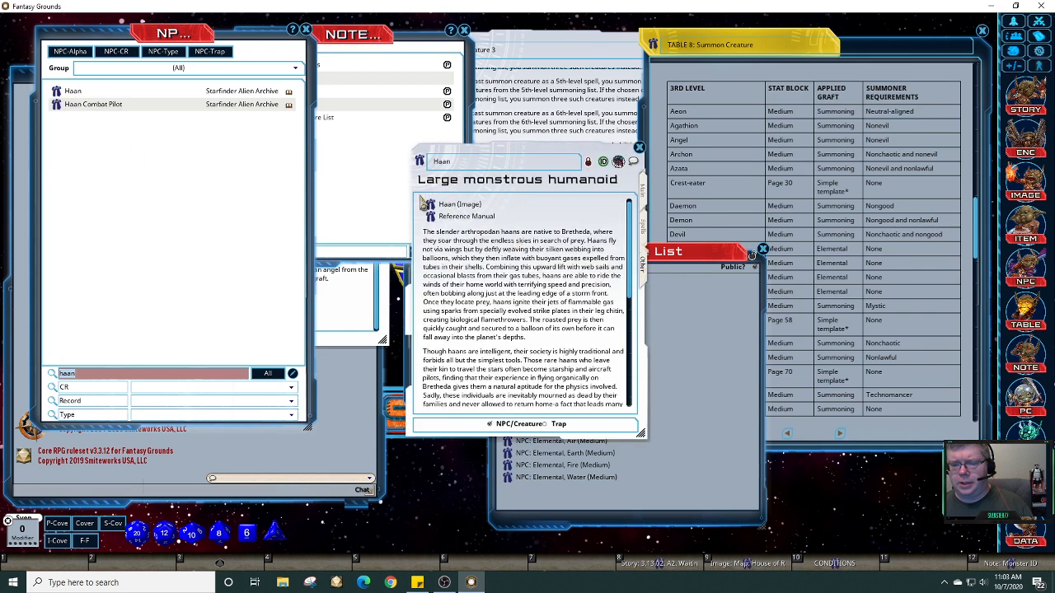
Step: View the Haan image, close it, and review the Haan's main statistics through to the special abilities
left_click(438, 208)
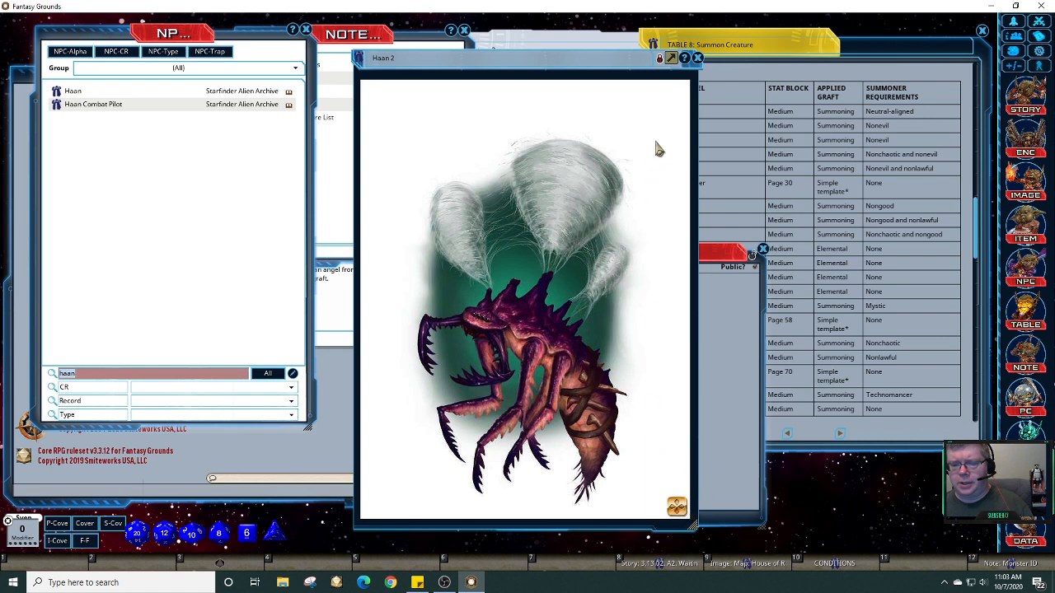
left_click(698, 59)
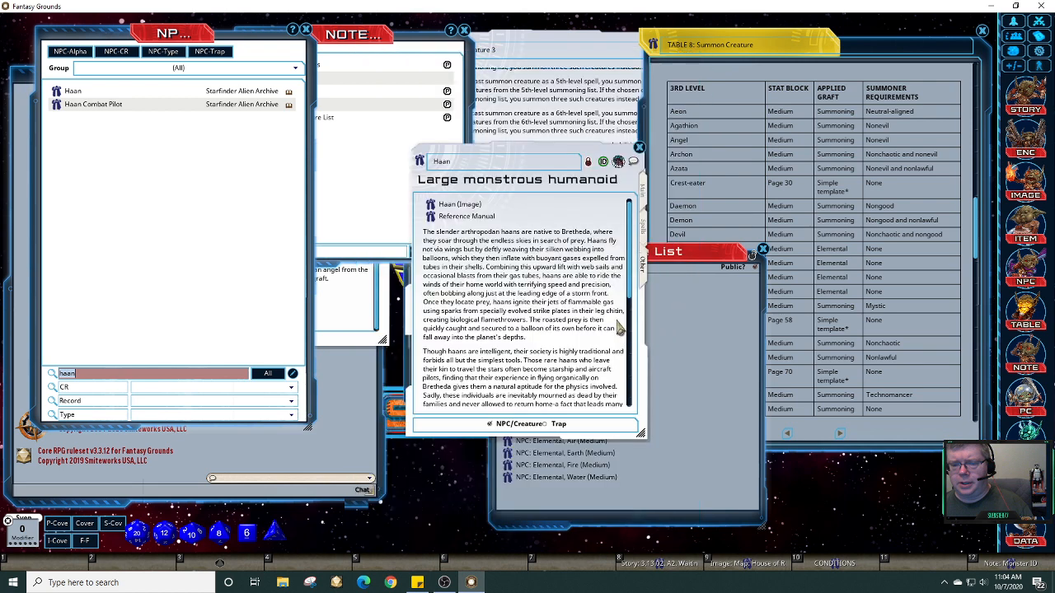
left_click(646, 229)
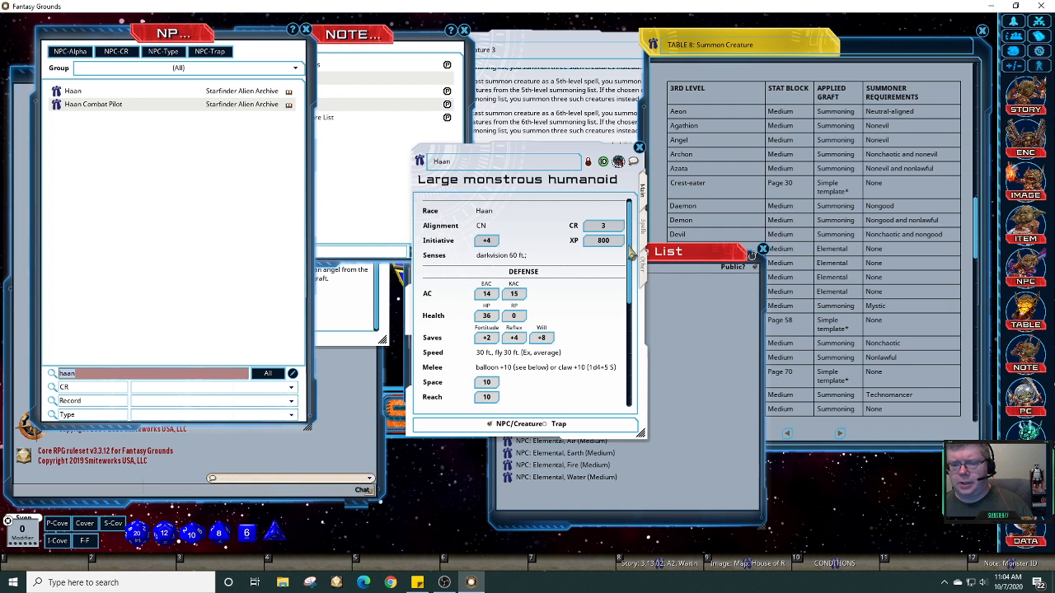
left_click_drag(549, 369, 514, 370)
left_click_drag(634, 260, 644, 408)
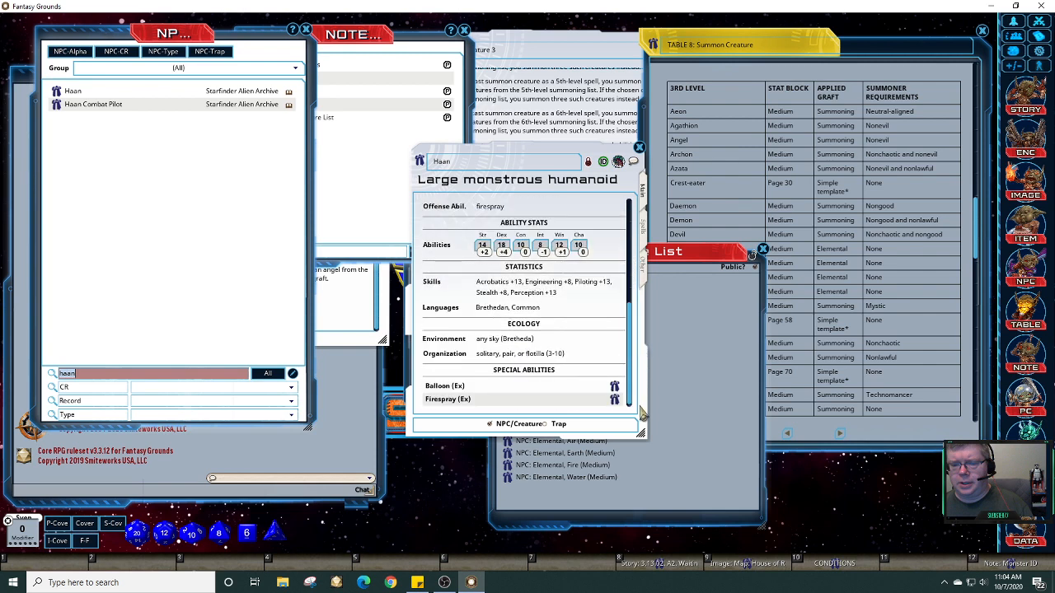
Step: Read the Haan's Balloon and Firespray special ability descriptions, closing each one after reading
left_click(617, 388)
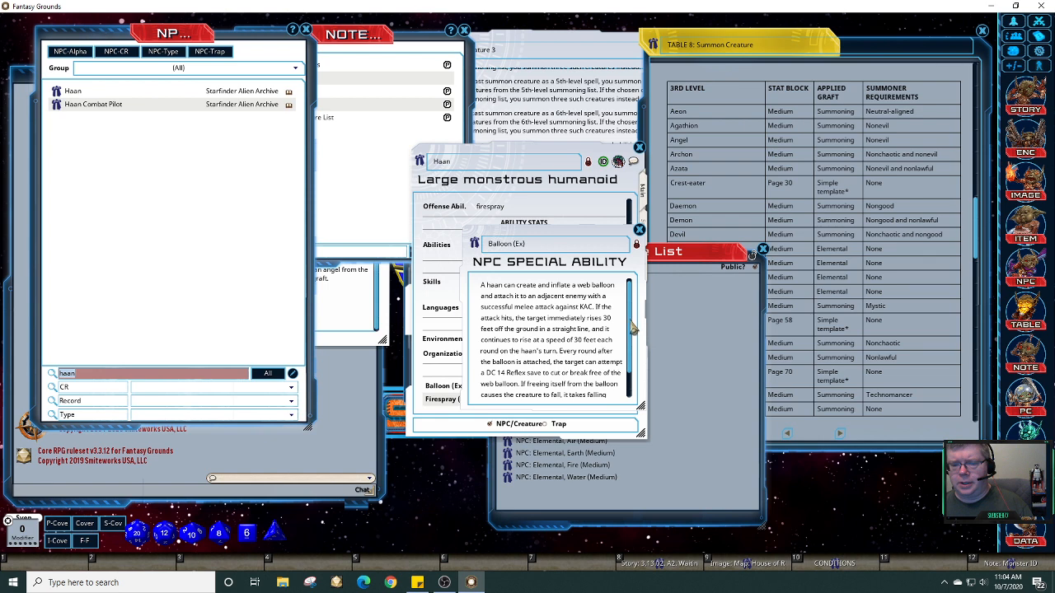
left_click_drag(631, 325, 632, 371)
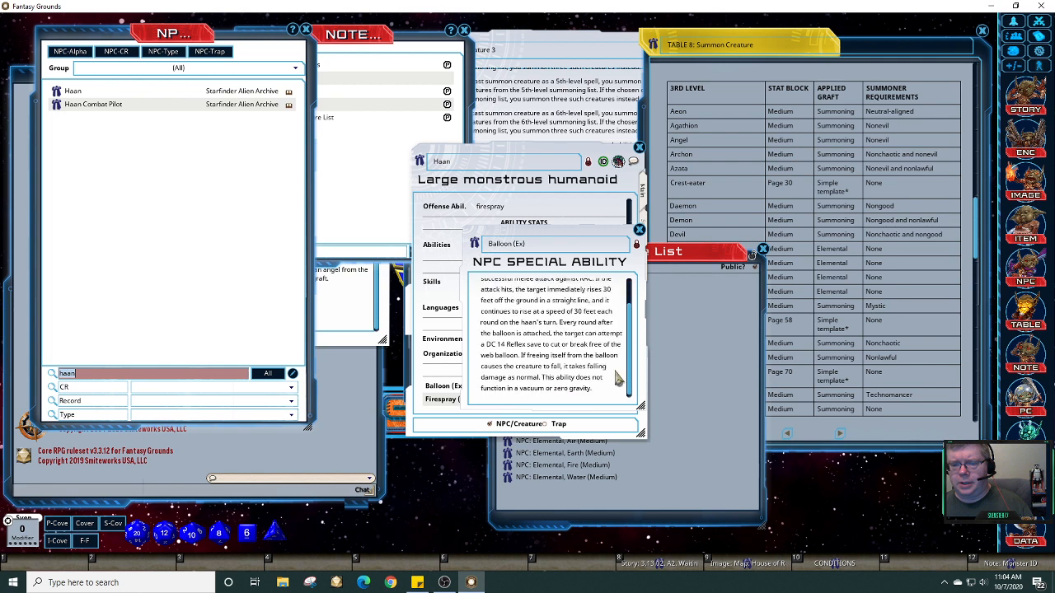
left_click(639, 230)
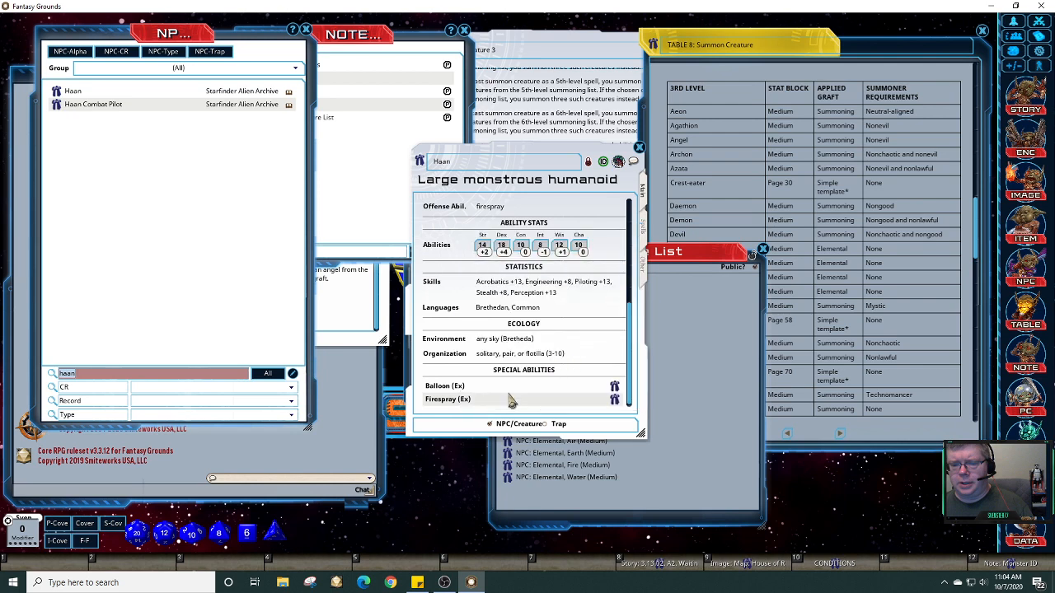
left_click(614, 401)
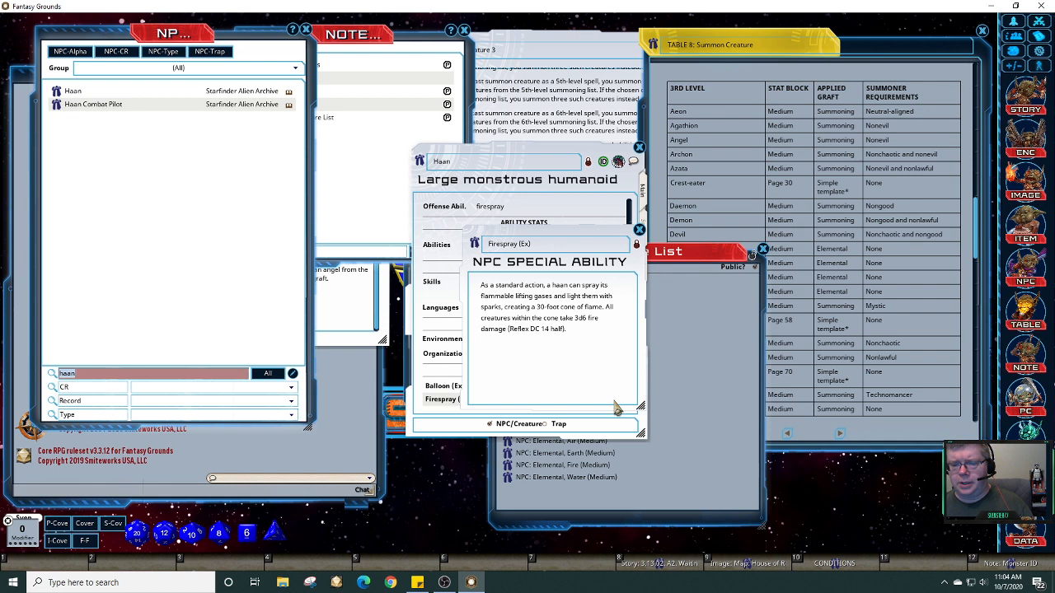
left_click(638, 230)
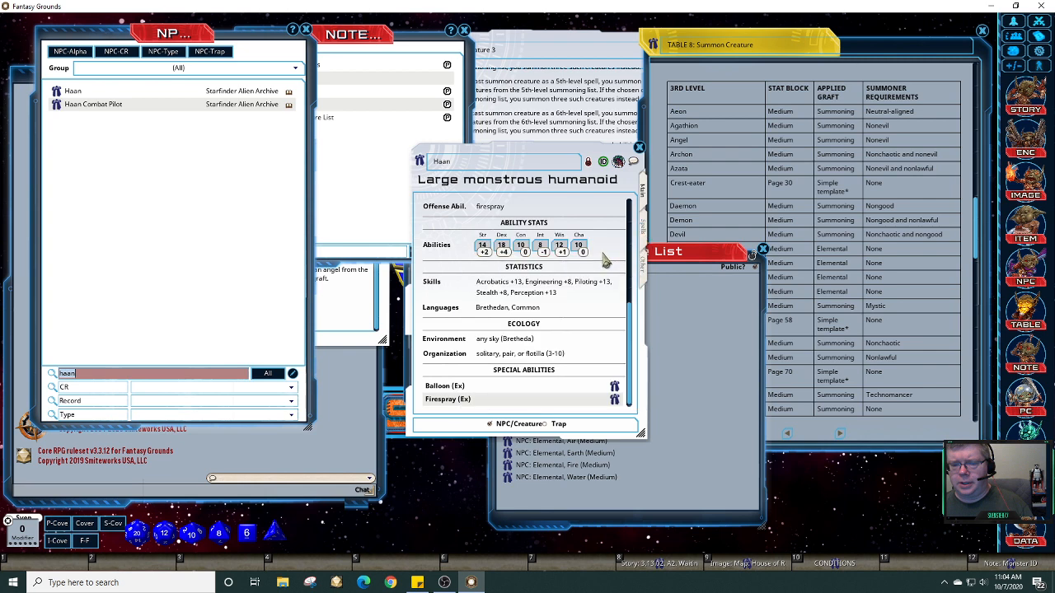
left_click(615, 387)
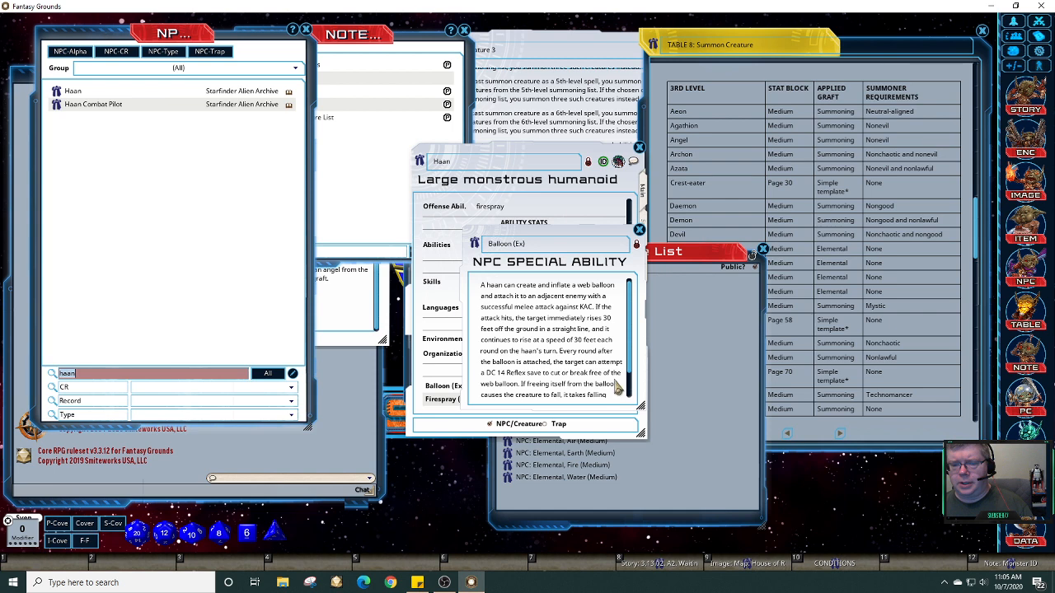
scroll(635, 368, "down", 2)
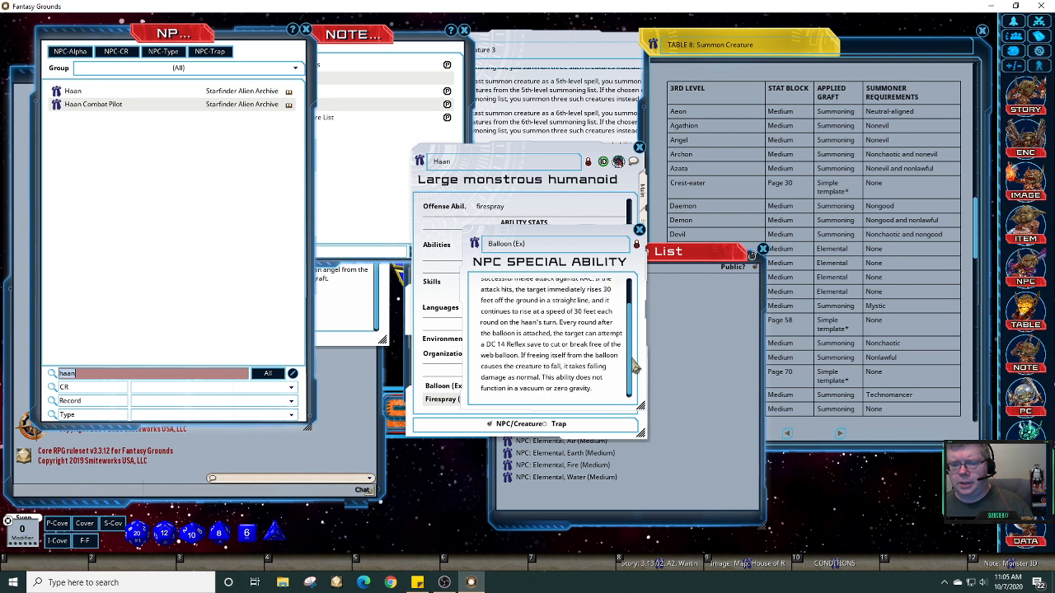
scroll(634, 354, "up", 2)
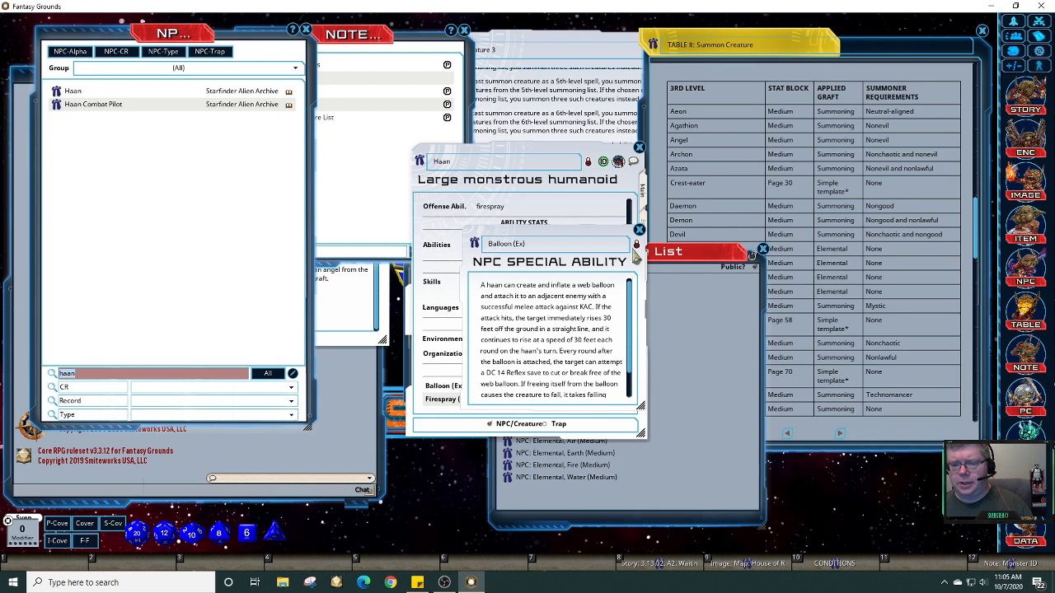
left_click(639, 230)
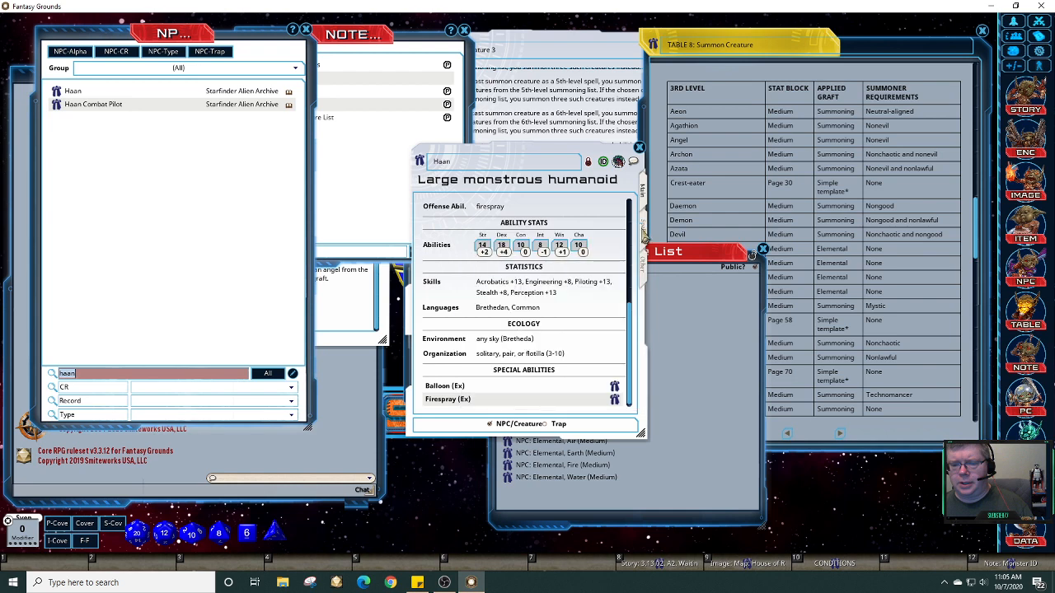
Step: Close the Haan record and add a link to the Haan NPC on a new line at the end of Level Three
left_click(639, 148)
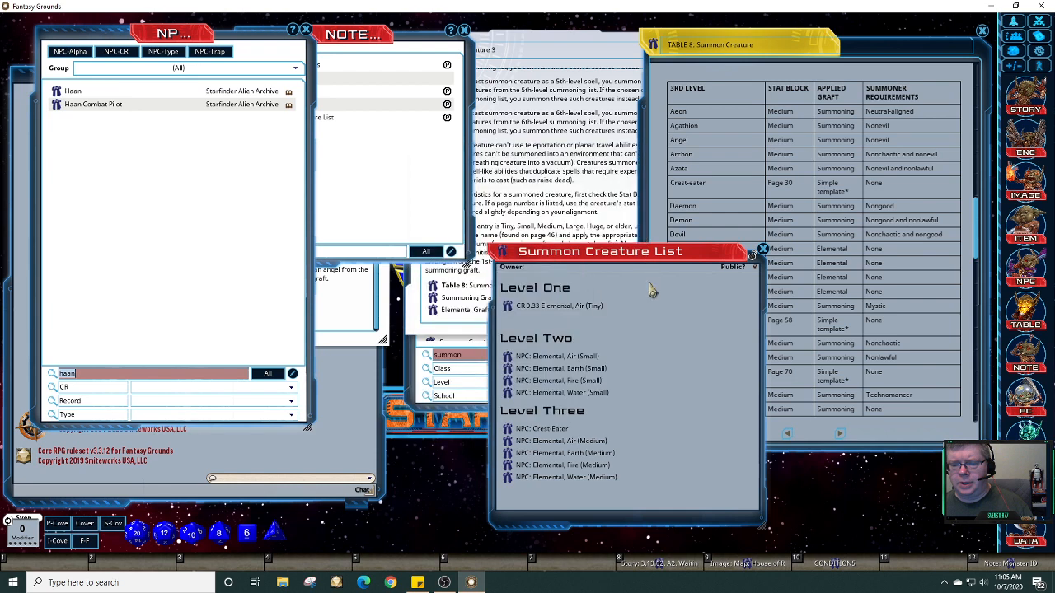
left_click(632, 488)
key("Return")
left_click_drag(56, 91, 537, 493)
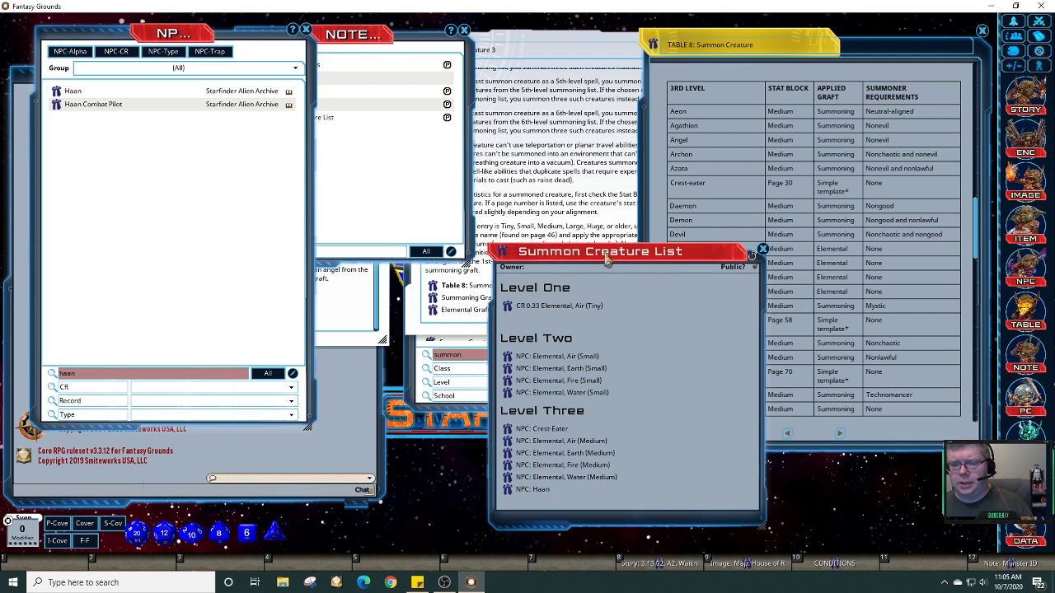
Step: Move the Summon Creature List note higher and resize it to be narrower and taller
left_click_drag(703, 268, 739, 113)
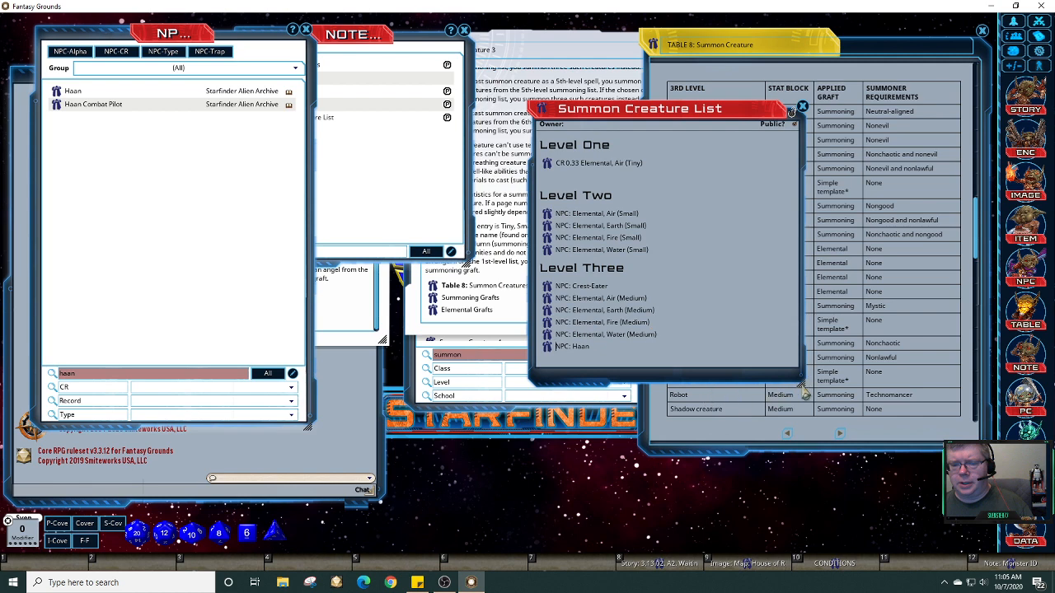
left_click_drag(804, 392, 733, 472)
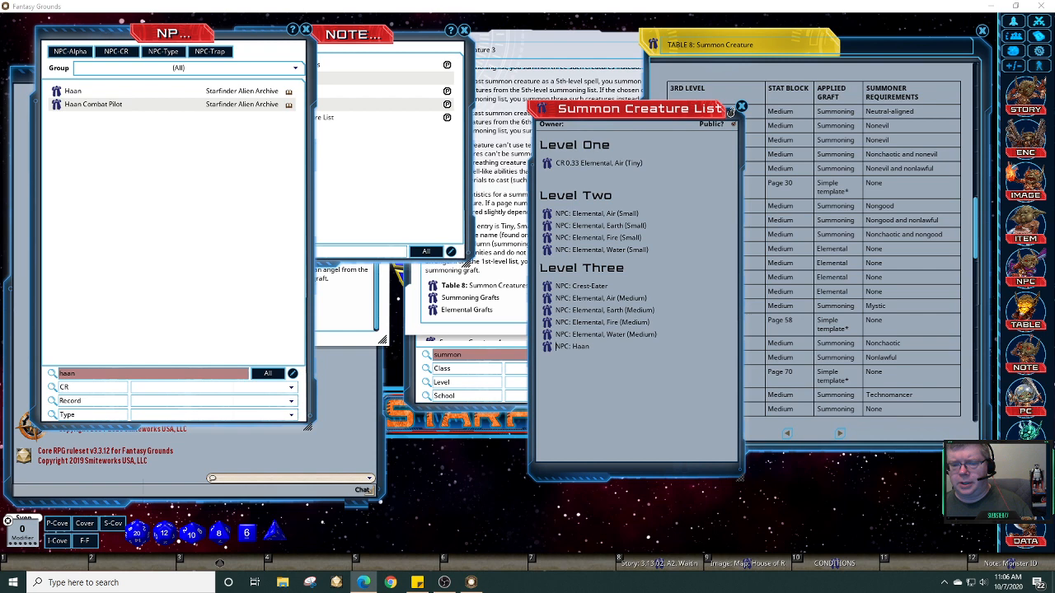
key("alt+Tab")
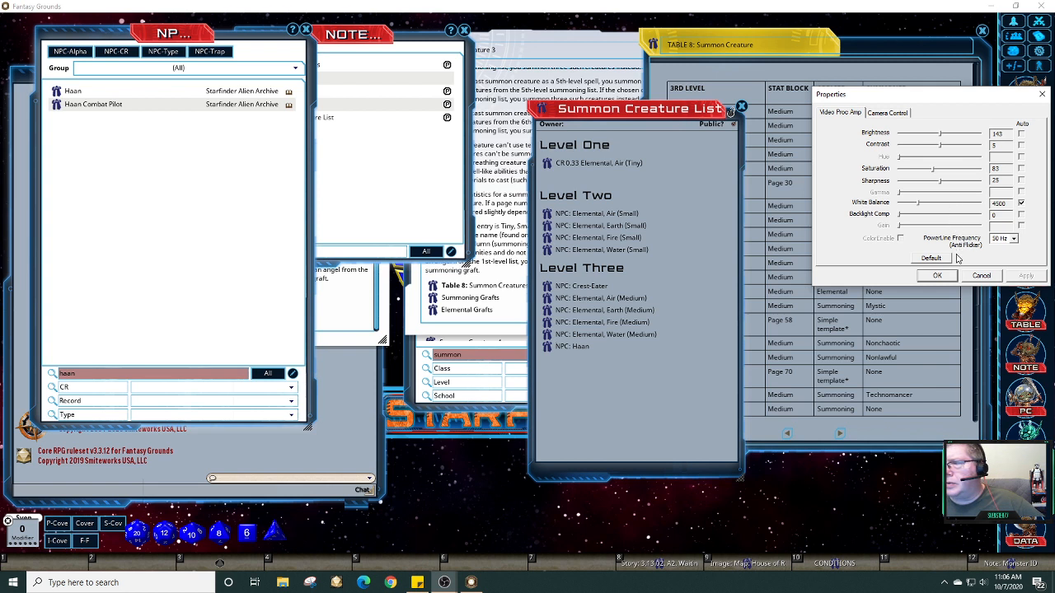
left_click(947, 278)
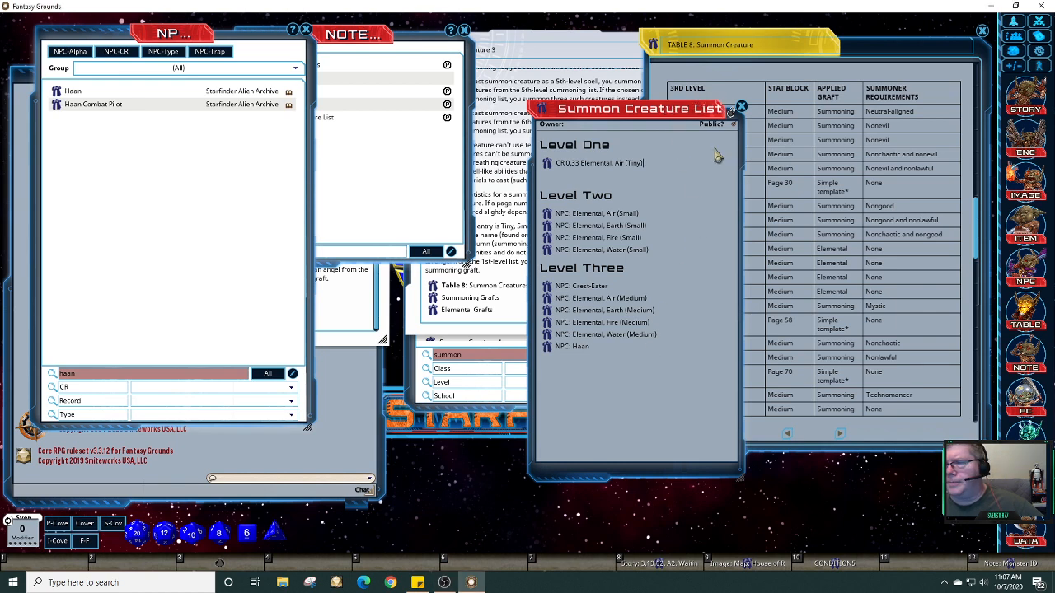
Step: Move the Summon Creature List note over the Table 8 window and bring the Summon Creature 3 spell to the front
left_click_drag(680, 131, 584, 171)
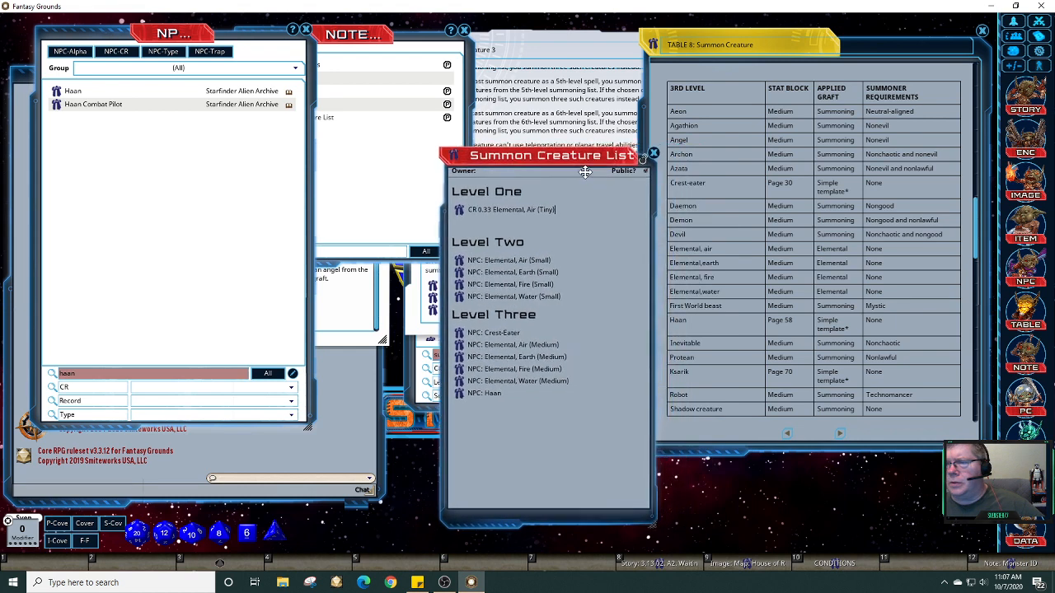
left_click_drag(584, 171, 857, 171)
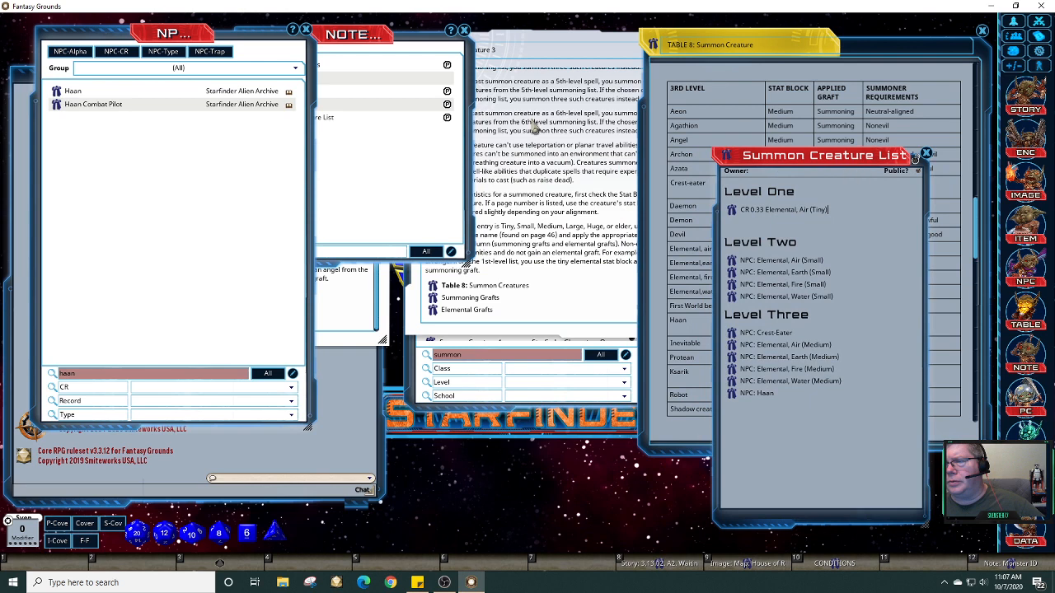
left_click(426, 173)
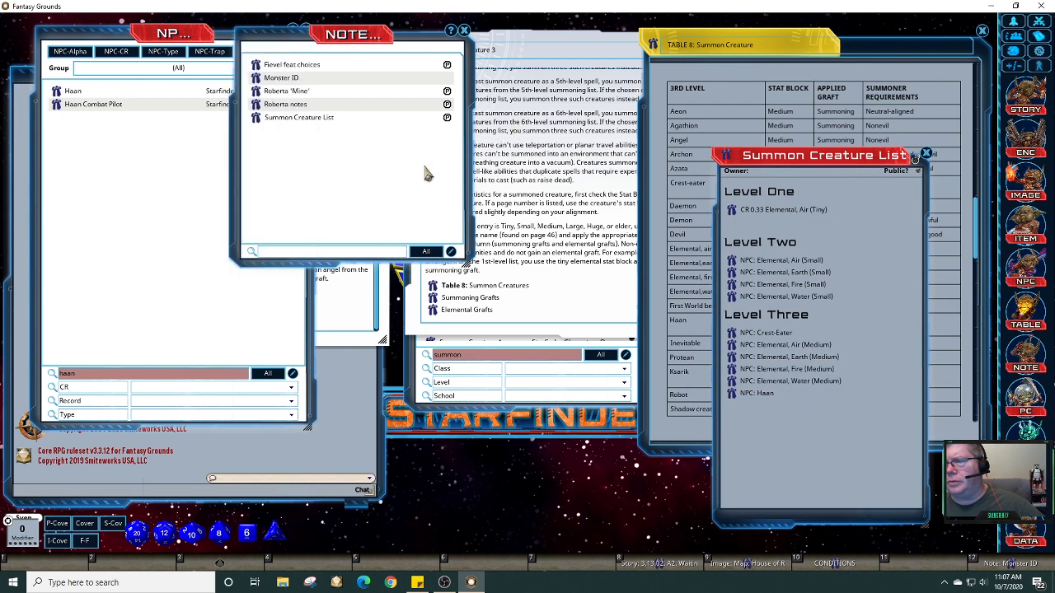
left_click(585, 295)
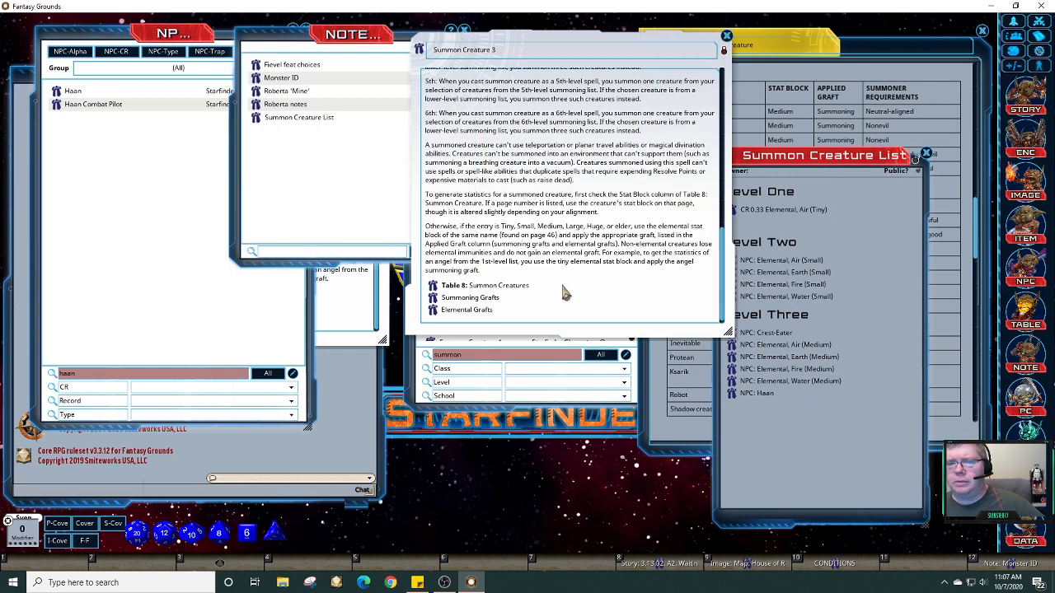
Step: Open the spell's Summoning Grafts reference, read the graft introduction and the Aeon graft, and return to Graft Descriptions
left_click(433, 300)
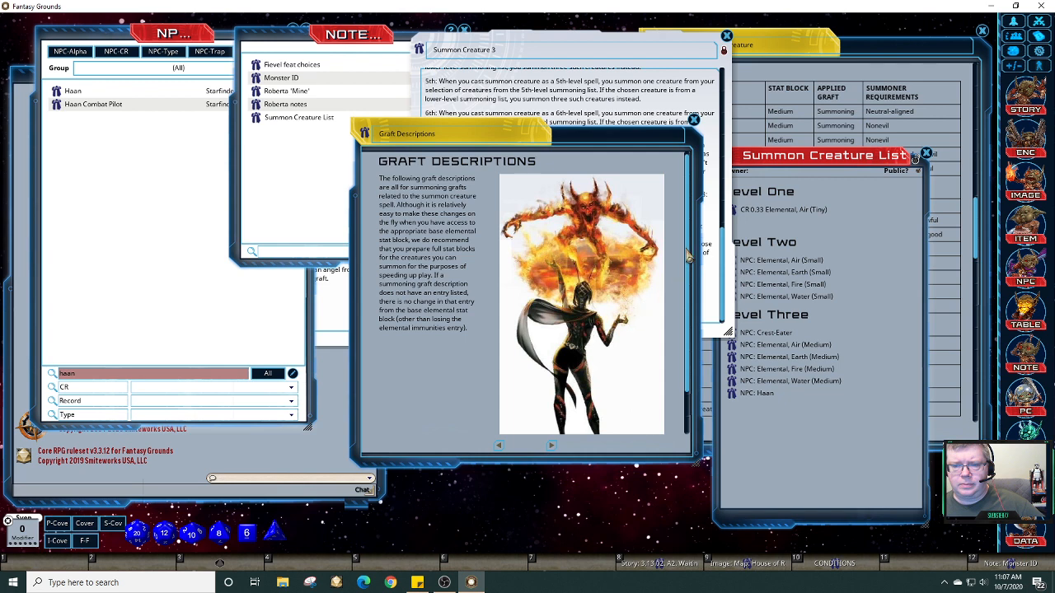
scroll(689, 264, "down", 2)
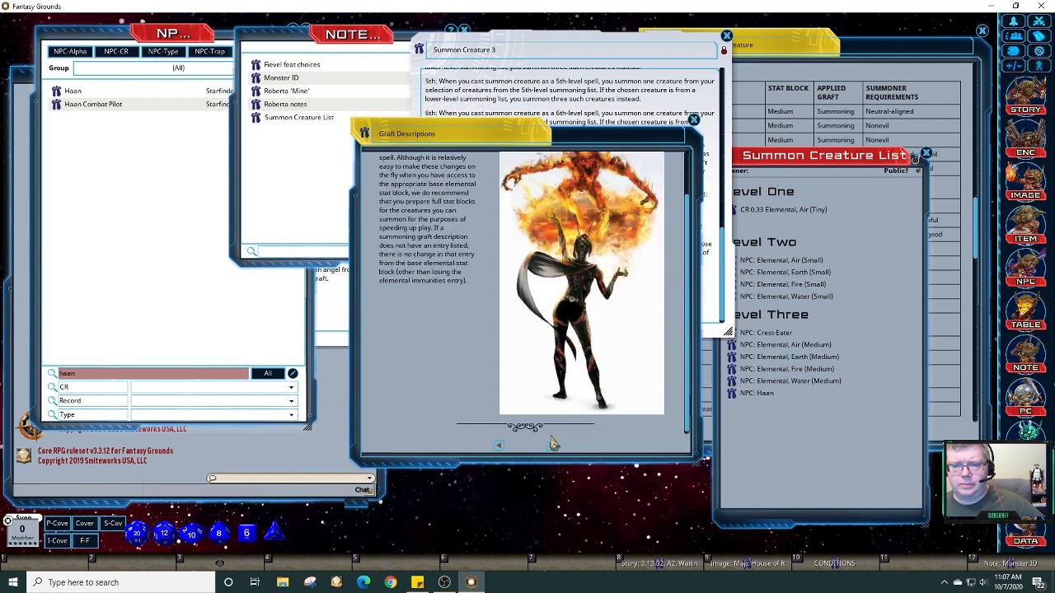
scroll(689, 348, "up", 3)
scroll(689, 354, "down", 2)
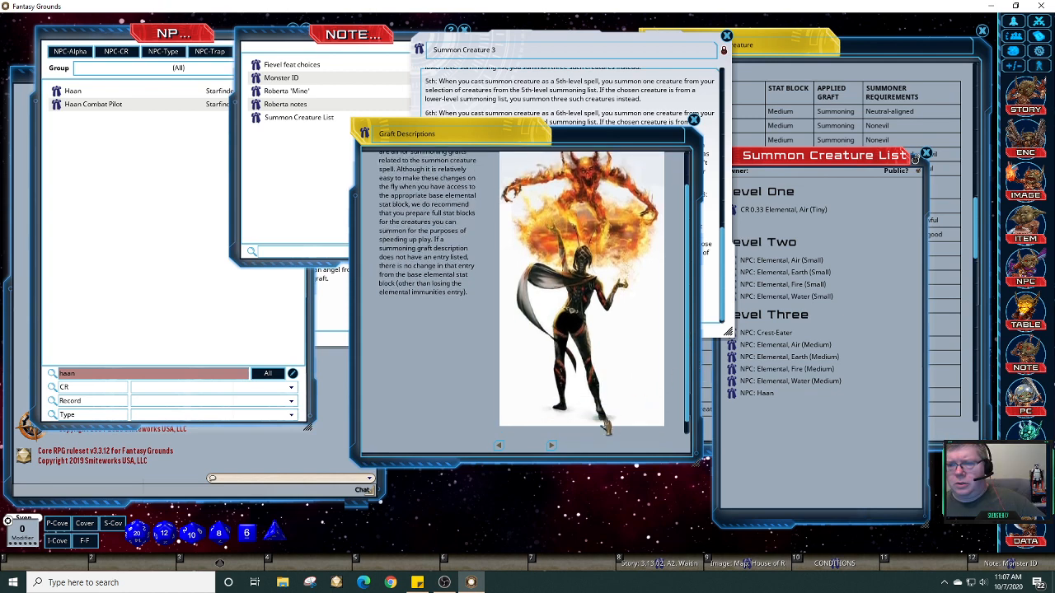
left_click(551, 445)
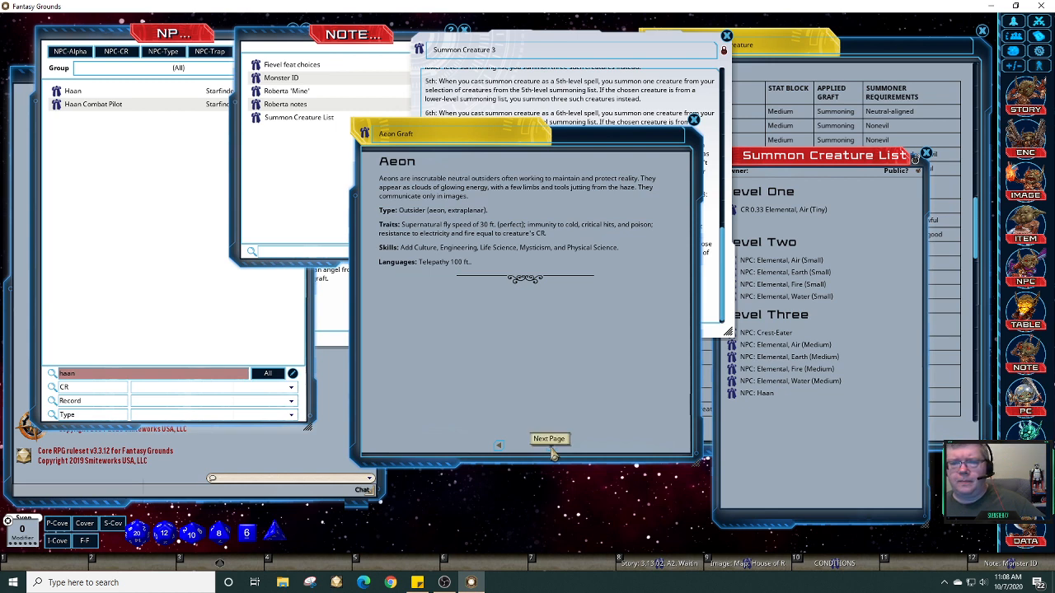
left_click(499, 446)
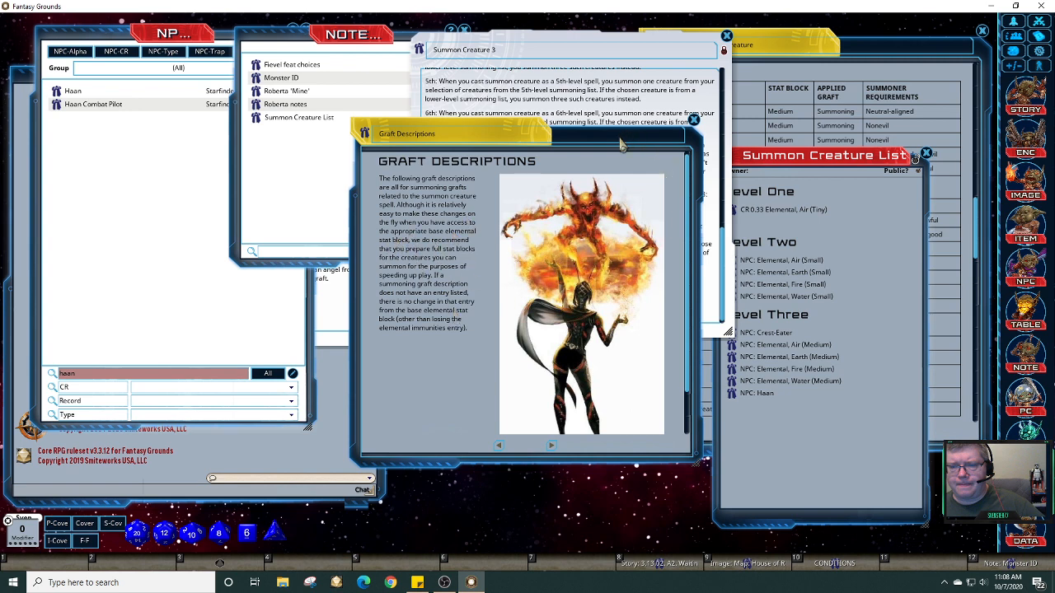
Step: Move Graft Descriptions clear of the spell's links and open Elemental Grafts to examine the Medium Elemental CR 3 stat block
left_click_drag(571, 160, 565, 225)
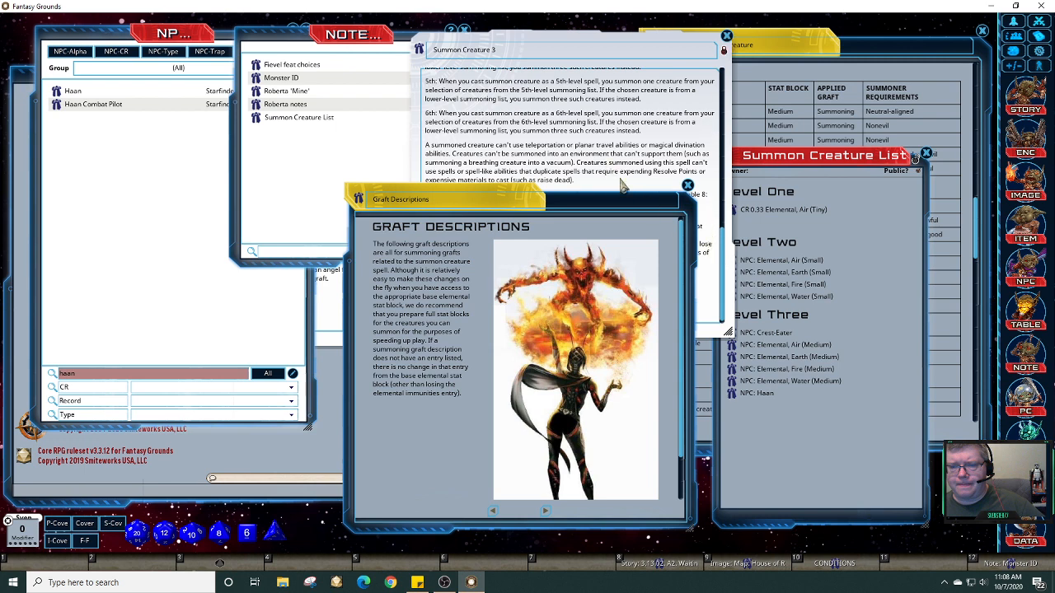
left_click(706, 267)
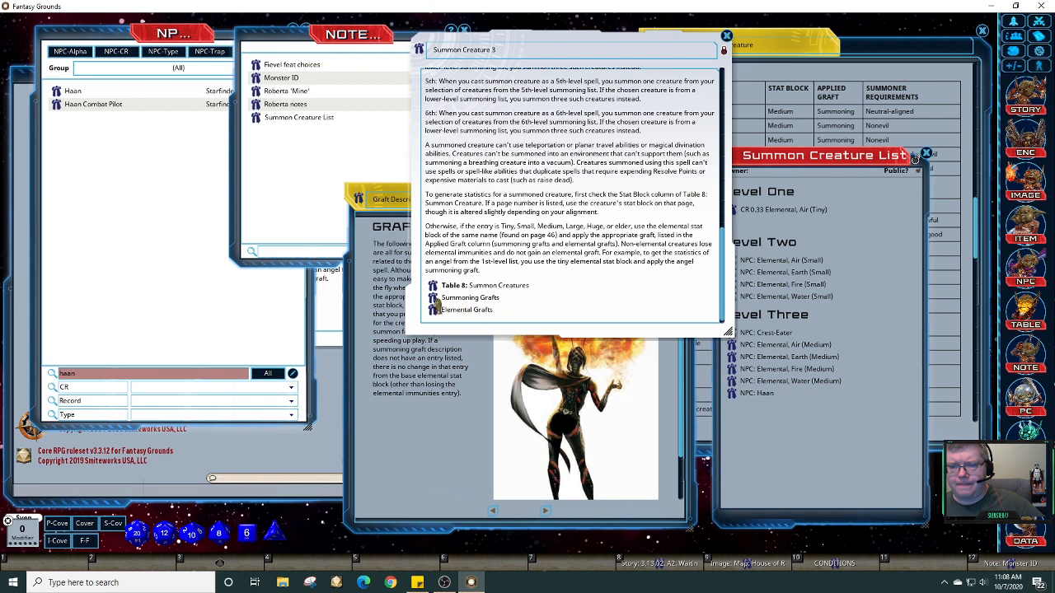
left_click(436, 312)
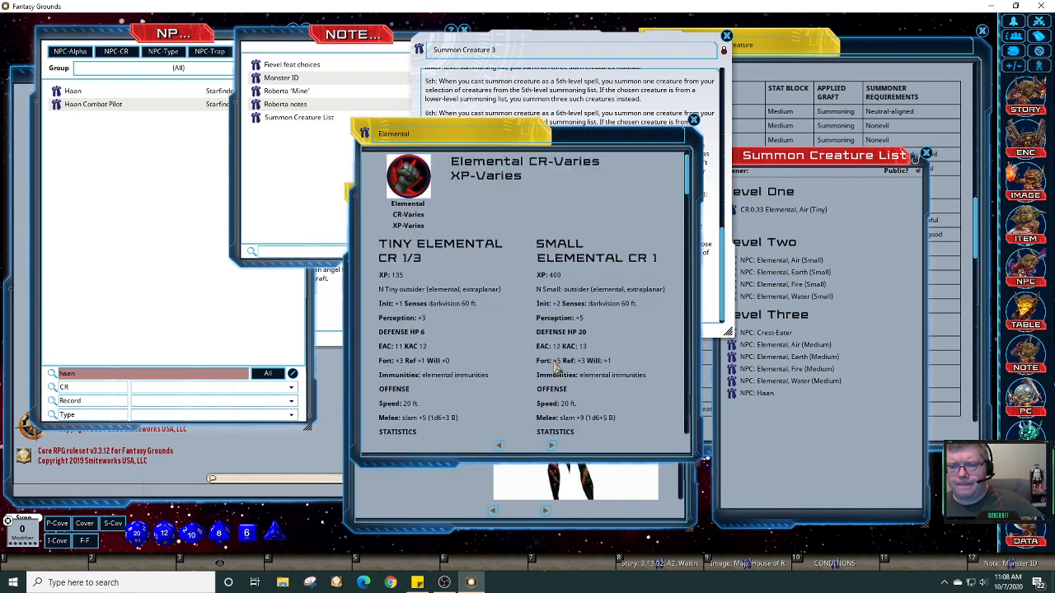
left_click_drag(692, 185, 701, 230)
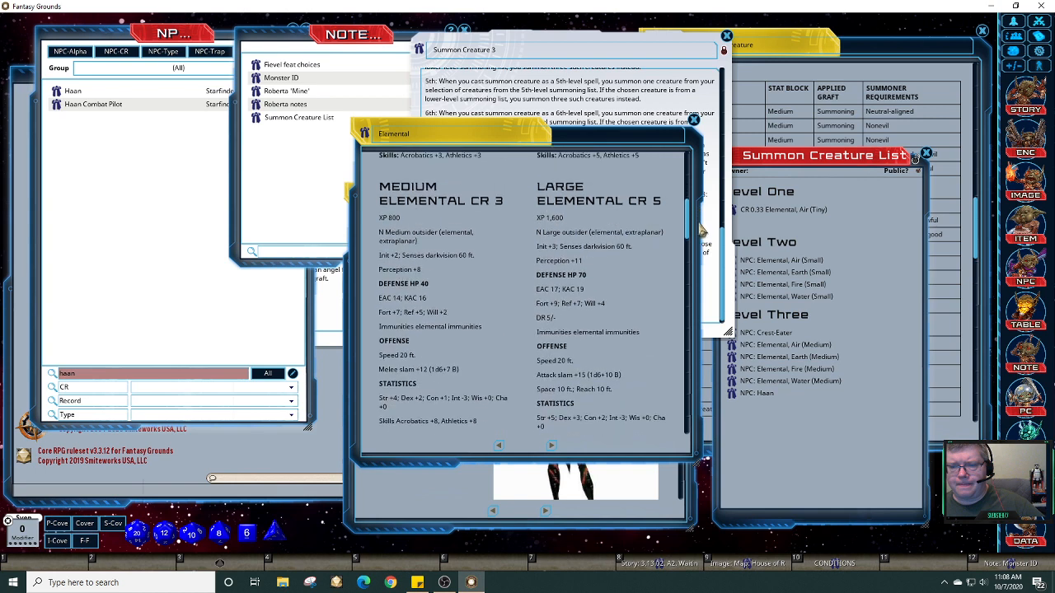
left_click_drag(700, 230, 700, 234)
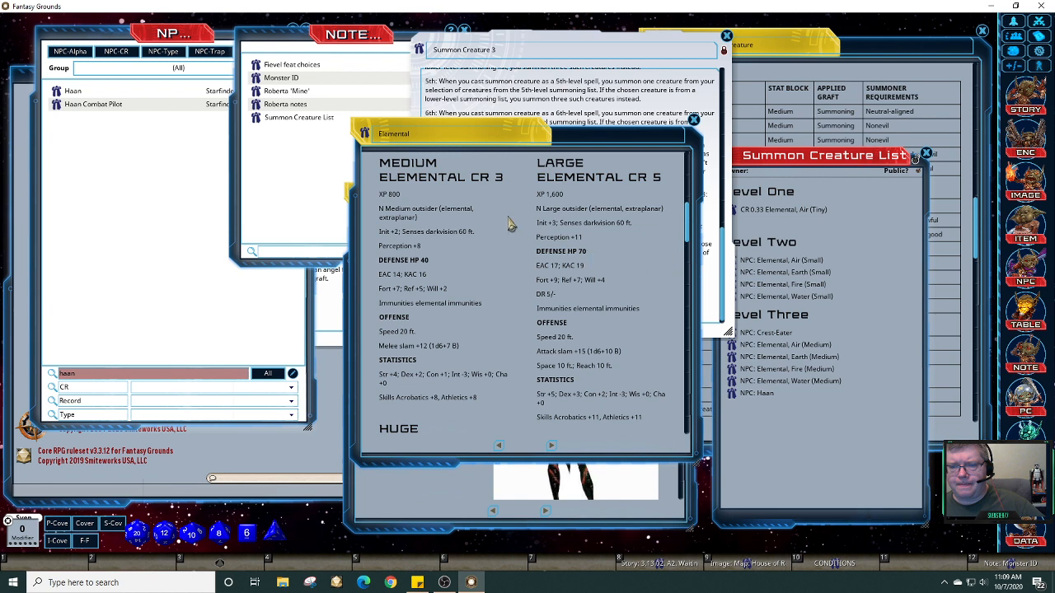
Step: Bring the NPC list to the front and search it for "medium elemental"
left_click(1024, 274)
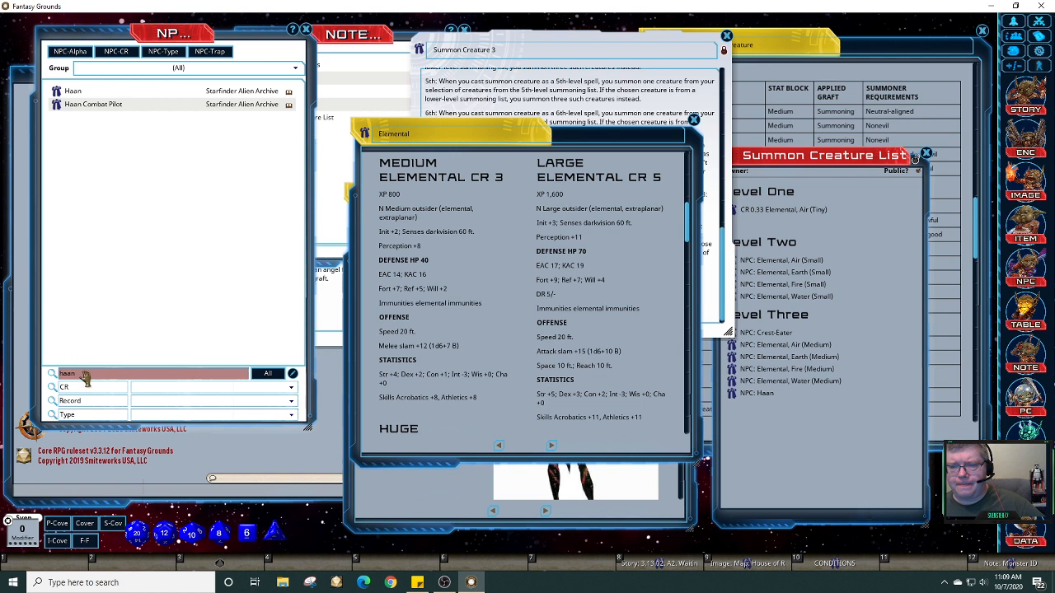
key("BackSpace")
type("medium elemental")
key("Return")
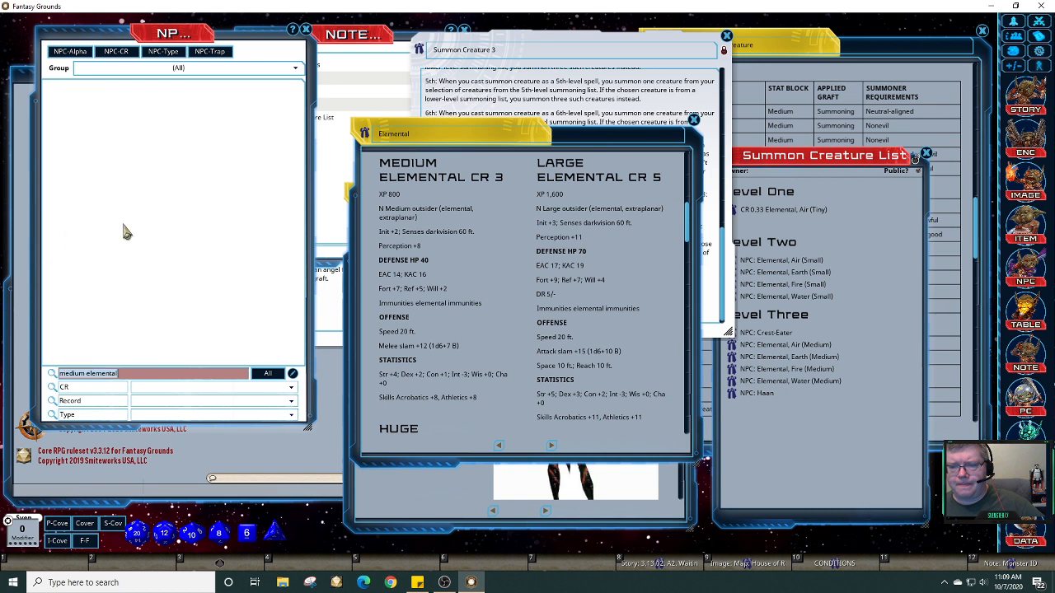
Step: Shorten the NPC search to "elemental" and look through the listed elementals
left_click(189, 379)
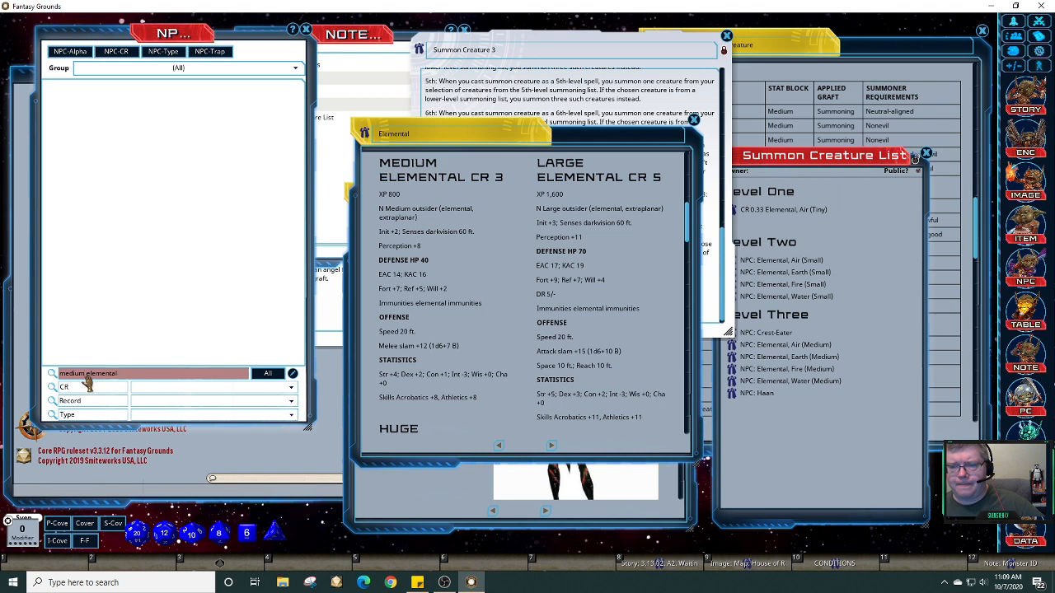
key("BackSpace")
key("BackSpace")
key("BackSpace")
key("BackSpace")
key("BackSpace")
key("BackSpace")
key("BackSpace")
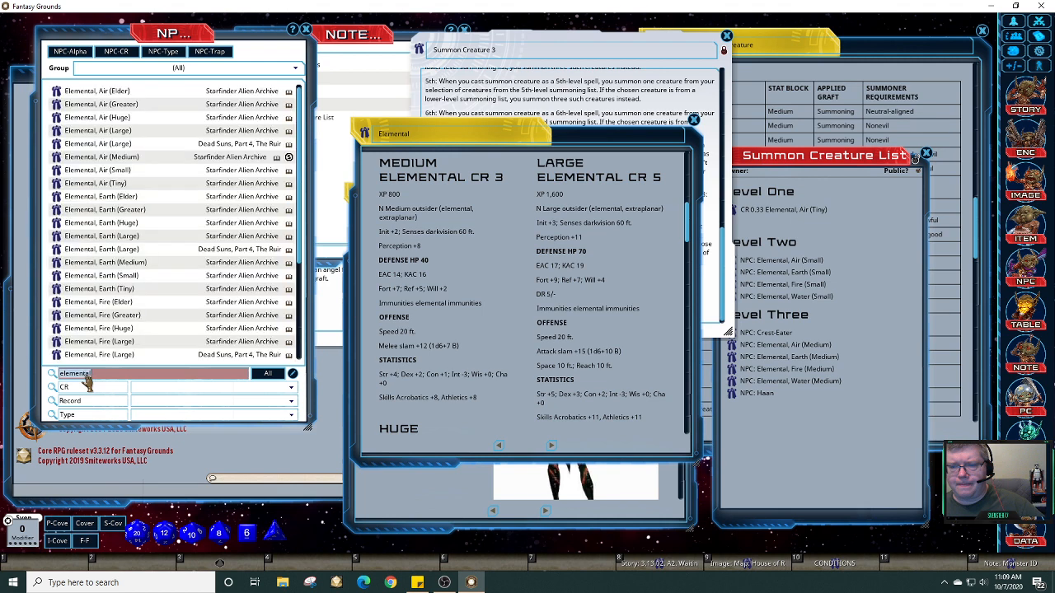
left_click_drag(300, 138, 313, 223)
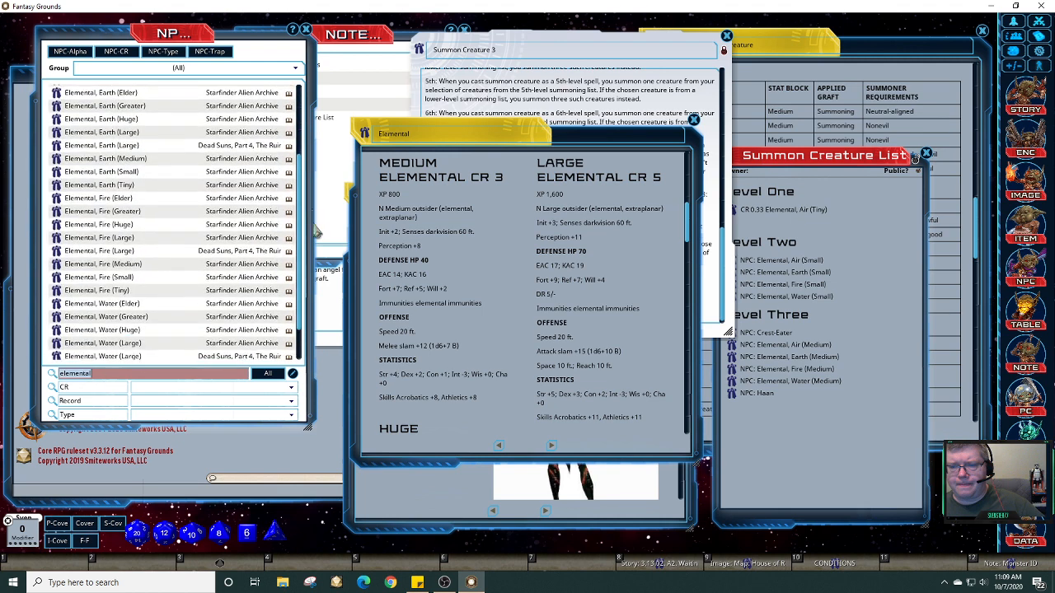
left_click_drag(311, 185, 305, 94)
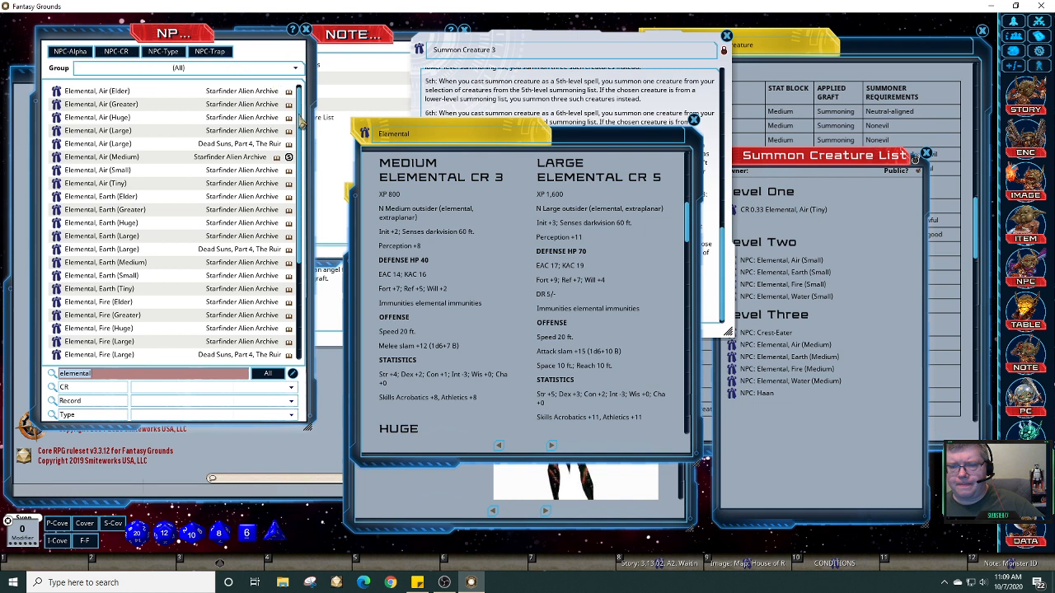
Step: Filter the NPC list to the Starfinder Alien Archive group, review its elementals, and close the list
left_click(295, 70)
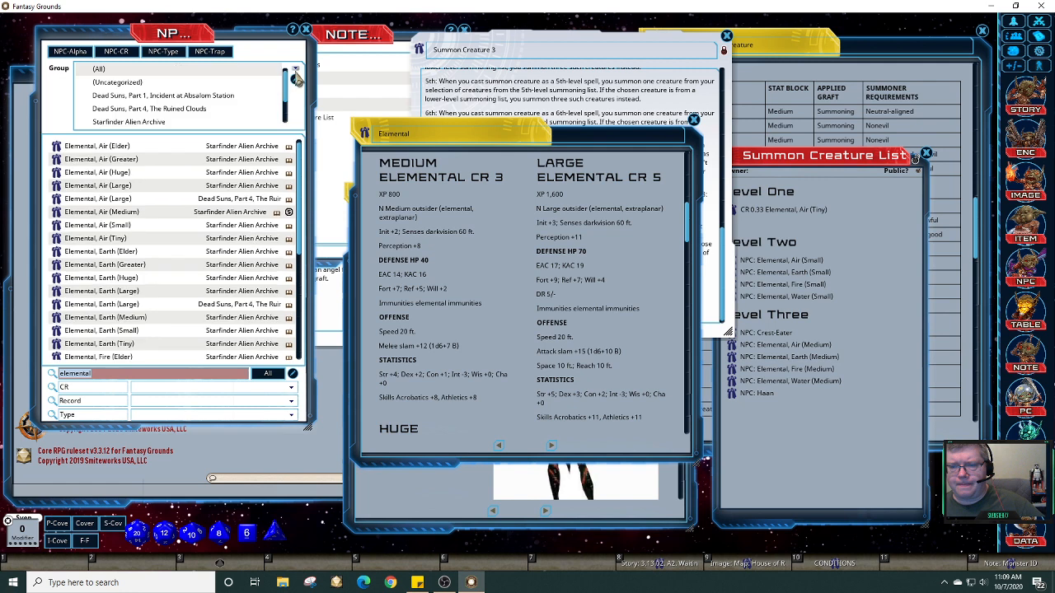
mouse_move(288, 99)
left_mouse_down()
mouse_move(288, 115)
mouse_move(290, 90)
mouse_move(290, 105)
left_mouse_up()
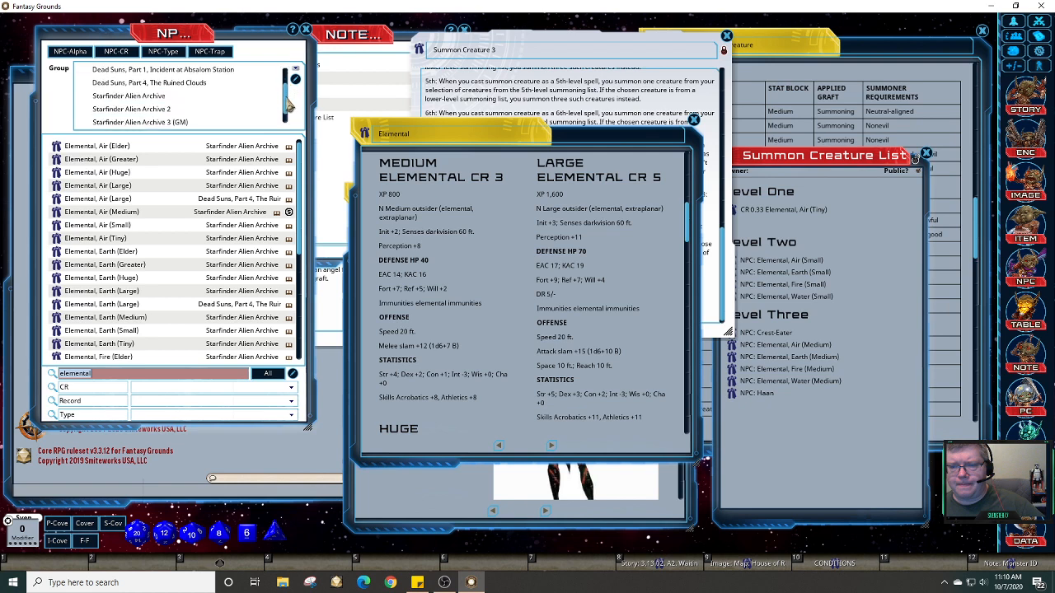
left_click(157, 99)
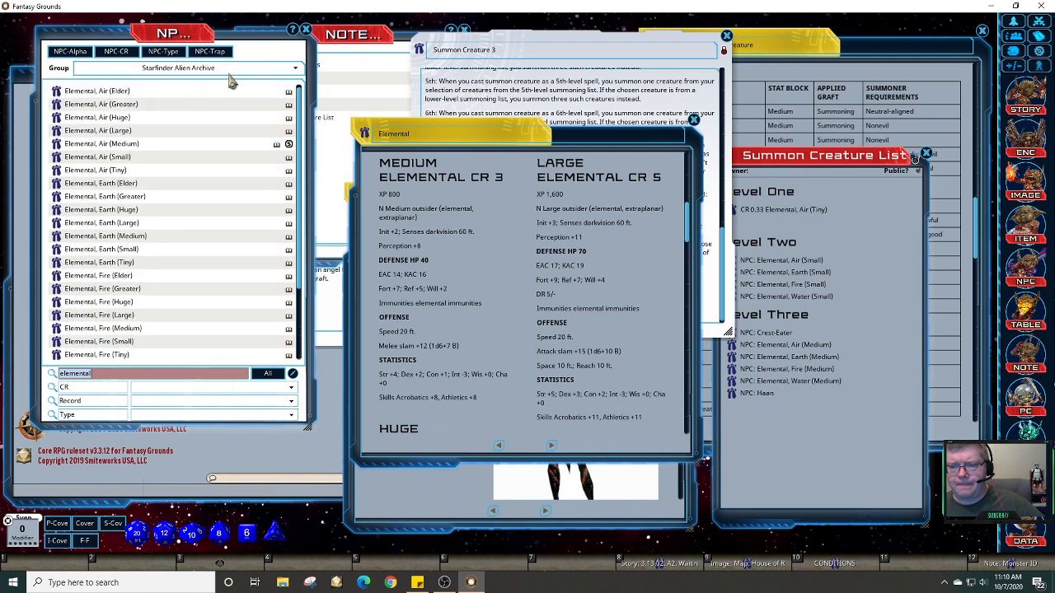
scroll(304, 115, "down", 3)
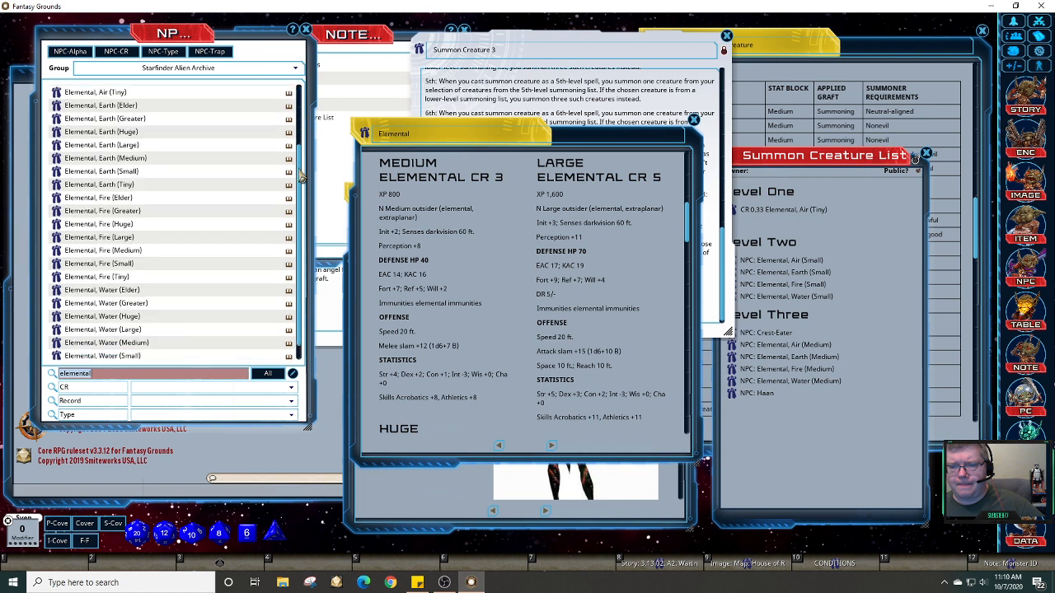
left_click(305, 30)
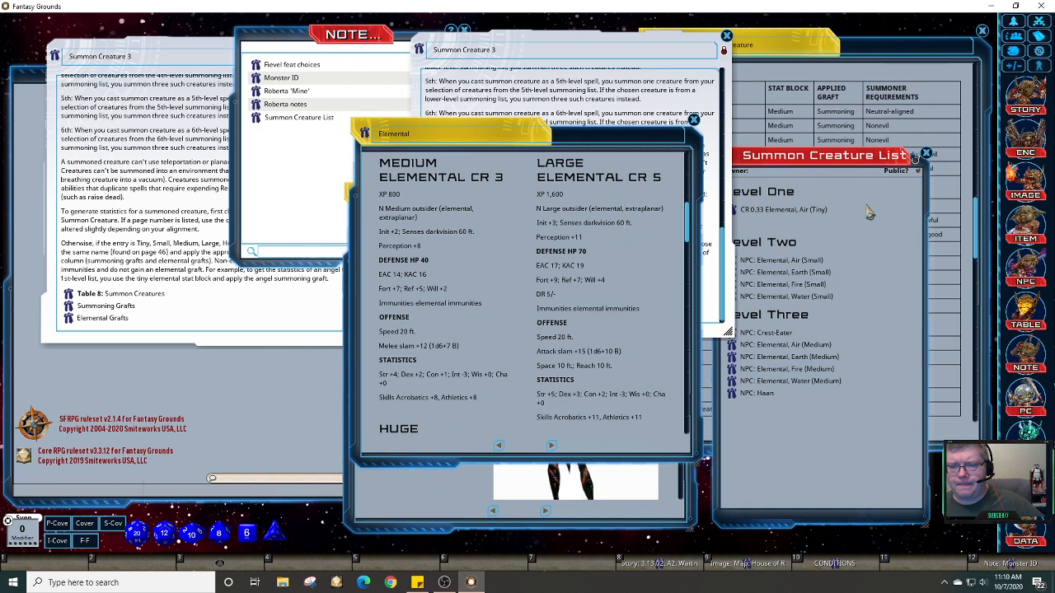
Step: Arrange the windows so Table 8: Summon Creature is in front and Graft Descriptions sits beside the Elemental stat blocks
left_click_drag(839, 171, 903, 173)
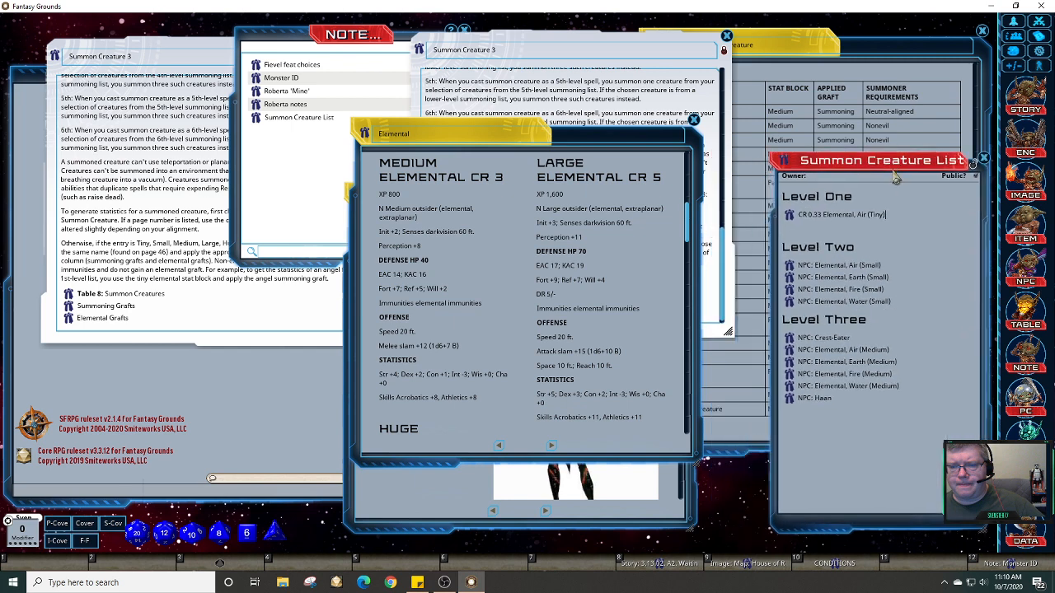
left_click(888, 46)
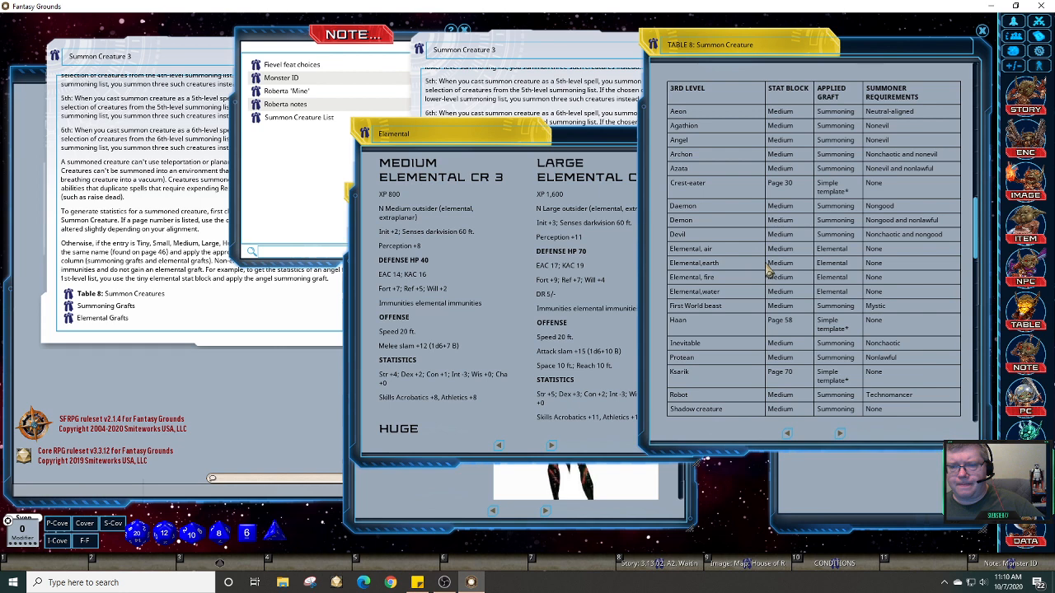
left_click(417, 509)
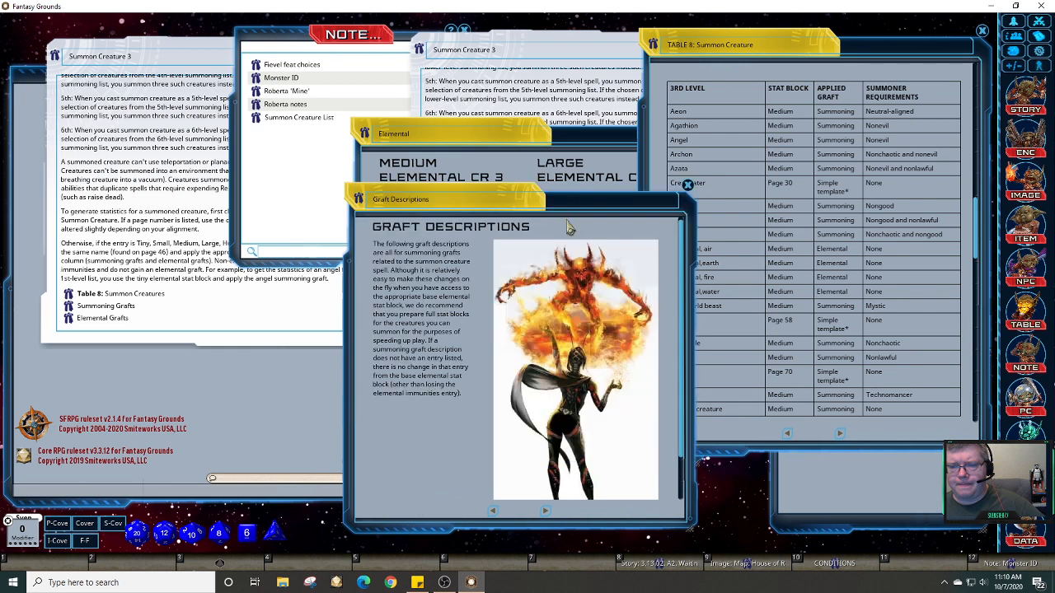
left_click_drag(428, 194, 134, 42)
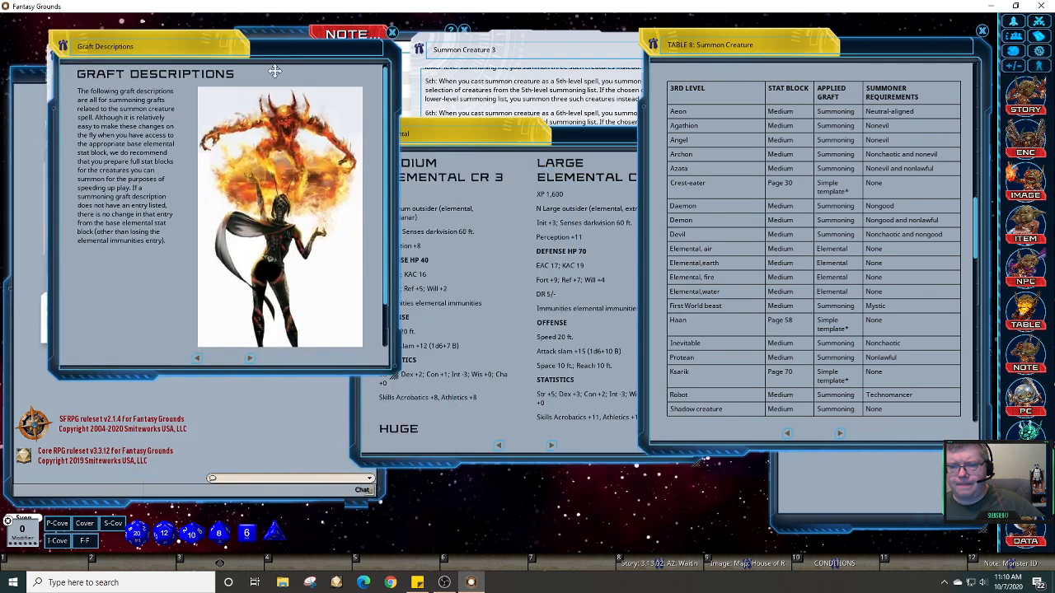
Step: Read the Aeon and Agathion grafts, shifting the graft window clear of the Medium Elemental CR 3 stat block
left_click(250, 360)
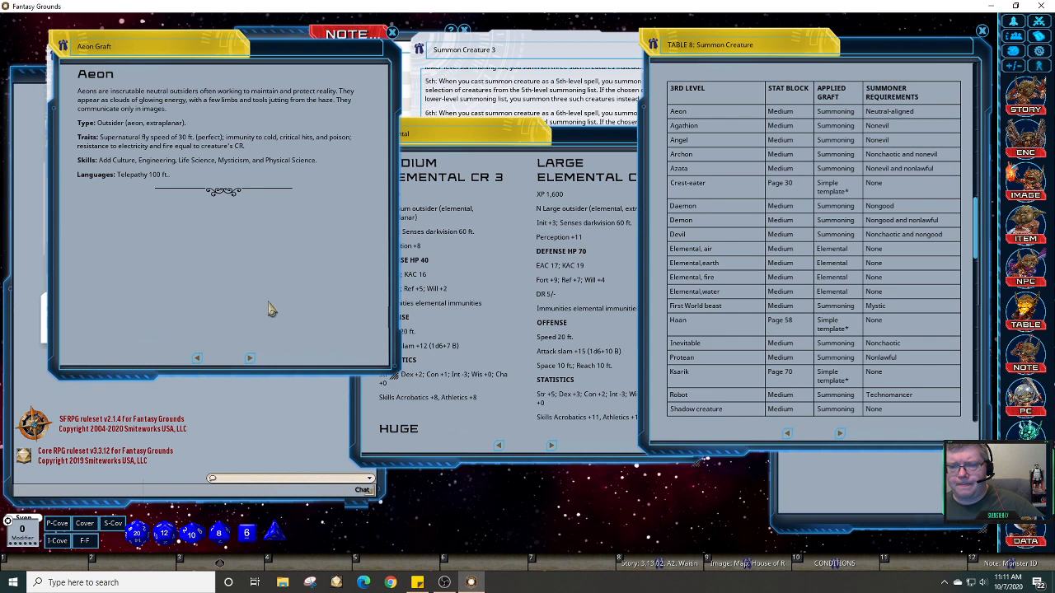
left_click(249, 359)
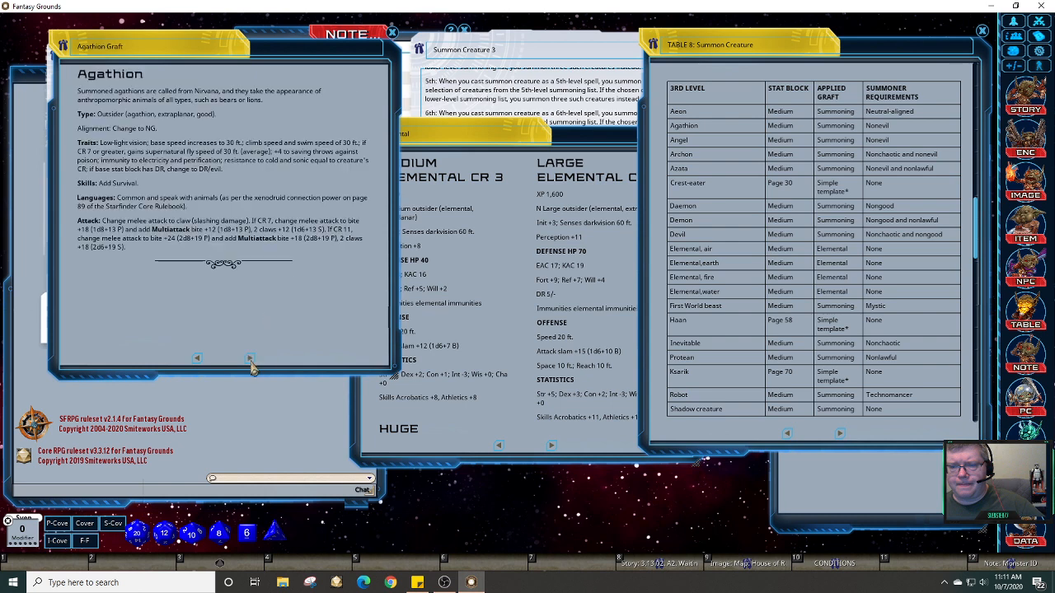
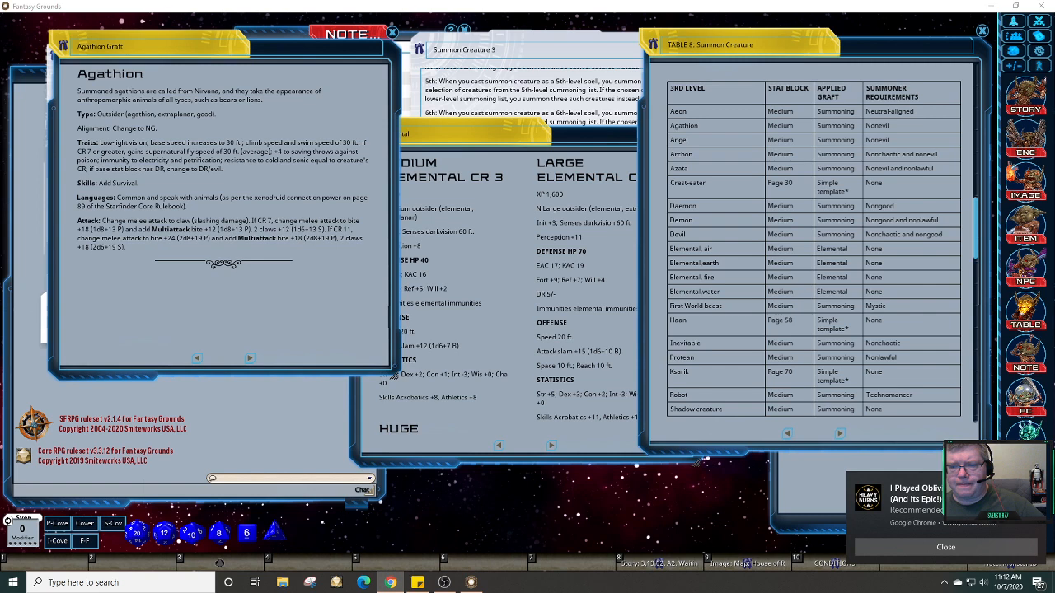
left_click(126, 110)
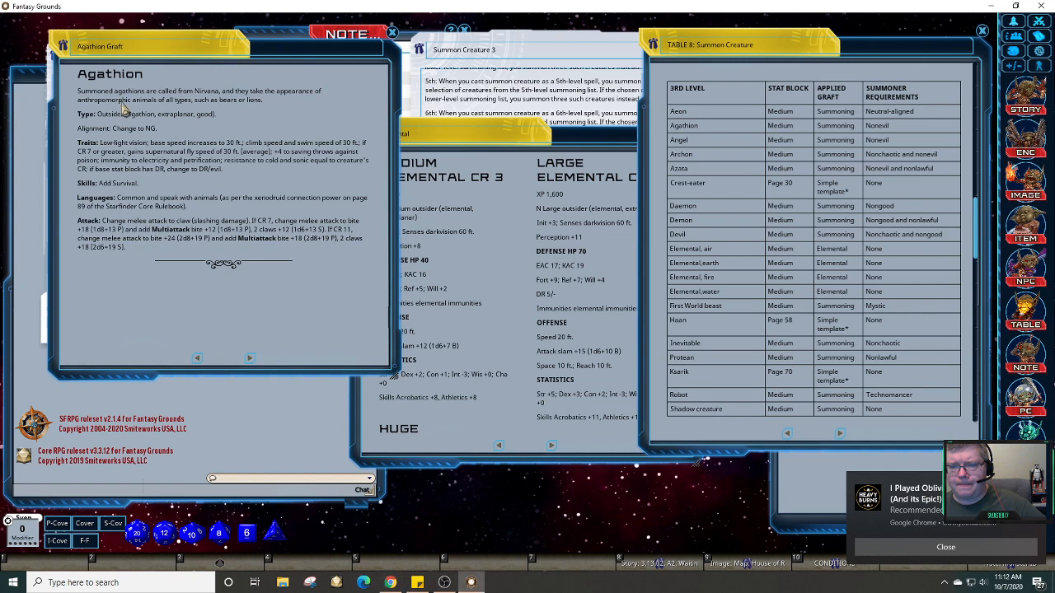
mouse_move(132, 103)
left_mouse_down()
mouse_move(73, 101)
mouse_move(114, 109)
left_mouse_up()
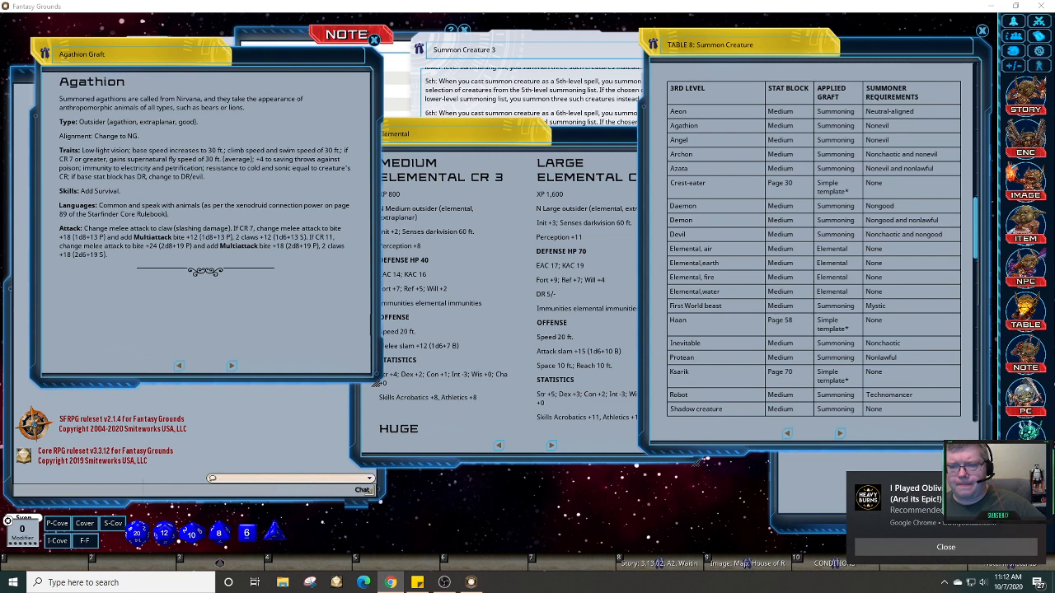
Step: Dismiss the Google Chrome desktop notifications covering the tabletop
key("alt+Tab")
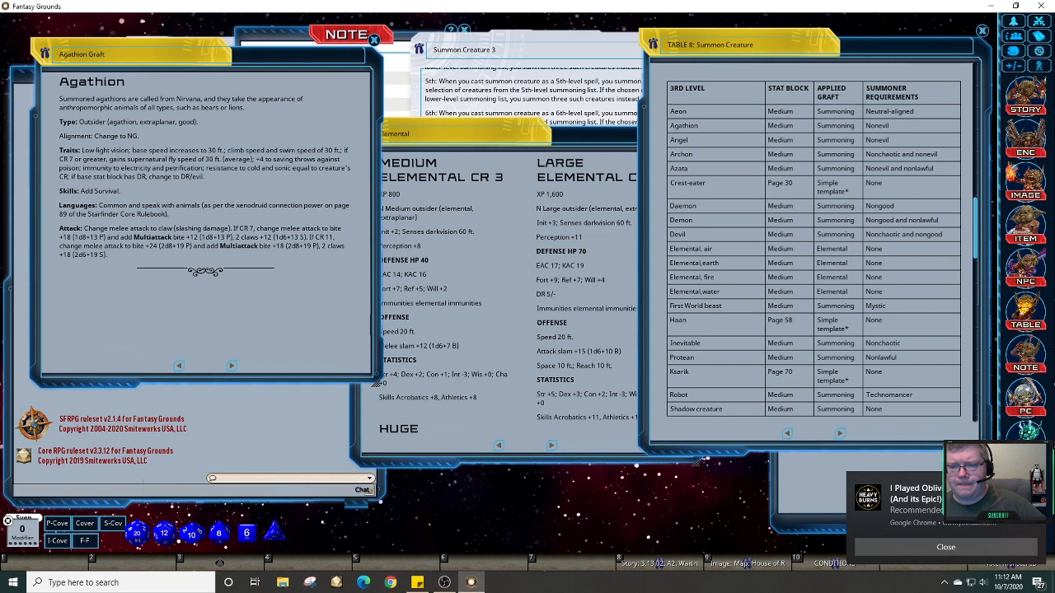
left_click(947, 549)
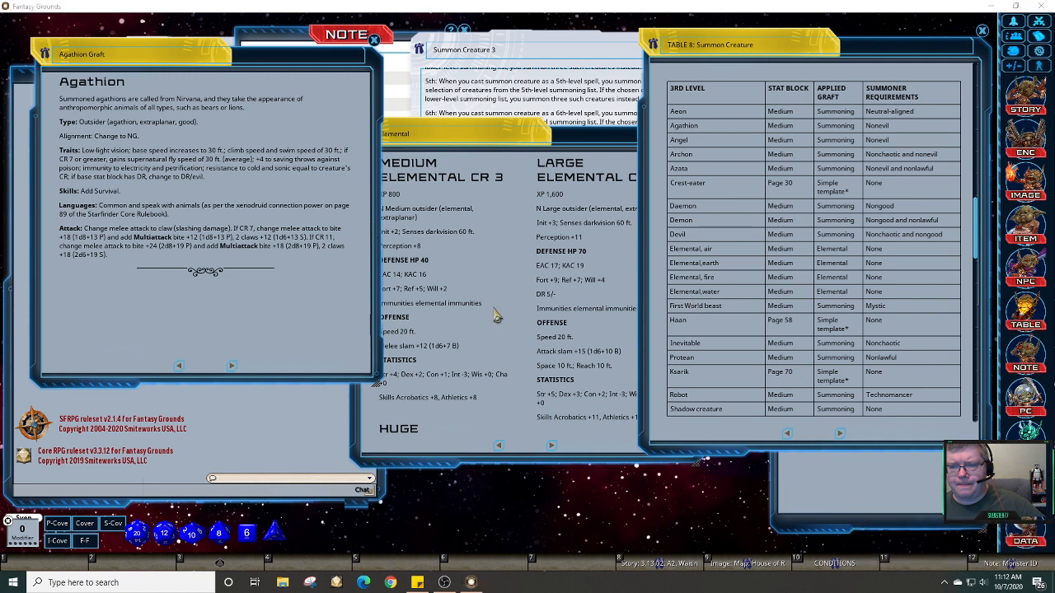
left_click(947, 549)
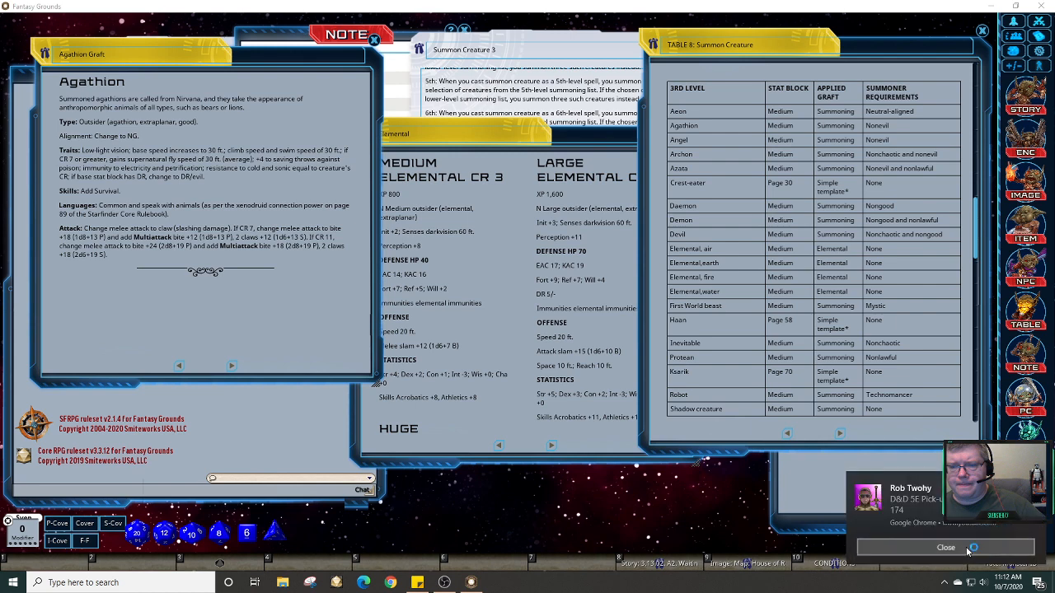
left_click(968, 550)
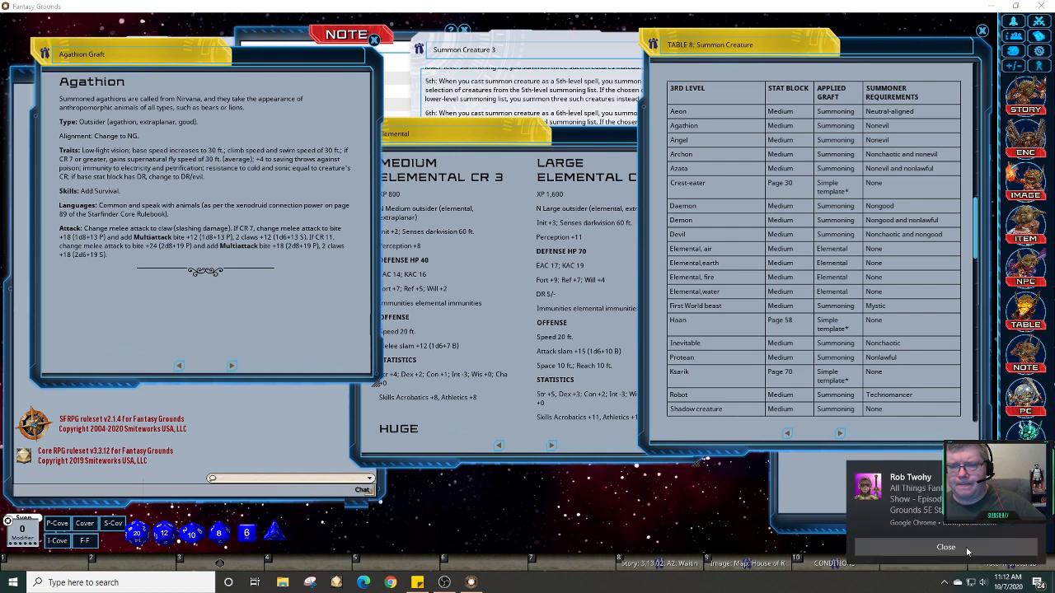
left_click(968, 551)
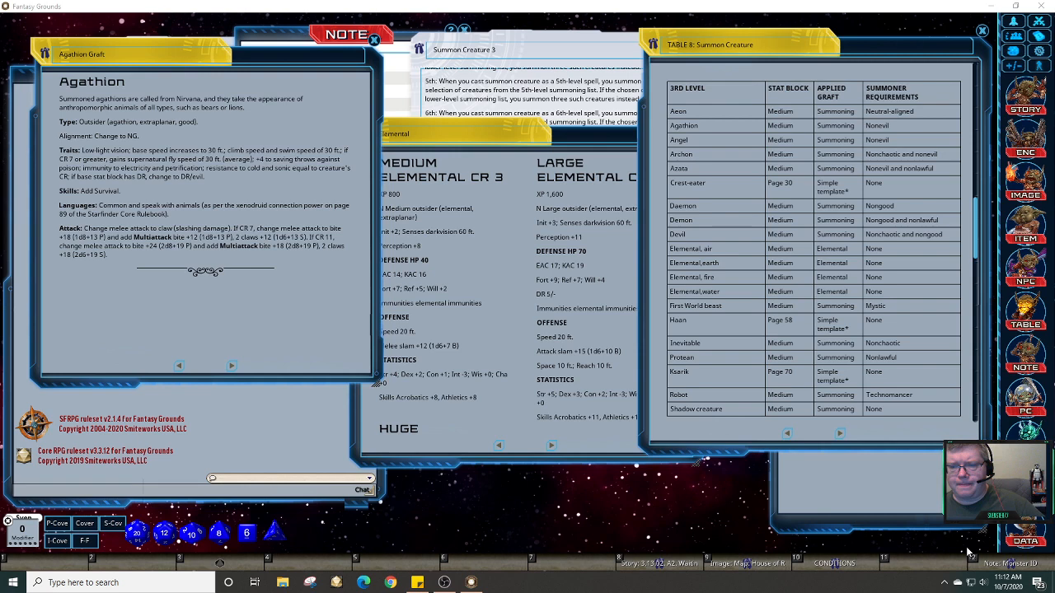
left_click(968, 552)
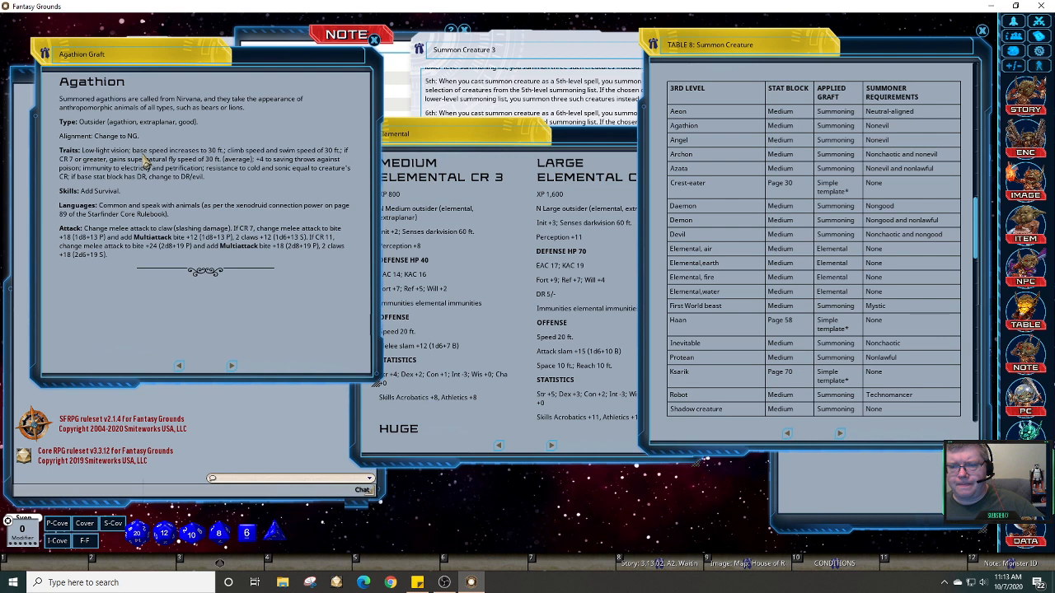
Step: Examine the summoning grafts from Angel through Inevitable and bring the Elemental stat blocks to the front for comparison
left_click(232, 367)
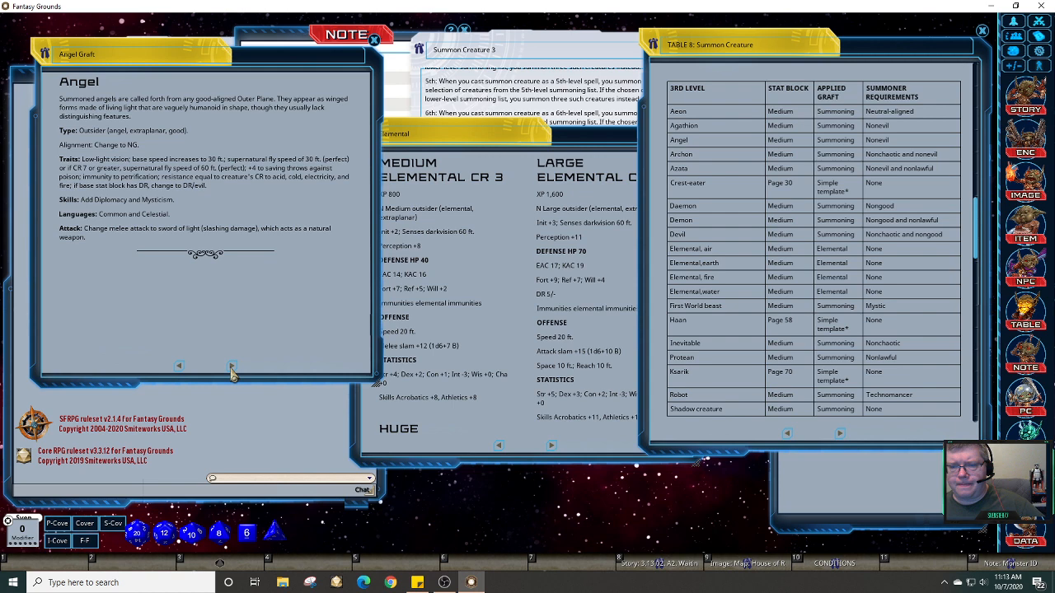
left_click(232, 366)
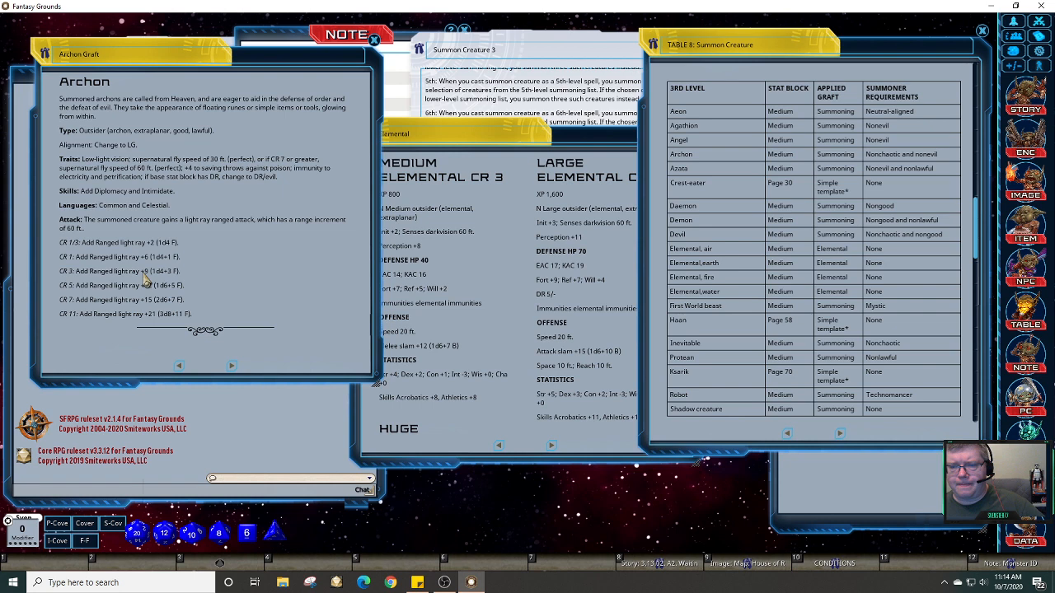
left_click(232, 368)
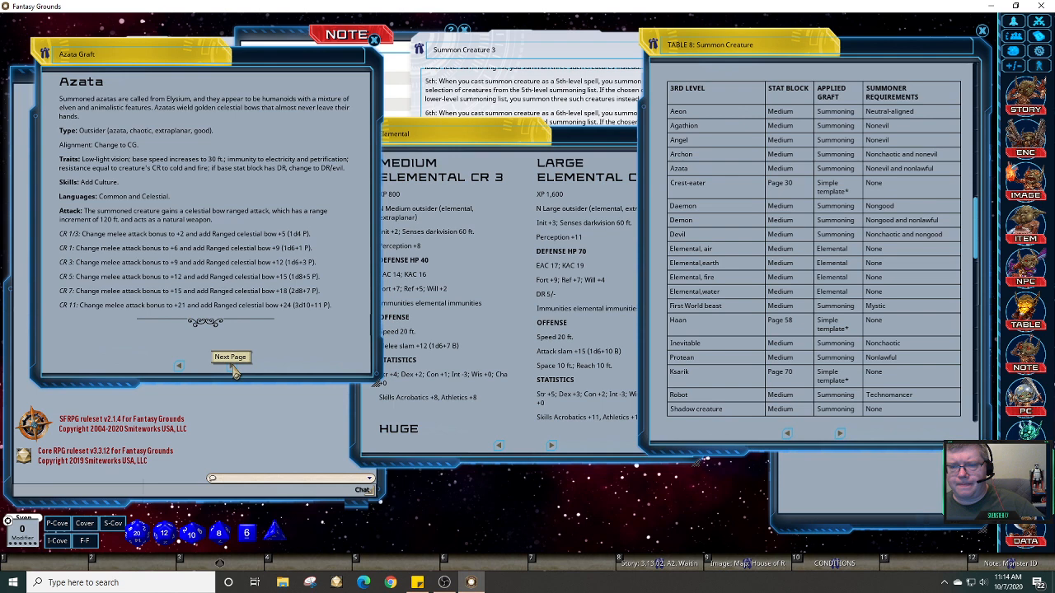
left_click(232, 367)
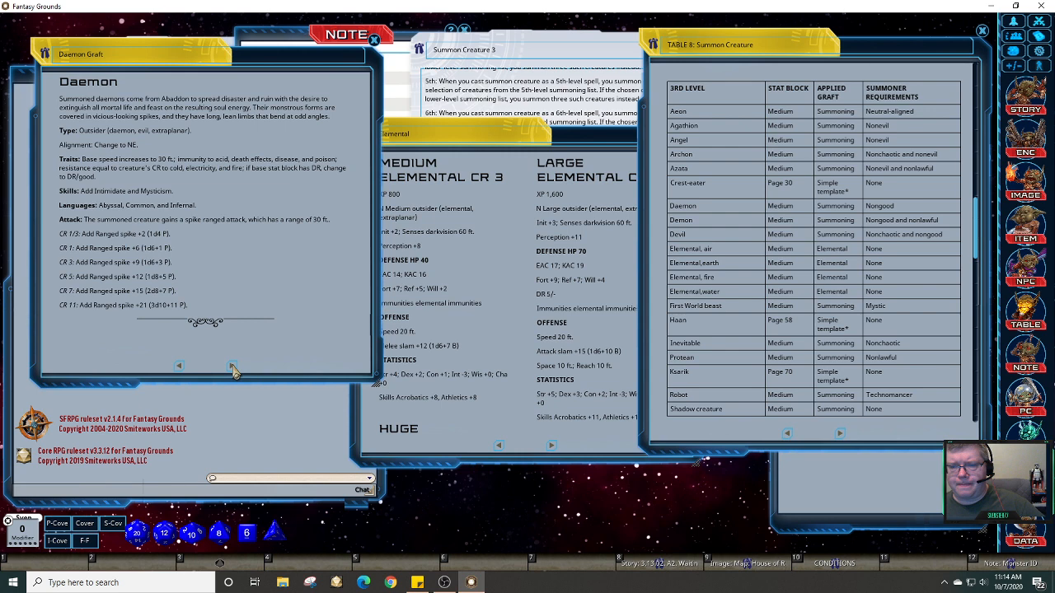
left_click(232, 366)
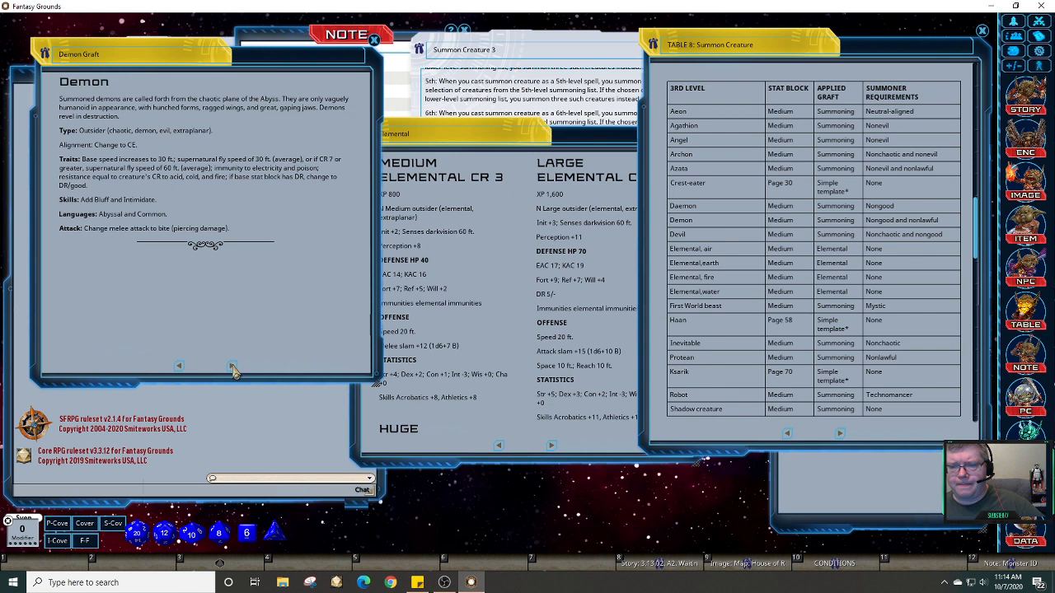
left_click(179, 365)
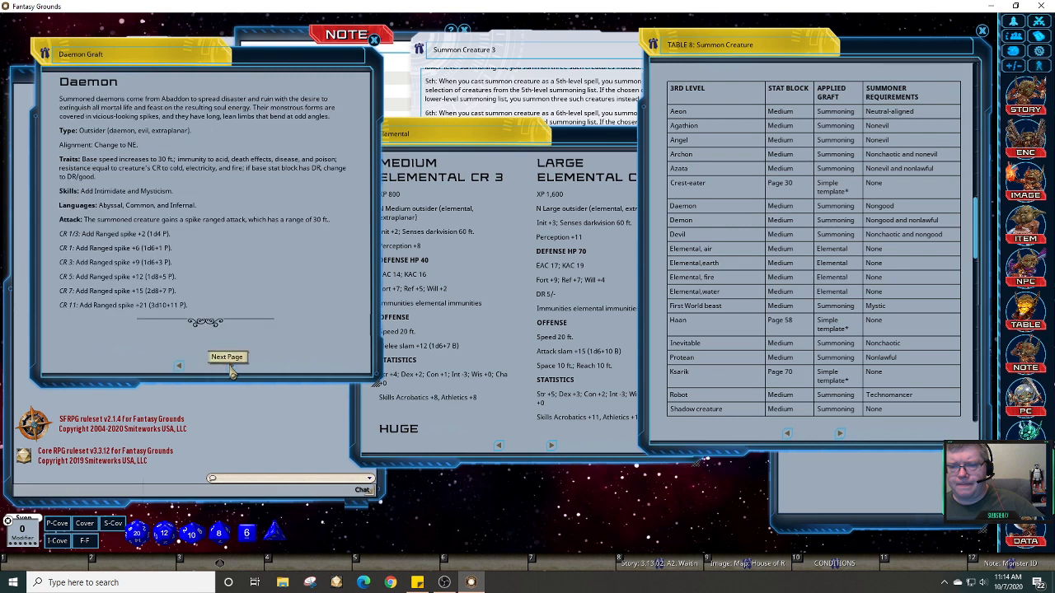
left_click(231, 367)
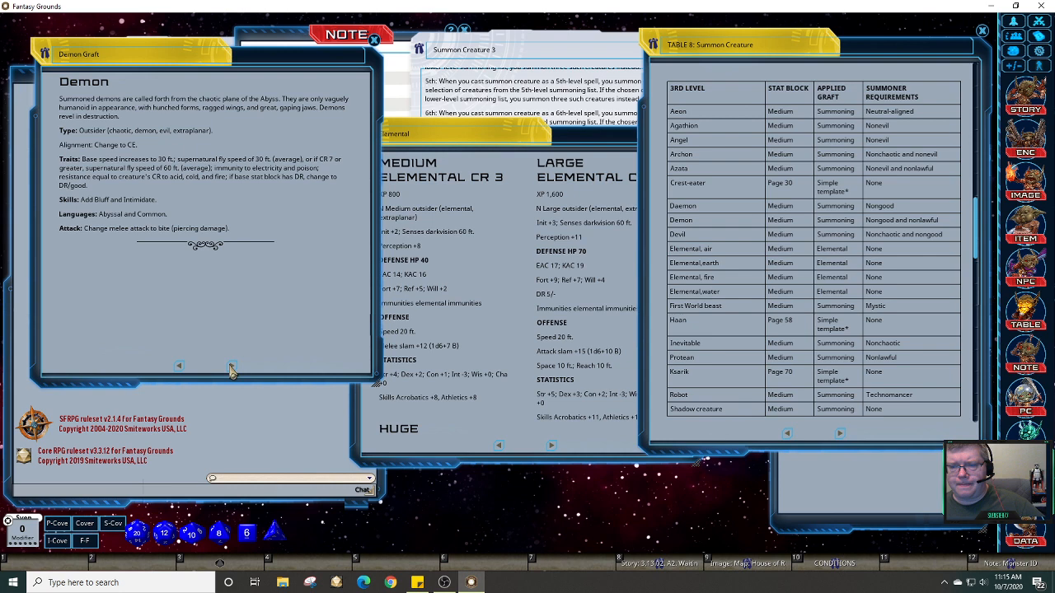
left_click(231, 367)
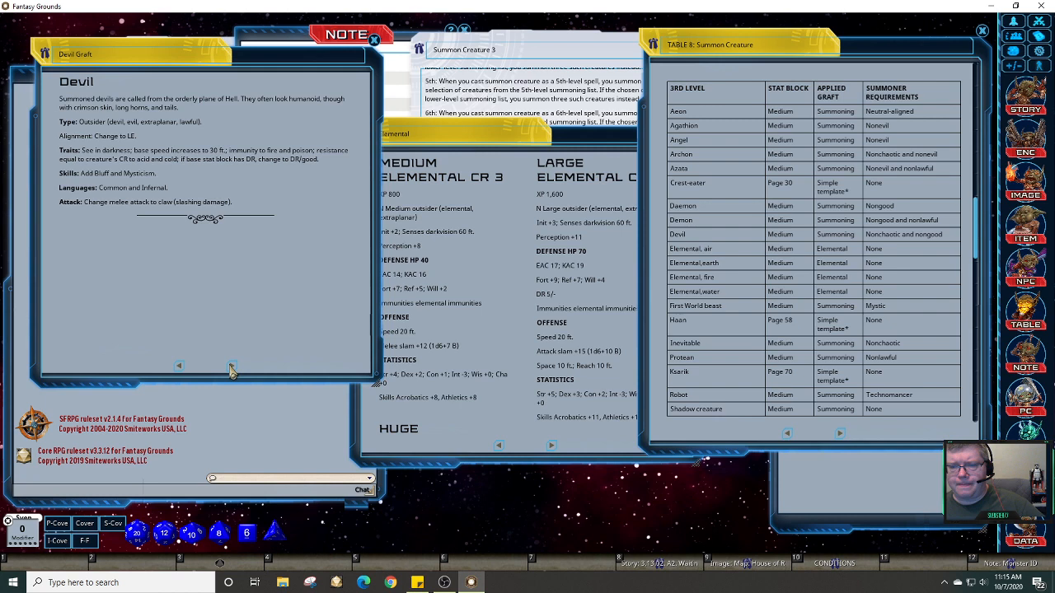
left_click(231, 368)
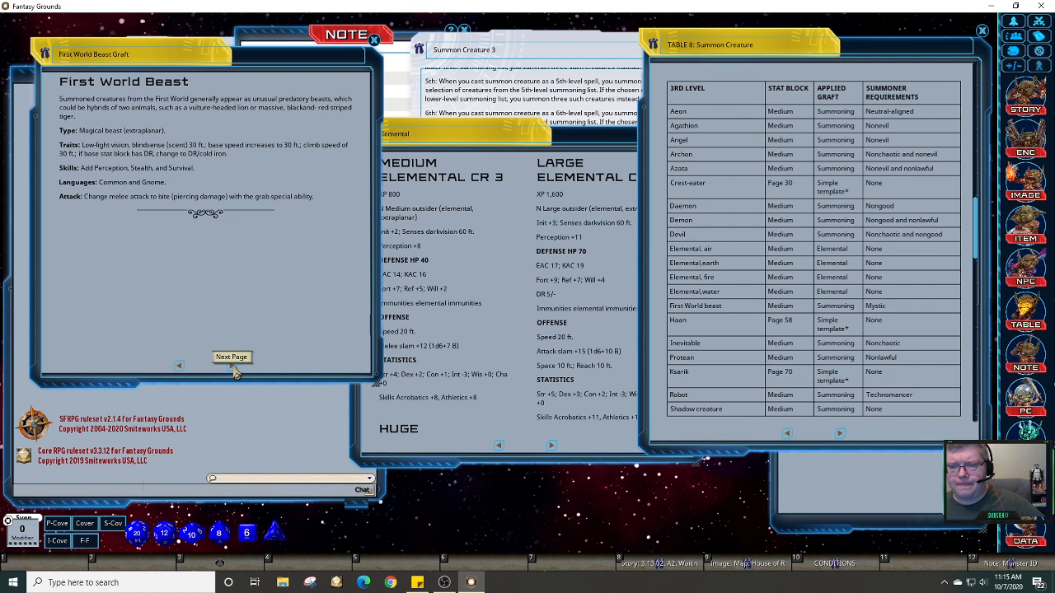
left_click(233, 368)
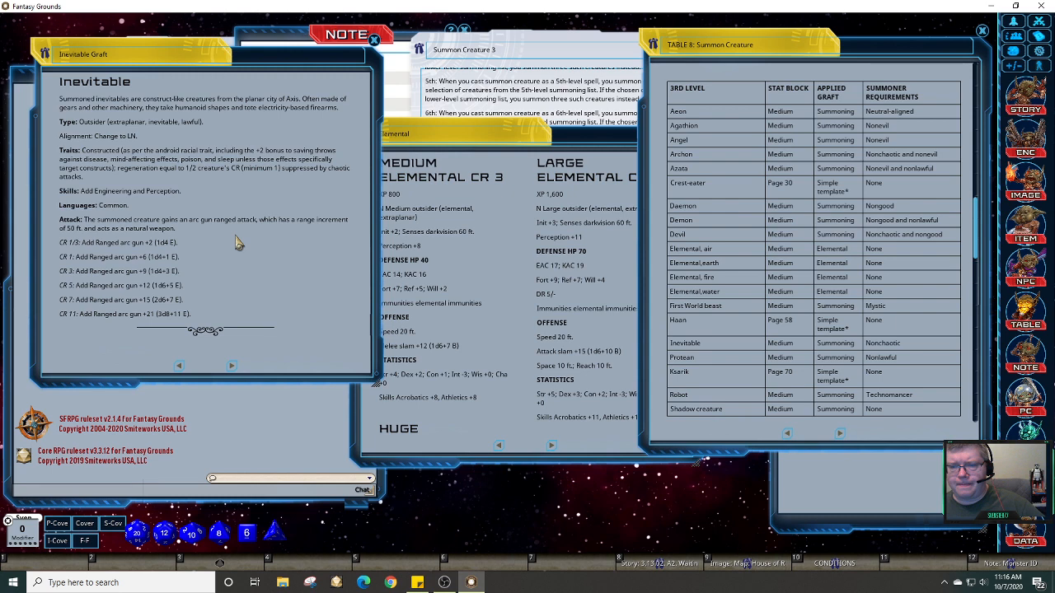
left_click(514, 218)
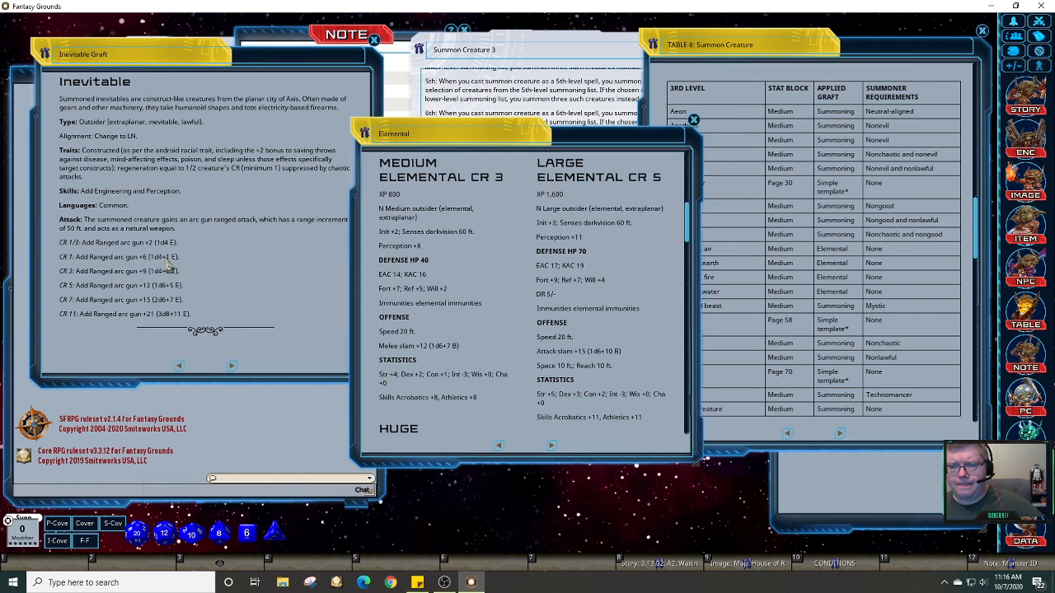
Step: Read the Protean, Robot and Shadow Creature summoning grafts alongside the Elemental stat blocks
left_click(233, 366)
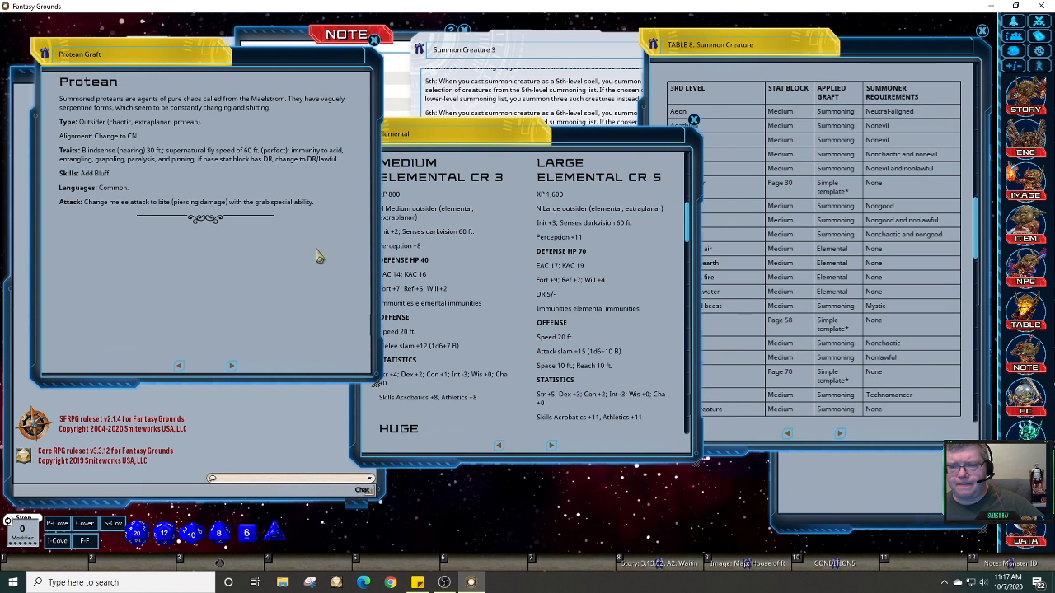
left_click(232, 366)
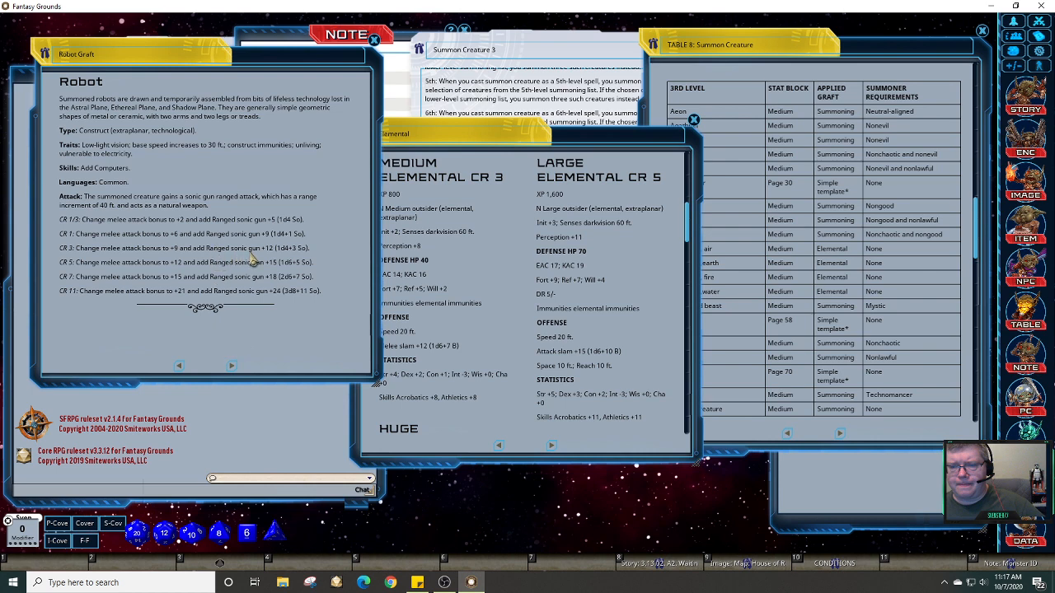
left_click(232, 368)
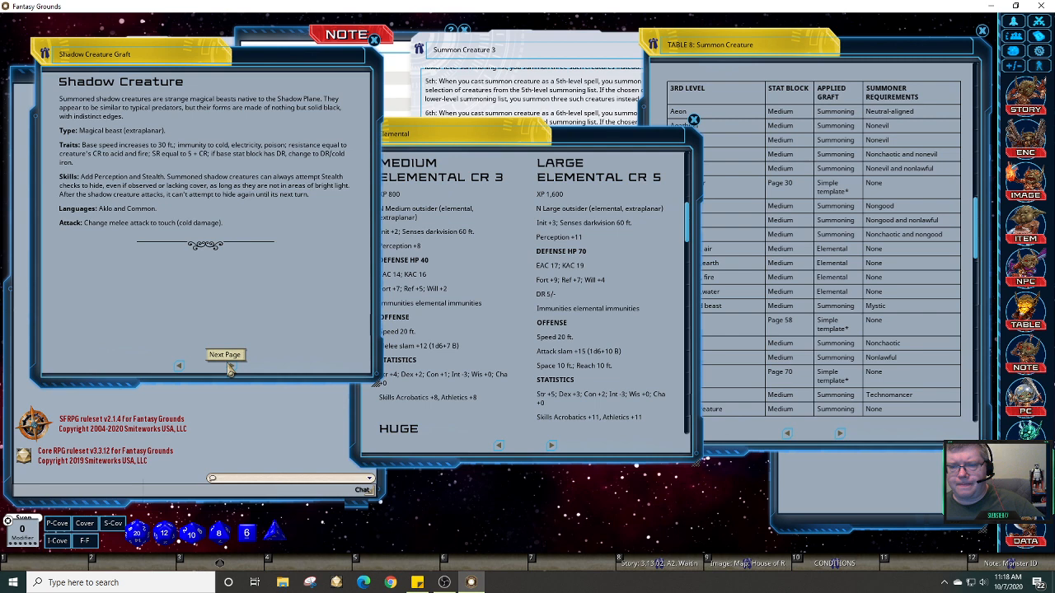
mouse_move(266, 289)
left_mouse_down()
mouse_move(294, 283)
mouse_move(273, 286)
left_mouse_up()
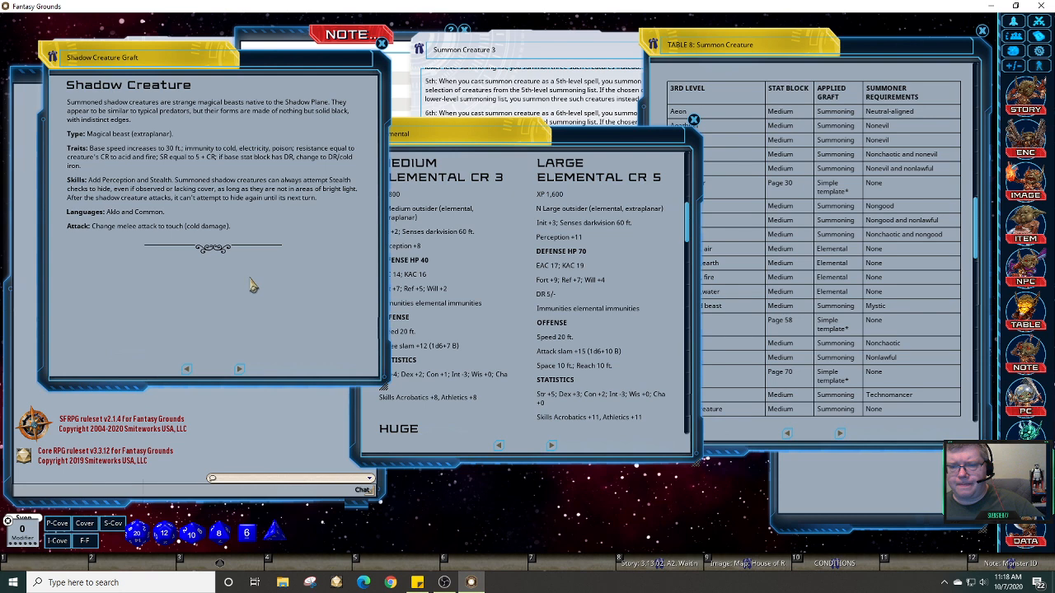
Step: Examine the Simple Template Grafts appendix from its introduction and the Aerial template through the Fiery template
left_click(240, 370)
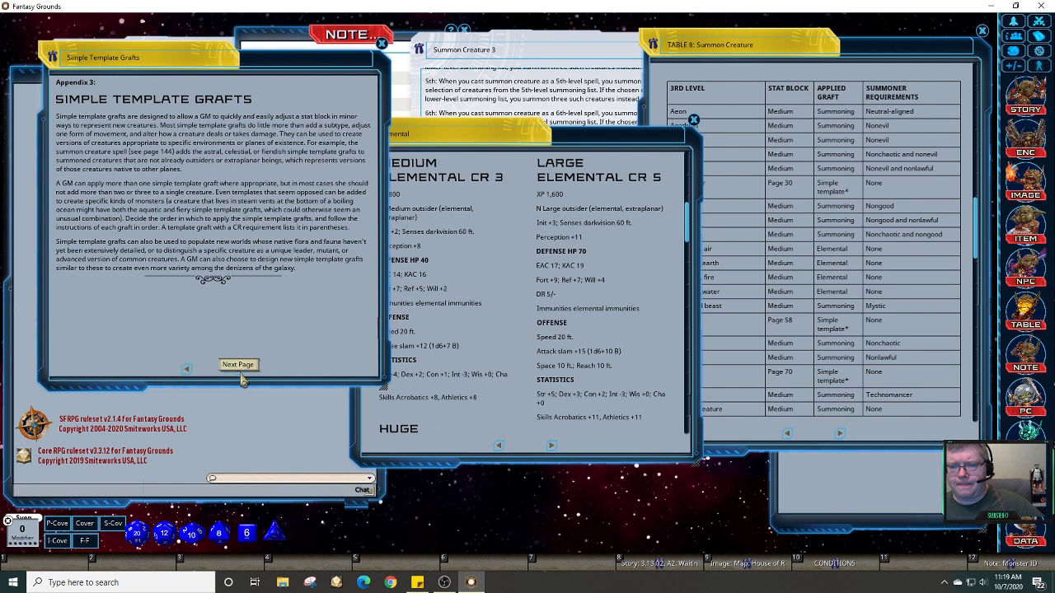
left_click(240, 370)
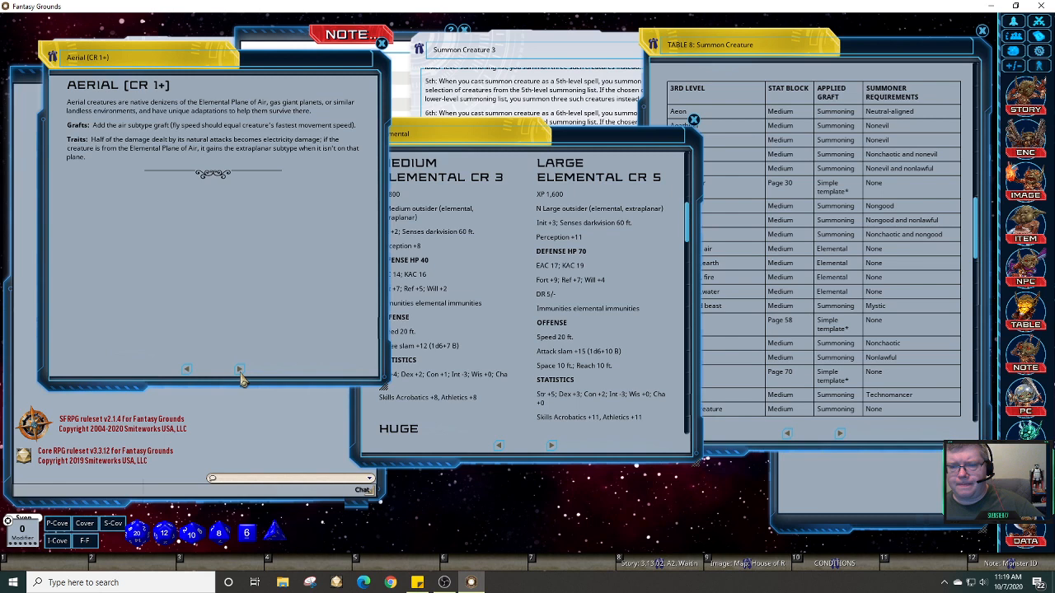
left_click(239, 370)
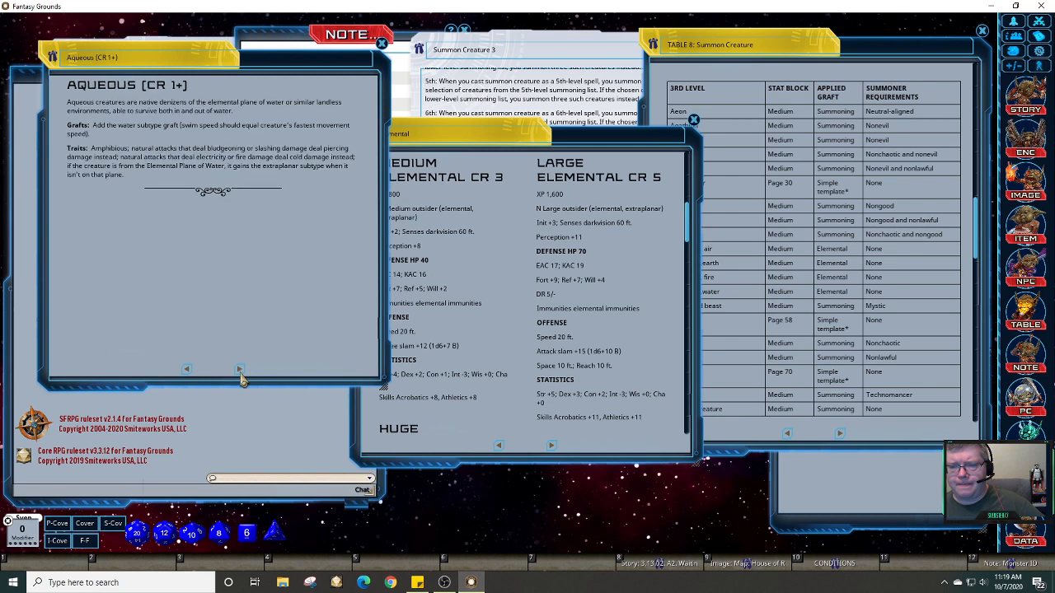
left_click(240, 370)
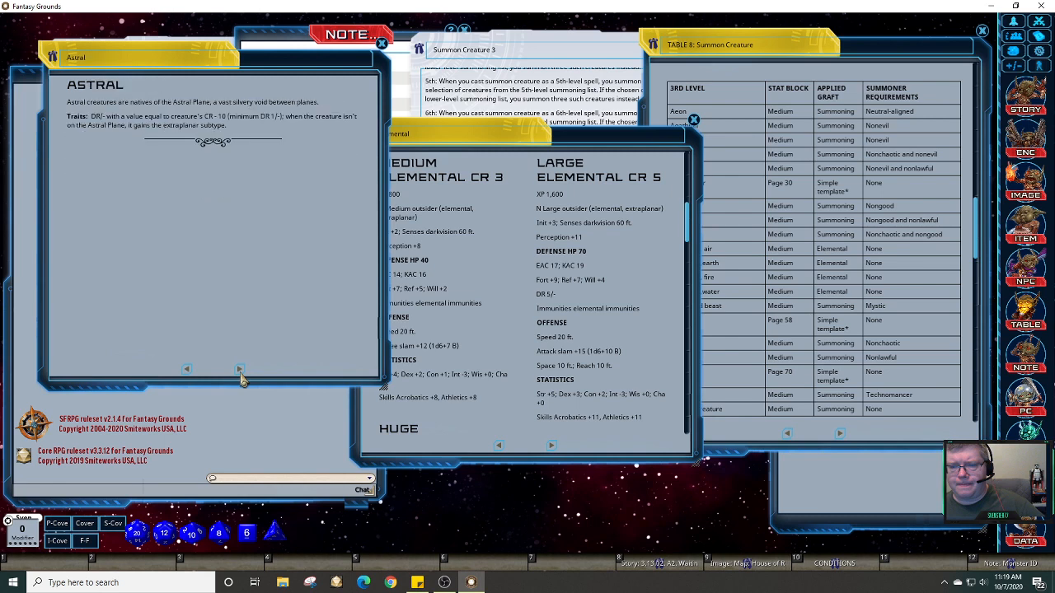
left_click(240, 370)
left_click(240, 369)
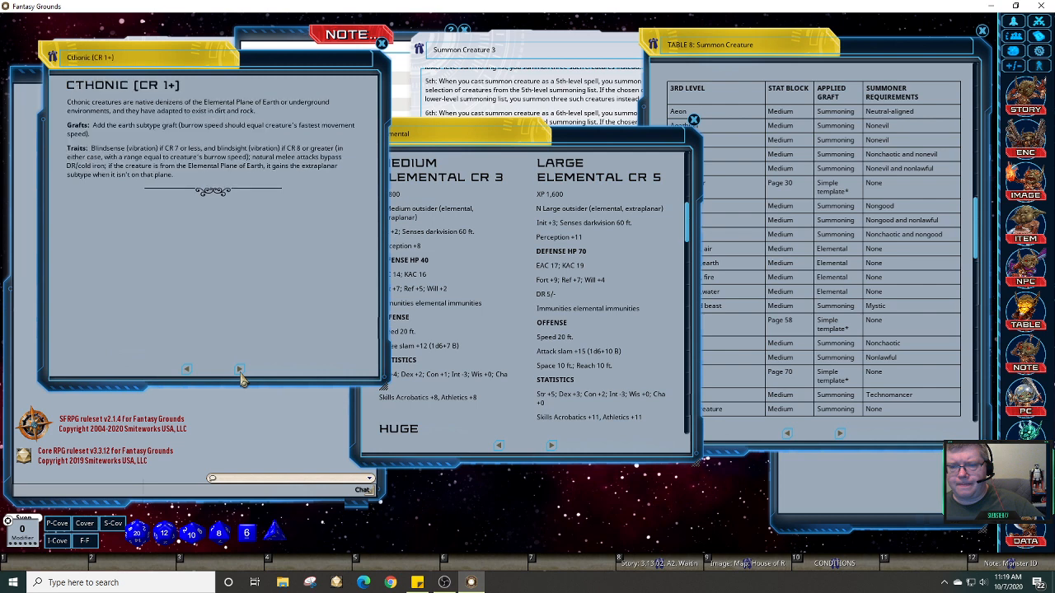
left_click(240, 370)
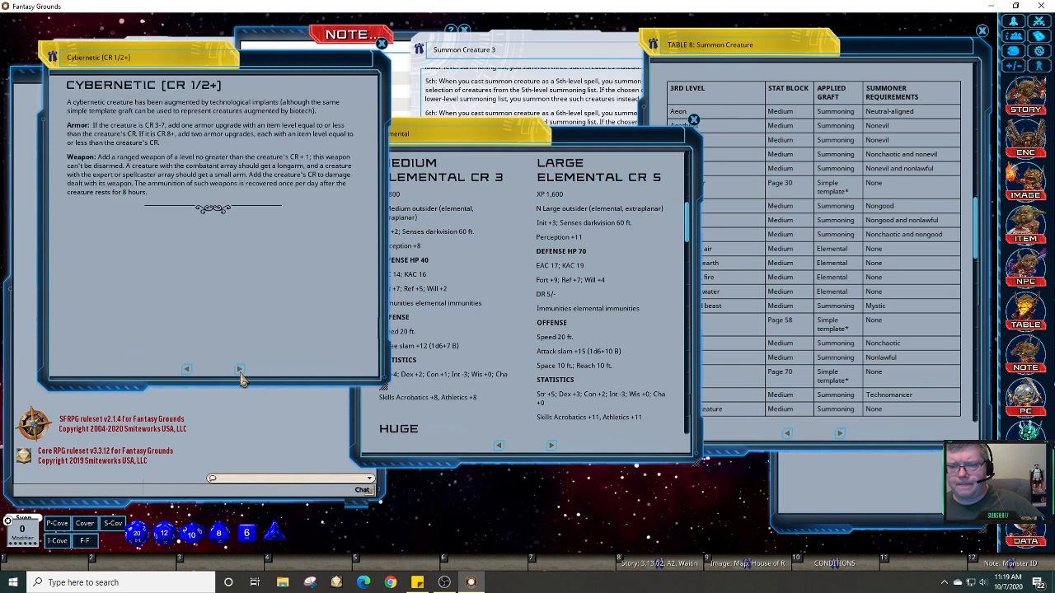
left_click(239, 370)
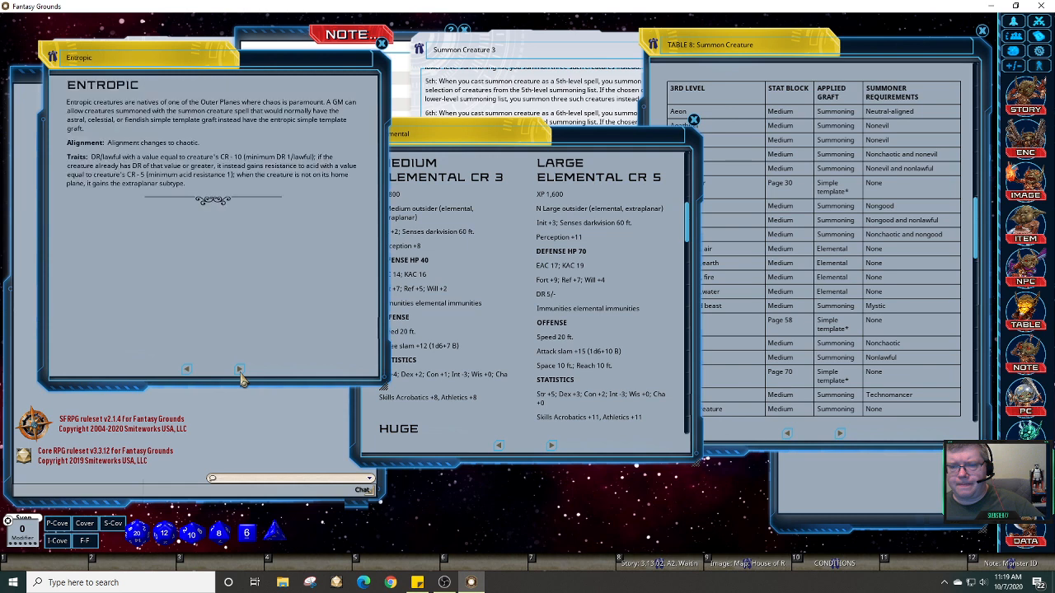
left_click(240, 370)
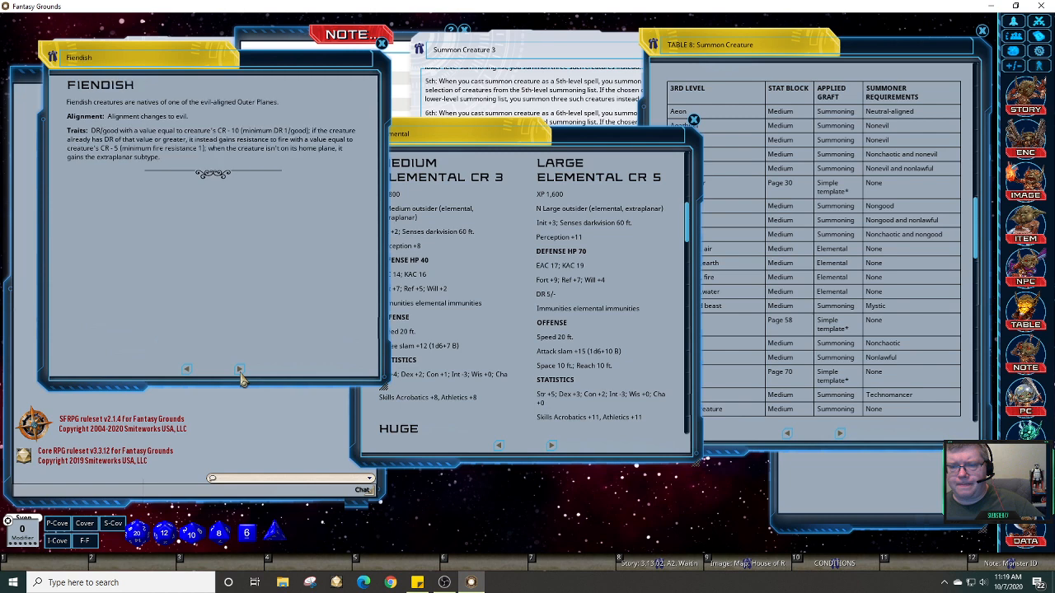
left_click(240, 371)
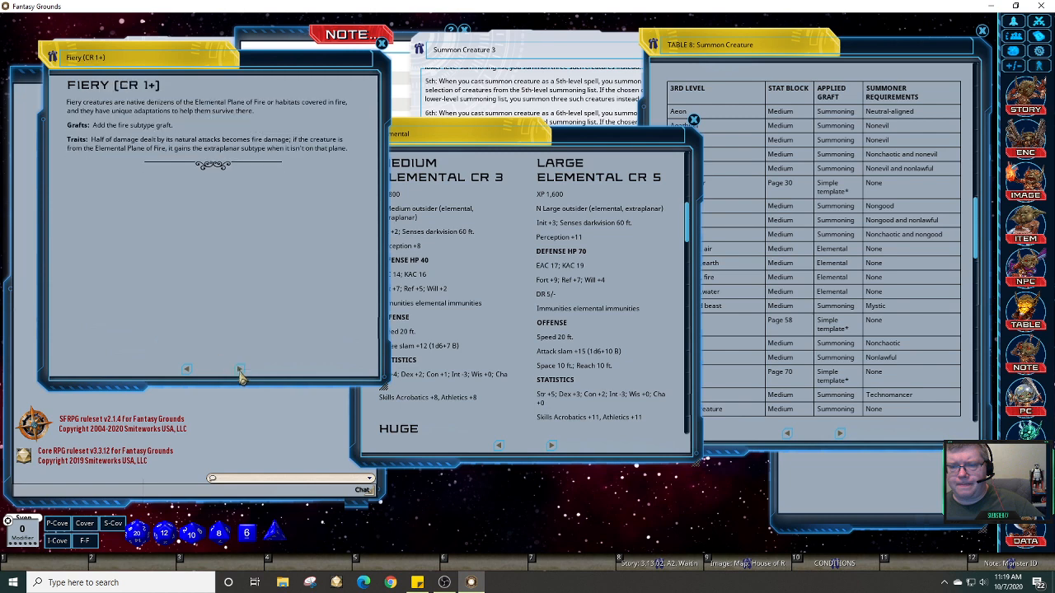
Step: Examine the remaining simple template grafts from Giant through Umbral
left_click(239, 371)
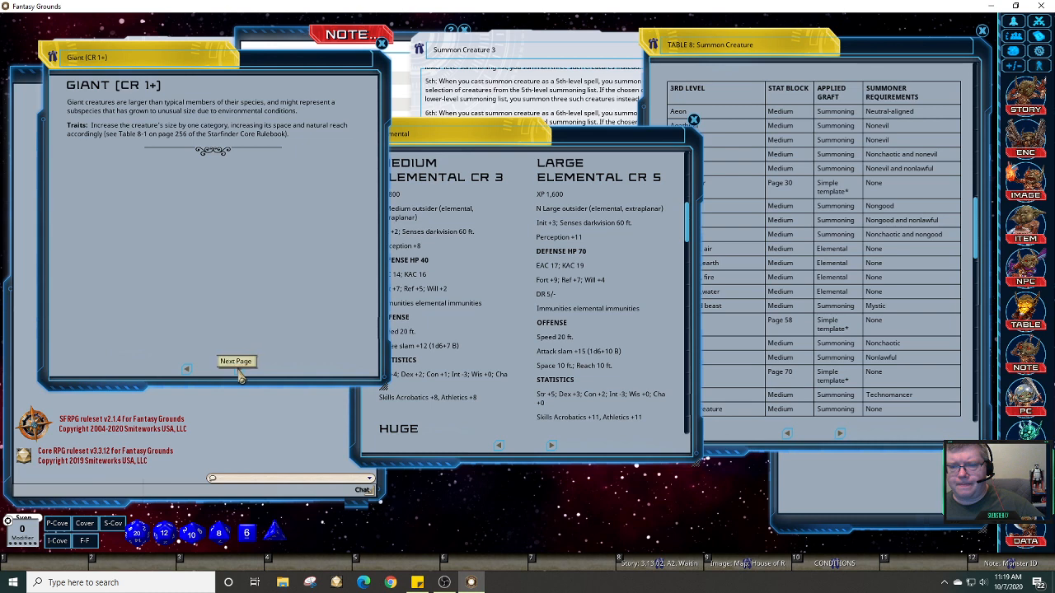
left_click(239, 370)
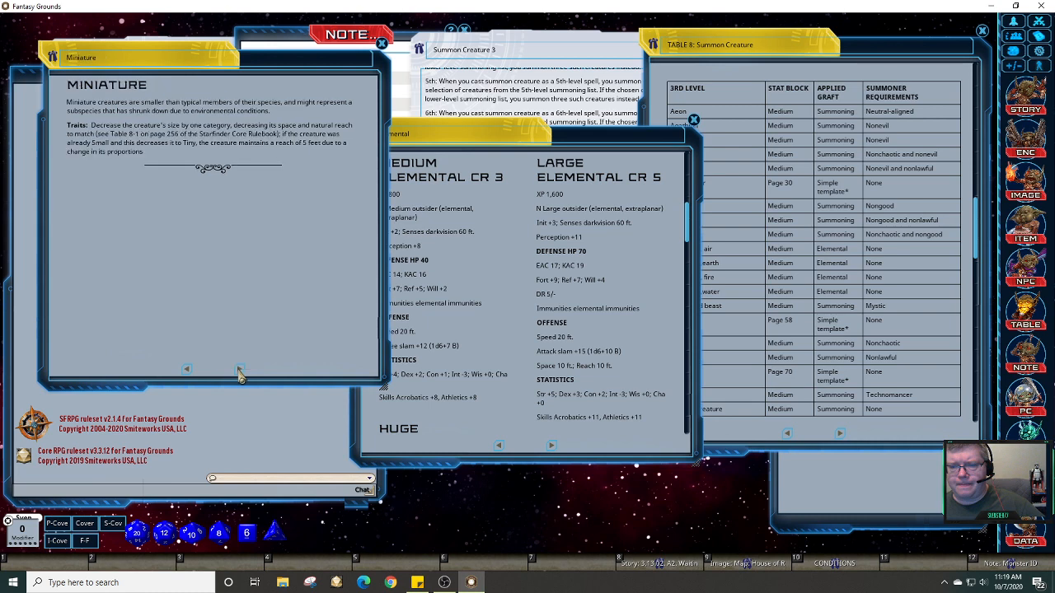
left_click(239, 370)
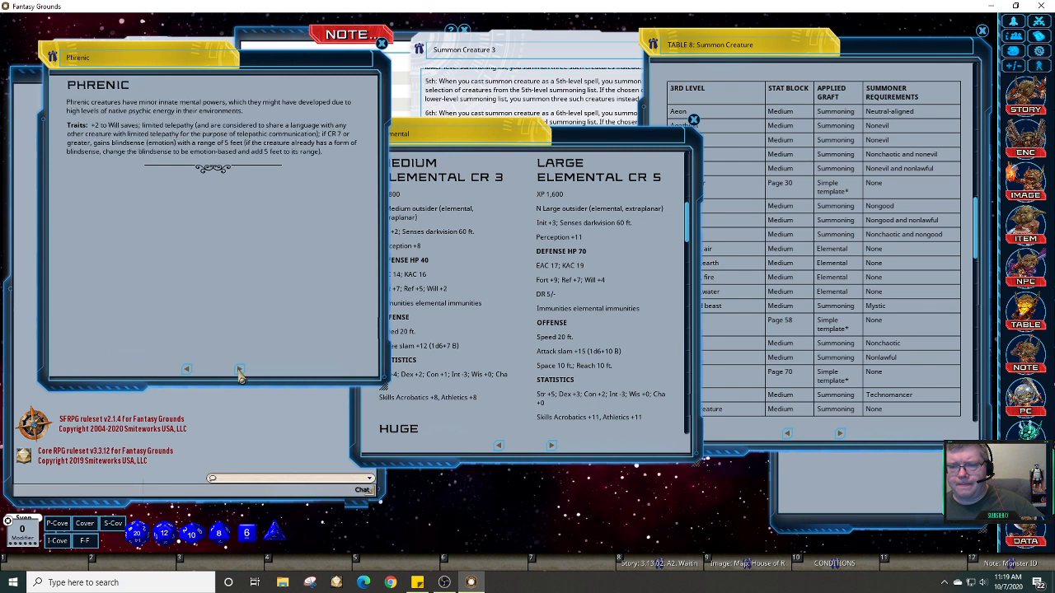
left_click(239, 369)
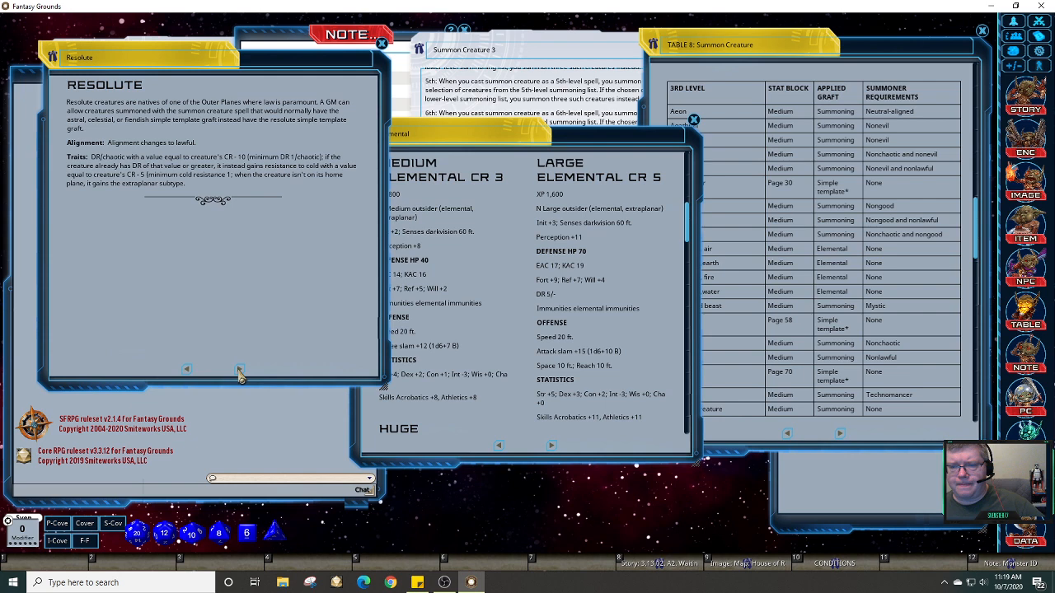
left_click(239, 370)
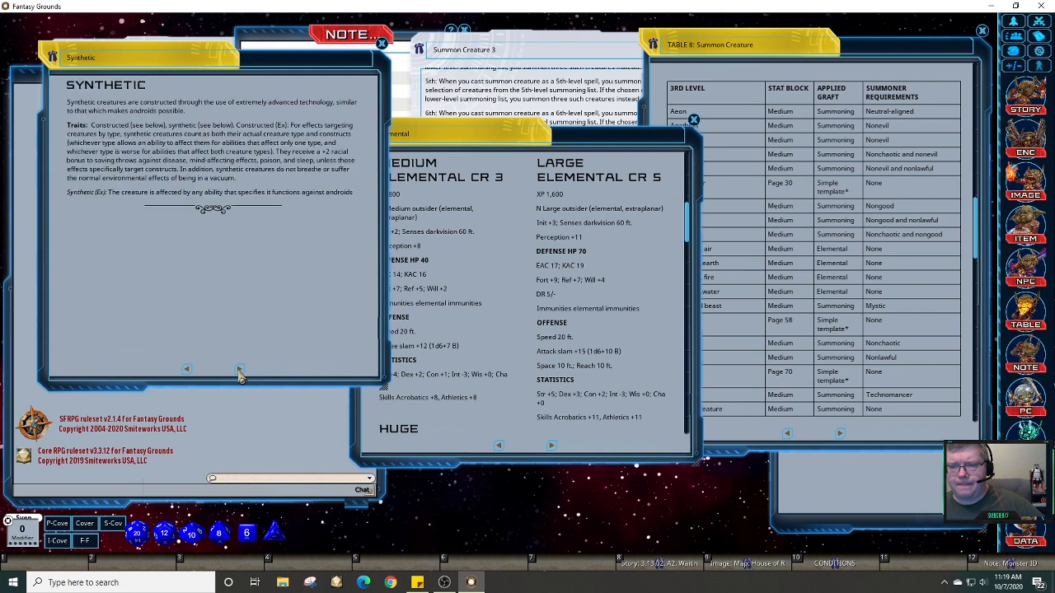
left_click(239, 370)
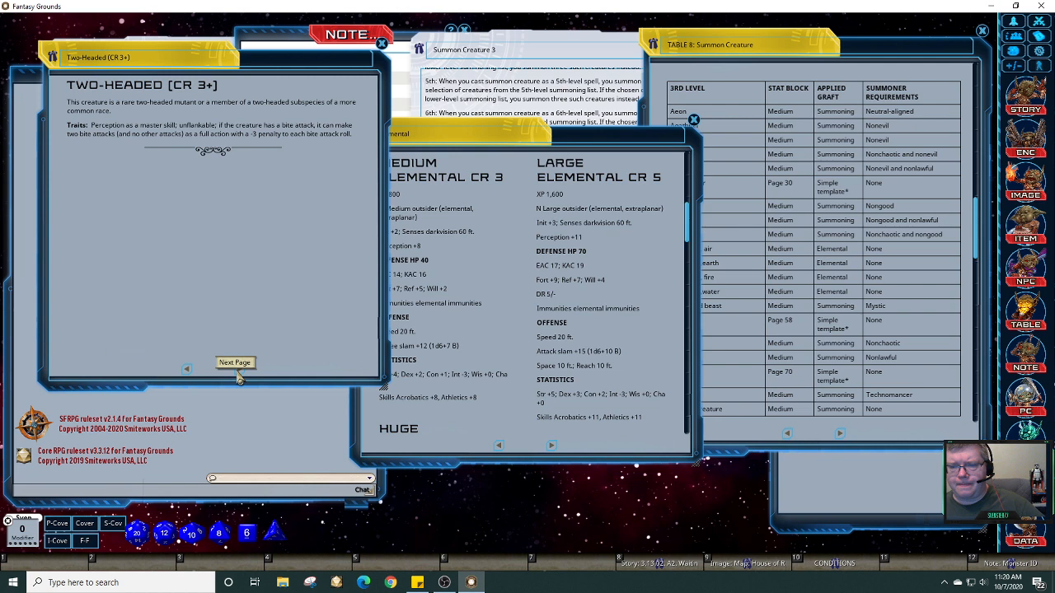
left_click(237, 375)
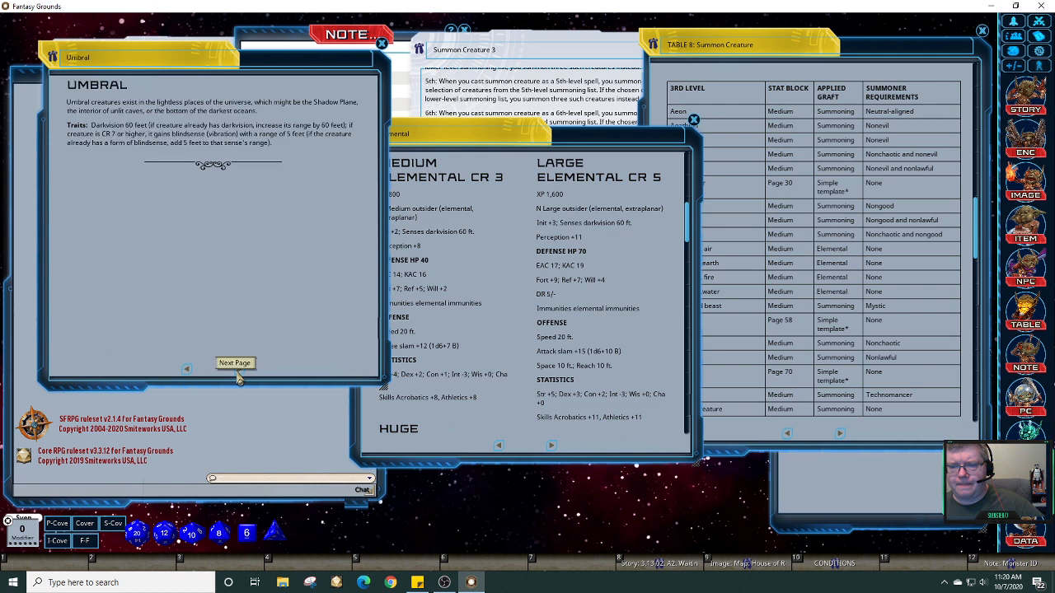
Step: Review the Universal Creature Rules entries under A, B and C, and return to the Appendix 4 introduction
left_click(238, 373)
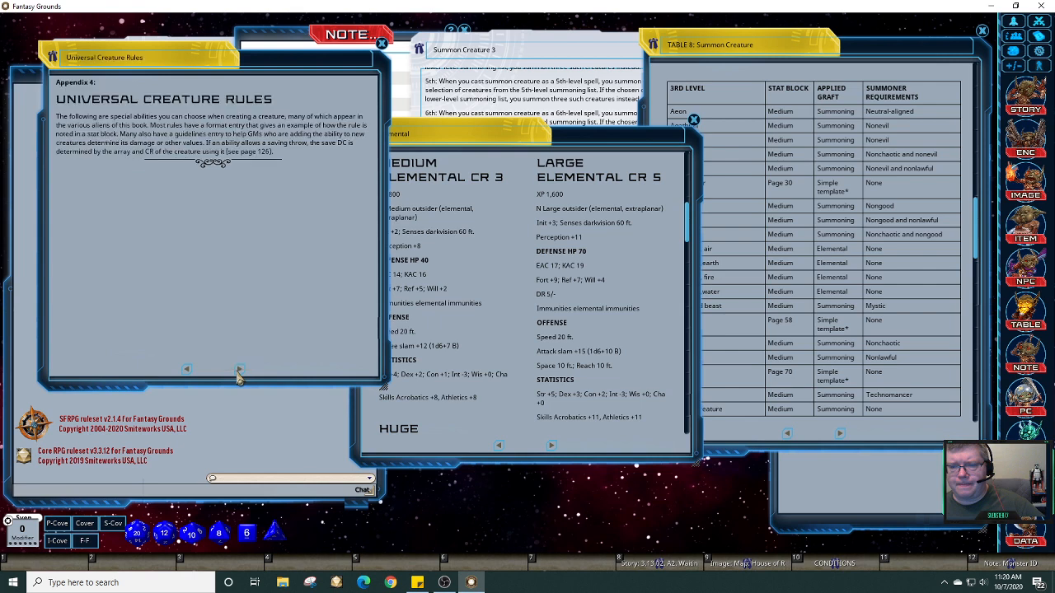
left_click(187, 375)
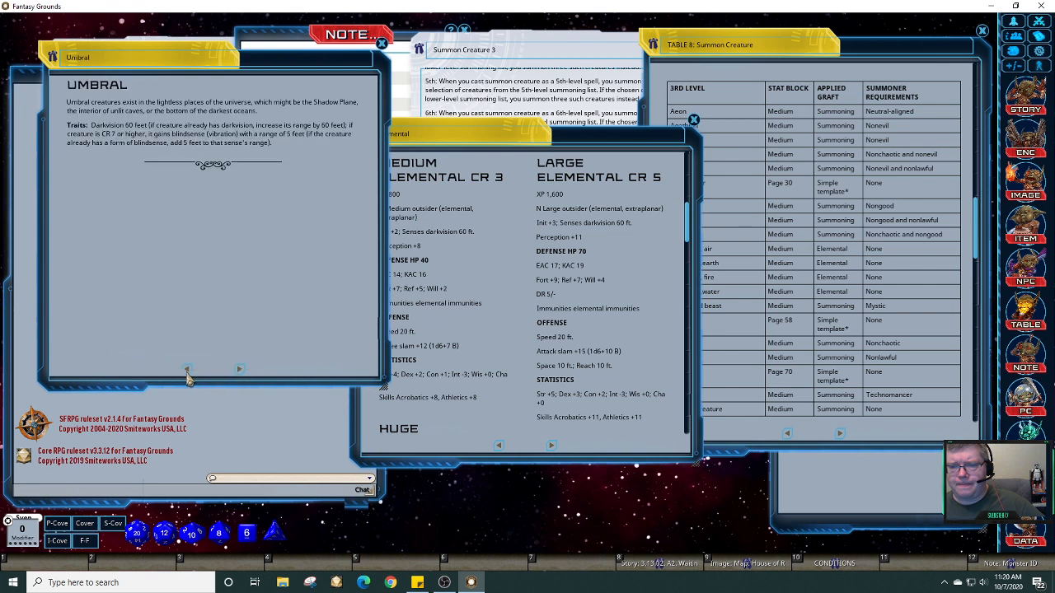
left_click(238, 372)
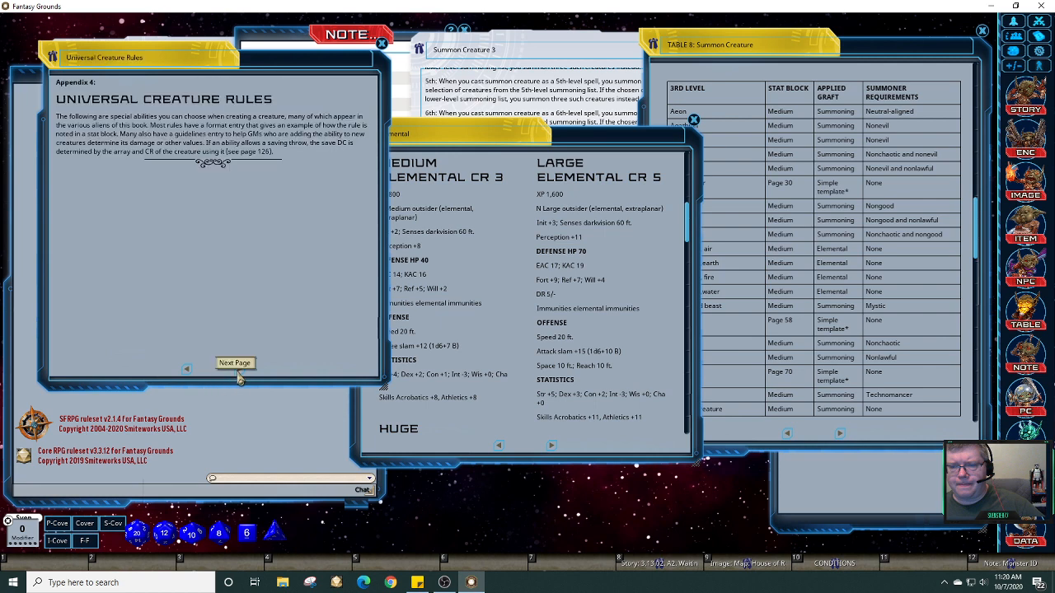
left_click(239, 372)
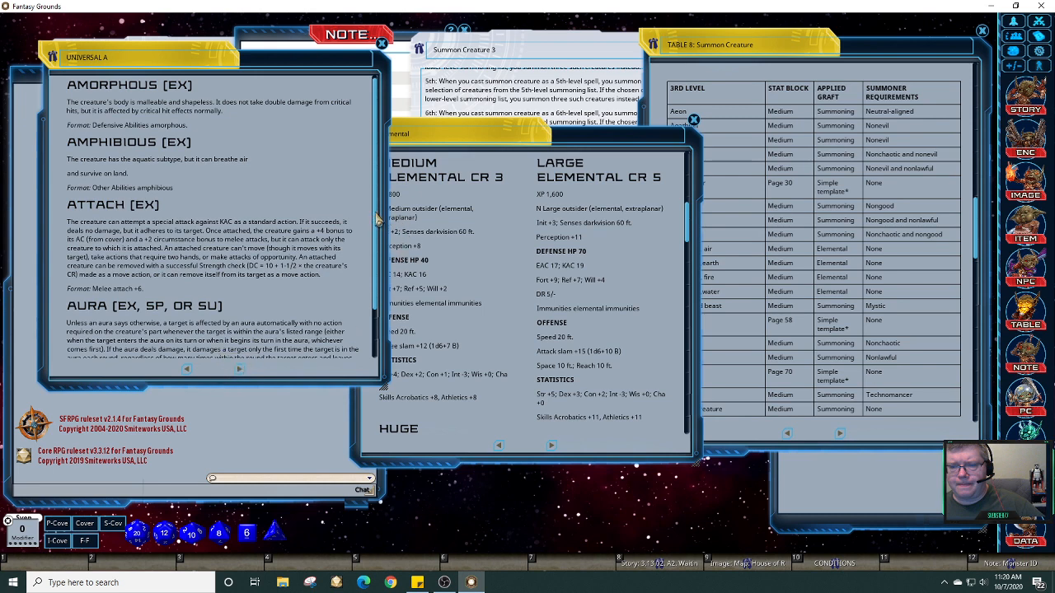
scroll(377, 264, "down", 2)
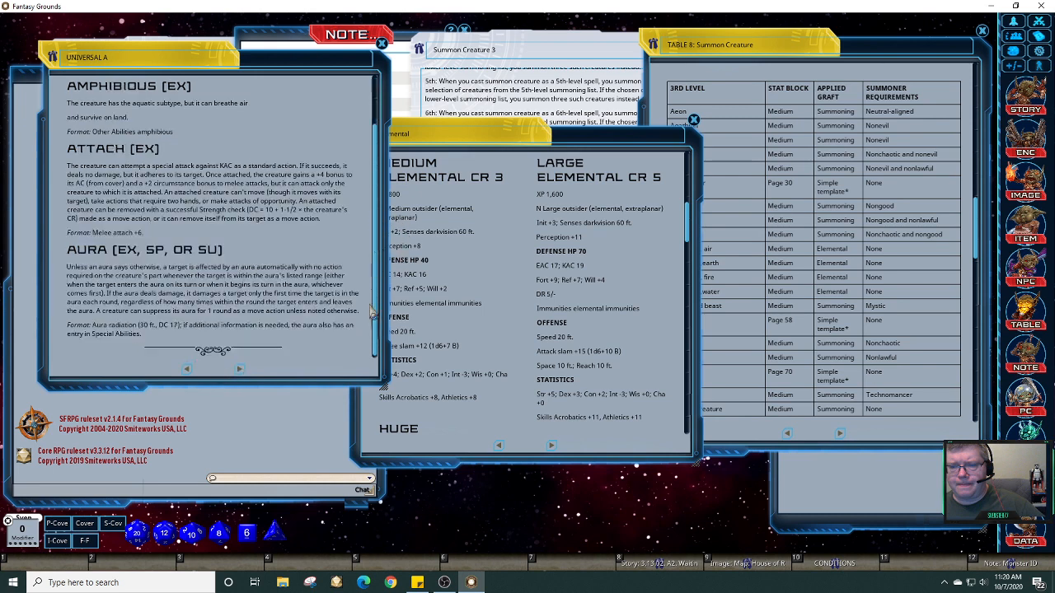
left_click(239, 368)
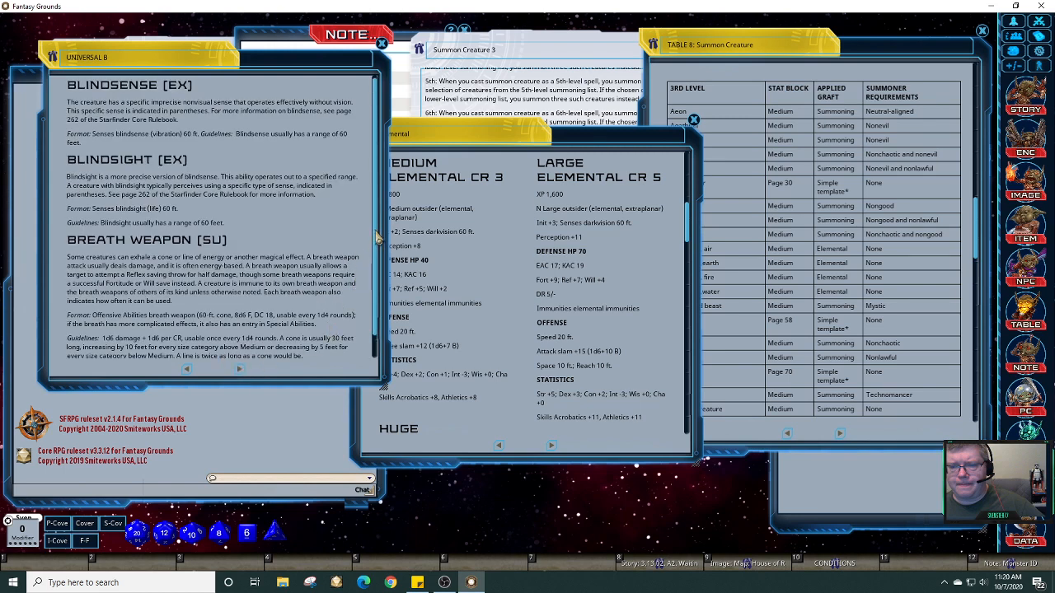
scroll(379, 247, "down", 1)
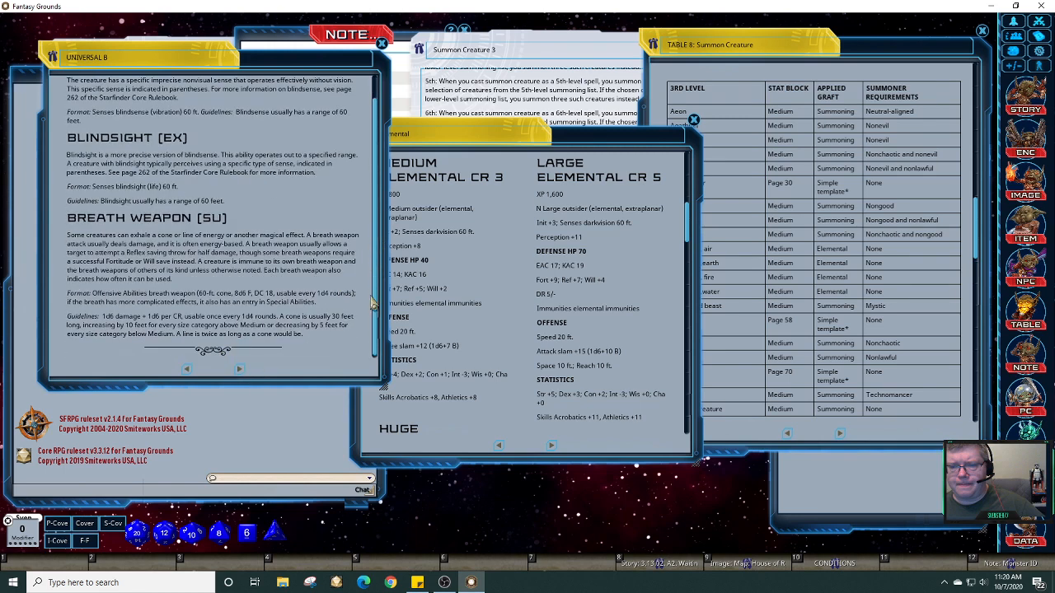
left_click(244, 372)
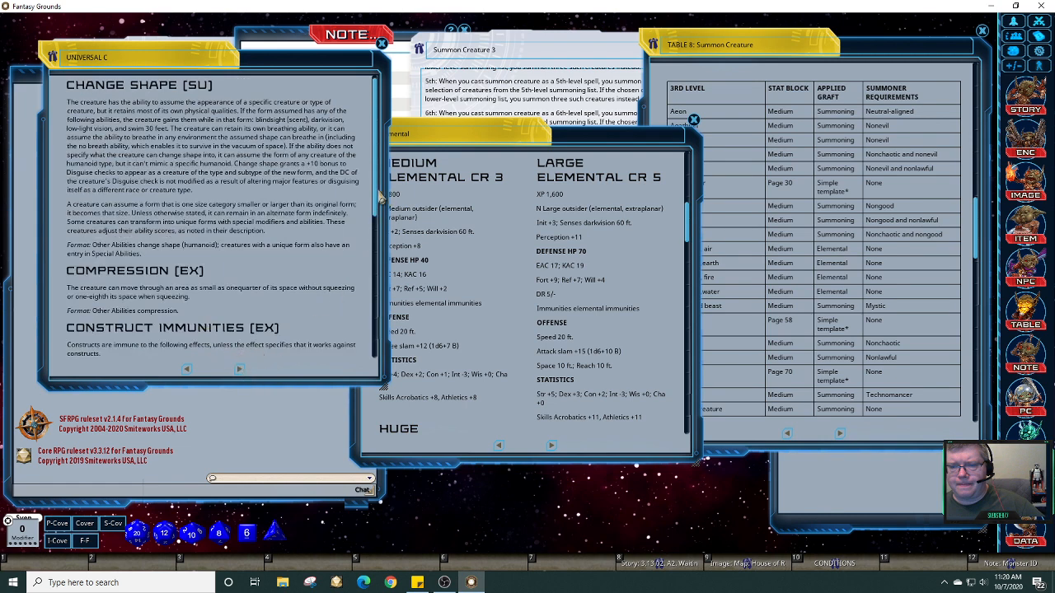
left_click_drag(379, 214, 372, 377)
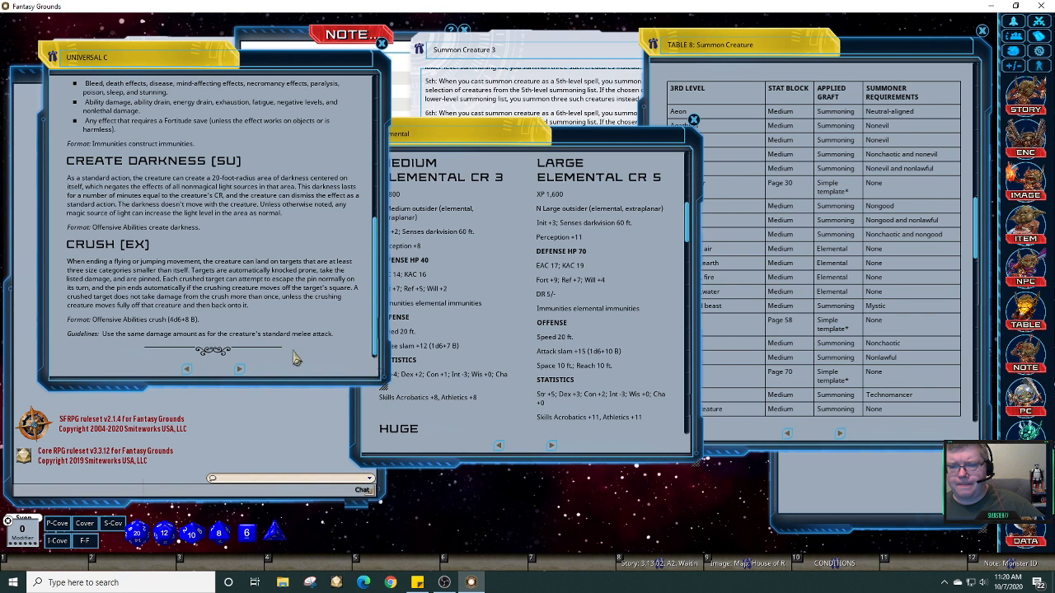
left_click(187, 371)
left_click(188, 373)
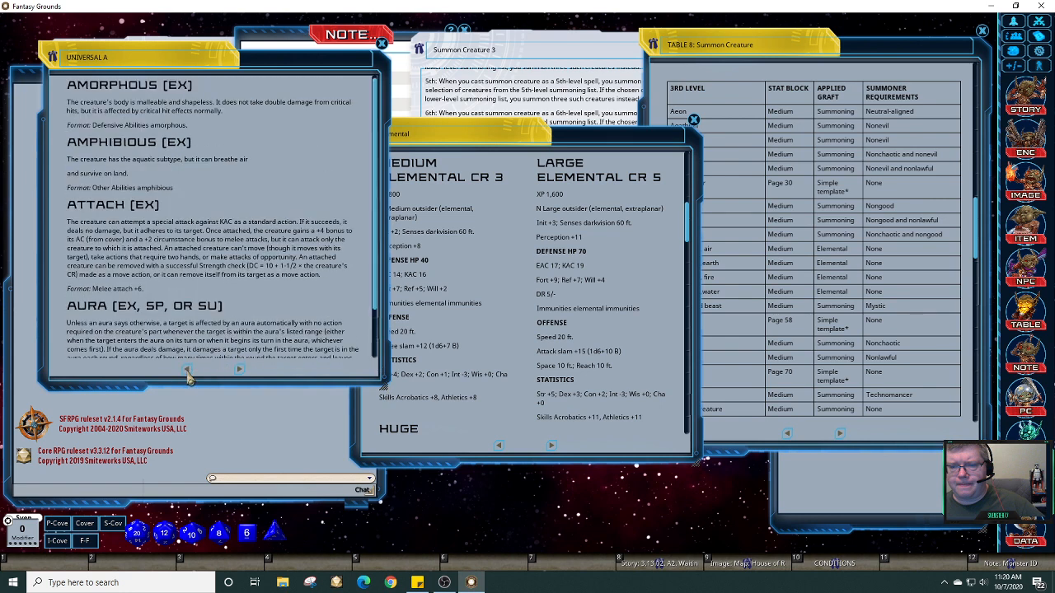
left_click(188, 372)
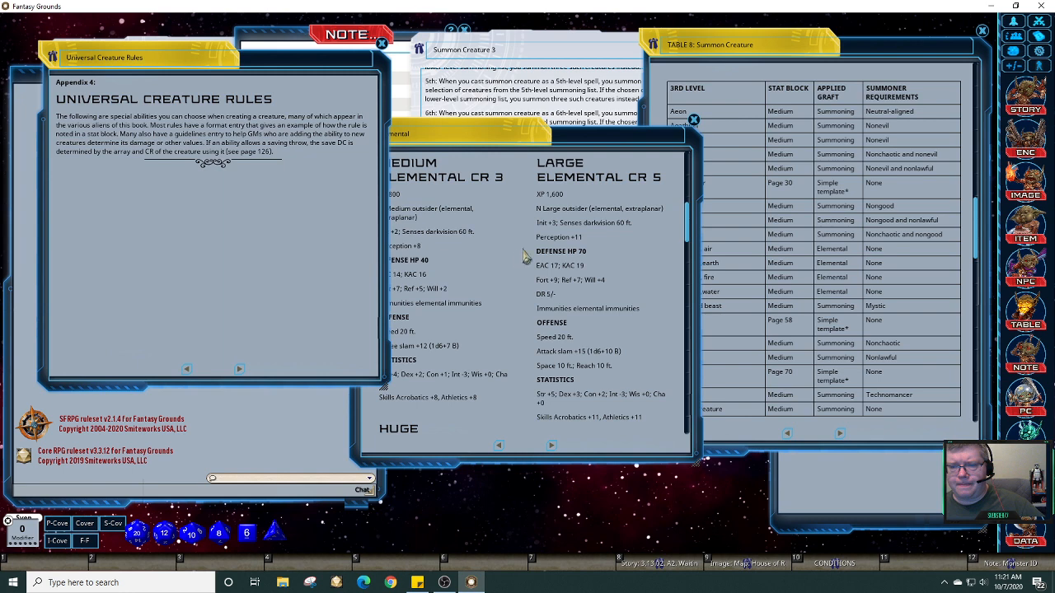
Step: Move the Elemental stat blocks clear of the Universal Creature Rules window and bring the Summon Creature List note to the front
left_click_drag(601, 129, 616, 188)
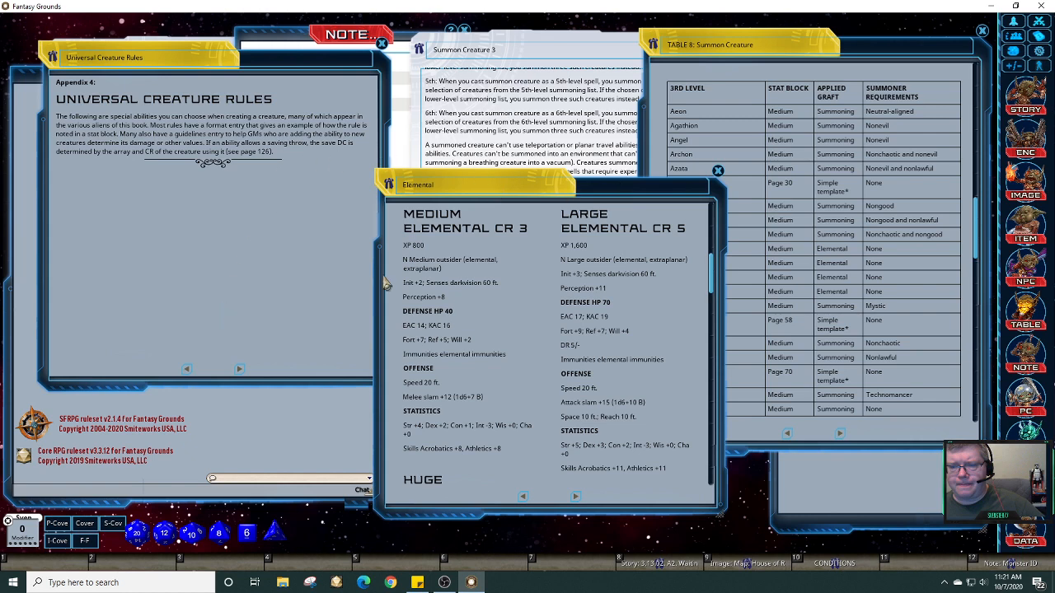
left_click(862, 492)
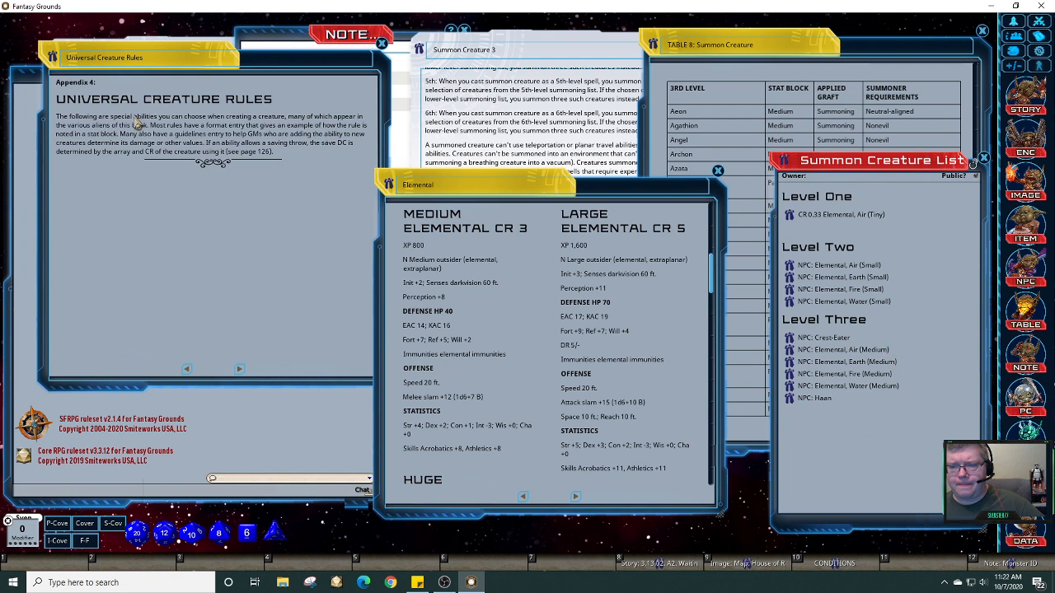
Step: Page the reference window back from Universal Creature Rules to the Agathion graft
left_click(188, 370)
left_click(187, 370)
left_click(187, 370)
left_click(187, 370)
left_click(187, 370)
left_click(187, 371)
left_click(187, 371)
left_click(187, 371)
left_click(187, 371)
left_click(187, 371)
left_click(187, 370)
left_click(187, 371)
left_click(187, 371)
left_click(187, 371)
left_click(187, 371)
left_click(187, 370)
left_click(187, 371)
left_click(187, 370)
left_click(187, 371)
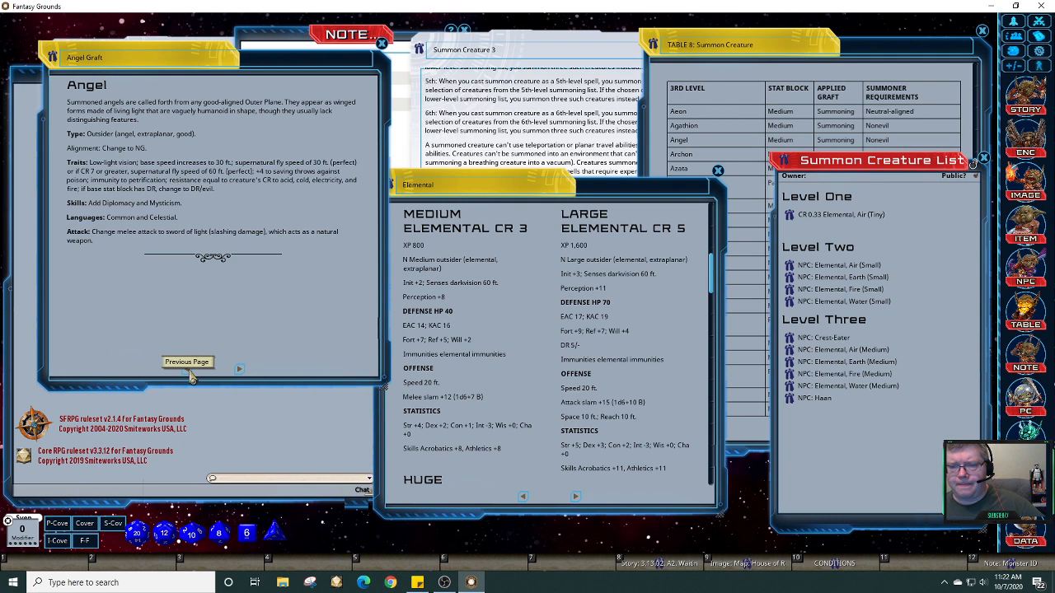
left_click(187, 370)
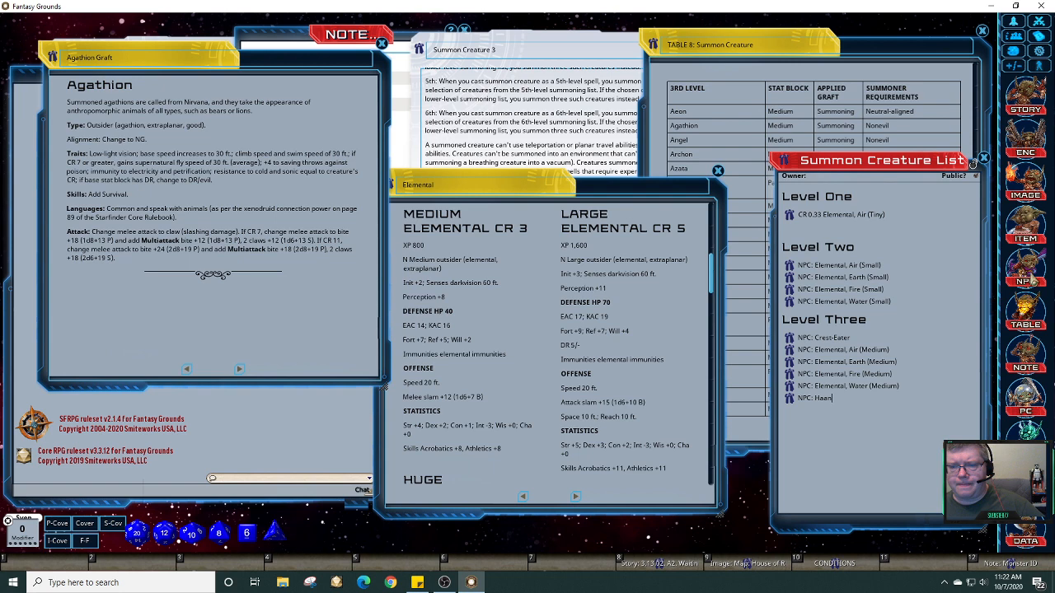
Step: Open the NPC list beside the Summon Creature List and set its group filter to (All)
left_click(1031, 279)
left_click_drag(236, 39, 687, 98)
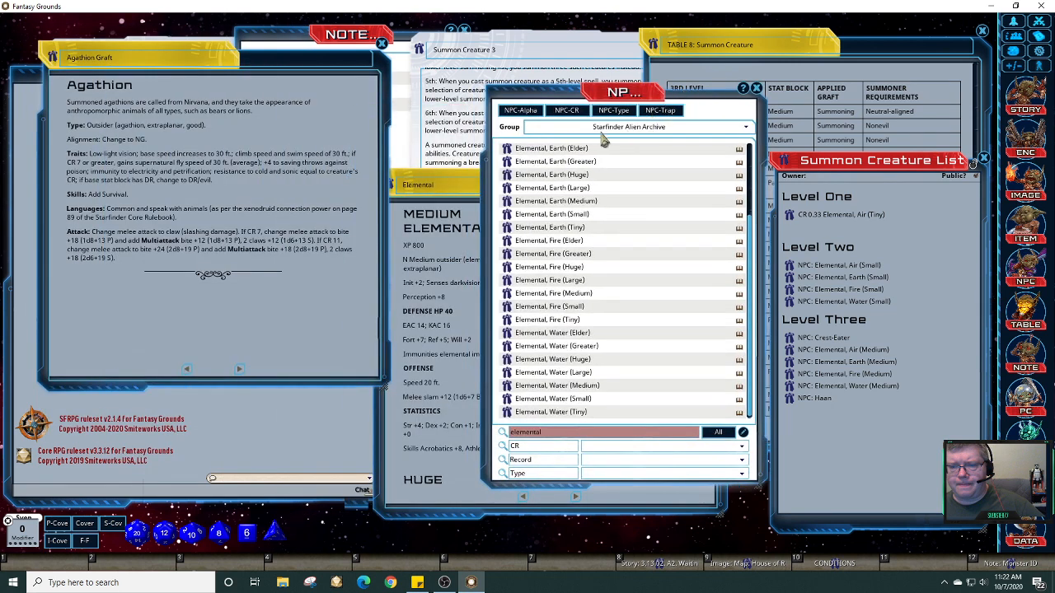
left_click(744, 131)
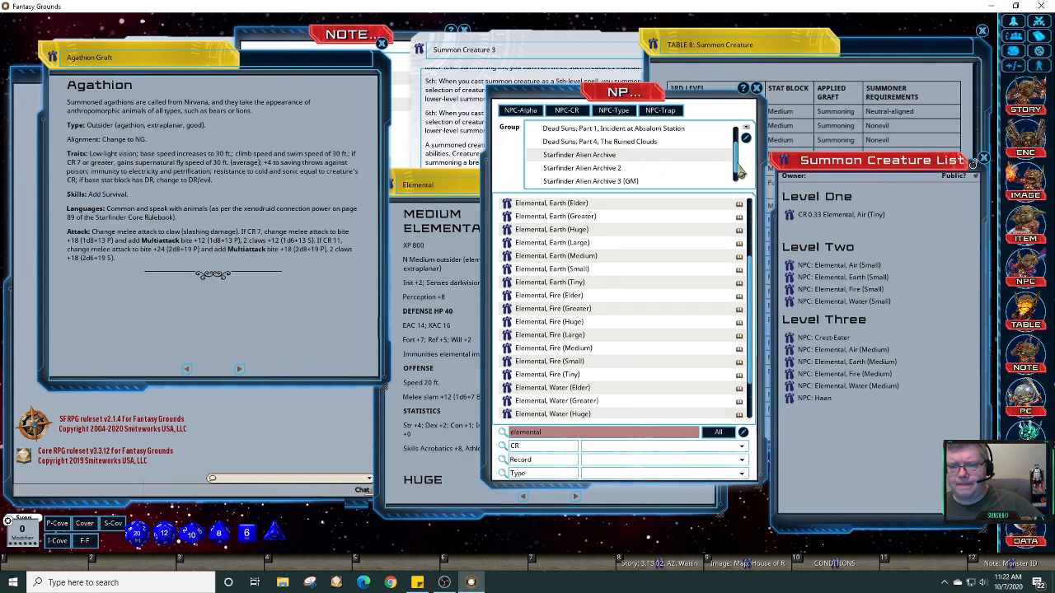
left_click_drag(739, 171, 742, 133)
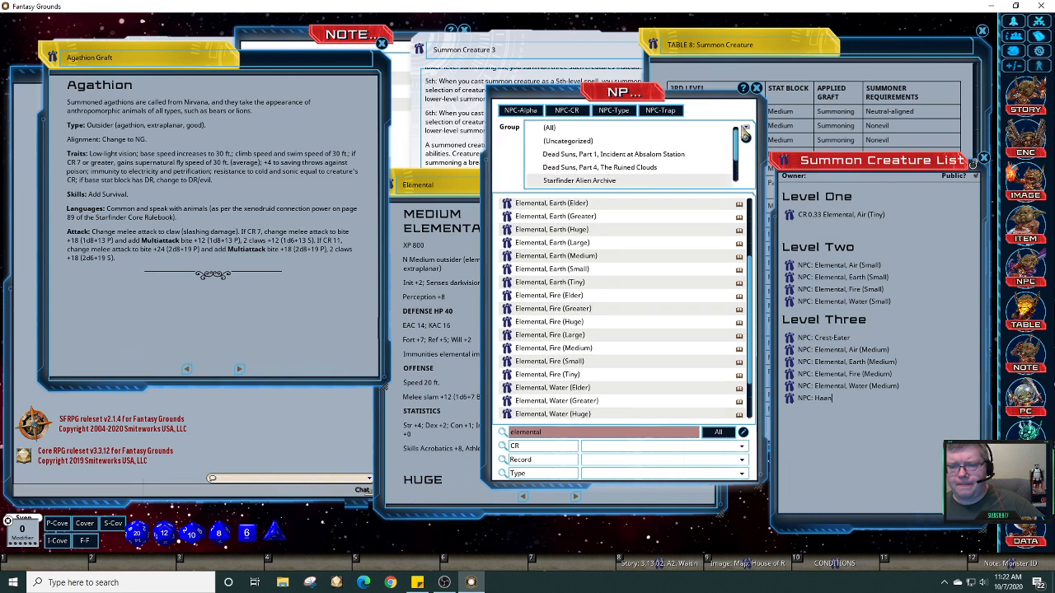
left_click(560, 130)
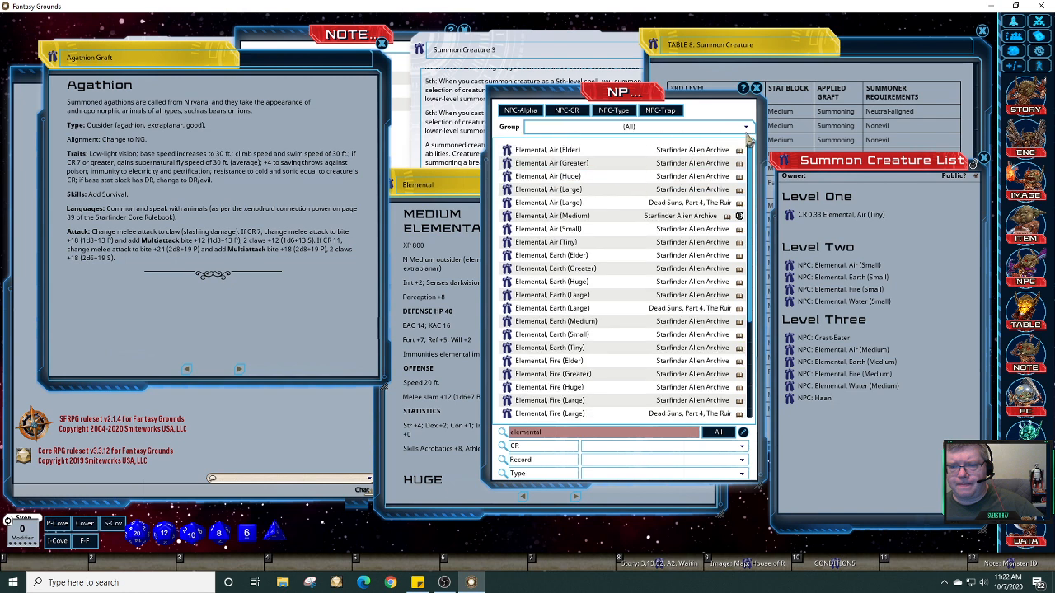
Step: Clear the "elemental" search text from the NPC list
left_click(574, 434)
key("BackSpace")
key("BackSpace")
key("BackSpace")
key("BackSpace")
key("BackSpace")
key("BackSpace")
key("BackSpace")
key("BackSpace")
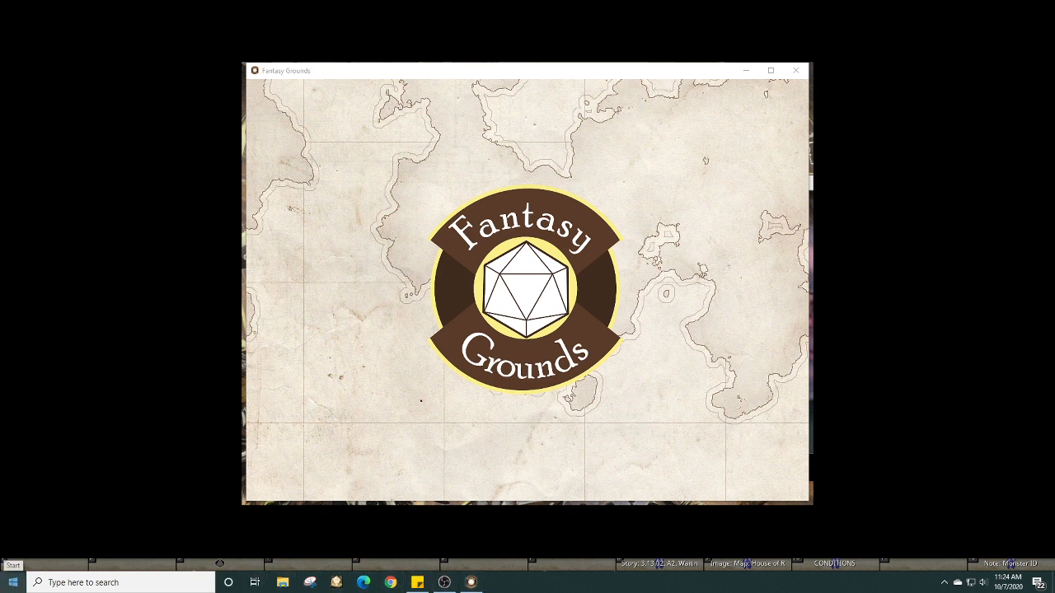
Step: Switch to VSee, minimize its contacts window and move its video window clear of the Fantasy Grounds windows
left_click(48, 583)
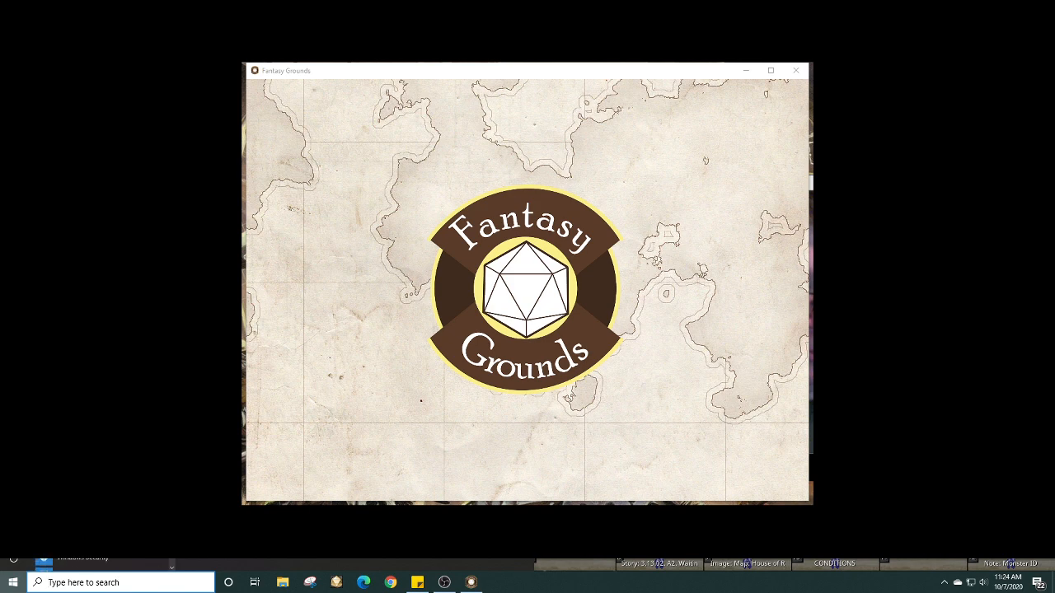
key("Escape")
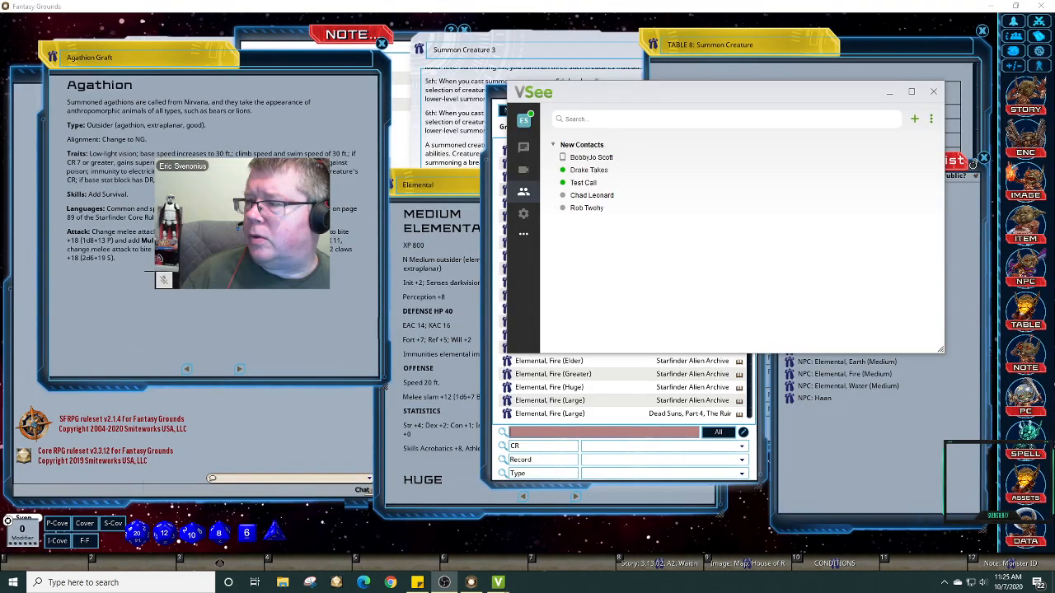
mouse_move(216, 168)
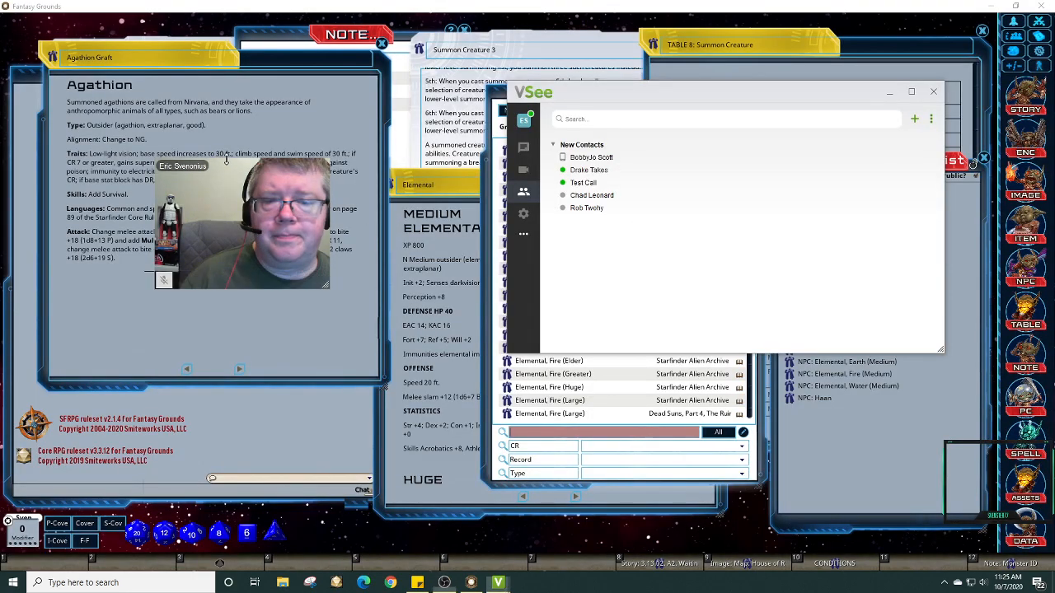
left_click_drag(231, 169, 346, 171)
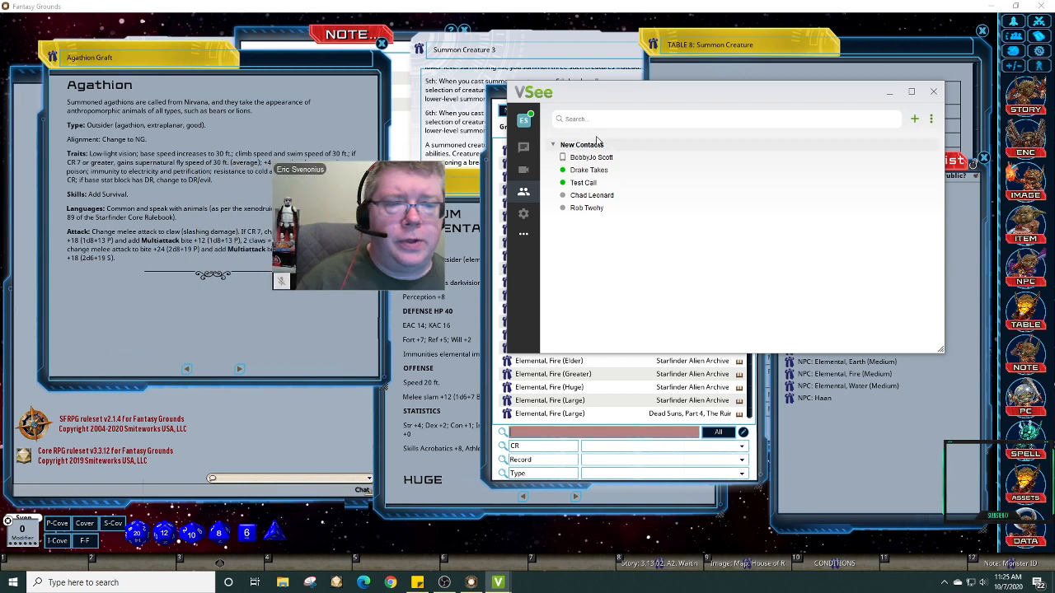
mouse_move(523, 123)
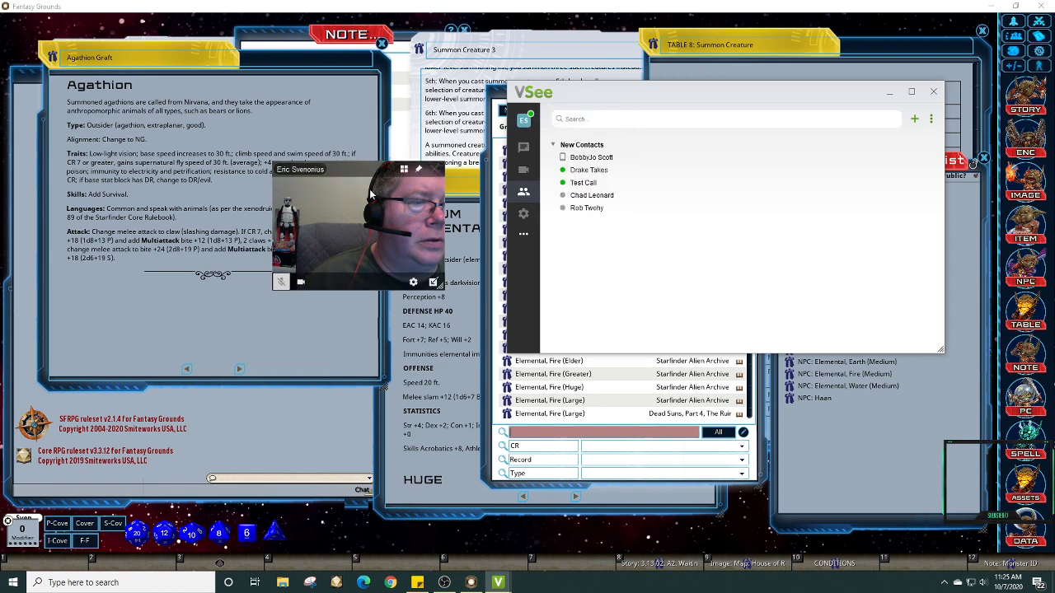
left_click(887, 93)
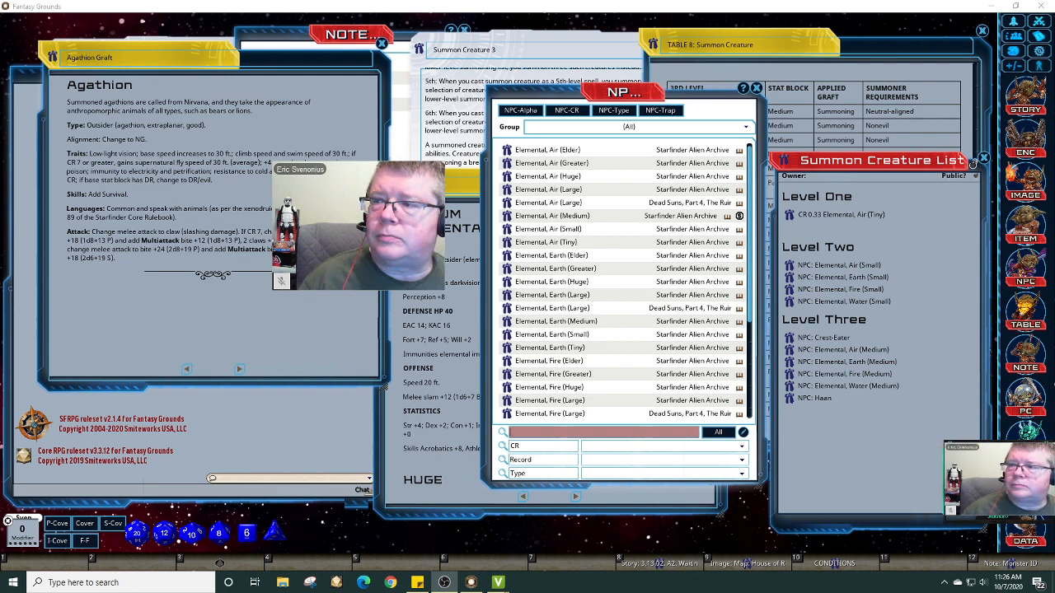
left_click_drag(348, 176, 1054, 176)
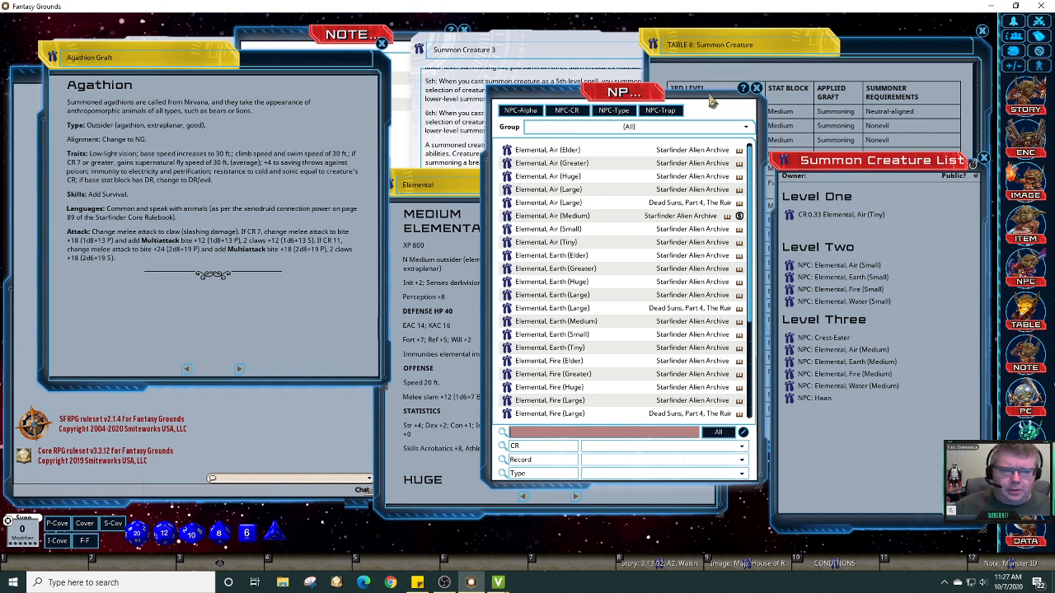
Step: Shift the NPC list aside, keep its group on (All), and create a new NPC record named War Dog
left_click_drag(702, 97, 750, 83)
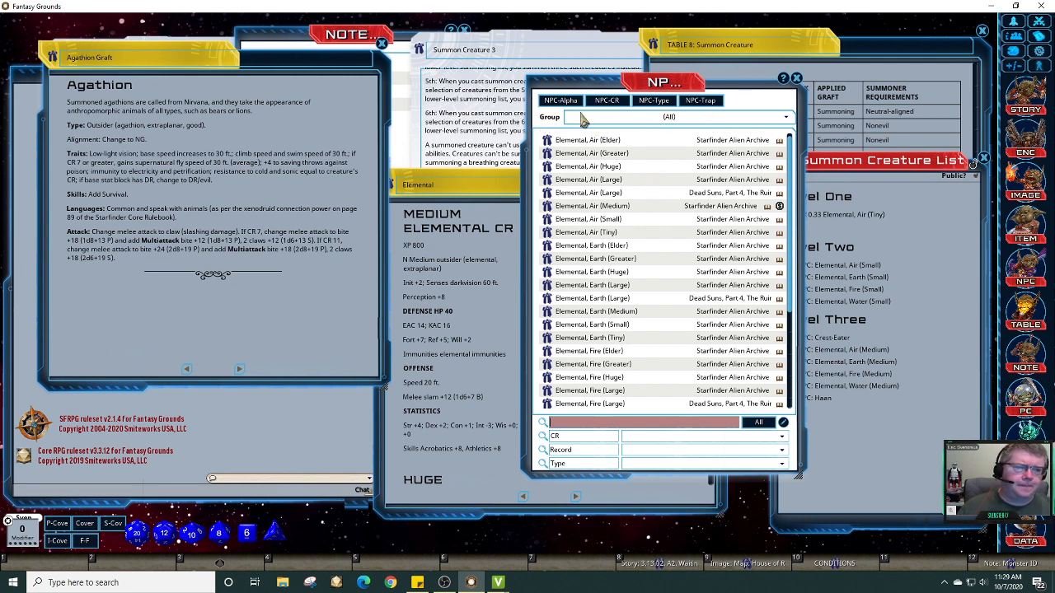
left_click(787, 122)
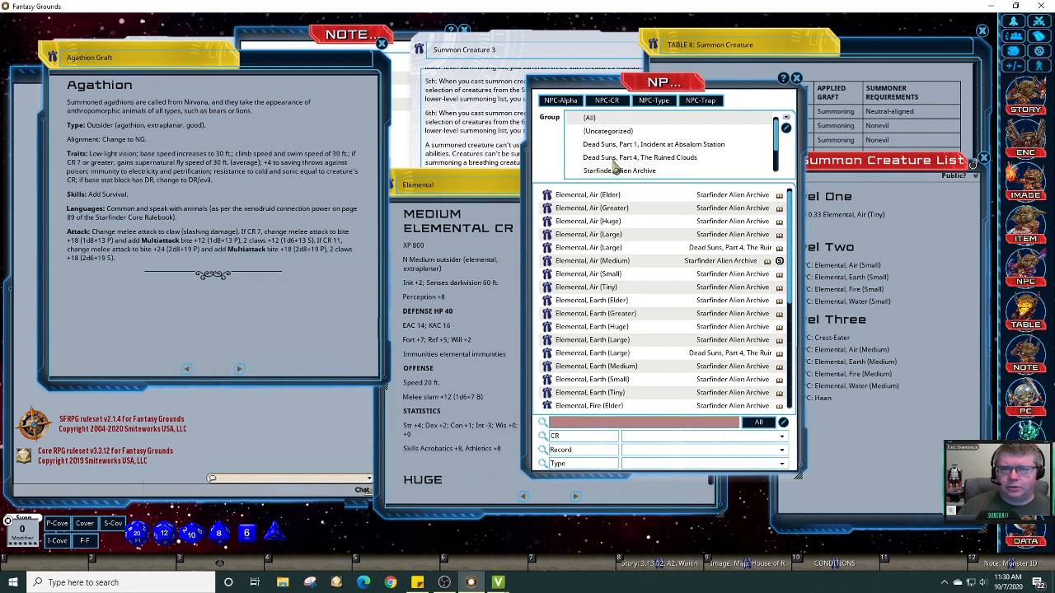
left_click(724, 121)
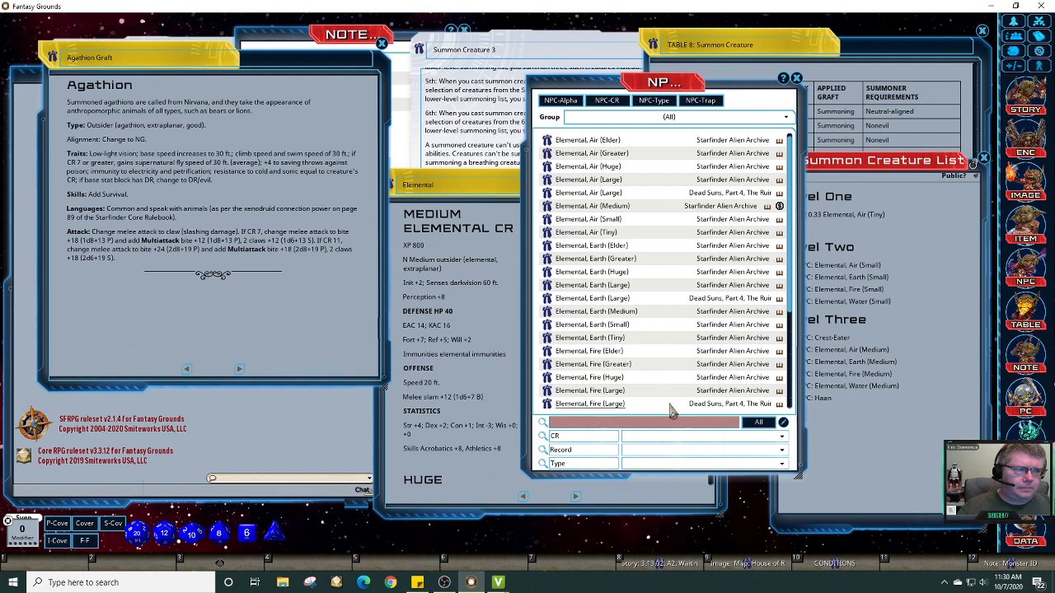
right_click(670, 248)
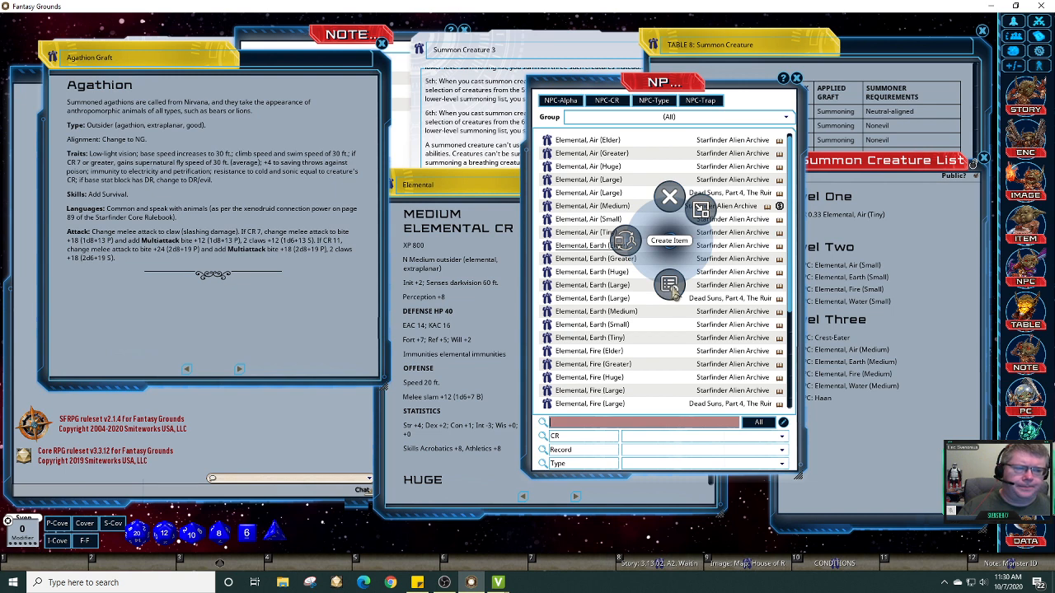
left_click(669, 285)
left_click_drag(555, 159, 705, 210)
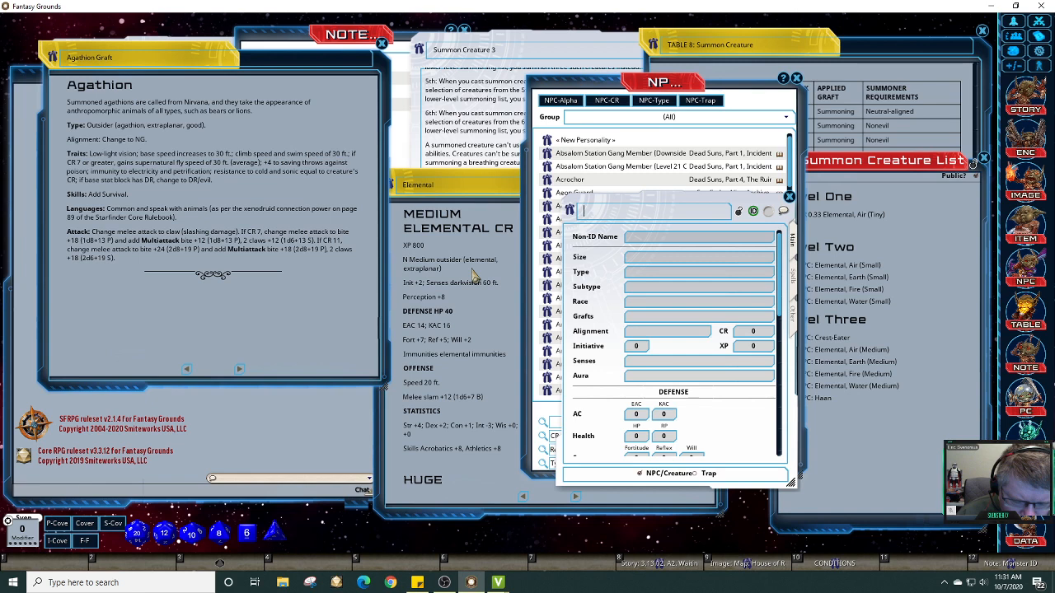
key("shift")
type("War Dog")
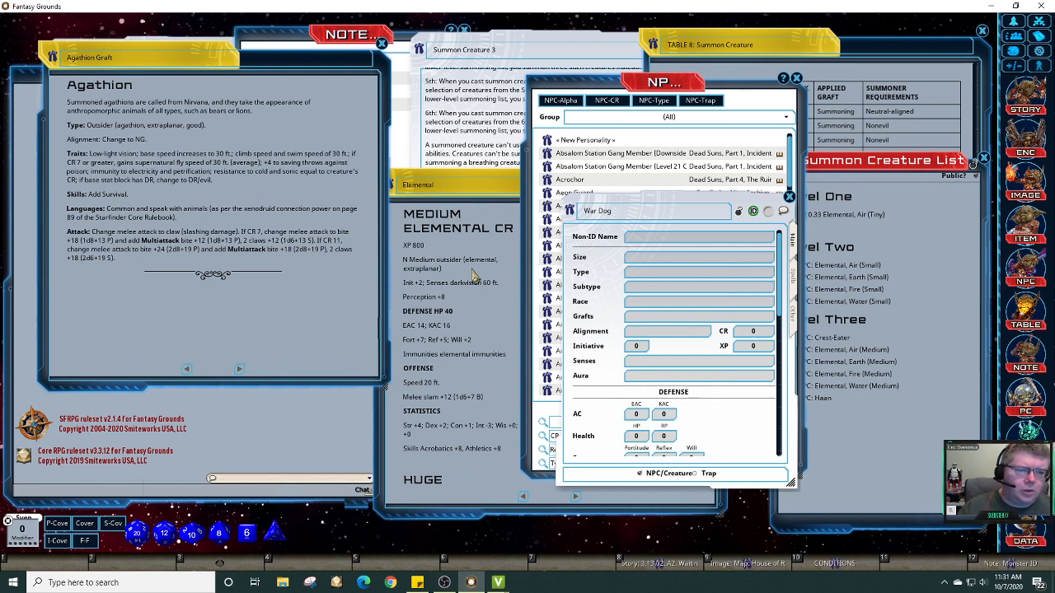
Step: Close the NPC list and set the War Dog's Non-ID Name to Doberman Humanoid
left_click(796, 79)
left_click_drag(707, 207, 701, 69)
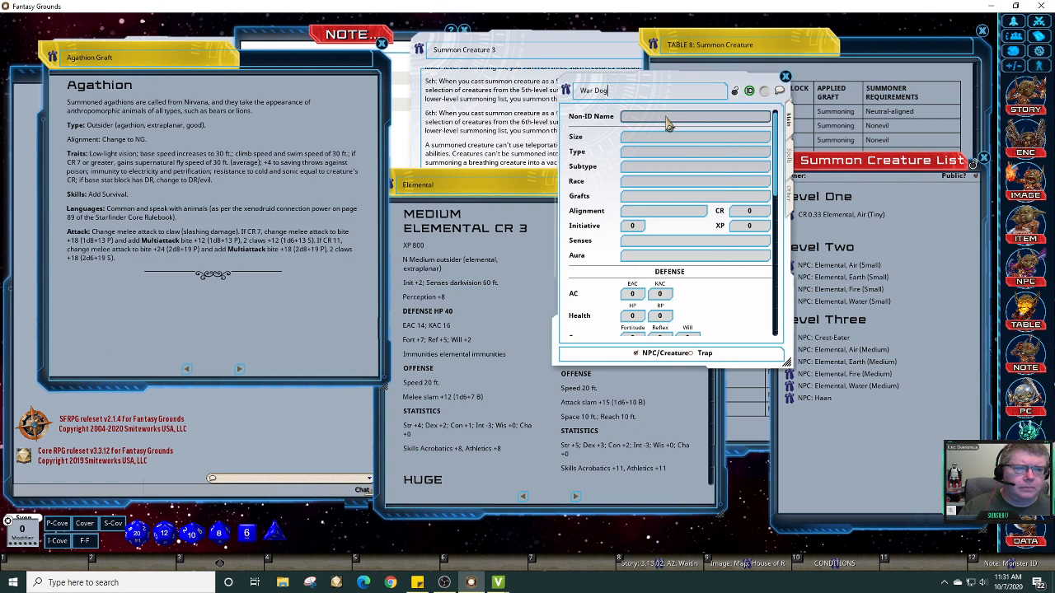
left_click(667, 122)
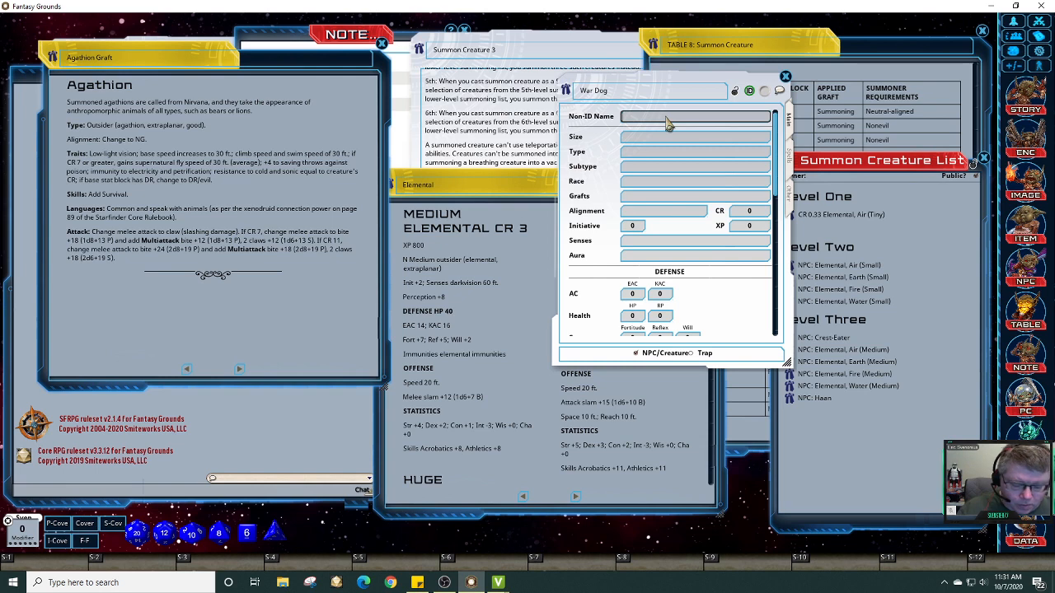
type("Doberman")
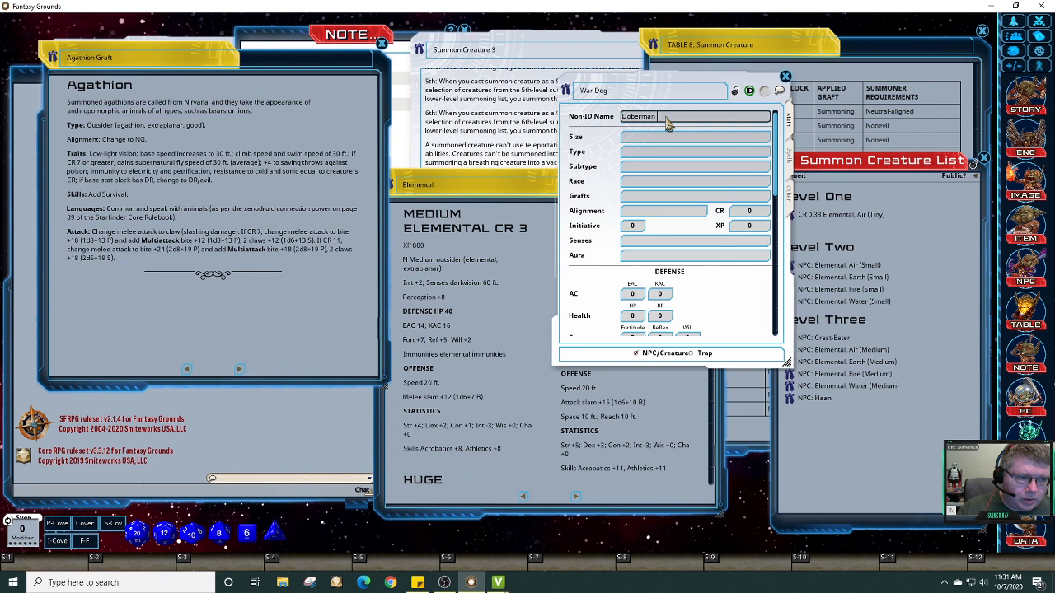
type("Humanoid")
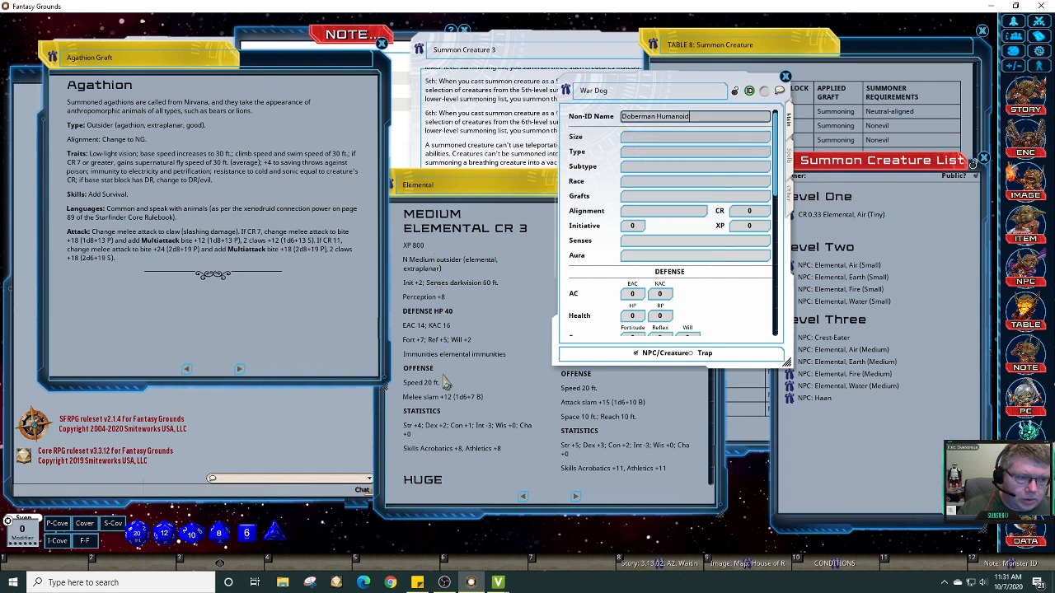
Step: Arrange the War Dog sheet beside the Medium Elemental CR 3 stat block and set its Size to Medium
left_click_drag(491, 190, 495, 47)
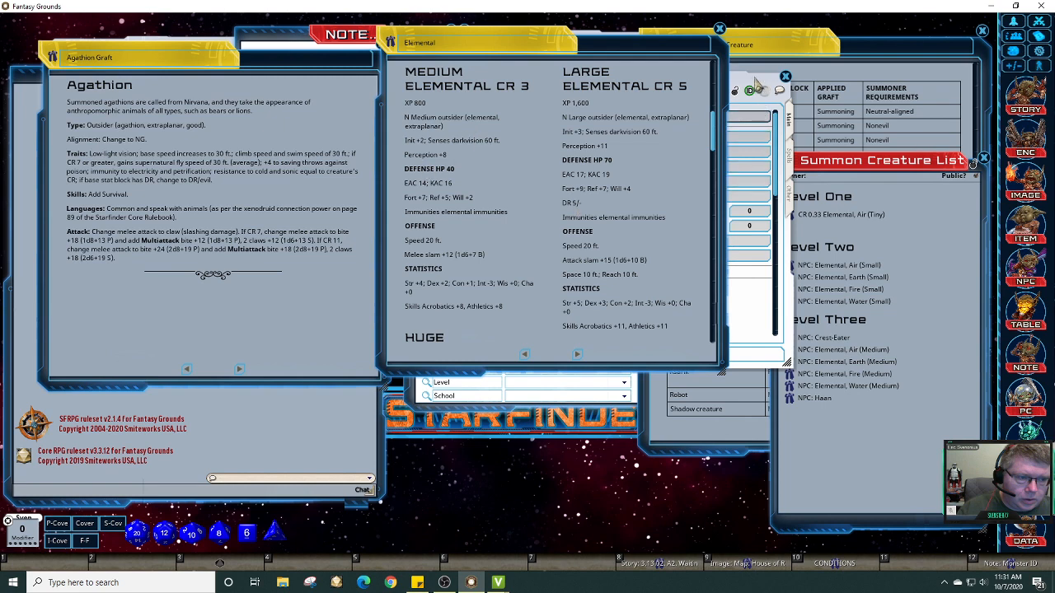
left_click(715, 101)
left_click_drag(687, 89, 665, 58)
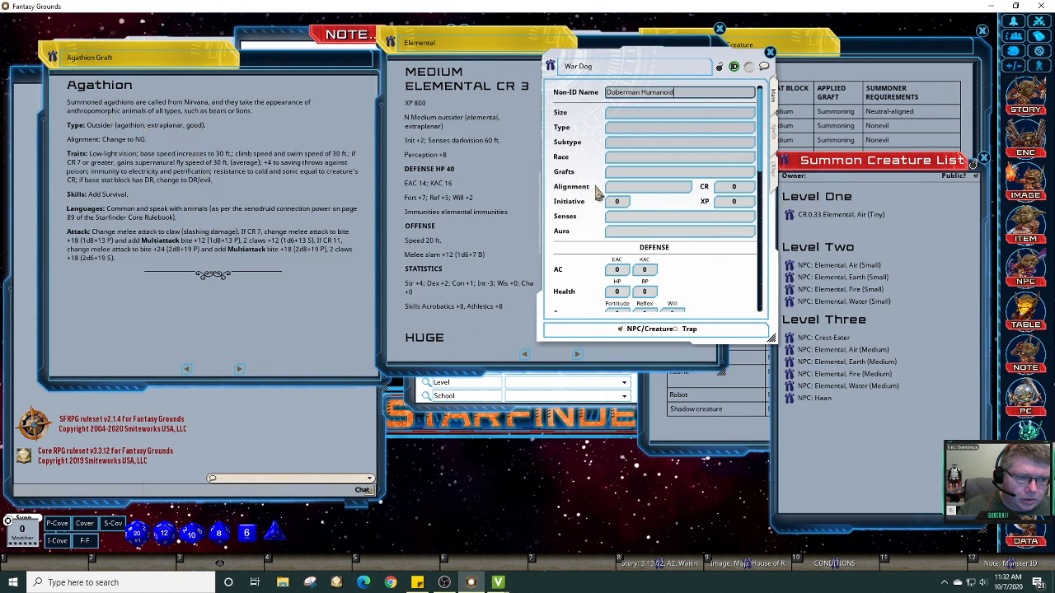
left_click(648, 117)
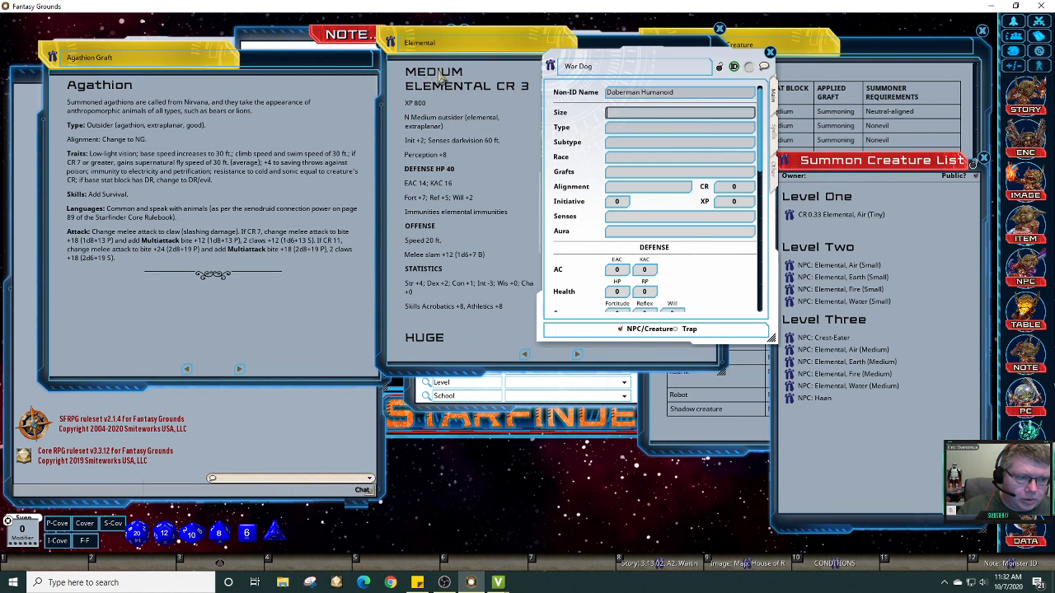
type("Medium")
key("Tab")
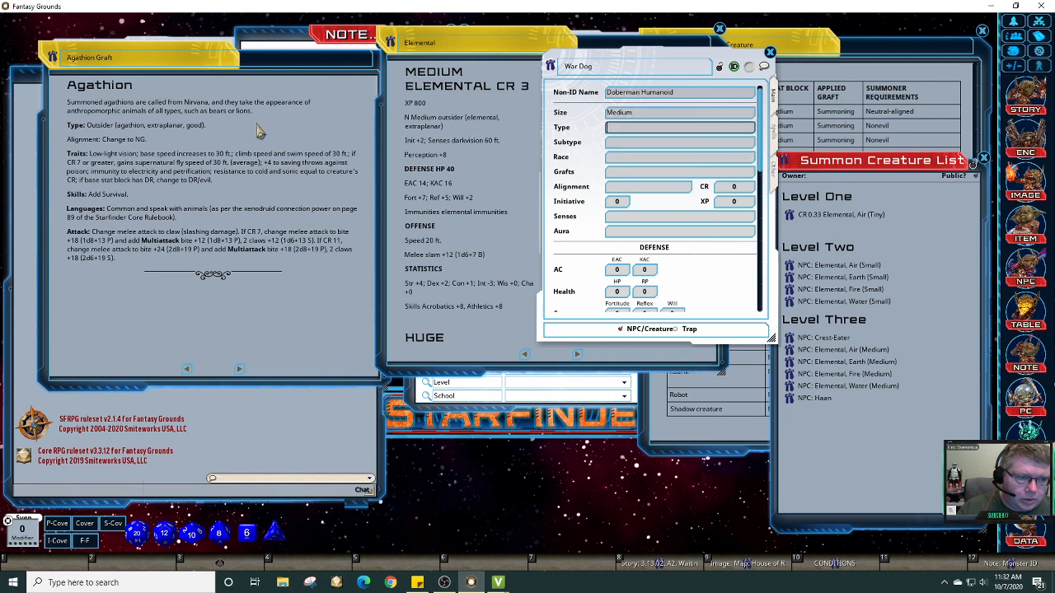
Step: Arrange the Agathion graft, Elemental and War Dog windows for comparison, and enter the Type as Outsider (agathion, extraplanar, good)
left_click_drag(319, 131, 311, 135)
left_click(500, 72)
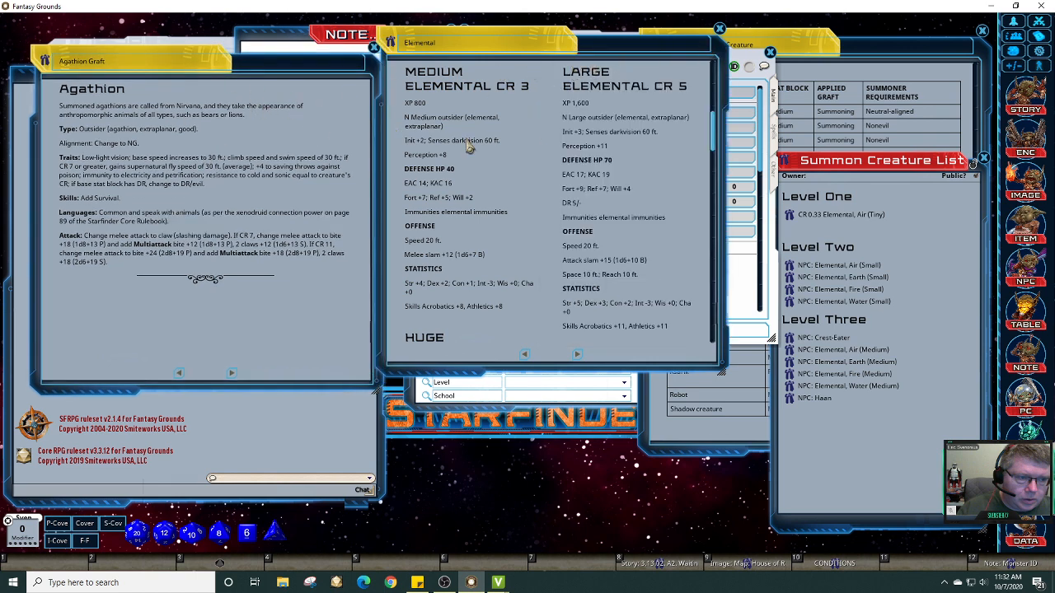
left_click(747, 62)
mouse_move(707, 57)
left_mouse_down()
mouse_move(830, 89)
mouse_move(719, 70)
left_mouse_up()
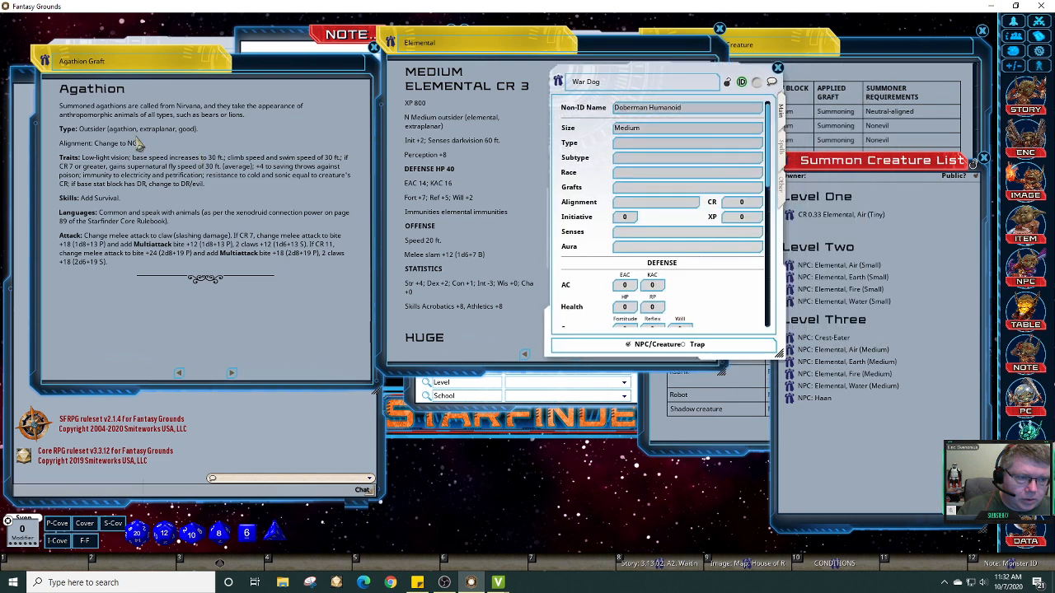
left_click(632, 147)
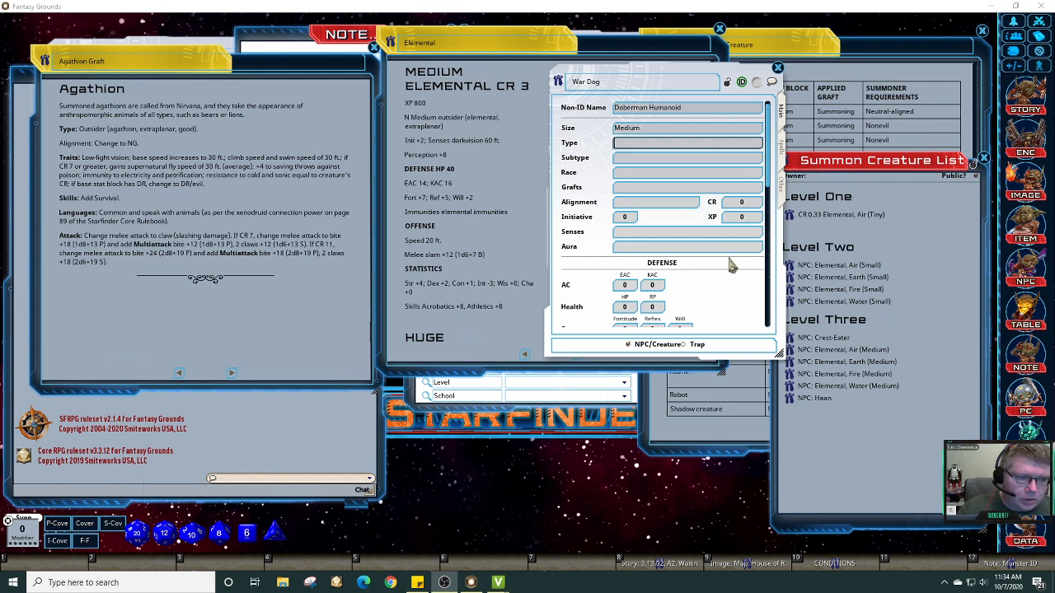
left_click(632, 146)
type("Outsider ")
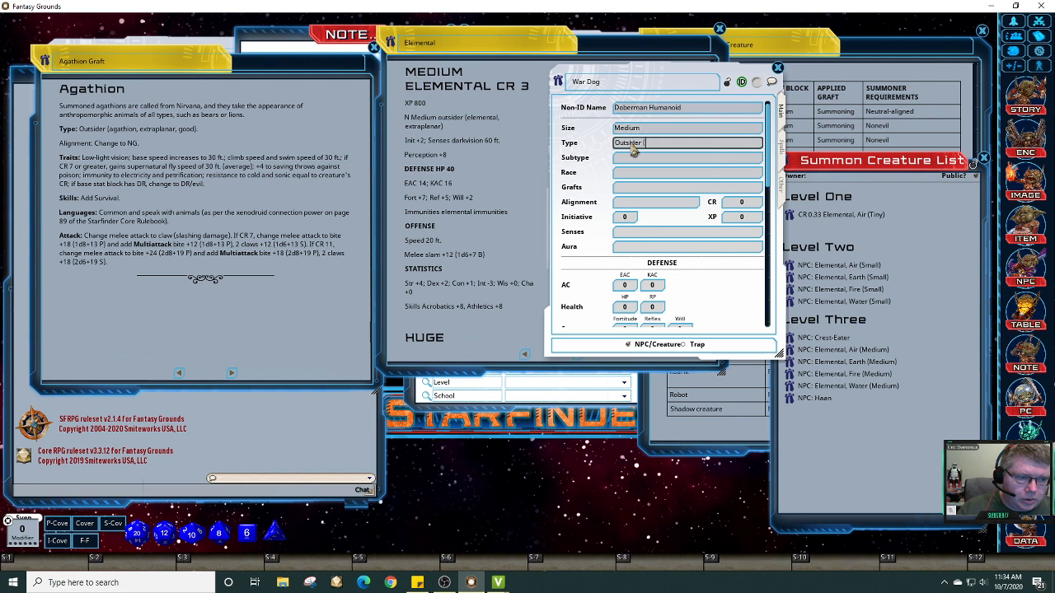
type("(agat")
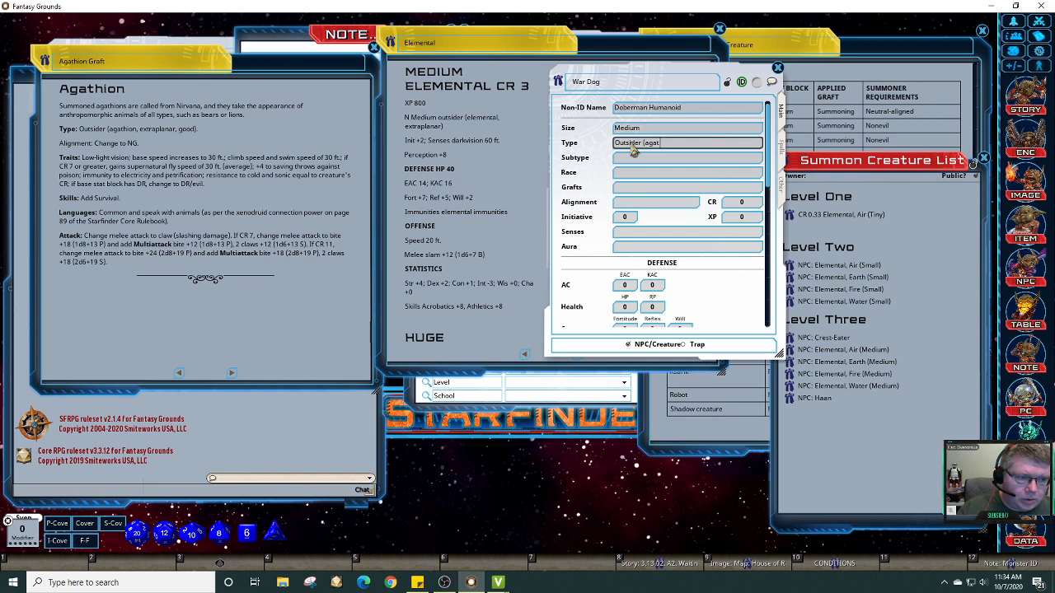
type("hion, extraplanar, good)")
key("Tab")
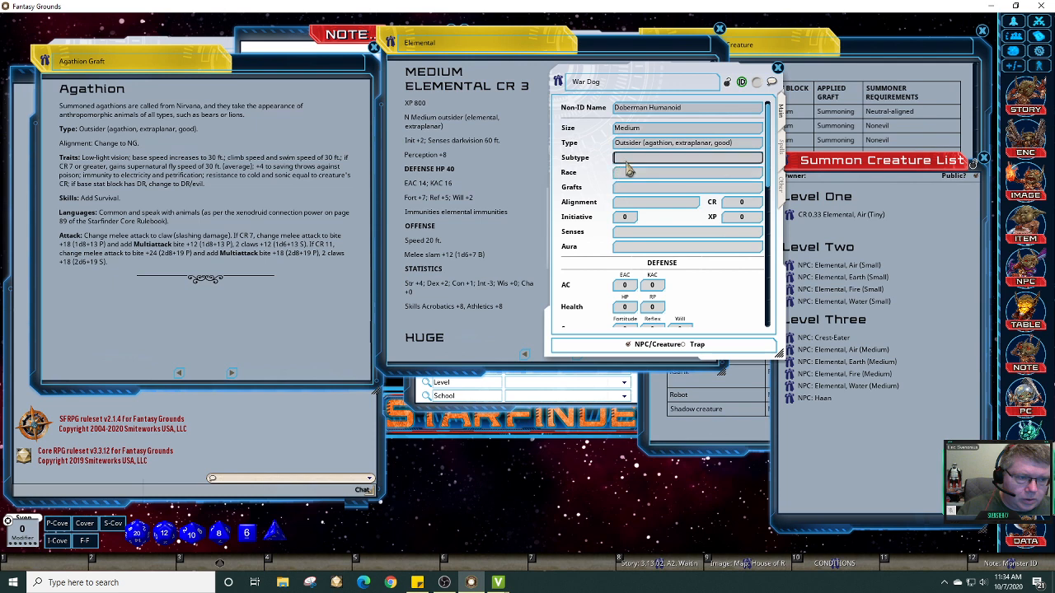
Step: Transfer "agathion, extraplanar, good" from the War Dog's Type to its Subtype, leaving only Outsider as the Type
left_click(728, 147)
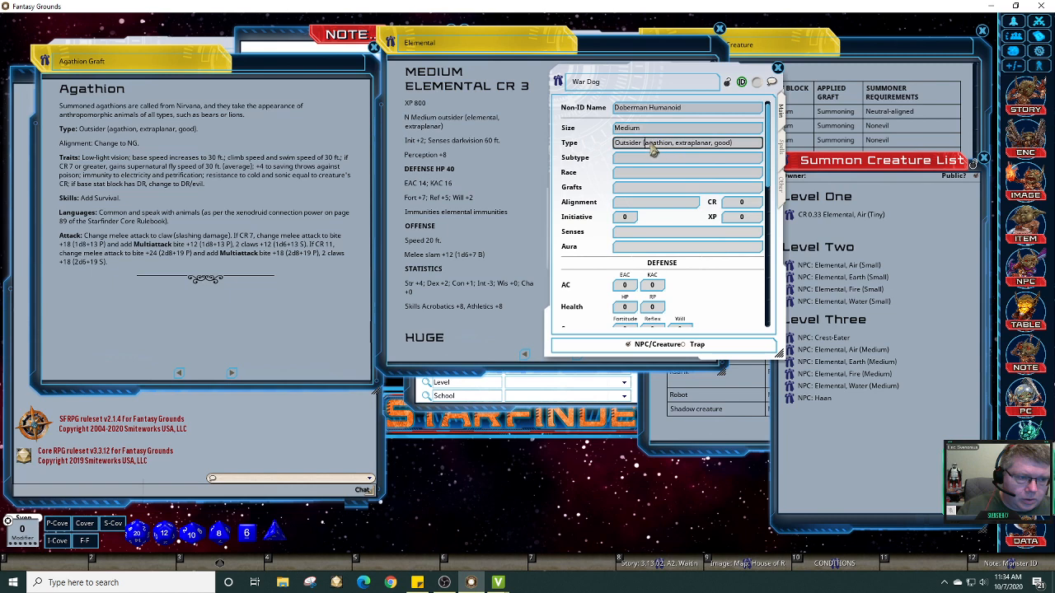
key("shift+Right")
key("shift+Right")
key("shift+Right")
key("shift+Right")
key("shift+Right")
key("shift+Right")
key("shift+Right")
key("shift+Right")
key("shift+Right")
key("shift+Right")
key("shift+Right")
key("shift+Right")
key("shift+Right")
key("shift+Right")
key("shift+Right")
key("shift+Right")
key("shift+Right")
key("shift+Right")
key("shift+Right")
key("shift+Right")
key("shift+Right")
key("shift+Right")
key("shift+Right")
key("shift+Right")
key("ctrl+c")
key("BackSpace")
left_click(663, 158)
key("ctrl+v")
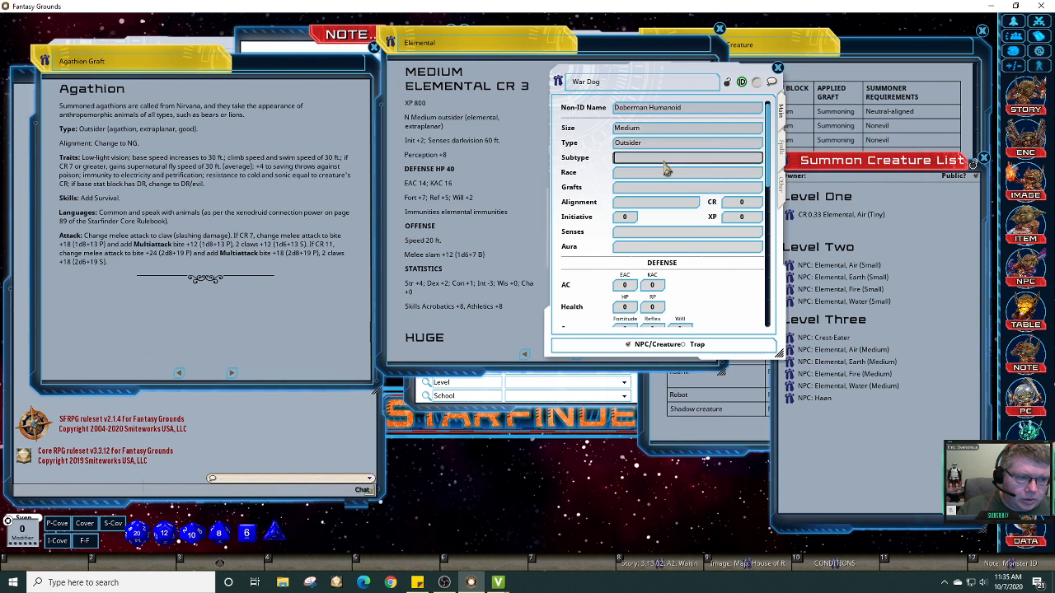
left_click(661, 172)
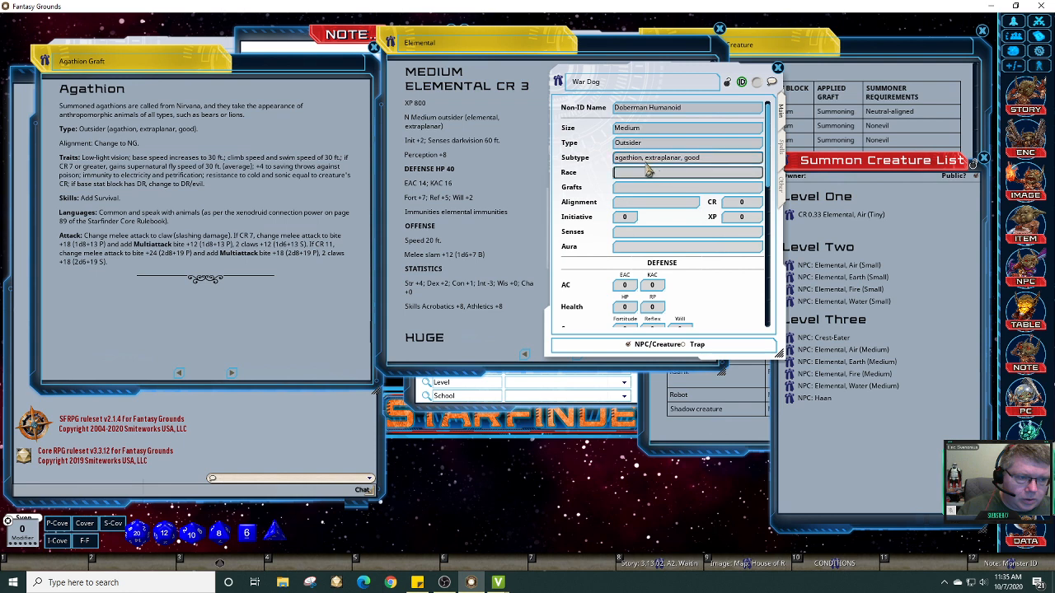
Step: Enter Agathion as the War Dog's Race and Grafts, and set its Alignment to NG
type("Agathion")
left_click(651, 189)
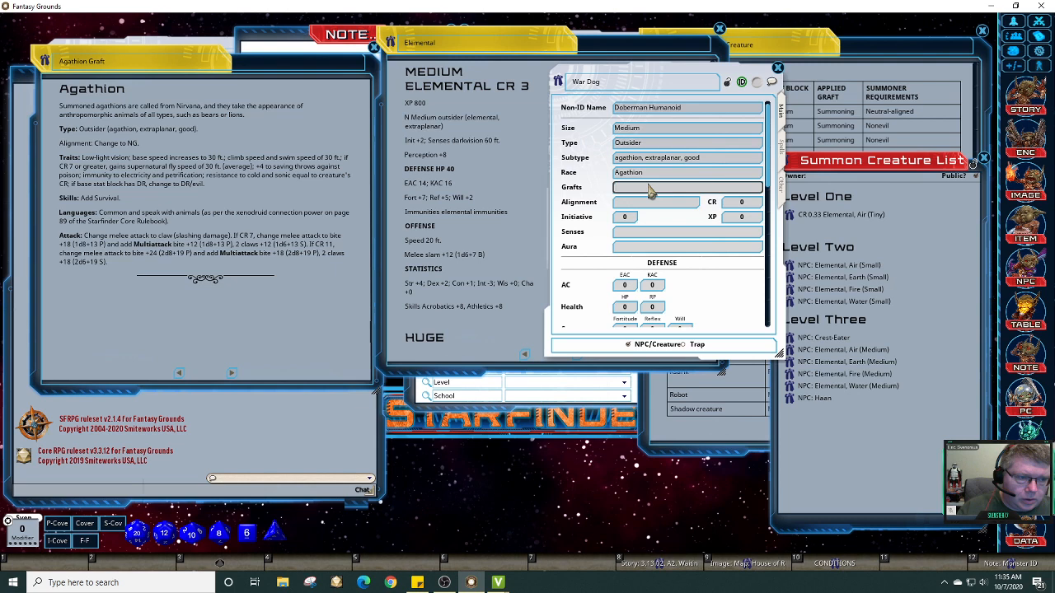
type("Agathion")
left_click(645, 204)
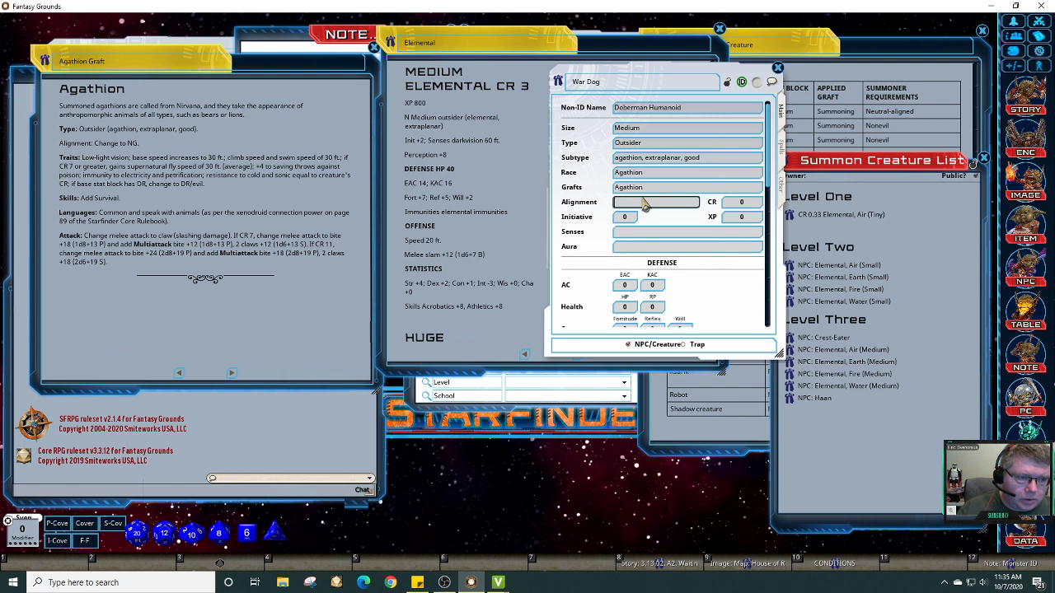
type("NG")
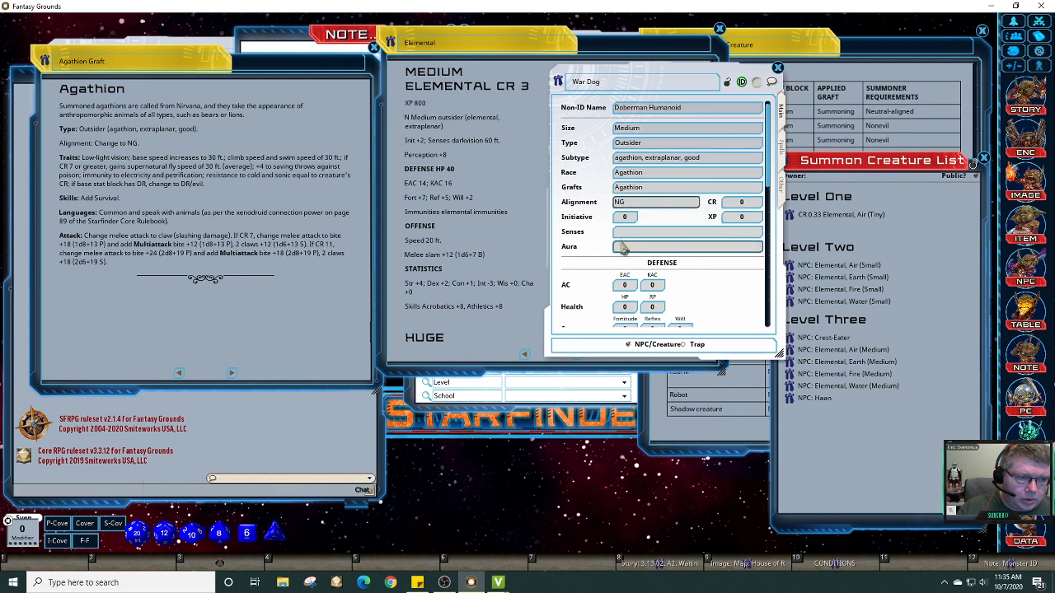
Step: Set the War Dog's CR to 3, Initiative to +2 and XP to 800
key("Tab")
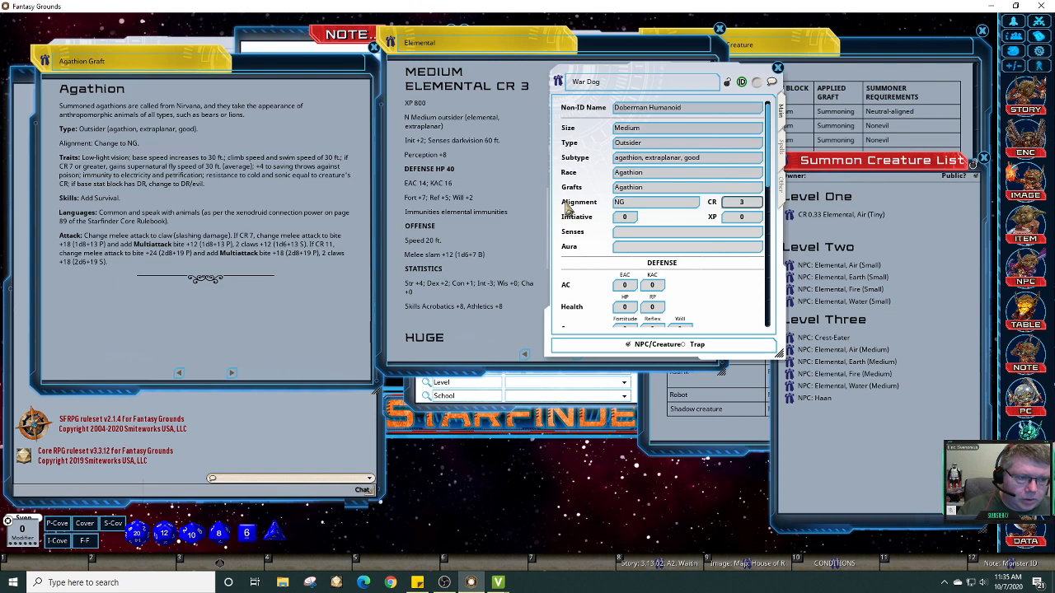
key("Tab")
type("2")
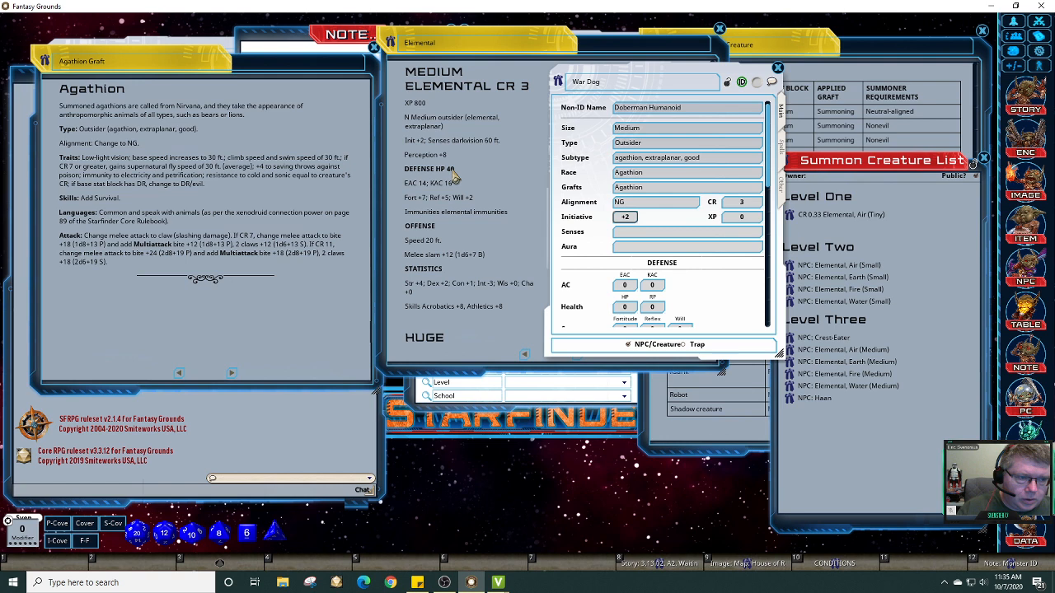
key("Tab")
type("800")
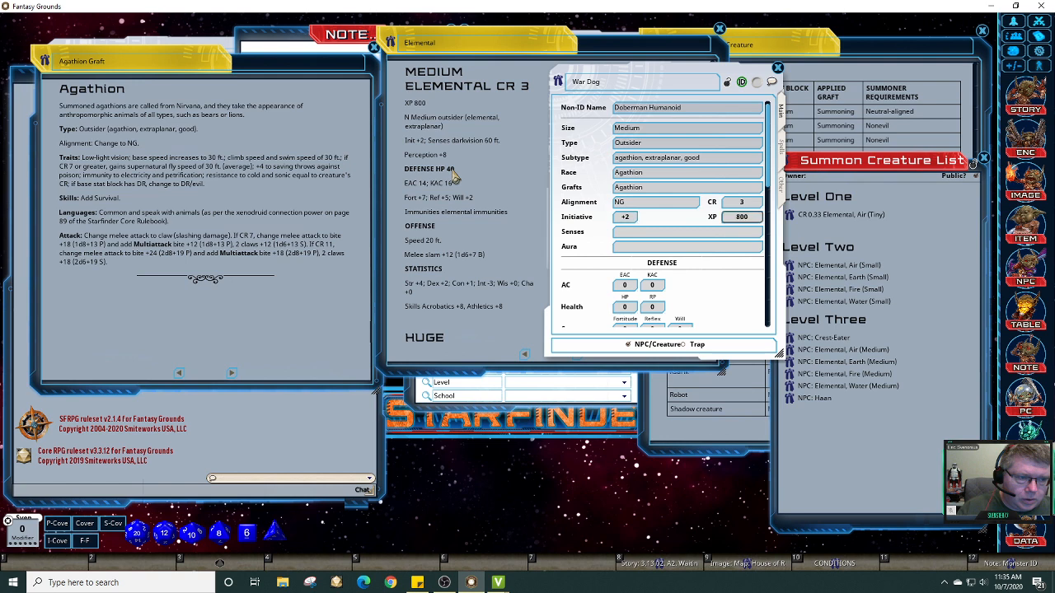
Step: Enter "Low-light vision" as the War Dog's Senses
left_click(644, 235)
type("Low-light vision")
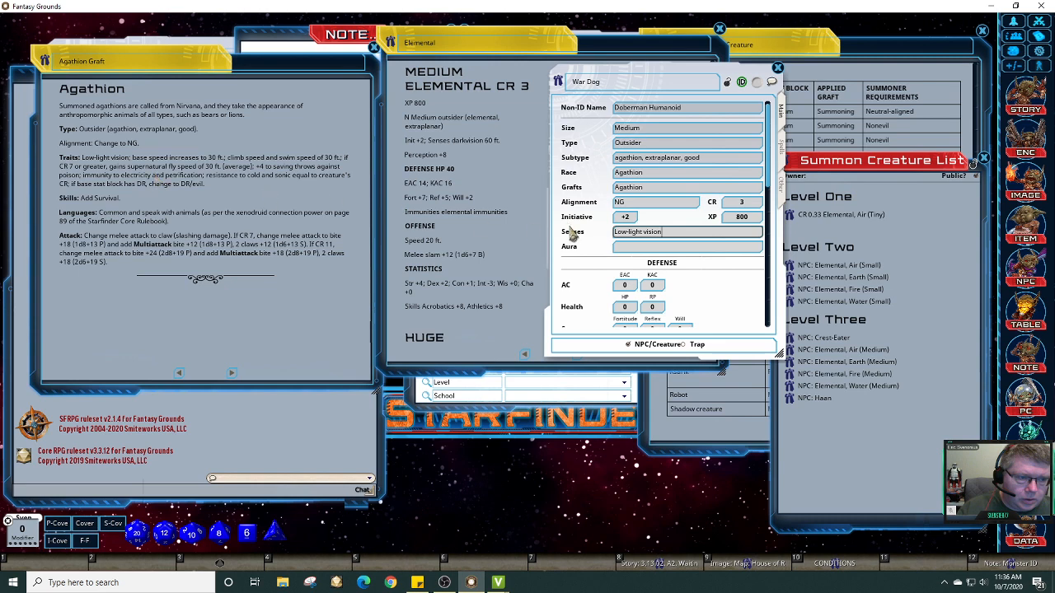
left_click(616, 247)
Step: Set the War Dog's EAC to 14, KAC to 16 and HP to 40
scroll(766, 181, "down", 4)
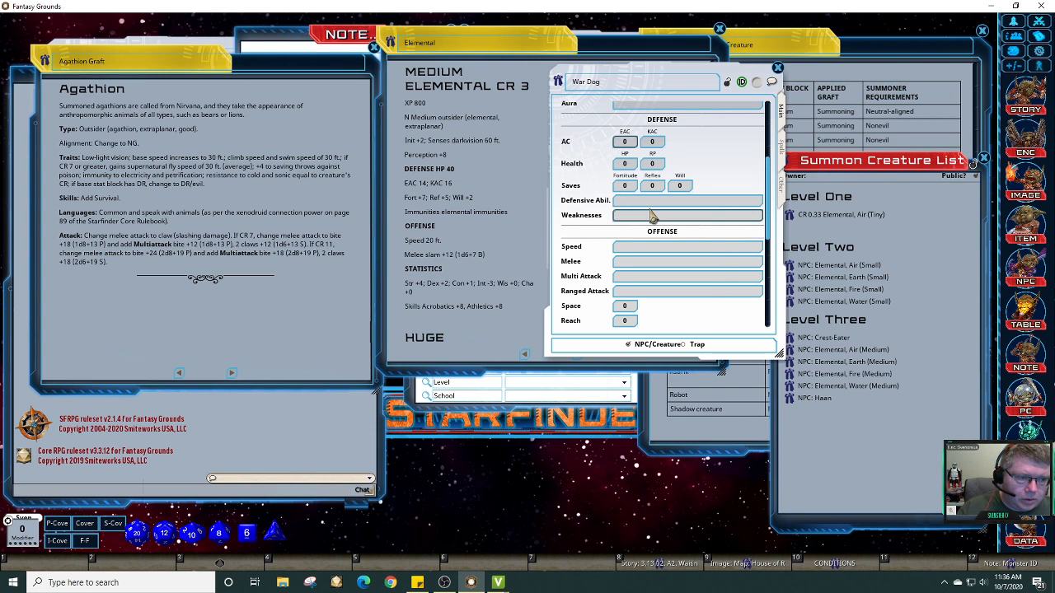
type("14")
key("Tab")
type("16")
key("Tab")
type("40")
key("Tab")
Step: Set the War Dog's saves to Fortitude +7, Reflex +5 and Will +2
key("Tab")
type("7")
key("Tab")
type("5")
key("Tab")
type("2")
key("Tab")
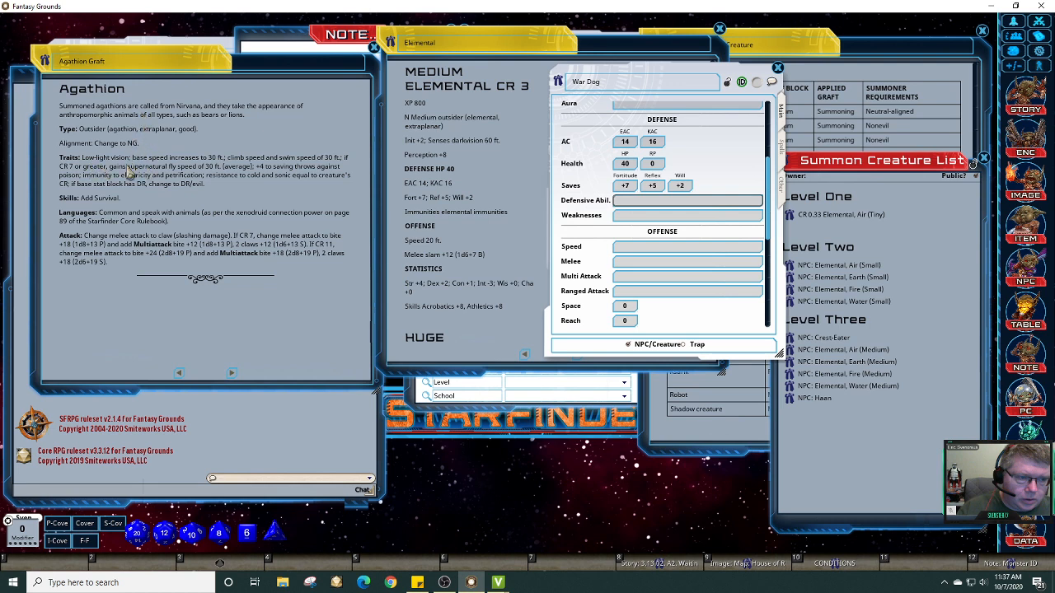
left_click(633, 218)
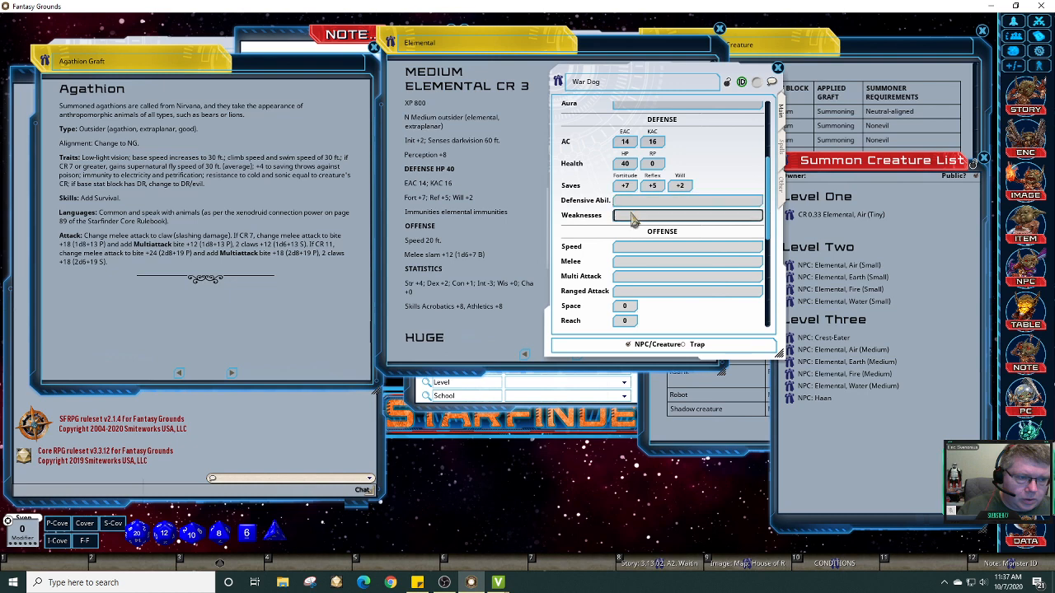
Step: Enter the War Dog's Speed as "30 ft.; 30 ft. climb and swim speed"
left_click(636, 247)
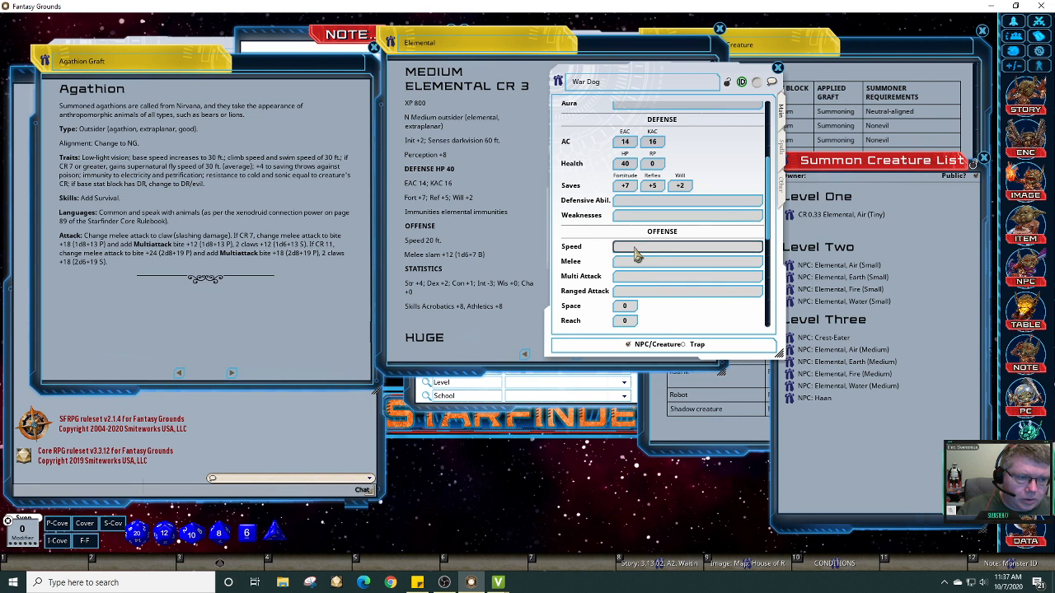
type("30 ft.")
type("; climb ansd")
key("BackSpace")
key("BackSpace")
type("d swim speed")
key("Left")
key("Left")
key("Left")
key("Left")
key("Left")
key("Left")
type("30 ft.")
Step: Enter the War Dog's Melee attack as "claw +12 (1d6+7 S)"
left_click(655, 262)
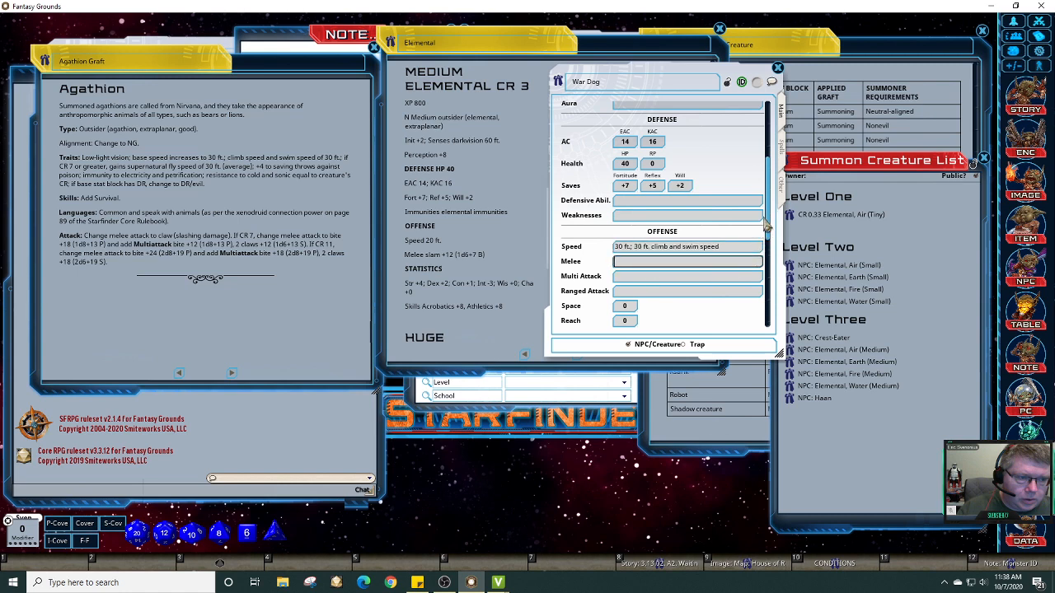
scroll(769, 242, "down", 3)
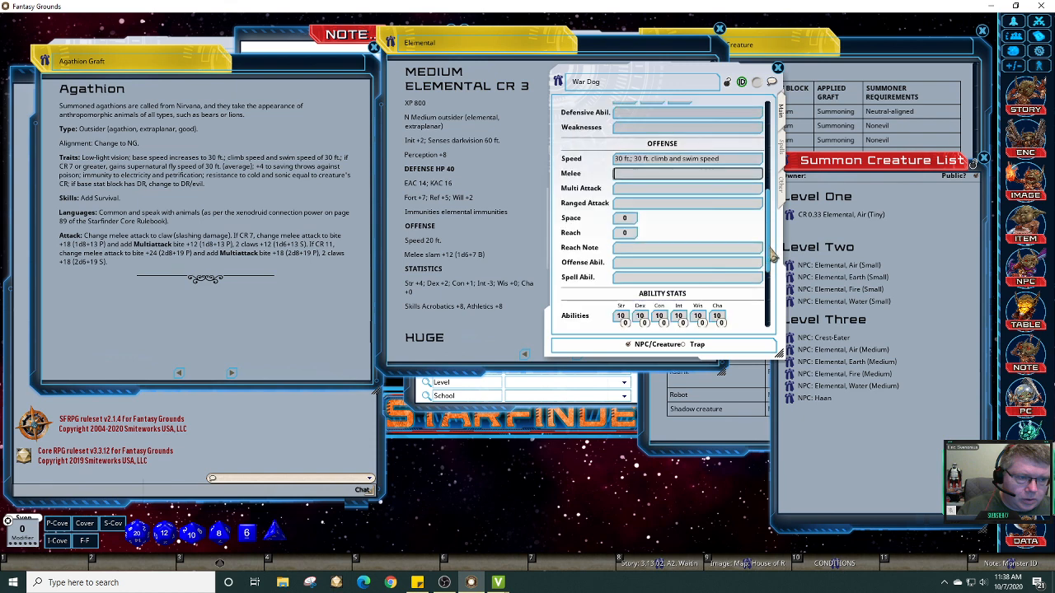
mouse_move(771, 255)
left_mouse_down()
mouse_move(776, 322)
mouse_move(780, 251)
left_mouse_up()
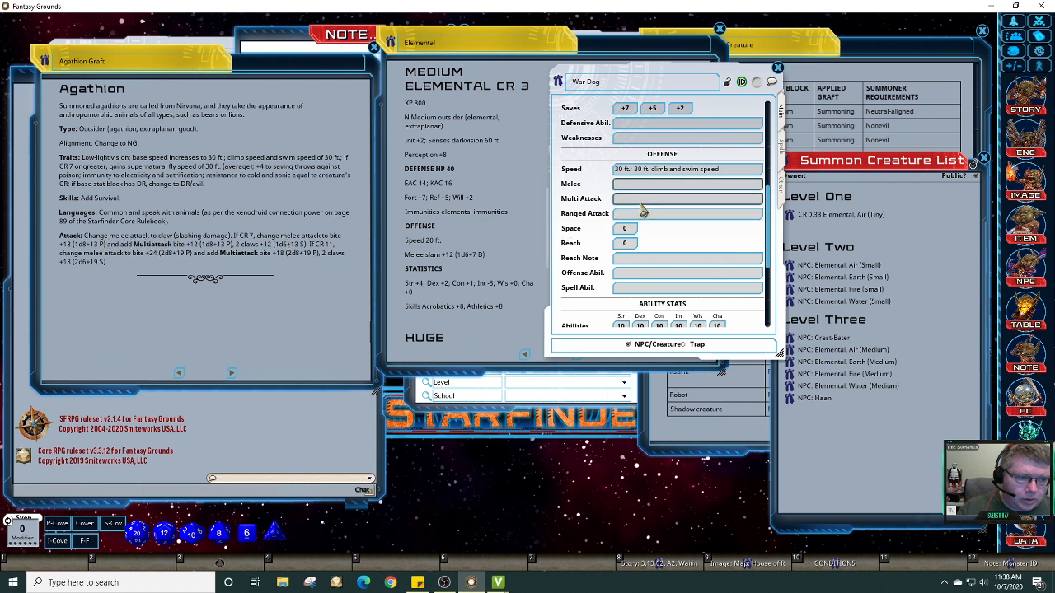
type("claw")
key("shift")
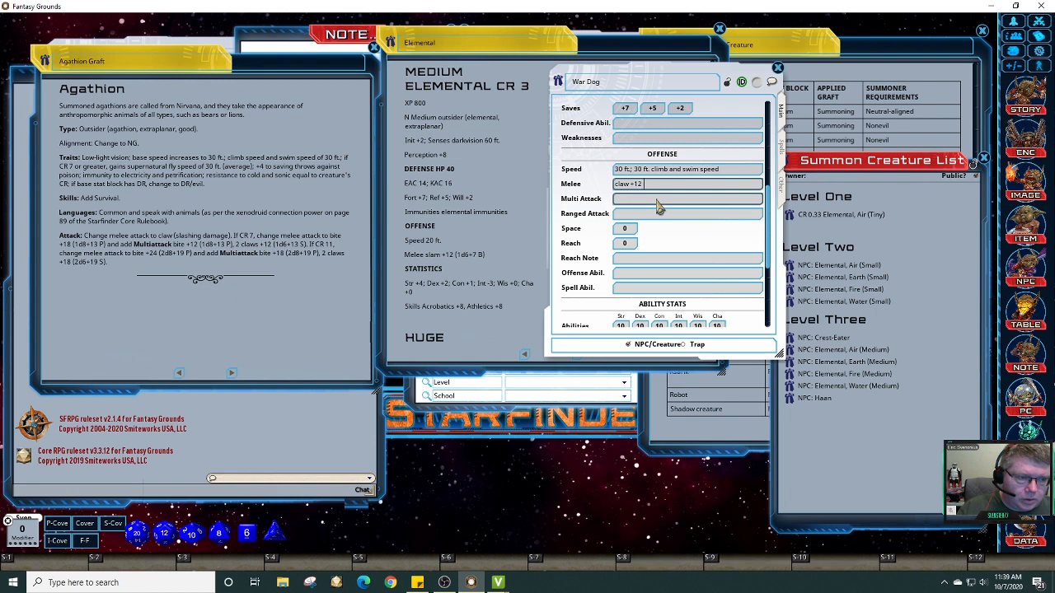
type("(1d6")
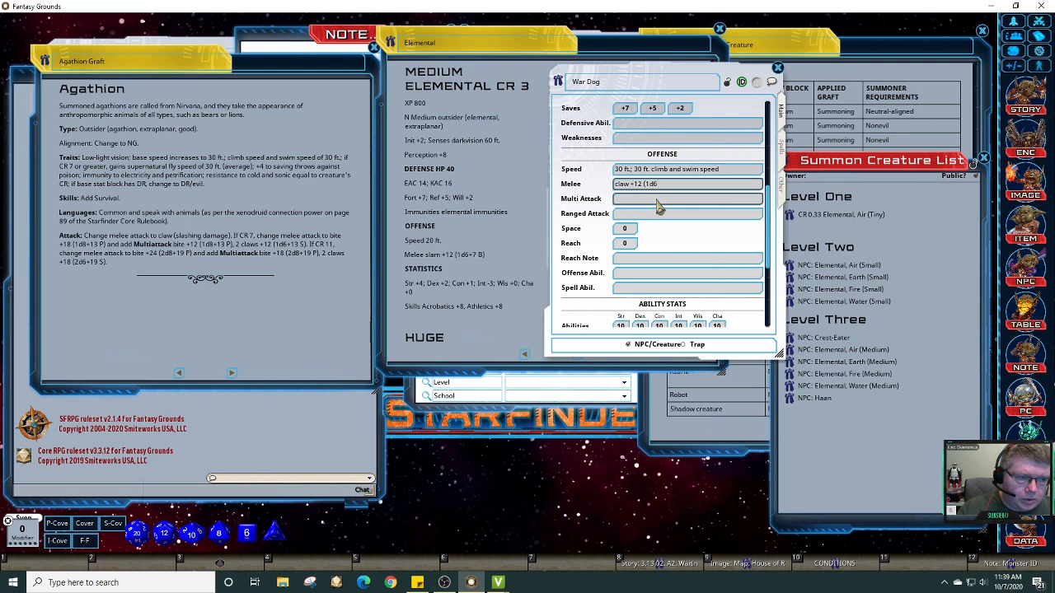
key("shift")
key("BackSpace")
type("7 s)")
key("BackSpace")
type("S)")
left_click(660, 206)
left_click(644, 216)
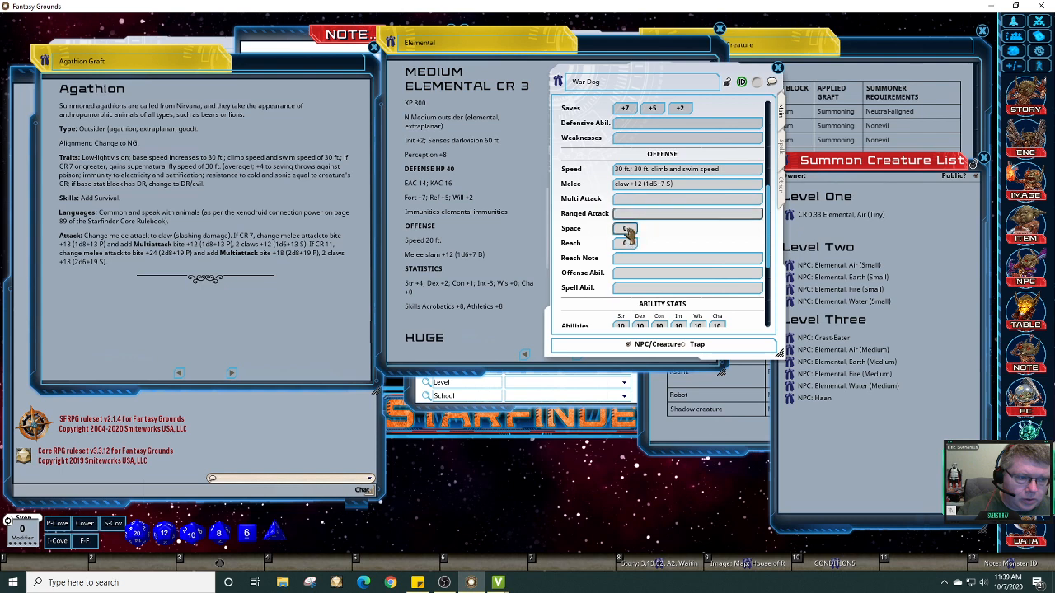
Step: Check the Space and Reach of another Medium creature by viewing the Akata's NPC sheet, and close it
left_click(626, 230)
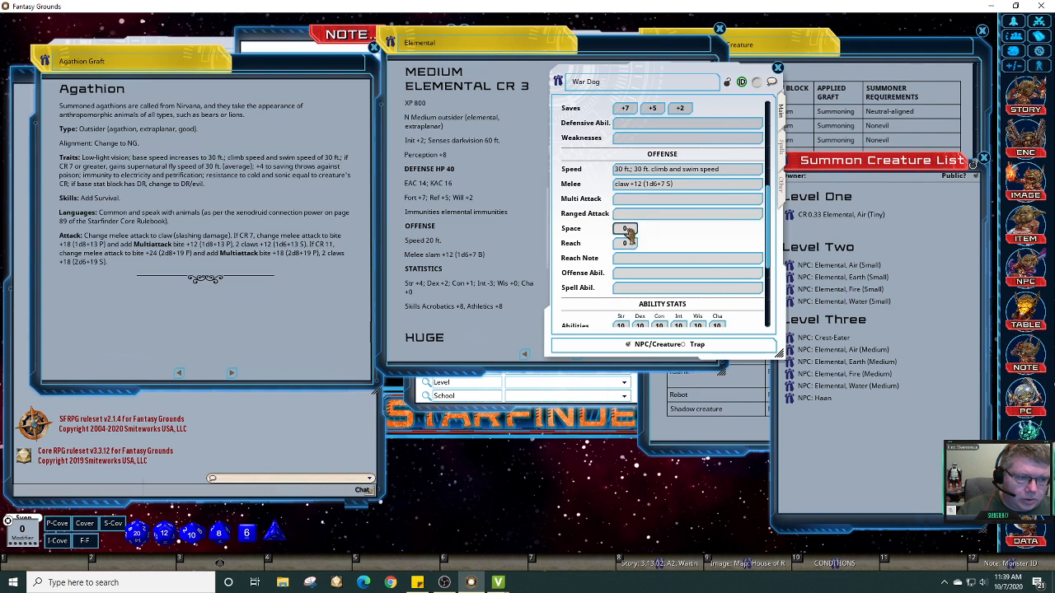
scroll(629, 234, "up", 5)
scroll(631, 239, "up", 5)
mouse_move(551, 43)
left_mouse_down()
mouse_move(556, 94)
mouse_move(526, 91)
mouse_move(517, 80)
mouse_move(542, 37)
left_mouse_up()
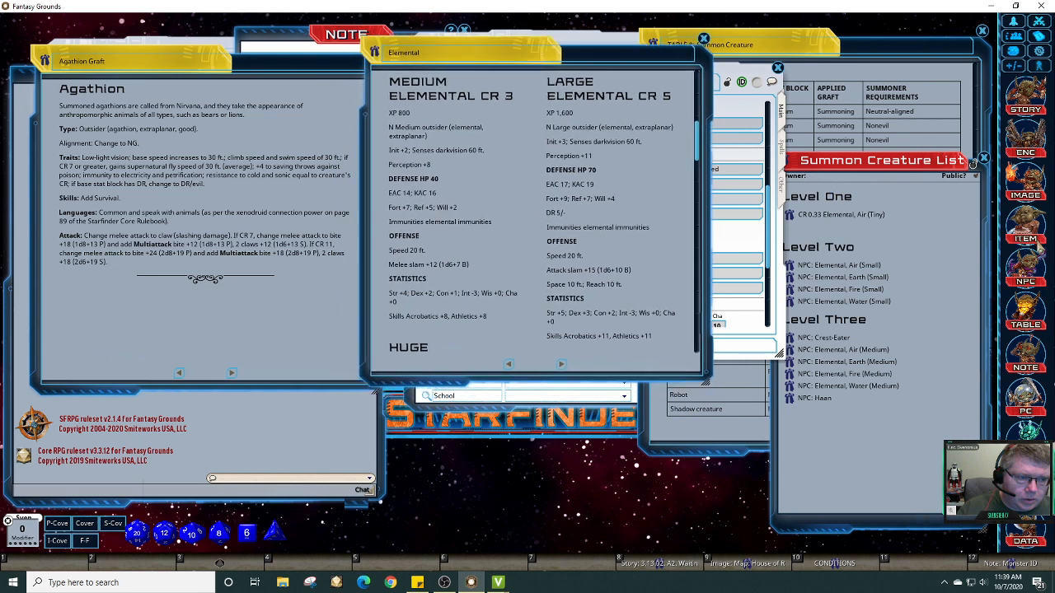
left_click(1026, 270)
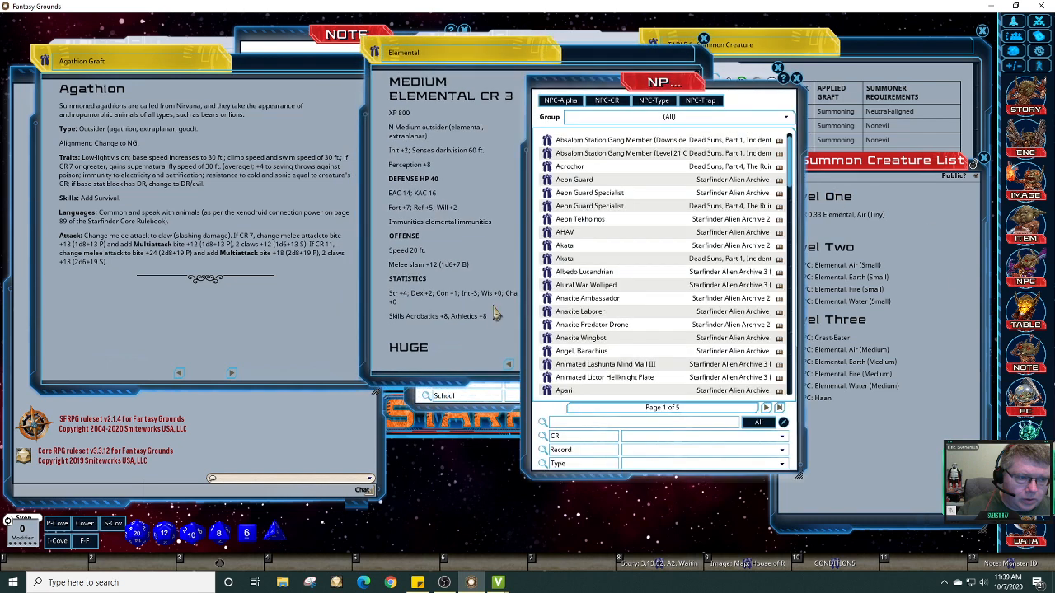
left_click(548, 259)
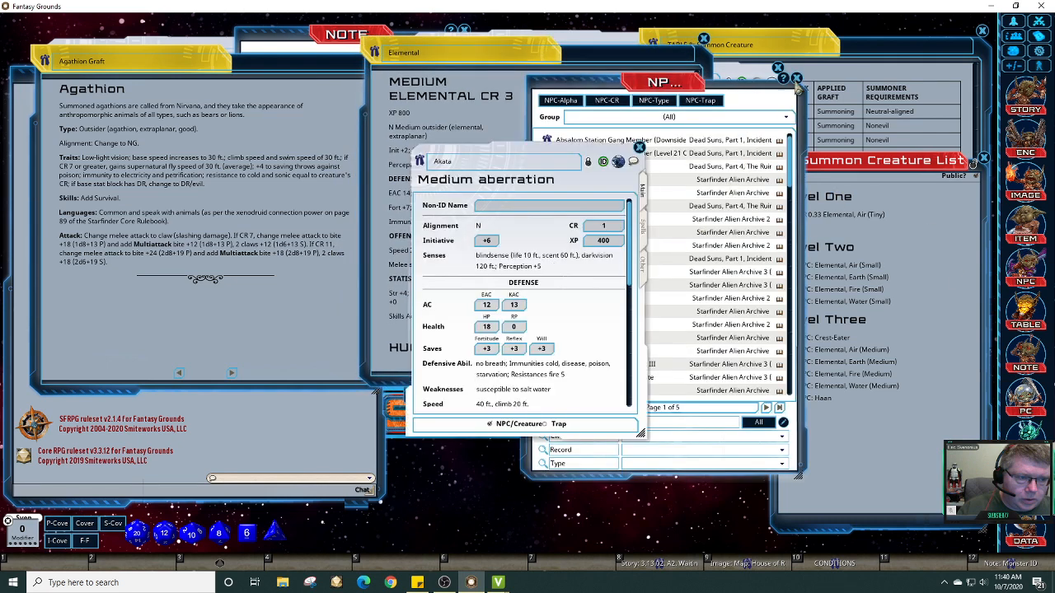
left_click(796, 79)
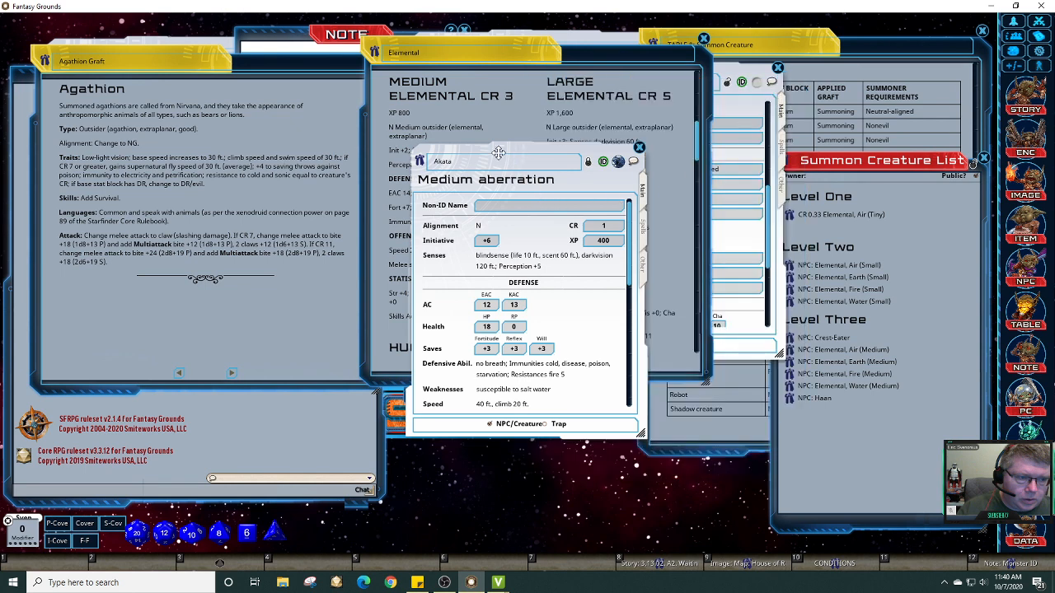
left_click_drag(516, 159, 416, 152)
left_click_drag(532, 239, 544, 288)
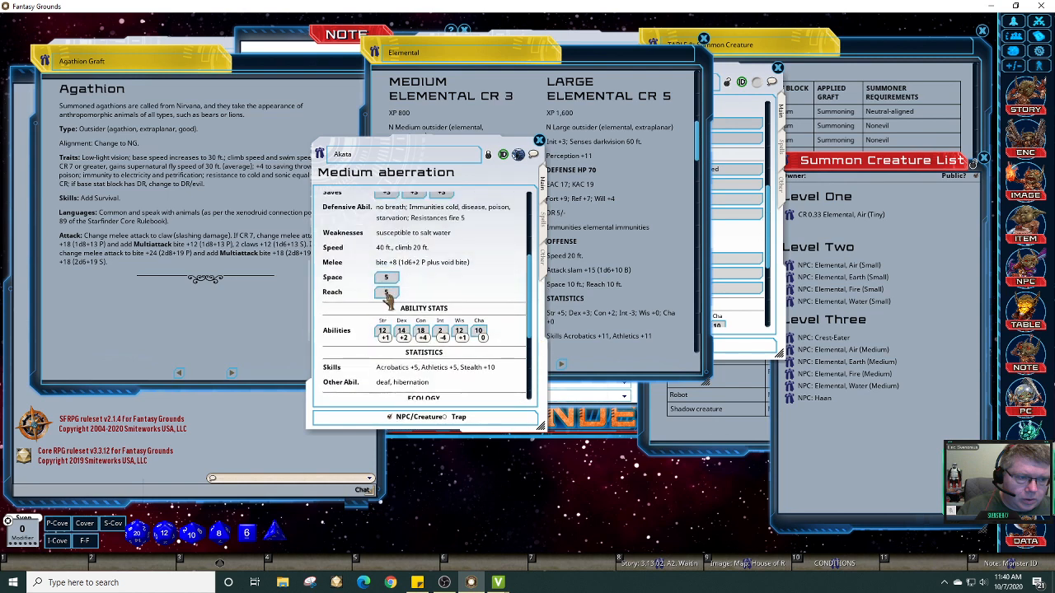
left_click(539, 140)
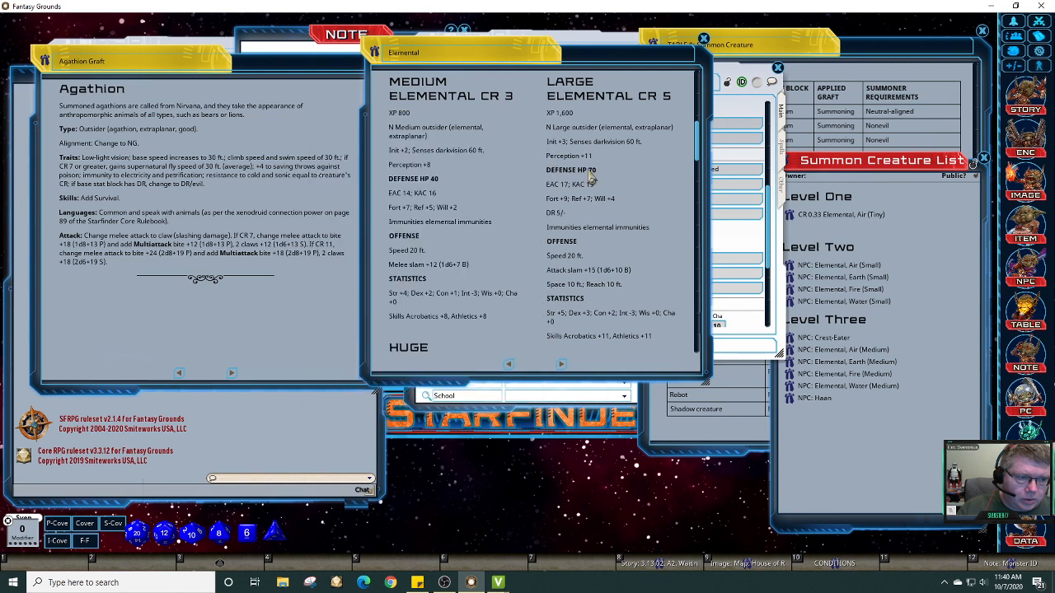
Step: Set the War Dog's Space and Reach to 5, and move its sheet clear of the Elemental's upper stats
left_click(738, 116)
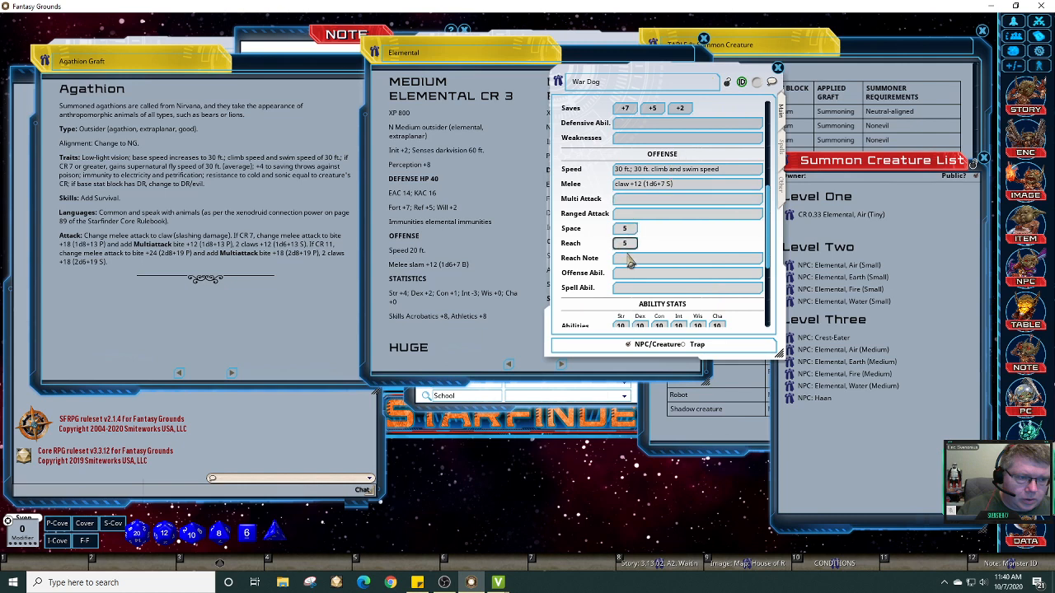
left_click_drag(692, 82, 684, 204)
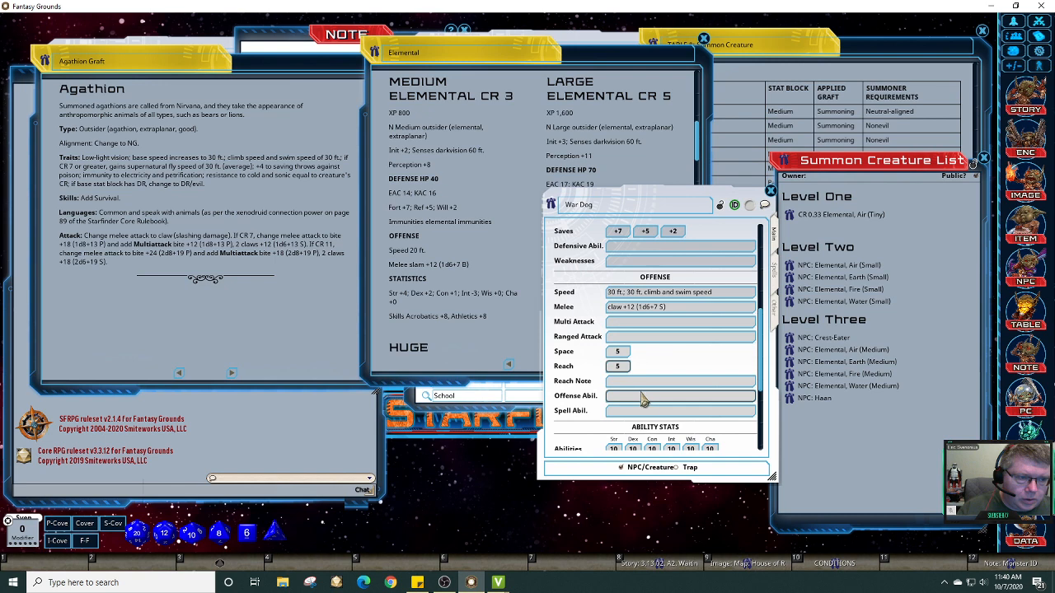
Step: Set the War Dog's ability scores to Str 16, Dex 14, Con 12 and Cha 12
left_click_drag(764, 346, 775, 410)
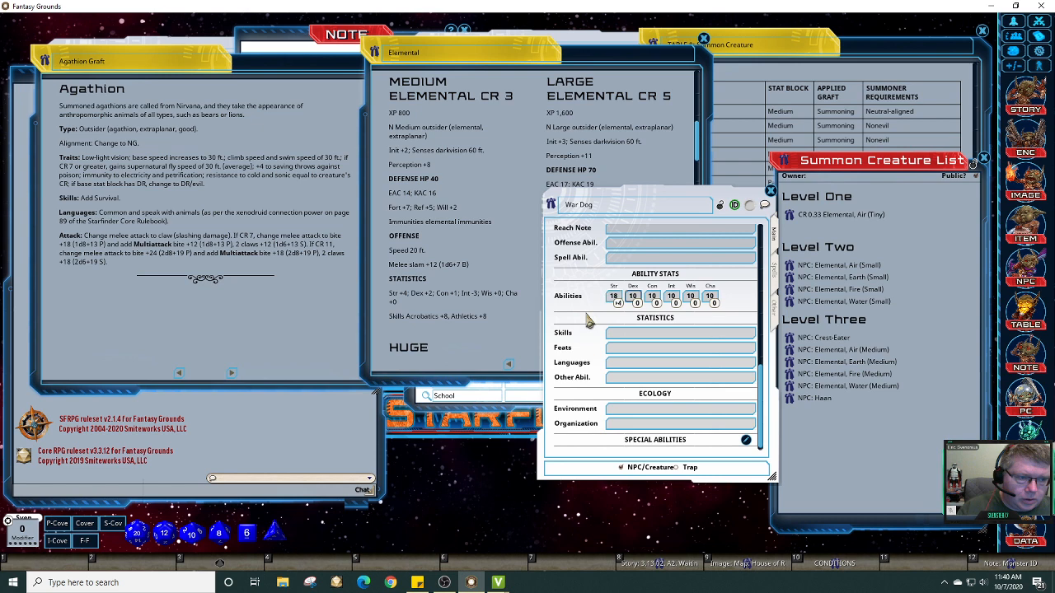
type("16")
key("BackSpace")
key("Tab")
key("Tab")
key("Tab")
key("Tab")
type("16")
Step: Enter "Acrobatics 8, Athletics 8" as the War Dog's Skills, removing the unwanted third skill entry
left_click(623, 338)
type("Acrobat")
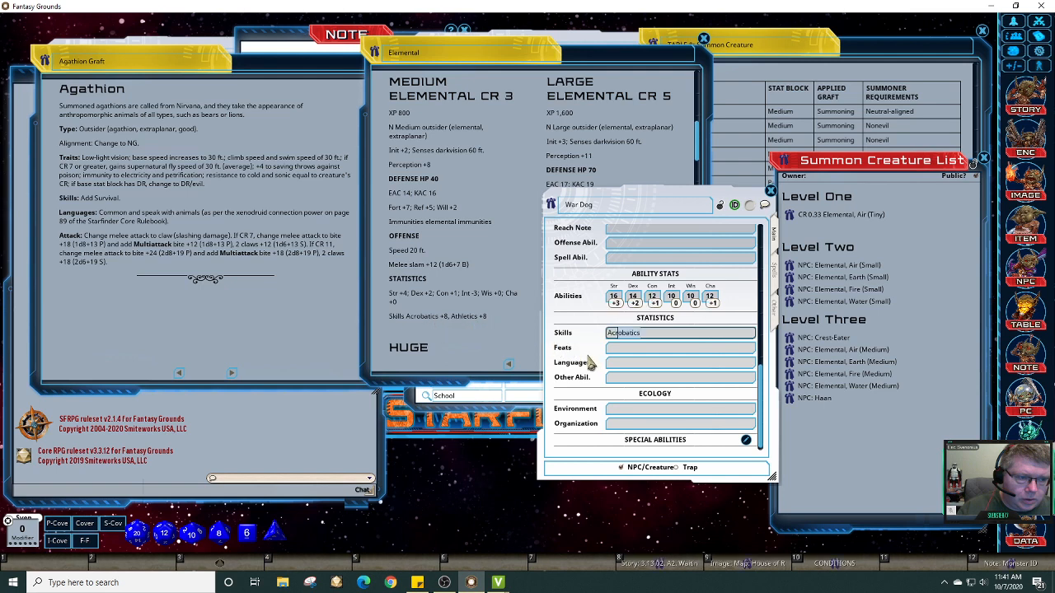
type("ics 8, Athletics")
type("8, P")
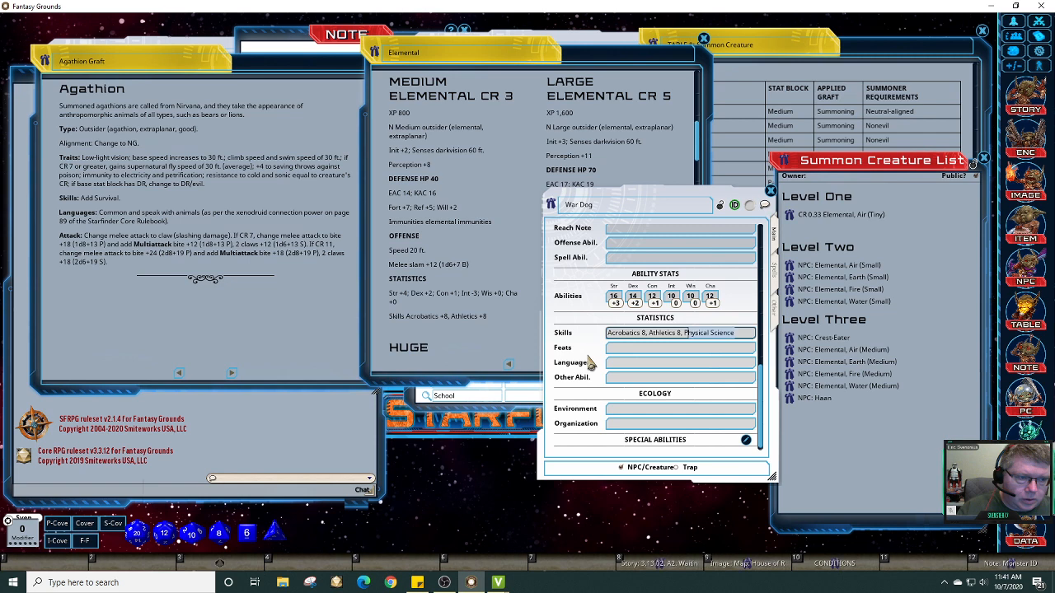
type("e")
key("BackSpace")
key("BackSpace")
key("BackSpace")
key("BackSpace")
key("BackSpace")
key("BackSpace")
type("8")
Step: Add plus signs to both skill bonuses so the Skills entry reads "Acrobatics +8, Athletics +8"
key("Left")
key("Left")
key("Left")
key("Left")
key("Left")
key("Left")
key("Left")
key("Left")
key("Left")
key("Left")
key("Left")
key("Left")
key("Left")
key("Left")
type("+")
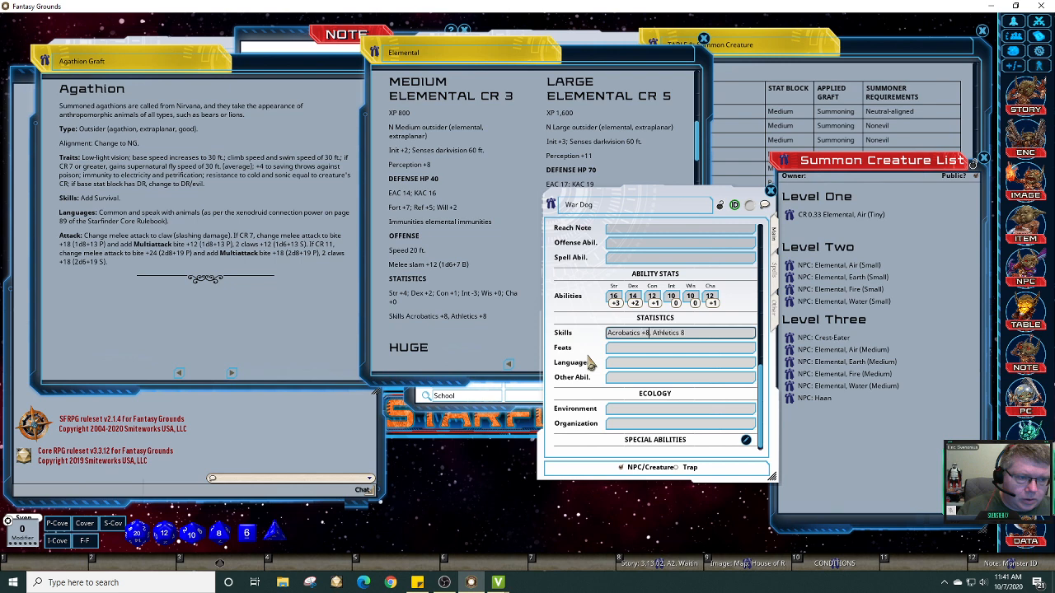
key("Right")
key("Right")
key("Right")
key("Right")
left_click(679, 334)
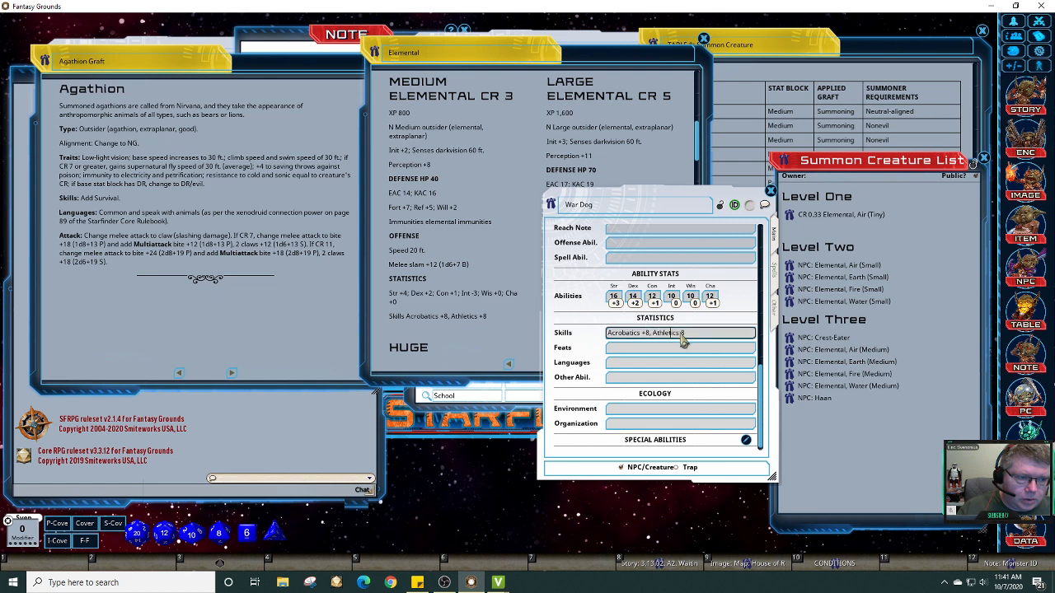
type("+")
Step: Enter "Common, Speak with Animals" as the War Dog's Languages
left_click(668, 368)
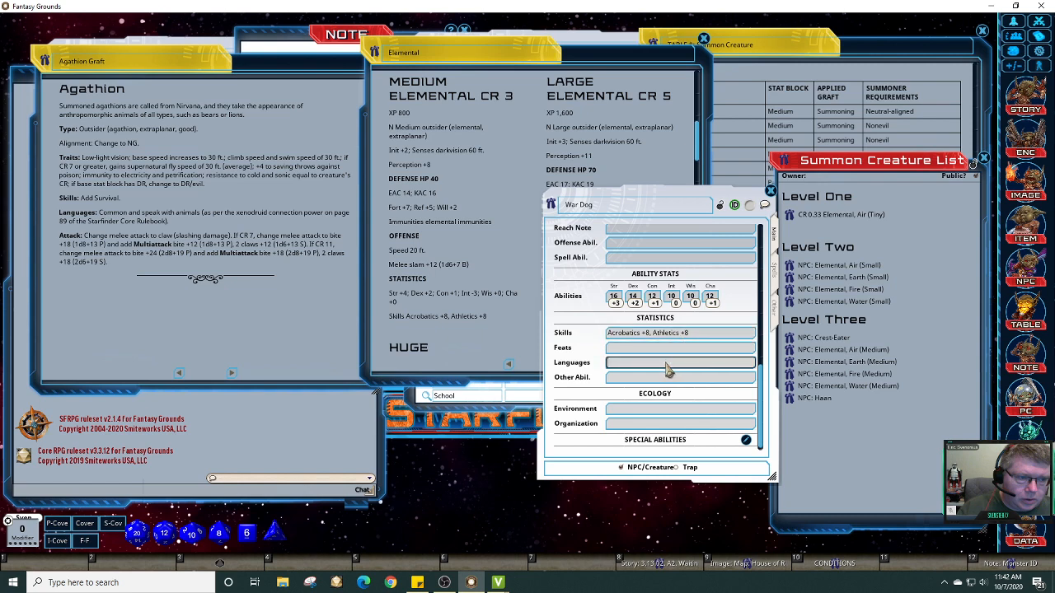
type("Common, Speak with Animals")
key("Tab")
key("shift+Tab")
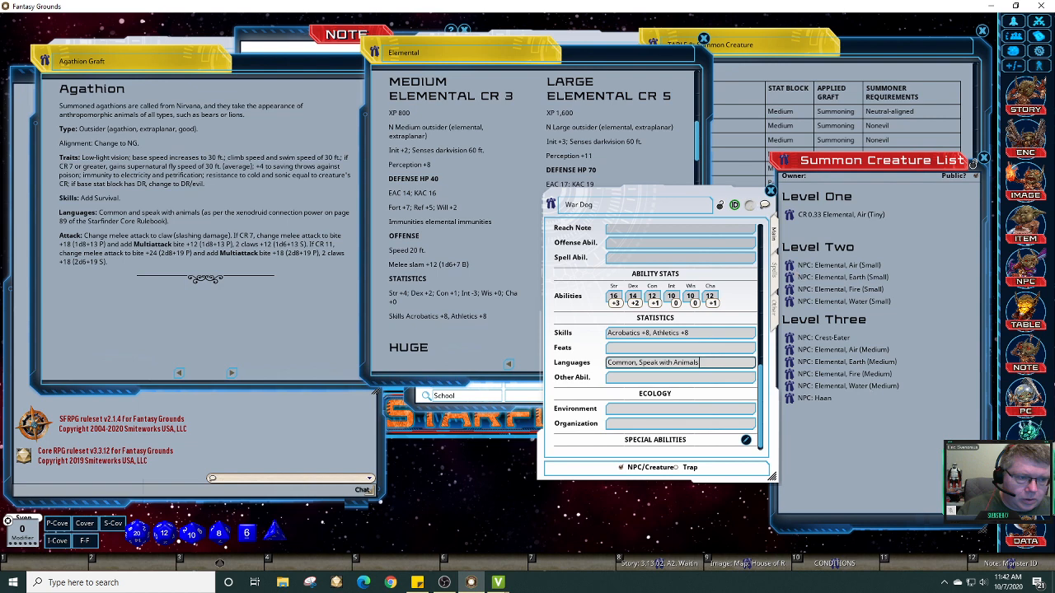
Step: Open the token assets beside the War Dog sheet and browse the FGU Darkwoulfe token folder
left_click(1037, 436)
left_click_drag(969, 58, 471, 53)
left_click_drag(513, 128, 522, 324)
scroll(507, 190, "up", 5)
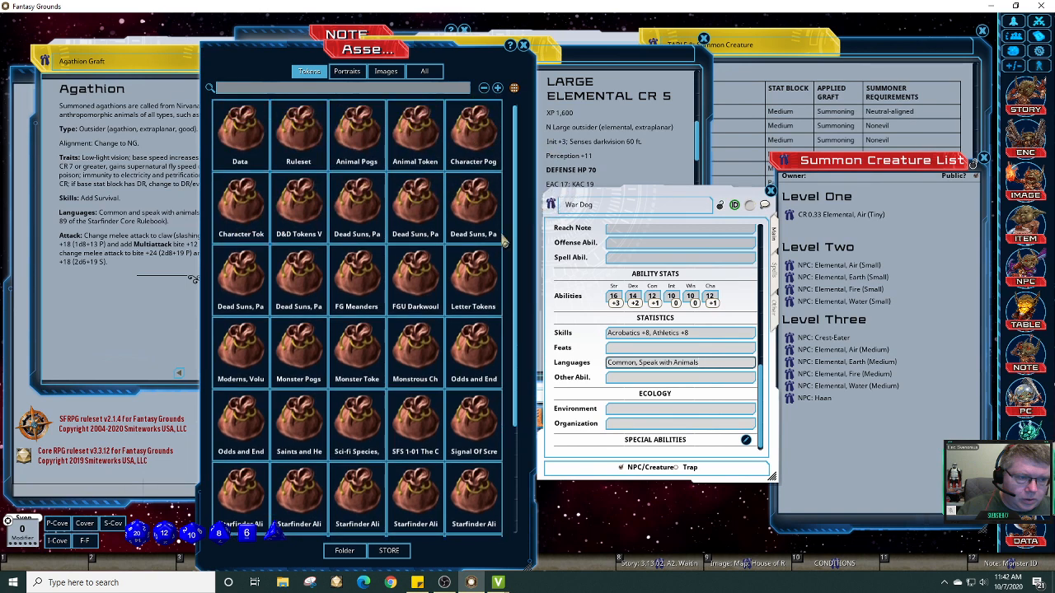
left_click(426, 277)
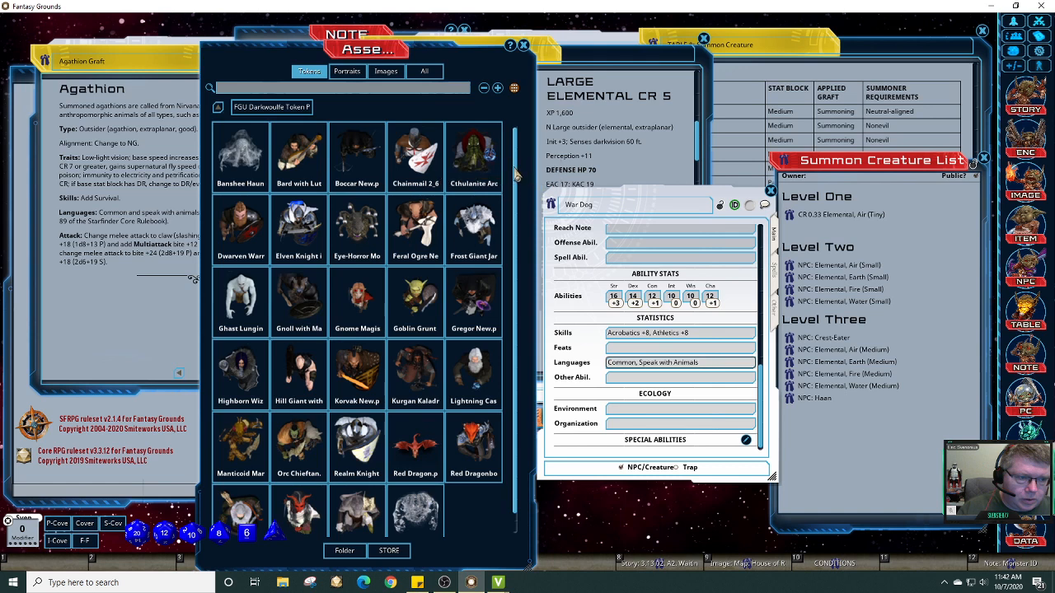
Step: Leave the FGU Darkwoulfe token folder and search all token assets for "dog"
scroll(517, 206, "down", 1)
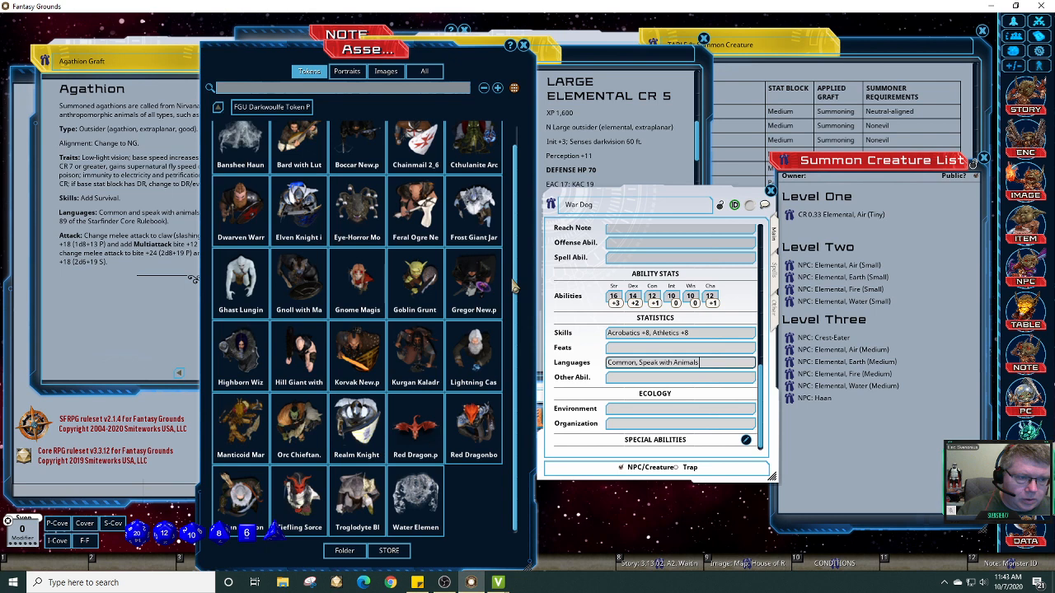
scroll(519, 188, "up", 1)
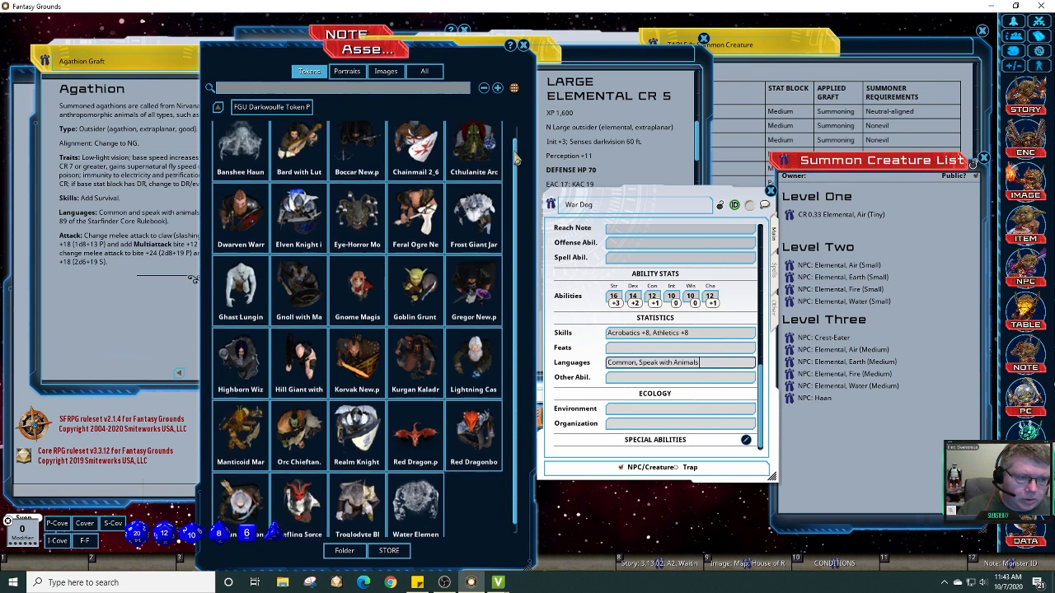
scroll(520, 183, "up", 1)
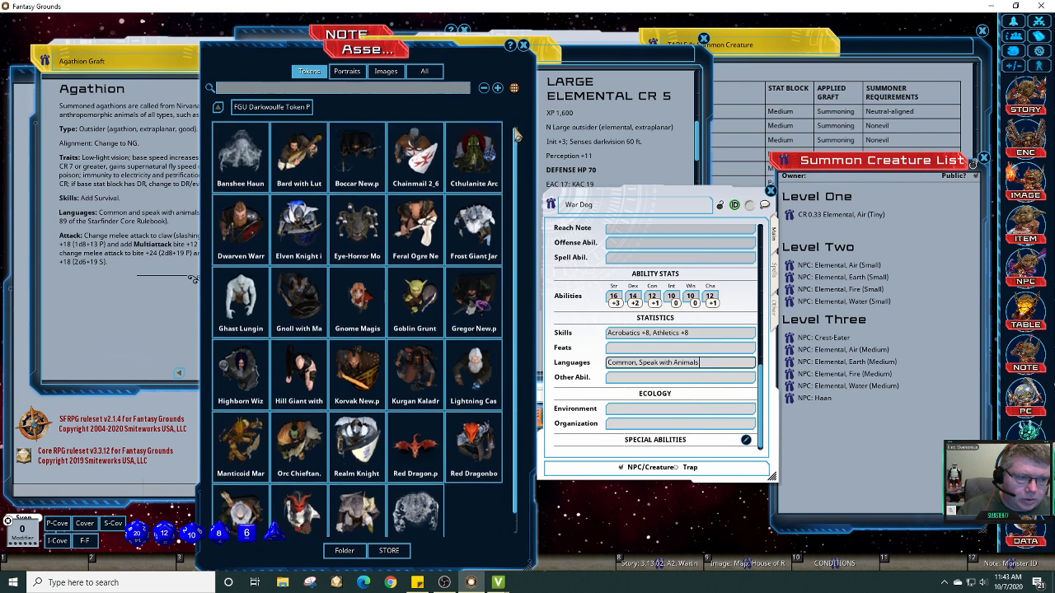
left_click(218, 109)
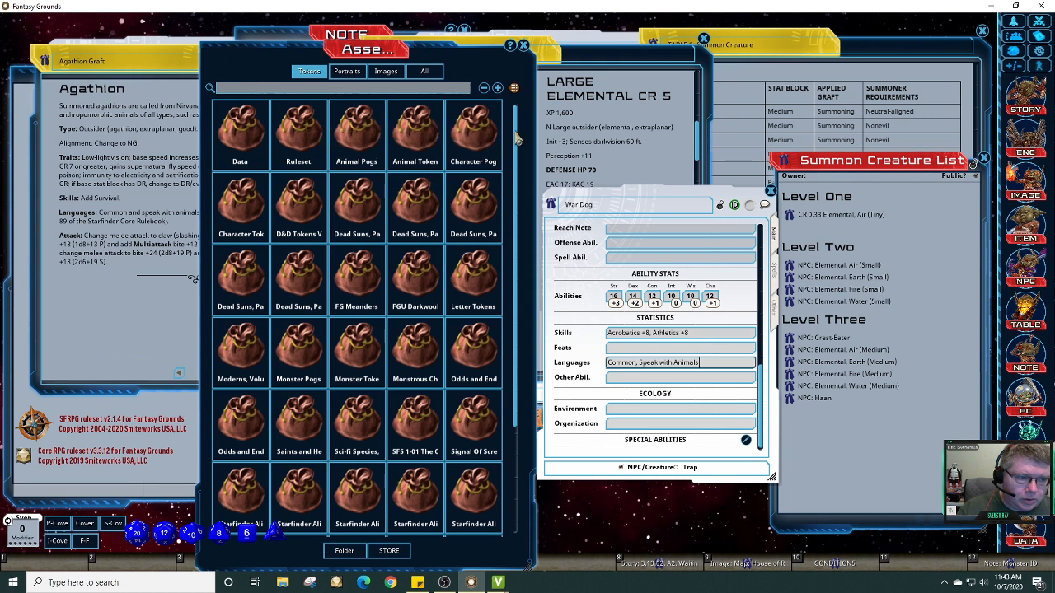
left_click_drag(520, 142, 528, 250)
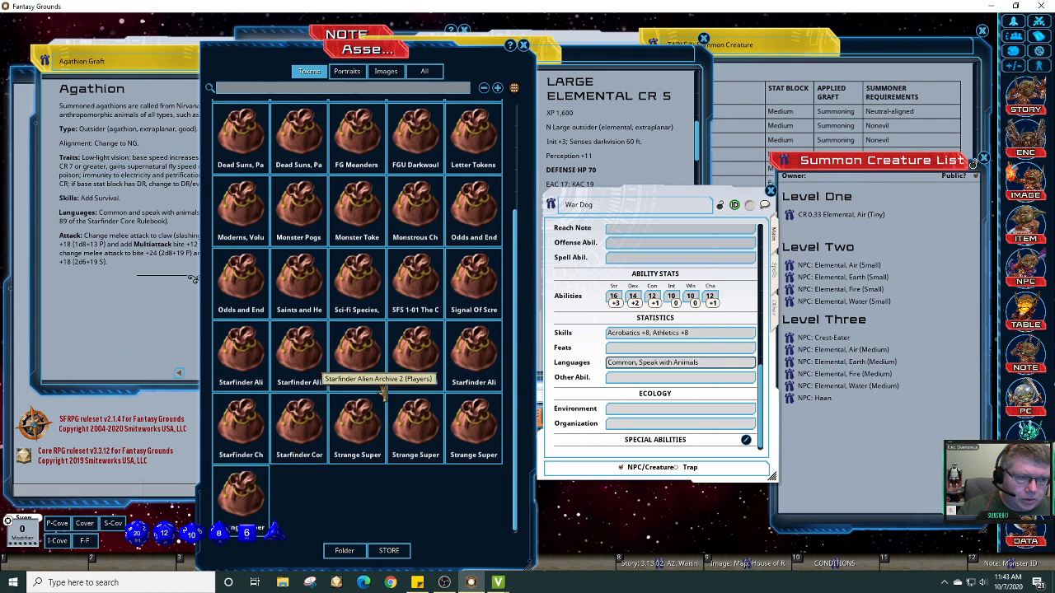
left_click(281, 92)
type("dog")
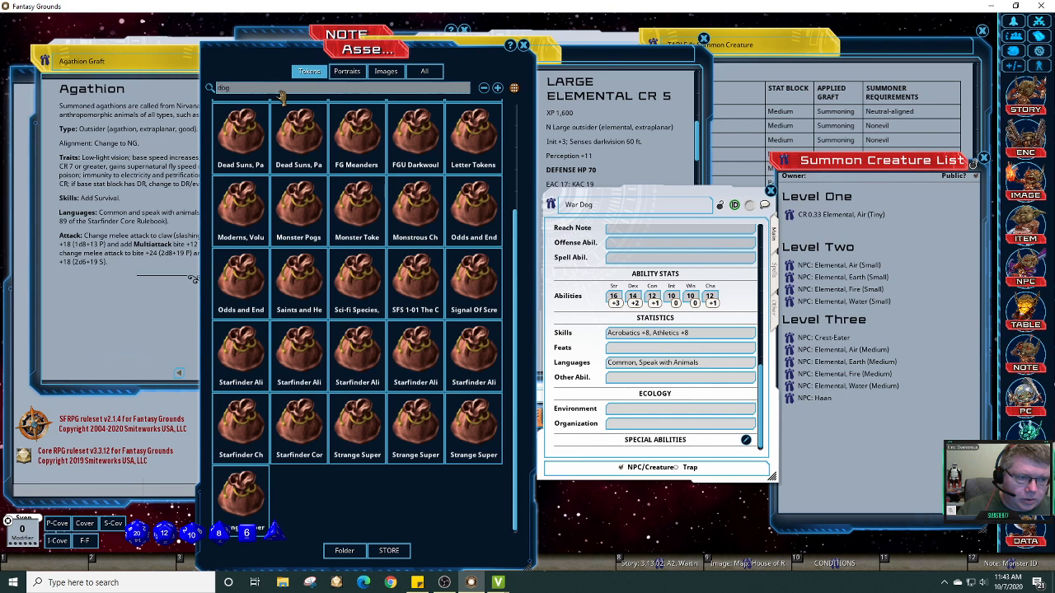
key("Return")
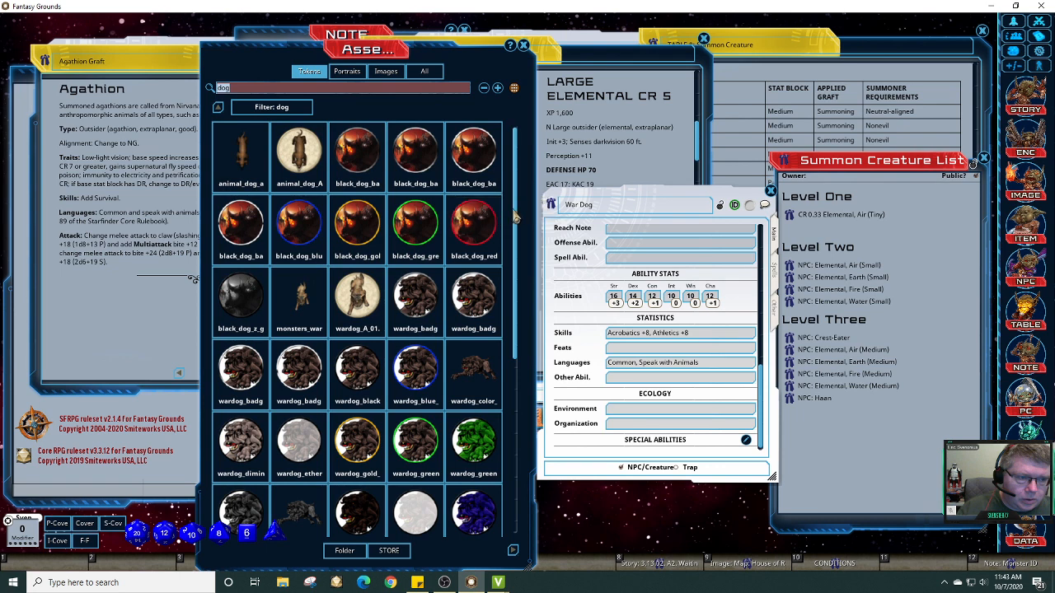
Step: Move the token assets window clear of the War Dog's token slot and assign wardog_greyscale_full.png as its token
left_click_drag(517, 218, 547, 168)
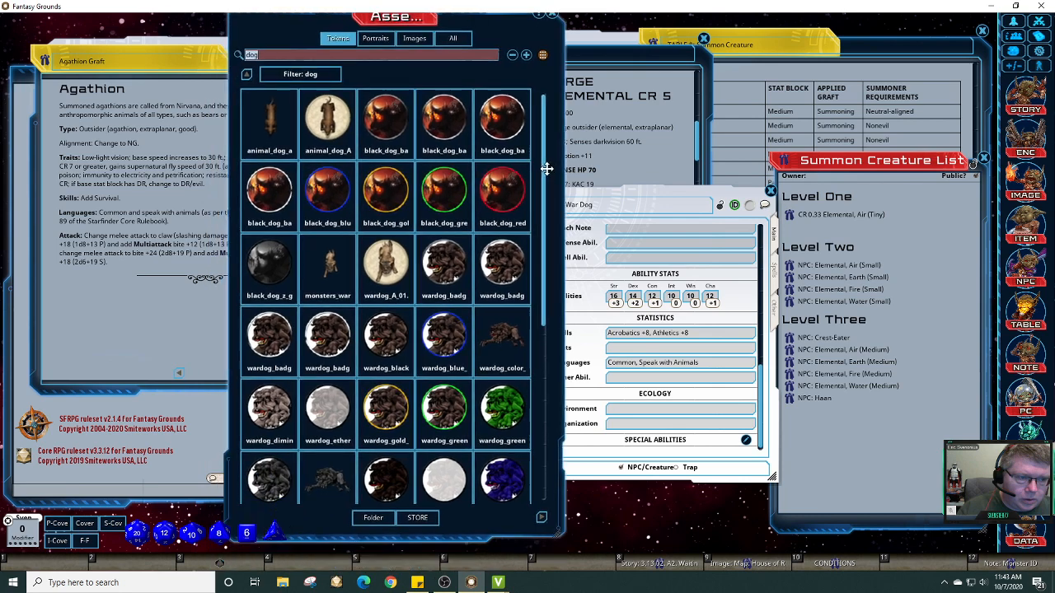
scroll(544, 247, "down", 3)
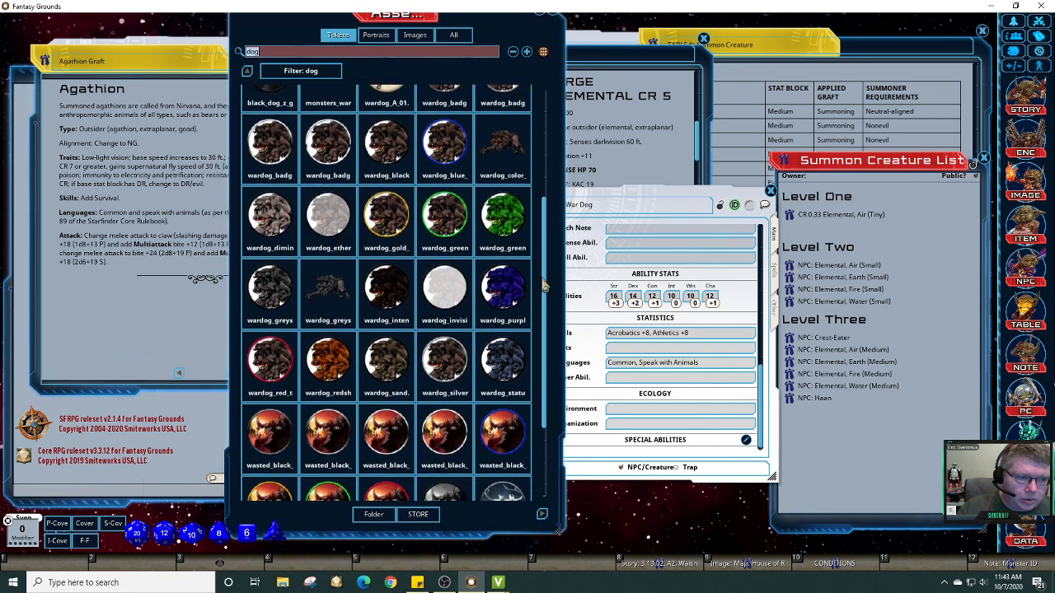
scroll(542, 330, "down", 2)
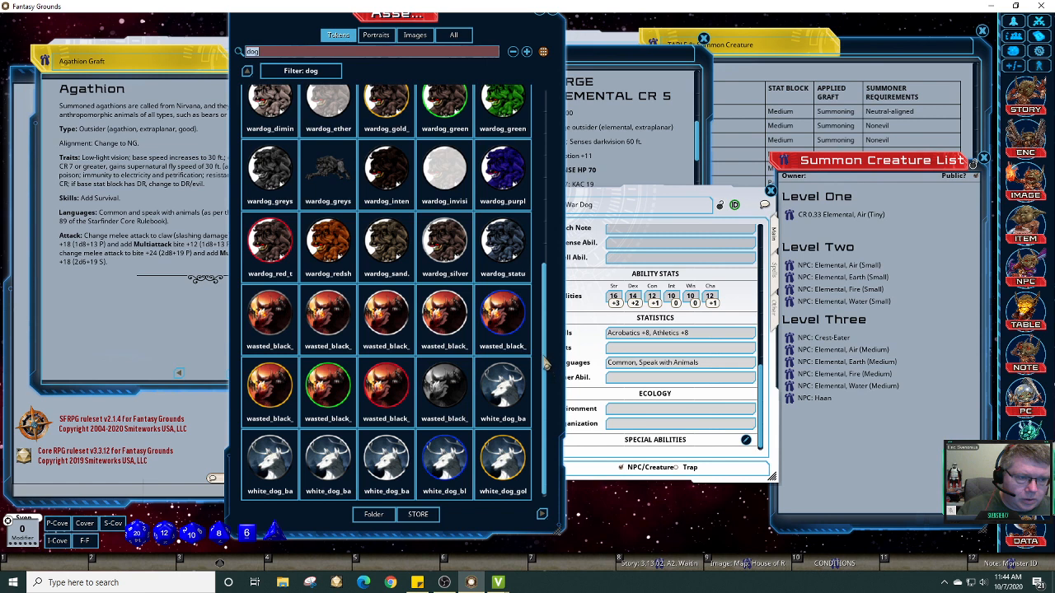
scroll(547, 347, "up", 1)
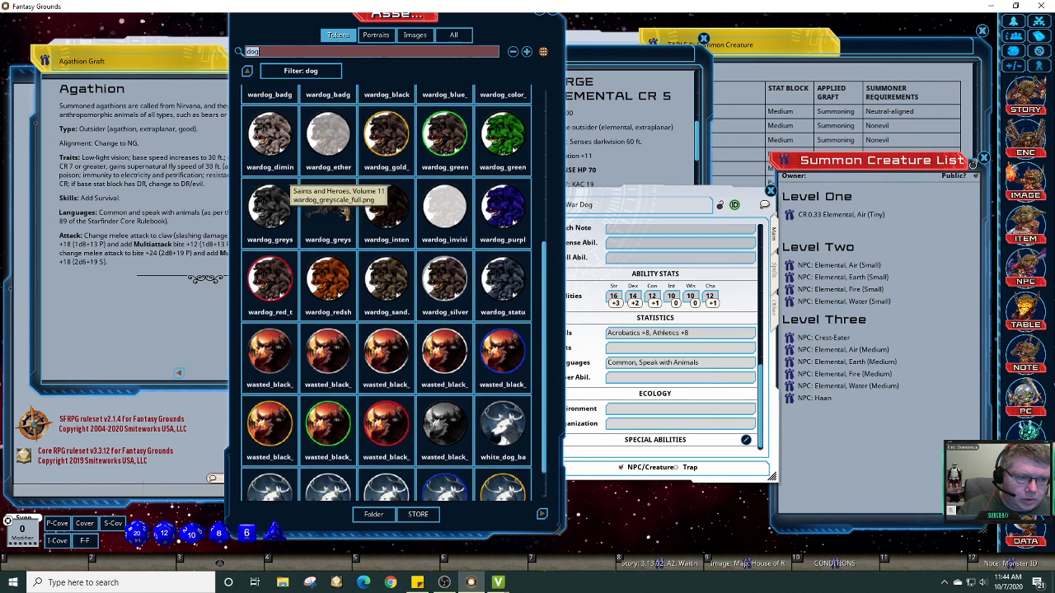
left_click_drag(521, 239, 751, 209)
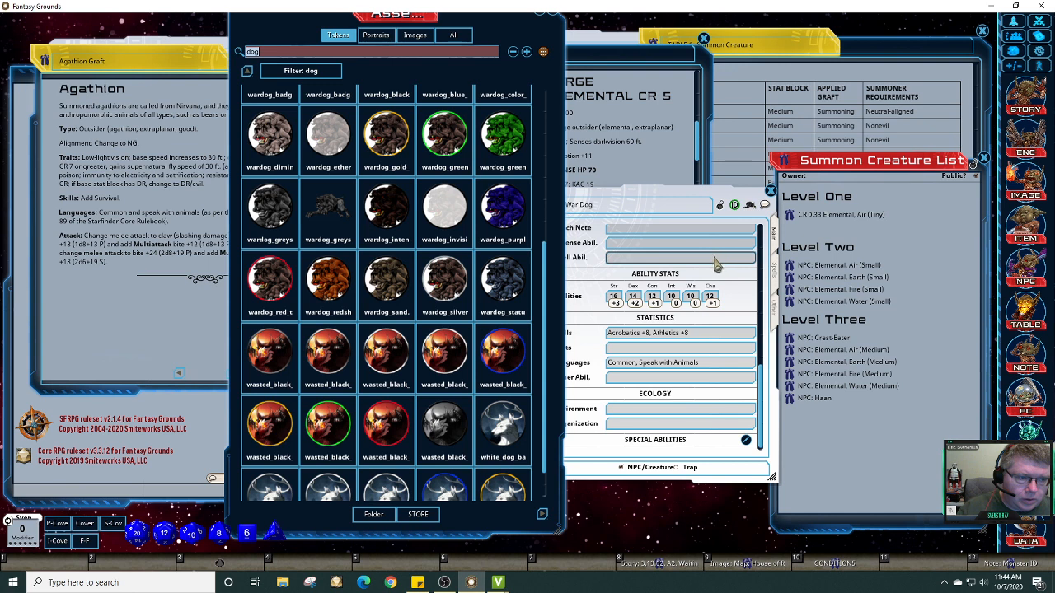
Step: Check both pages of dog tokens and set wardog_diminished.png as the War Dog's token
left_click(542, 515)
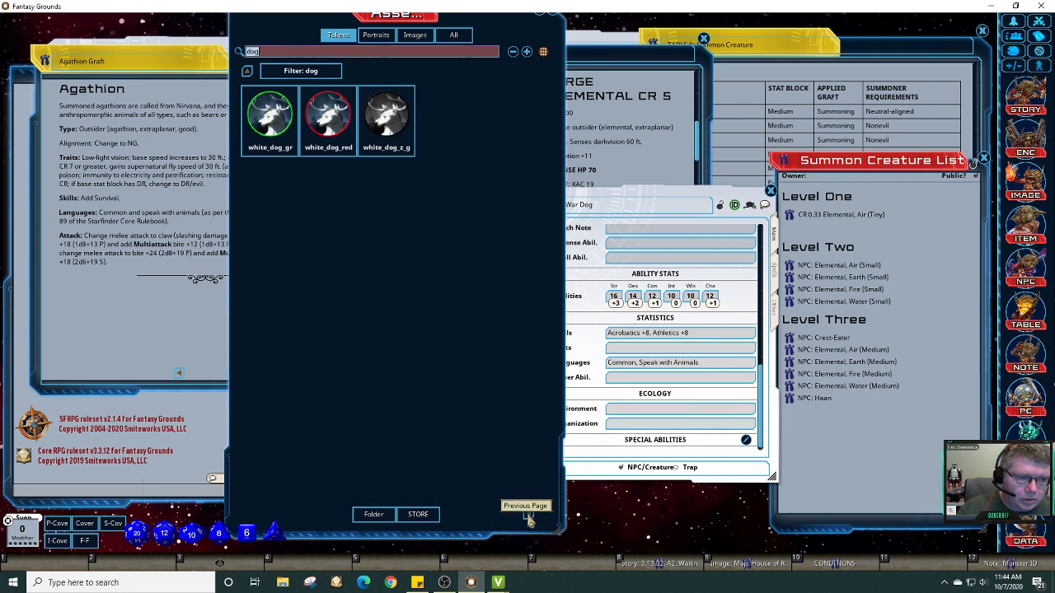
left_click(527, 516)
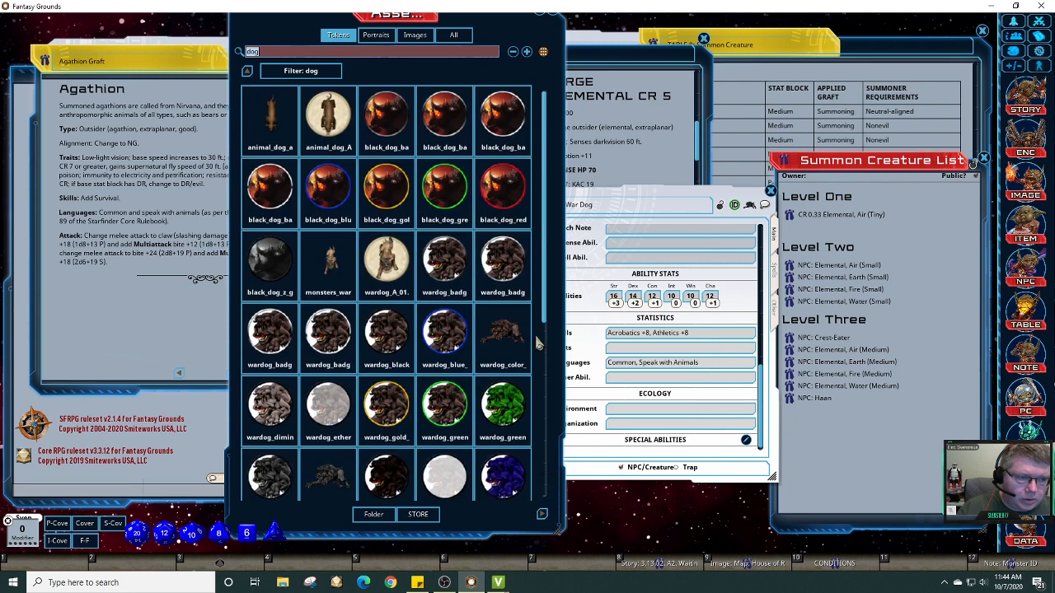
left_click_drag(548, 301, 546, 494)
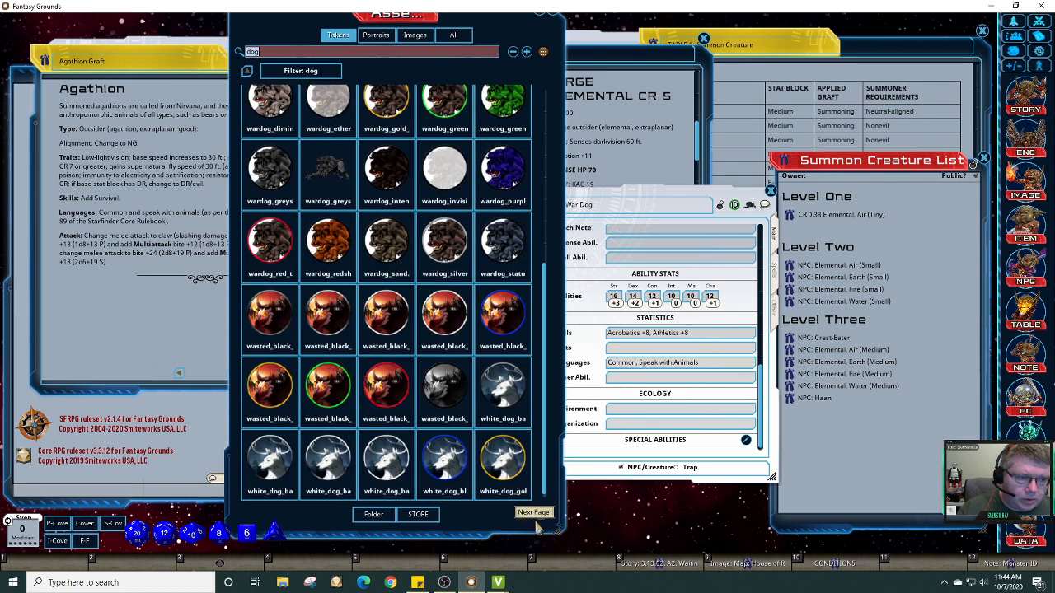
left_click_drag(546, 466, 539, 247)
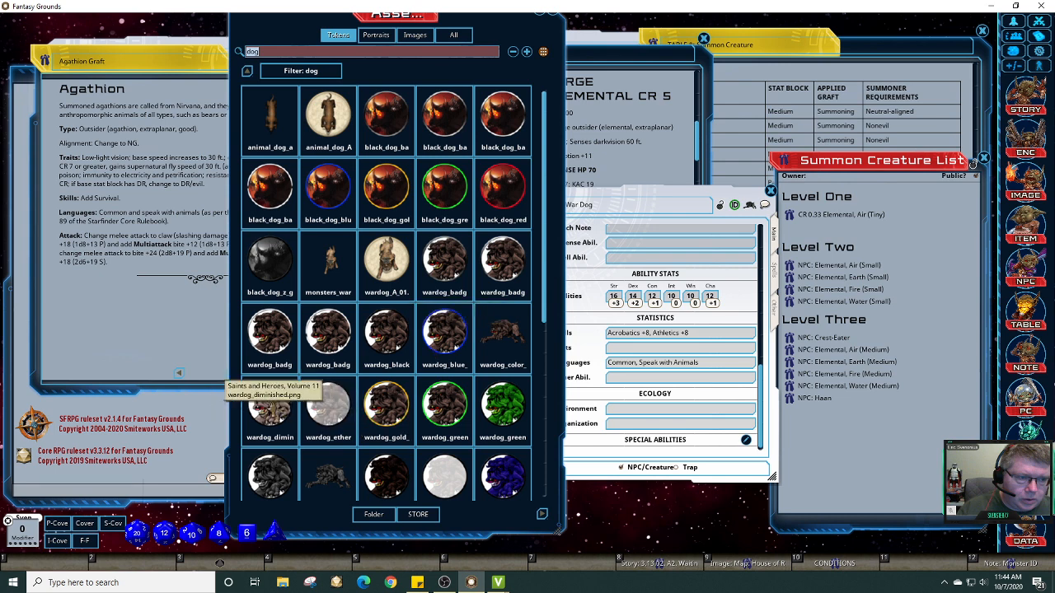
left_click_drag(269, 402, 749, 205)
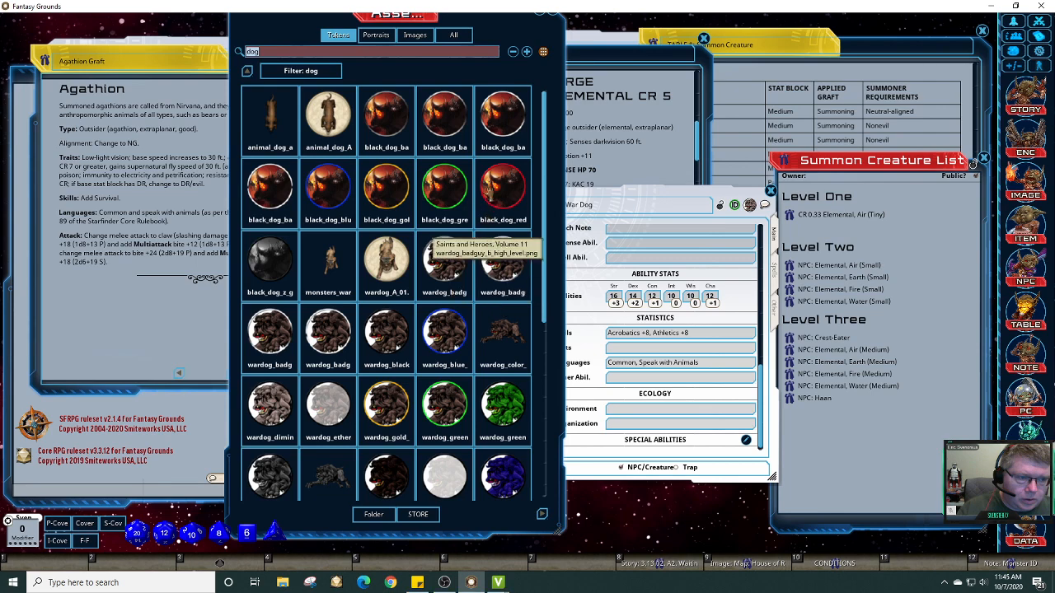
Step: Close the token assets and move the War Dog sheet away from the Summon Creature List
scroll(544, 155, "down", 1)
left_click_drag(544, 155, 540, 332)
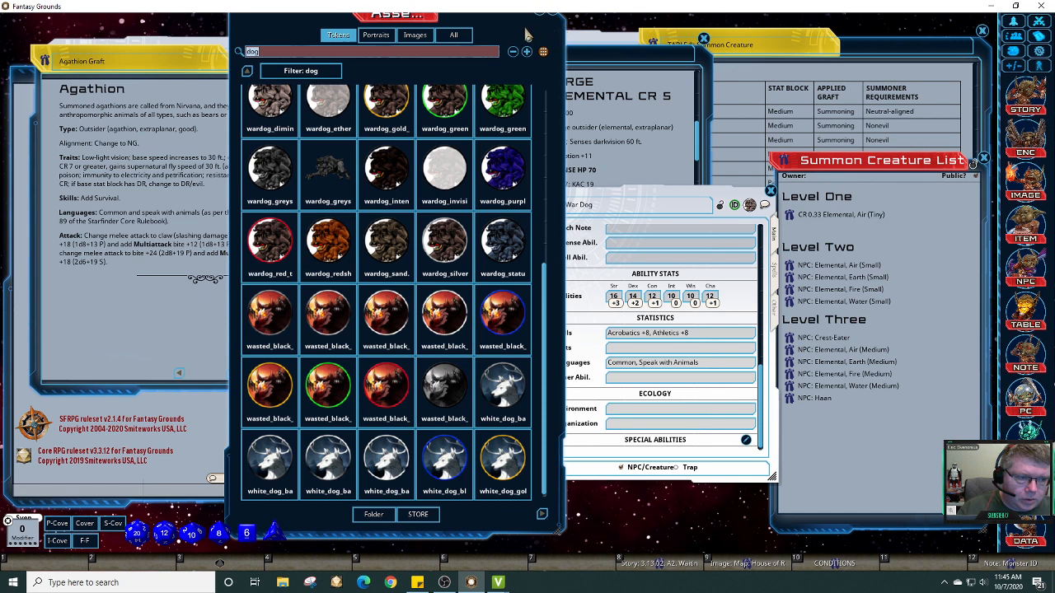
left_click_drag(529, 28, 539, 51)
left_click(565, 32)
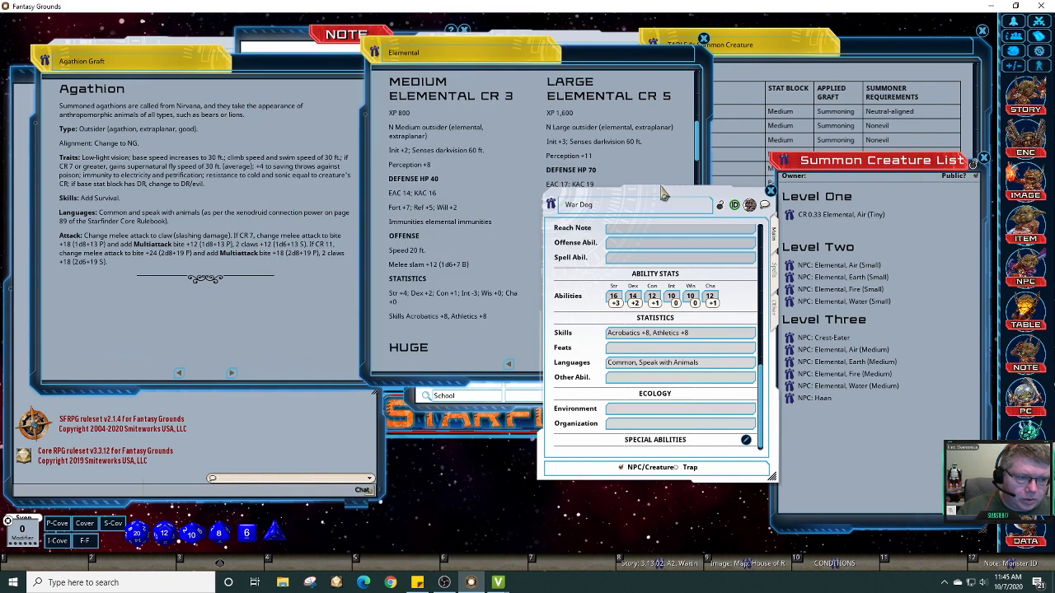
left_click_drag(725, 213, 659, 202)
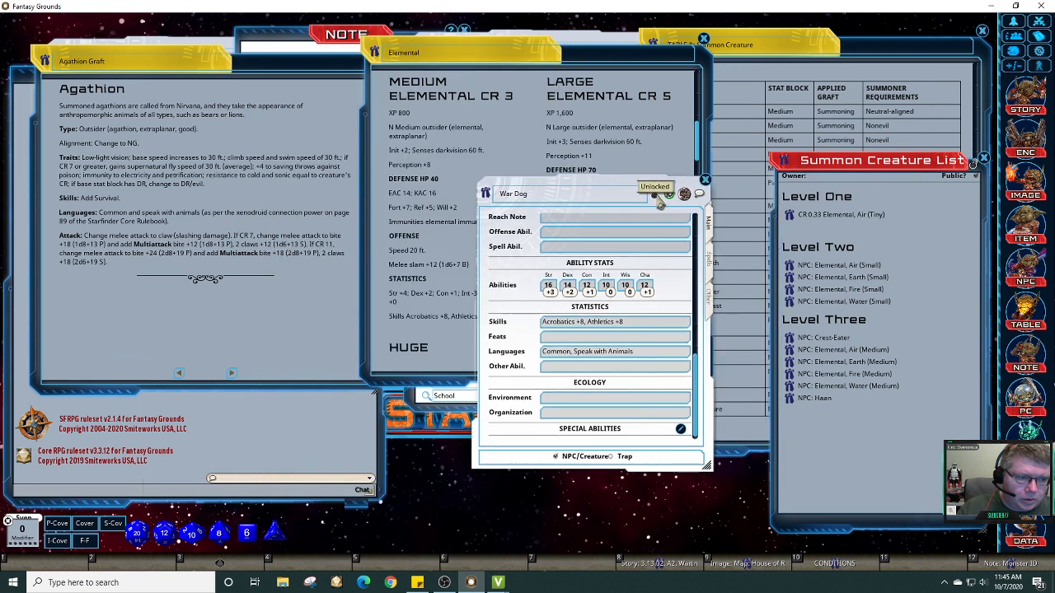
Step: Lock the War Dog record and test its melee entry by rolling the claw attack and damage
left_click(654, 194)
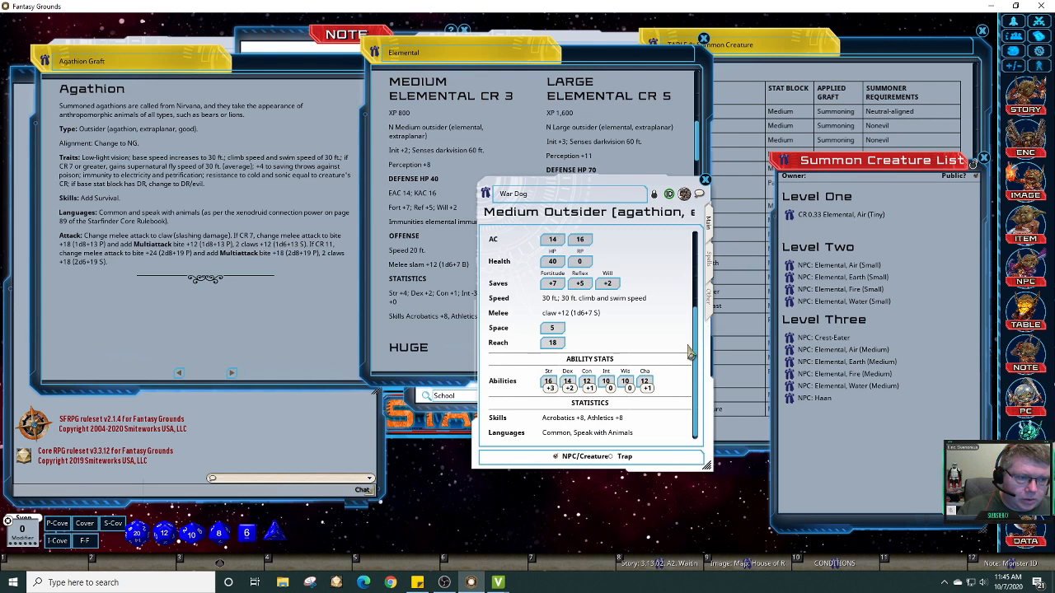
left_click_drag(625, 418, 590, 419)
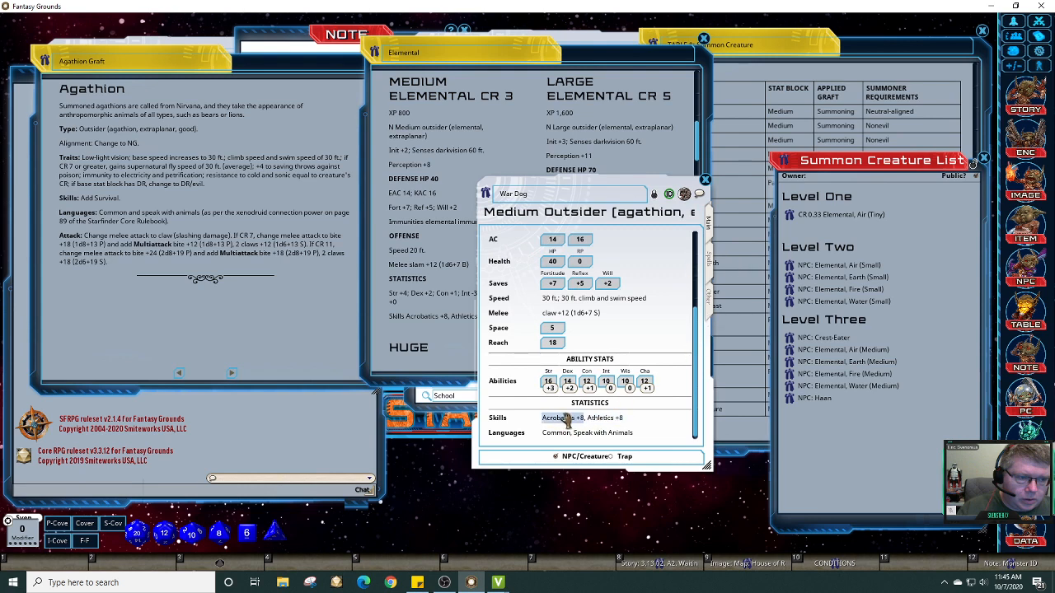
double_click(558, 317)
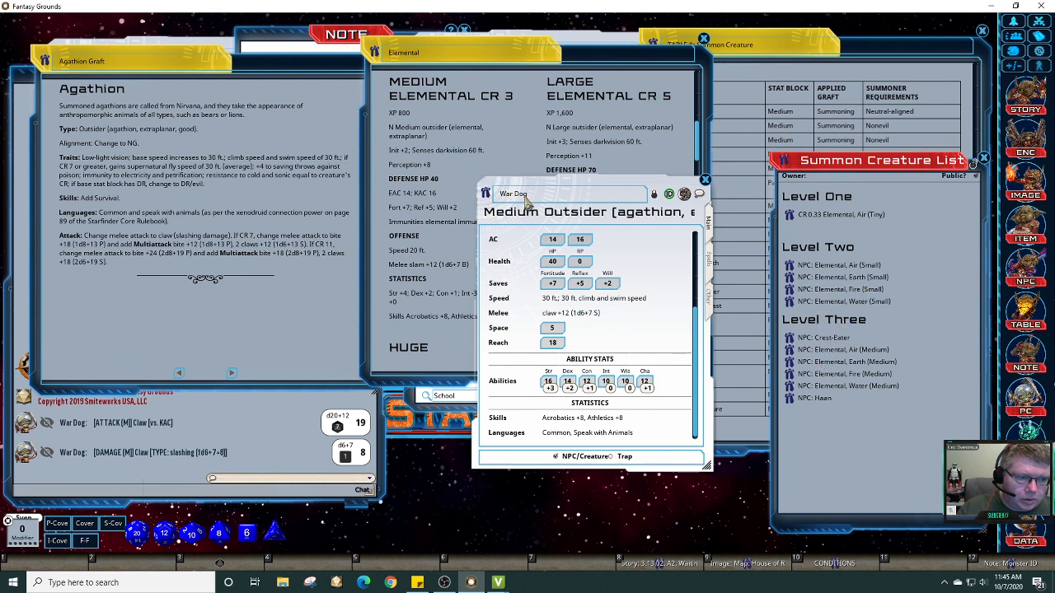
Step: Rename the NPC "War Dogman" and link the locked record below Haan under Level Three in the Summon Creature List
left_click(655, 196)
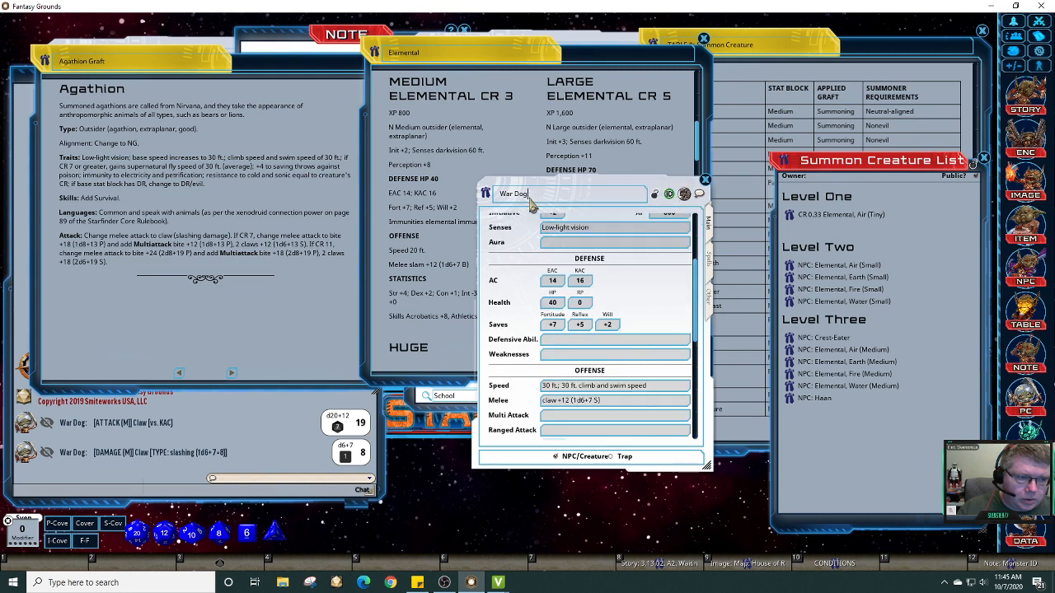
left_click(653, 195)
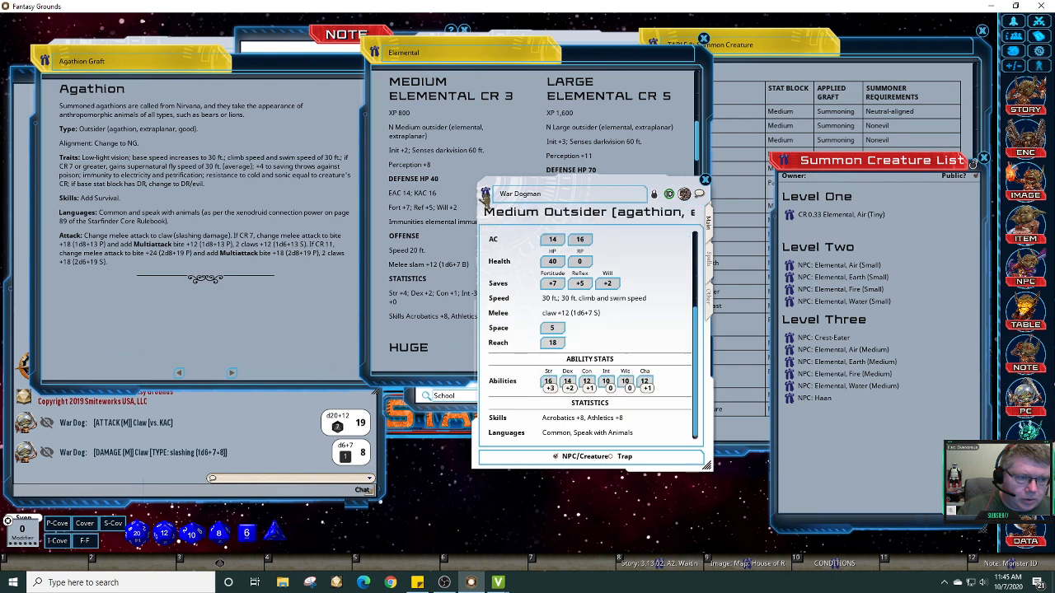
left_click_drag(814, 420, 813, 418)
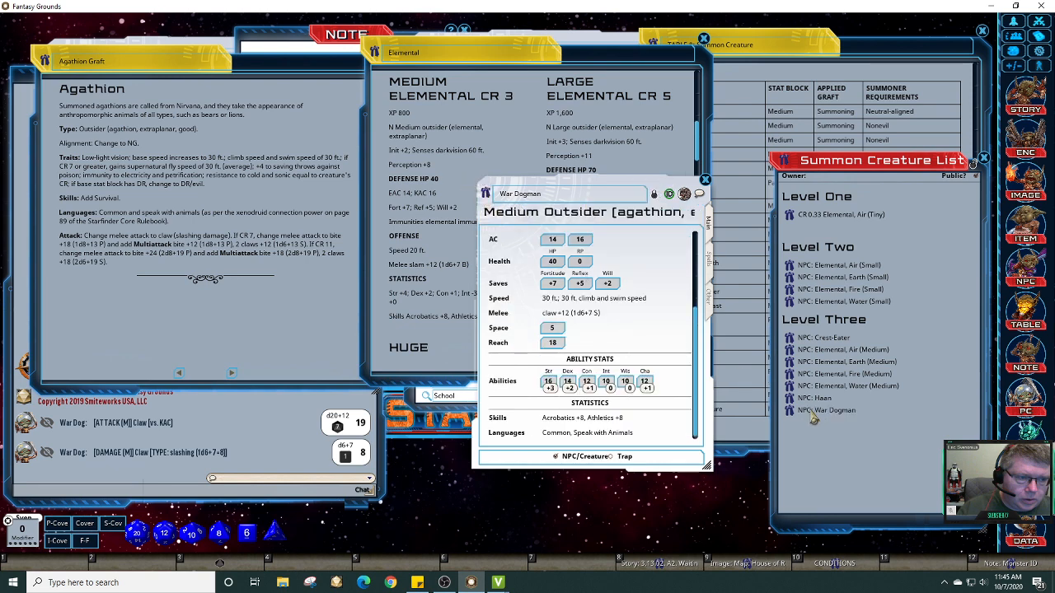
left_click(705, 181)
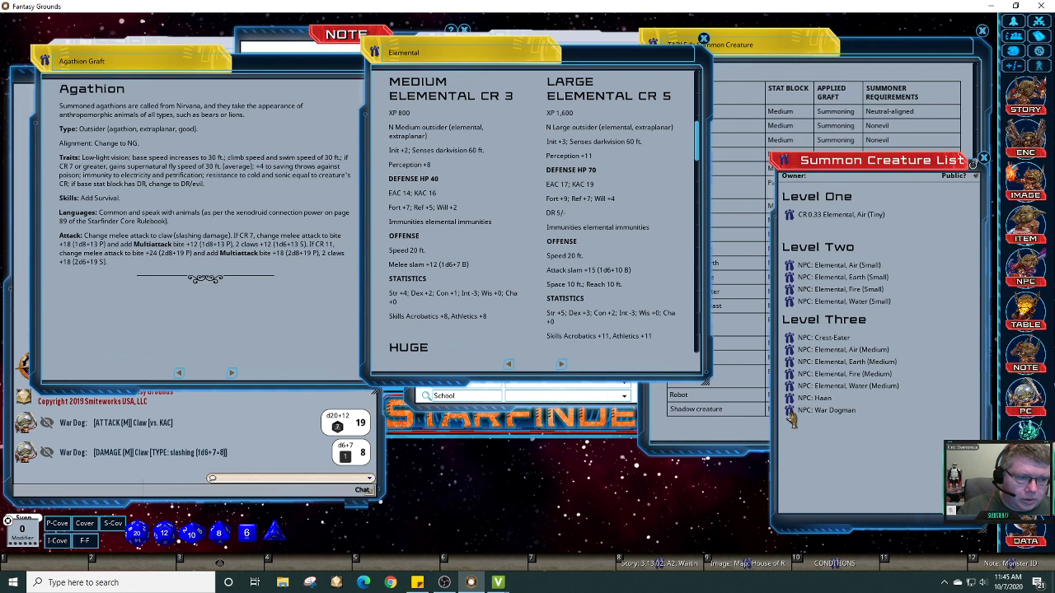
Step: Page through the summoning grafts following Agathion and return to the Angel graft
left_click(232, 373)
left_click(231, 373)
left_click(180, 373)
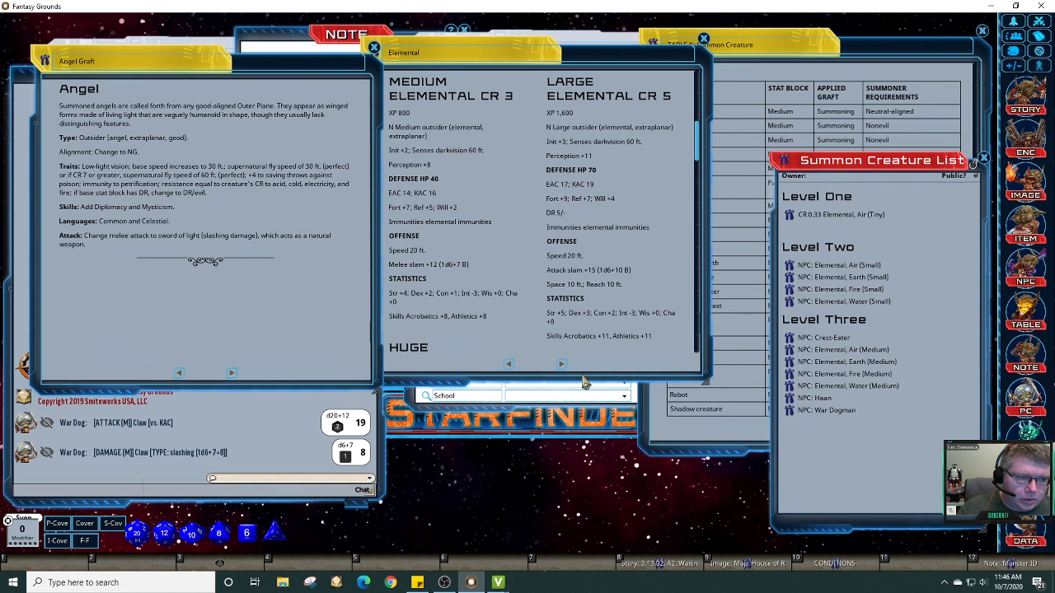
Step: Close the Elemental, Angel Graft, Summon Creature List and Table 8: Summon Creature windows
left_click(703, 40)
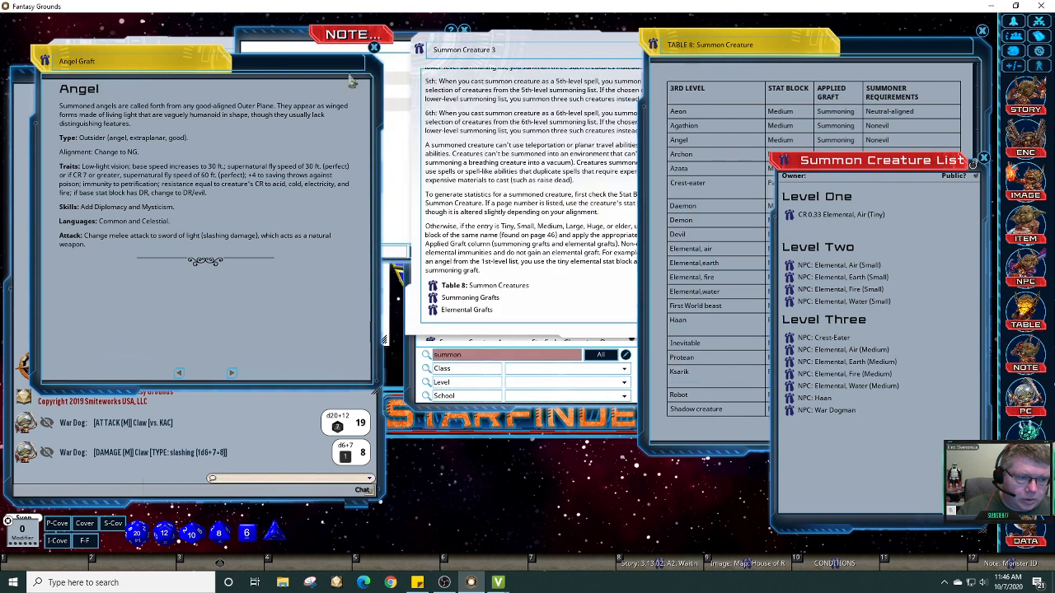
left_click(375, 47)
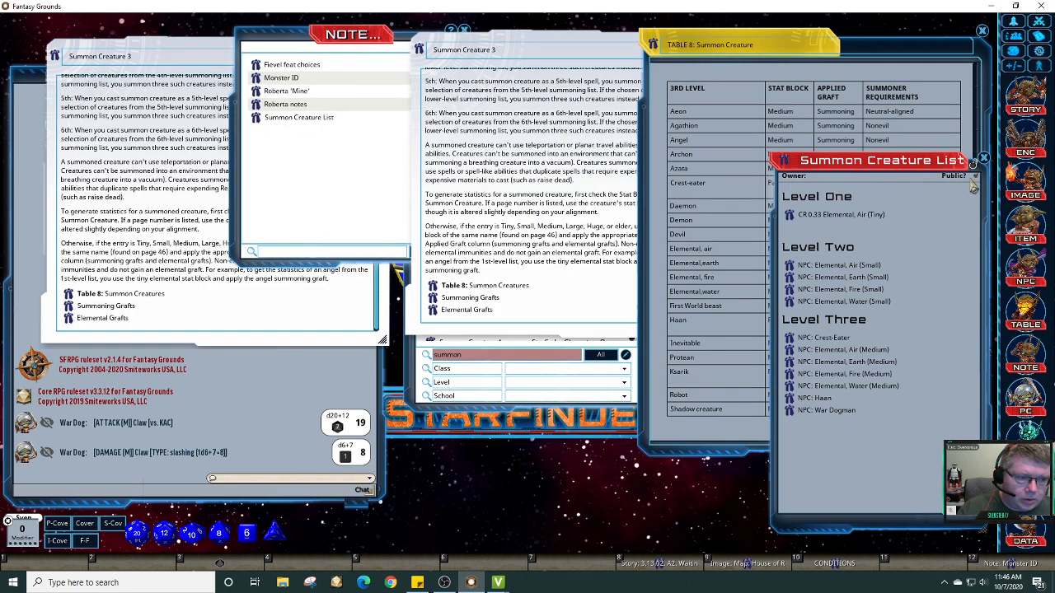
left_click(982, 158)
left_click(982, 32)
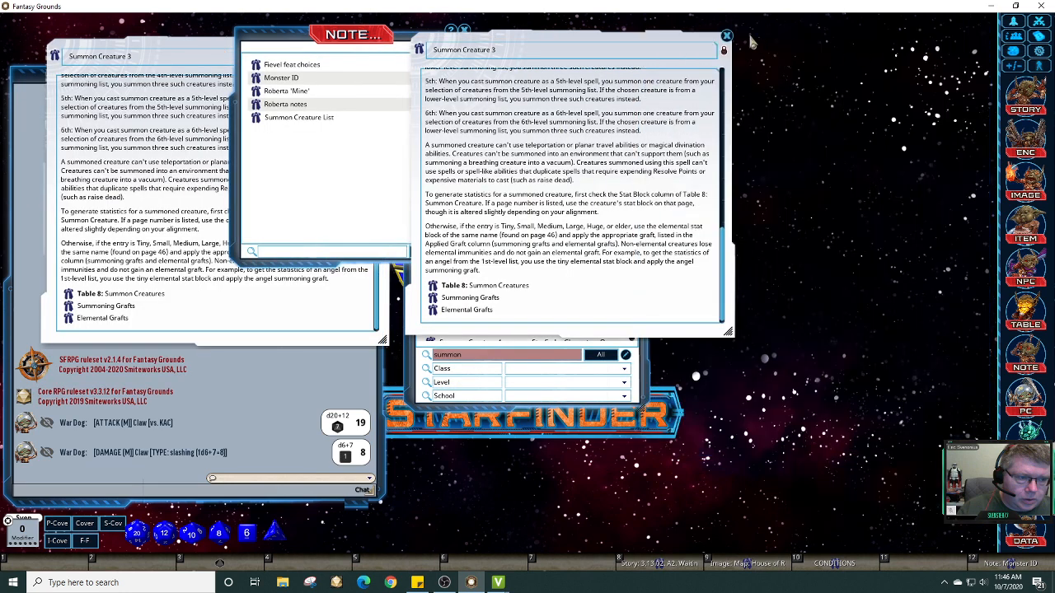
Step: Close both Summon Creature 3 windows, the notes list and the spells list to clear the workspace
left_click(726, 35)
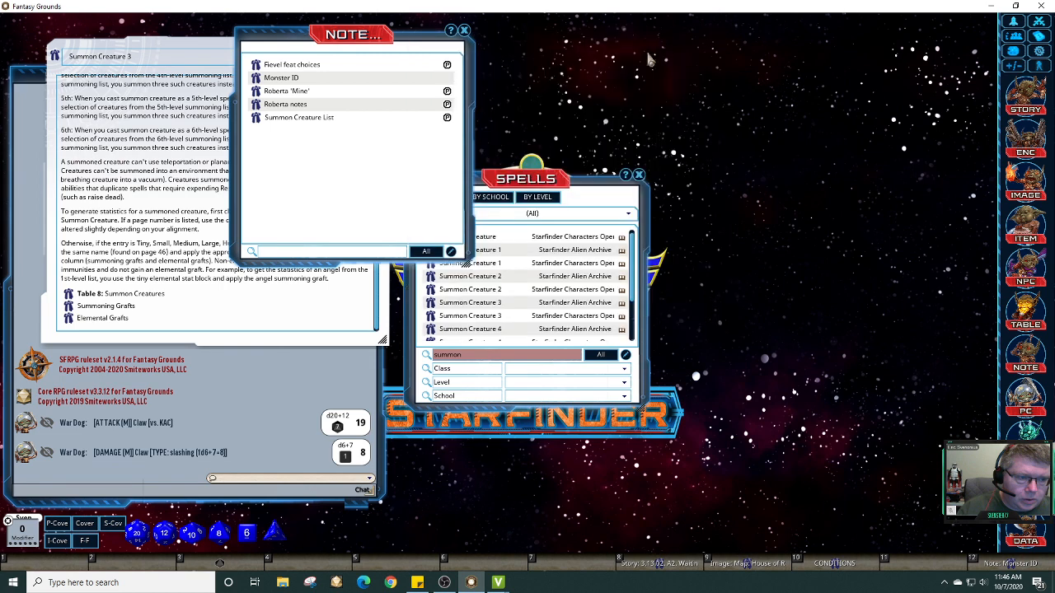
left_click(464, 31)
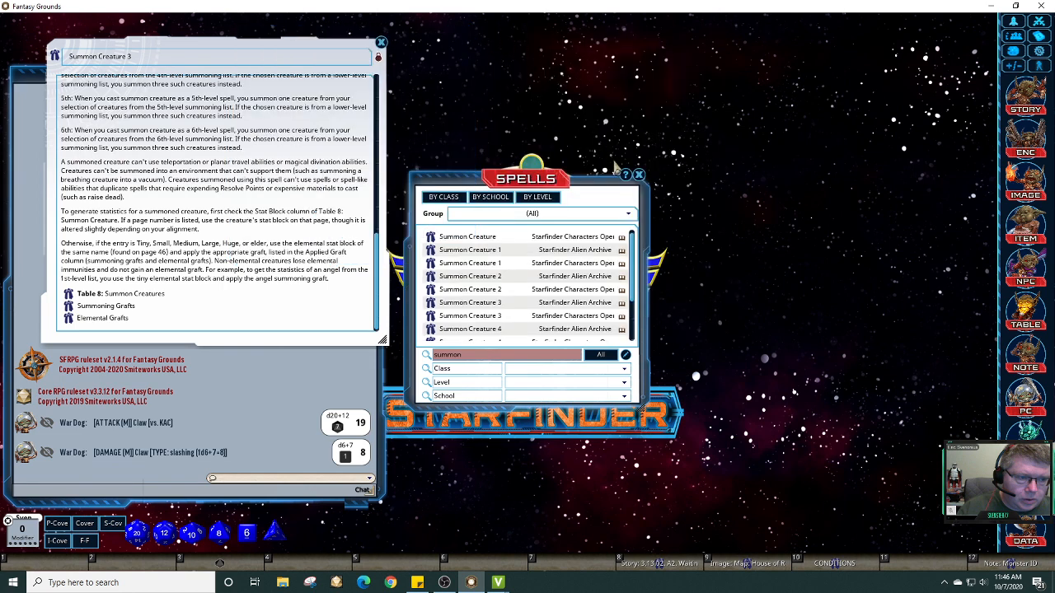
left_click(639, 175)
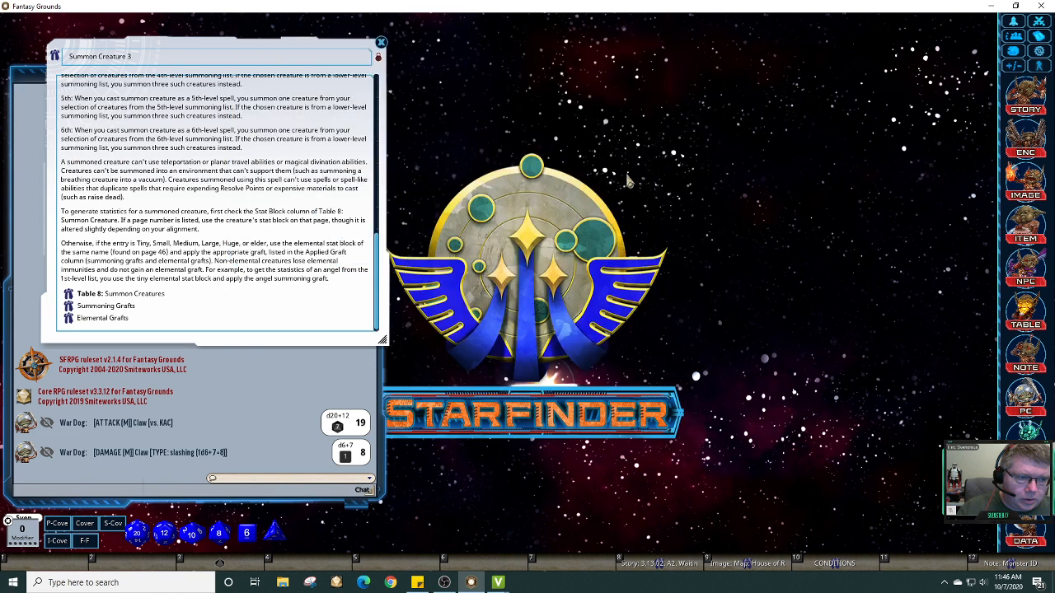
left_click(381, 43)
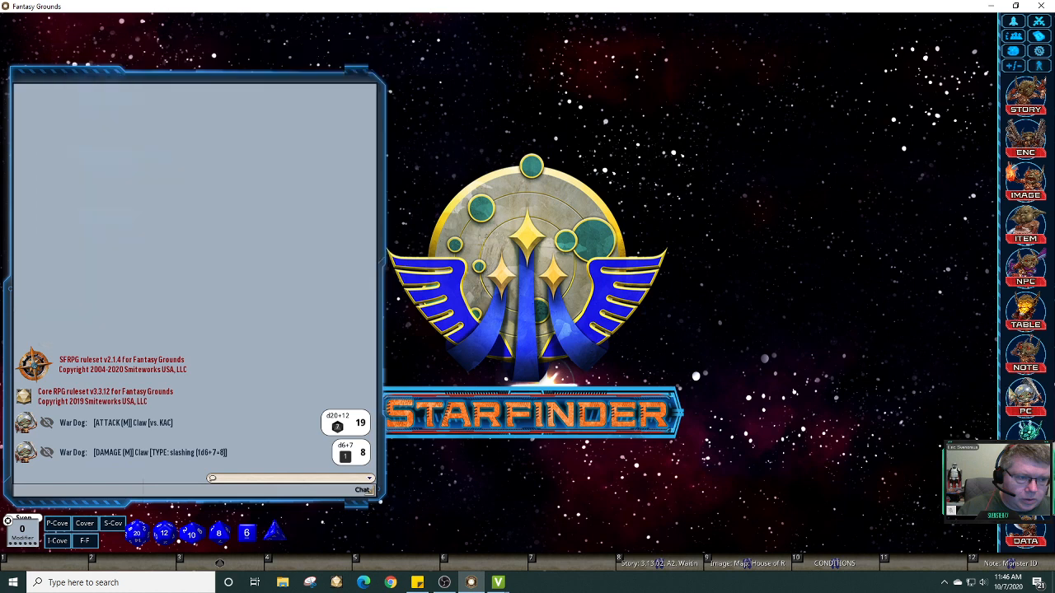
Step: Open Sa Rena's character sheet, close the character selection, and move the sheet up and enlarge it
left_click(1021, 397)
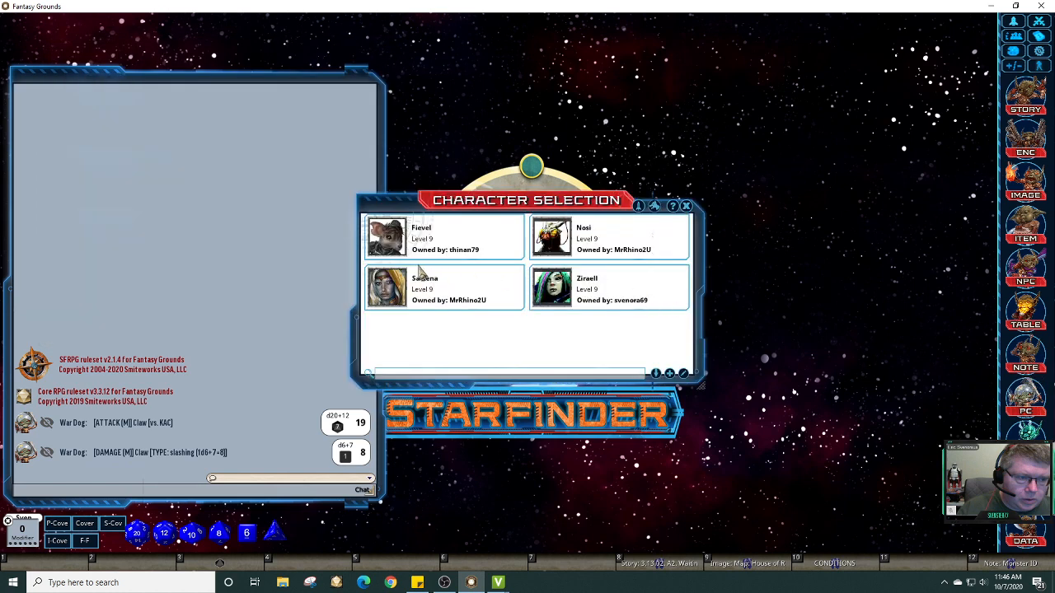
left_click(393, 295)
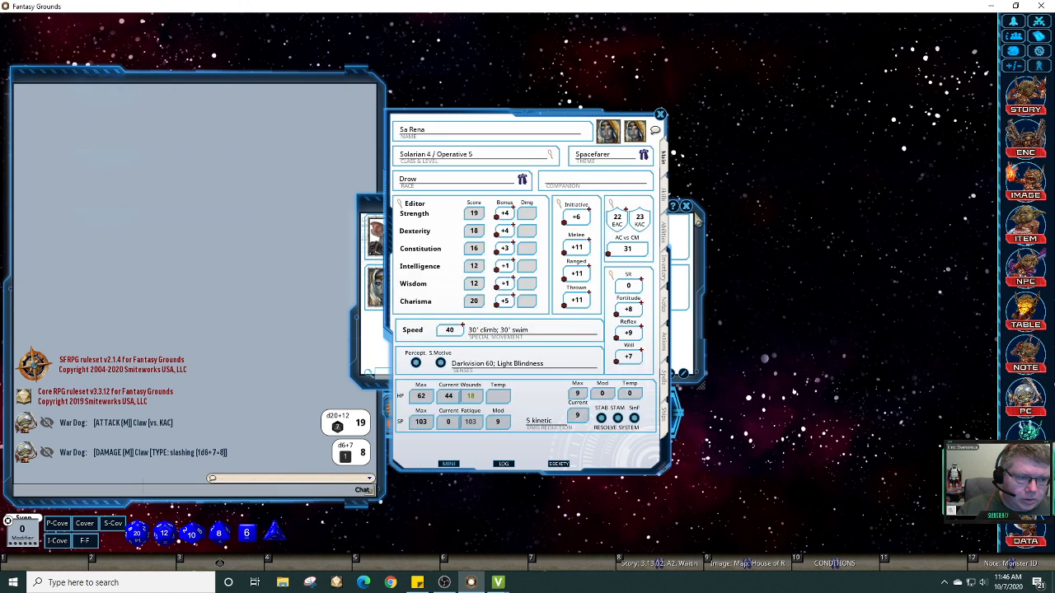
left_click(685, 207)
left_click_drag(597, 116, 599, 21)
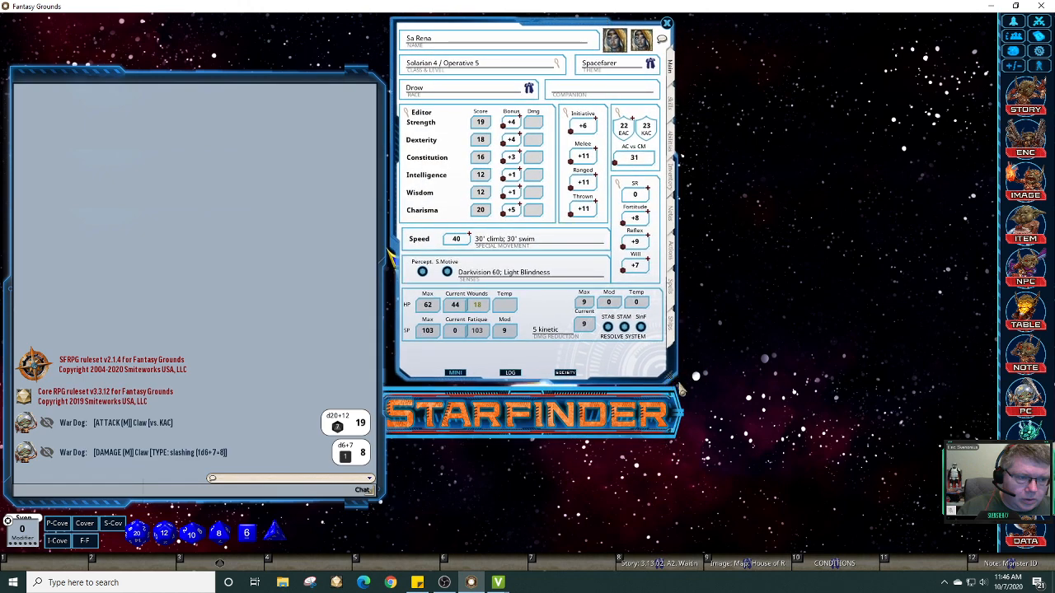
left_click_drag(674, 386, 679, 436)
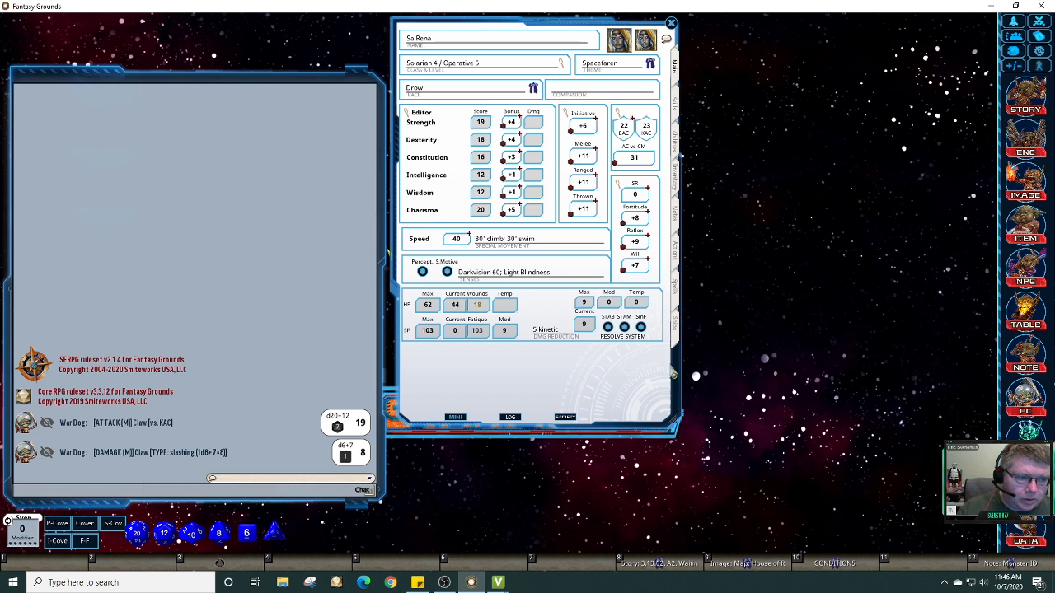
Step: On Sa Rena's actions page, collapse the Trick Attack, Passive, Sidereal Influence and Gravity Boost ability sections
left_click(681, 262)
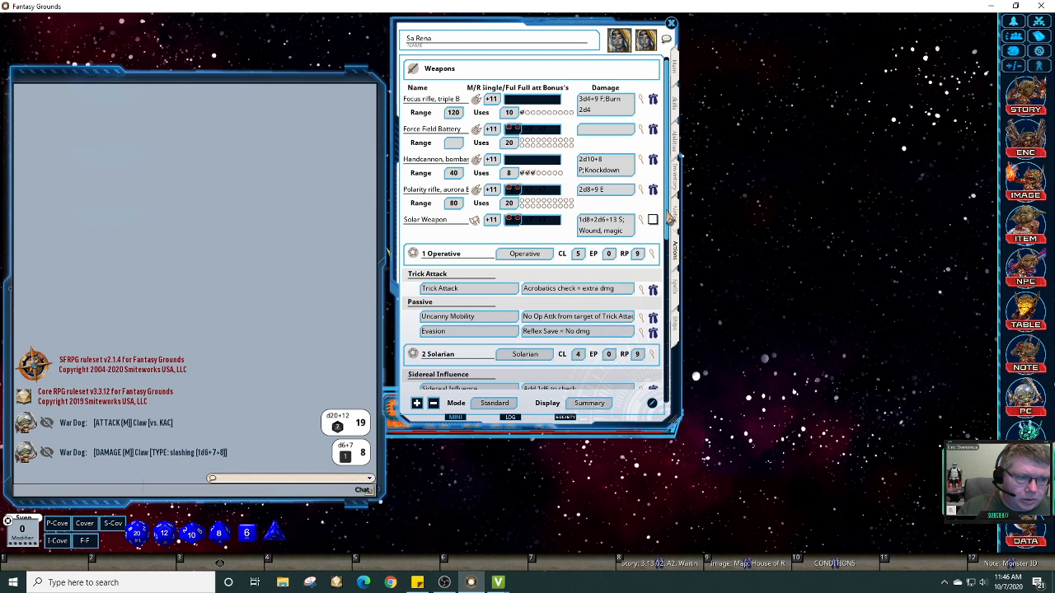
scroll(667, 239, "down", 2)
left_click(594, 212)
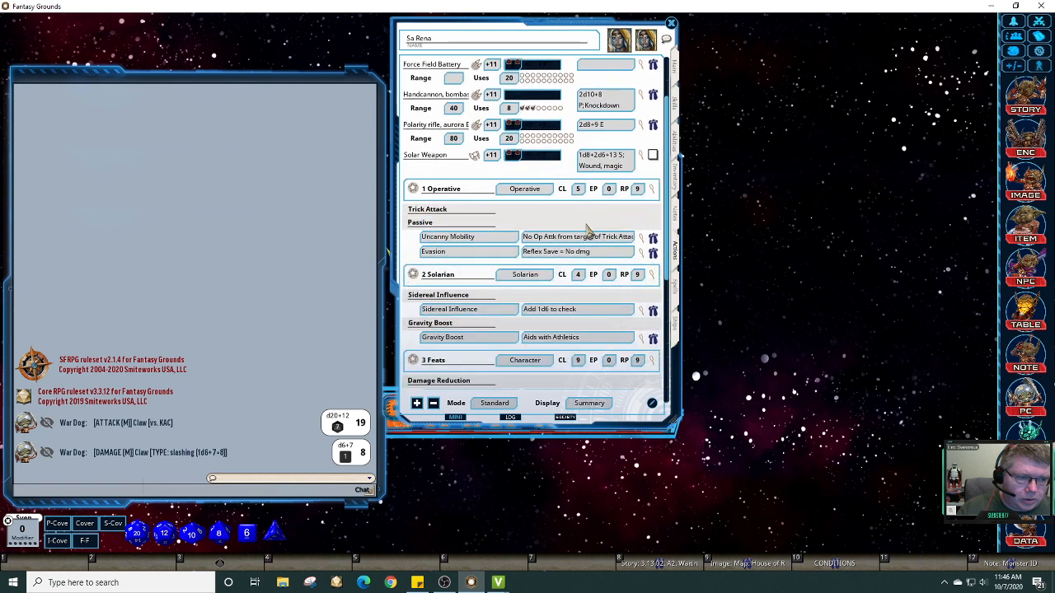
left_click(584, 223)
left_click(581, 270)
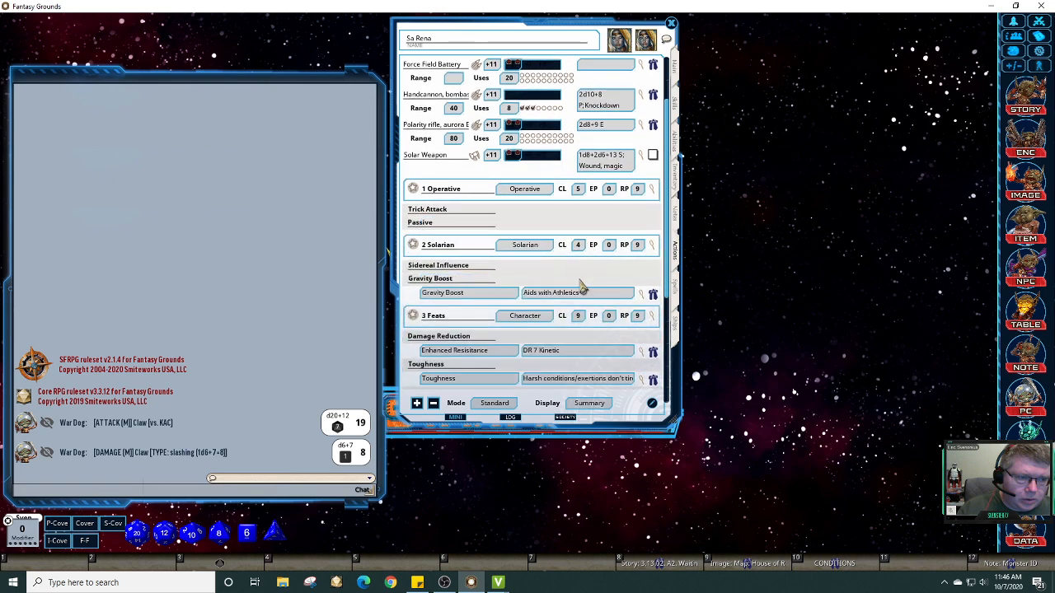
left_click(581, 282)
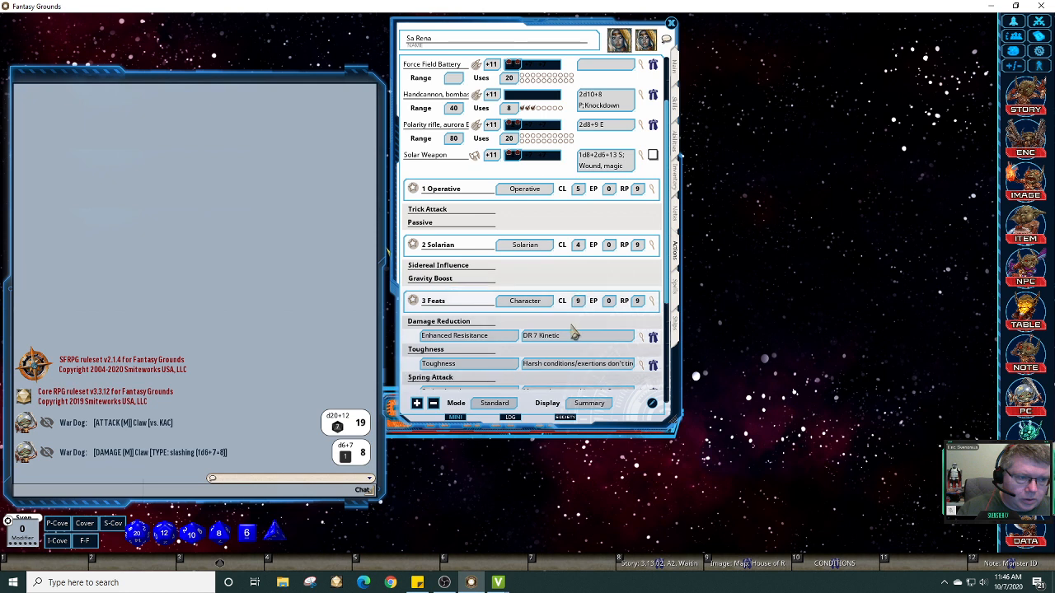
Step: Collapse the Damage Reduction, Toughness, Spring Attack, Drow Immunities and Light Blindness sections under Feats and Racial
left_click(575, 325)
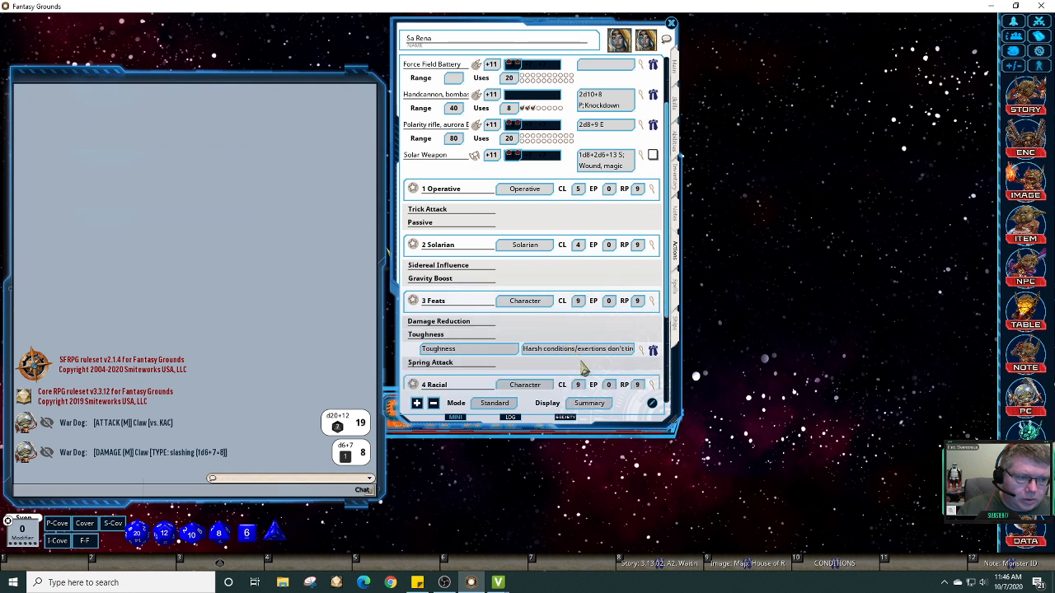
left_click(583, 346)
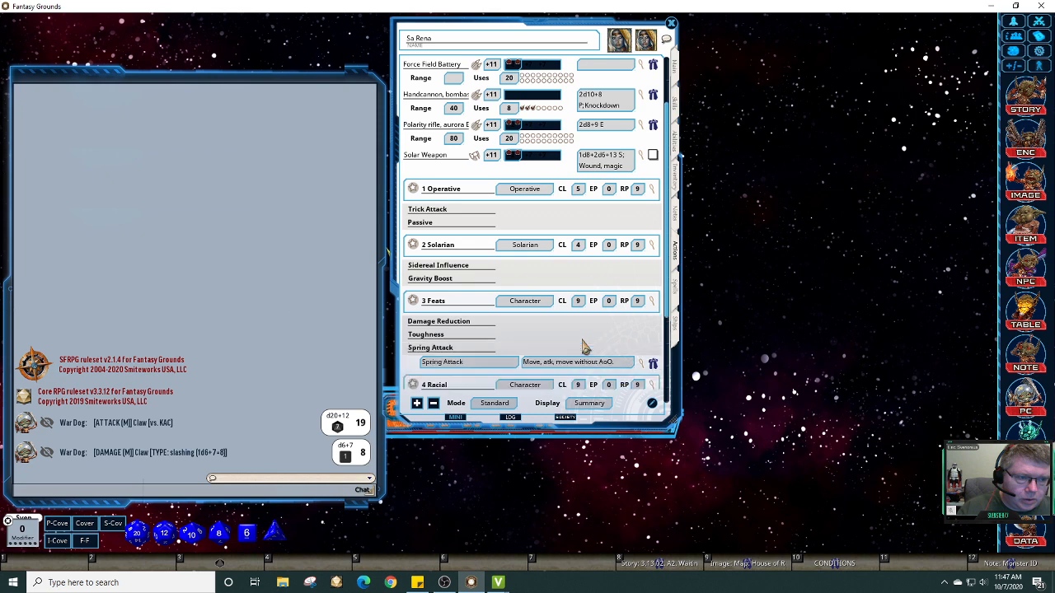
scroll(669, 353, "down", 3)
scroll(669, 353, "down", 1)
left_click(565, 236)
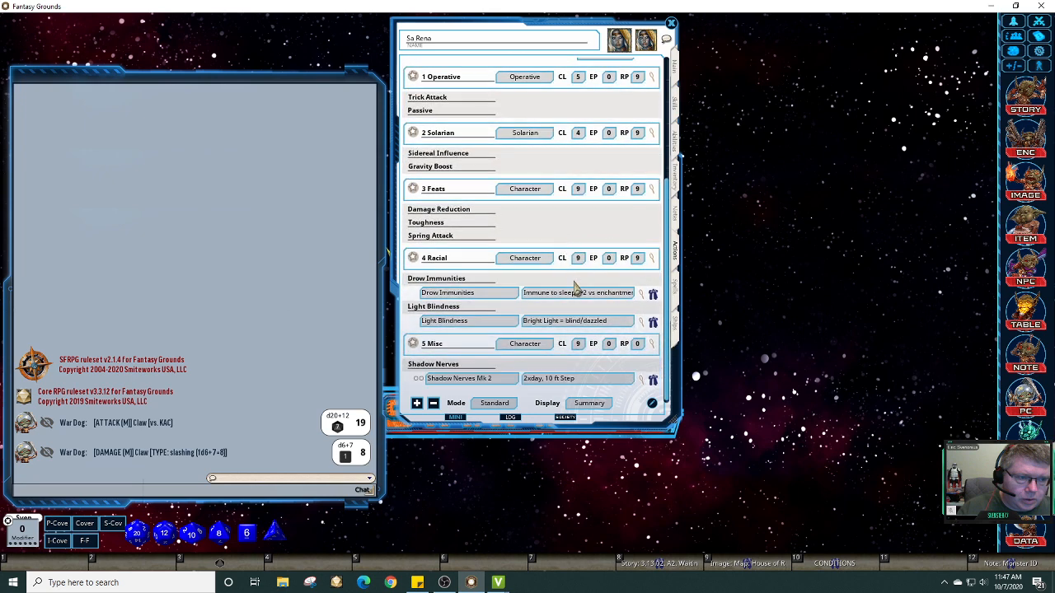
left_click(577, 284)
left_click(588, 320)
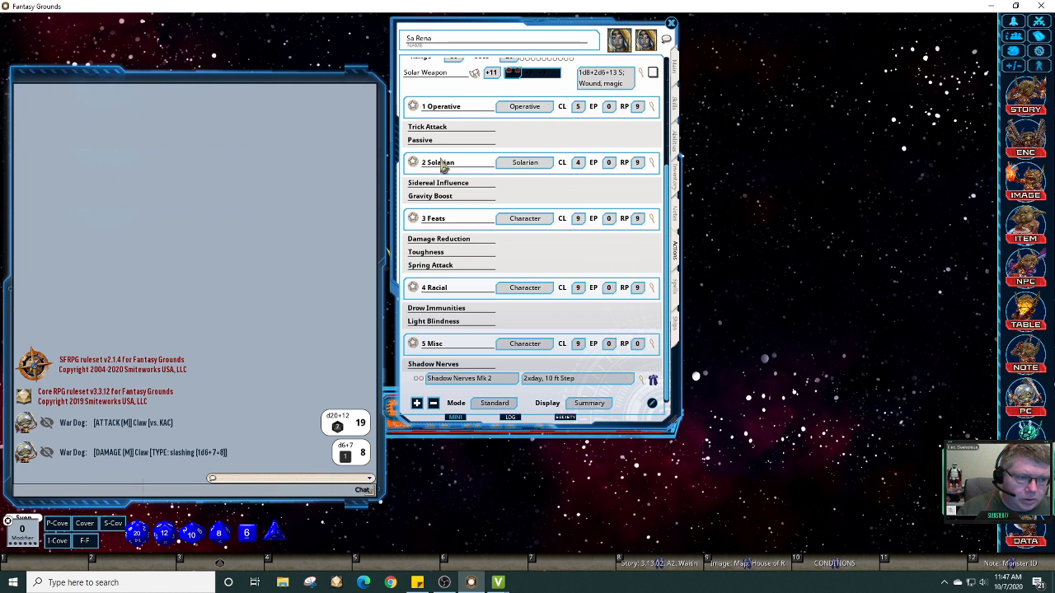
left_click(651, 162)
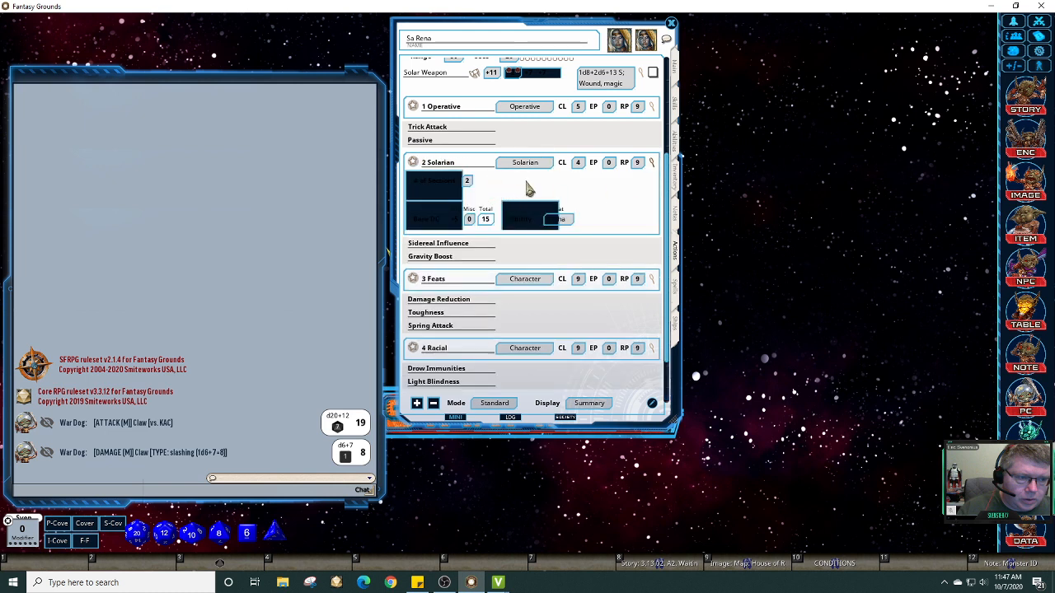
left_click(670, 23)
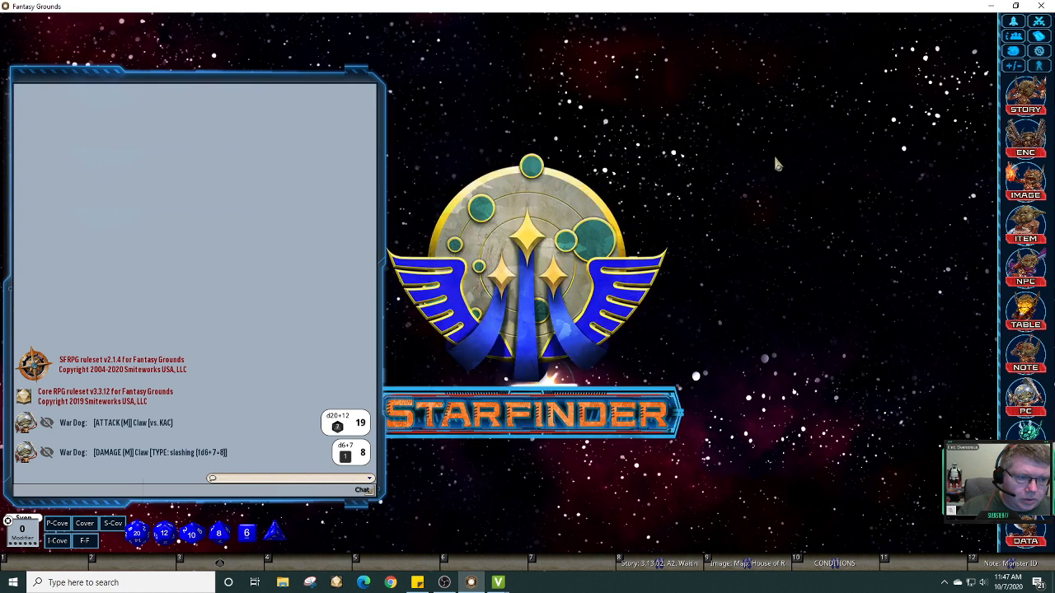
left_click(1025, 400)
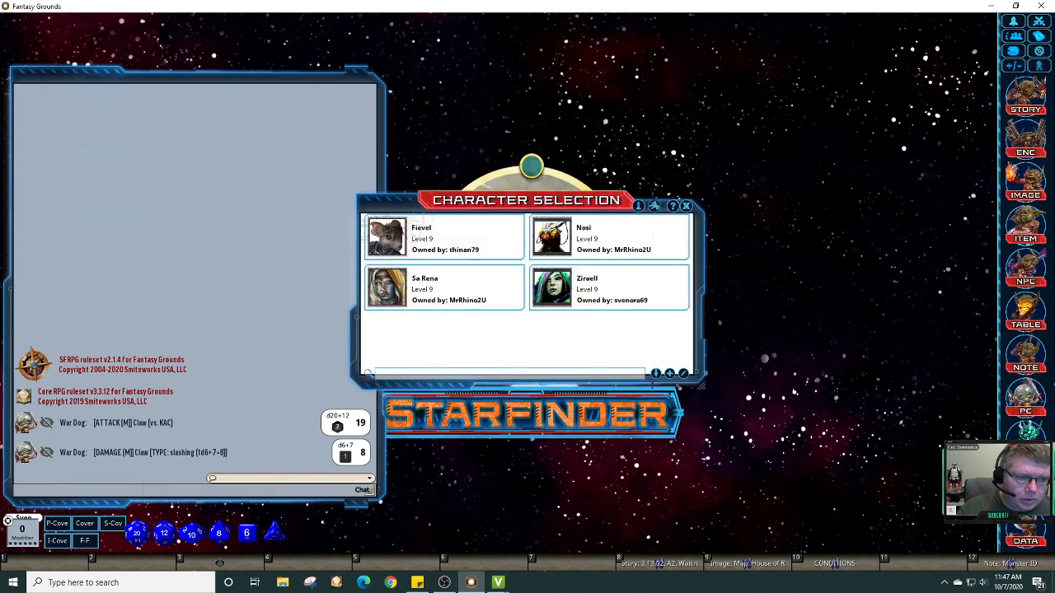
left_click(381, 287)
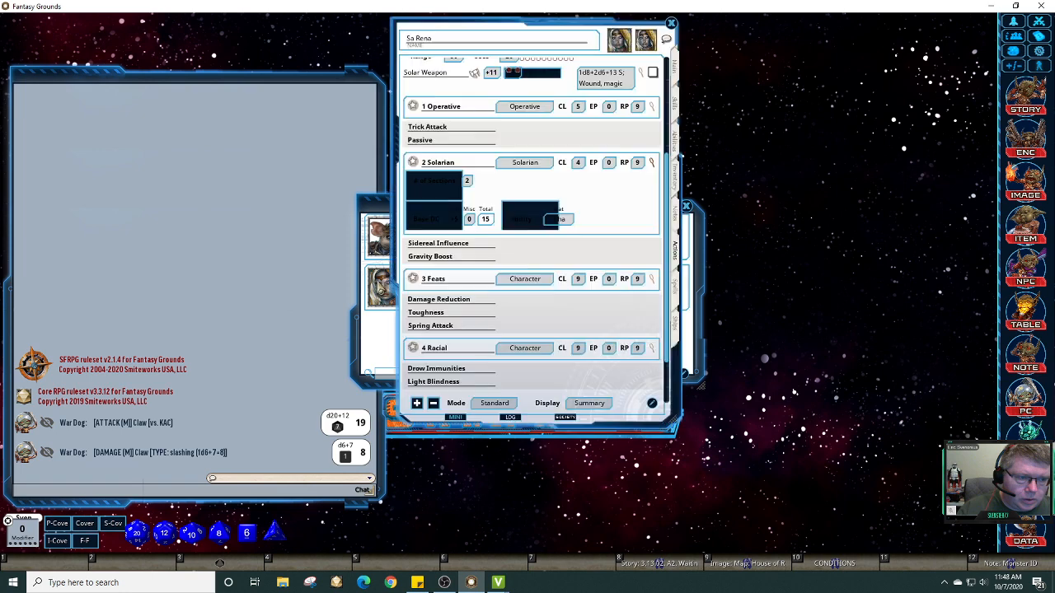
left_click(655, 165)
Step: Move Sa Rena's sheet clear of the character selection, close the selection, and enlarge the sheet
left_click_drag(528, 60, 695, 118)
left_click(504, 331)
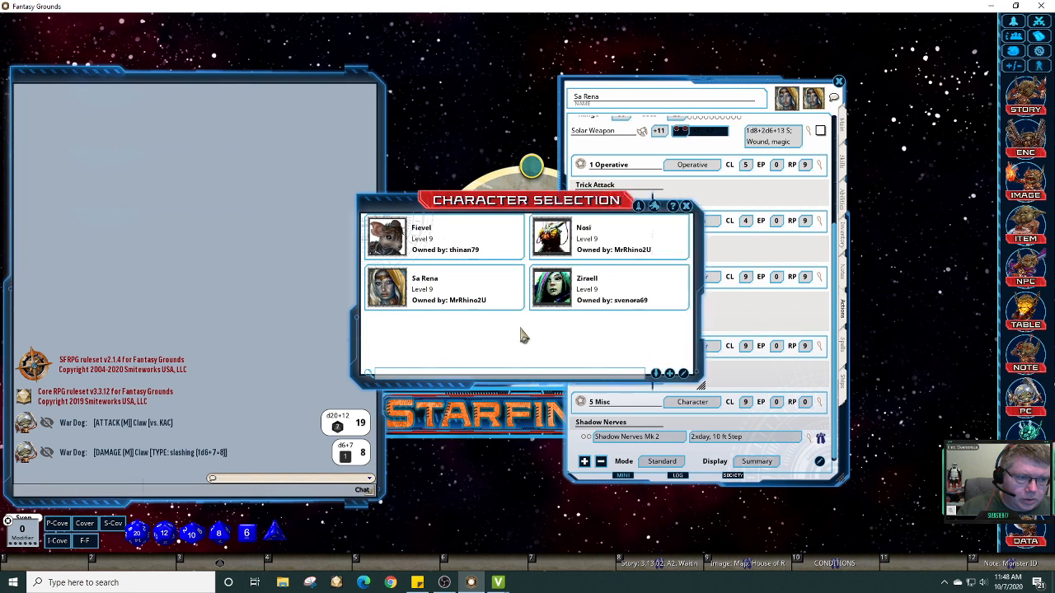
left_click(685, 206)
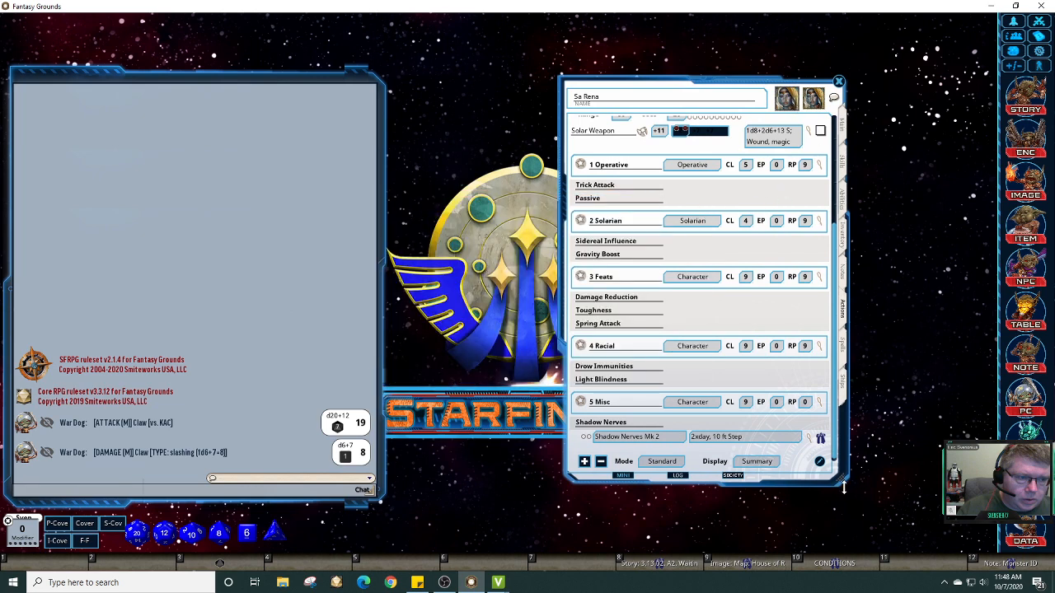
left_click_drag(843, 485, 891, 528)
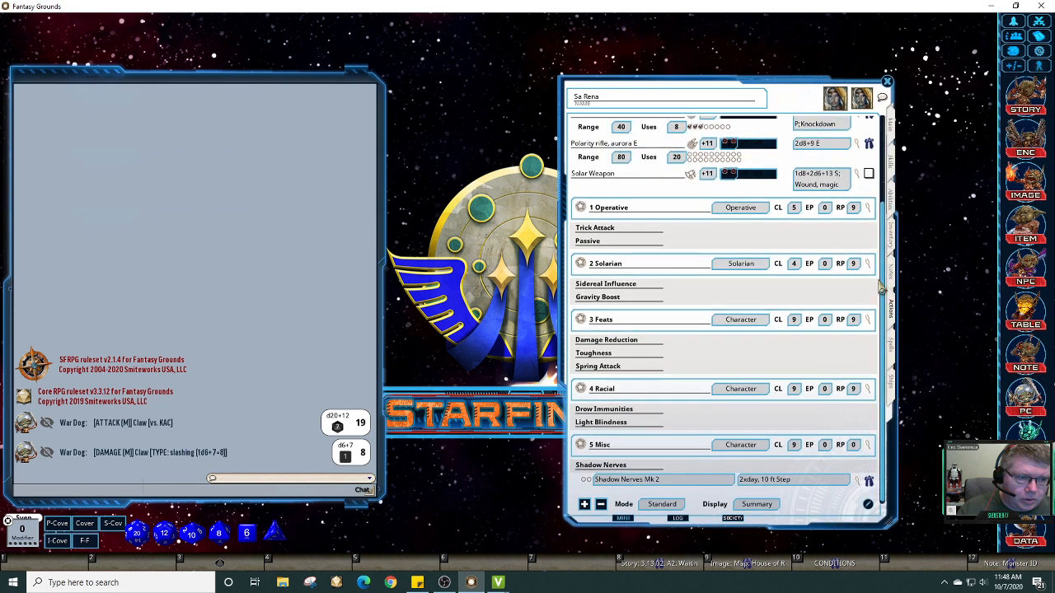
scroll(888, 235, "up", 3)
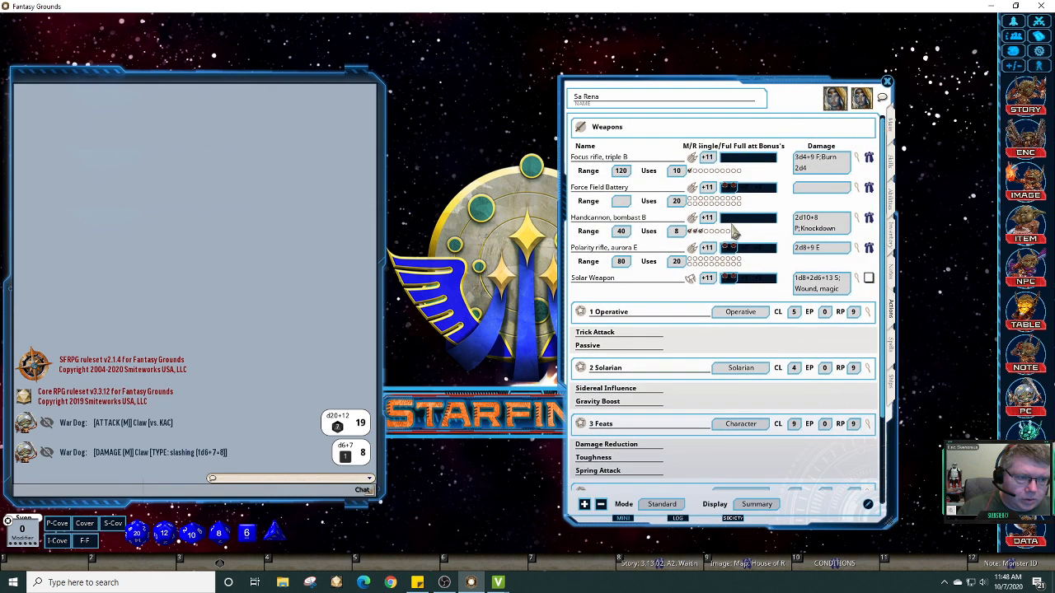
left_click(683, 351)
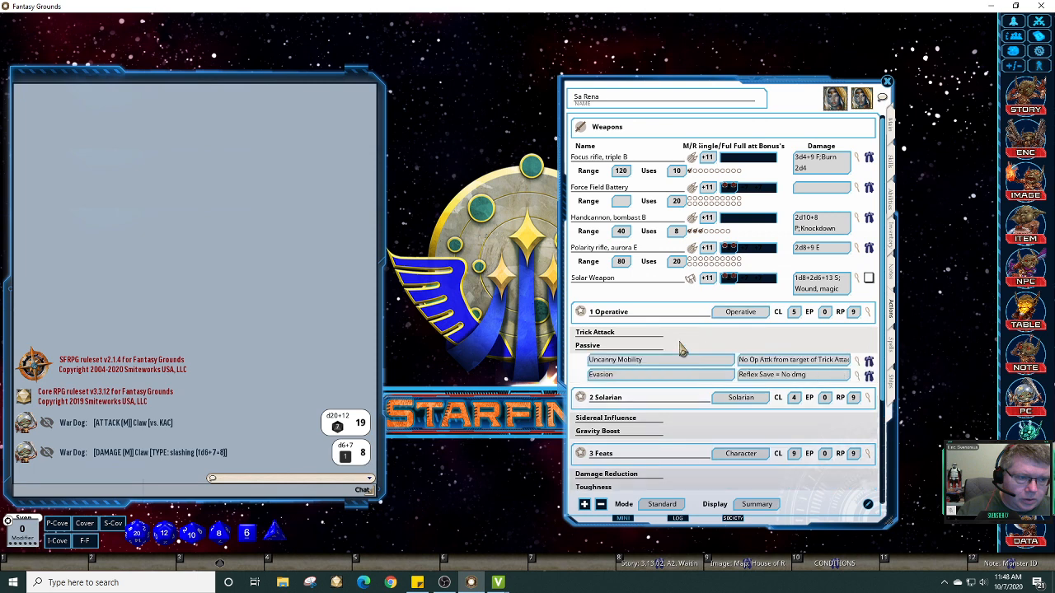
left_click(682, 346)
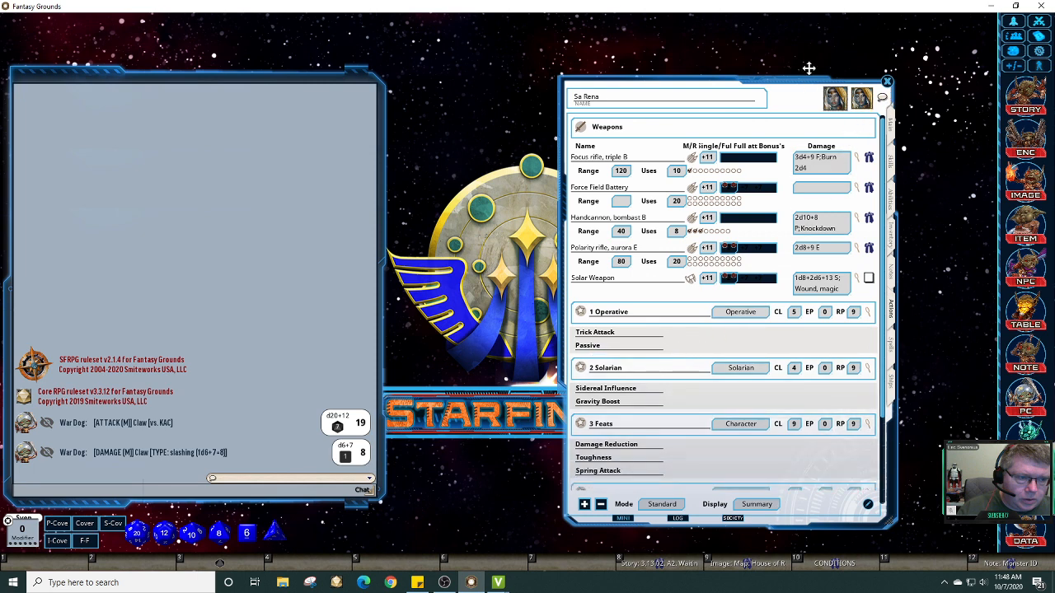
Step: Move Sa Rena's sheet higher, close and reopen it, and dismiss the character selection
left_click_drag(812, 79, 813, 38)
left_click(889, 41)
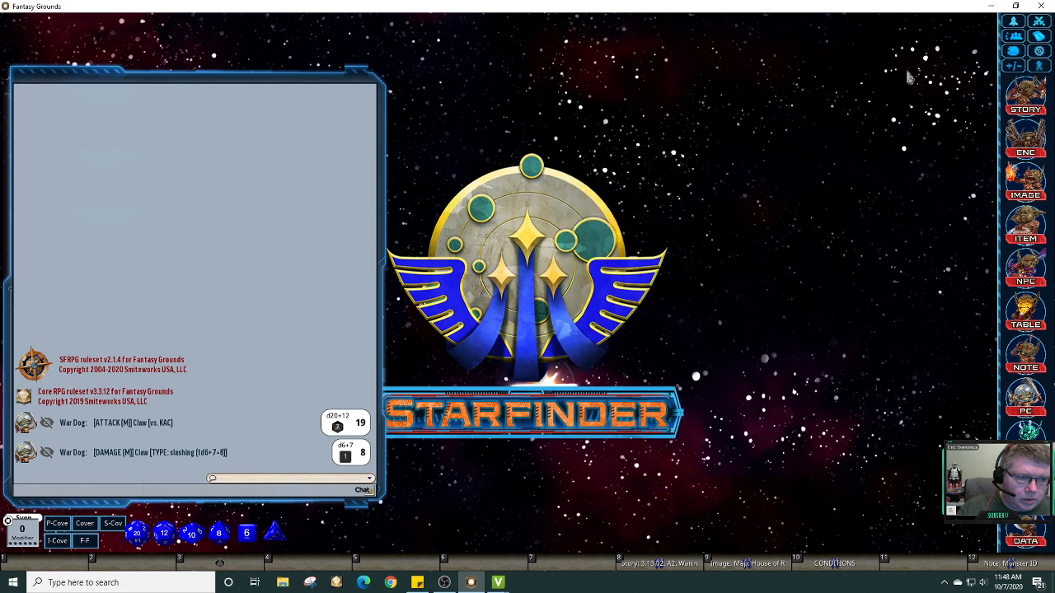
left_click(1025, 396)
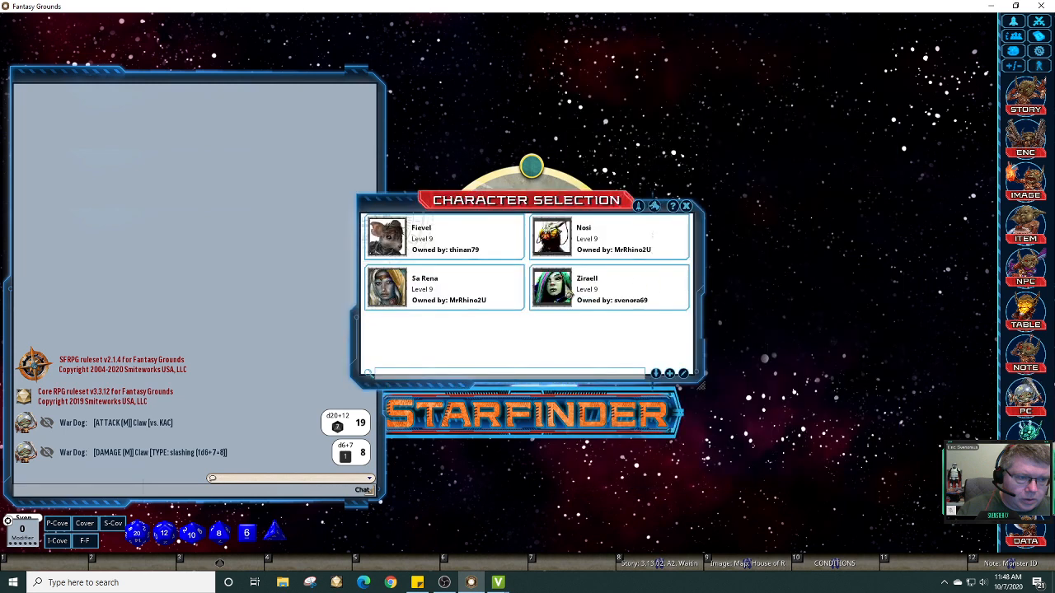
left_click(396, 295)
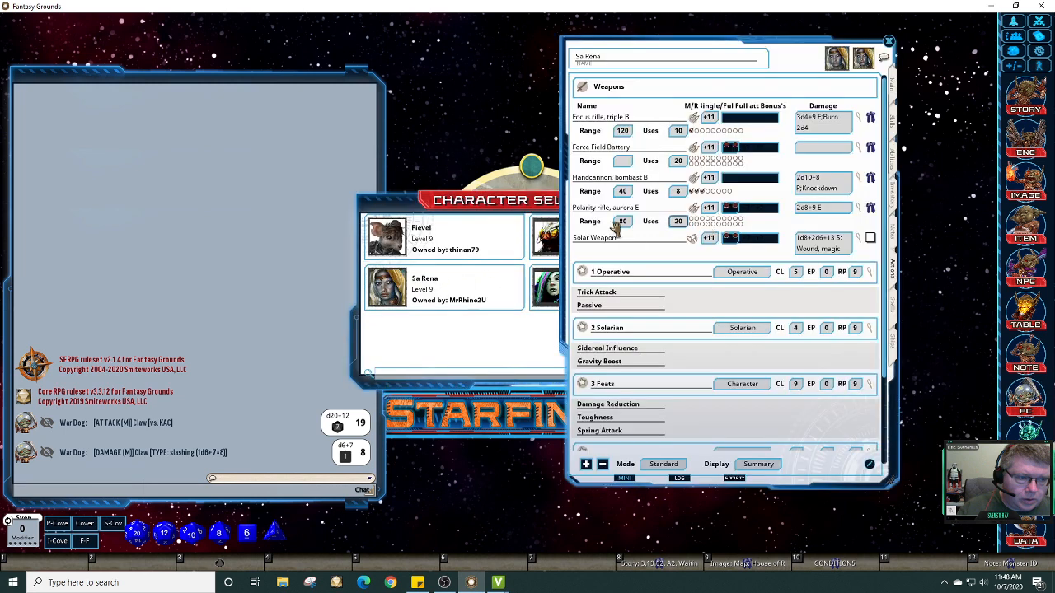
left_click(488, 201)
left_click(687, 207)
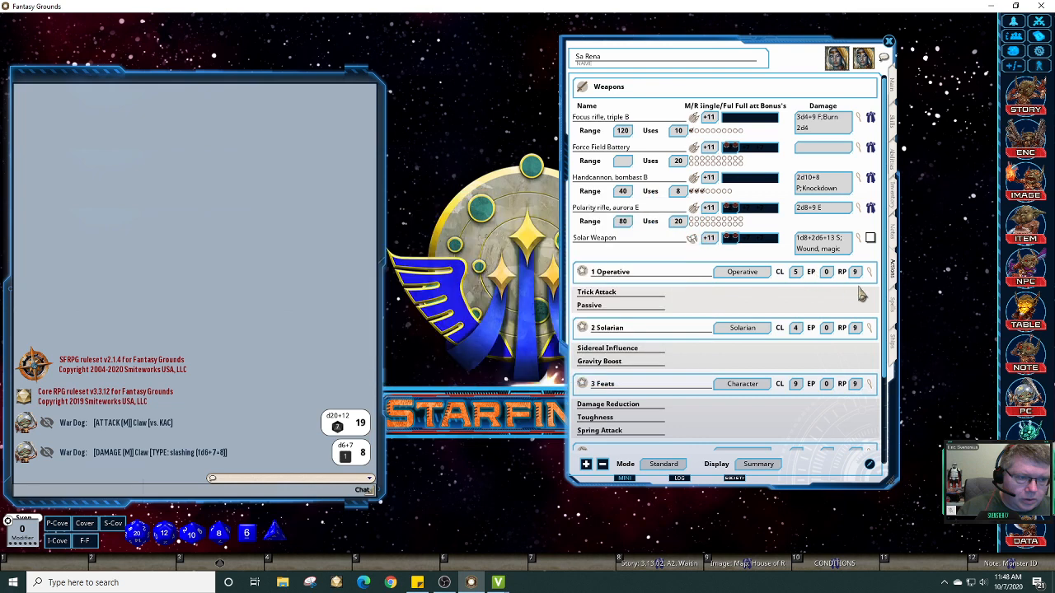
Step: Set the number of ability sections in the Solarian group to 4 and hide the group's settings
scroll(890, 293, "down", 3)
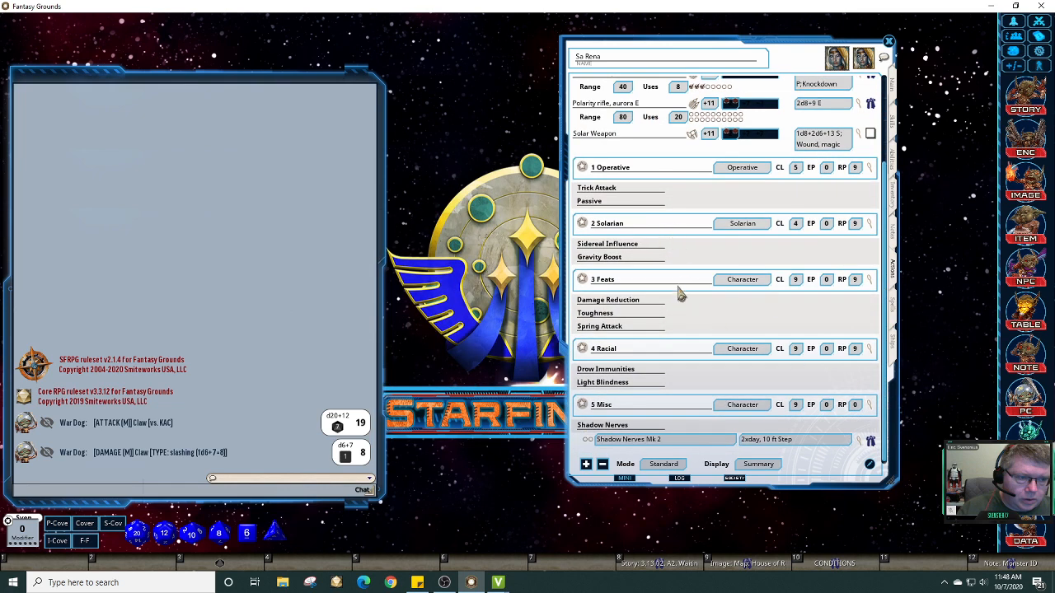
left_click(870, 229)
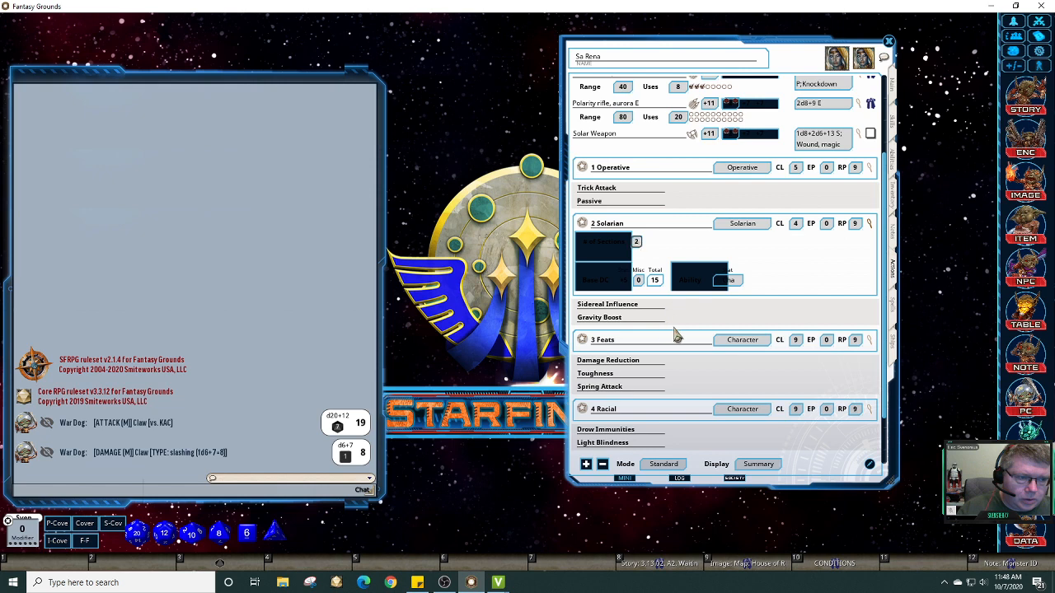
type("4")
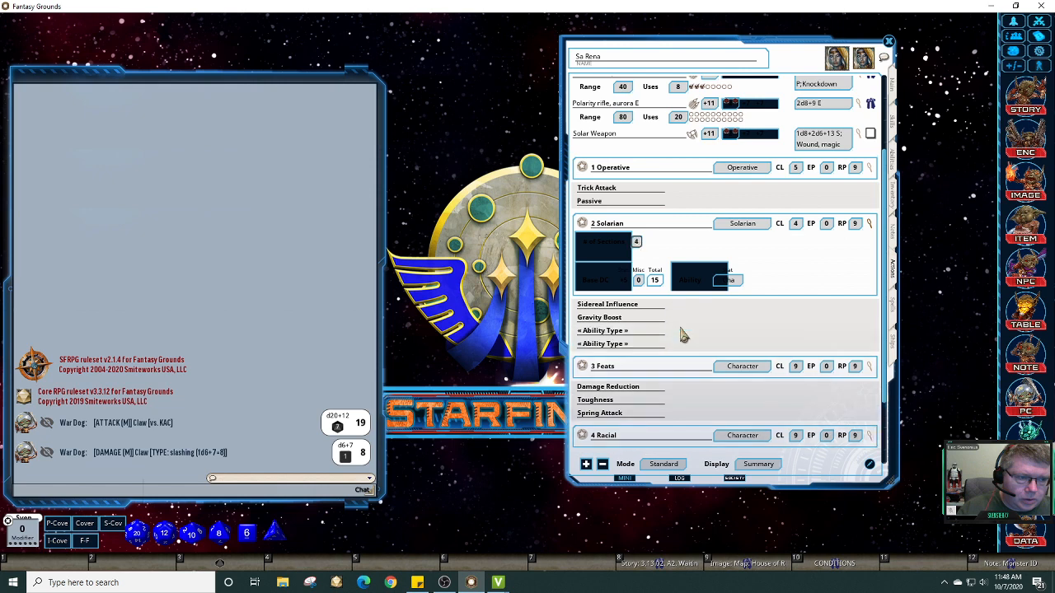
left_click(869, 224)
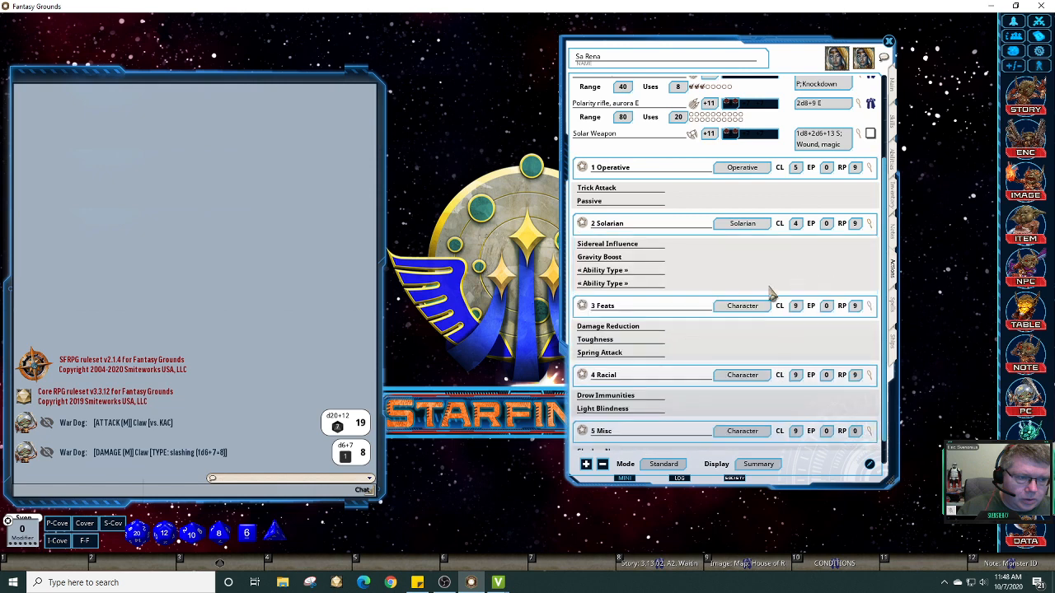
Step: Name the first blank ability type in the Solarian group "Graviton Mode"
left_click(617, 271)
left_click(630, 284)
left_click(632, 274)
type("Graviton Mode")
key("Return")
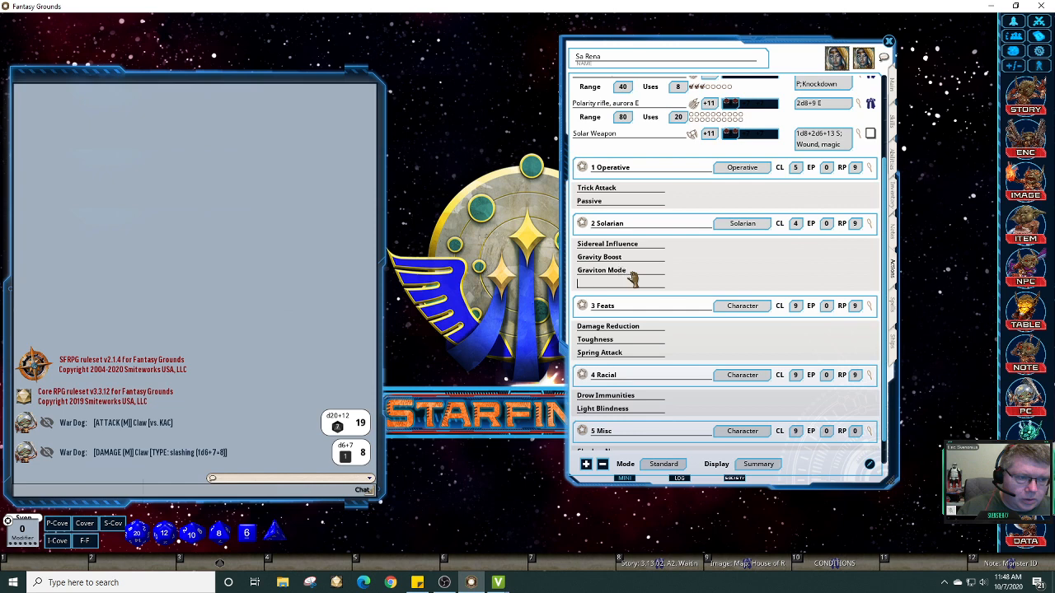
Step: Name the remaining blank ability type in the Solarian group "Photon Mode"
type("P")
type("hoton M")
type("ode")
key("BackSpace")
type("o")
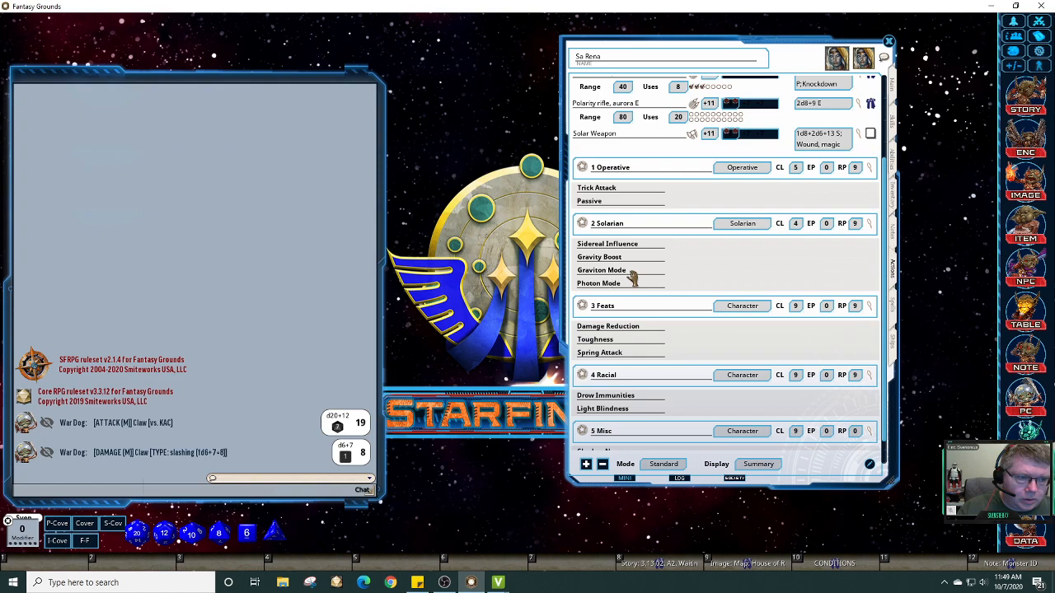
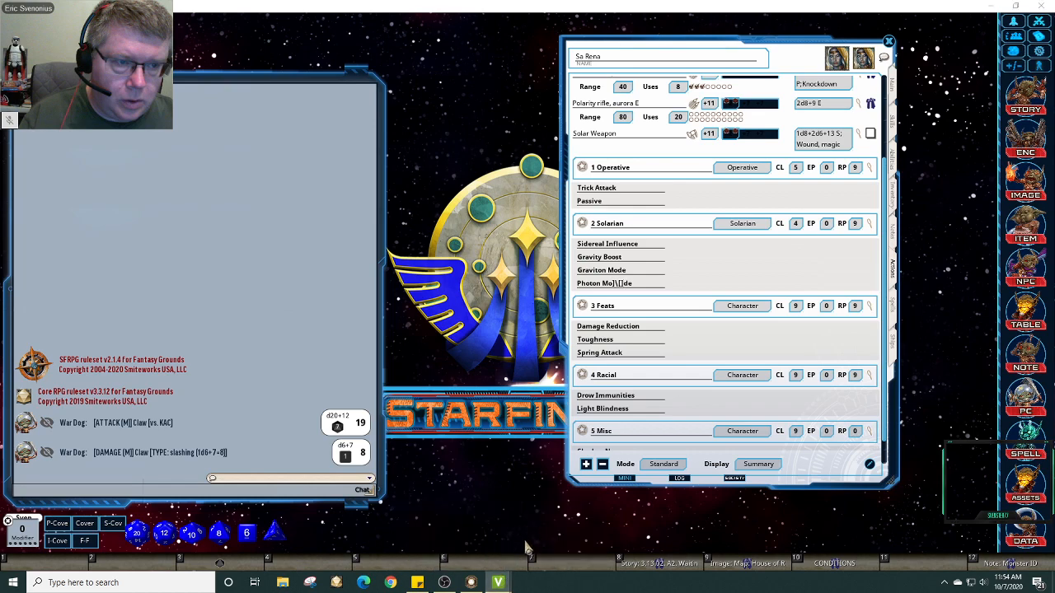
Step: Close the floating webcam window that covers the chat area
mouse_move(502, 583)
left_click(532, 558)
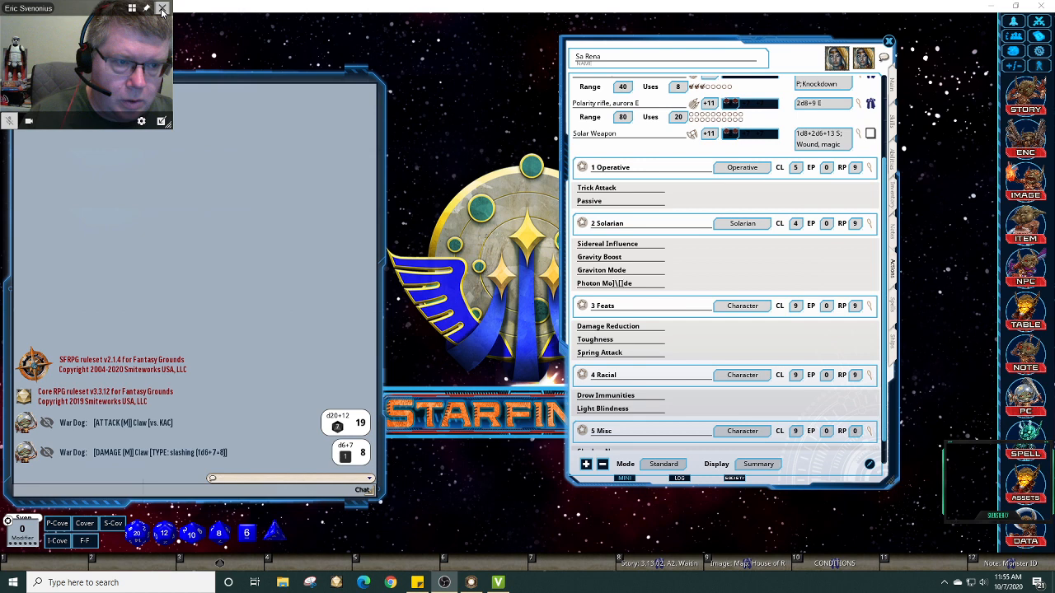
left_click(162, 9)
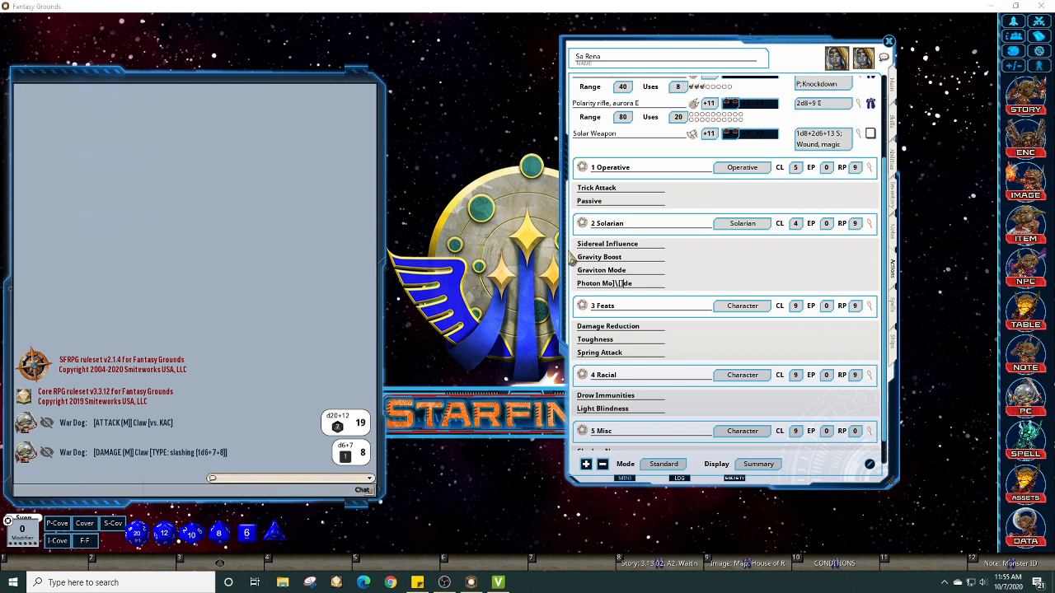
Step: Remove the stray bracket characters from the Solarian group's last ability type so it reads "Photon Mode"
left_click(636, 295)
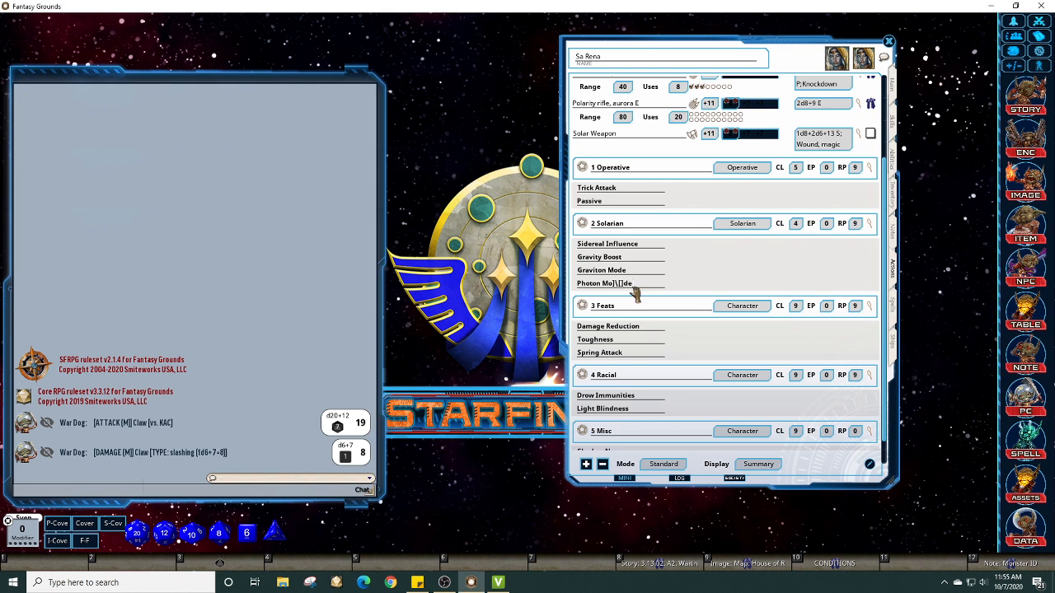
key("BackSpace")
key("BackSpace")
key("BackSpace")
key("BackSpace")
Step: Show only the Graviton Mode section's contents in the Solarian group and name its blank ability "Graviton Mode"
left_click(758, 274)
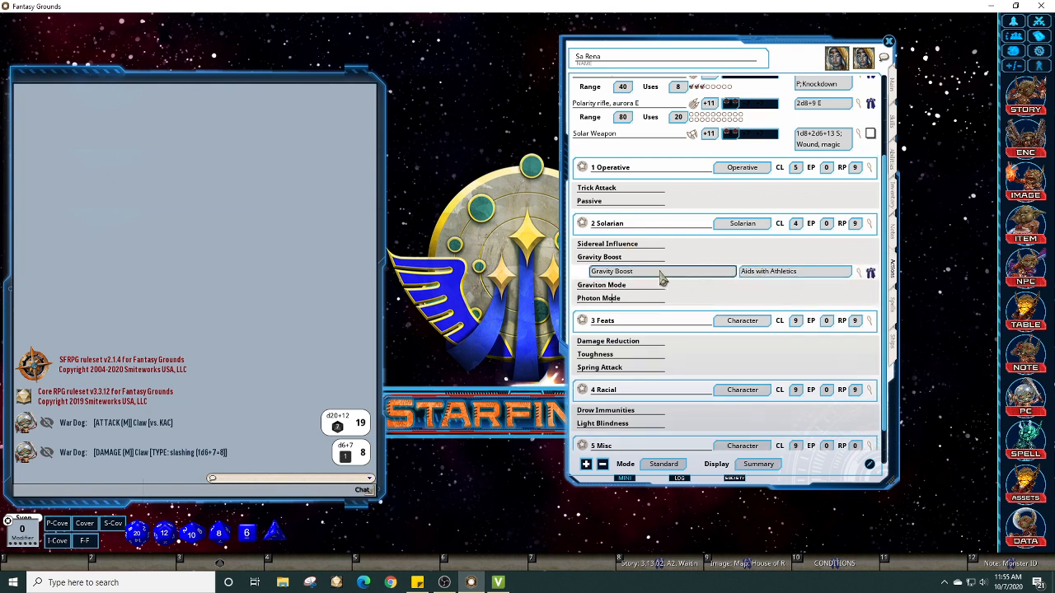
left_click(721, 290)
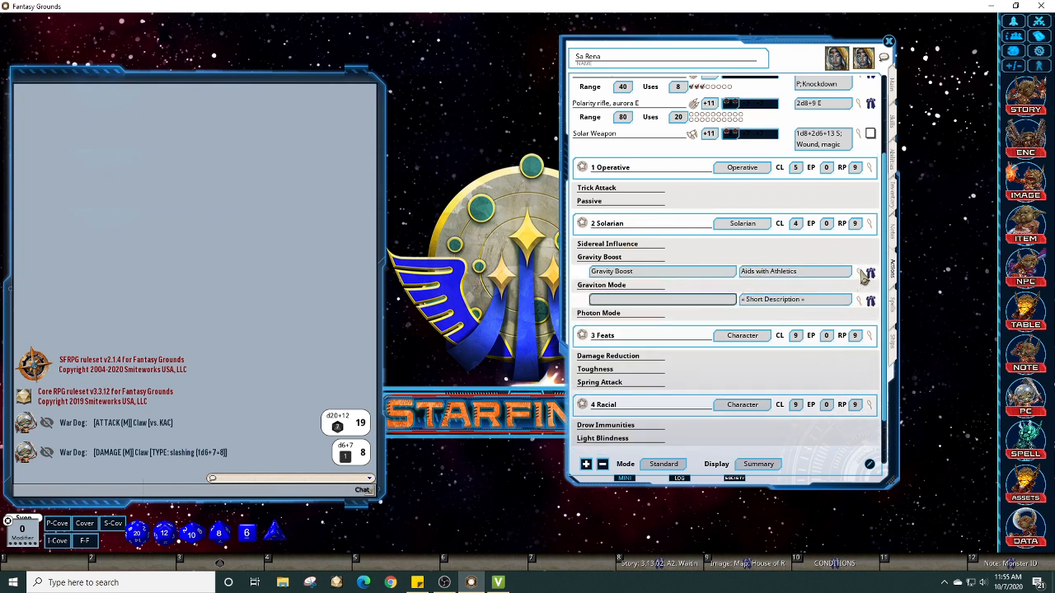
left_click(823, 259)
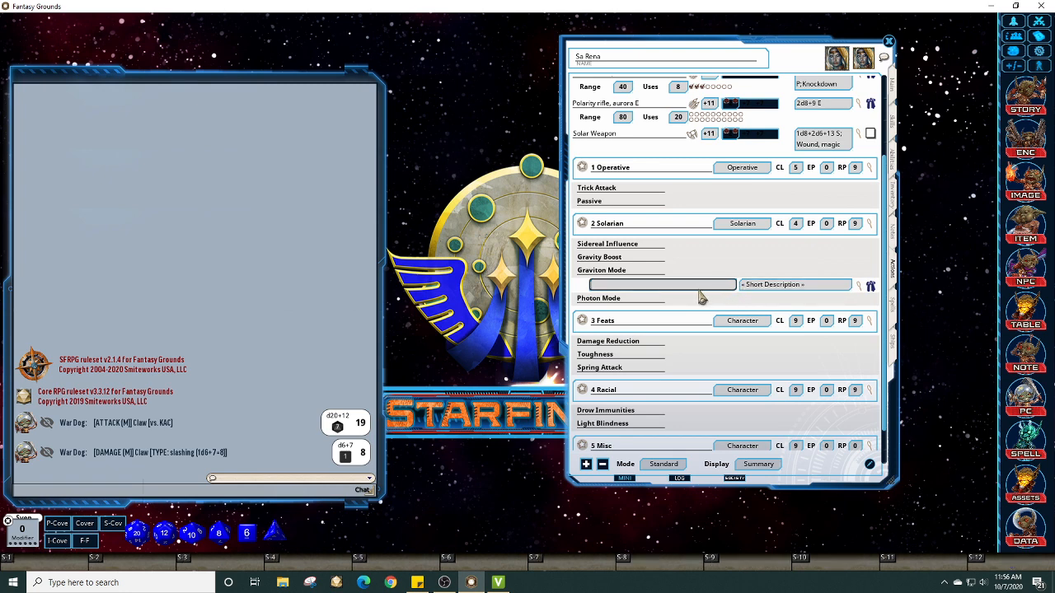
type("Graviton M")
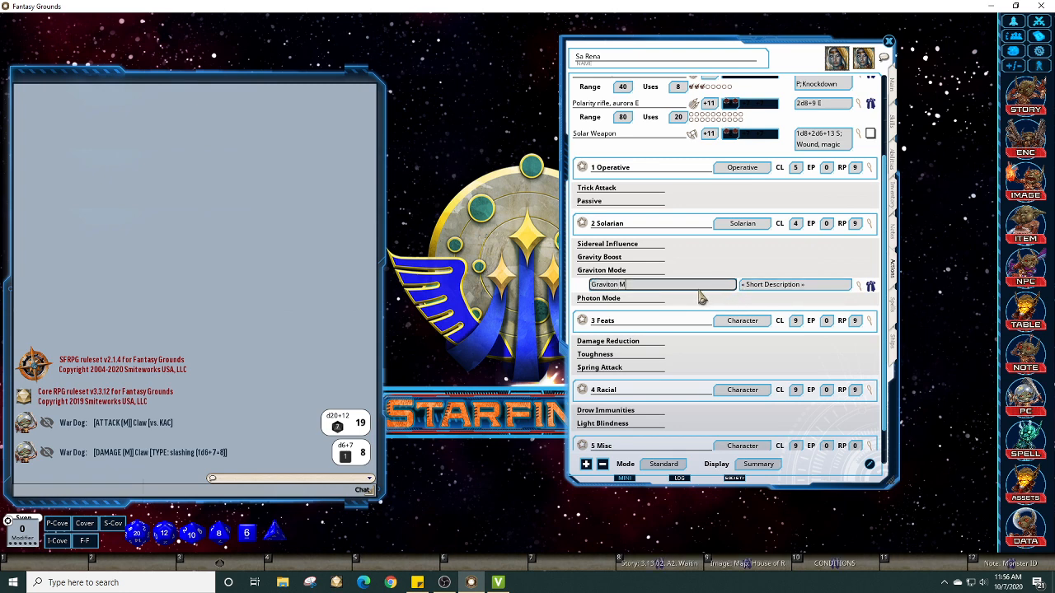
type("ode")
Step: Set the Graviton Mode ability's short description to "Bonus to Reflex"
left_click(789, 287)
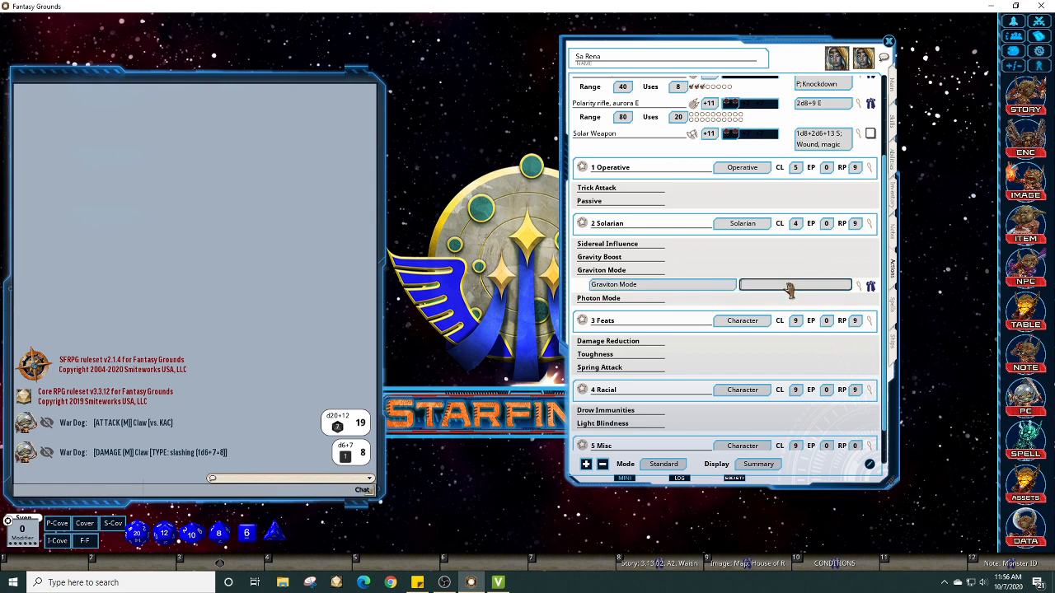
key("shift")
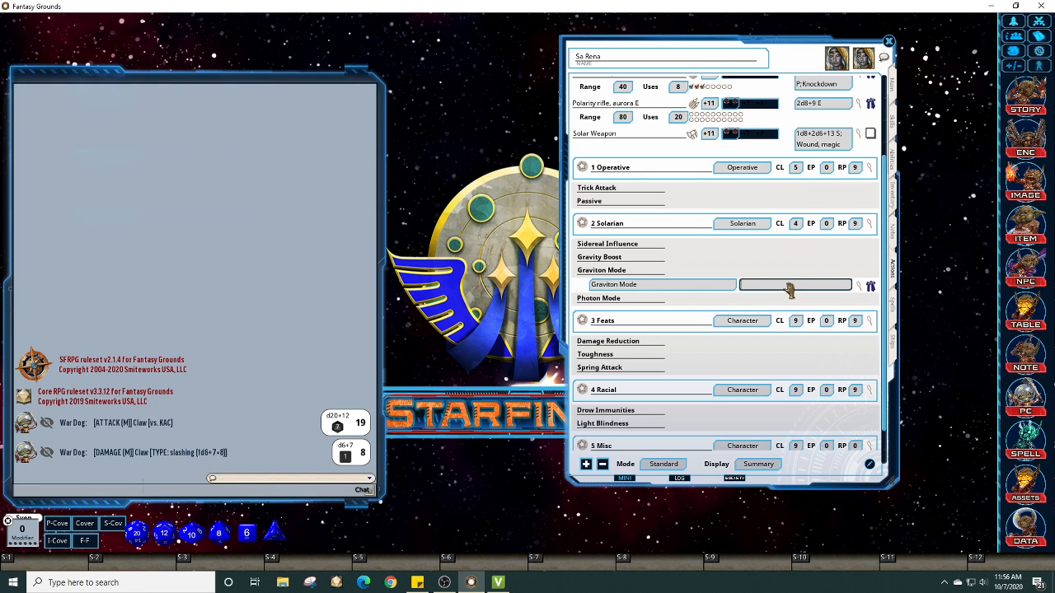
type("Bonu")
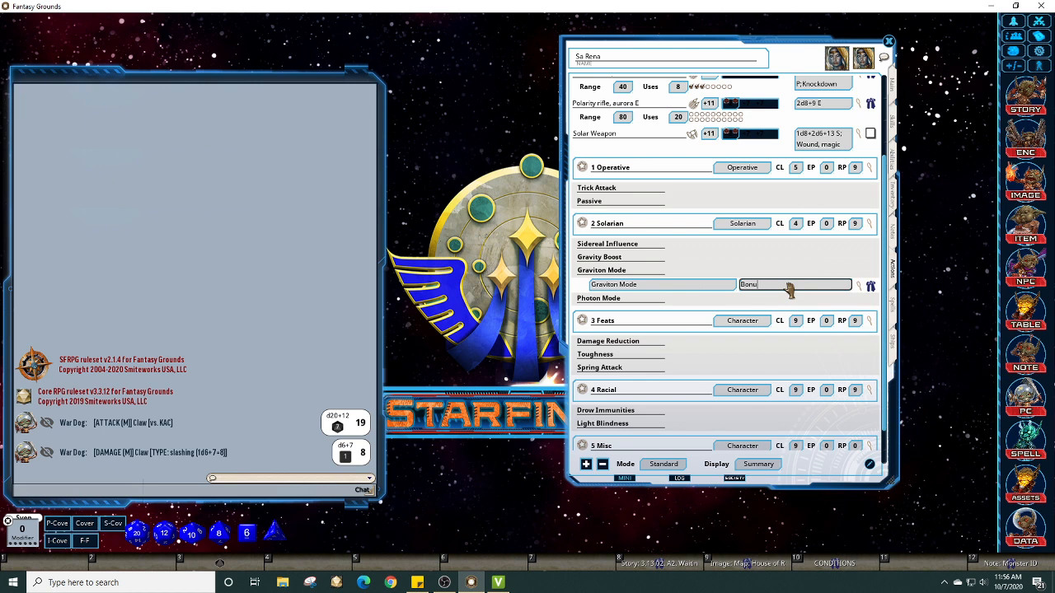
type("s to Reflex")
Step: Open the Graviton Mode ability's class feature record and place it beside Sa Rena's sheet without overlap
left_click(868, 285)
left_click_drag(564, 244, 912, 57)
left_click_drag(786, 56, 695, 48)
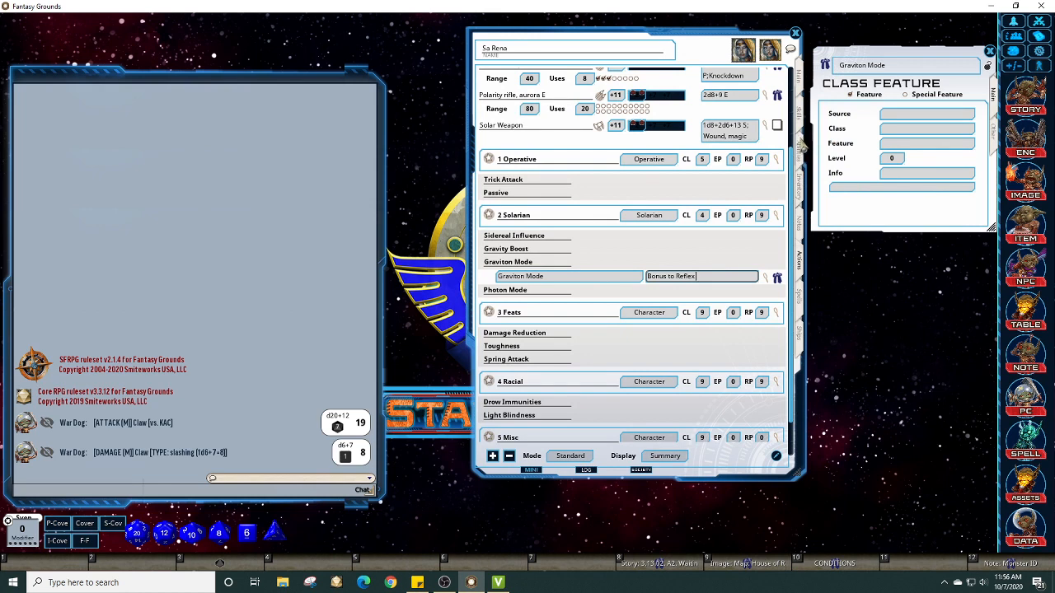
Step: Open the Stellar Mode (SU) class ability from Sa Rena's abilities page and move its window aside
left_click(800, 147)
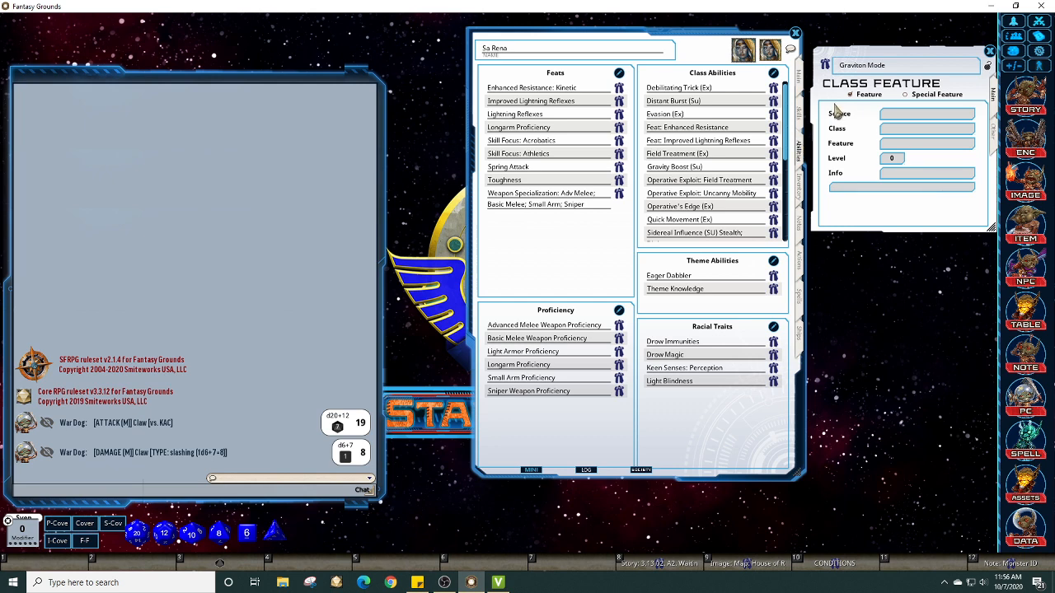
scroll(783, 194, "down", 1)
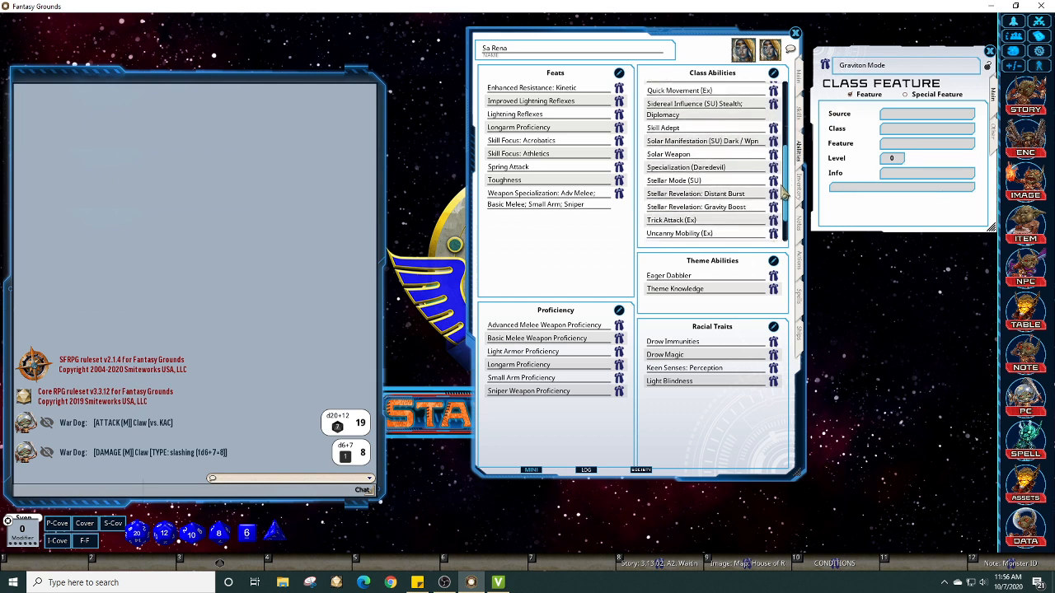
left_click(773, 180)
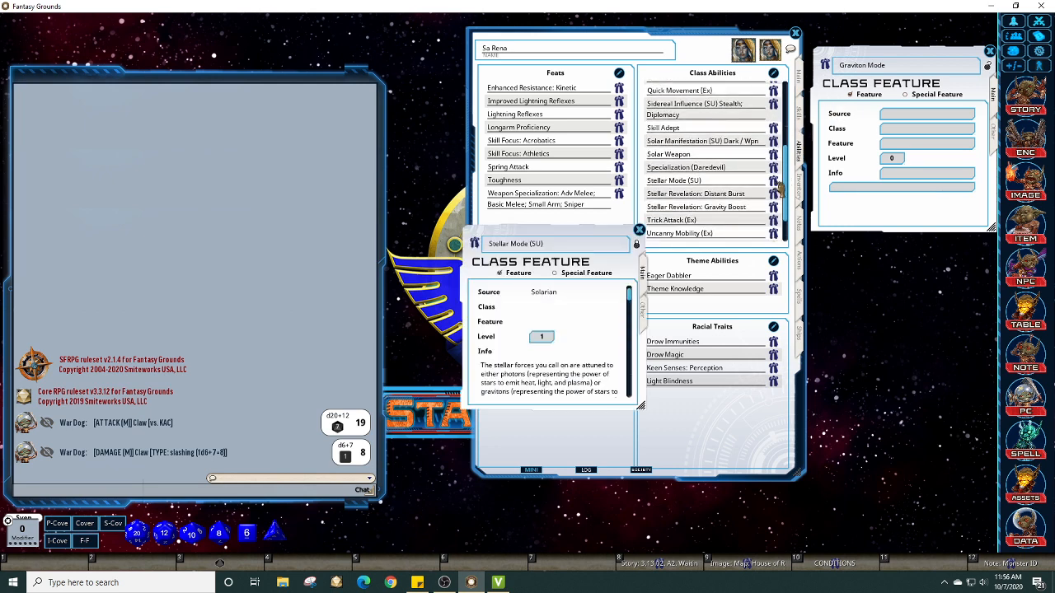
left_click_drag(559, 221, 466, 173)
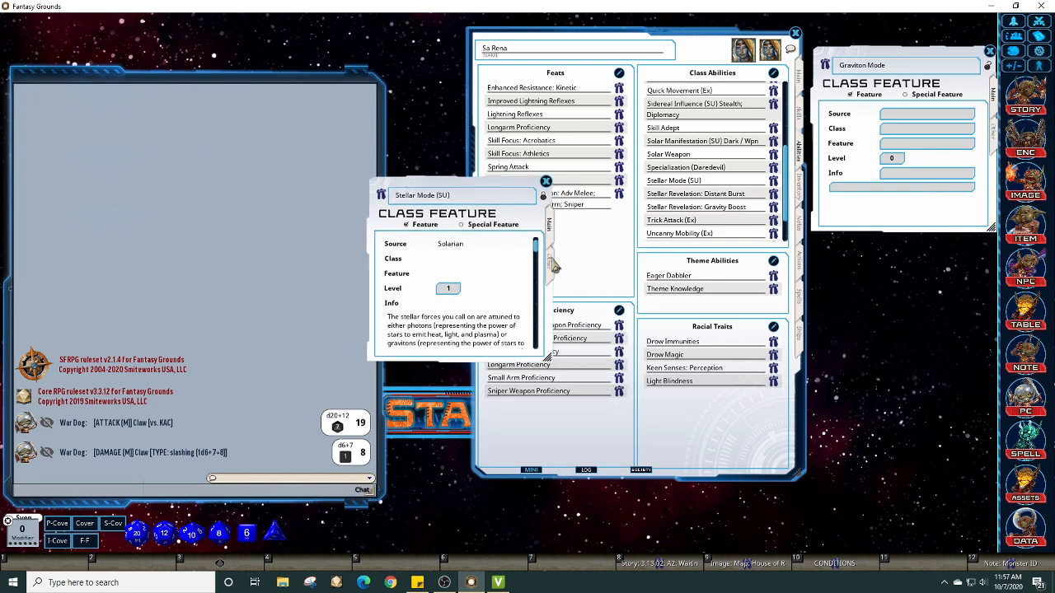
Step: Check both pages of the Stellar Mode feature, enlarging its window to read the Graviton Mode and Photon Mode descriptions
left_click(551, 262)
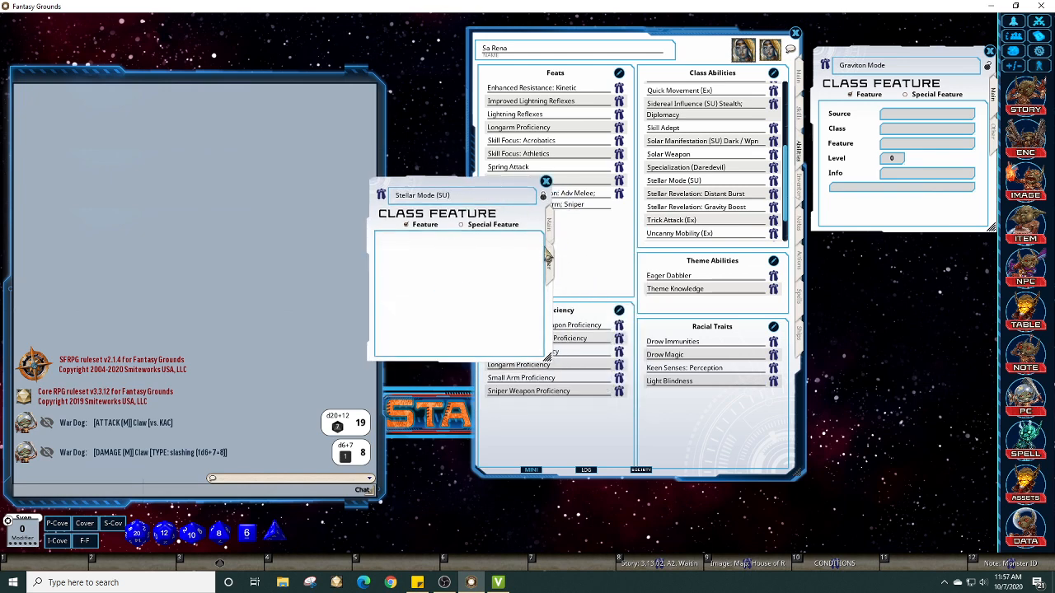
left_click_drag(505, 198, 476, 163)
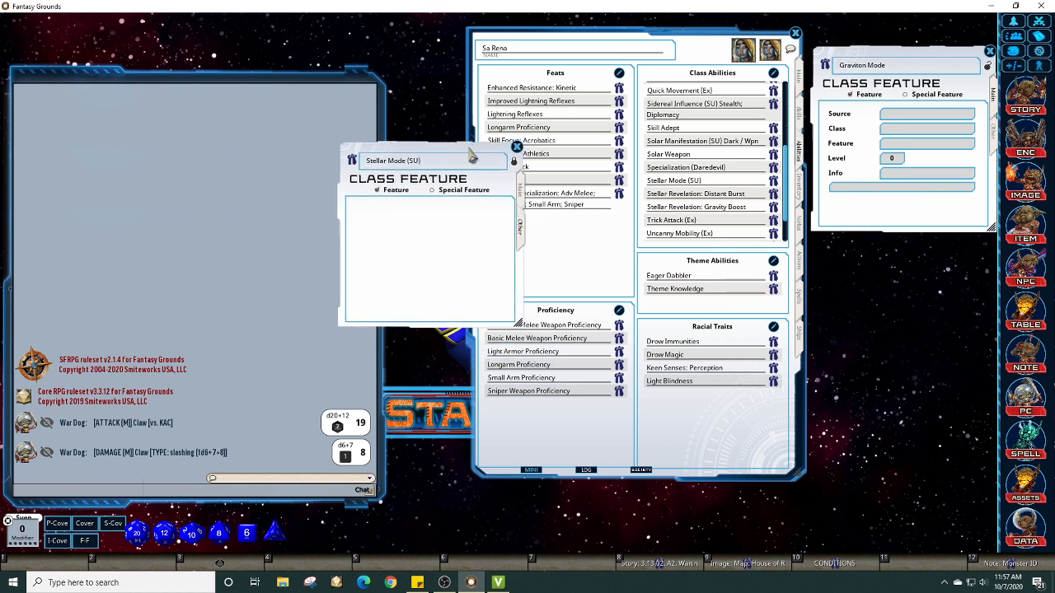
left_click(521, 196)
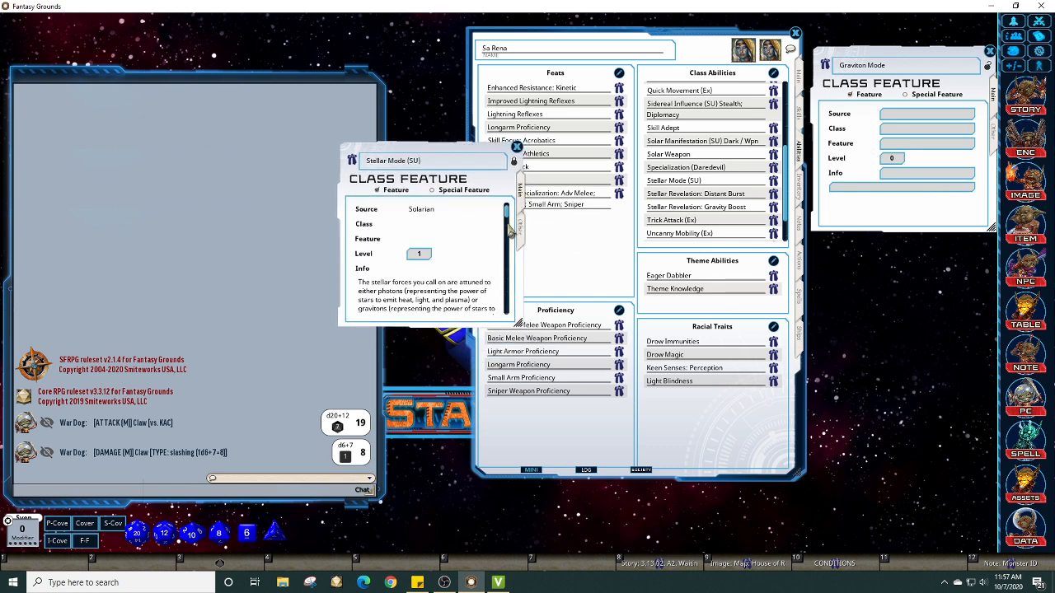
scroll(511, 257, "down", 5)
left_click_drag(510, 257, 682, 406)
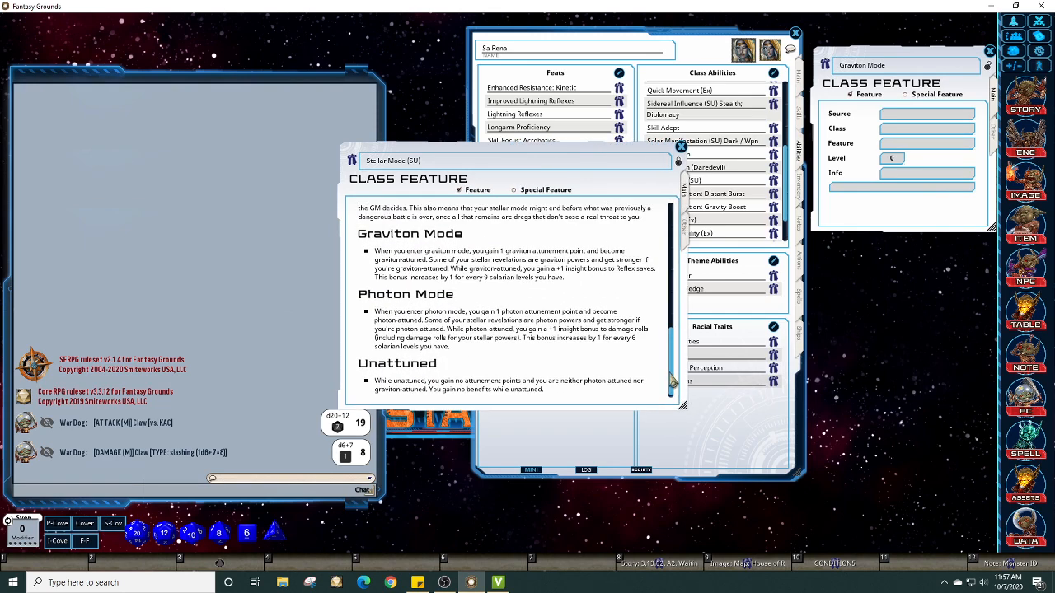
scroll(671, 375, "up", 3)
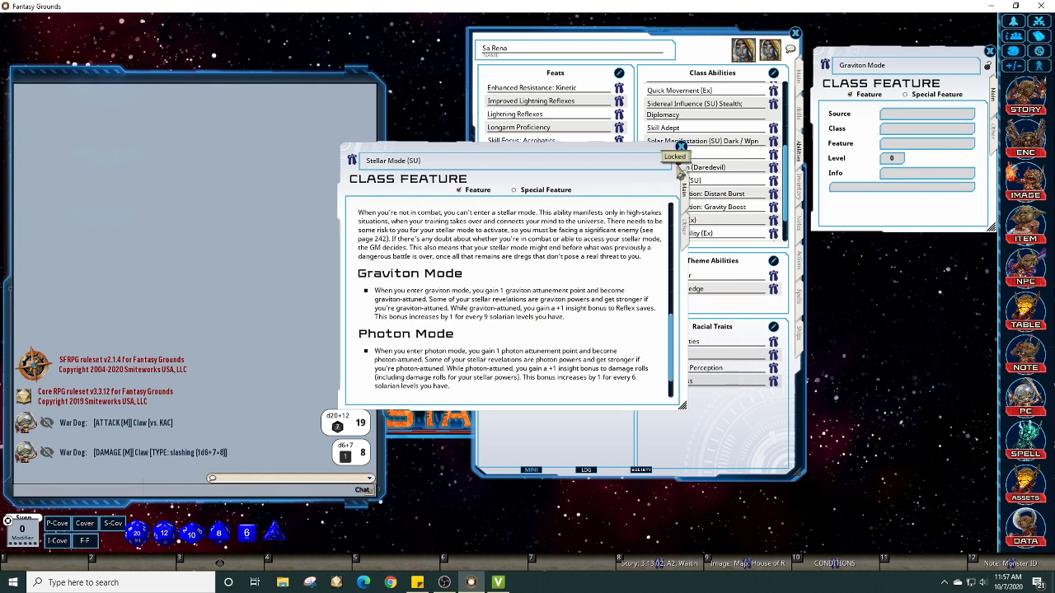
Step: Unlock the Stellar Mode feature and copy its Graviton Mode paragraph into the Graviton Mode feature's description
left_click(680, 171)
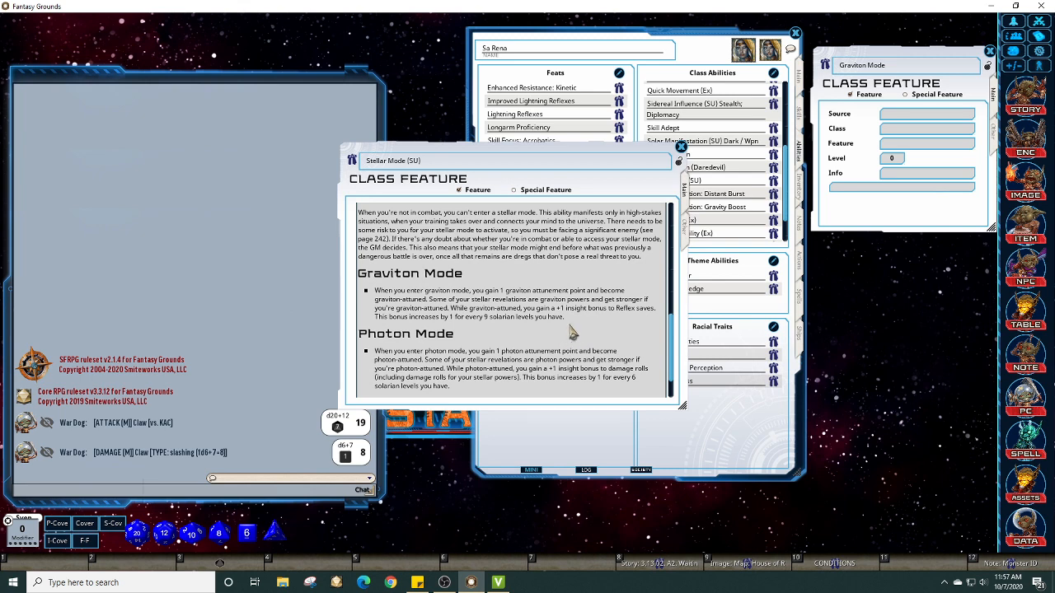
left_click_drag(566, 324, 375, 291)
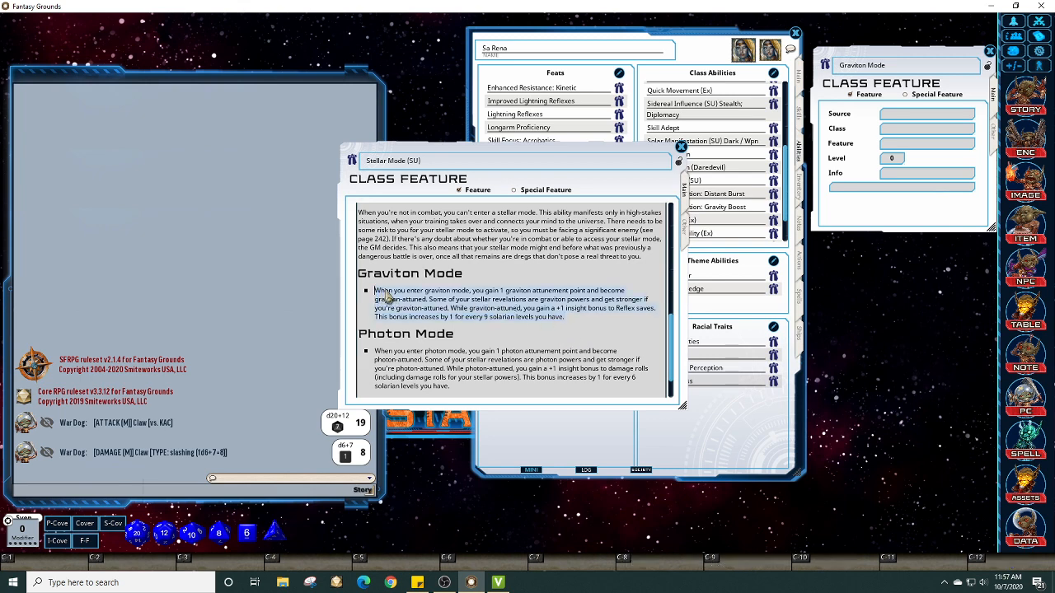
left_click(894, 190)
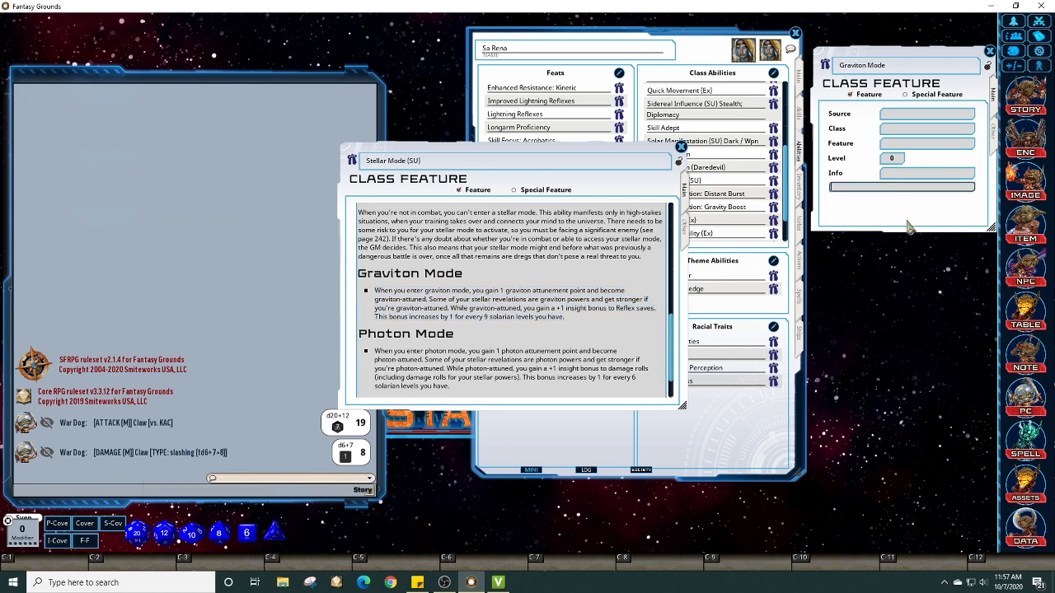
type("*When you enter graviton mode, you gain 1 graviton attunement point and become graviton-attuned. Some of your stellar revelations are graviton powers and get stronger if you're graviton-attuned. While graviton-attuned, you gain a +1 insight bonus to Reflex saves. This bonus increases by 1 for every 9 solarian levels you have.")
Step: Rename the Graviton Mode feature "Graviton Mode (SU)" and lock the Stellar Mode feature again
left_click(897, 67)
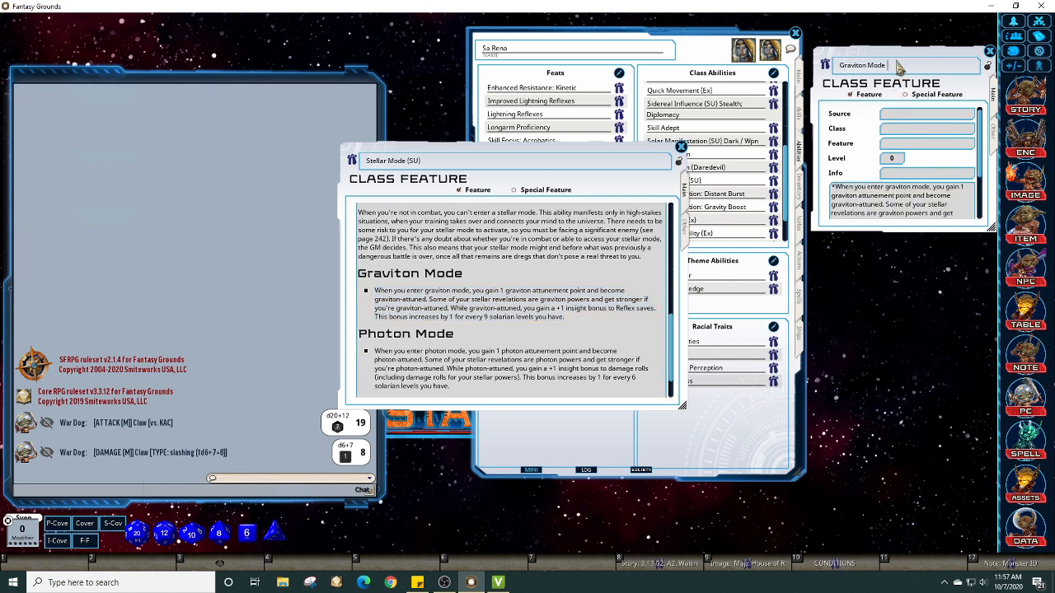
type("(SU")
type(")")
left_click(889, 133)
left_click(680, 163)
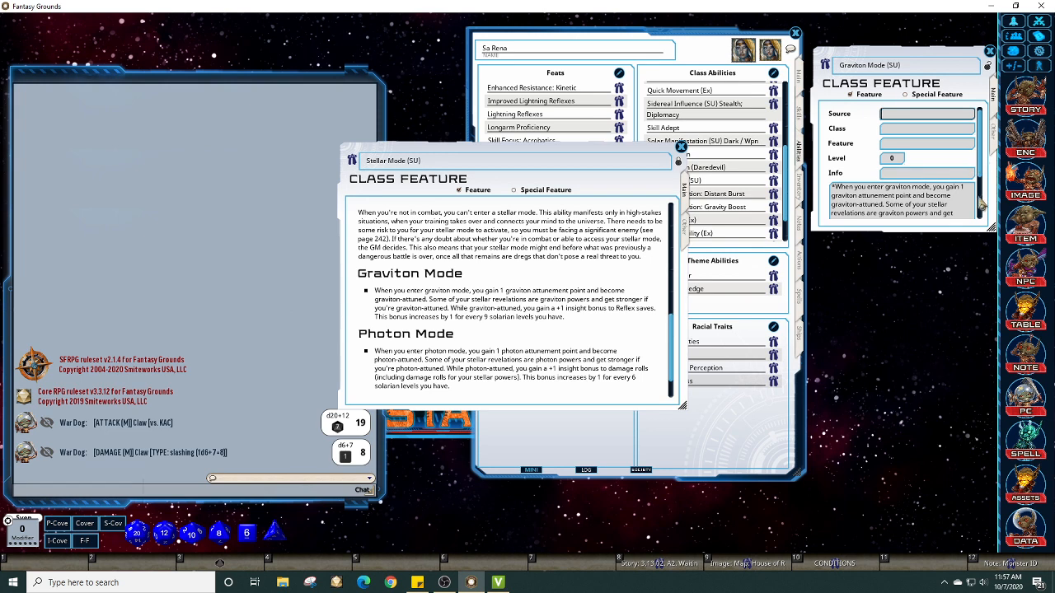
Step: Enlarge and reposition the Graviton Mode (SU) window to show its full description, and return to the start of Stellar Mode
left_click_drag(992, 228, 1036, 247)
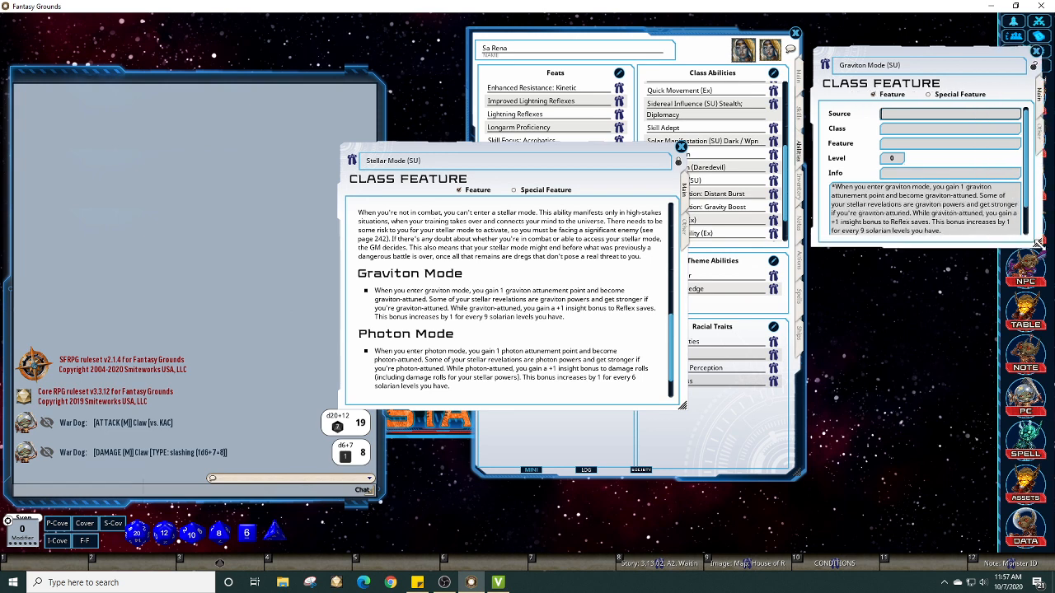
left_click_drag(932, 56, 900, 64)
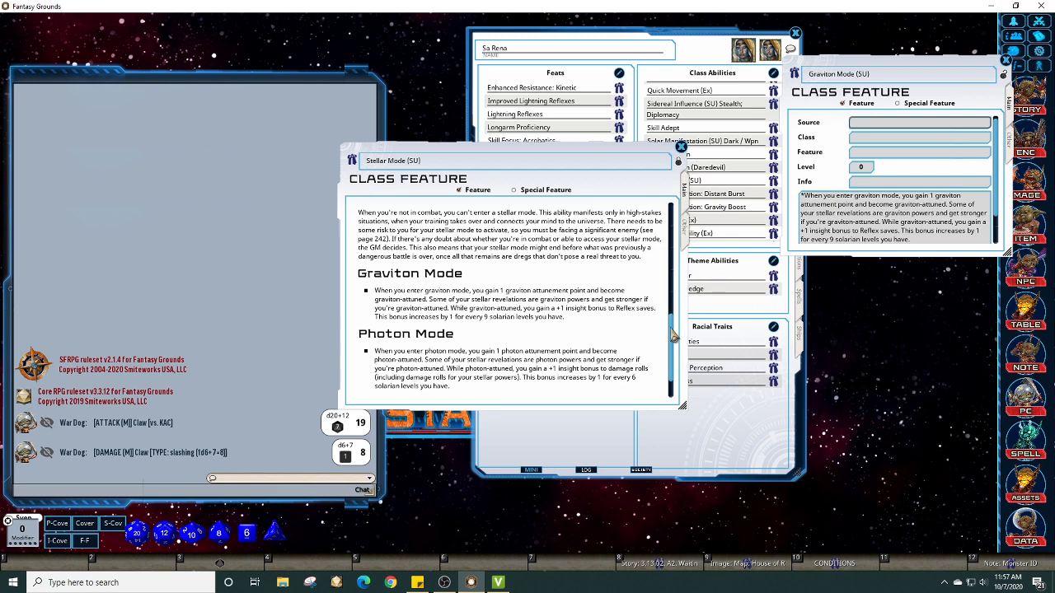
left_click_drag(677, 335, 677, 212)
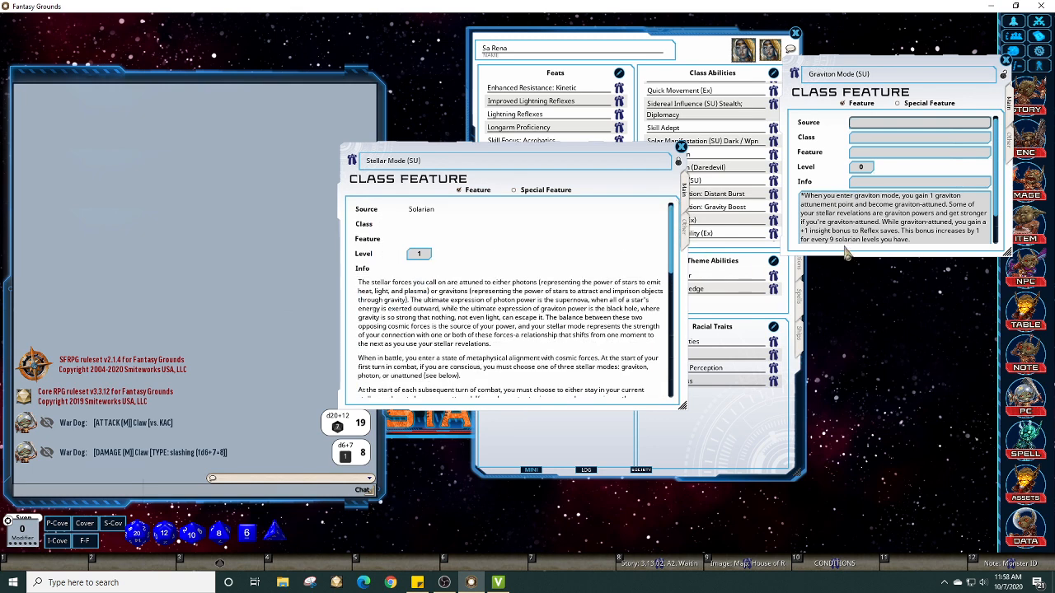
Step: Fill in Graviton Mode (SU) with source Solarian, class Solarian, feature Stellar Mode and level 1
type("Solarian")
key("Tab")
type("So")
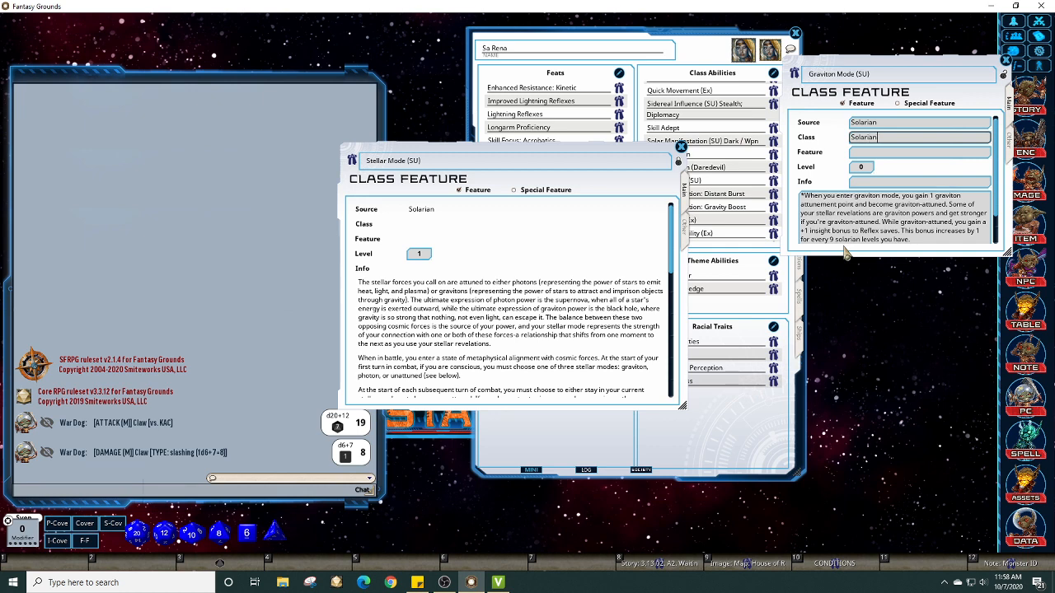
key("Tab")
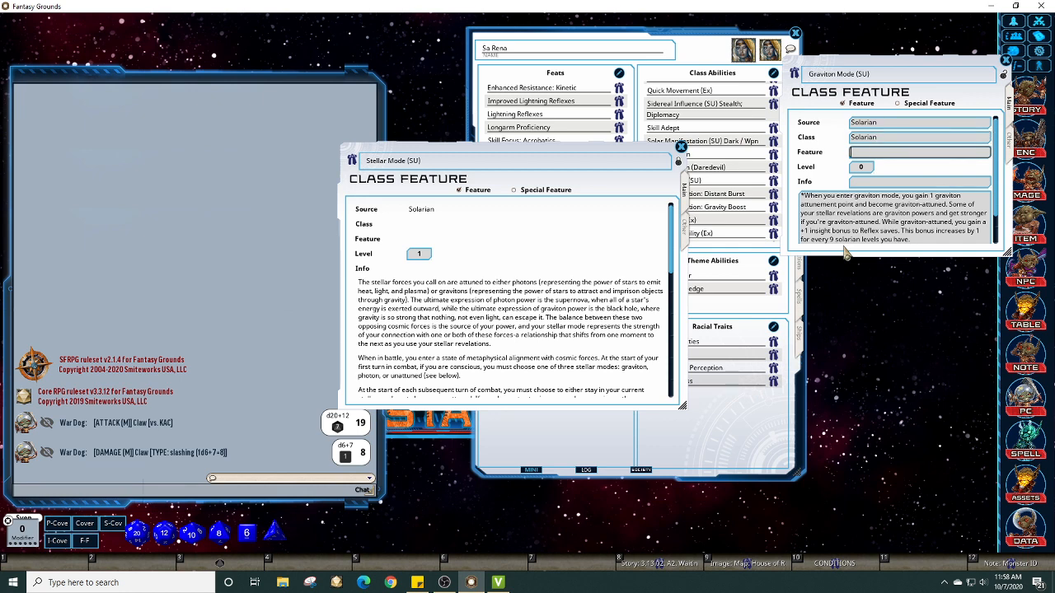
type("Stellar Mode")
key("Tab")
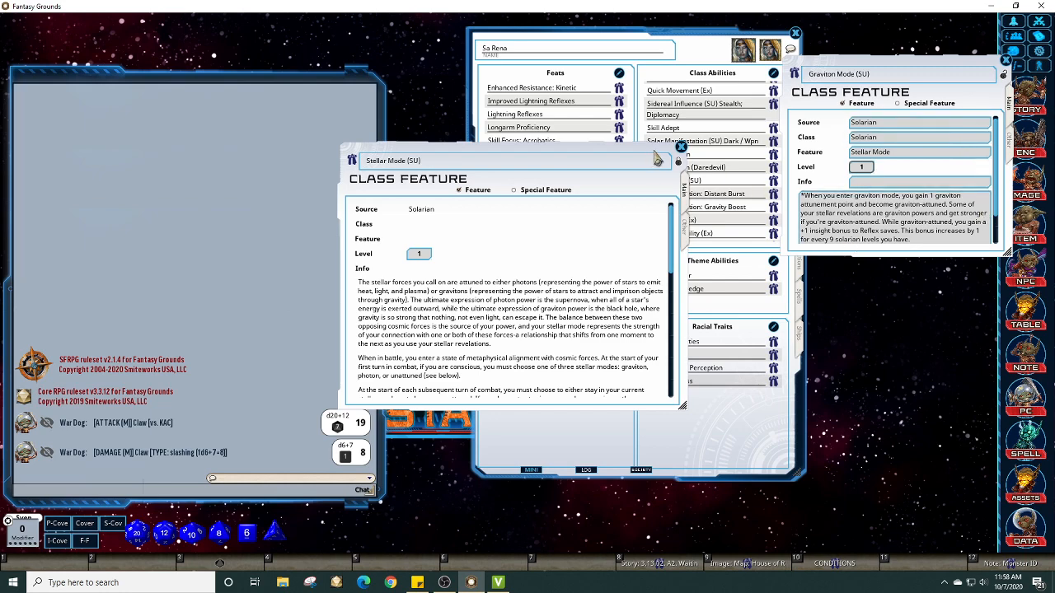
Step: Move the Stellar Mode window over the chat area and separate Sa Rena's sheet from the Graviton Mode window
left_click_drag(650, 161, 341, 33)
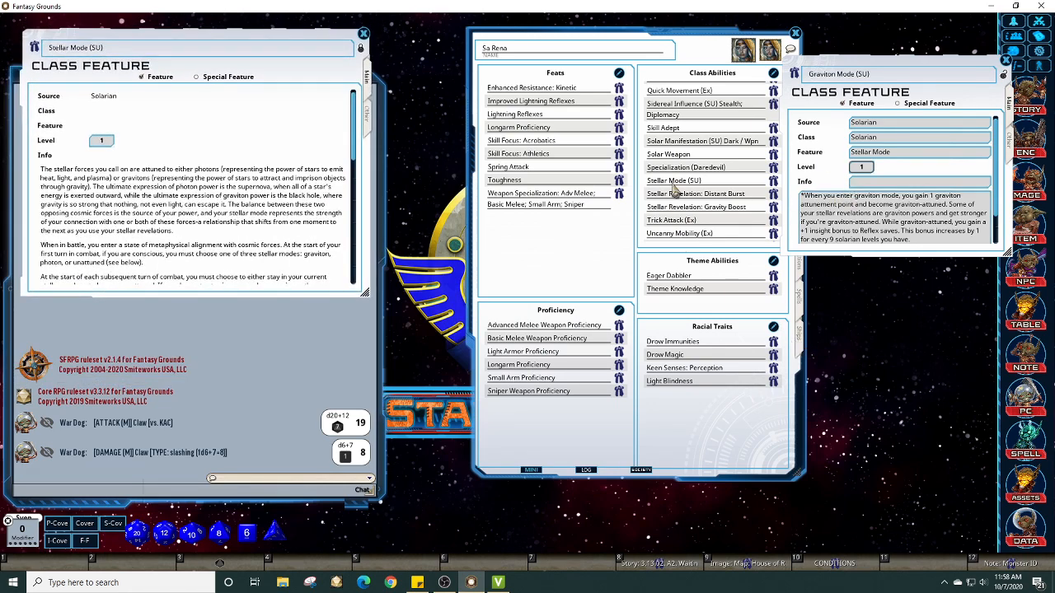
left_click_drag(697, 46, 643, 71)
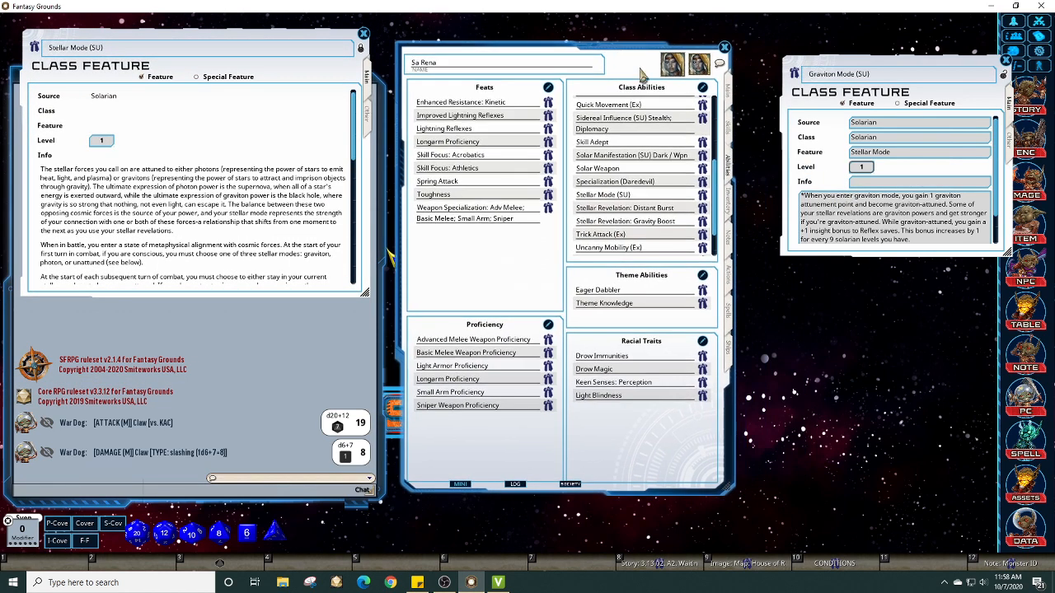
Step: Return to Sa Rena's Solarian actions and check the Graviton Mode (SU) ability's link by reopening the feature from it, leaving the feature window closed
left_click(729, 276)
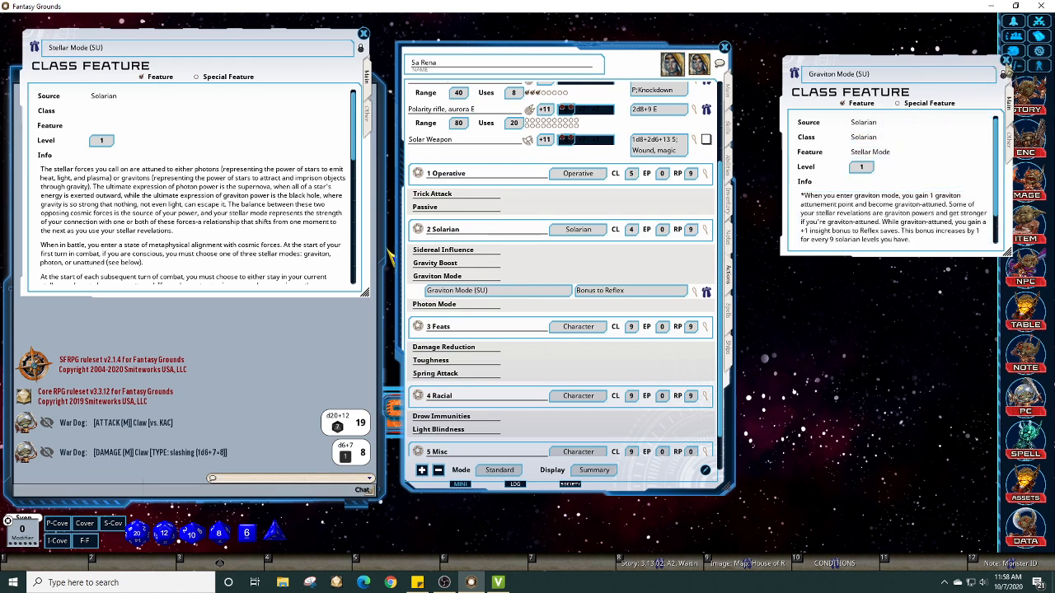
left_click(1006, 61)
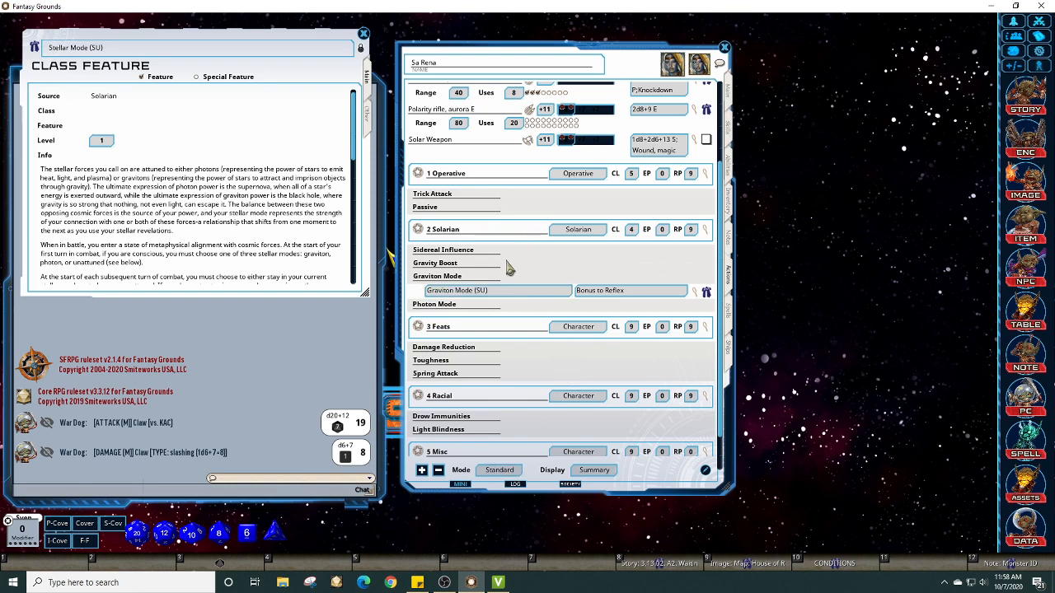
left_click(706, 294)
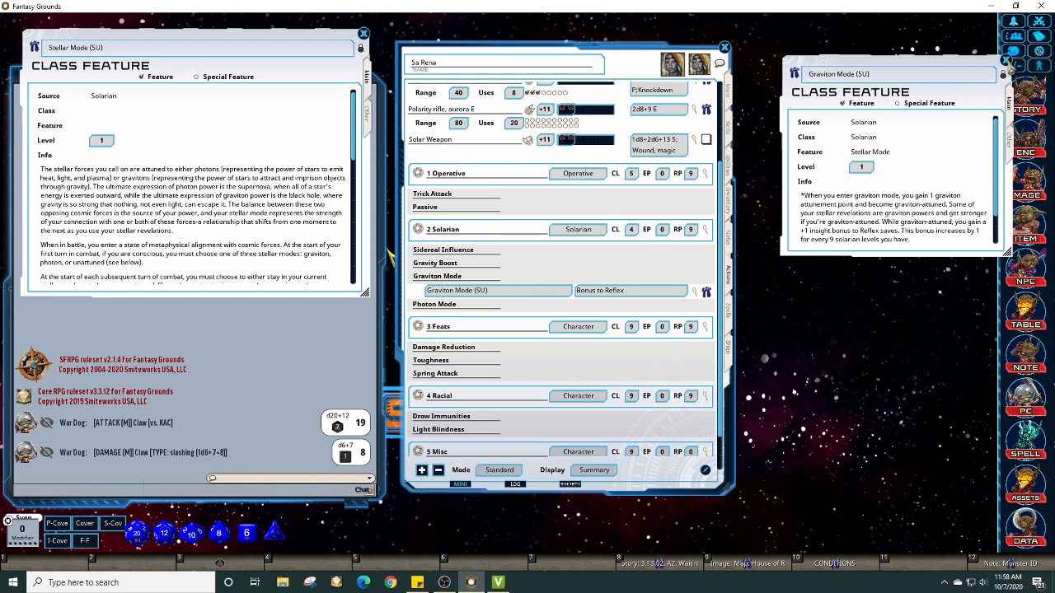
left_click(1005, 61)
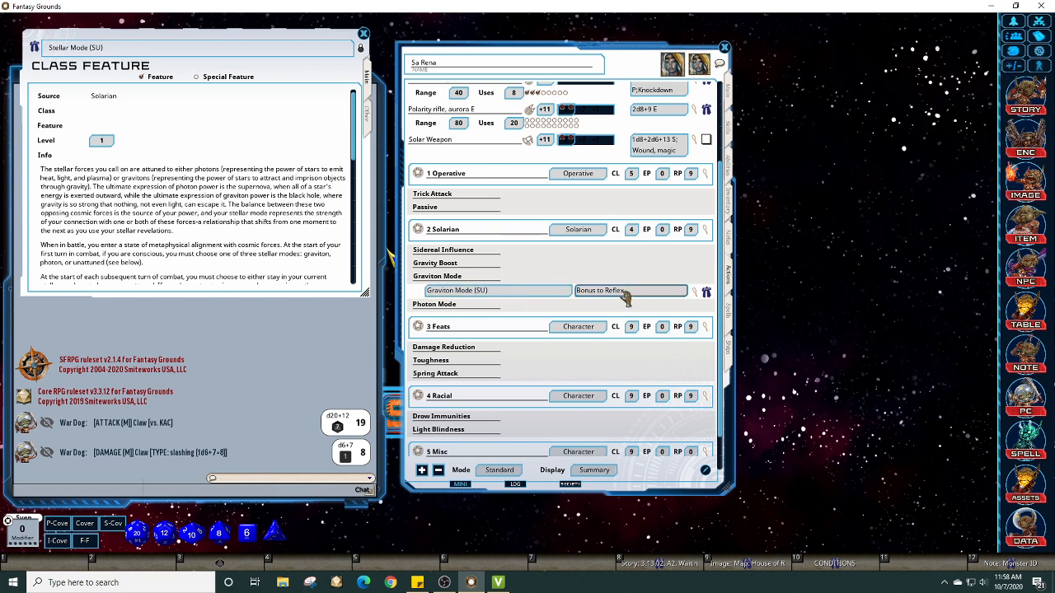
Step: Add an effect to the Graviton Mode (SU) ability and open its details with the Graviton Mode rules text in Stellar Mode in view
right_click(536, 295)
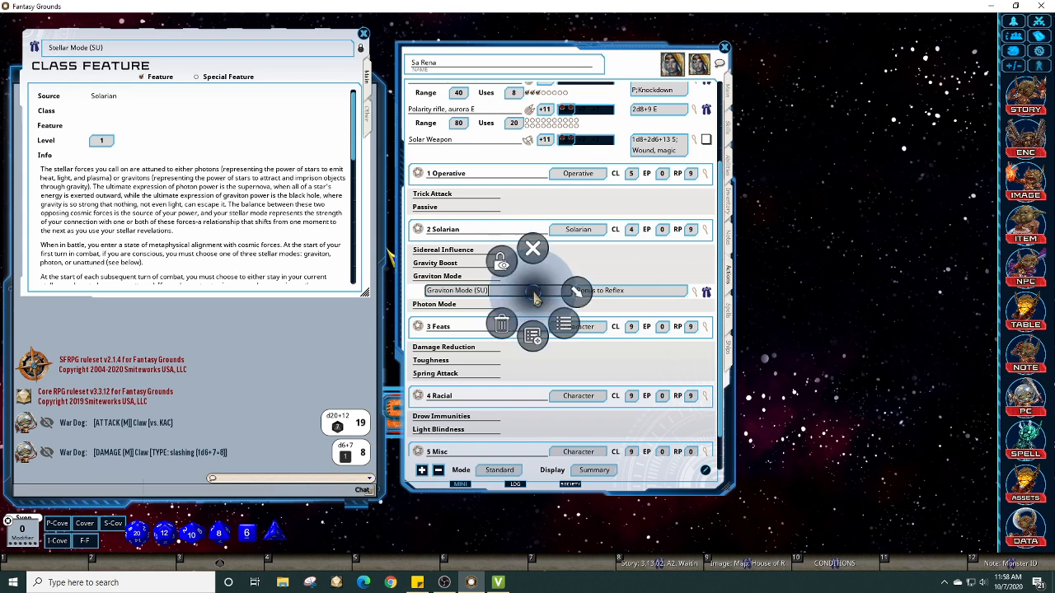
left_click(578, 293)
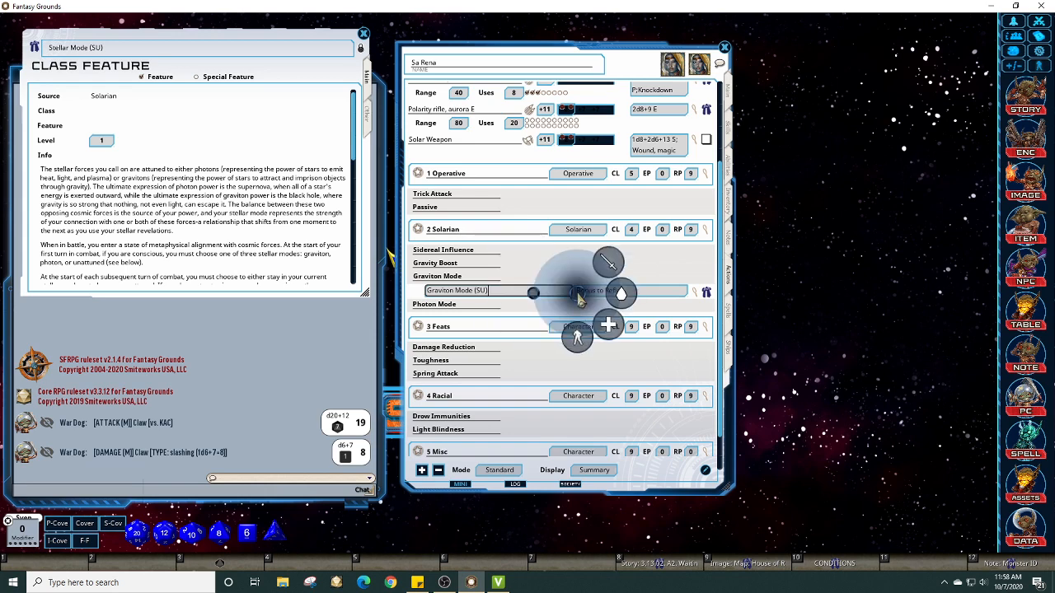
left_click(582, 342)
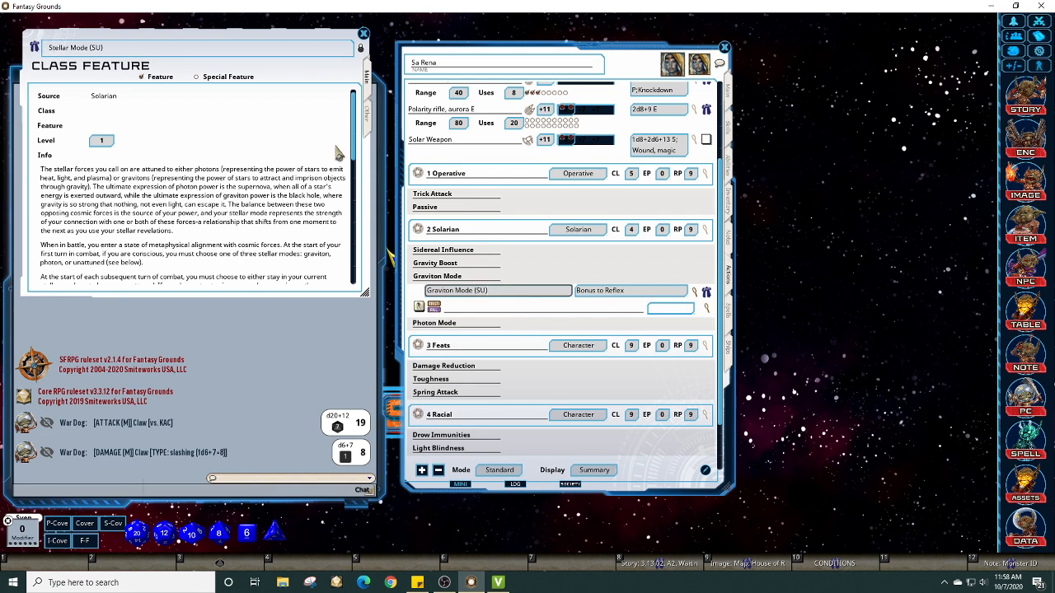
left_click_drag(354, 139, 353, 272)
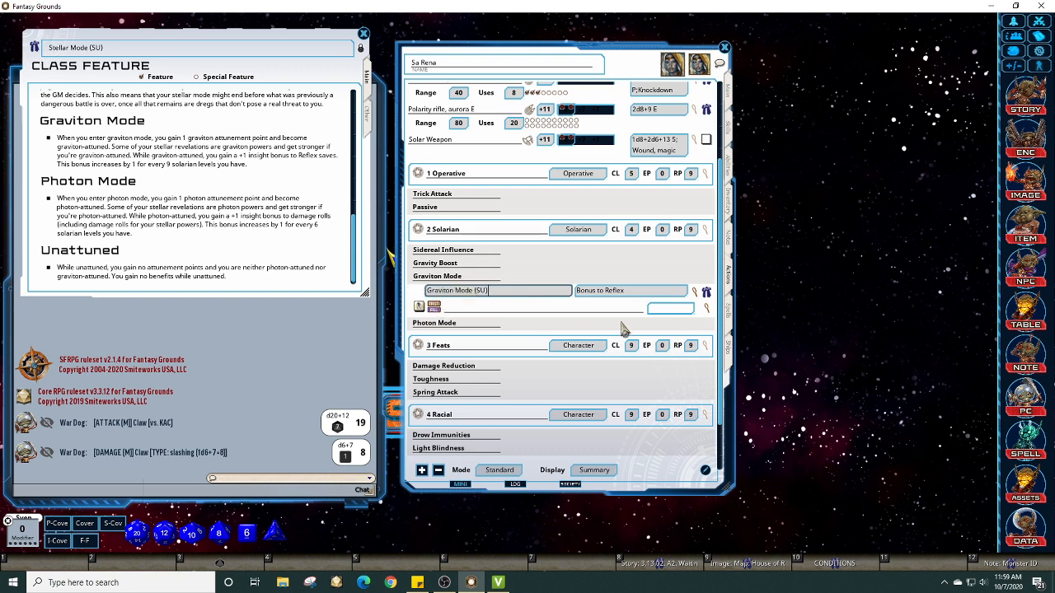
left_click(707, 311)
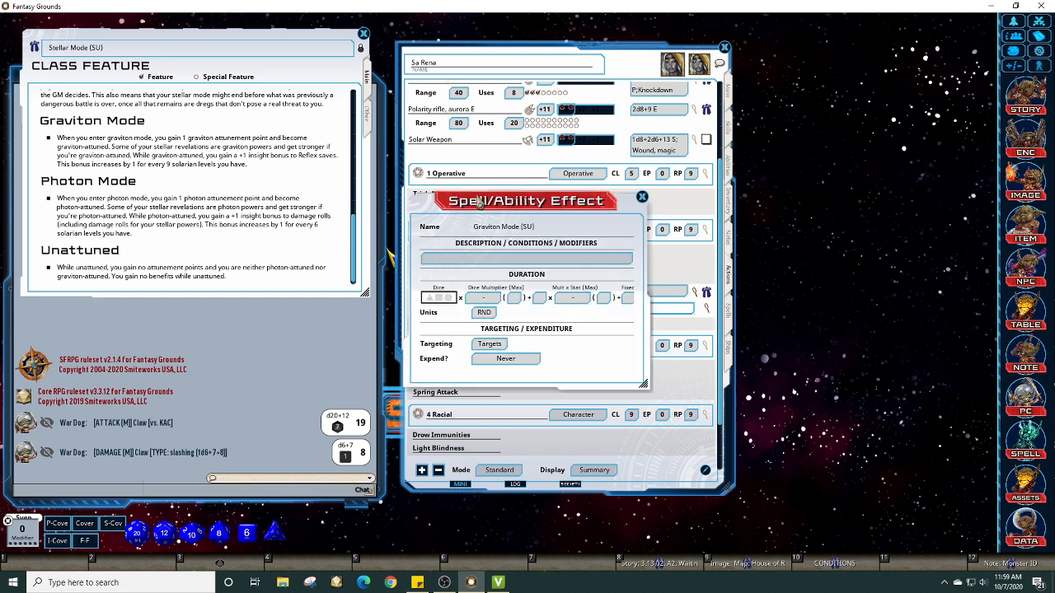
left_click_drag(480, 203, 725, 234)
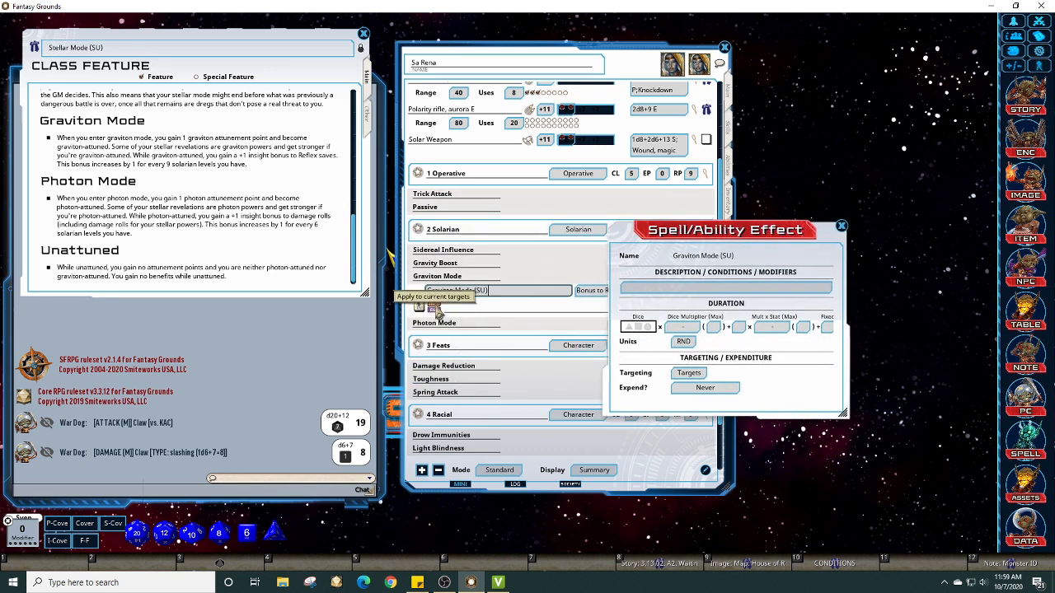
Step: Set the effect to target Self with the modifiers "Graviton Mode 1; REFLEX: 1" and move its window clear of Sa Rena's sheet
left_click(688, 373)
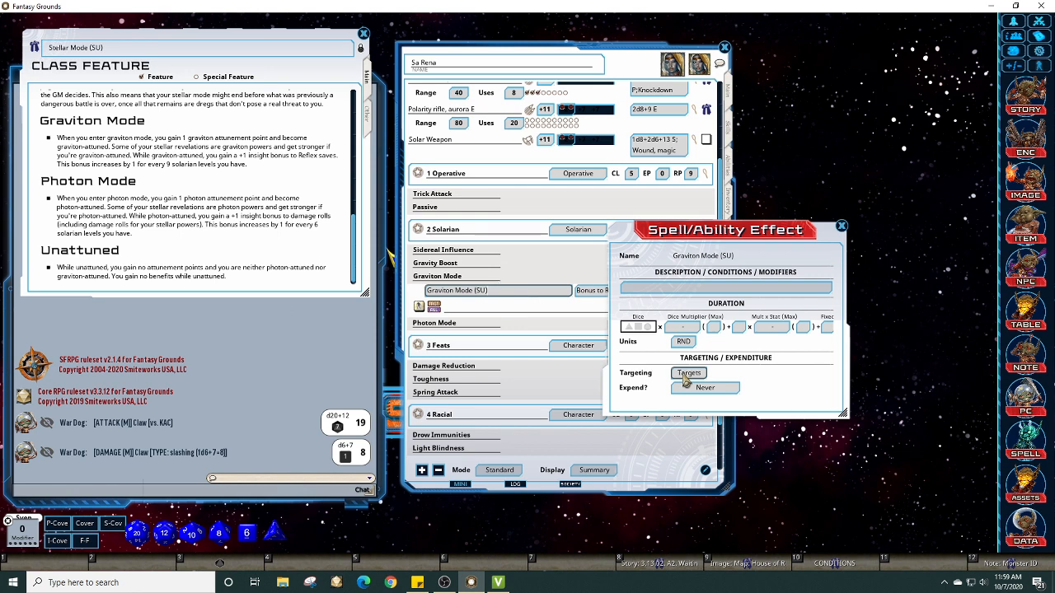
left_click(674, 291)
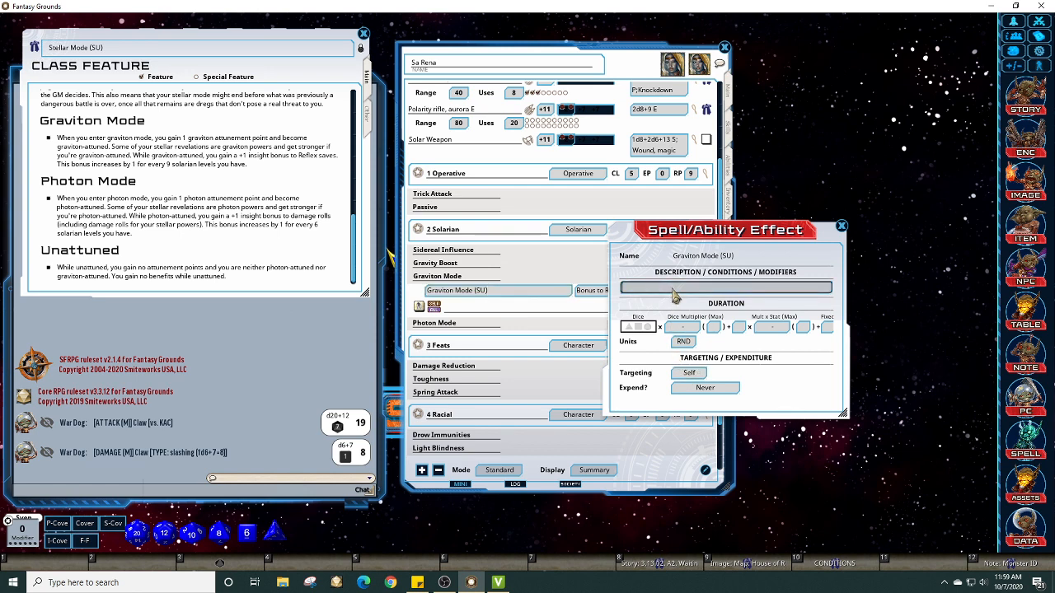
type("Graviton Mode 1;")
key("shift")
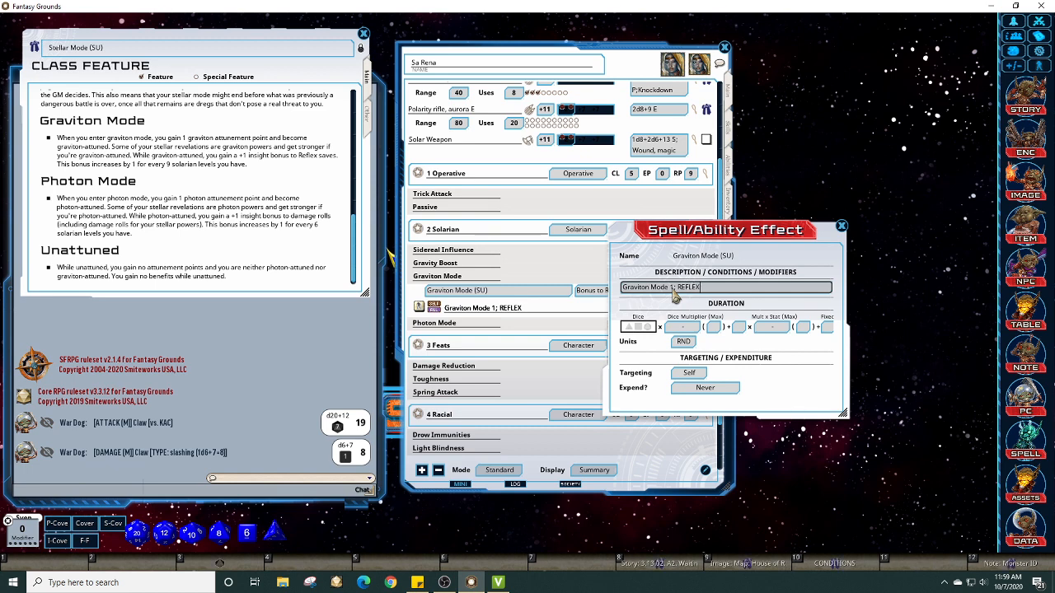
type(": 1")
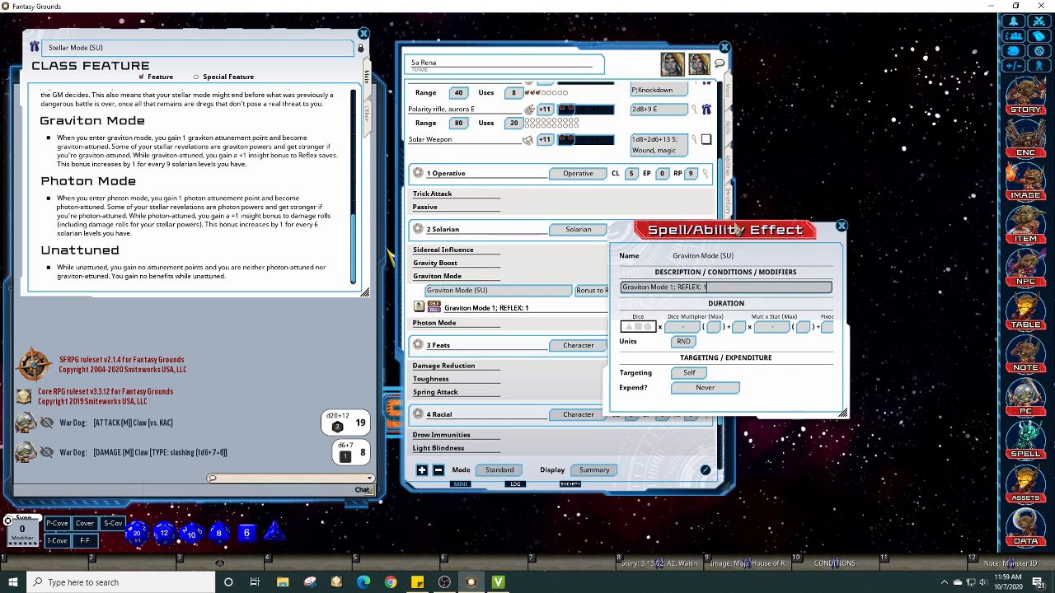
left_click_drag(728, 231, 872, 74)
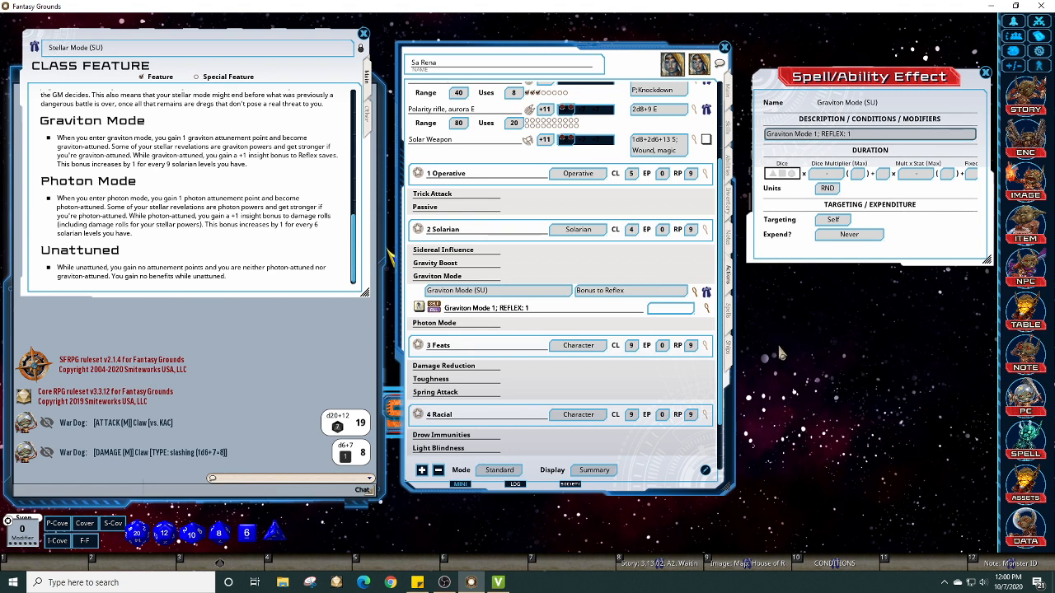
Step: Bring up Sa Rena's entry in the Combat Tracker and roll a Reflex save without the Graviton Mode effect
left_click(1036, 19)
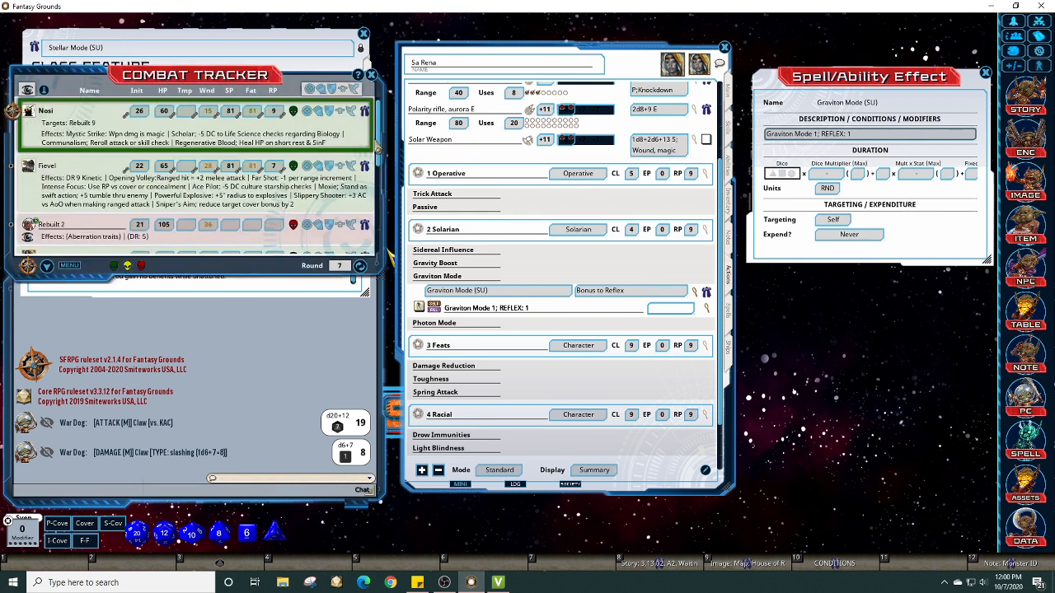
scroll(381, 136, "down", 3)
scroll(392, 177, "down", 3)
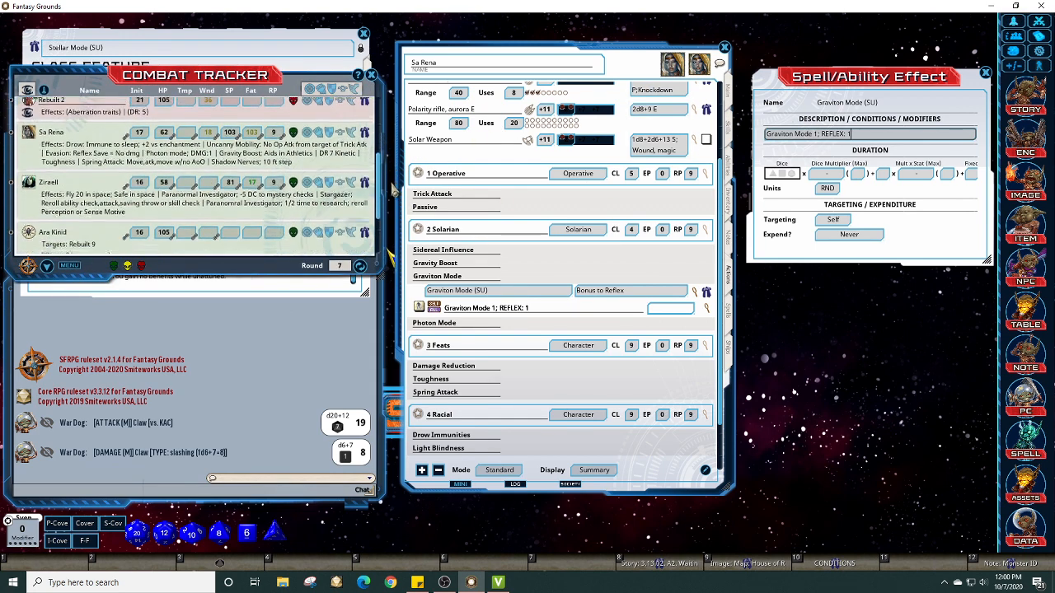
scroll(395, 173, "up", 4)
scroll(395, 171, "down", 1)
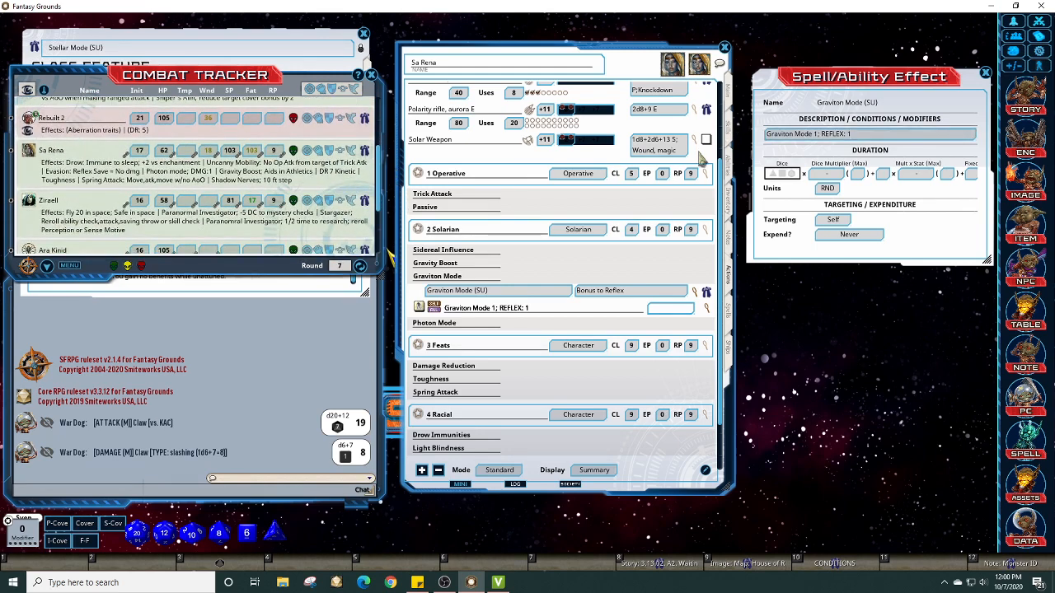
left_click(730, 97)
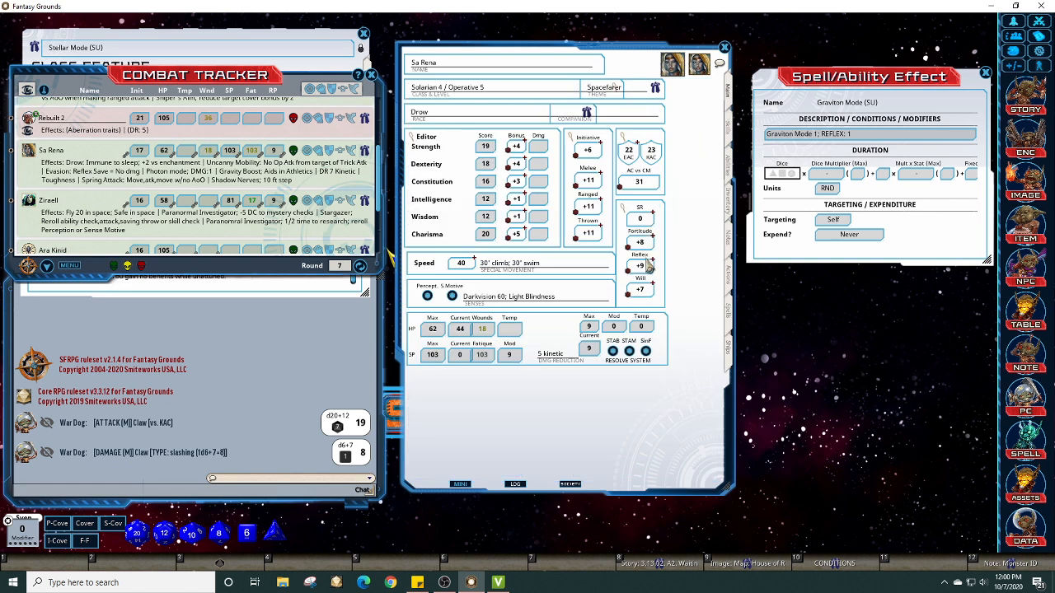
double_click(643, 265)
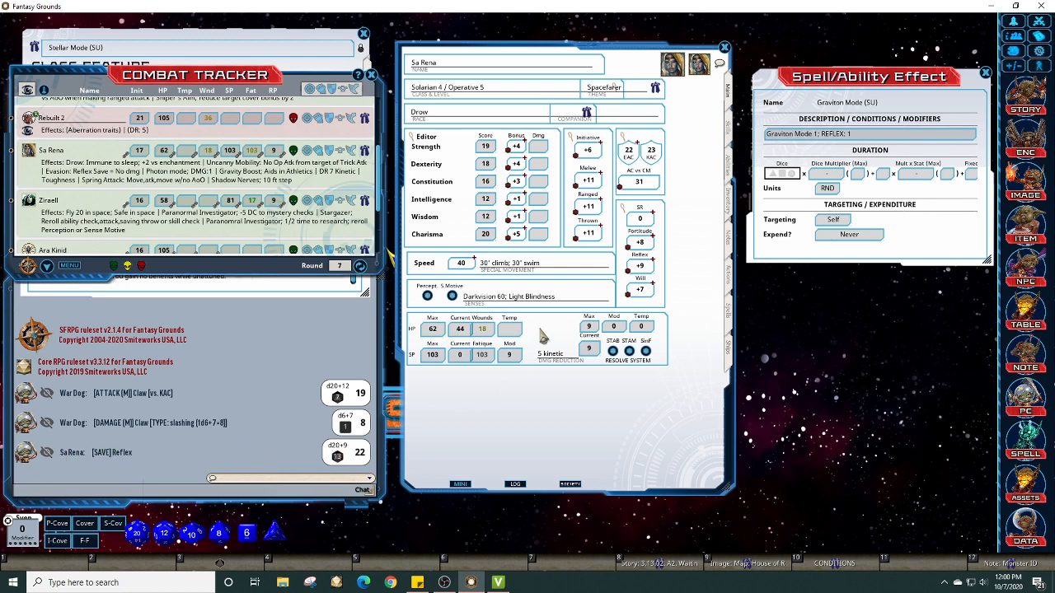
Step: Apply the Graviton Mode effect to Sa Rena and roll a Reflex save to test its bonus
left_click(730, 270)
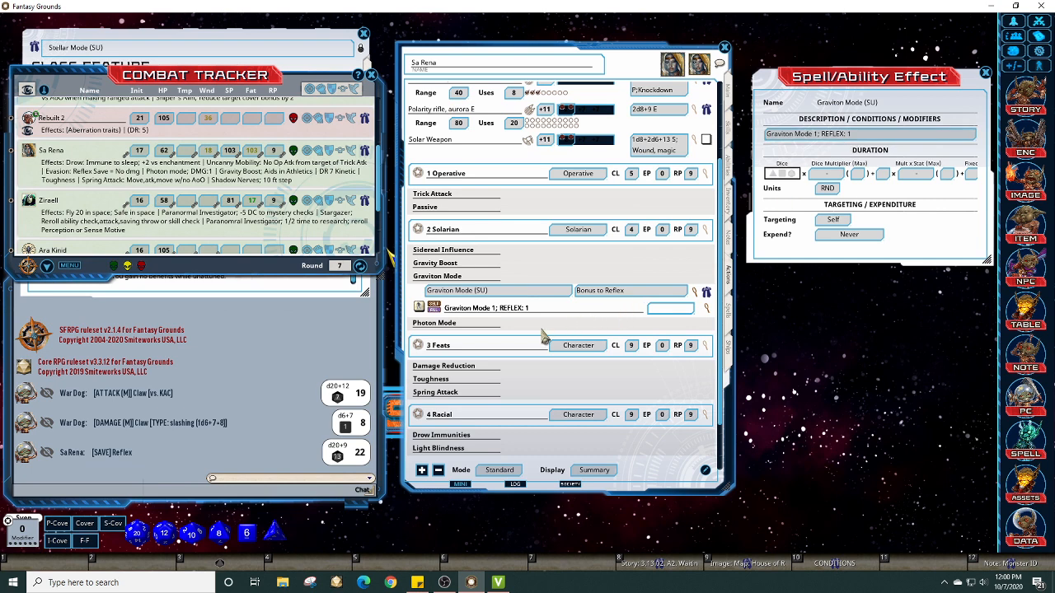
left_click(419, 307)
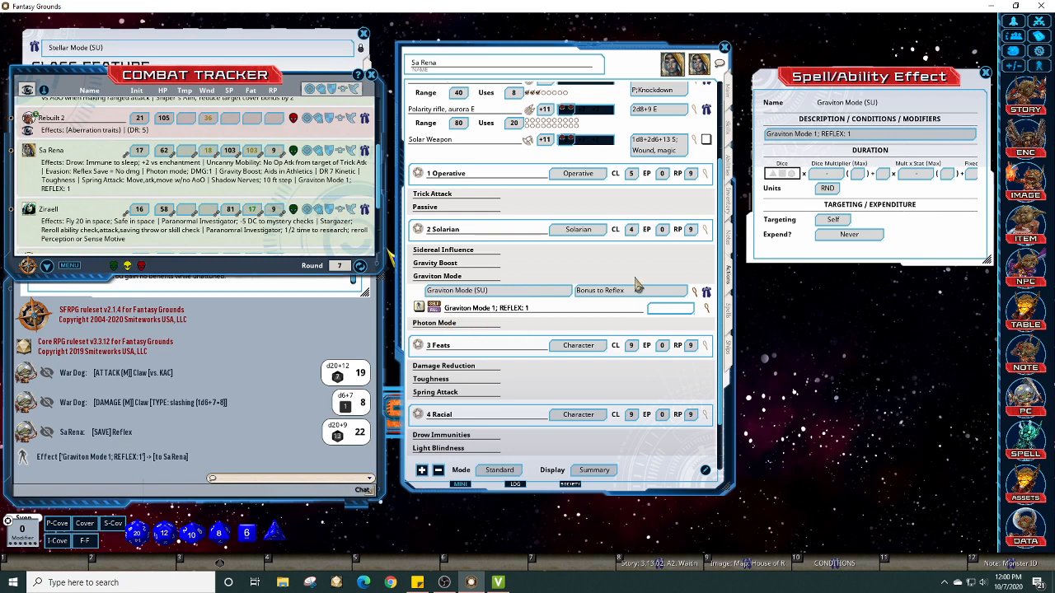
left_click(730, 98)
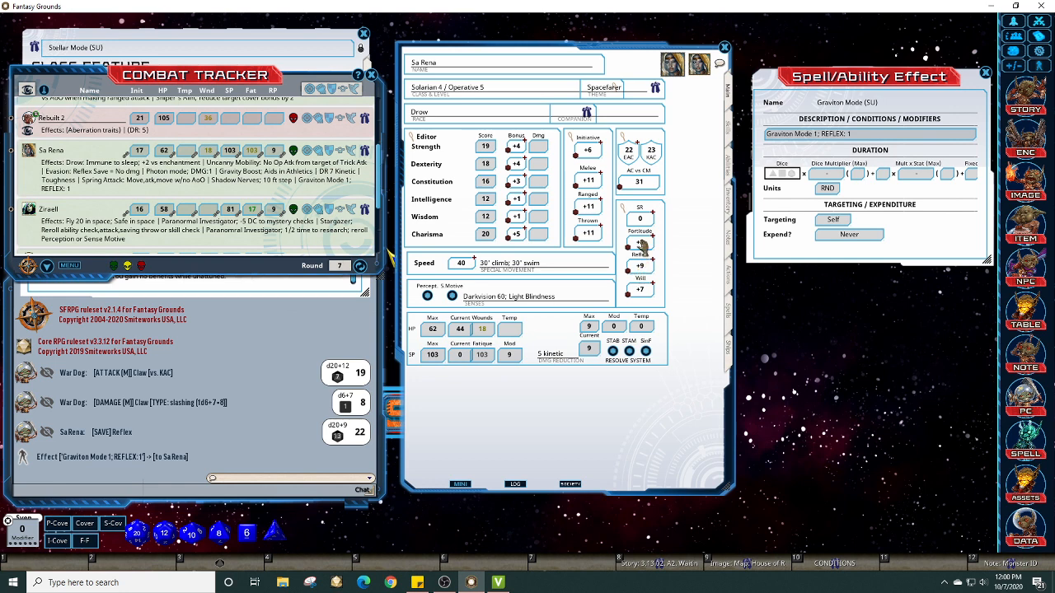
double_click(640, 276)
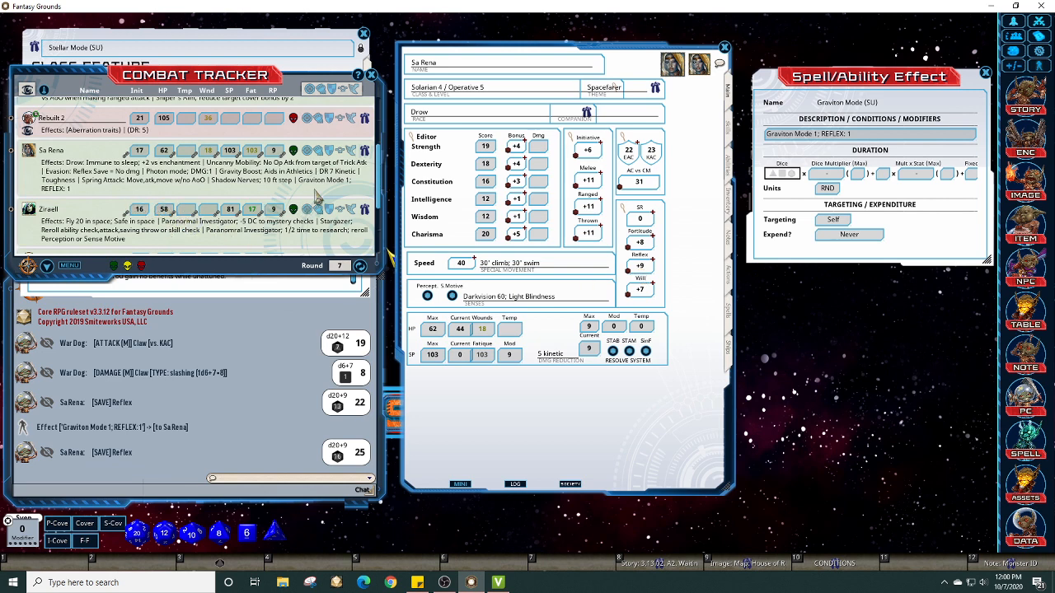
Step: Change Sa Rena's active effect in the Combat Tracker to "Graviton Mode 1; REF: 1" and roll a Reflex save
left_click(356, 154)
scroll(379, 156, "down", 5)
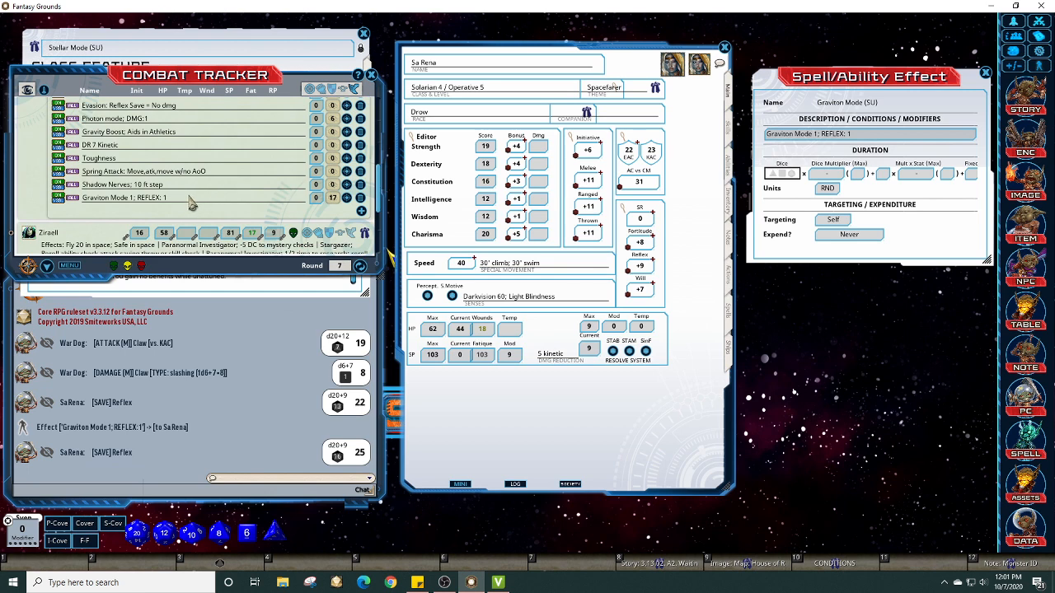
left_click(191, 203)
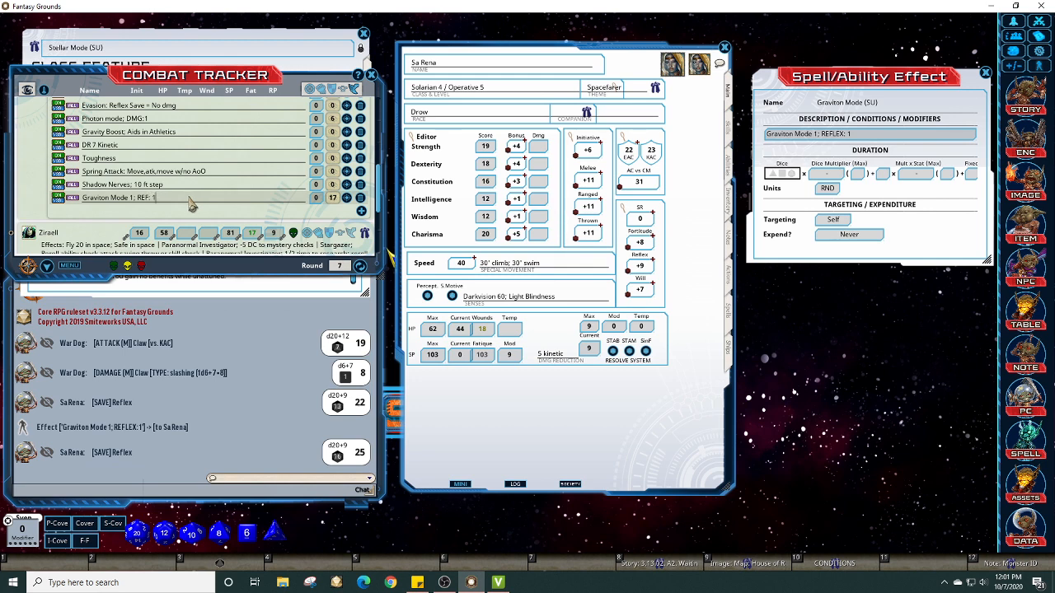
left_click(1039, 51)
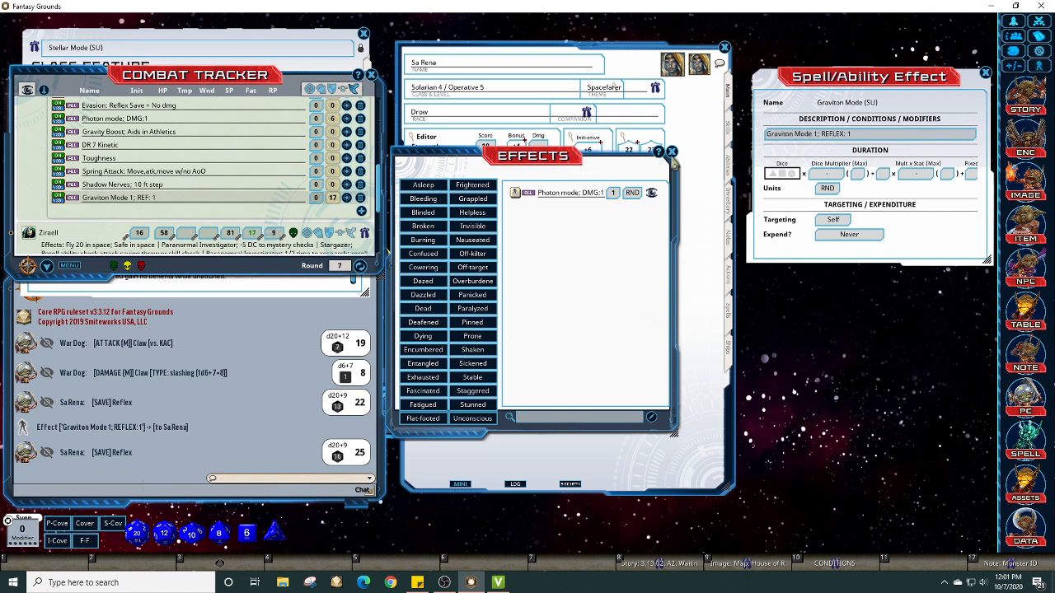
left_click(671, 152)
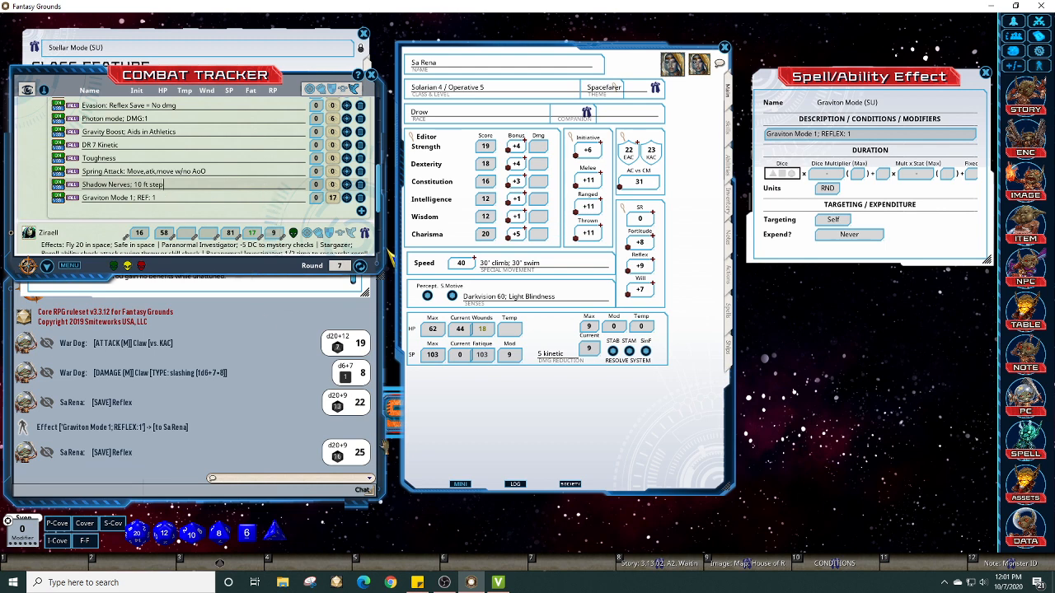
double_click(639, 270)
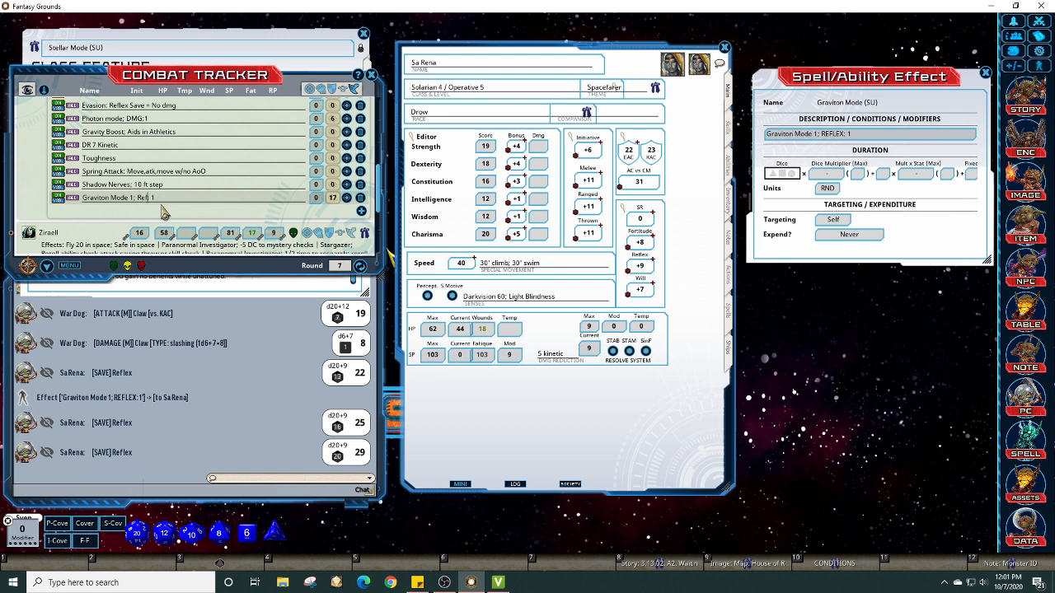
Step: Try the modifier spellings "Ref: 1", "reflex: 1" and "Reflex: 1" in the active Graviton Mode effect, rolling a Reflex save for each
left_click(183, 187)
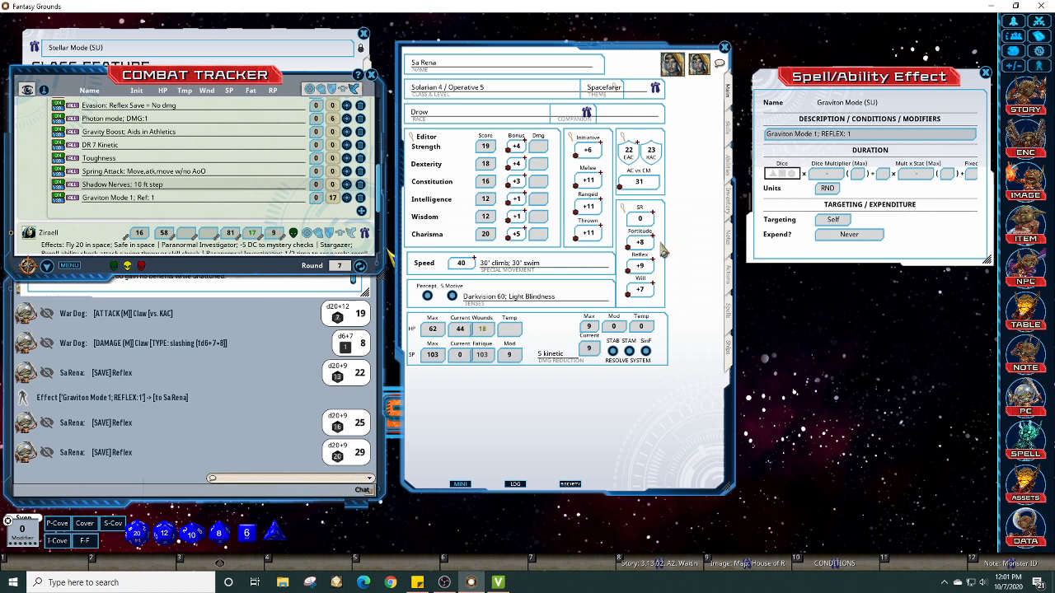
double_click(639, 266)
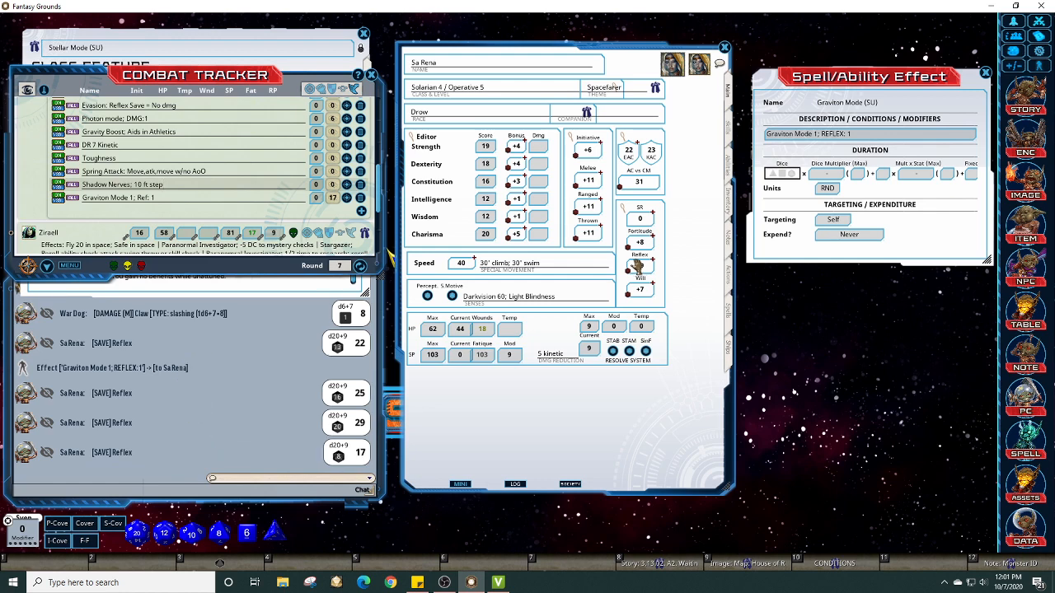
left_click(152, 203)
double_click(639, 269)
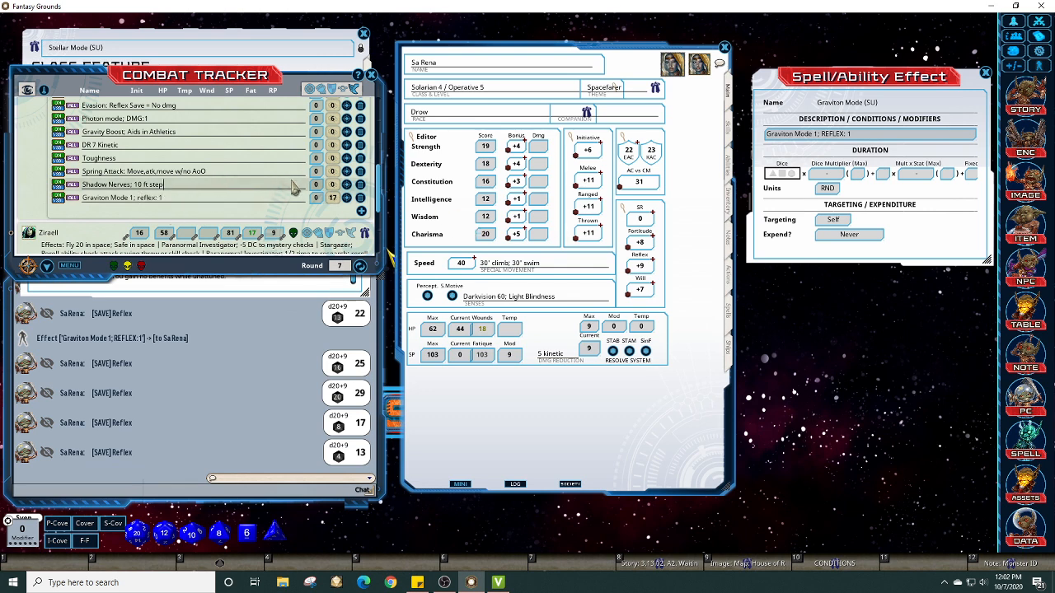
double_click(640, 267)
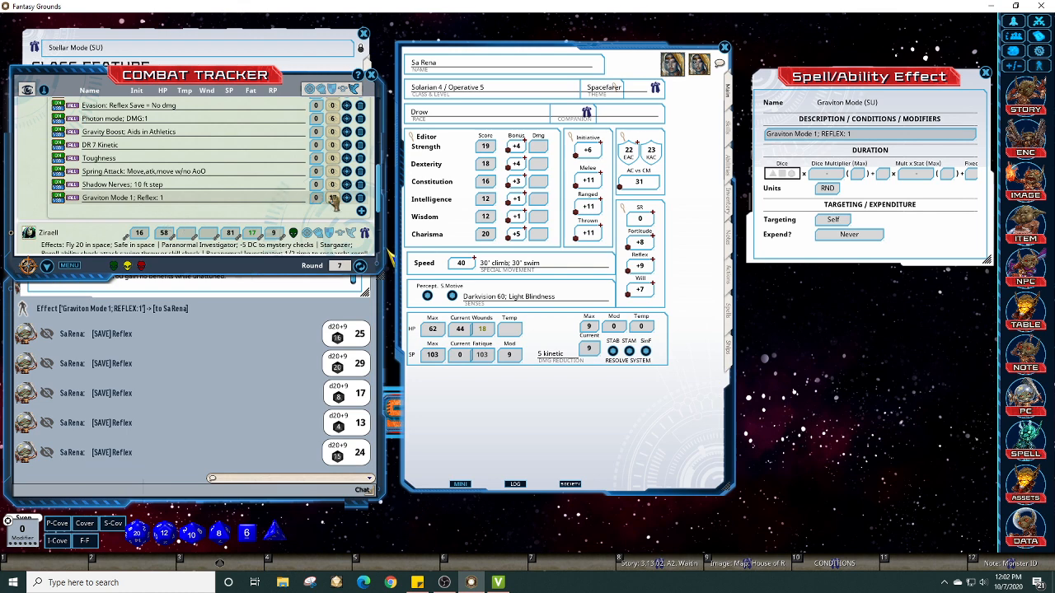
Step: Delete the active Graviton Mode effect from Sa Rena's combat entry and close the Combat Tracker
left_click(360, 198)
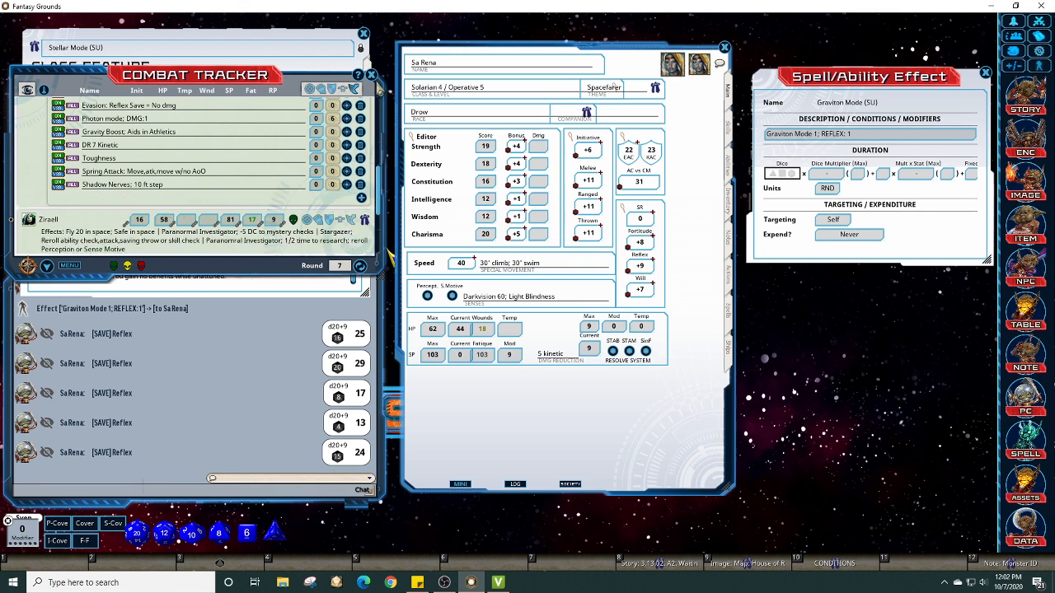
left_click(372, 75)
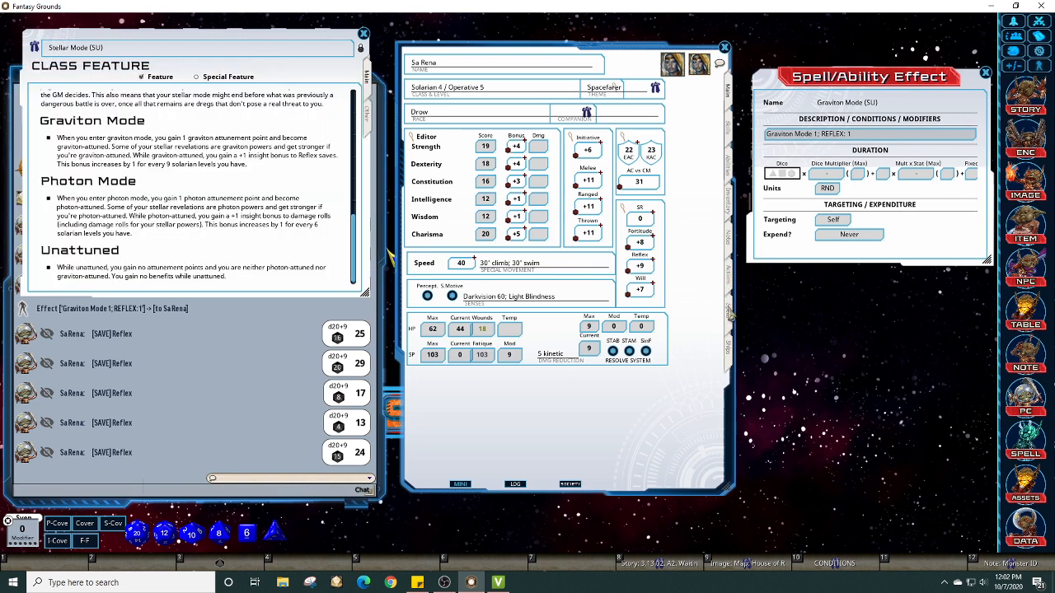
Step: On Sa Rena's actions, set the Graviton Mode (SU) effect to "Graviton Mode 1; Reflex: 1" with a fixed duration of 1 round
left_click(730, 281)
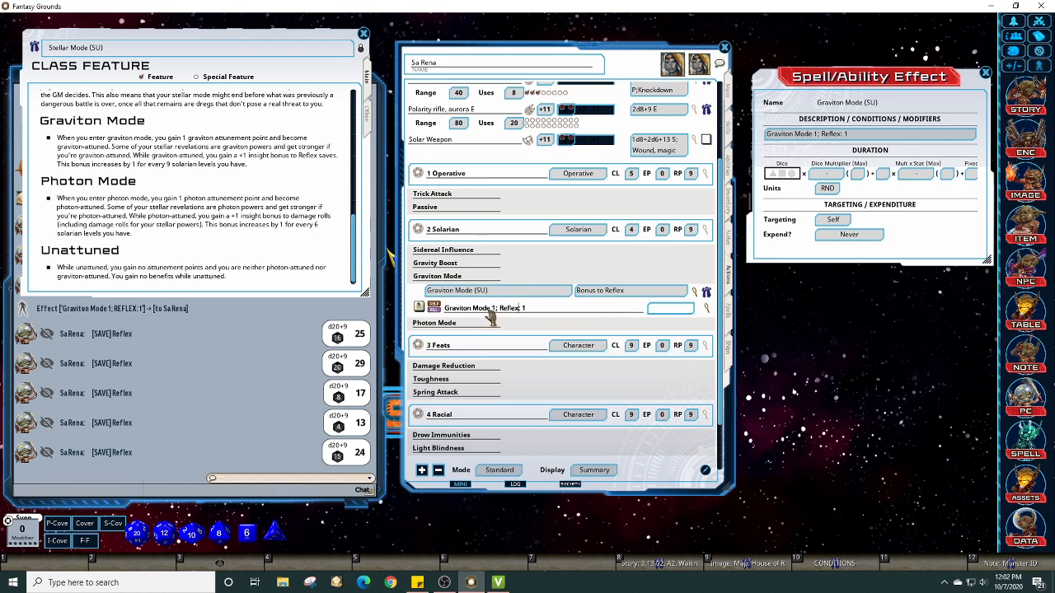
right_click(531, 292)
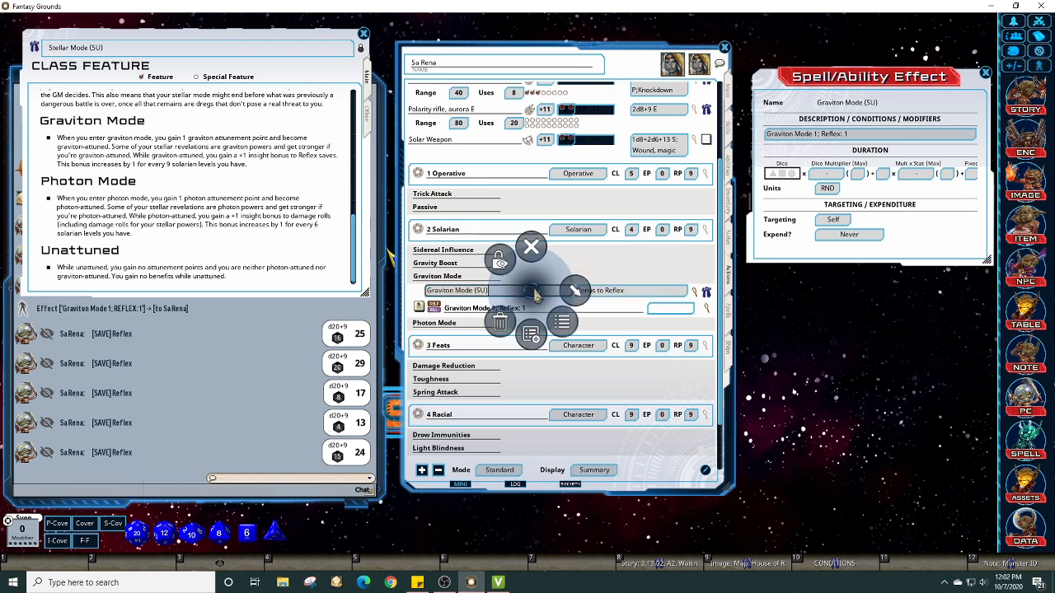
left_click(580, 294)
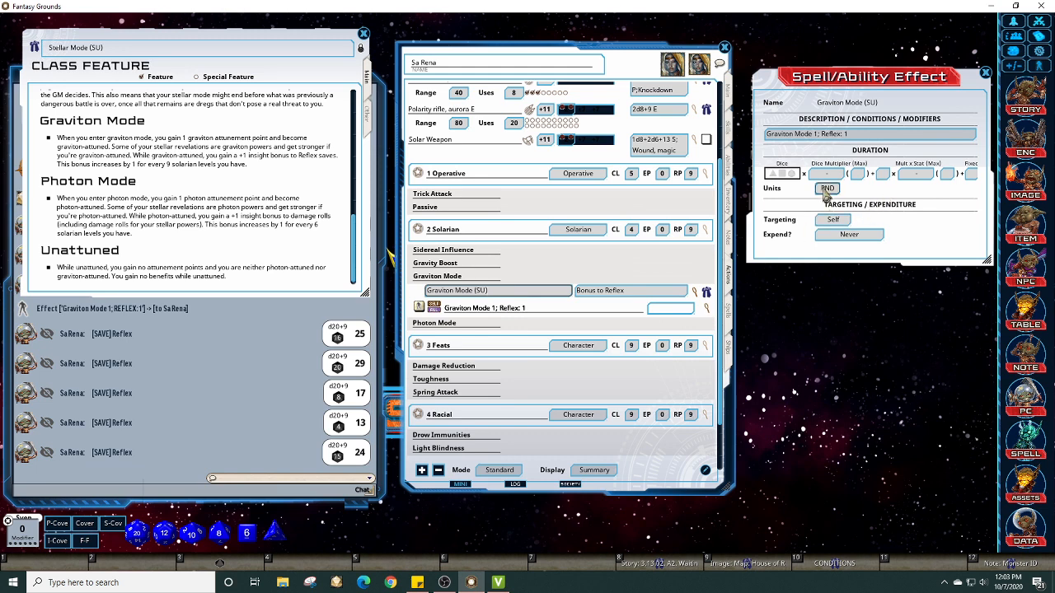
left_click(967, 174)
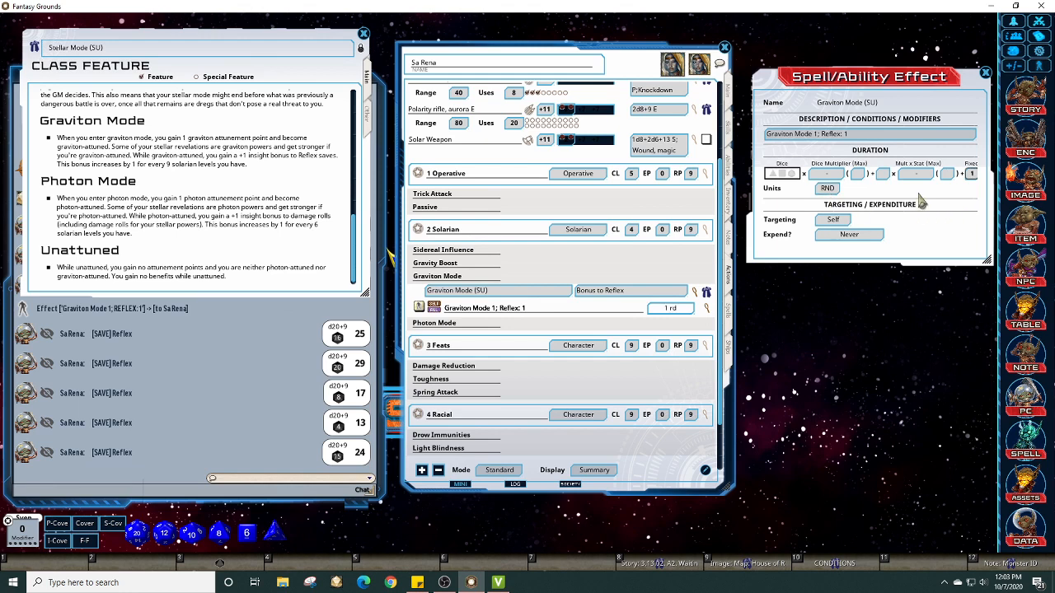
left_click(984, 73)
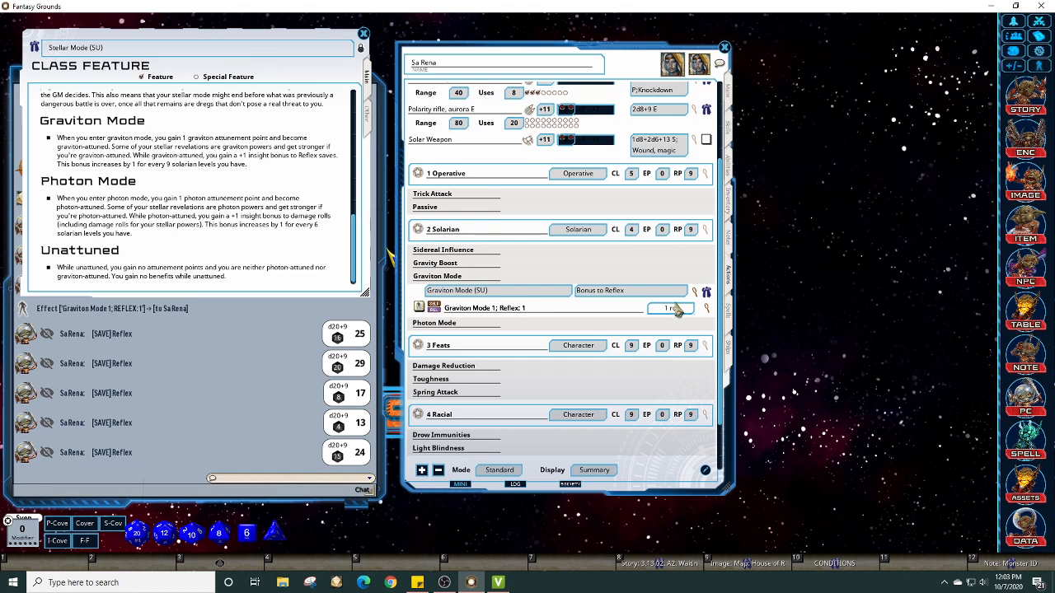
Step: Add a second effect to Graviton Mode (SU) and open its settings alongside those of the first effect
right_click(593, 301)
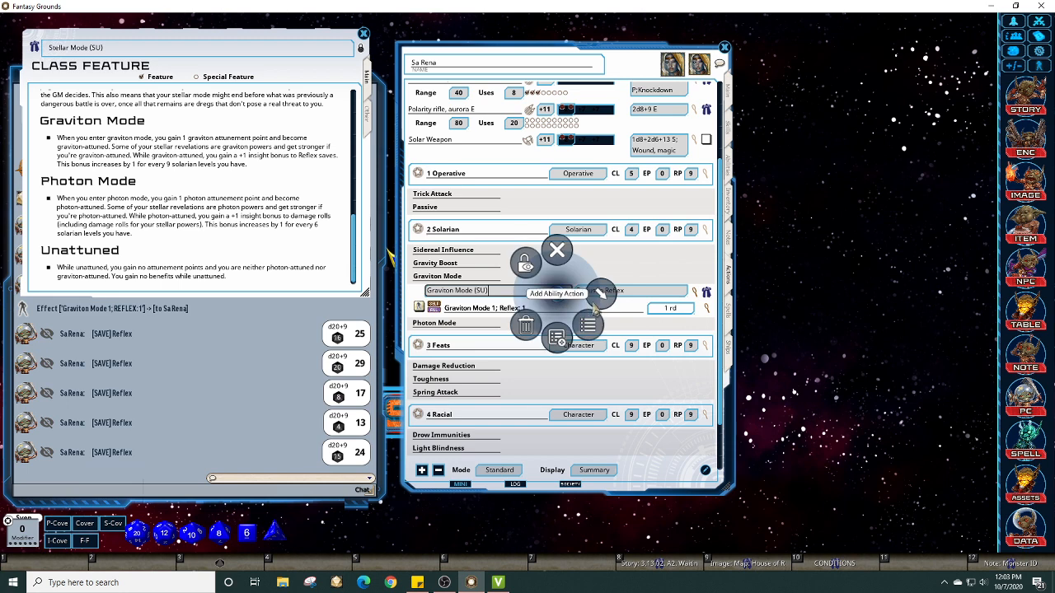
left_click(596, 341)
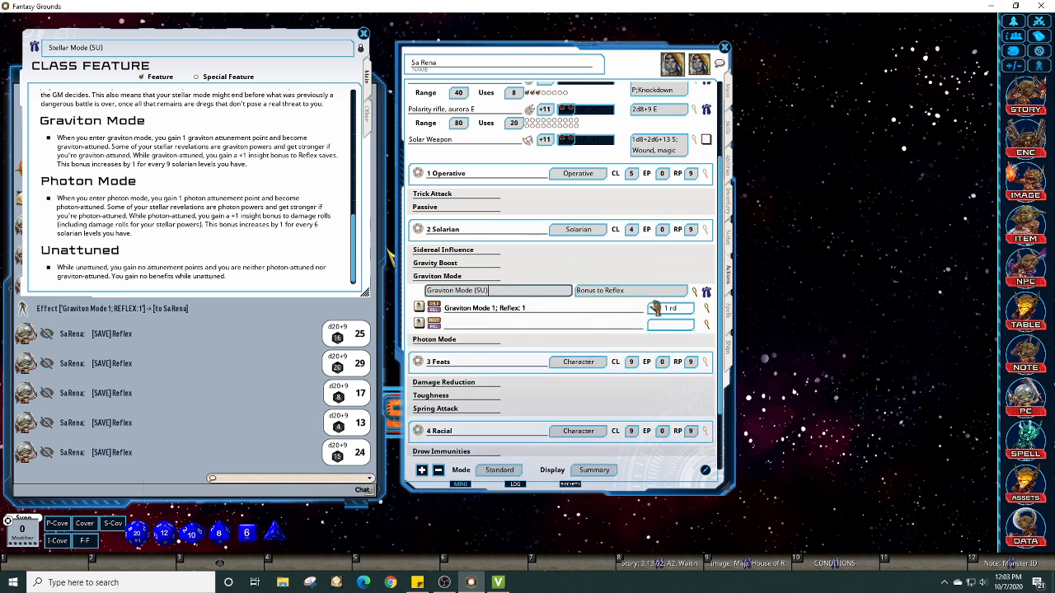
left_click(707, 309)
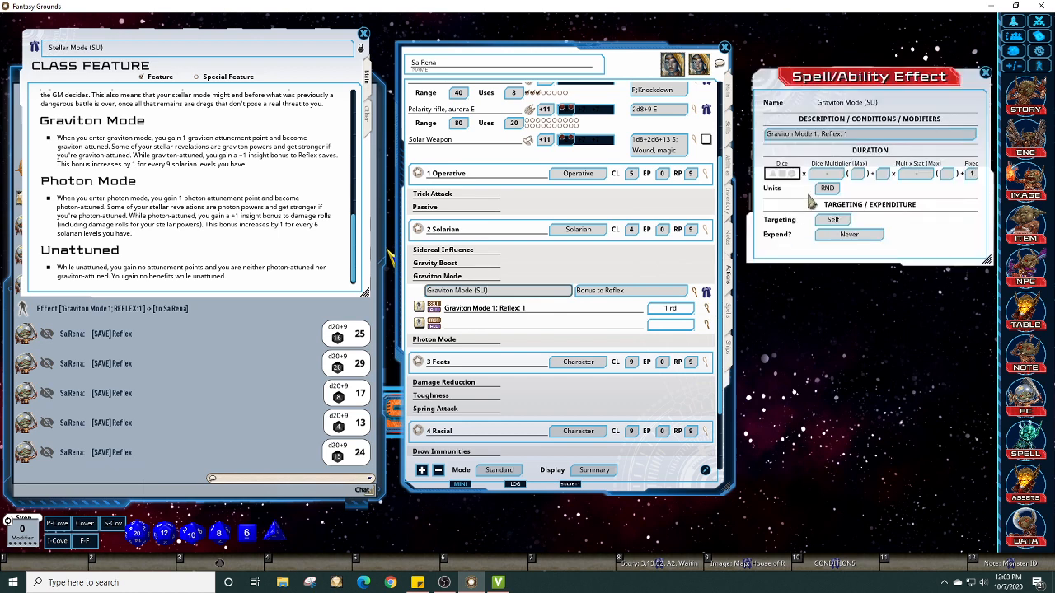
left_click(798, 137)
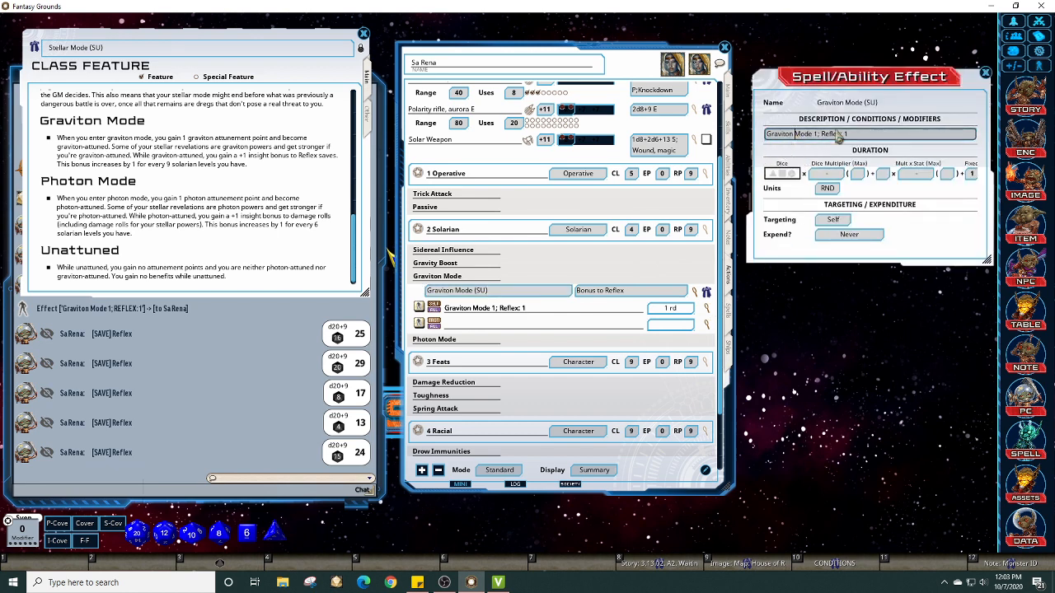
left_click(472, 308)
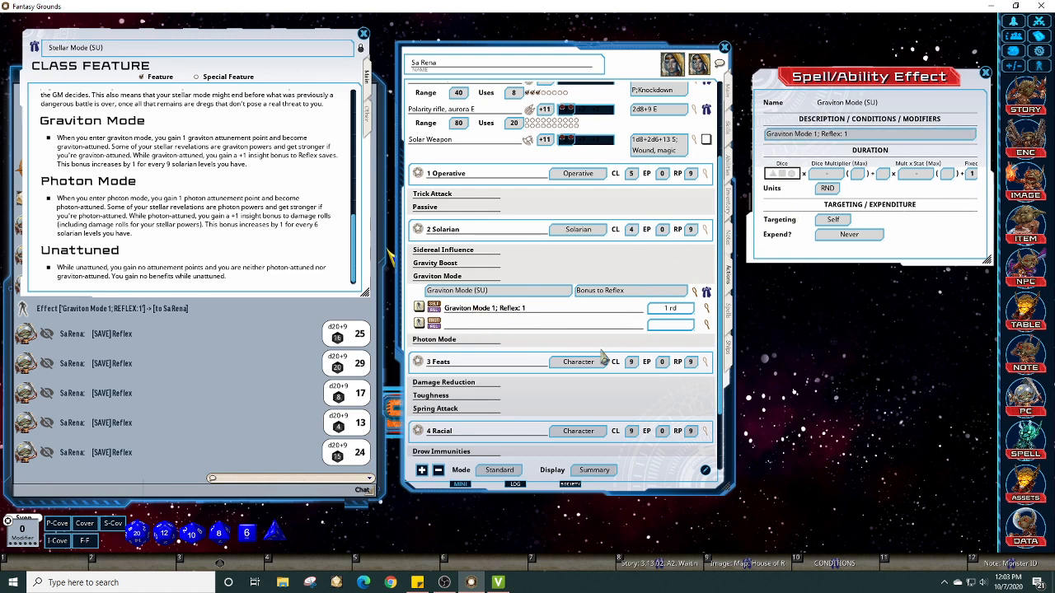
left_click(707, 324)
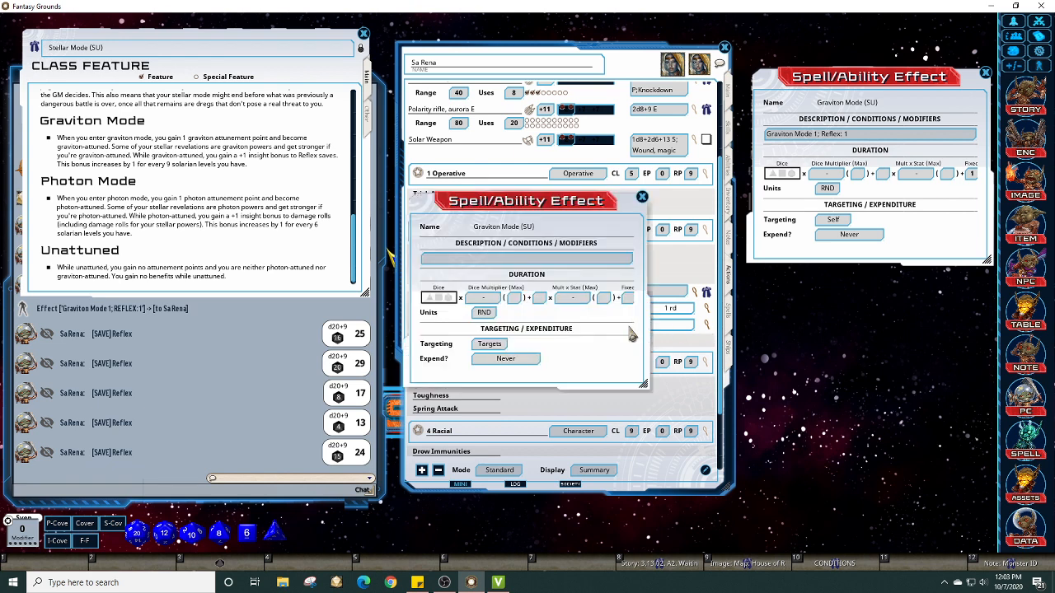
left_click_drag(501, 203, 829, 259)
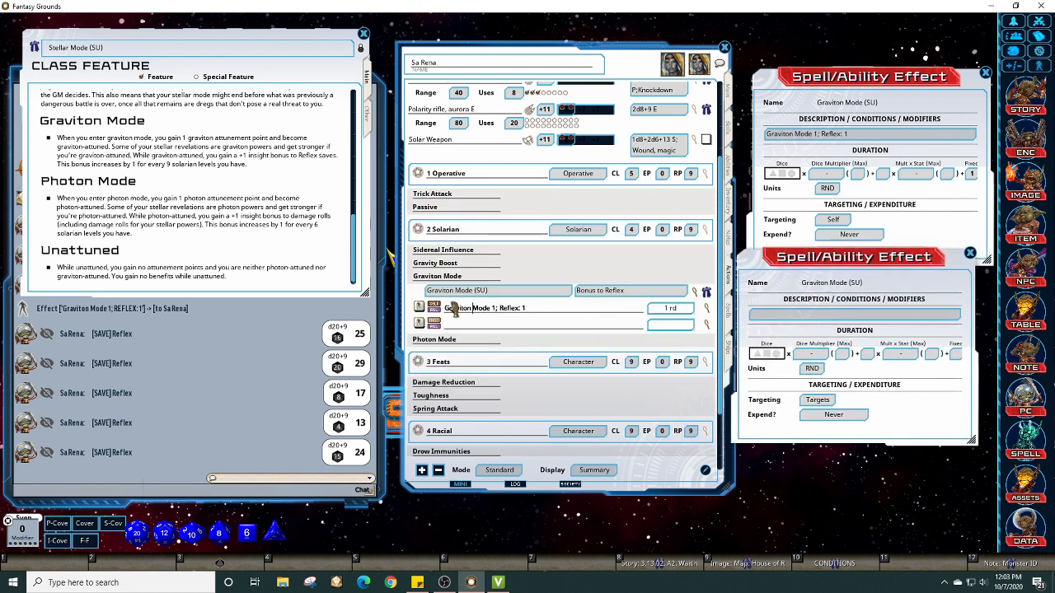
Step: Copy the first effect's description into the second effect and change it to "Graviton Mode 2; Reflex: 1"
left_click_drag(452, 317, 783, 317)
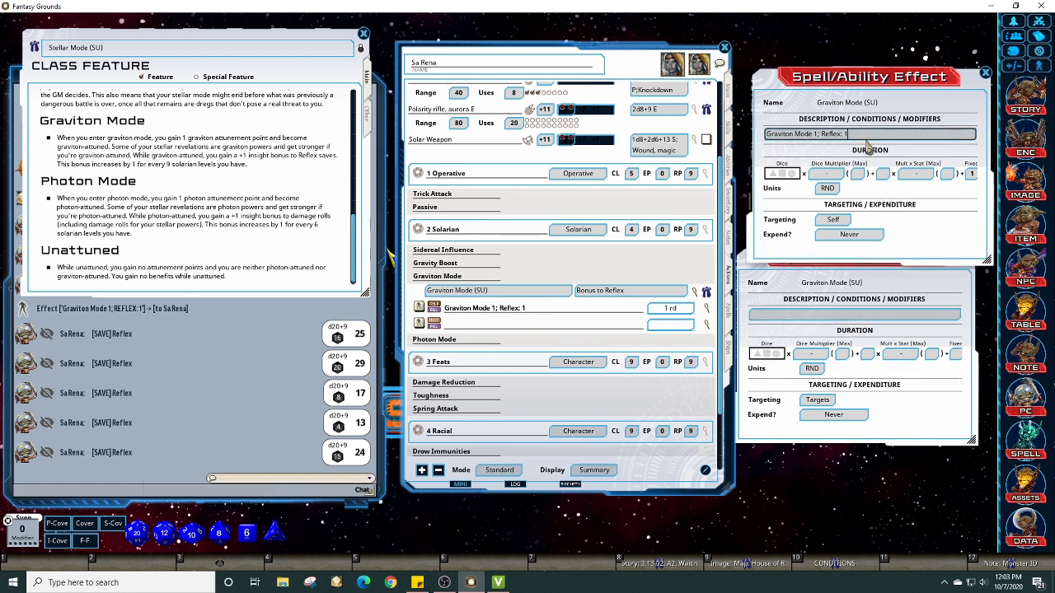
key("shift+Left")
key("ctrl+shift+Left")
key("ctrl+shift+Left")
key("ctrl+shift+Left")
key("ctrl+c")
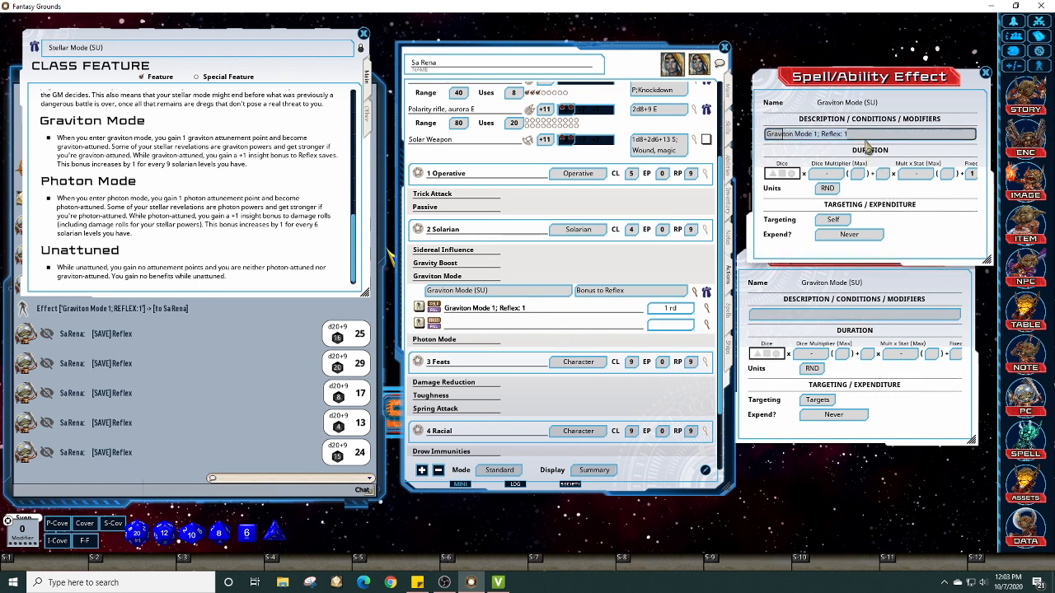
left_click(806, 317)
key("ctrl+v")
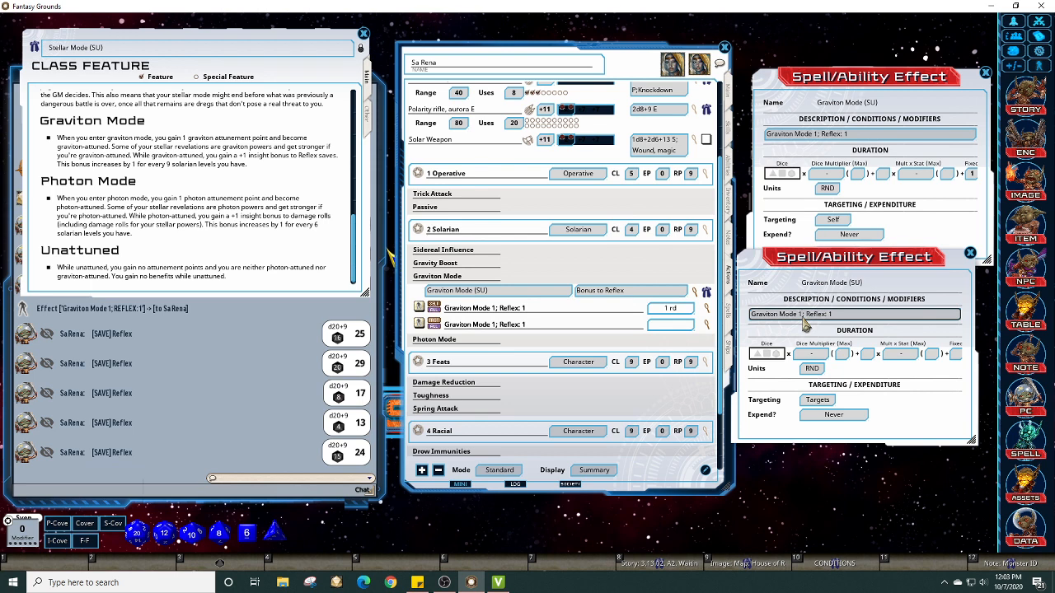
double_click(799, 314)
type("2")
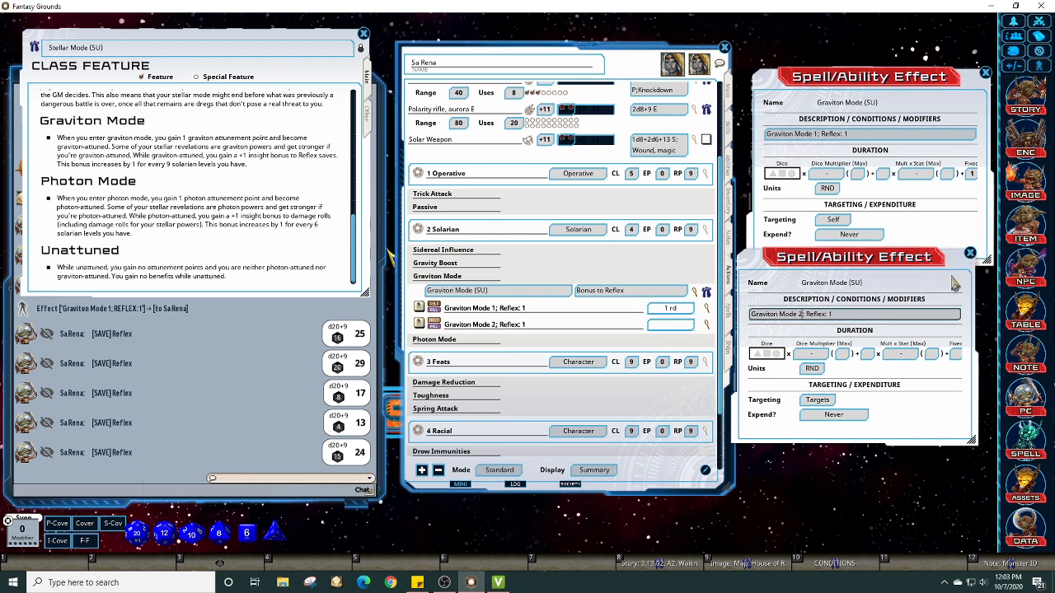
Step: Set the second Graviton Mode effect's fixed duration to 1 round and close both effect windows
left_click(956, 354)
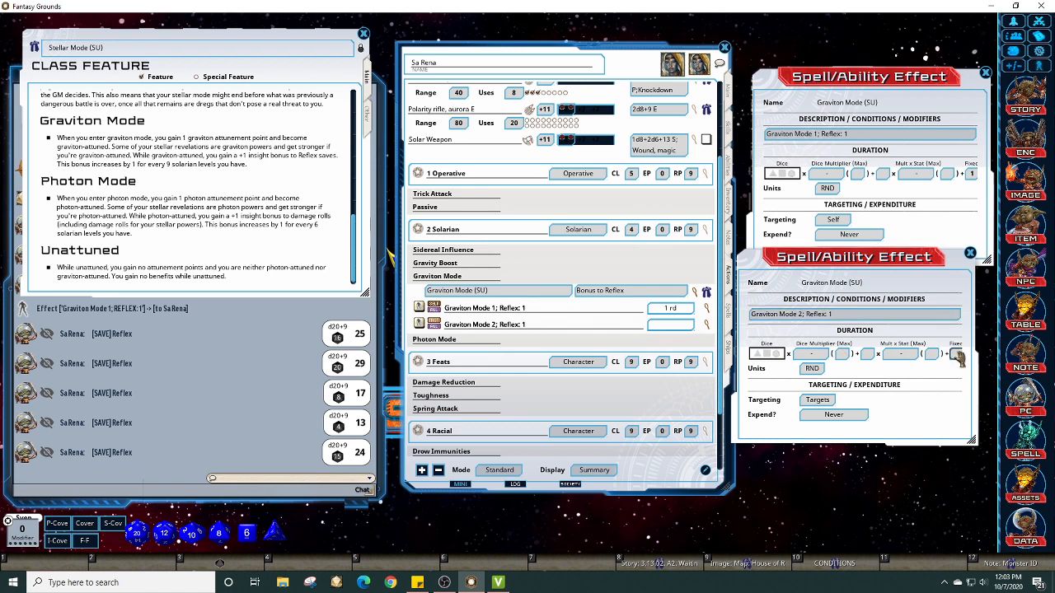
type("1 rd")
left_click(970, 253)
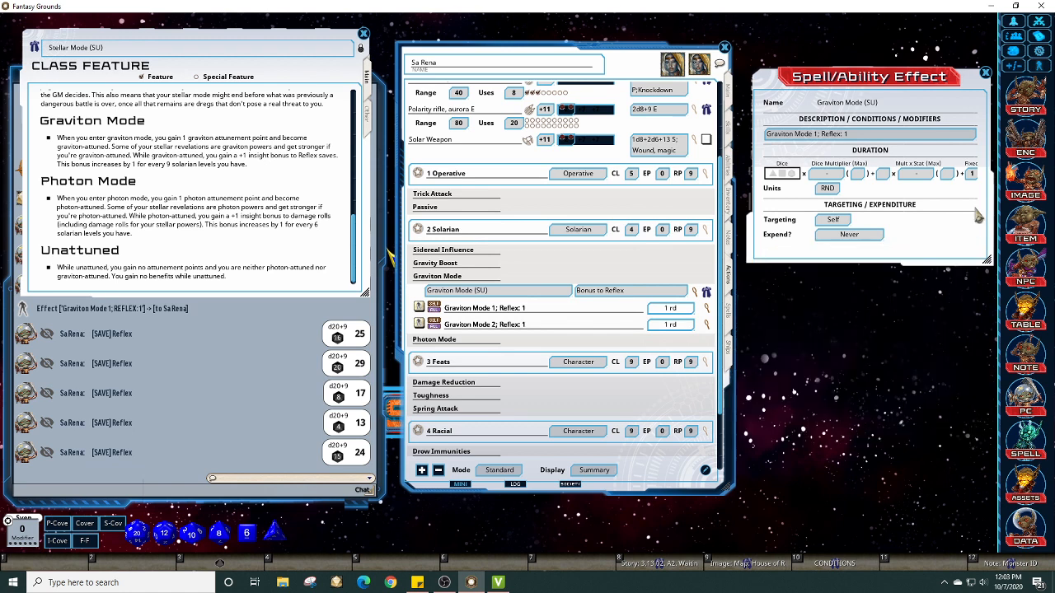
left_click(988, 76)
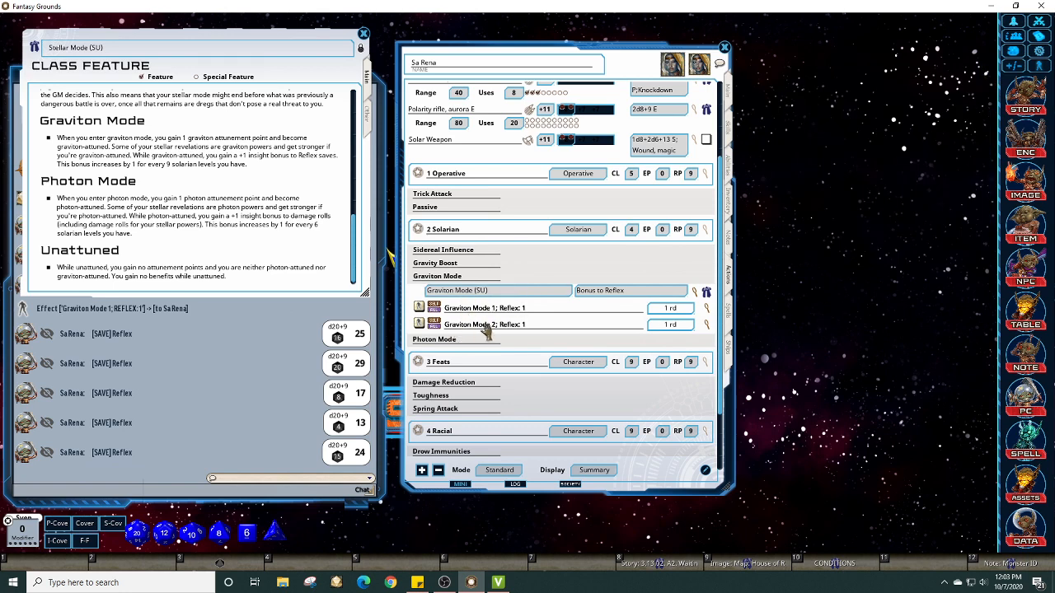
Step: Add a third effect to Graviton Mode (SU) and open its settings
right_click(556, 324)
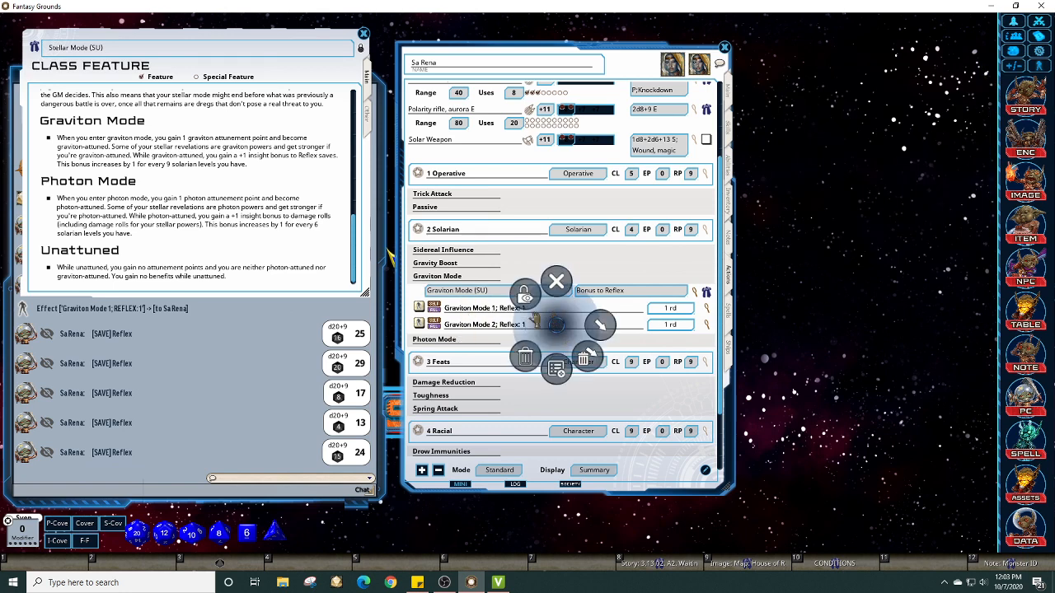
right_click(501, 290)
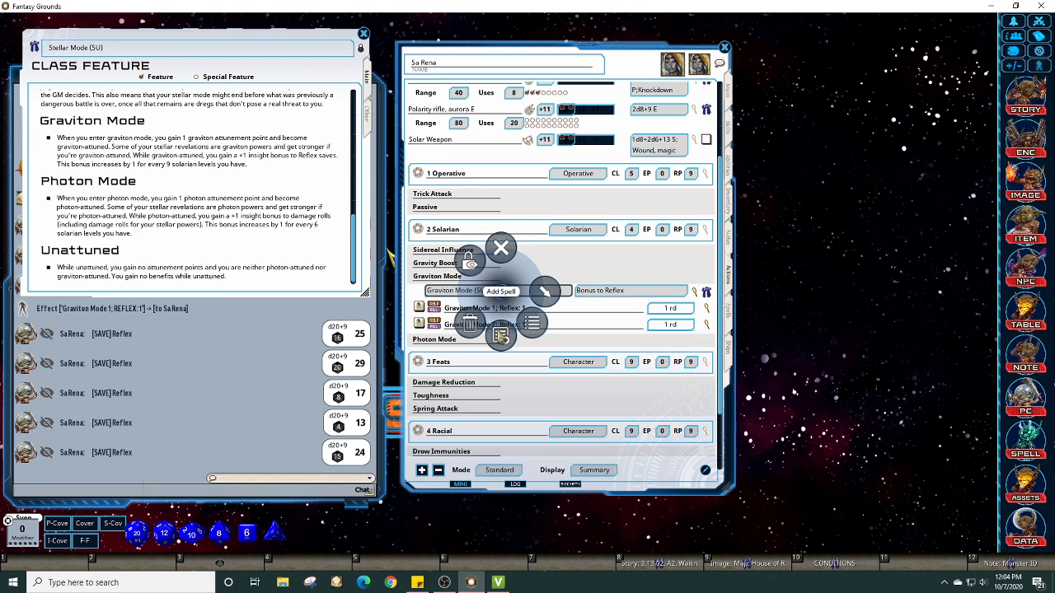
left_click(545, 291)
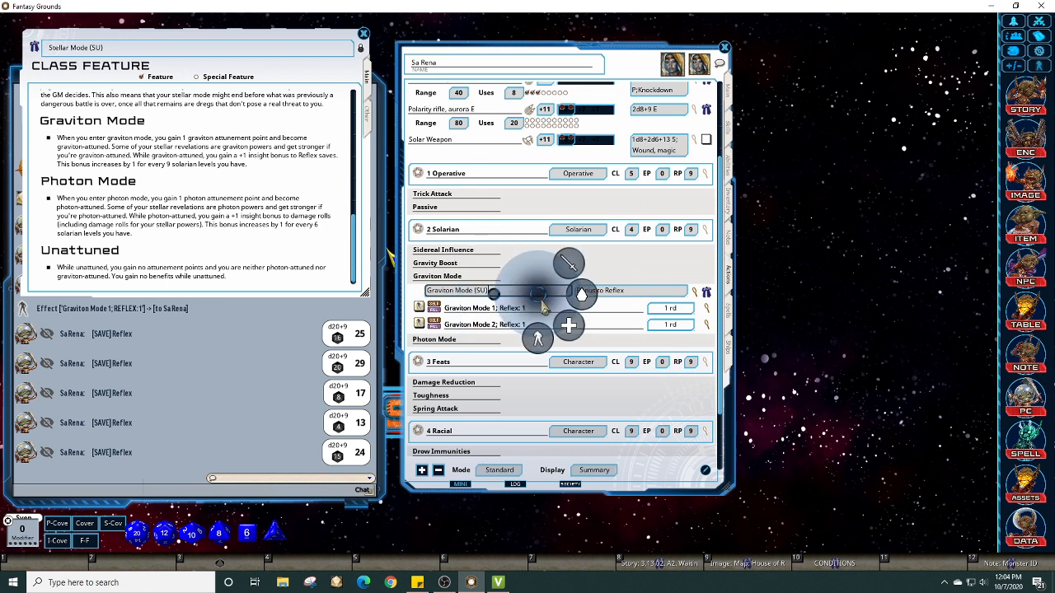
left_click(538, 338)
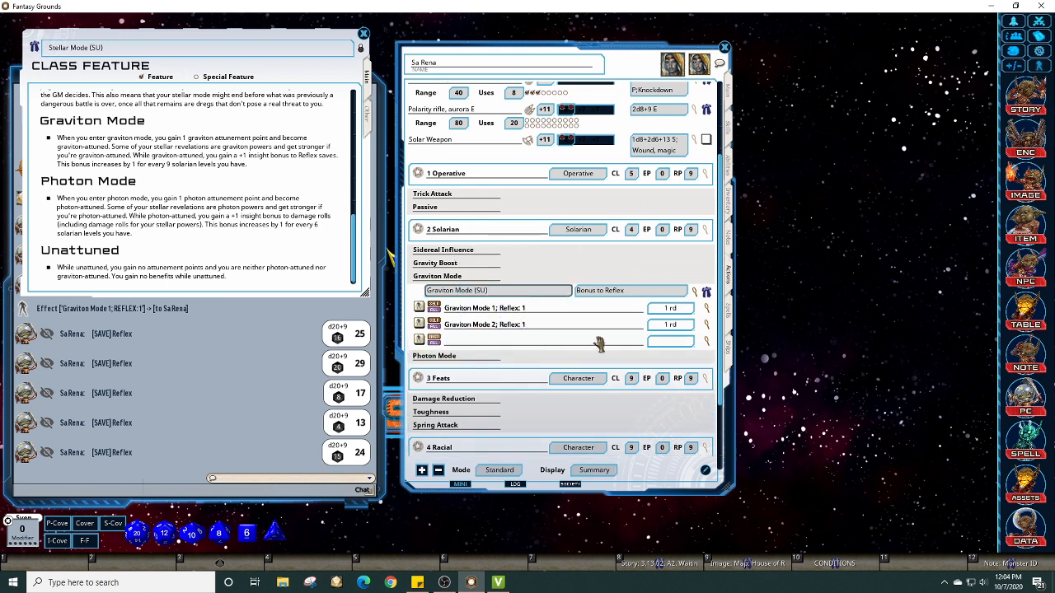
left_click(706, 341)
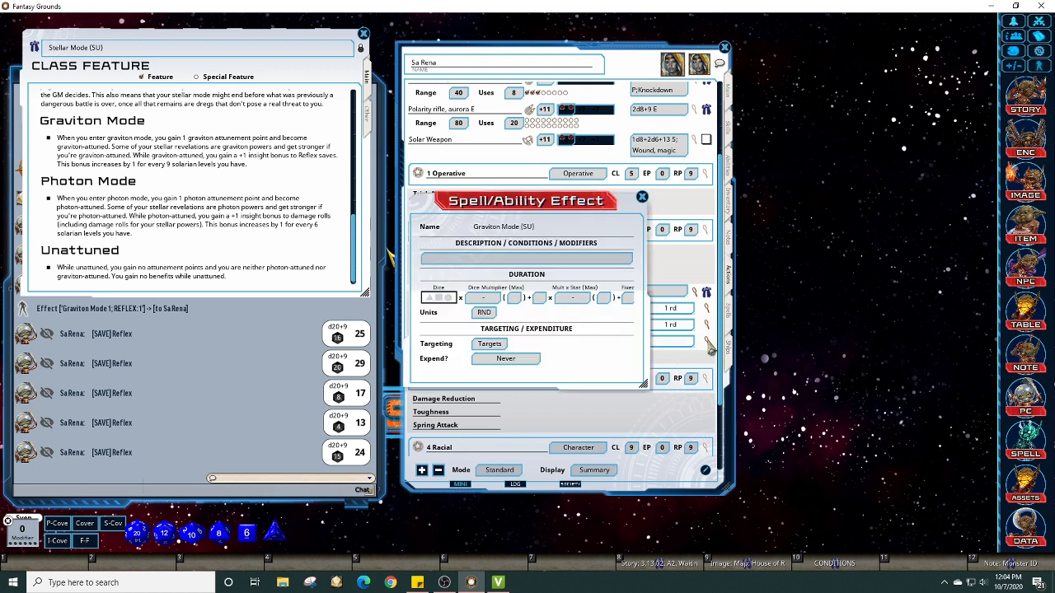
Step: Set the third effect's targeting to Self and its description to "Graviton Mode 3; Reflex: 1", then close its settings
left_click(489, 345)
left_click(466, 262)
type("Graviton Mode 1; Reflex: 1")
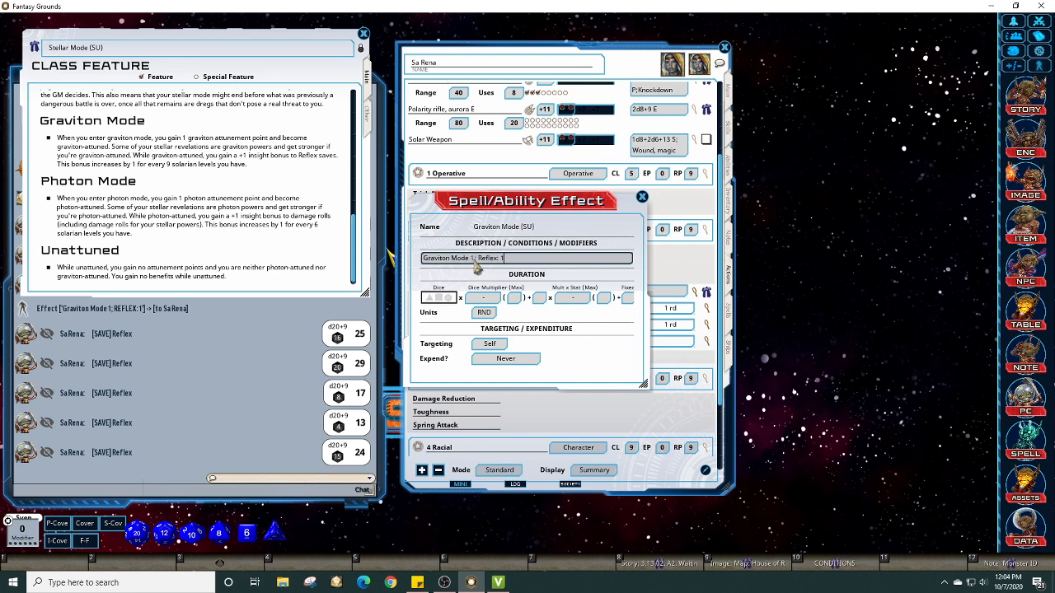
left_click(474, 259)
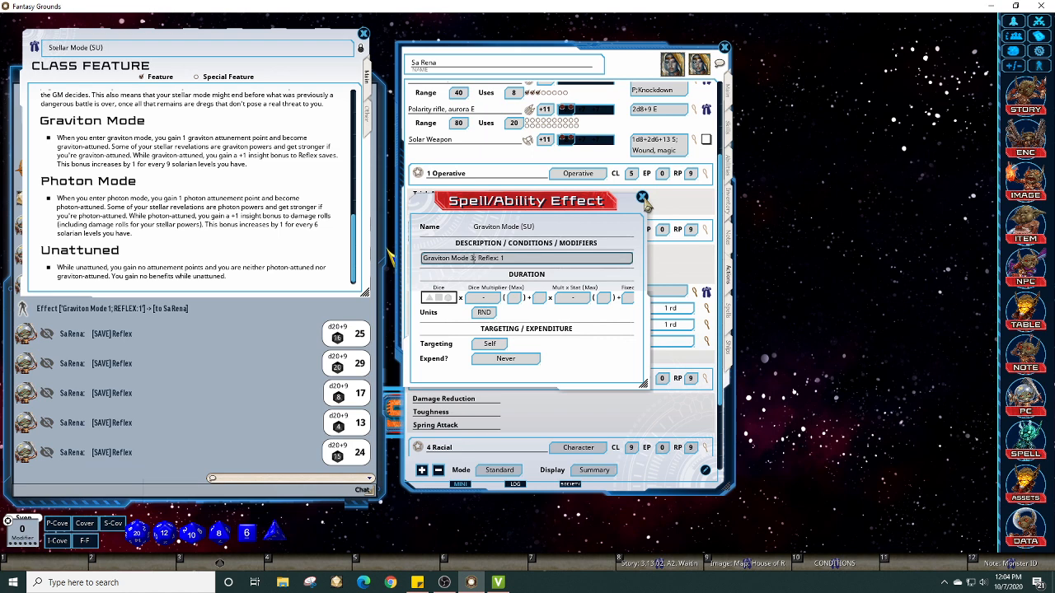
left_click_drag(586, 198, 913, 160)
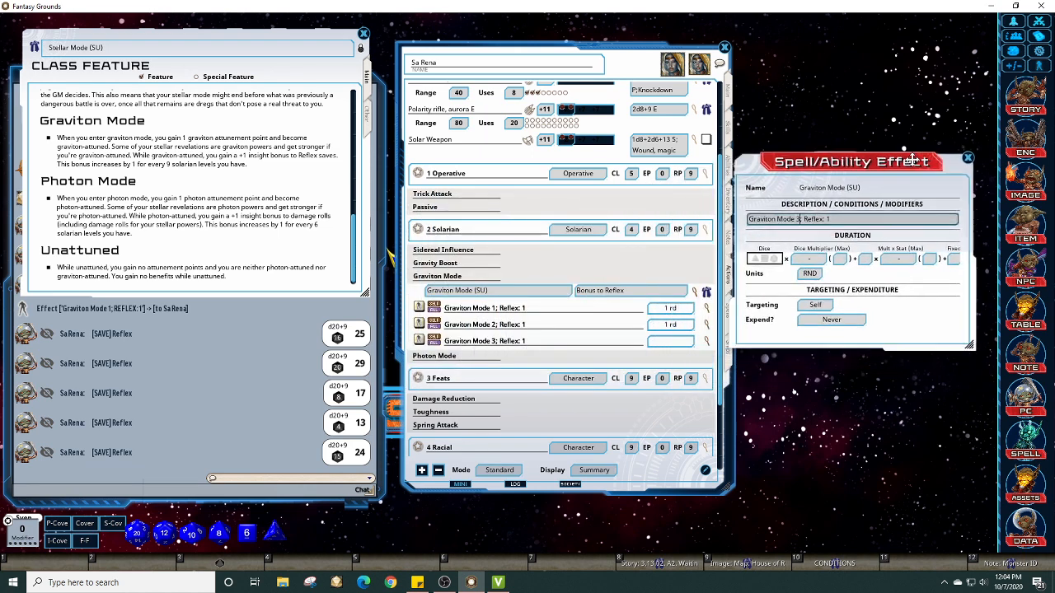
left_click(968, 157)
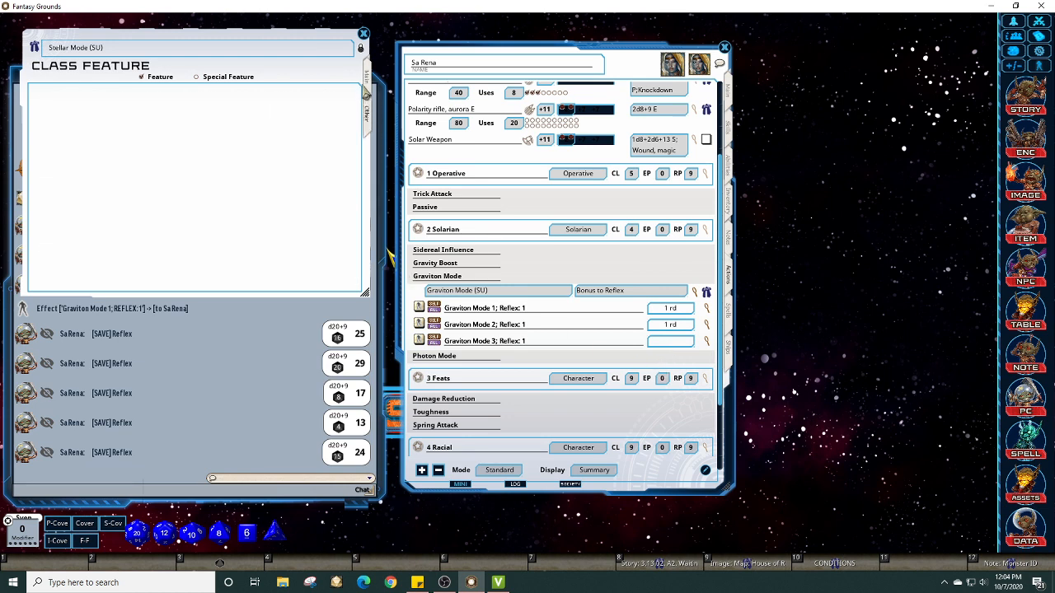
Step: Review the Stellar Mode rules, collapse the Graviton Mode (SU) effects and add an ability named "Photon Mode (SU)" under Photon Mode
left_click_drag(355, 271, 371, 97)
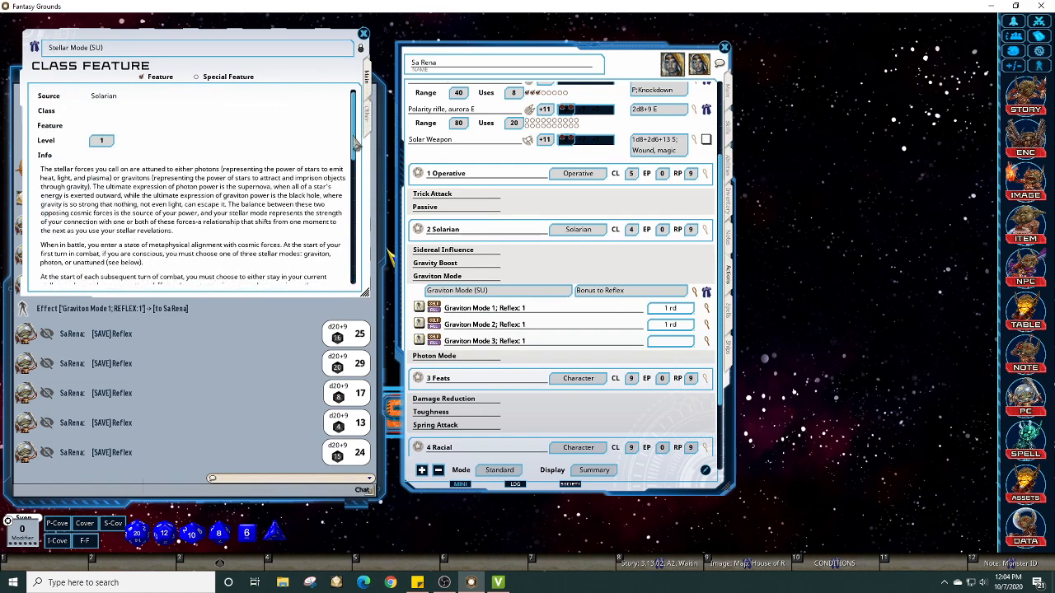
left_click_drag(358, 144, 356, 299)
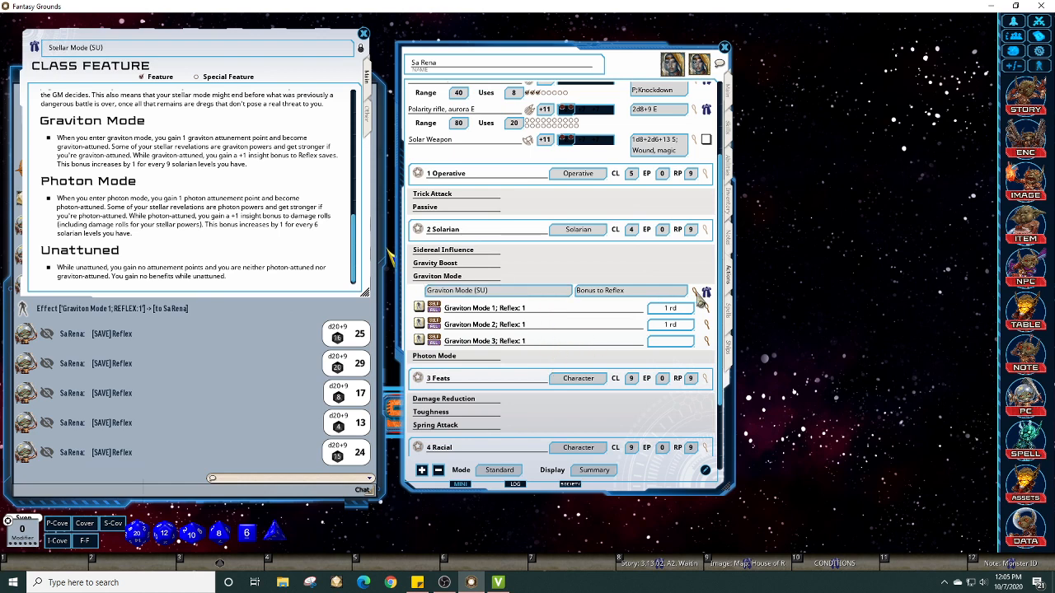
left_click(697, 296)
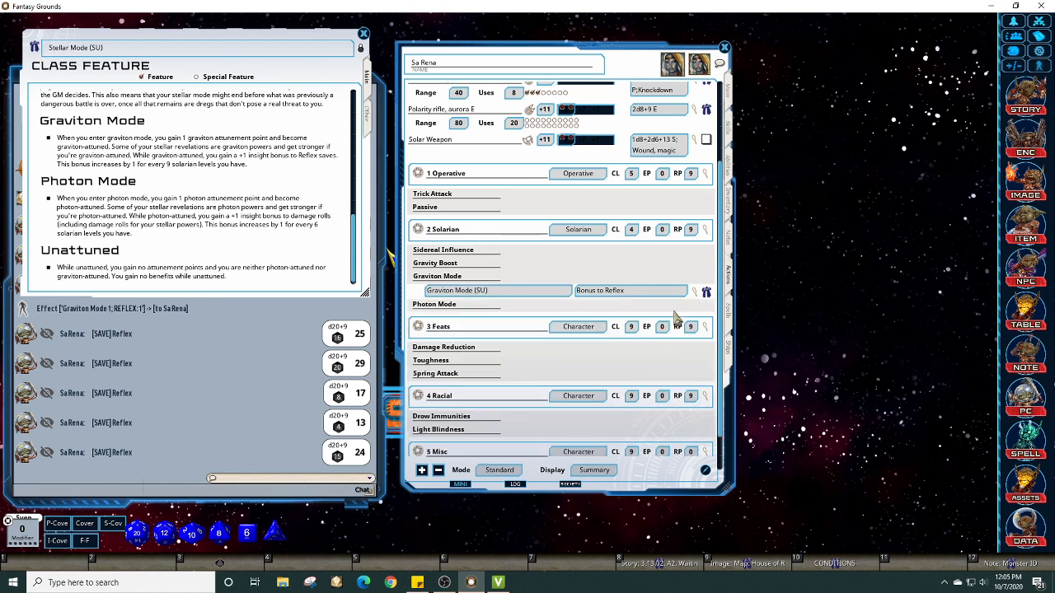
right_click(529, 310)
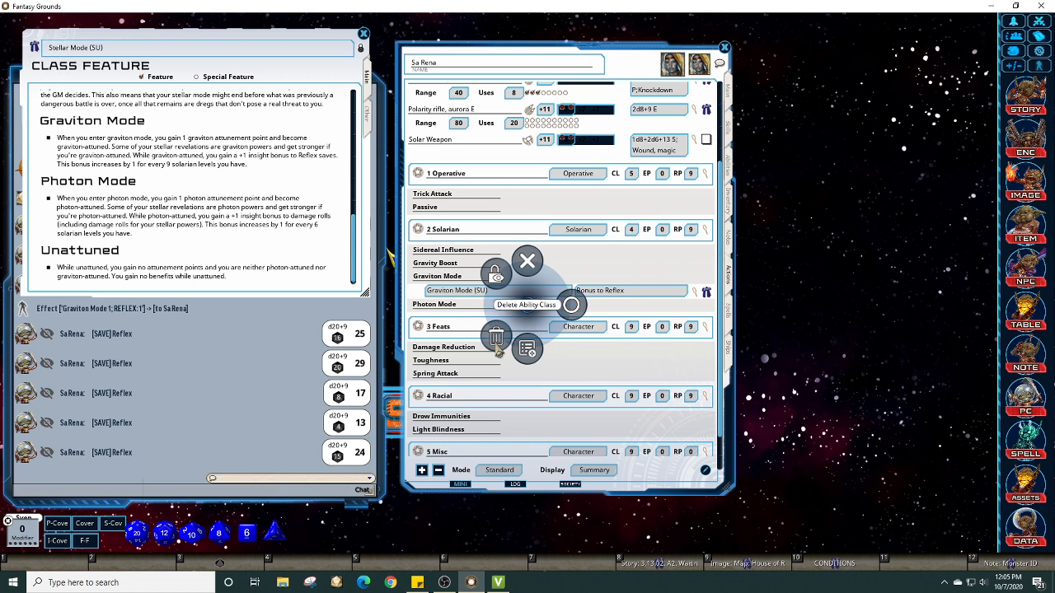
left_click(616, 311)
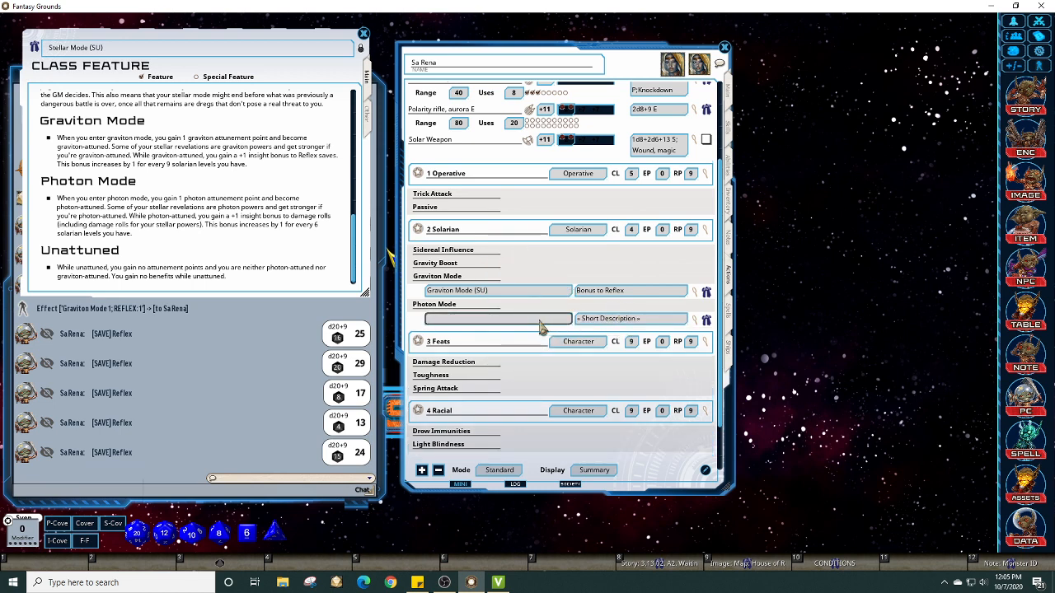
type("POhhoton")
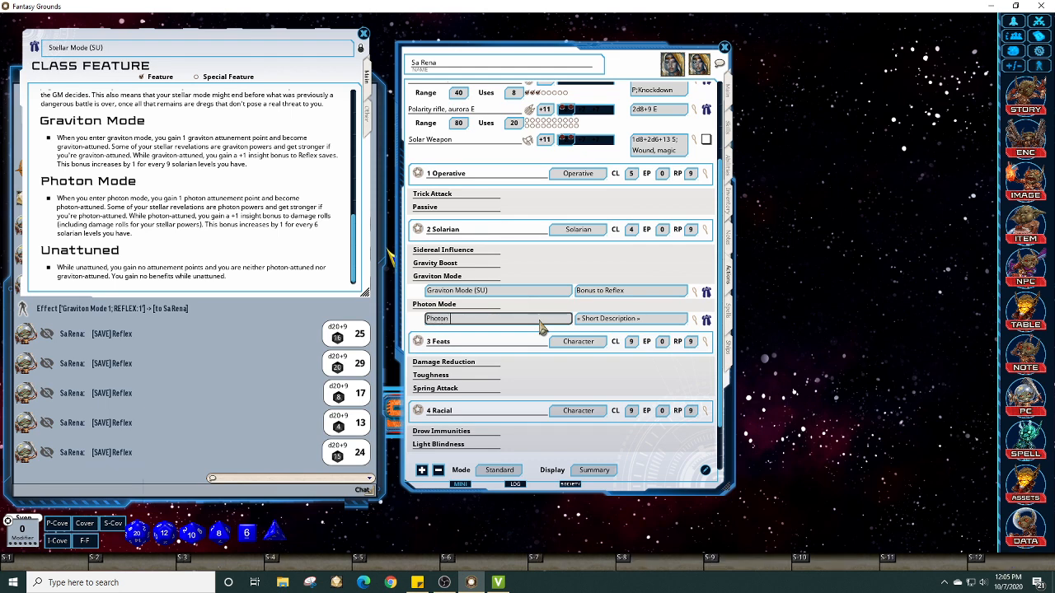
type(" Mode (SU")
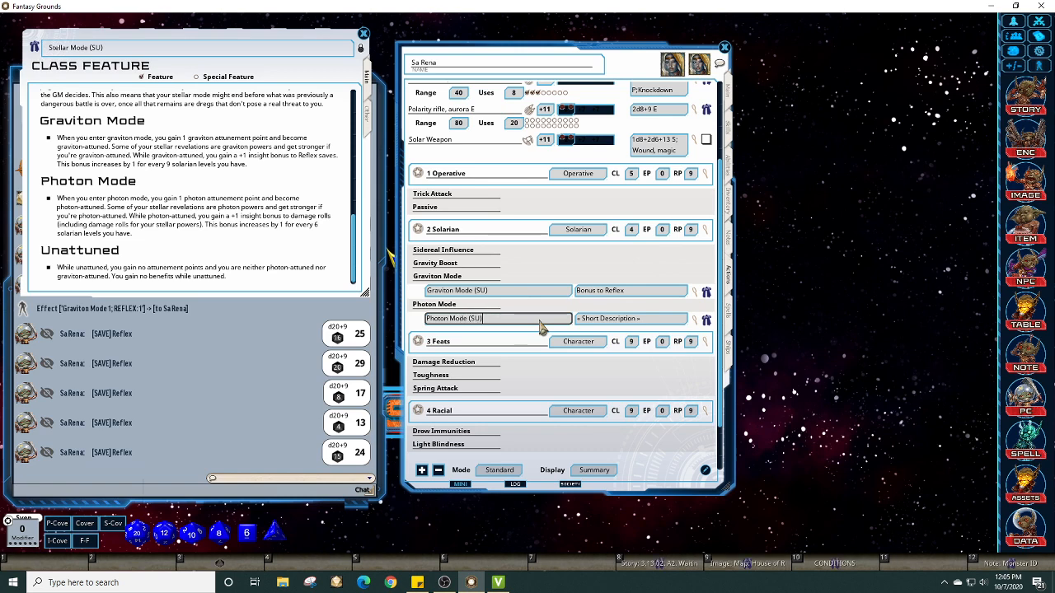
Step: Set the short description of Photon Mode (SU) to "Bonus to Damage" and open its class feature record beside the character sheet
left_click(595, 322)
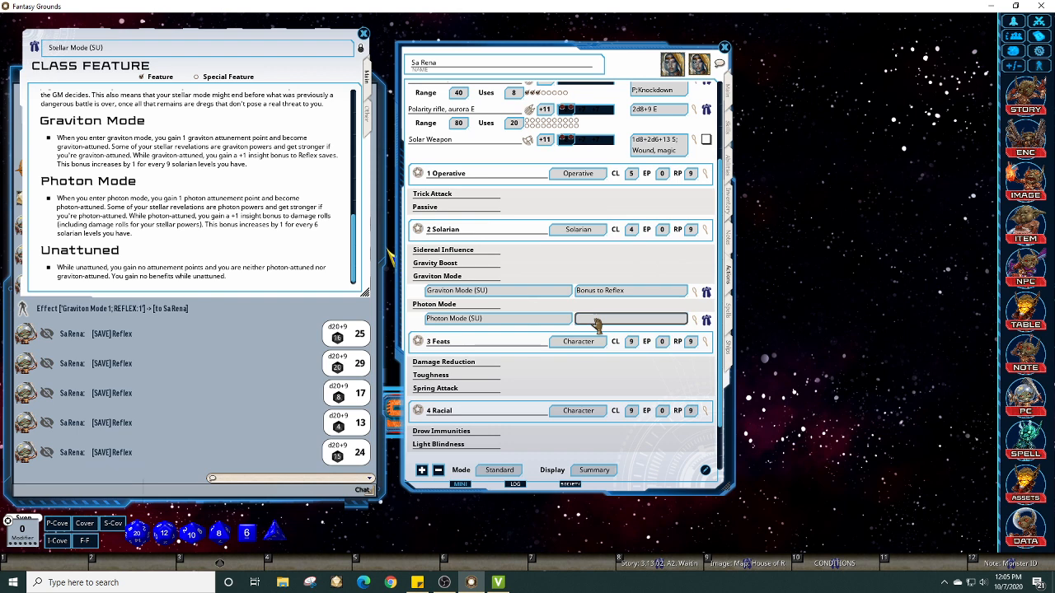
type("Bonus to Damage")
left_click(706, 320)
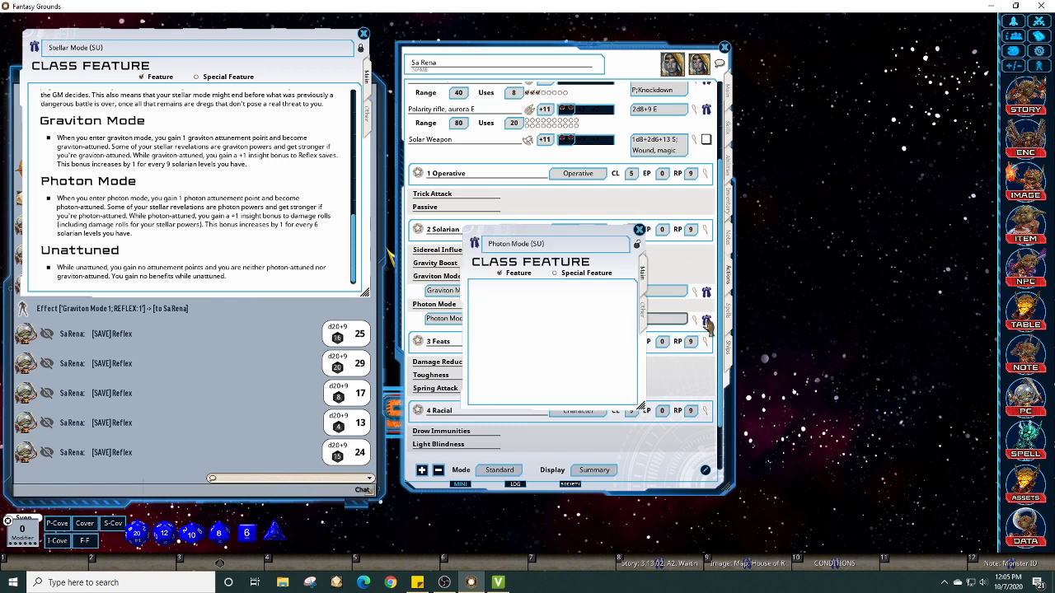
left_click_drag(584, 243, 870, 113)
Step: Fill in the Photon Mode (SU) record with source Solarian, class Solarian, feature Stellar Mode and level 1
left_click(869, 117)
type("Solari")
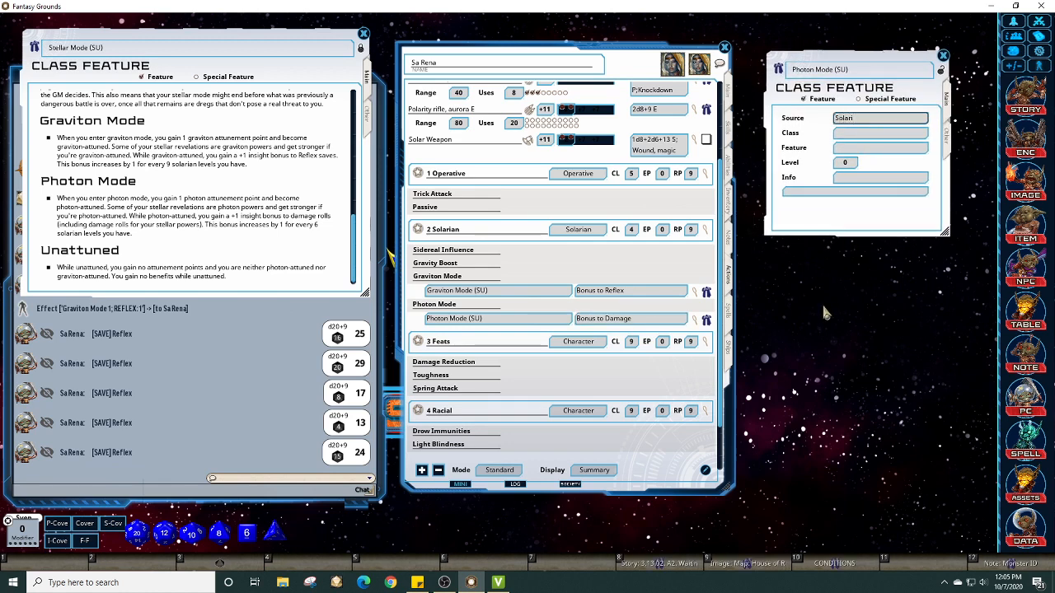
type("an")
key("Tab")
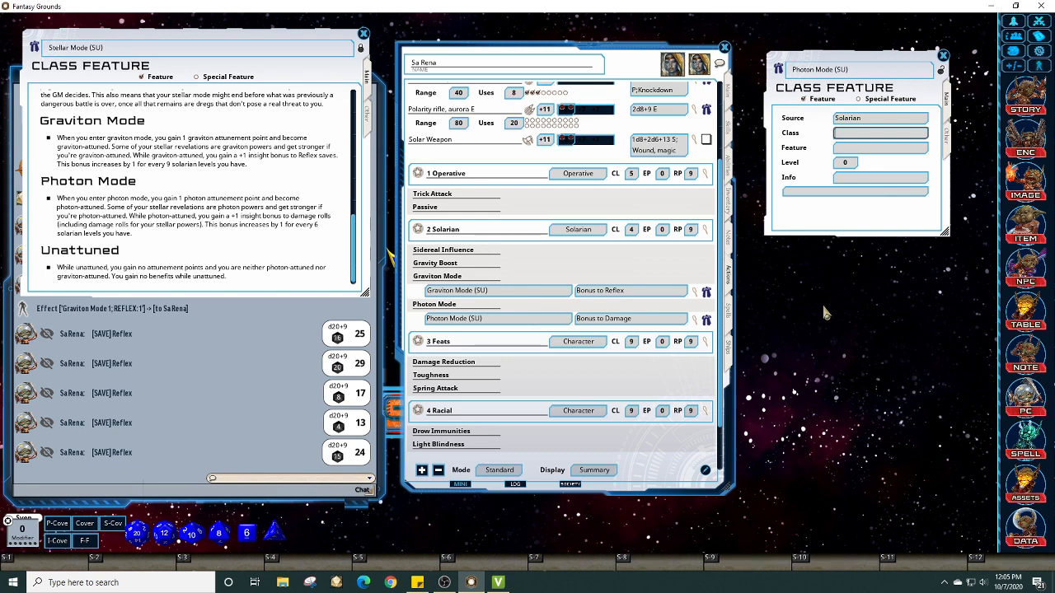
type("Solarian")
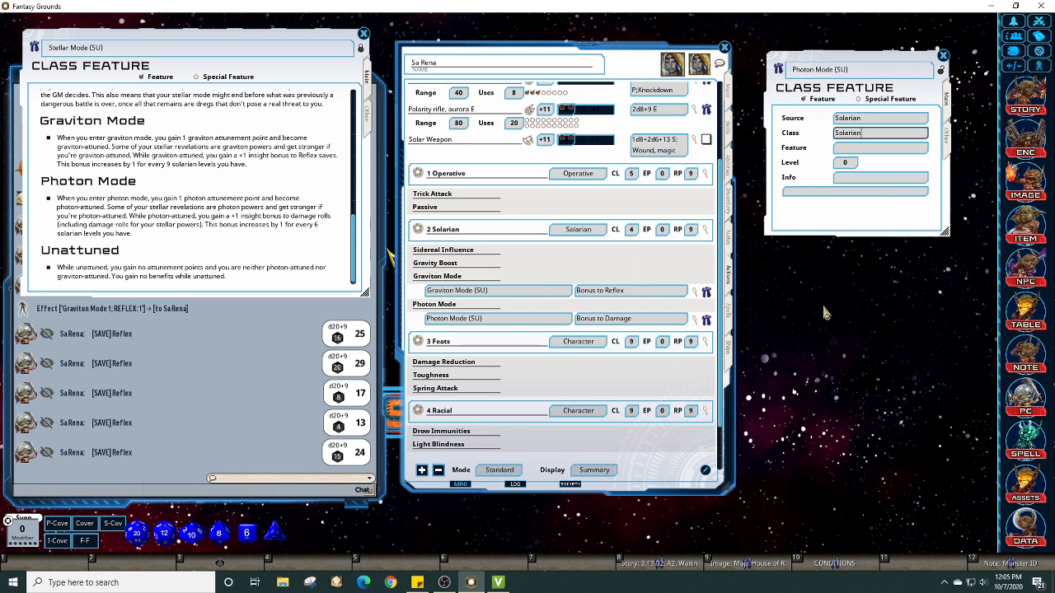
key("Tab")
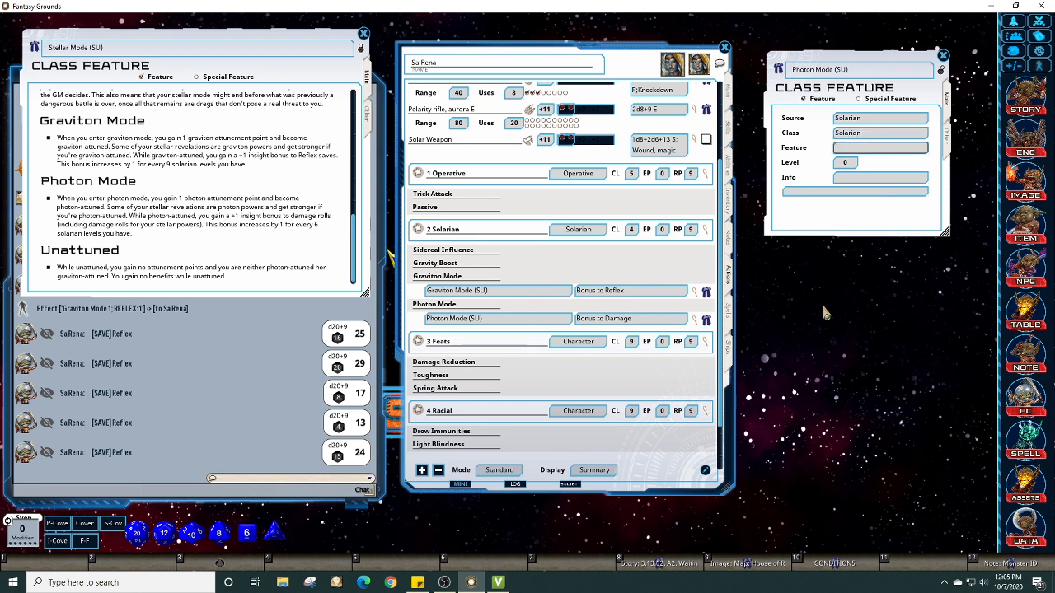
type("Stellar Mode")
key("Tab")
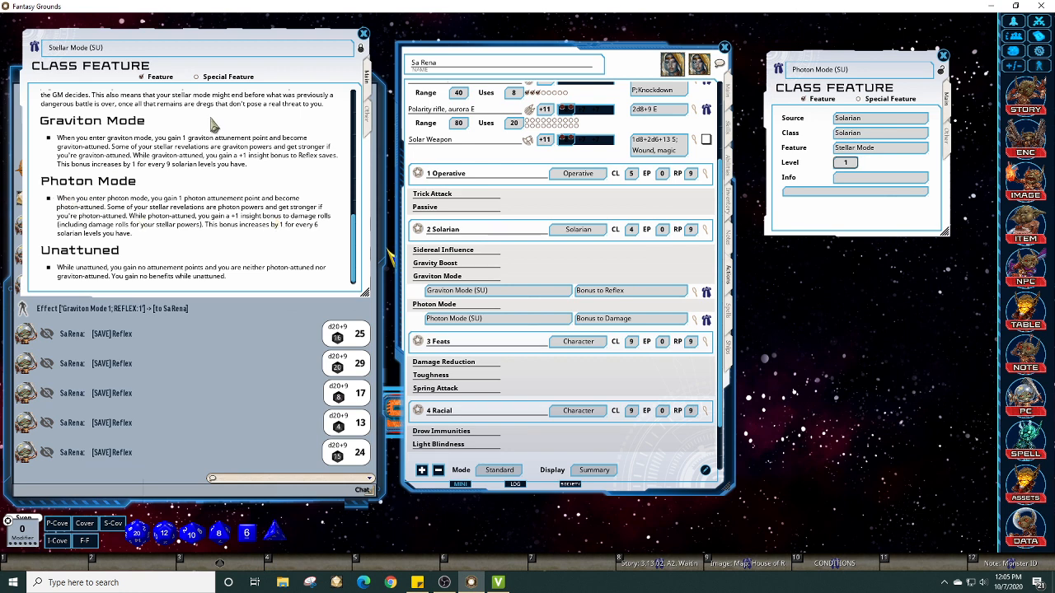
Step: Copy the Photon Mode paragraph from Stellar Mode (SU) into the Photon Mode (SU) record's text, enlarge the record and lock it
left_click(360, 49)
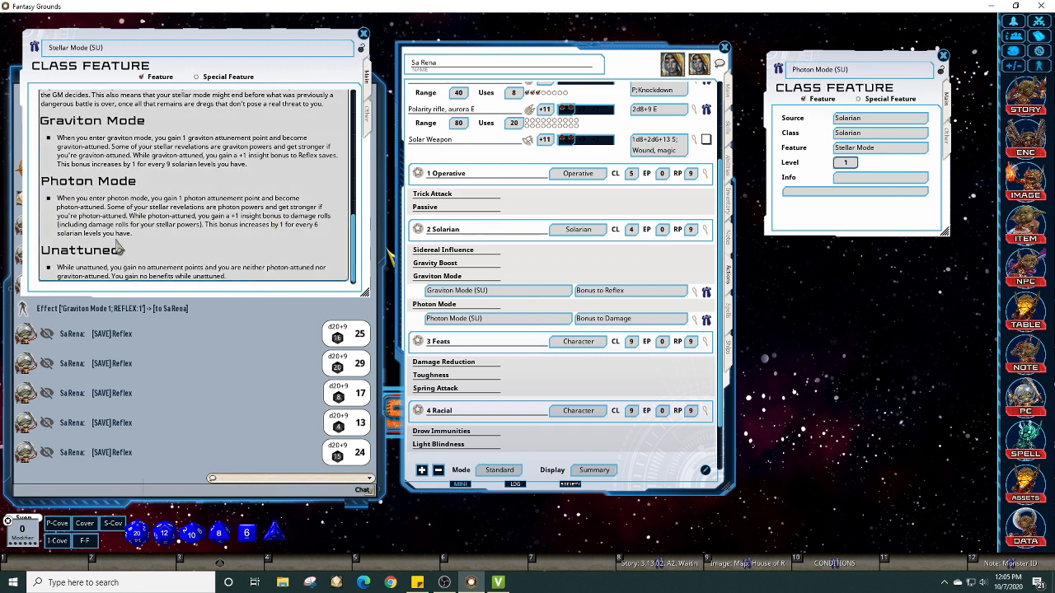
left_click_drag(138, 240, 58, 201)
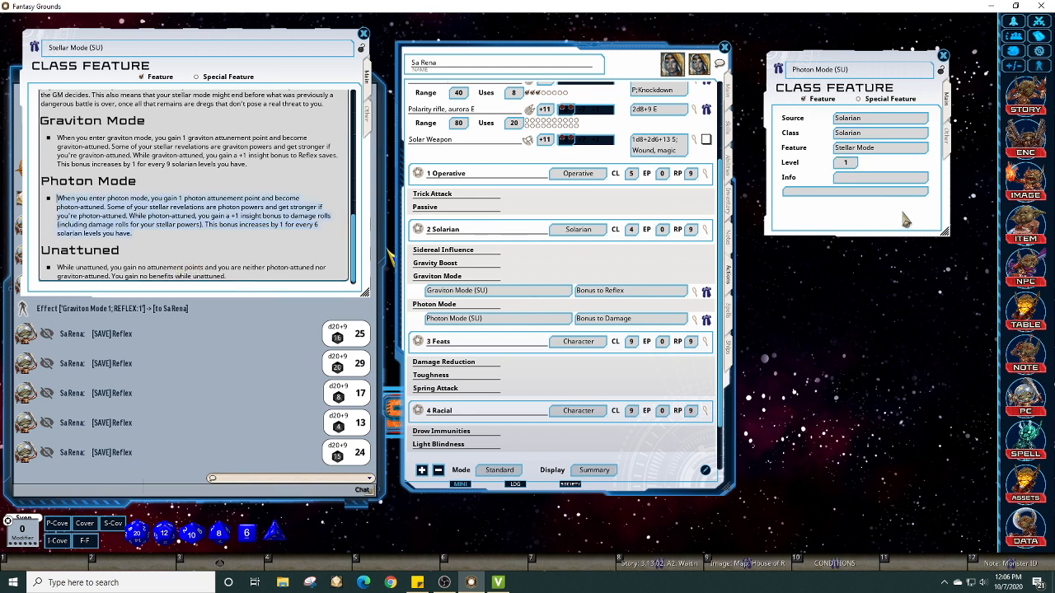
left_click(840, 193)
key("ctrl+v")
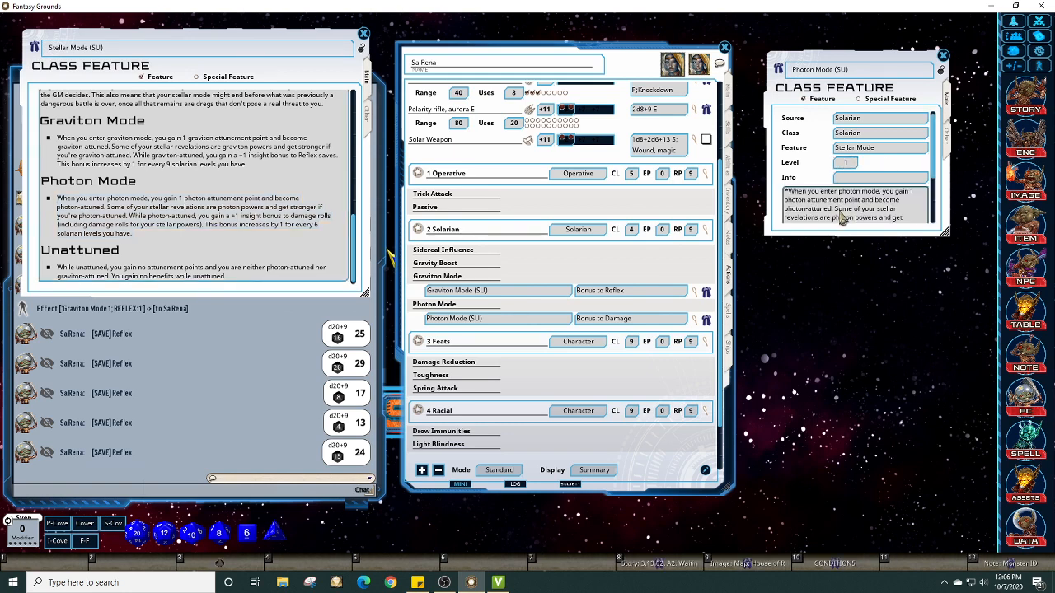
left_click_drag(946, 235, 971, 295)
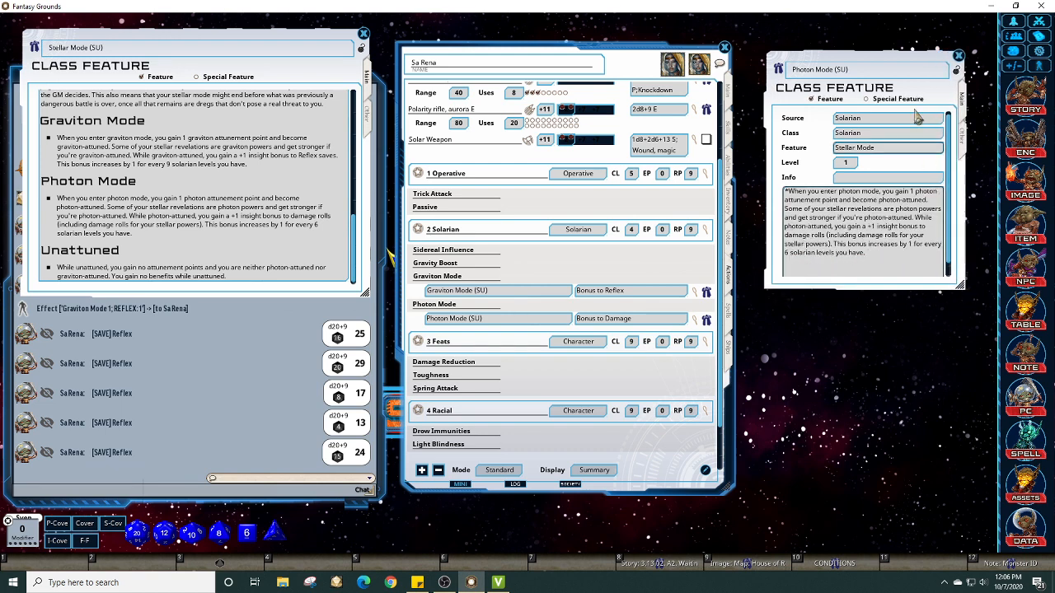
left_click(956, 71)
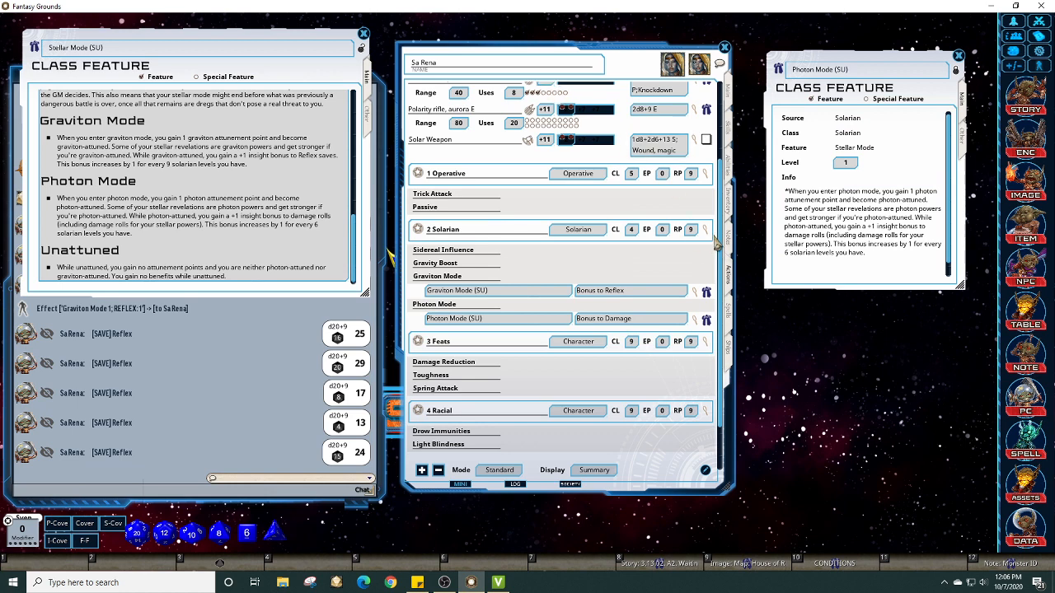
scroll(723, 223, "up", 3)
scroll(733, 157, "down", 3)
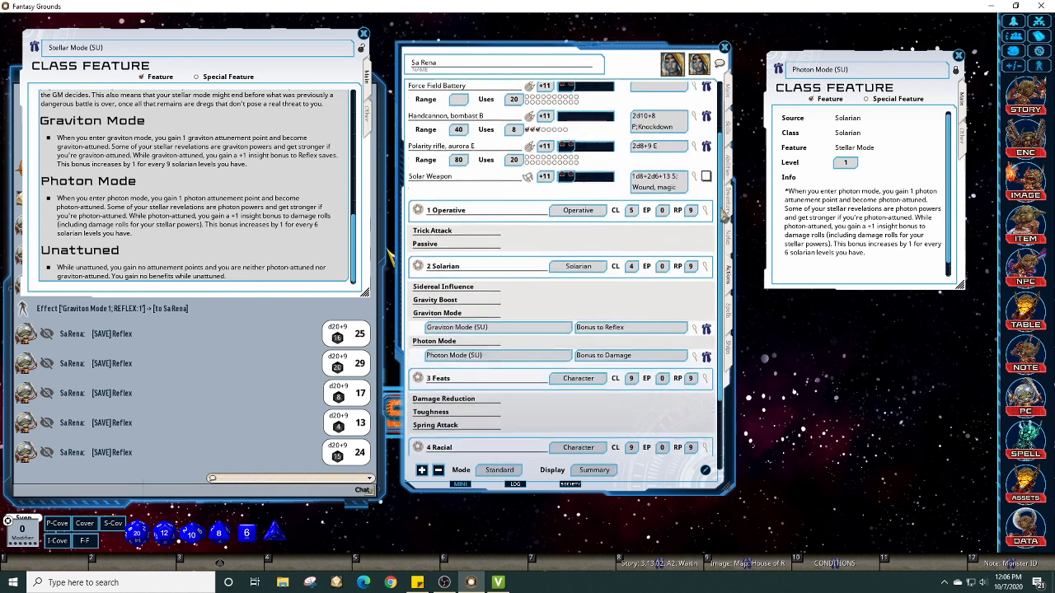
left_click(729, 97)
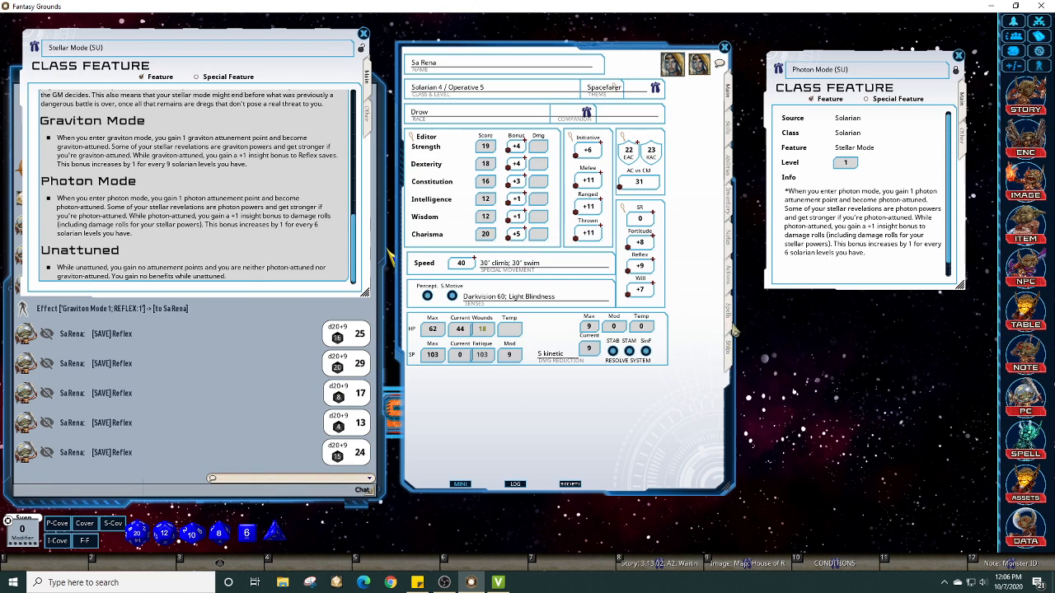
left_click(729, 284)
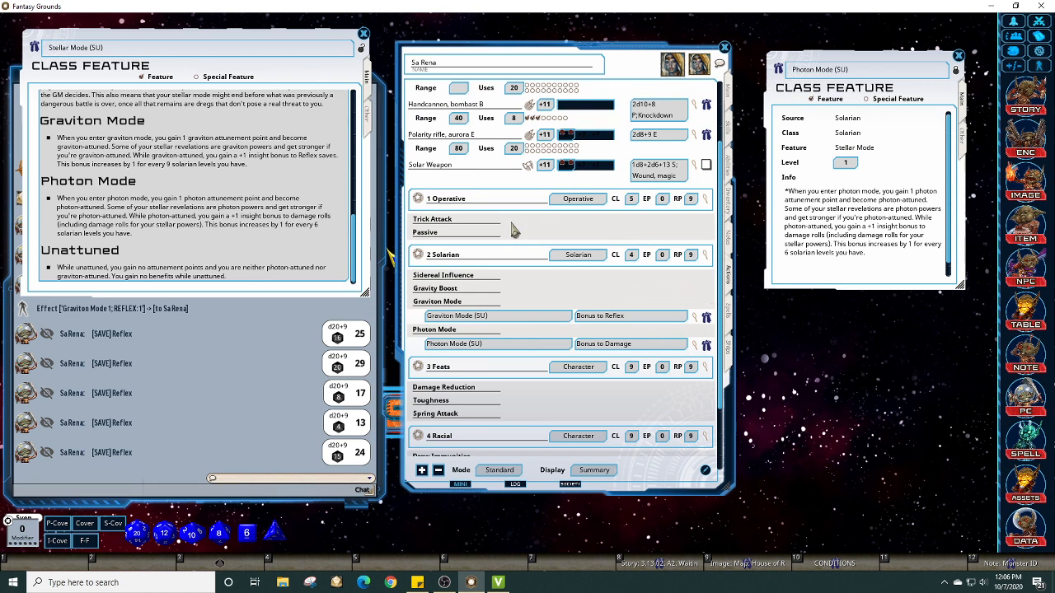
Step: Lock the Stellar Mode (SU) record and review the effects listed under Graviton Mode (SU), then collapse them
left_click(364, 49)
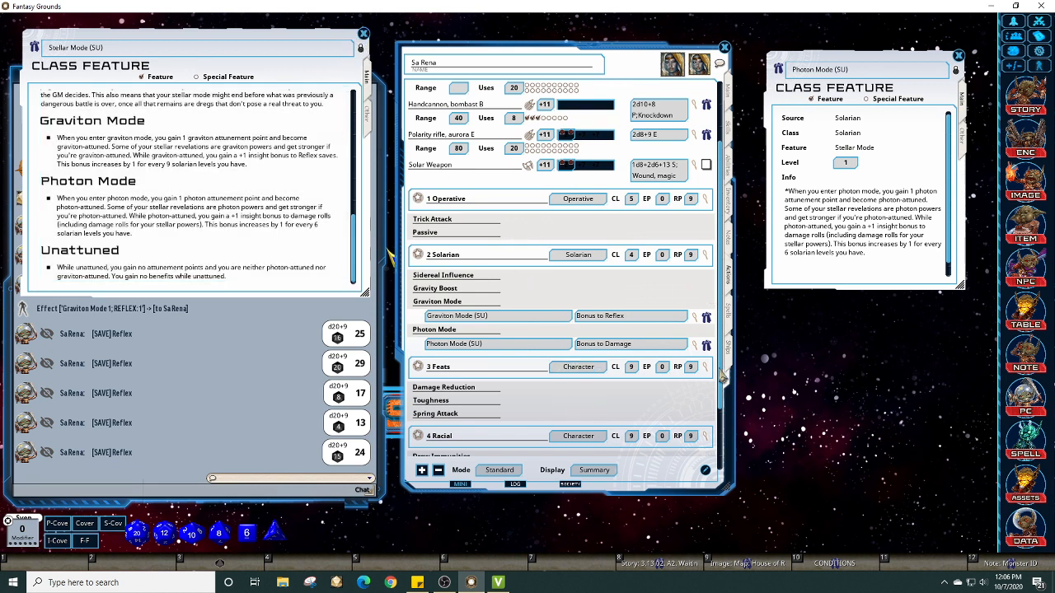
scroll(726, 339, "down", 3)
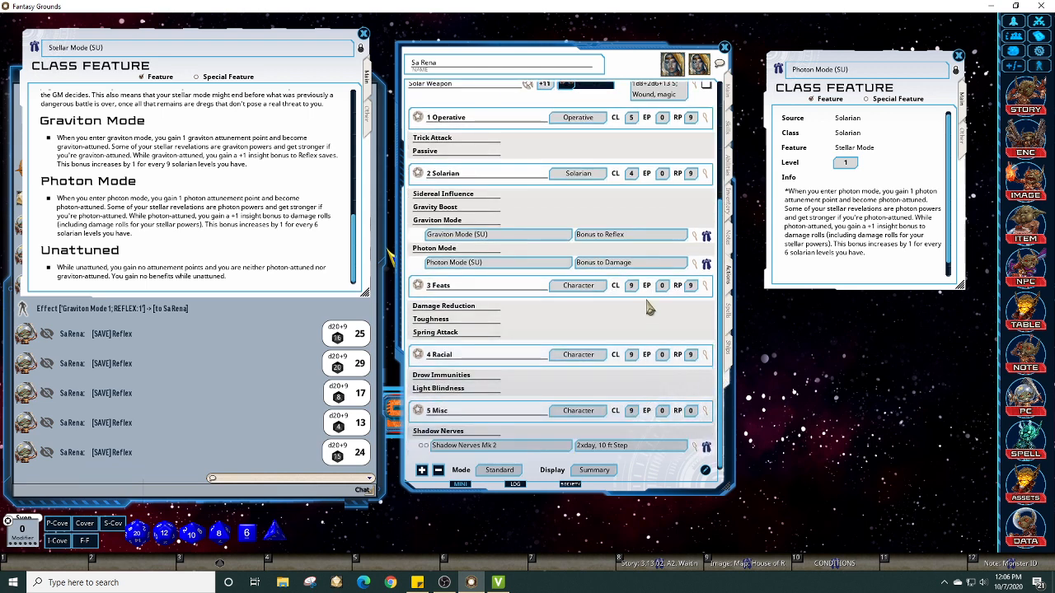
left_click(696, 237)
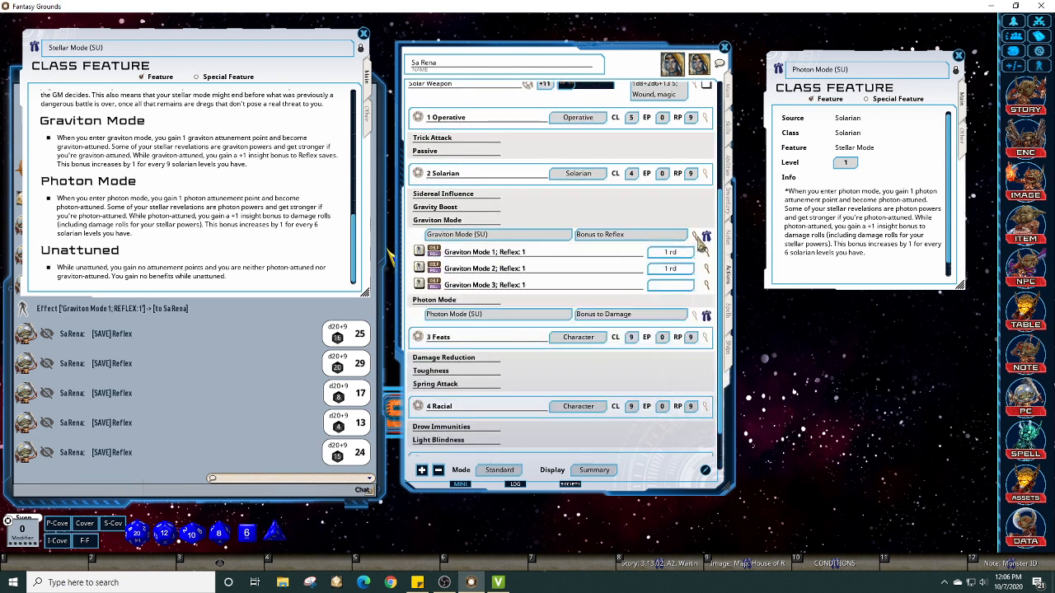
left_click(696, 237)
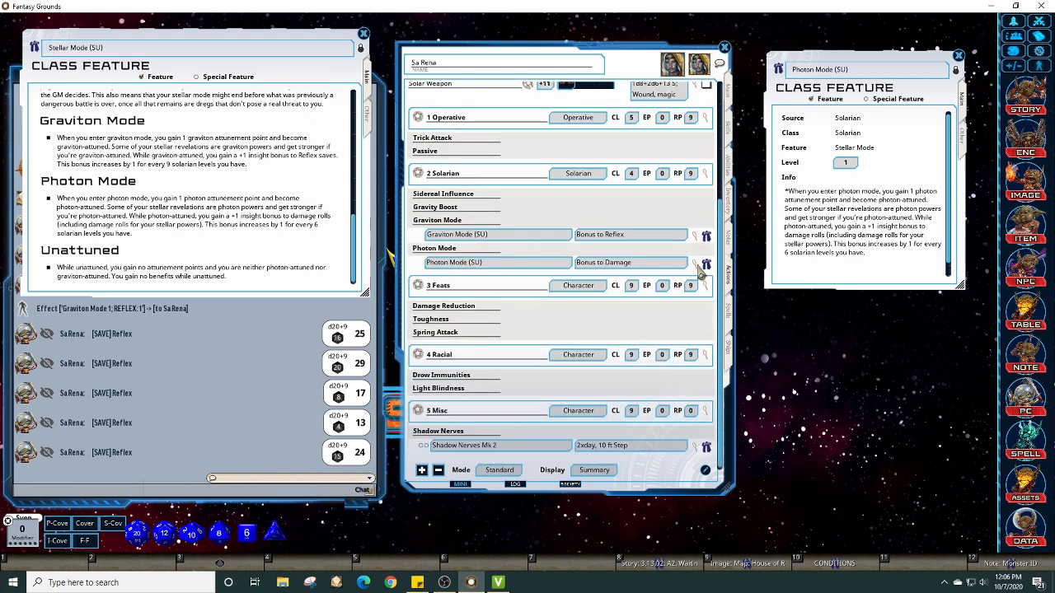
Step: Add three effects to the Photon Mode (SU) ability
right_click(531, 263)
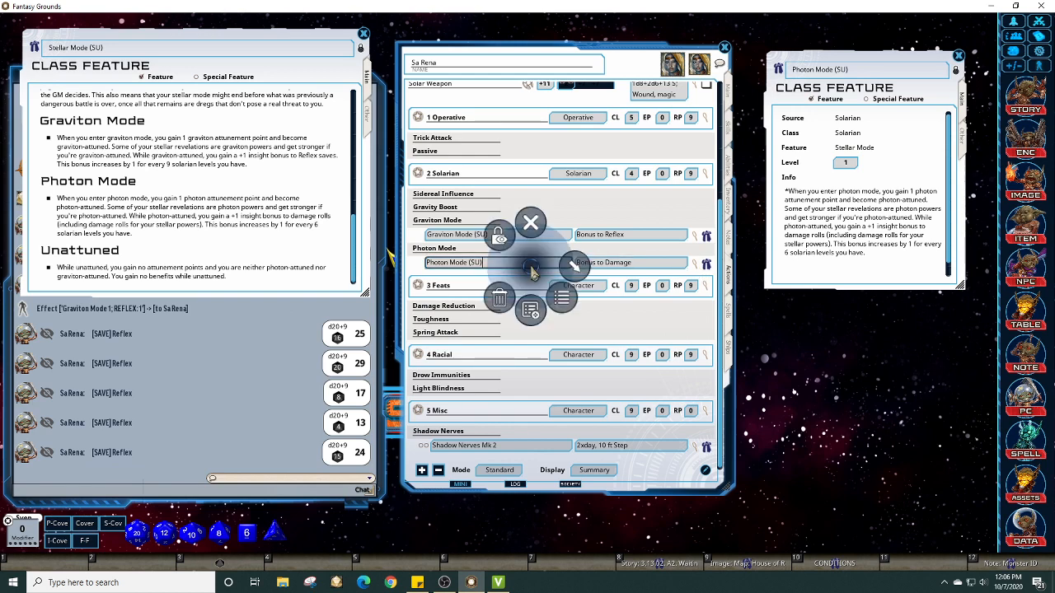
left_click(577, 273)
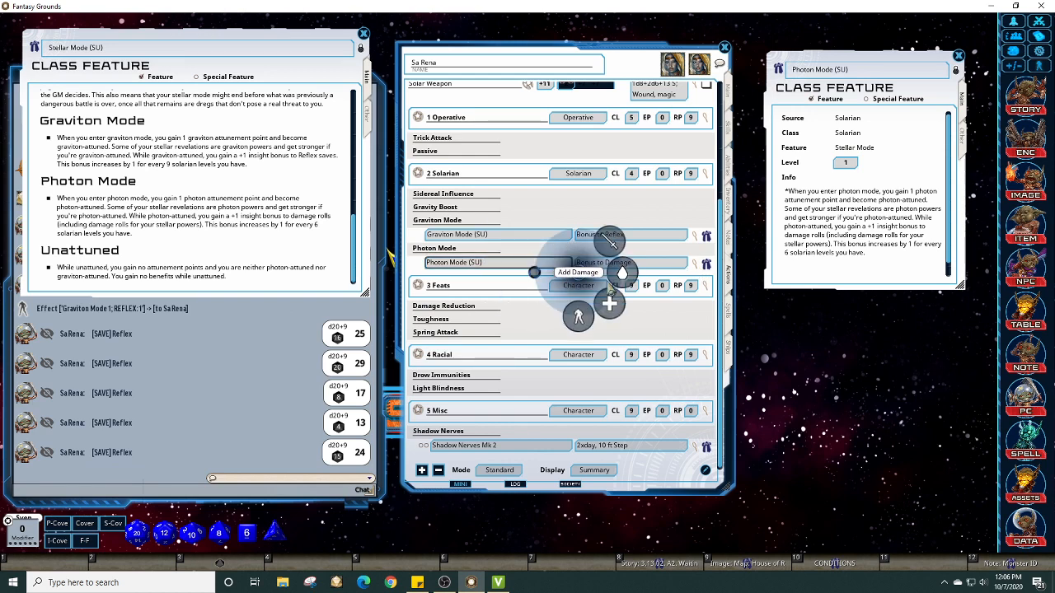
left_click(578, 320)
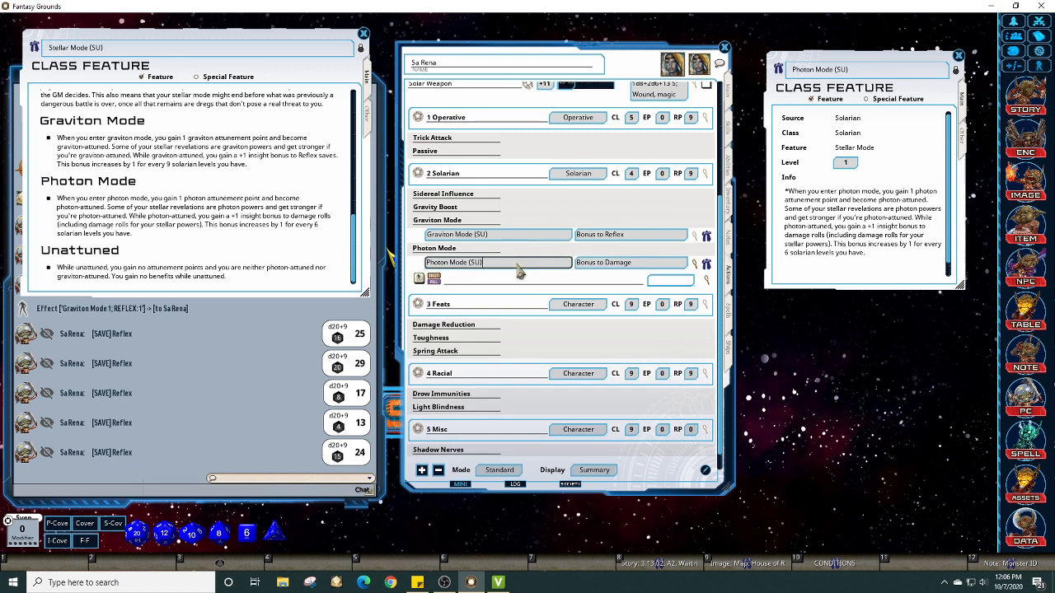
right_click(517, 265)
left_click(560, 268)
left_click(559, 321)
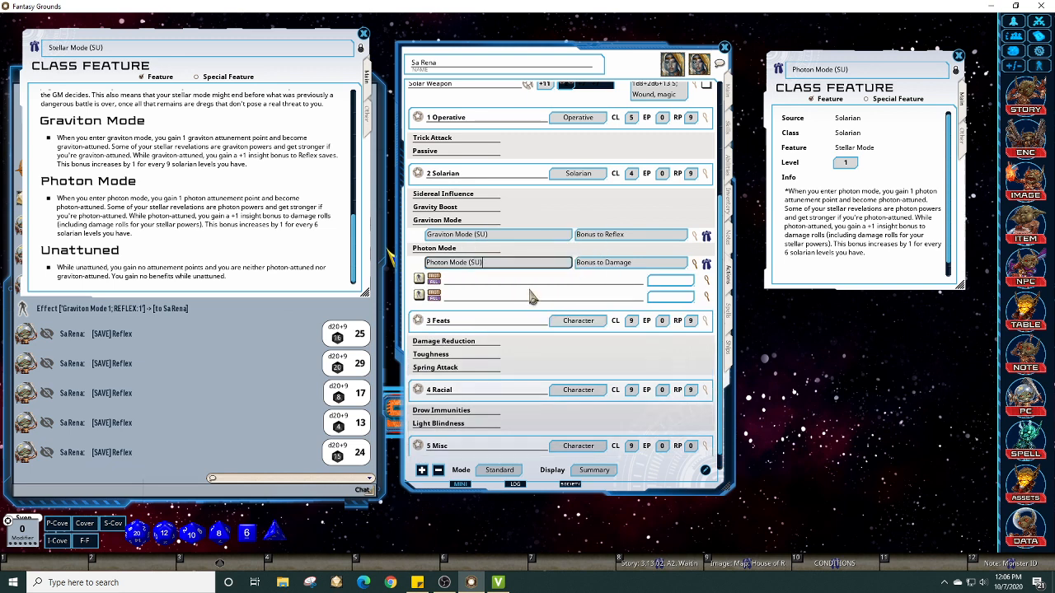
right_click(512, 263)
left_click(557, 264)
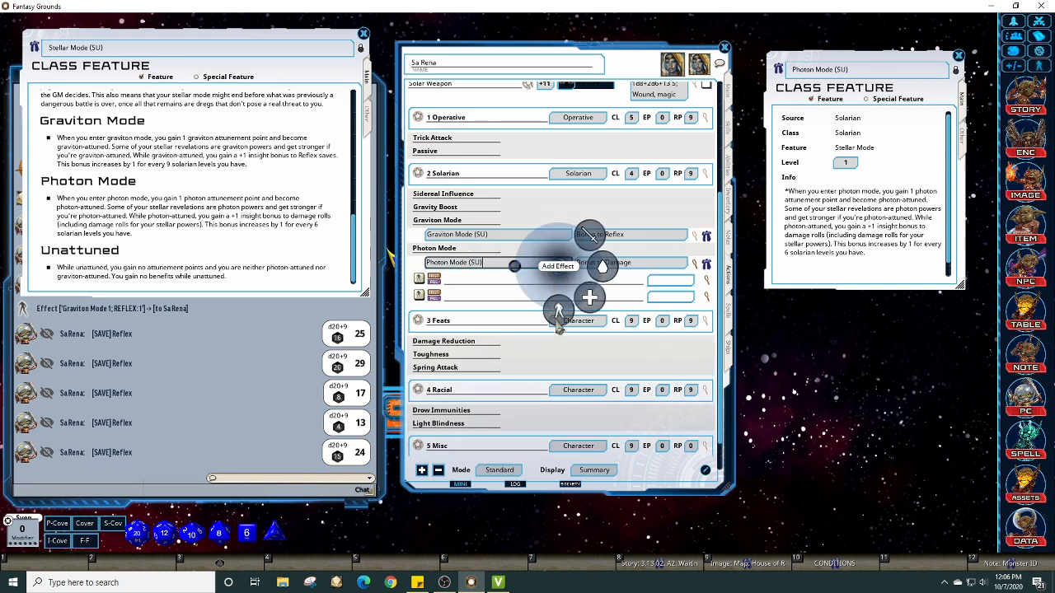
left_click(561, 321)
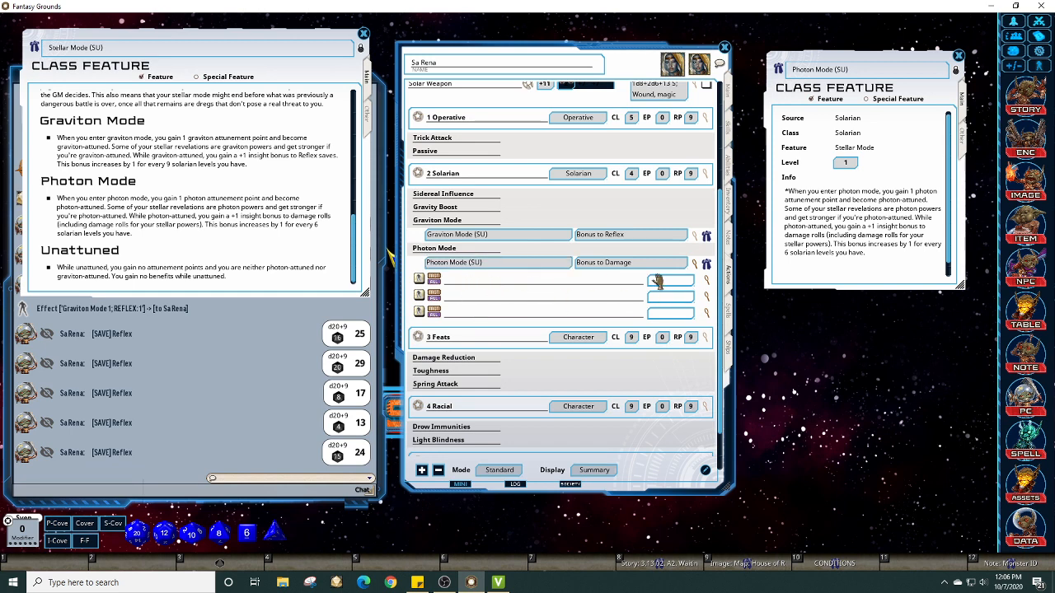
Step: Open the first Photon Mode effect's settings and set its targeting to Self with a fixed duration of 1 round
left_click(707, 284)
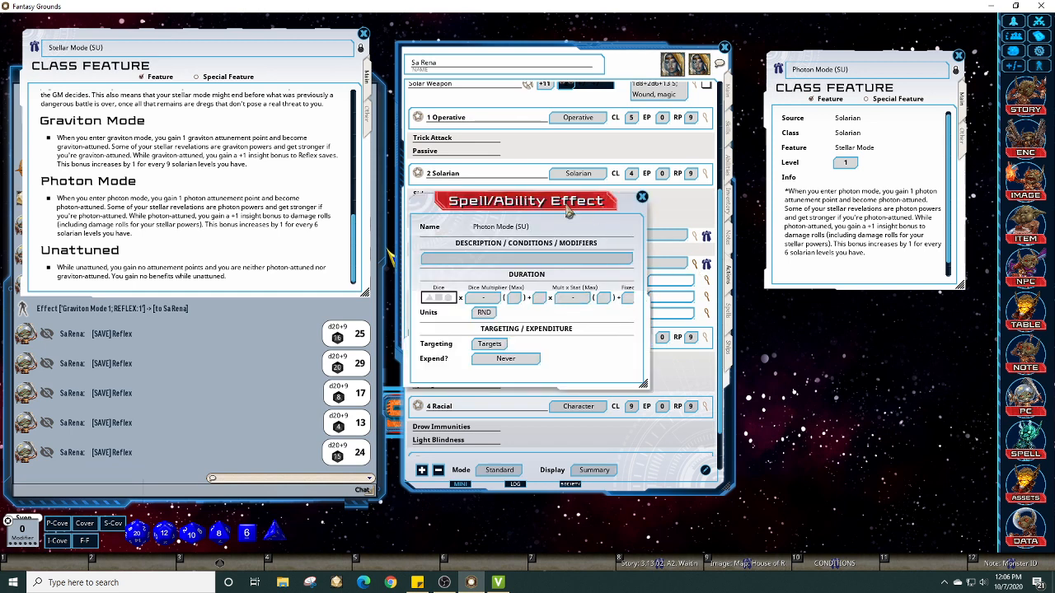
left_click_drag(568, 206, 853, 173)
left_click(770, 313)
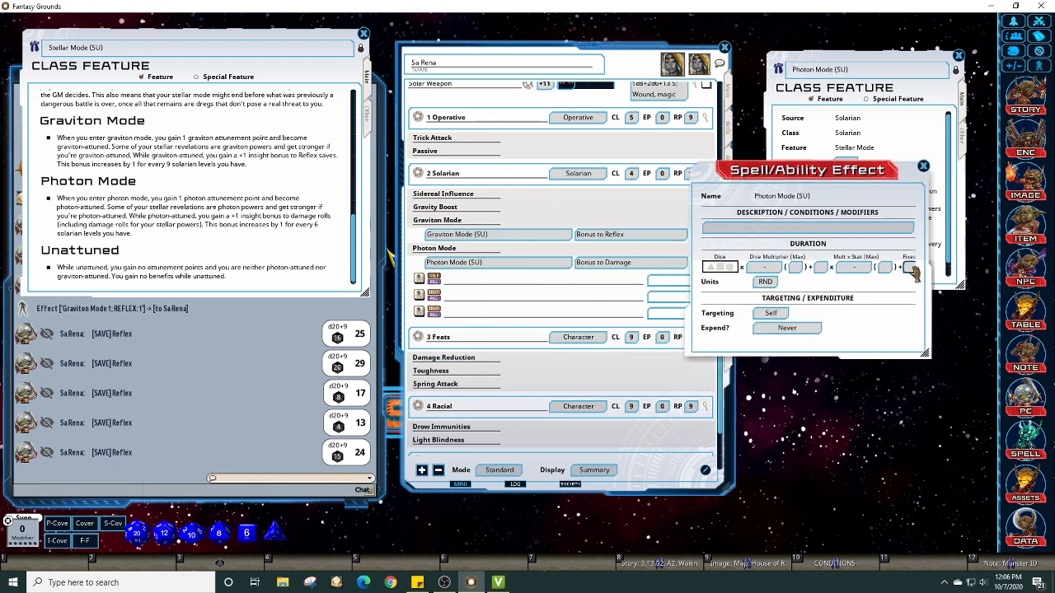
type("1")
Step: Enter "Photon Mode 1; DMG: 1" as the first Photon Mode effect's description
left_click(816, 226)
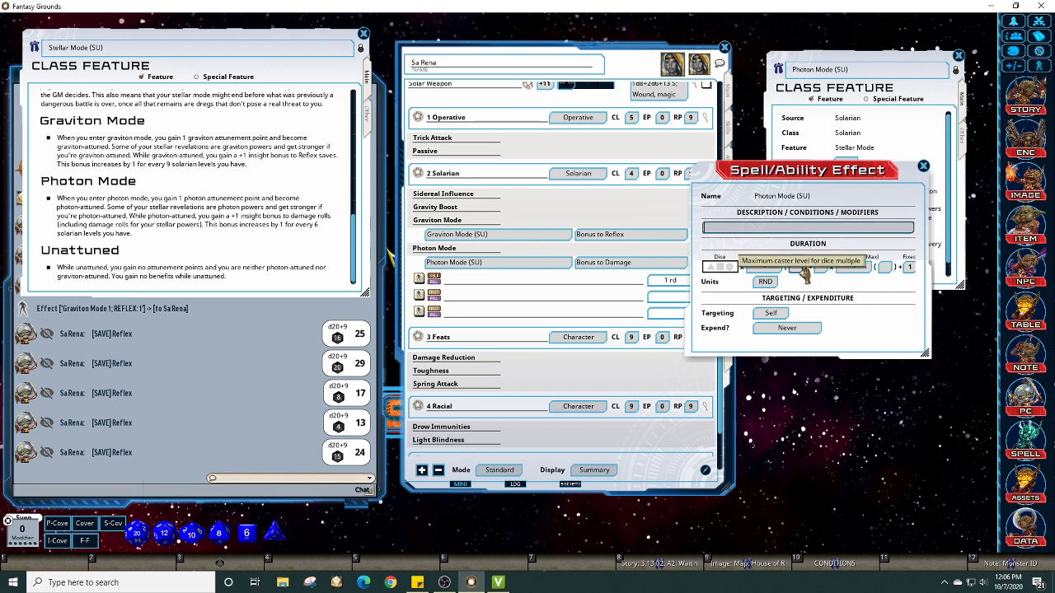
type("Photo")
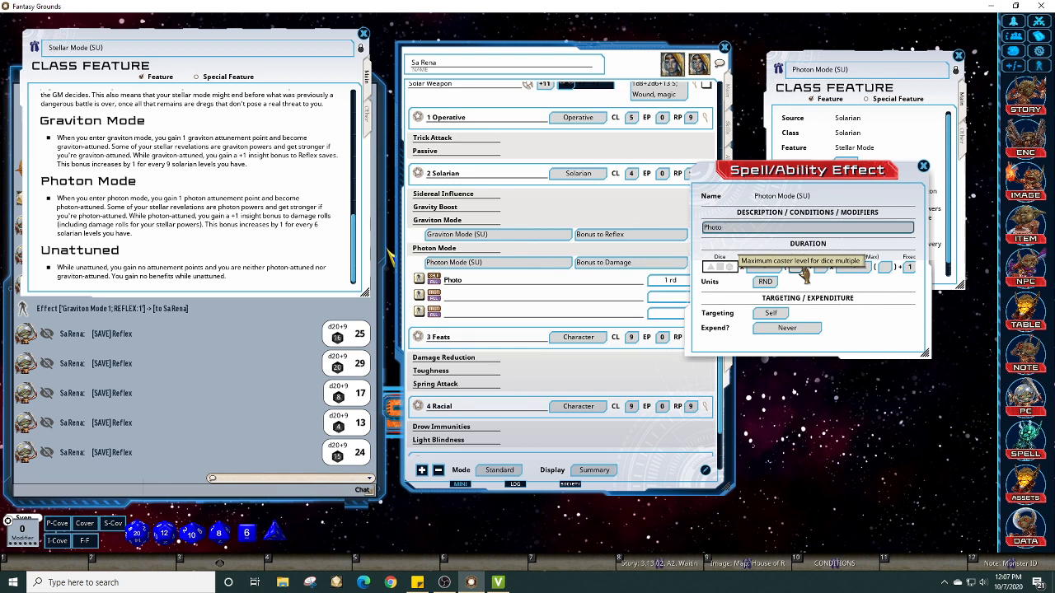
type("n Mode 1:")
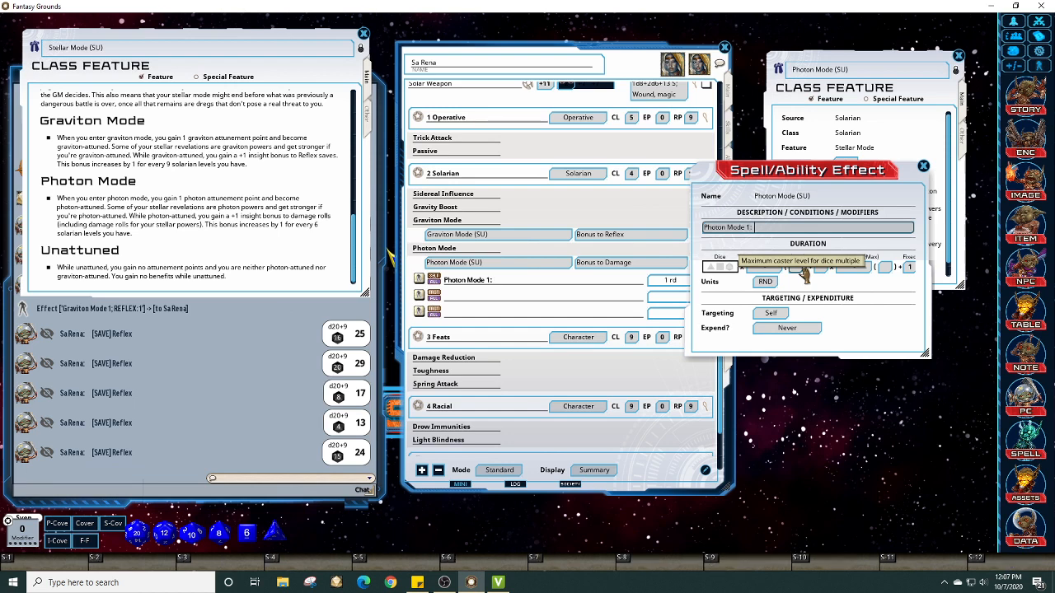
type(" DMG: 1")
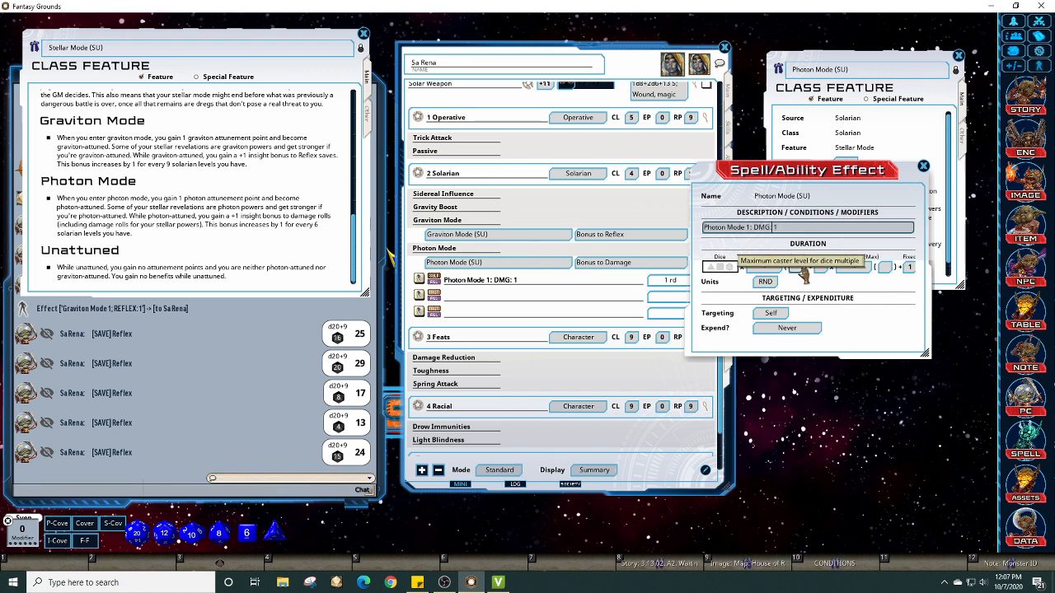
key("BackSpace")
type(";")
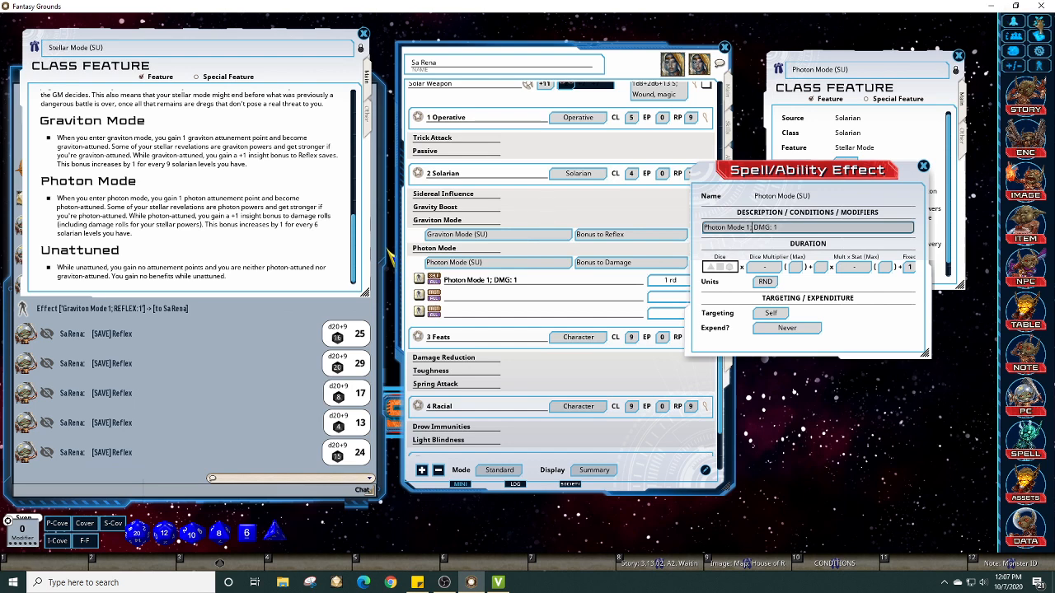
Step: Open the Combat Tracker and delete the existing "Photon mode; DMG:1" effect from Sa Rena's effects
left_click(1038, 21)
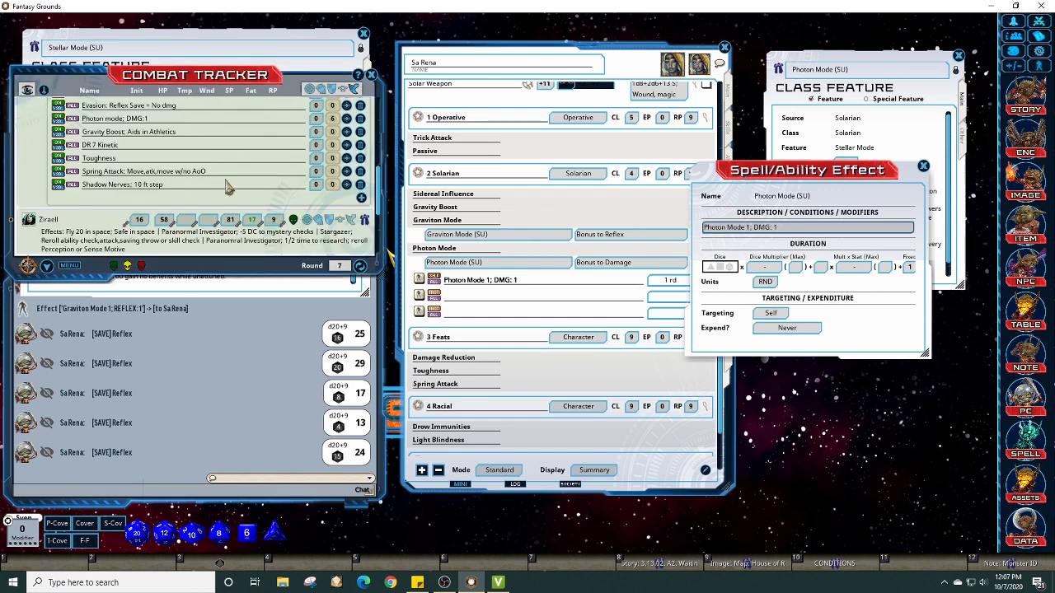
left_click(361, 120)
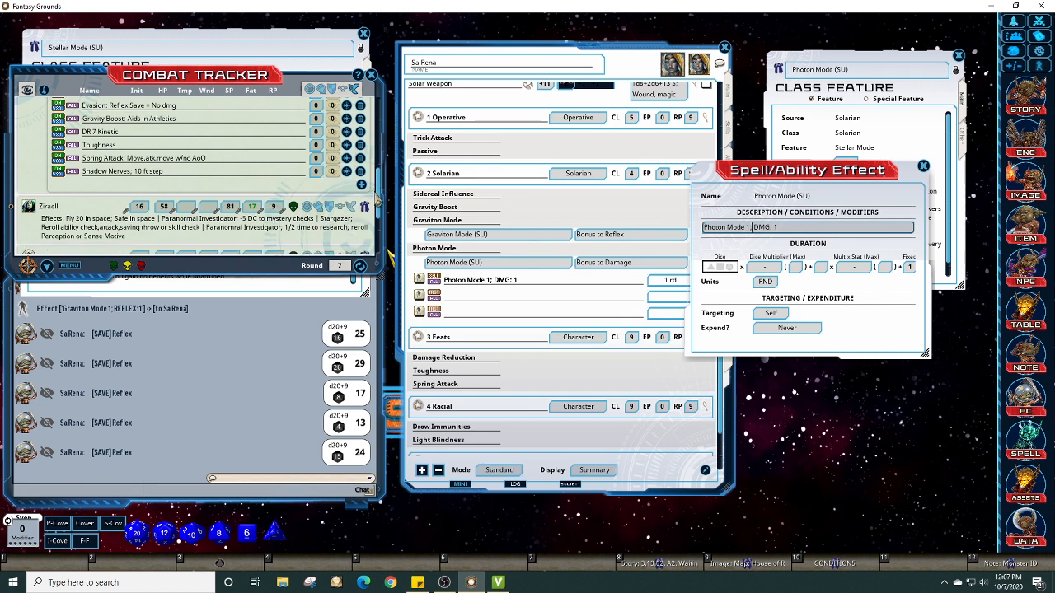
mouse_move(384, 200)
left_mouse_down()
mouse_move(387, 174)
mouse_move(388, 182)
left_mouse_up()
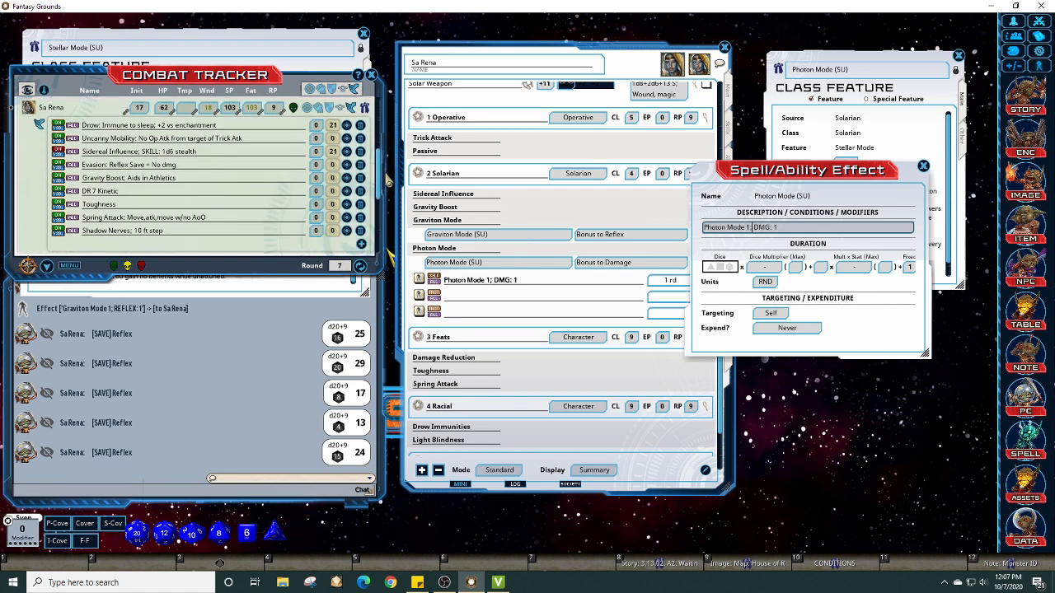
Step: Test the first Photon Mode effect by rolling Handcannon, bombast B damage before and after applying the effect to Sa Rena
left_click(354, 115)
left_click_drag(764, 166, 815, 130)
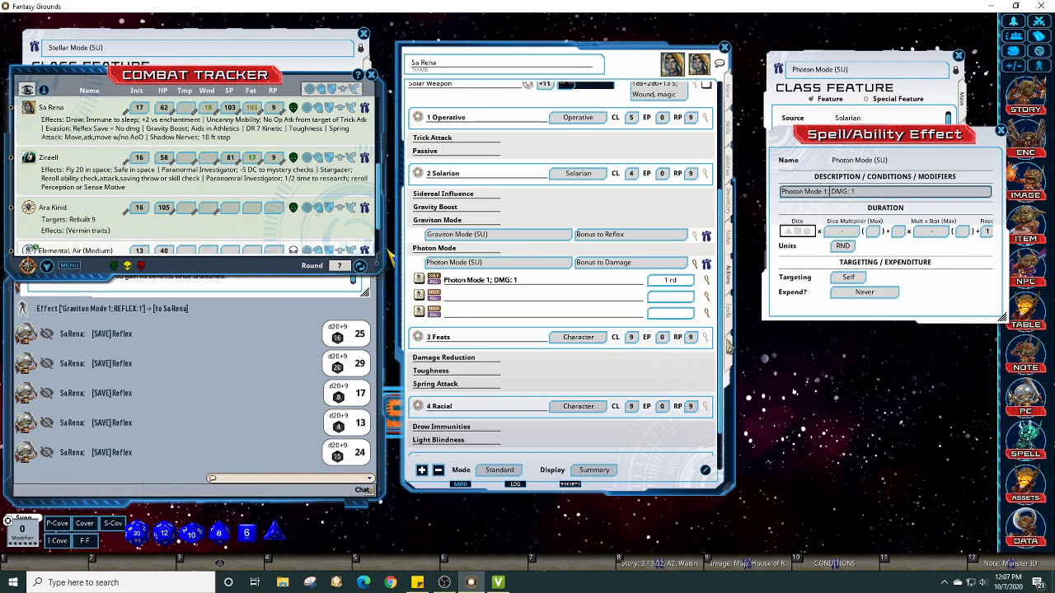
left_click_drag(719, 308, 726, 225)
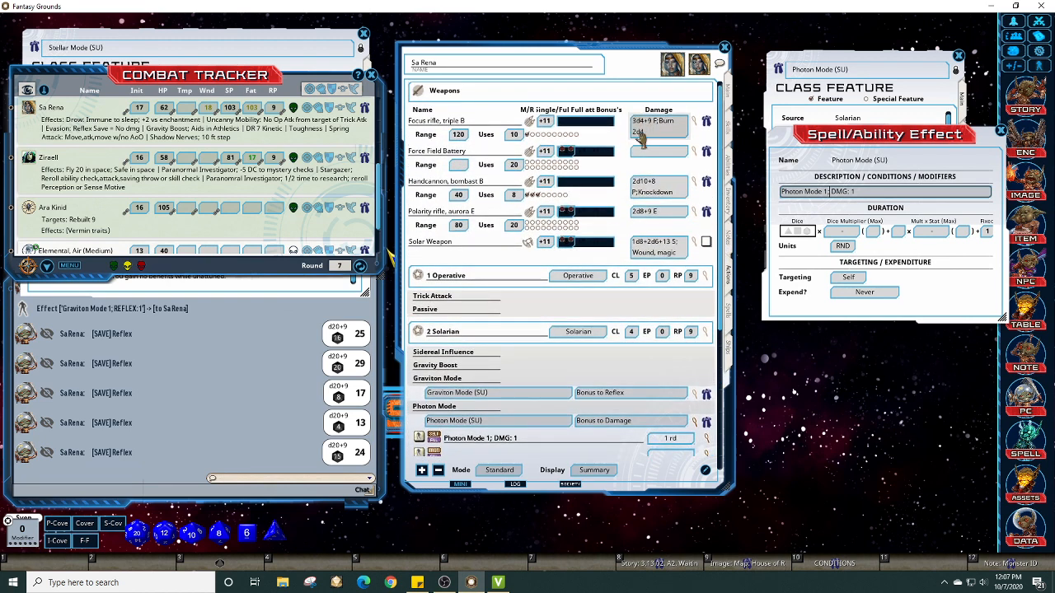
double_click(667, 191)
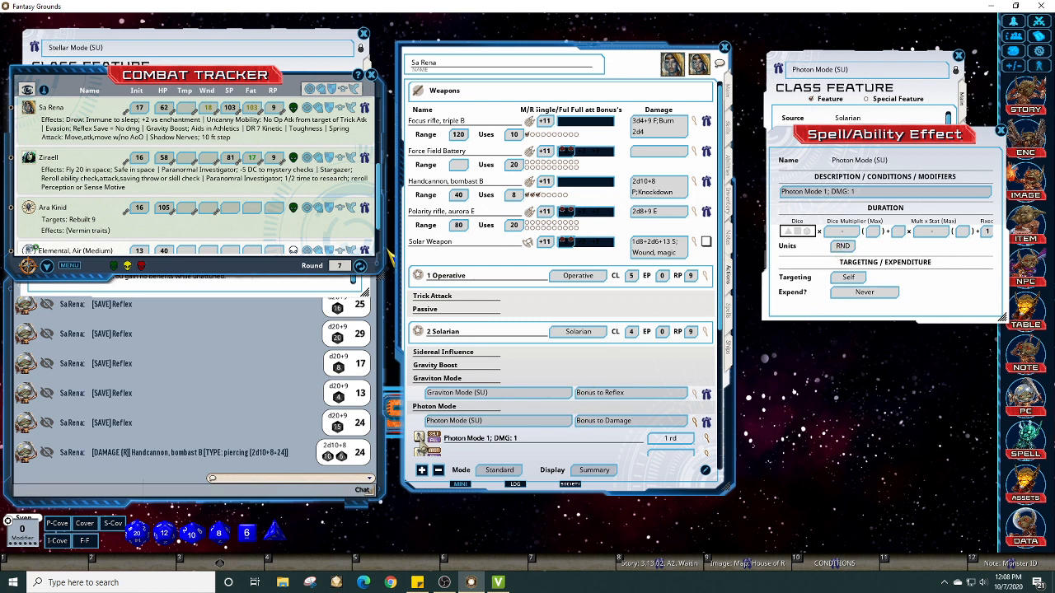
left_click(418, 439)
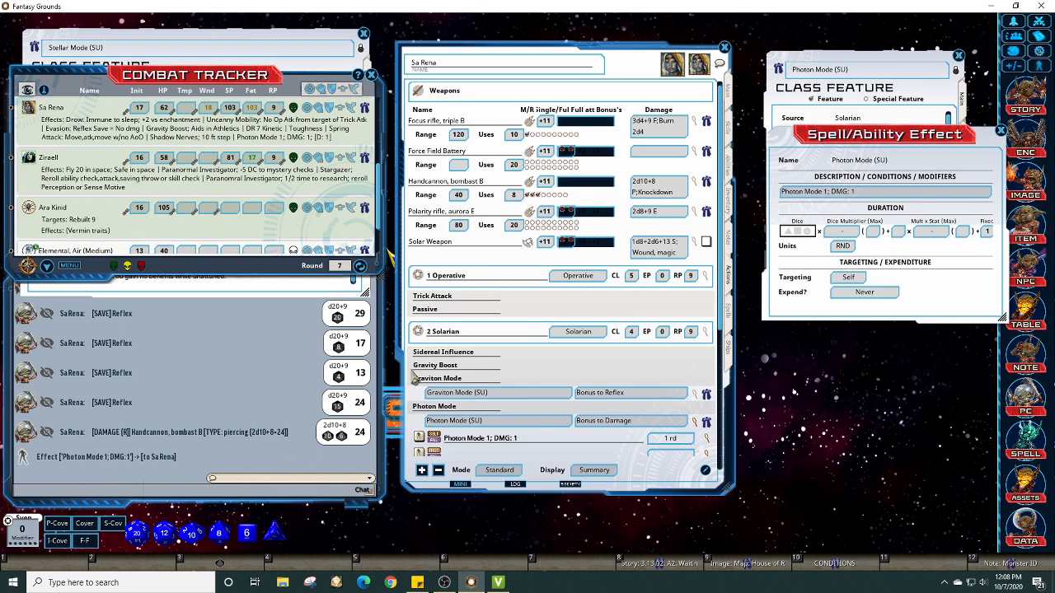
double_click(659, 187)
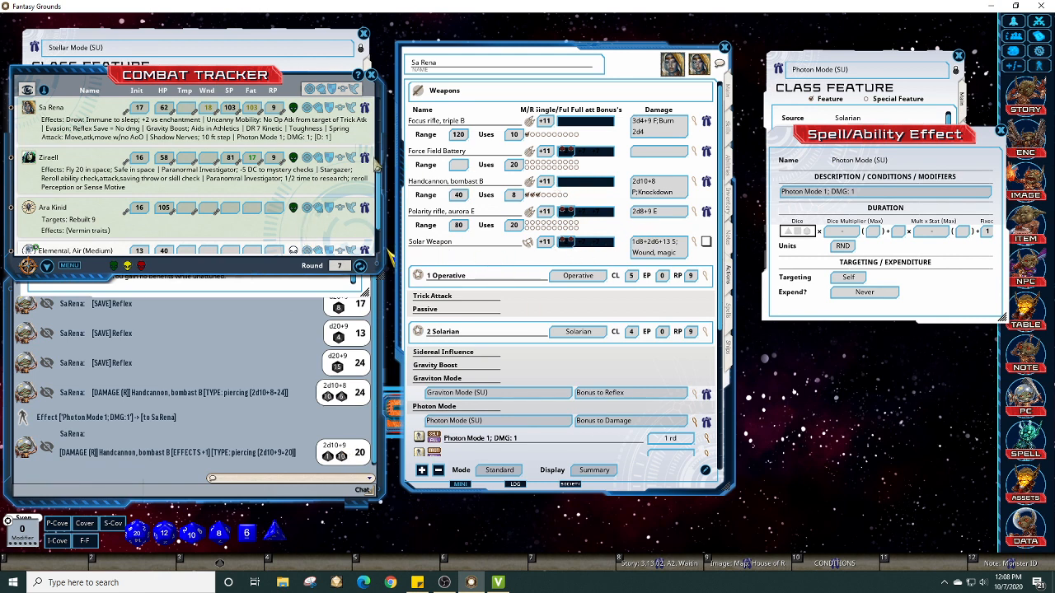
Step: Delete the applied "Photon Mode 1; DMG: 1" effect from Sa Rena's Combat Tracker entry and close the first effect's settings
left_click(351, 108)
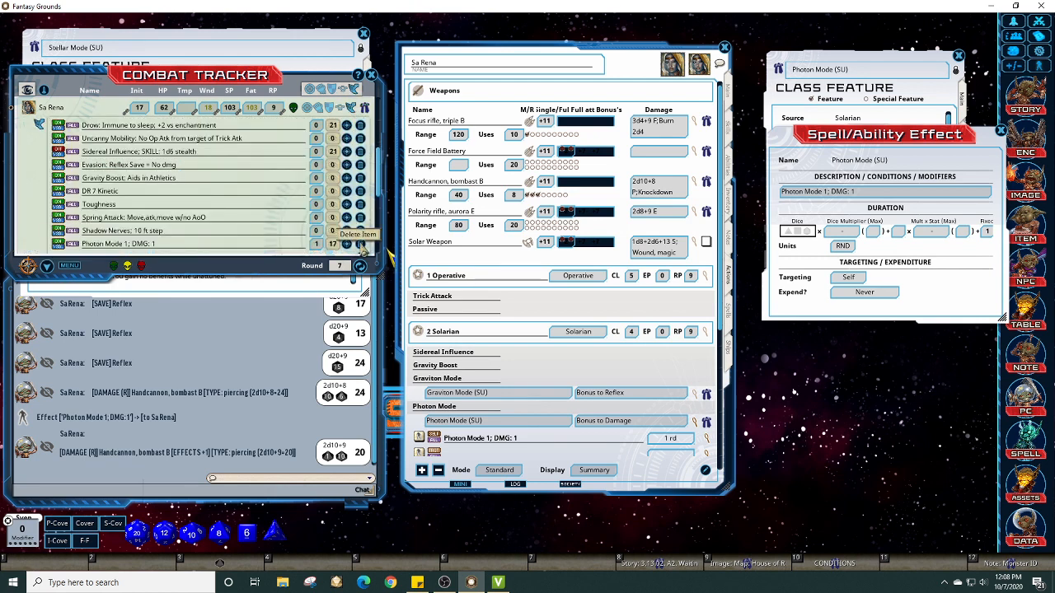
left_click(360, 243)
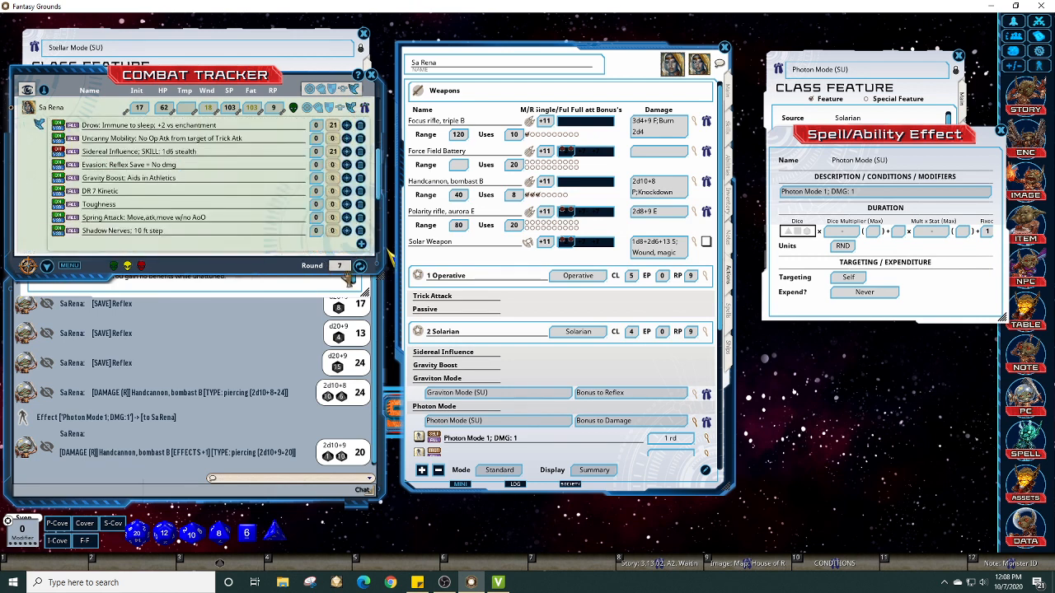
left_click(352, 111)
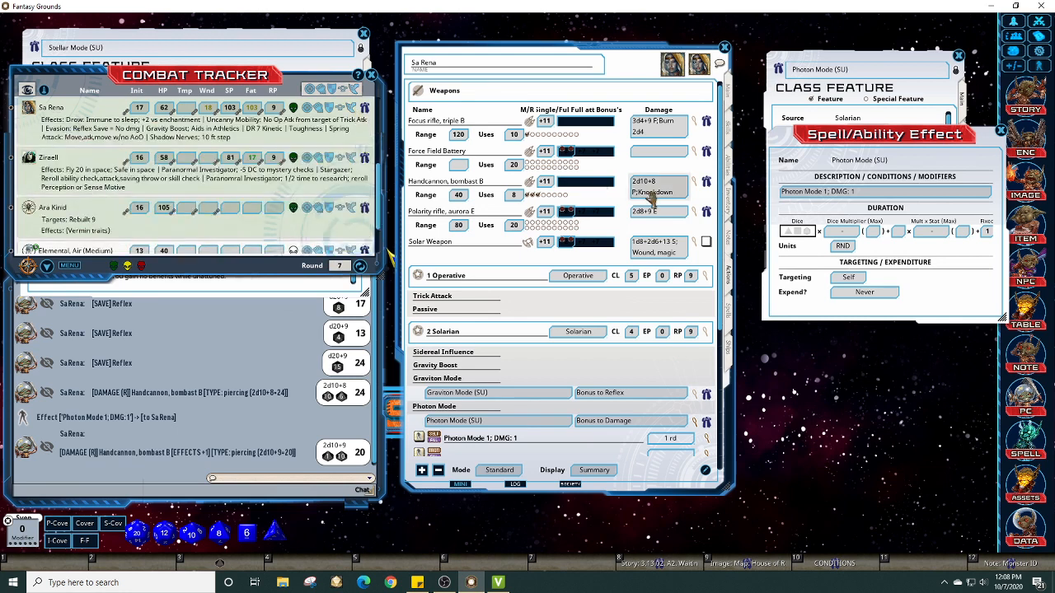
left_click(1001, 130)
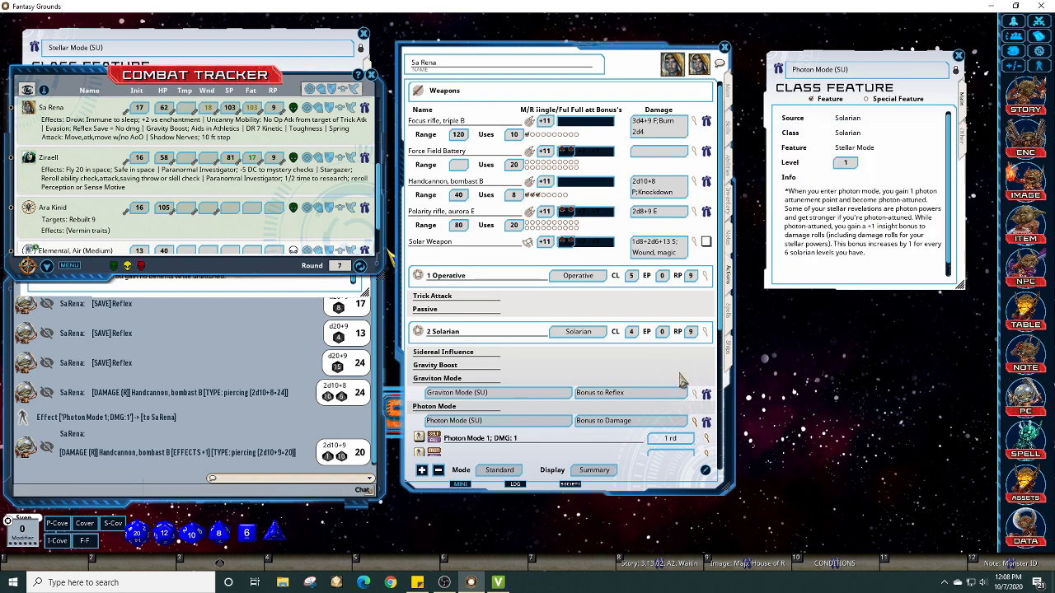
Step: Open the second Photon Mode effect's settings and set a fixed duration of 1 round with targeting set to Self
scroll(726, 329, "down", 3)
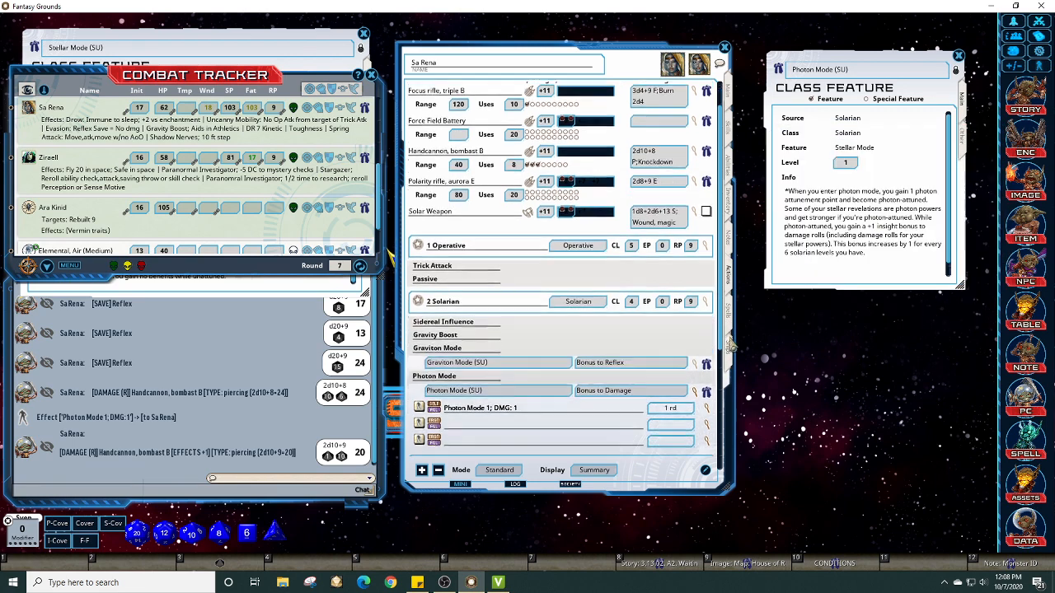
scroll(659, 379, "down", 2)
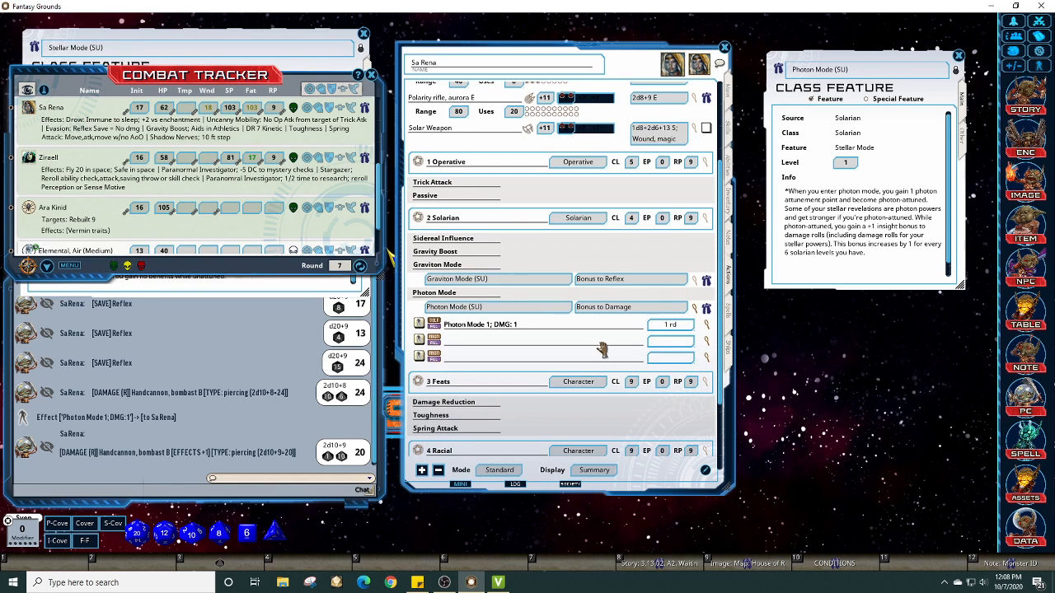
left_click(706, 342)
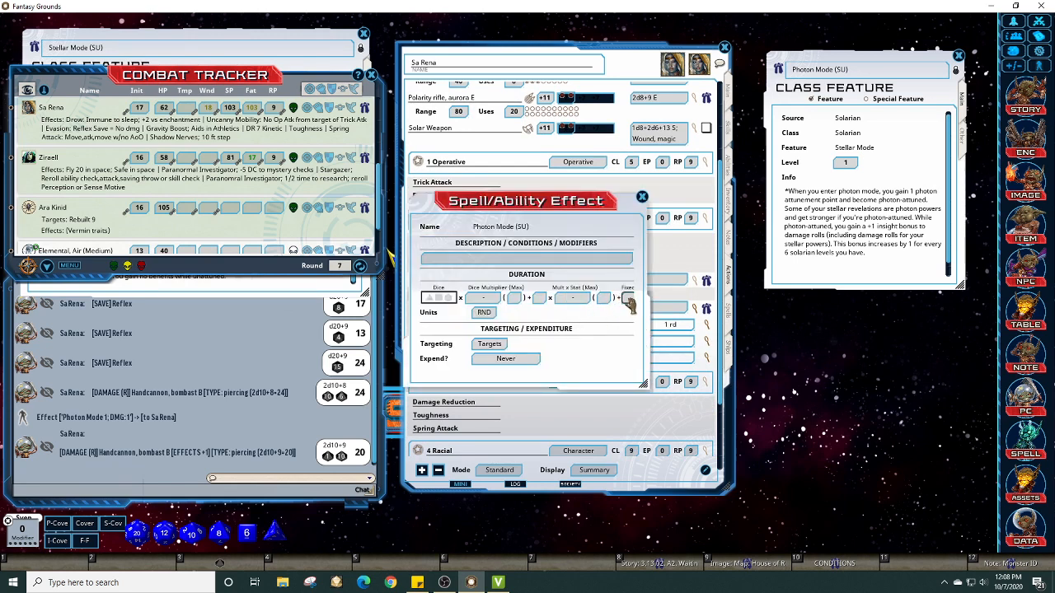
type("1")
left_click(491, 346)
left_click_drag(527, 204, 730, 213)
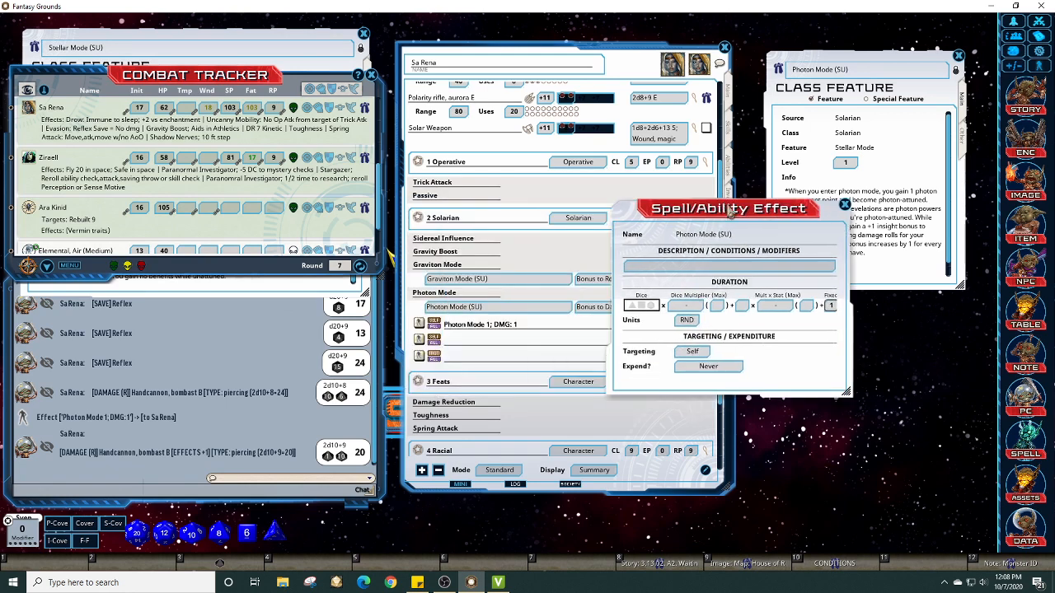
Step: Enter "Photon Mode: 2; DMG: 1" as the second Photon Mode effect's description and close its settings
left_click(652, 268)
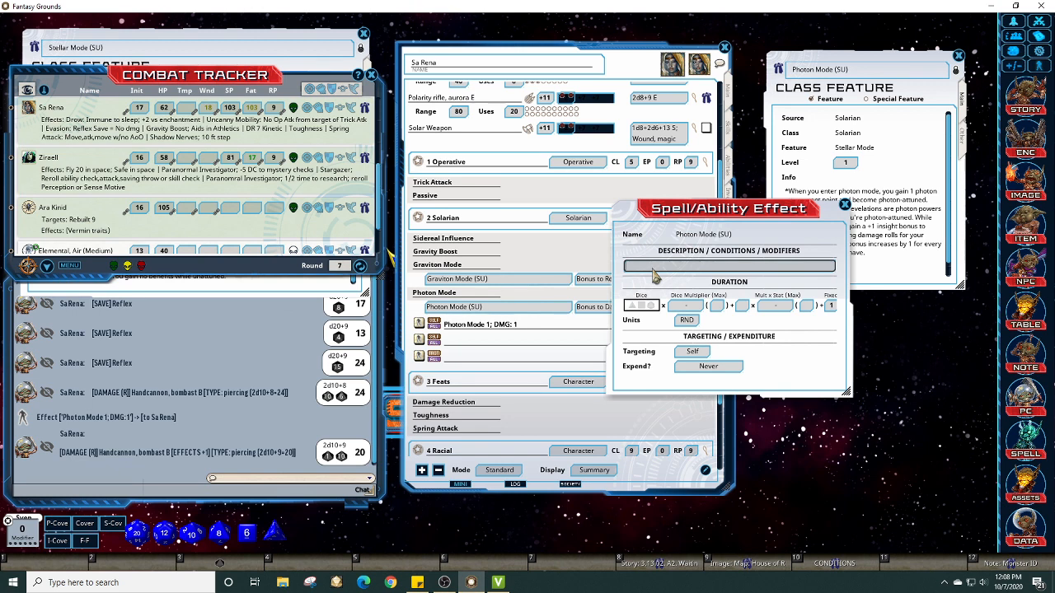
type("Photon Mode:")
type("2; DMG: 1")
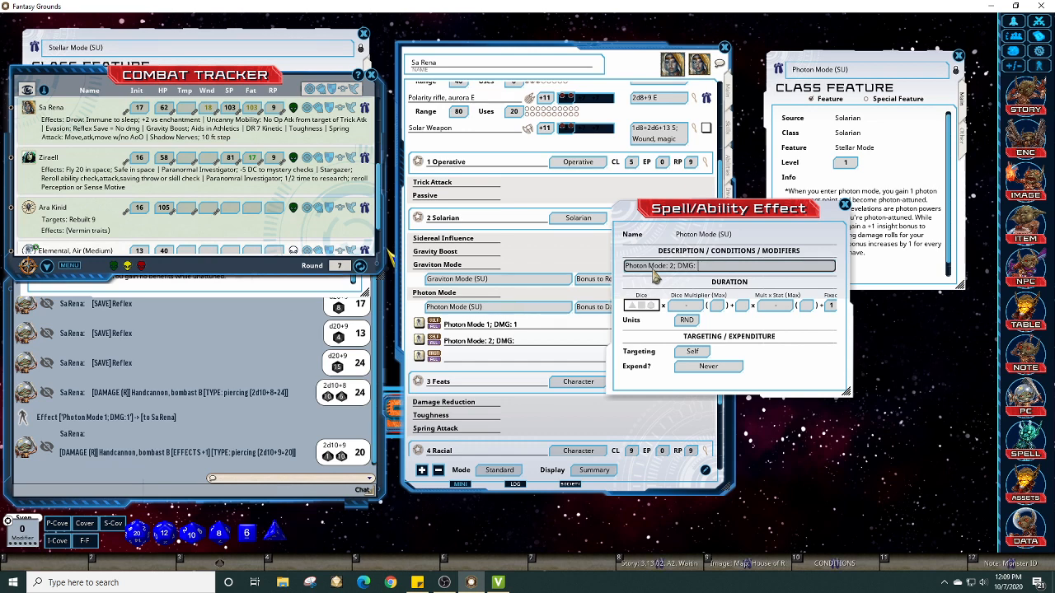
left_click(845, 205)
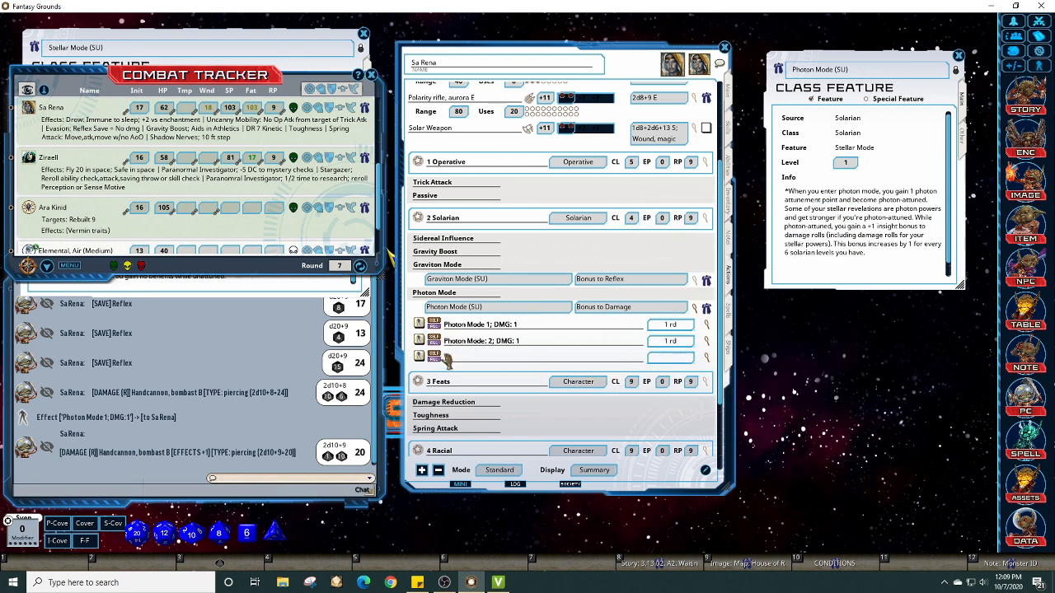
Step: Enter "Photon Mode 3; DMG: 1" for the third Photon Mode effect and correct the second effect to read "Photon Mode 2; DMG: 1"
left_click(472, 362)
type("Photon Mode")
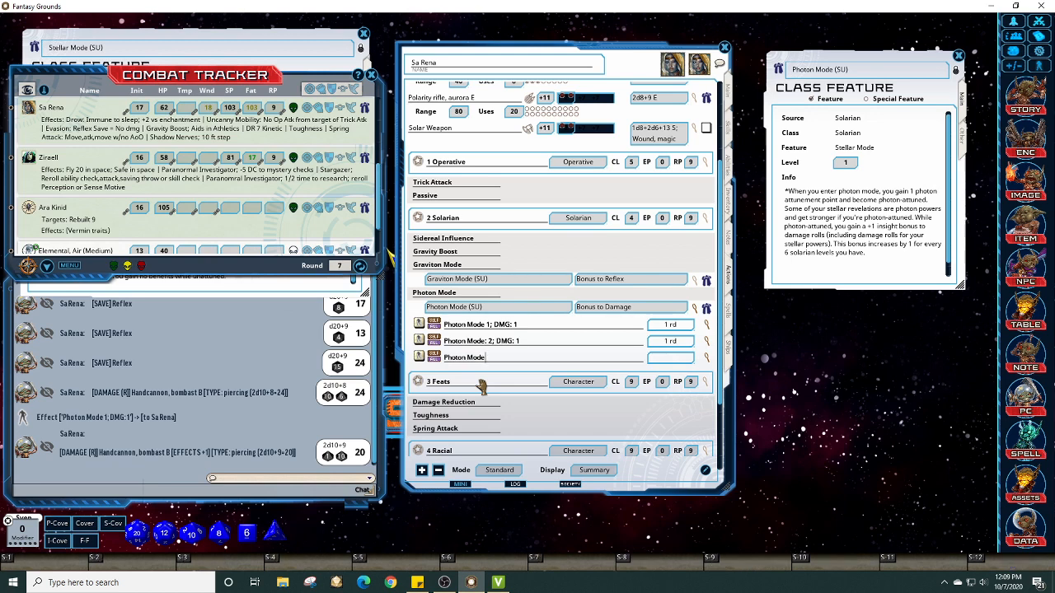
type(":")
key("shift")
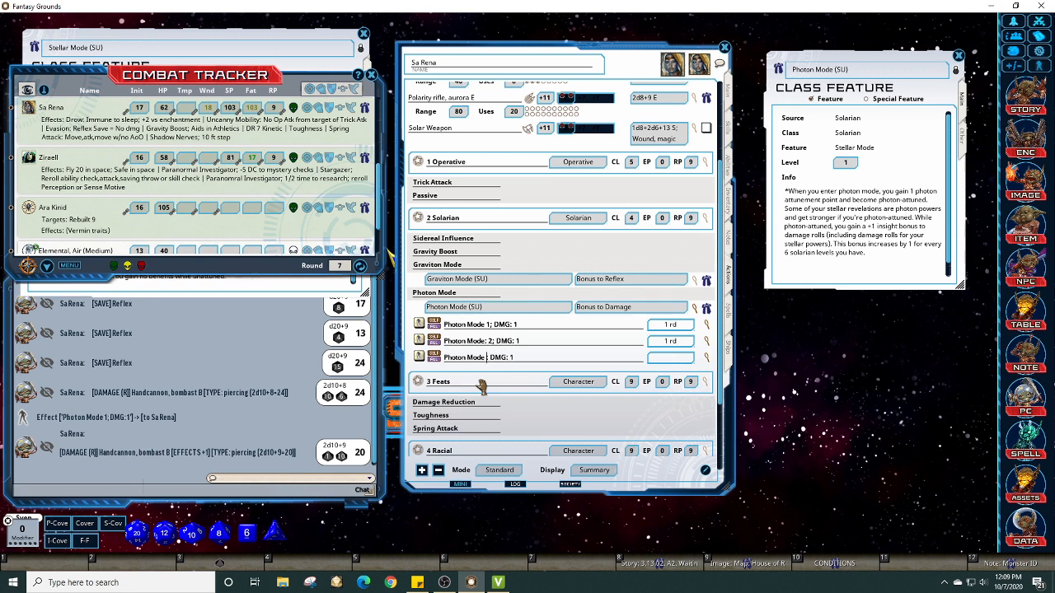
type("3")
key("Delete")
left_click(486, 341)
left_click(492, 356)
type(";")
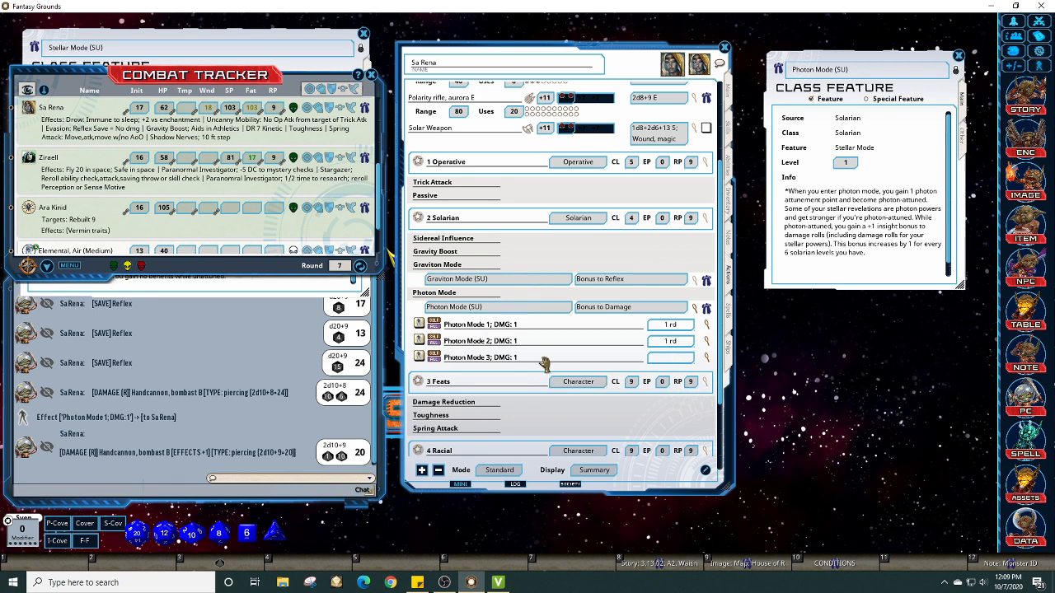
Step: Apply the third Photon Mode effect to Sa Rena and collapse the effect lists of Photon Mode (SU) and Graviton Mode (SU)
left_click(418, 356)
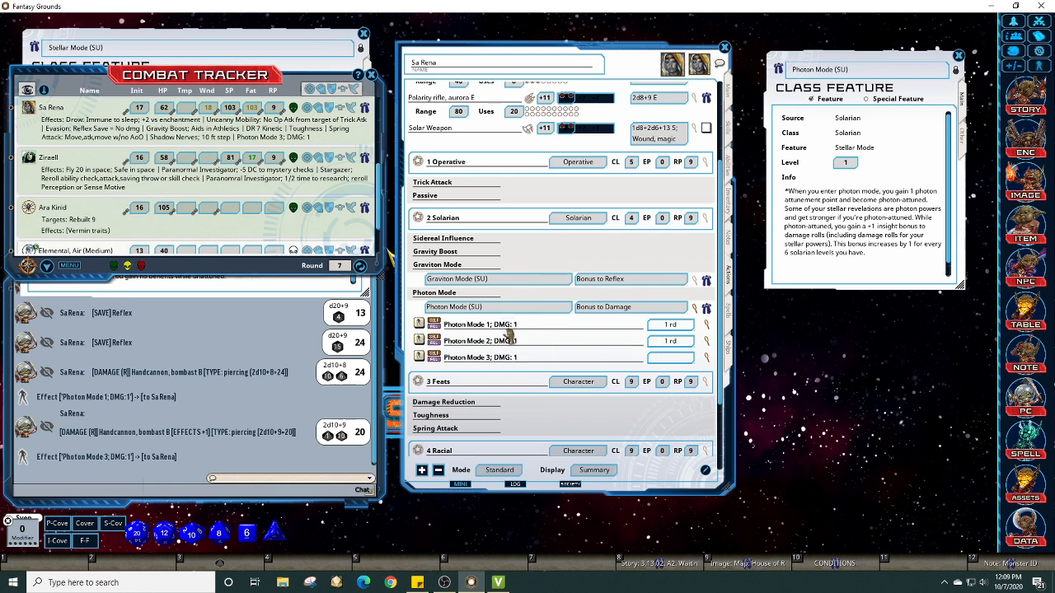
left_click(682, 308)
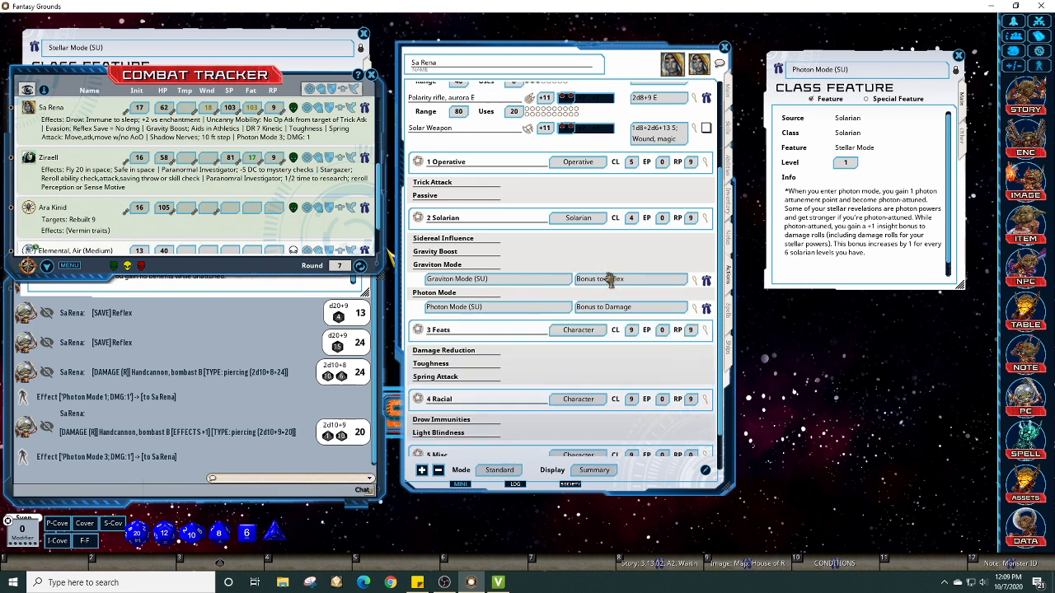
left_click(699, 282)
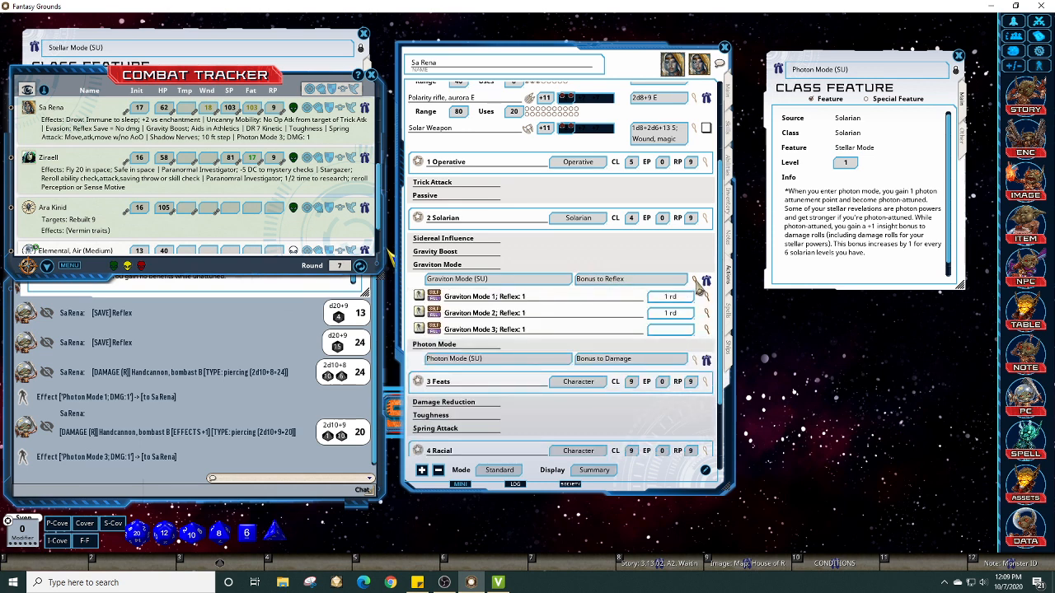
left_click(702, 282)
Step: View the Graviton Mode (SU) class feature, and close both the Graviton Mode and Photon Mode feature windows
left_click(706, 281)
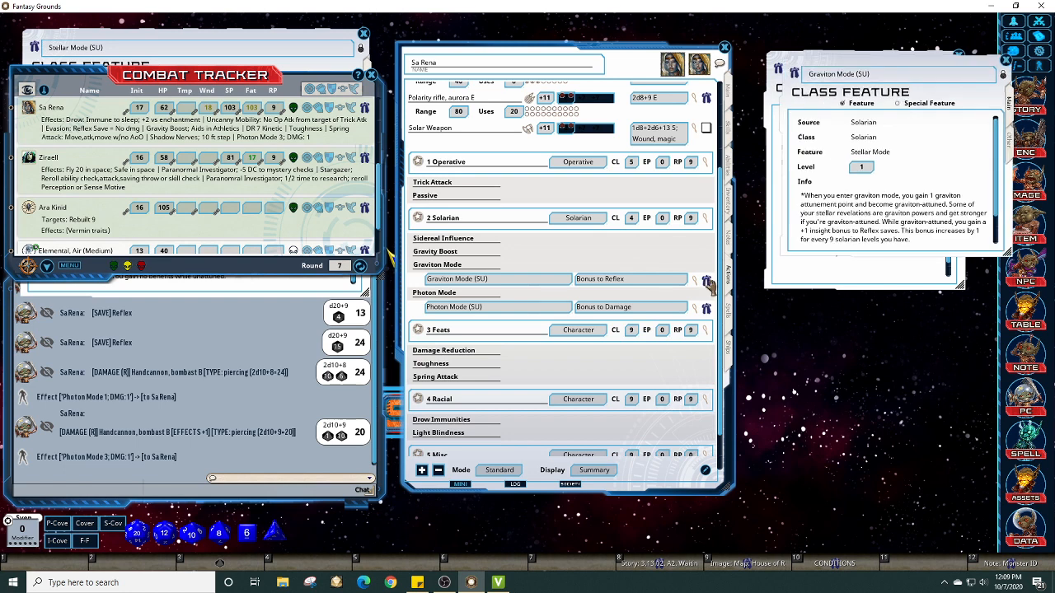
left_click(1005, 61)
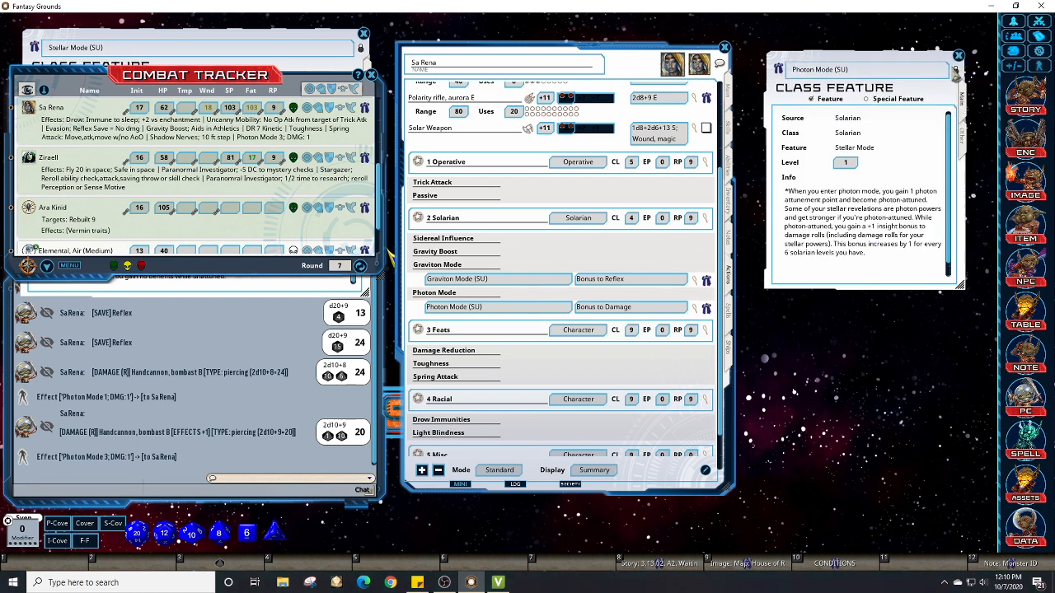
left_click(957, 55)
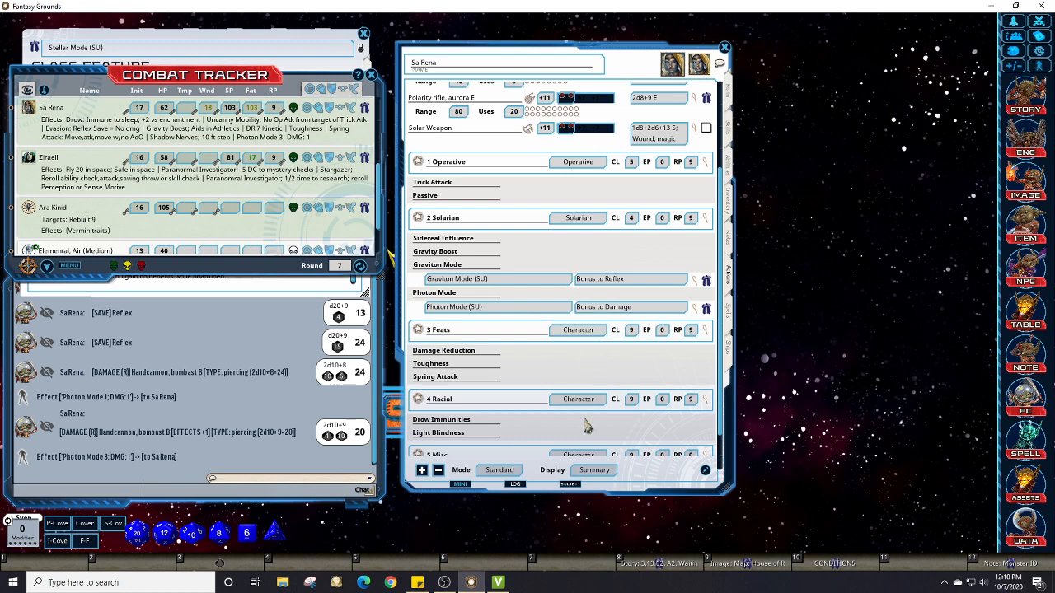
Step: Examine the cast, save and damage actions of the Supernova spell among Sa Rena's spells
left_click(729, 314)
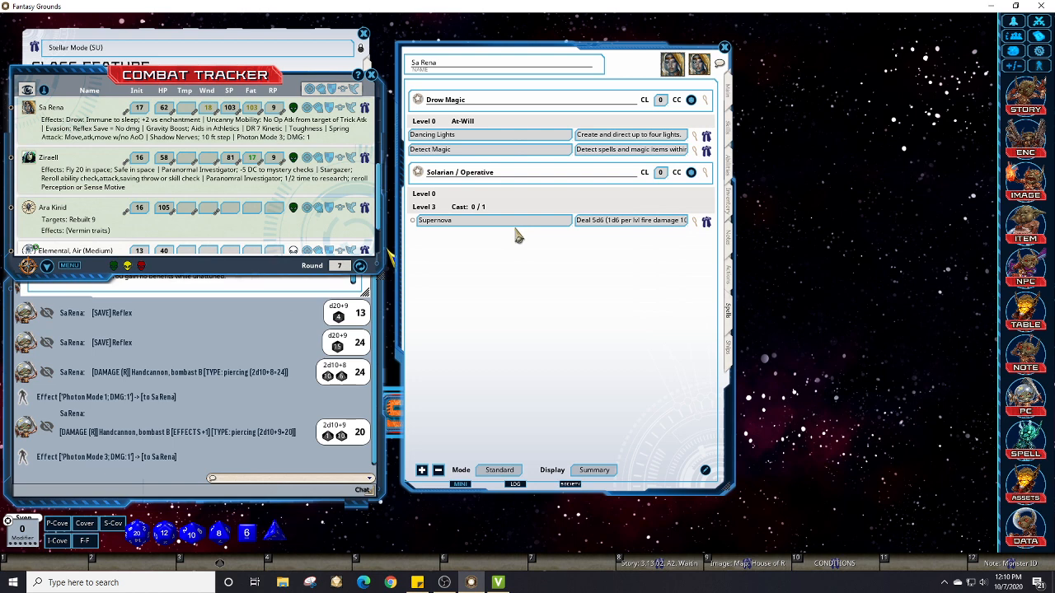
left_click(696, 225)
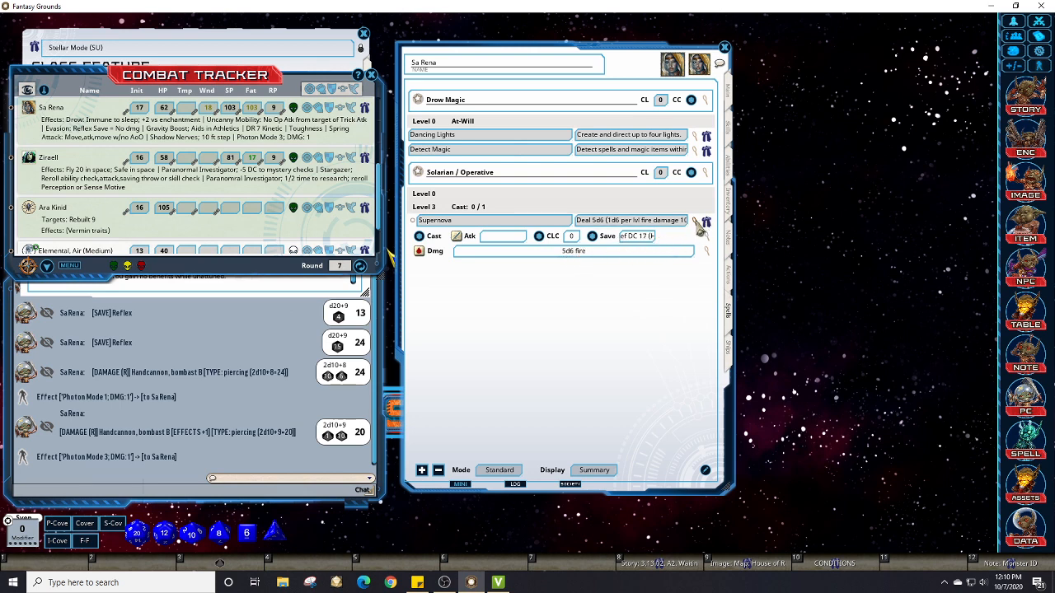
left_click(697, 226)
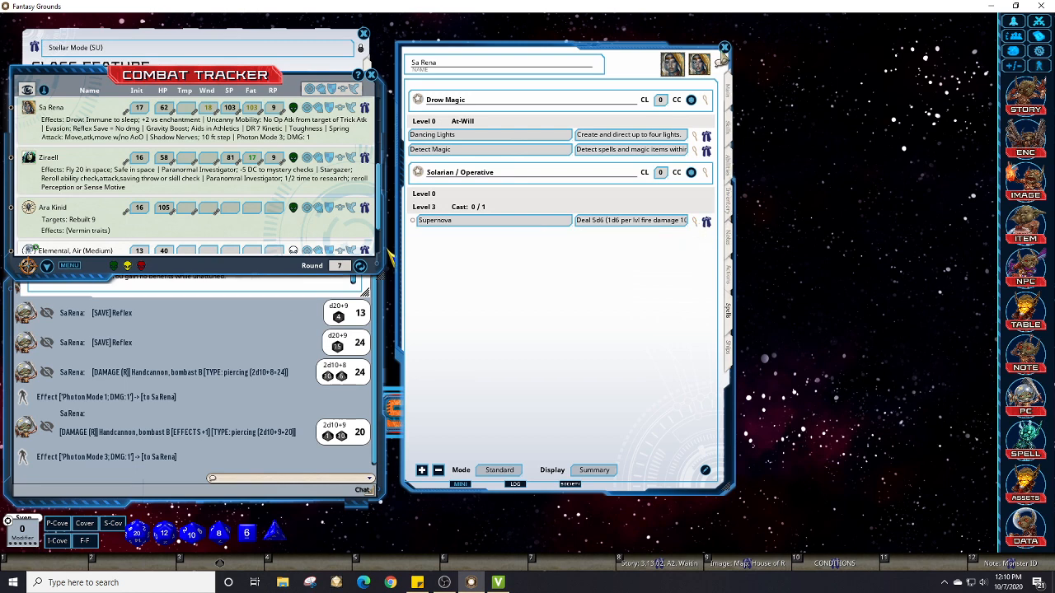
Step: Close Sa Rena's character sheet, the Stellar Mode (SU) feature and the Combat Tracker, and exit the campaign session
left_click_drag(657, 58, 748, 59)
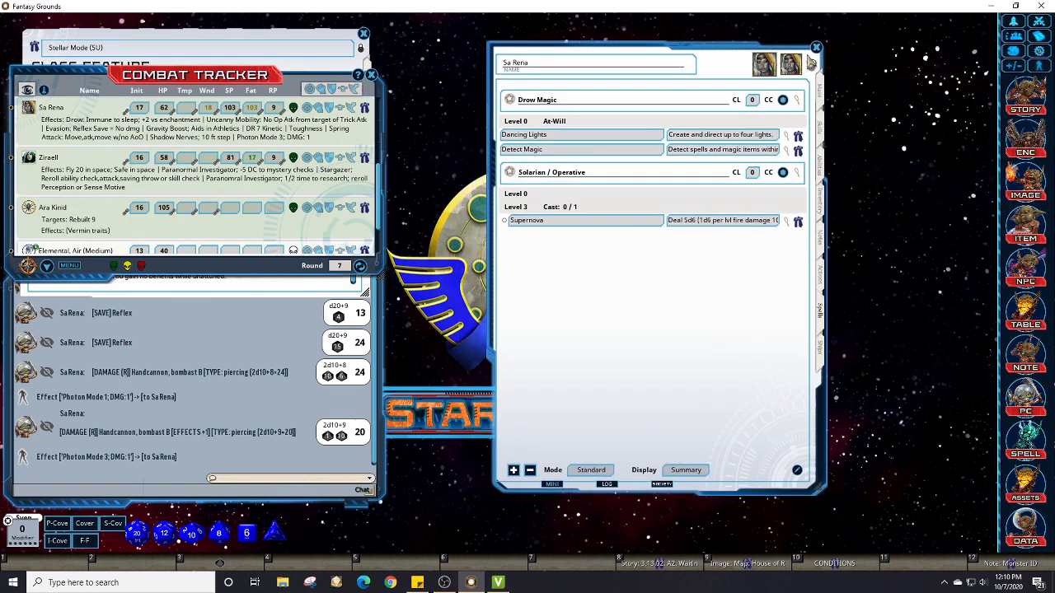
left_click(815, 47)
left_click_drag(274, 37, 706, 33)
left_click(789, 34)
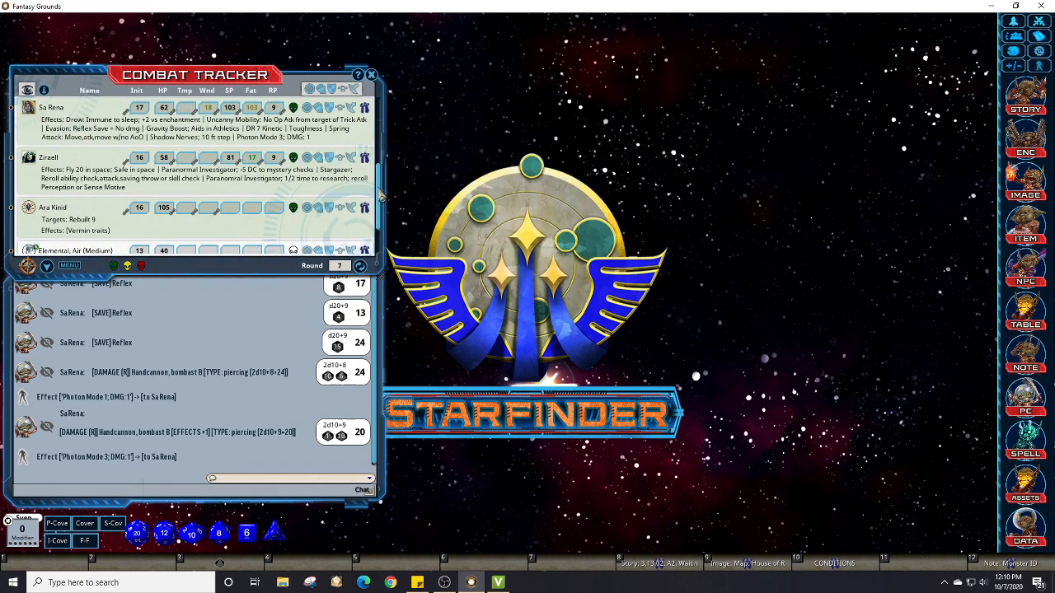
scroll(381, 196, "up", 5)
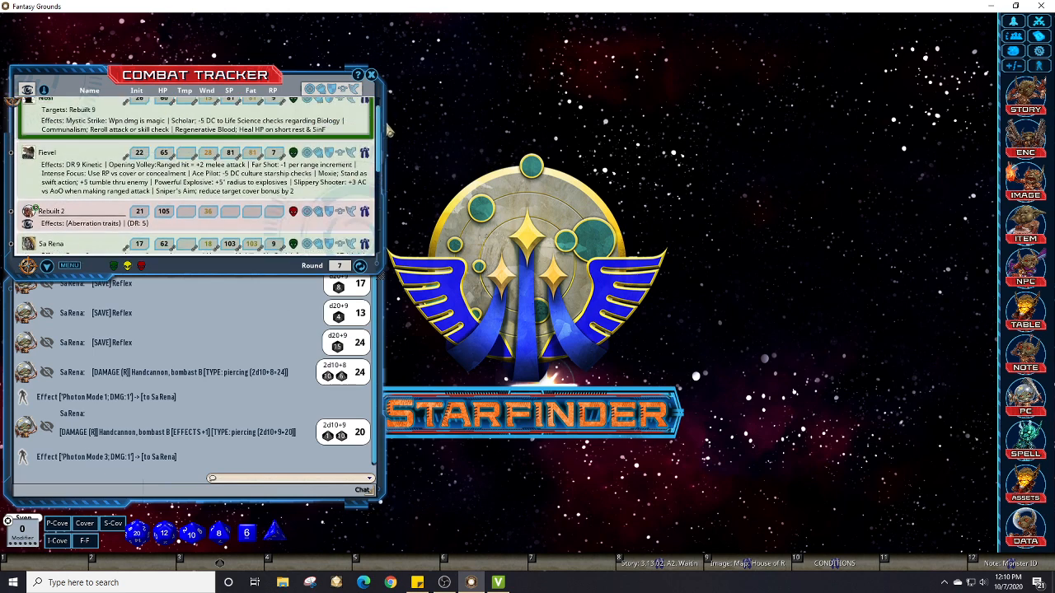
left_click(371, 76)
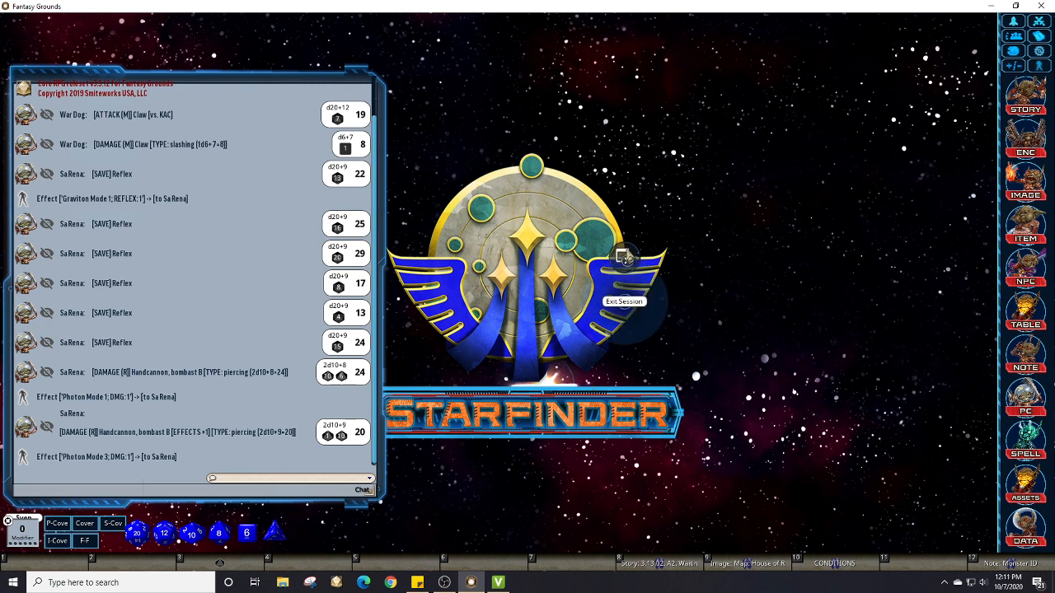
left_click(631, 214)
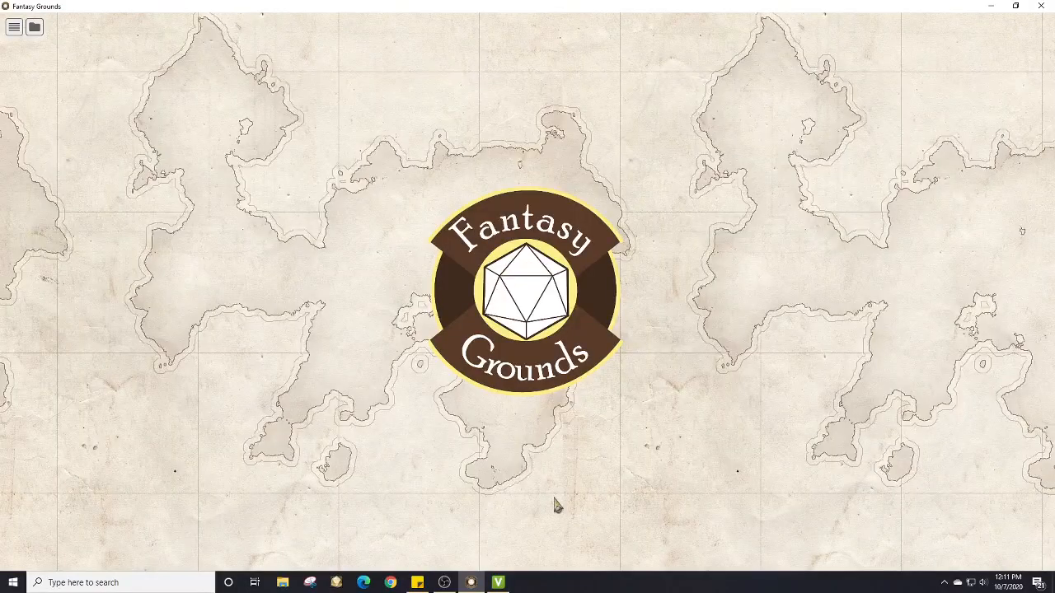
Step: Switch to File Explorer and open the modules folder in the AppData\Roaming\Fantasy Grounds data folder
left_click(282, 583)
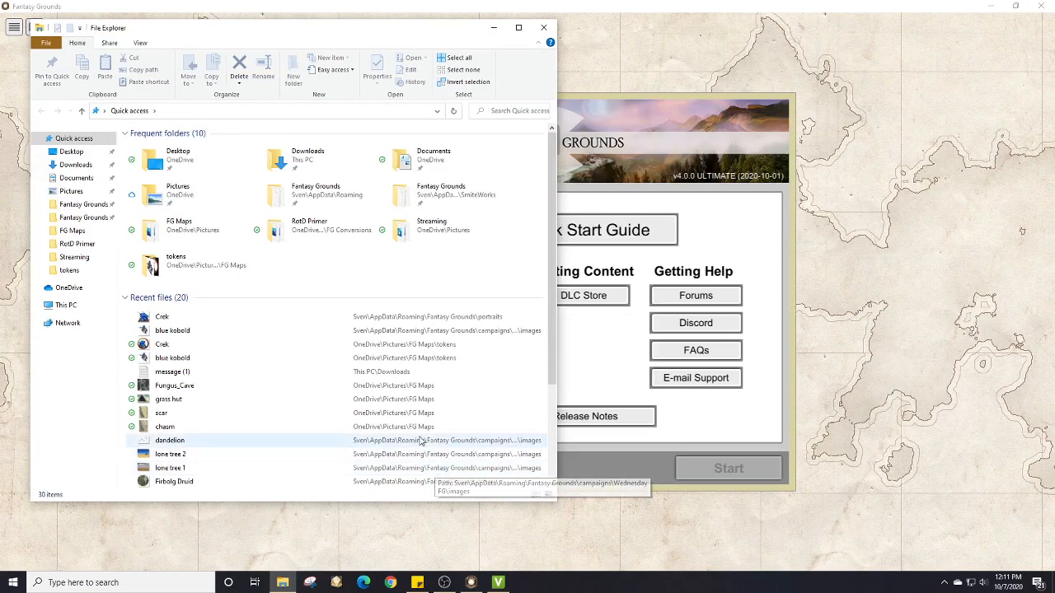
left_click_drag(291, 39, 399, 53)
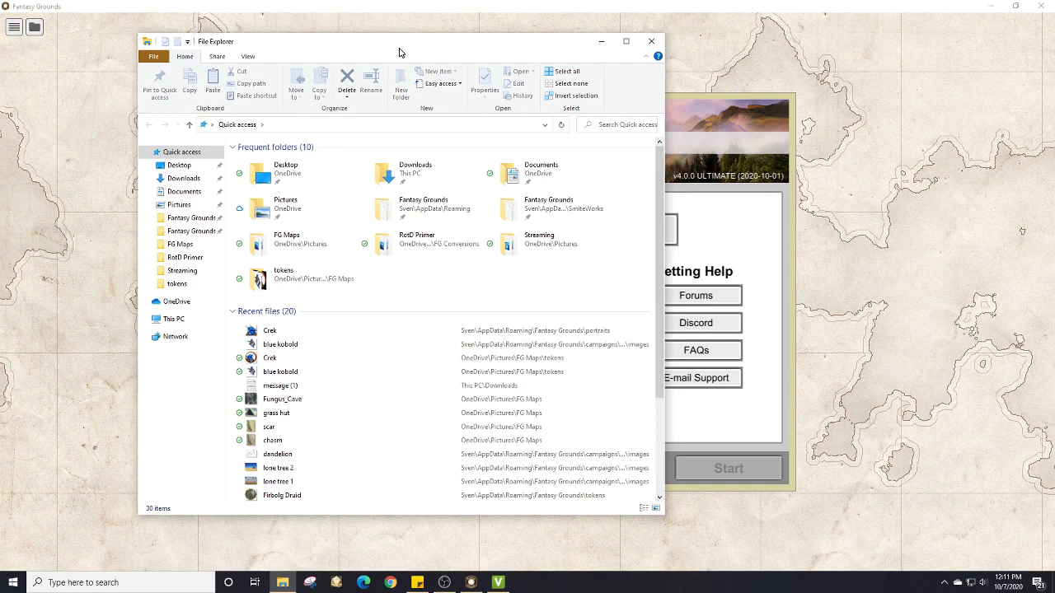
left_click_drag(399, 53, 397, 54)
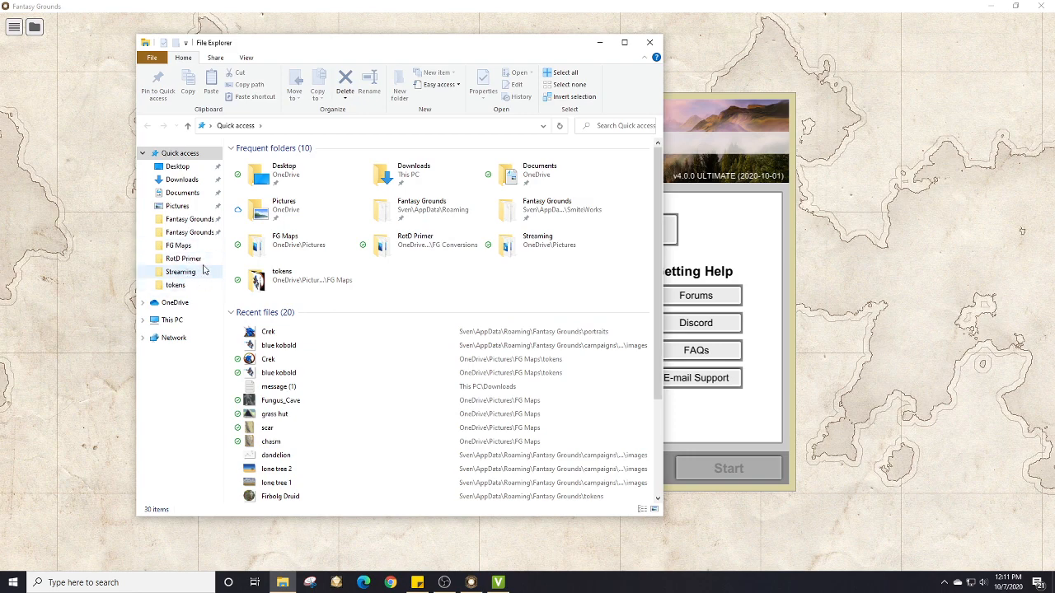
left_click(202, 224)
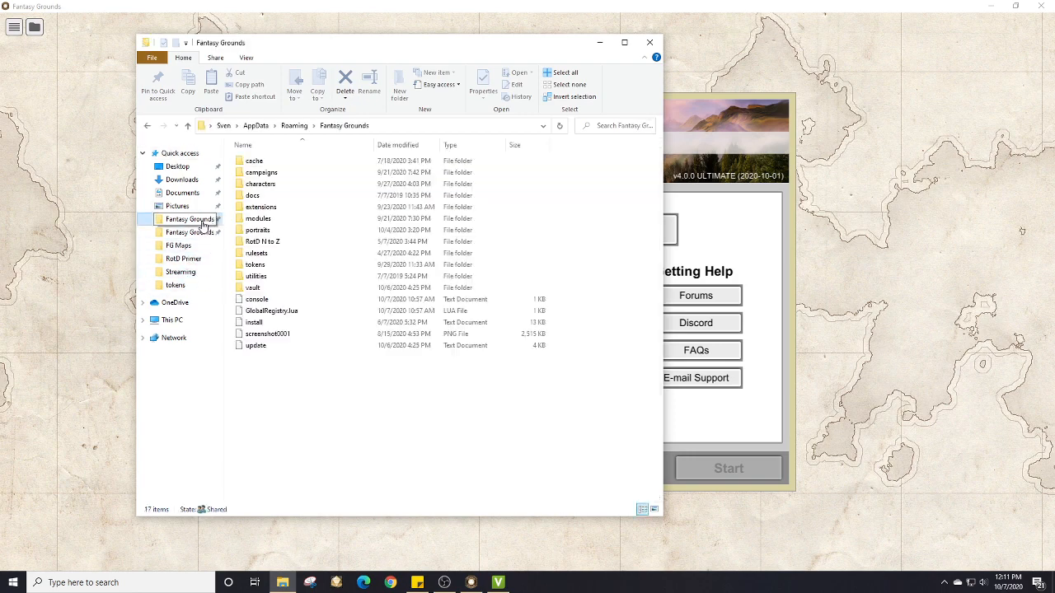
left_click(266, 212)
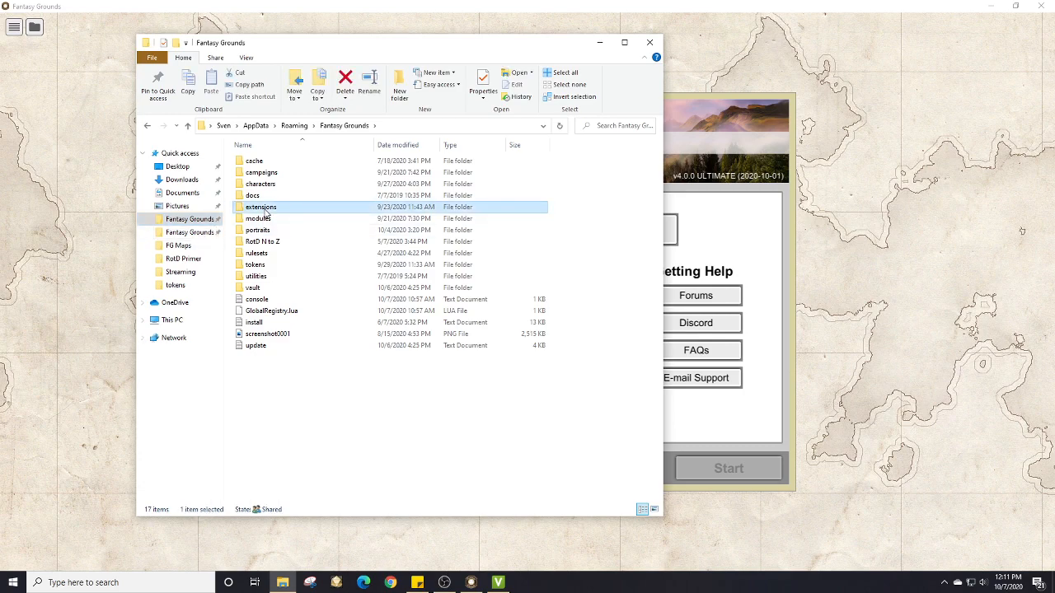
double_click(262, 219)
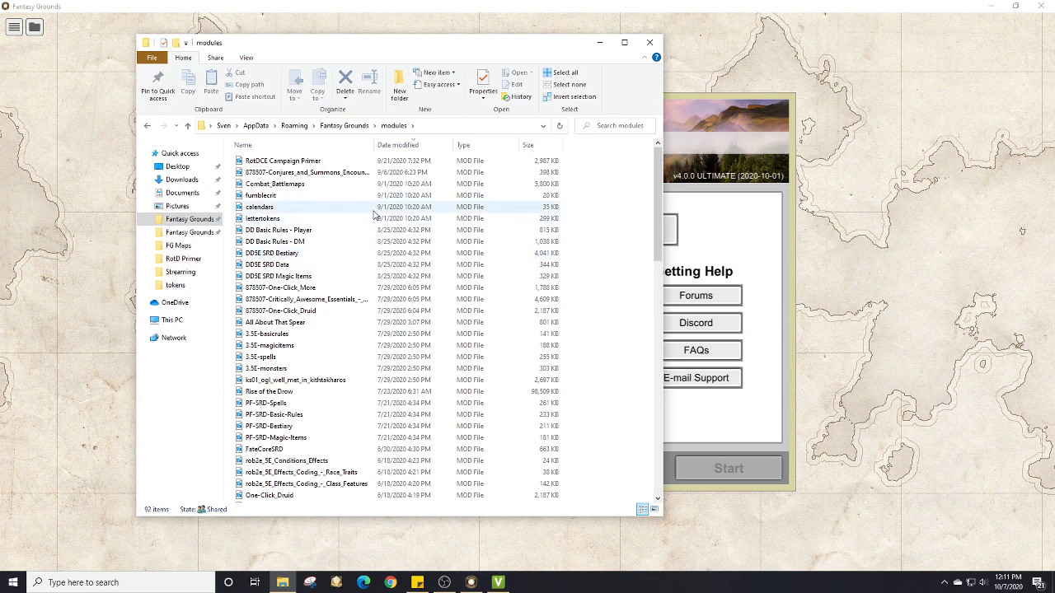
Step: Examine the extension files in the extensions folder of AppData\Roaming\Fantasy Grounds
left_click(191, 223)
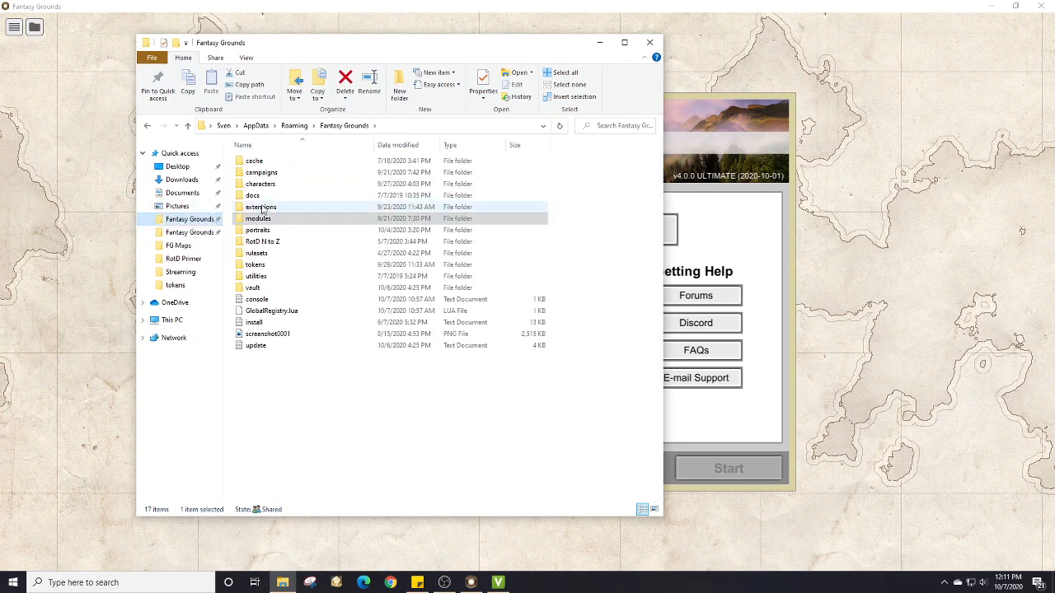
double_click(262, 210)
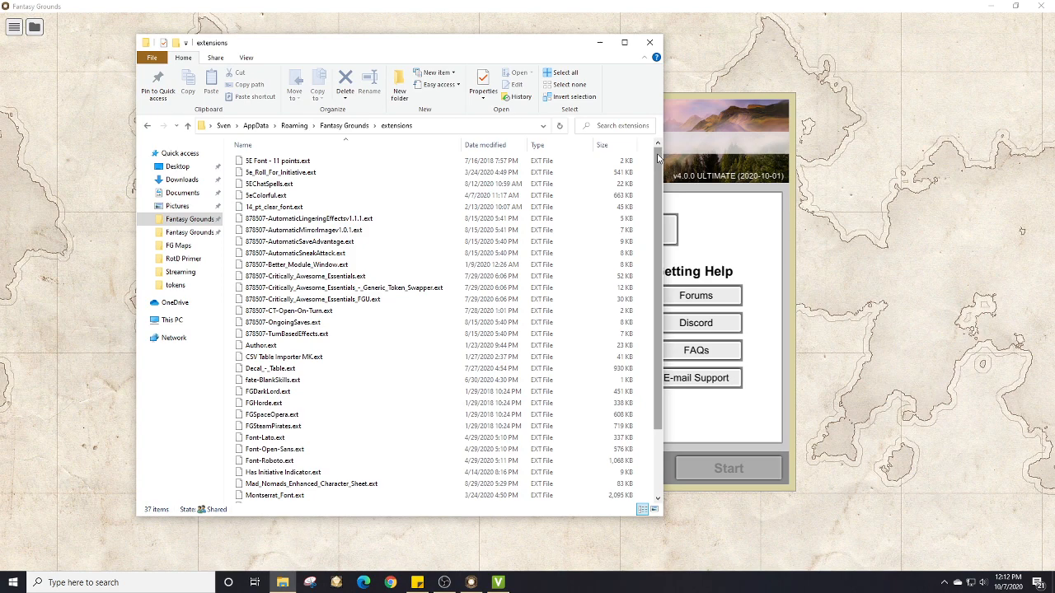
left_click_drag(657, 157, 655, 235)
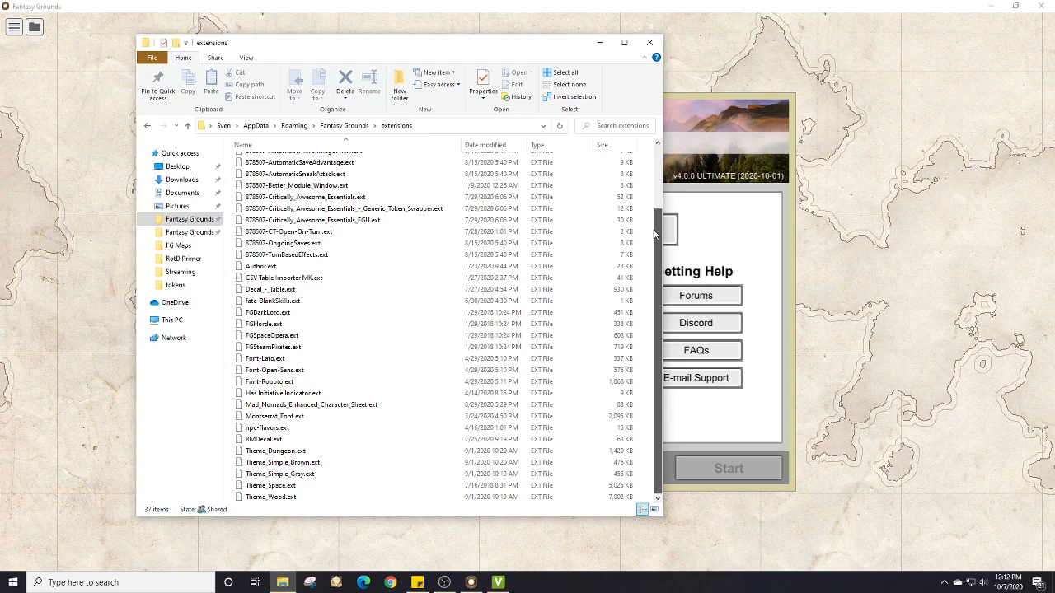
left_click_drag(655, 234, 668, 132)
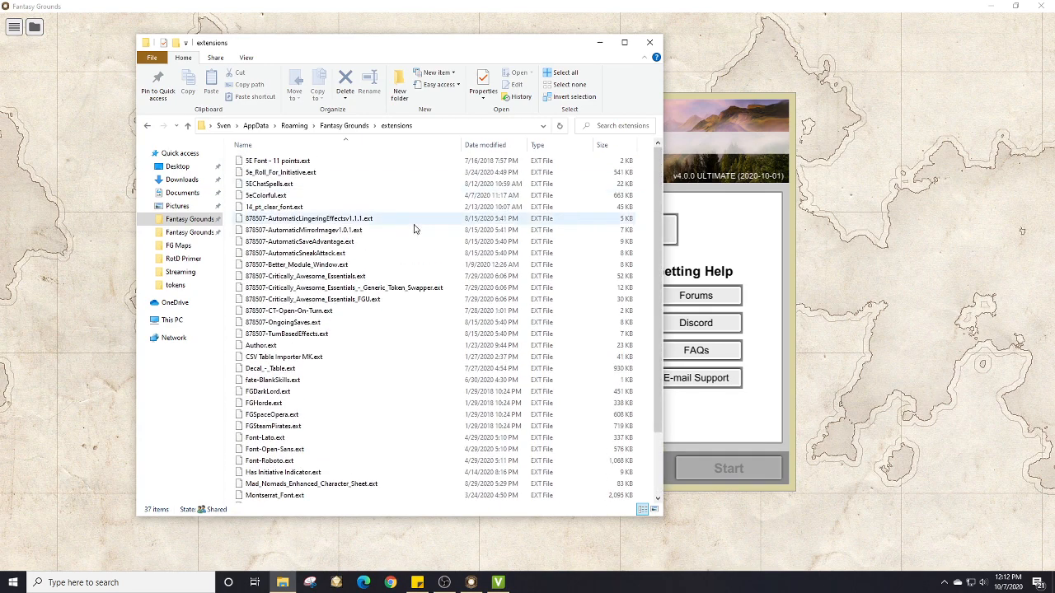
Step: Return to the modules folder of AppData\Roaming\Fantasy Grounds and look through its module files down to the end
left_click(198, 235)
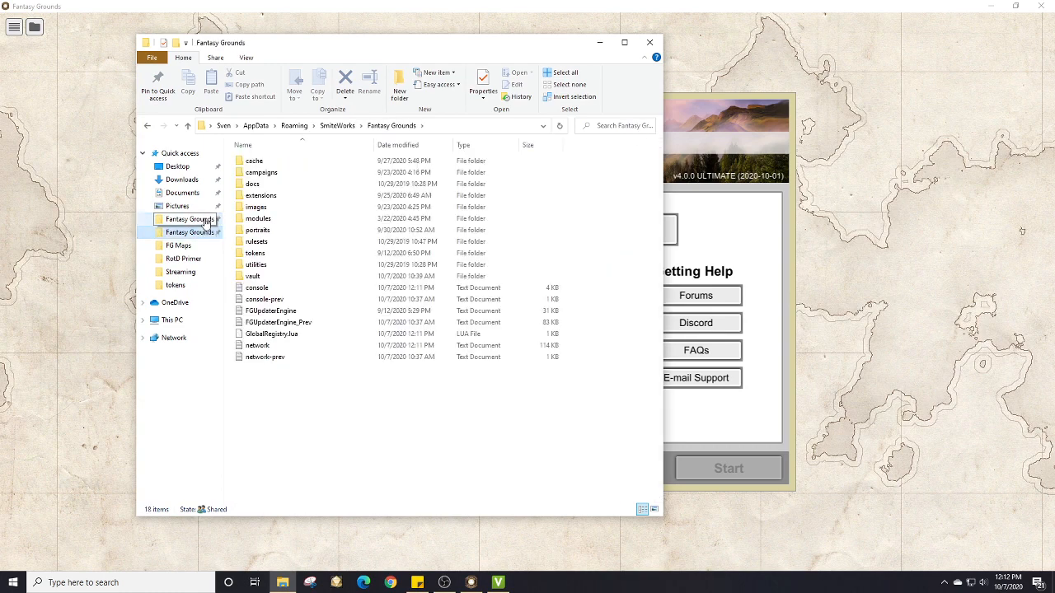
left_click(198, 223)
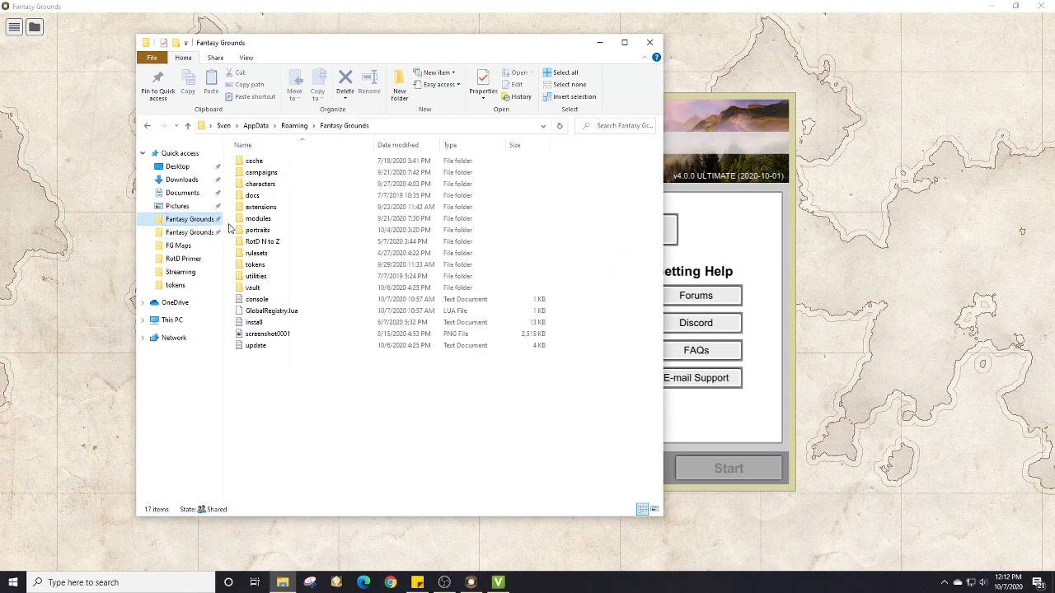
double_click(258, 219)
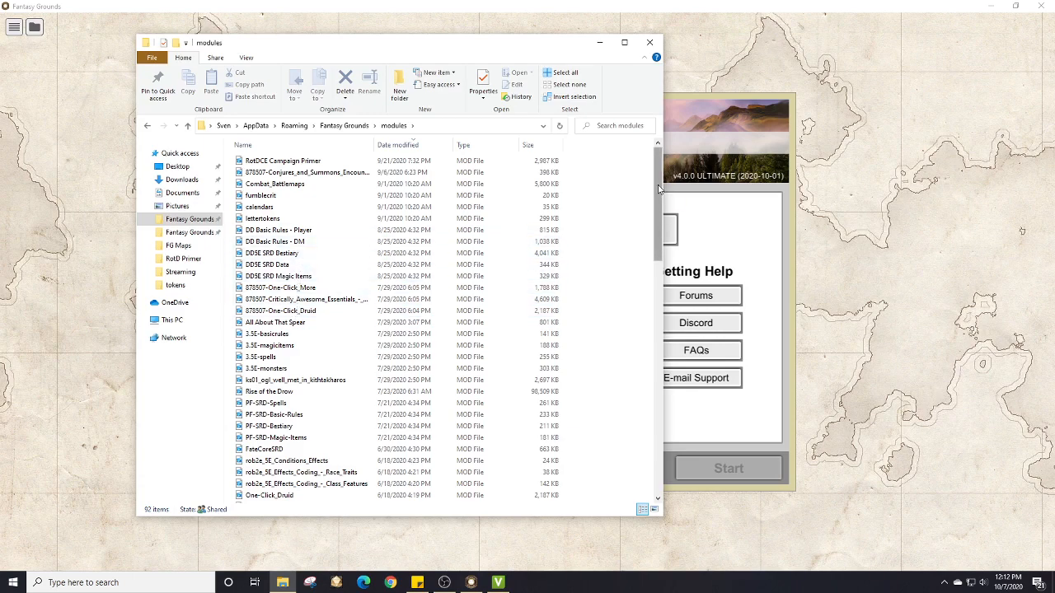
left_click_drag(658, 191, 669, 404)
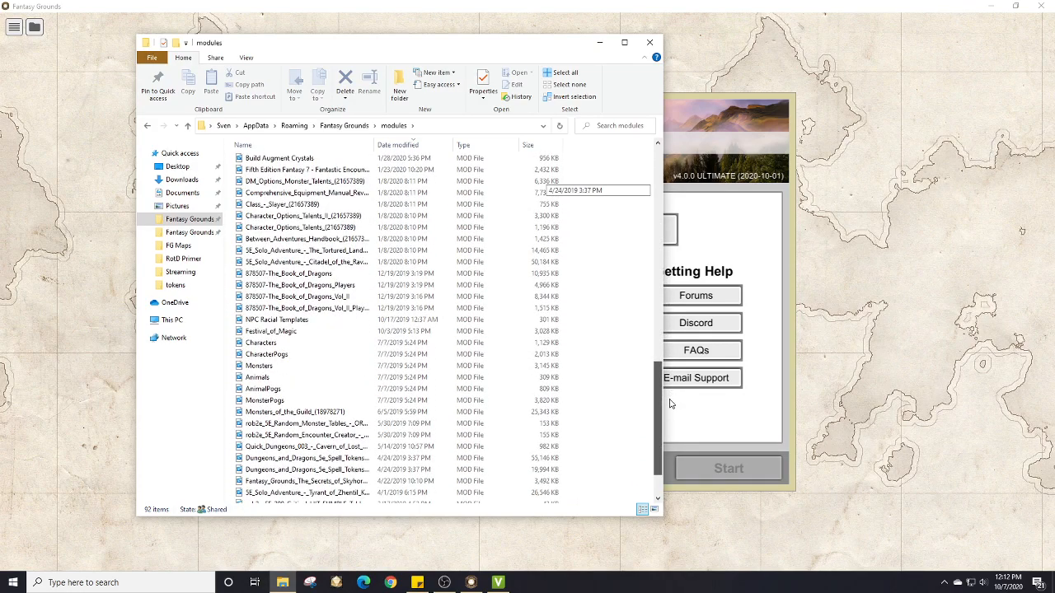
left_click_drag(669, 404, 669, 392)
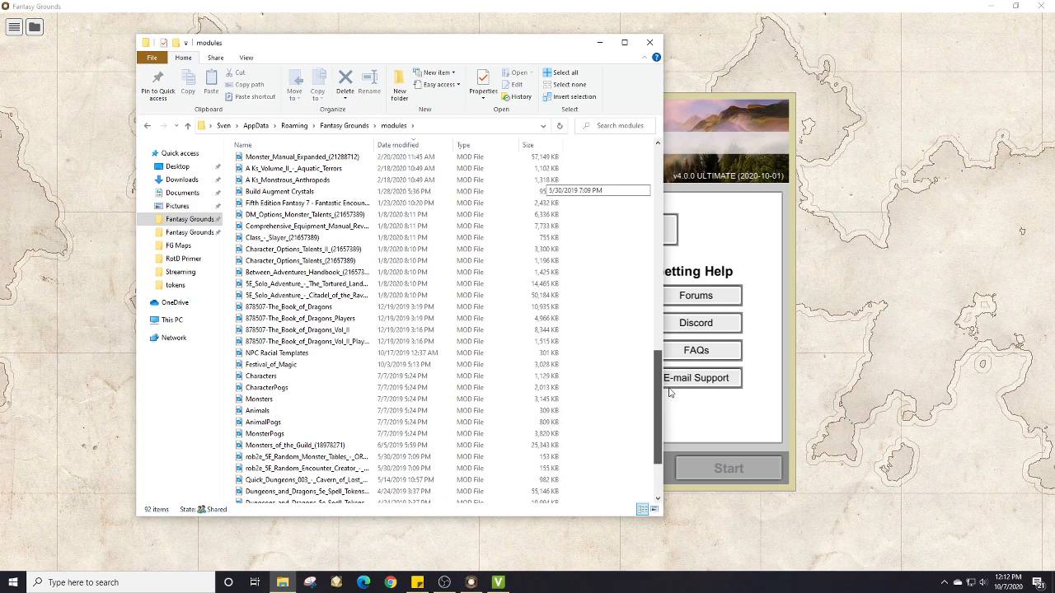
left_click_drag(669, 393, 654, 431)
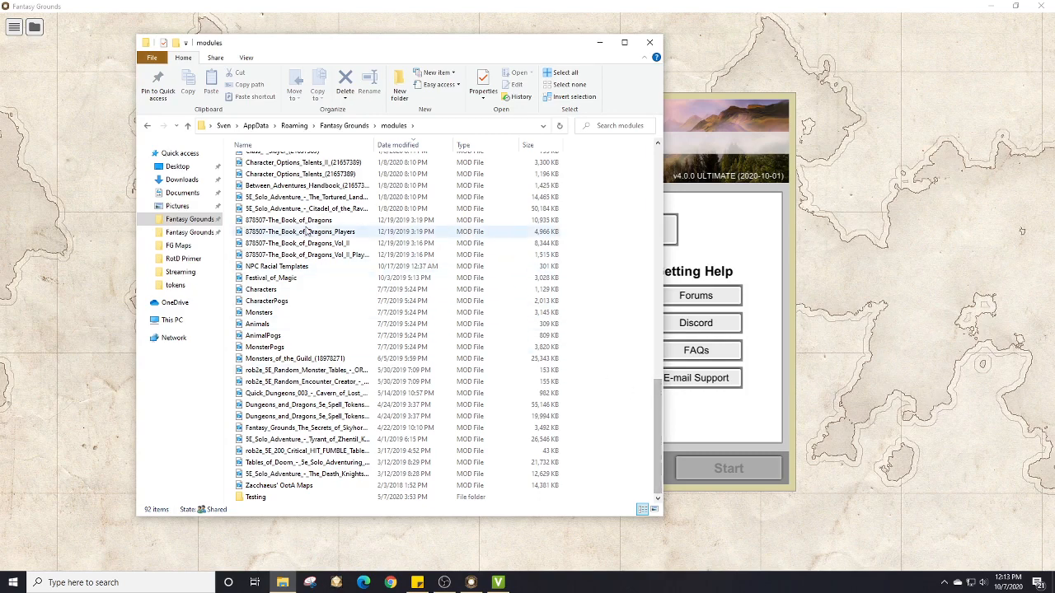
Step: Sort the modules folder by name and look through the list for the Starfinder modules
left_click(276, 146)
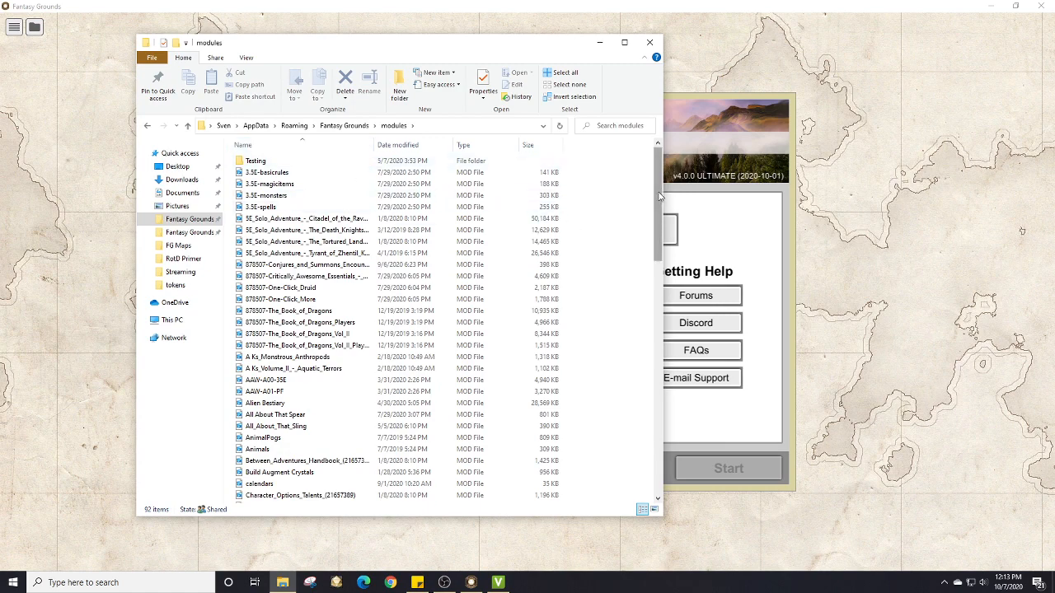
left_click_drag(659, 195, 673, 275)
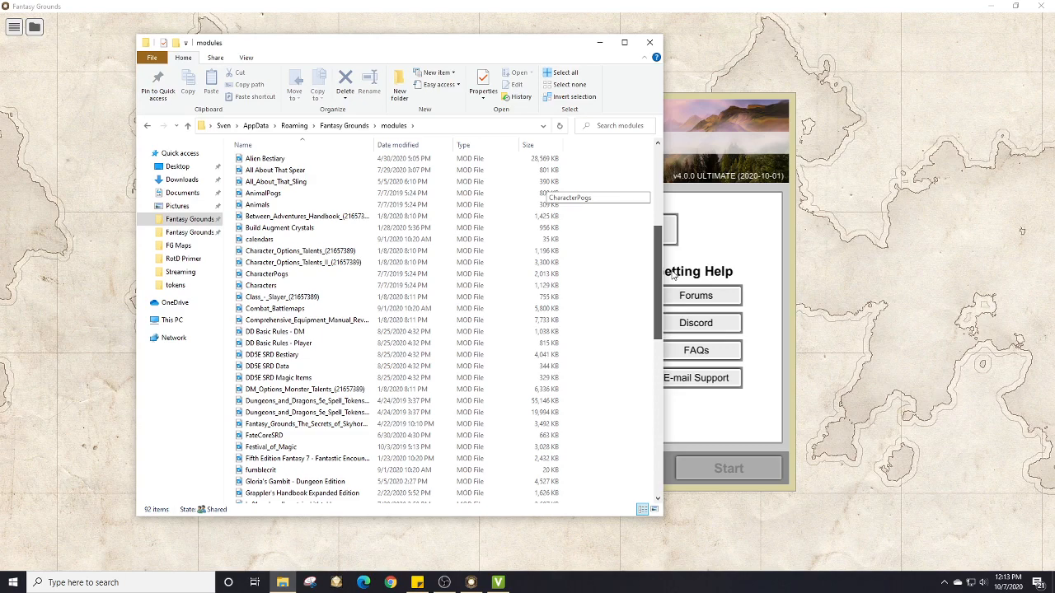
left_click_drag(673, 275, 673, 332)
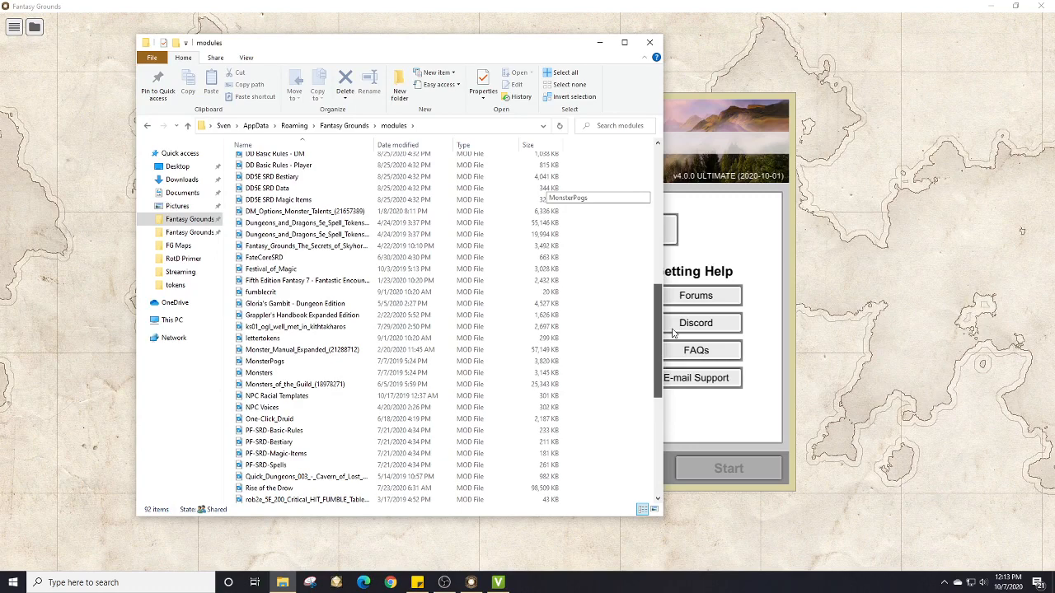
left_click_drag(674, 332, 661, 387)
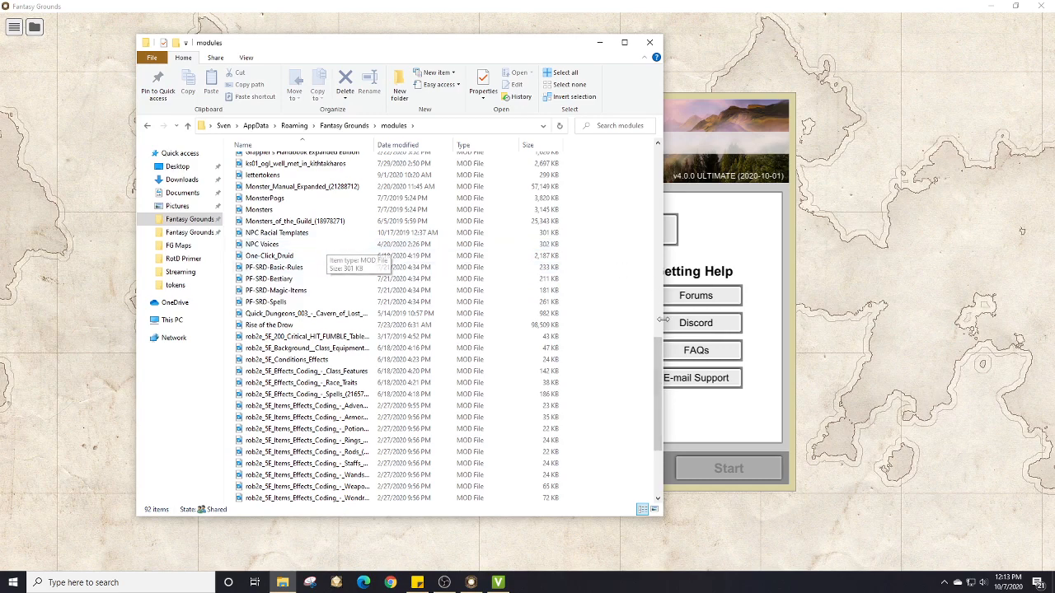
left_click_drag(667, 363, 674, 414)
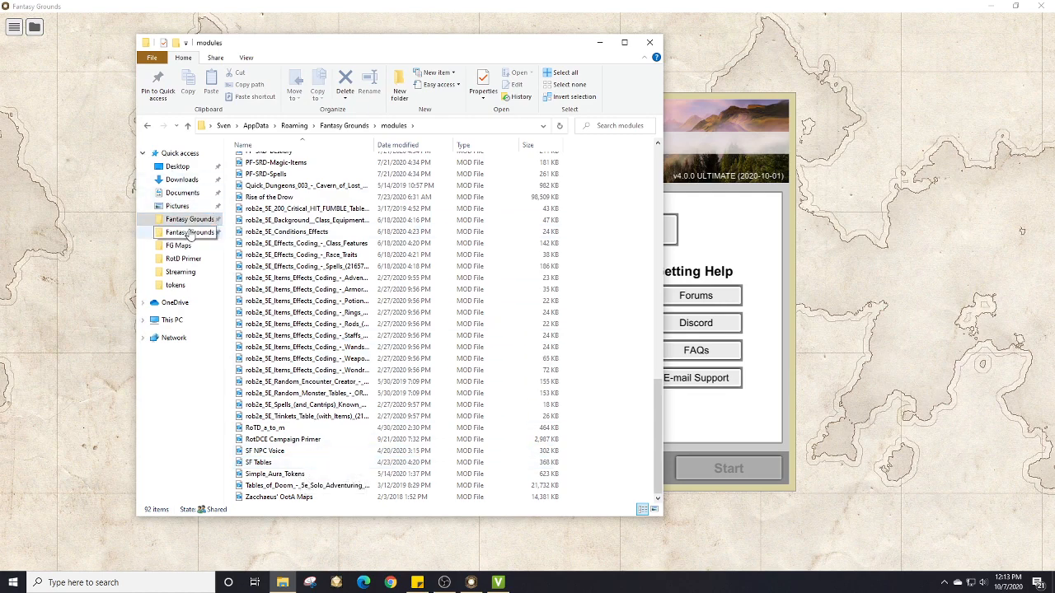
Step: Copy the SF NPC Voice and SF Tables modules into the modules folder of AppData\Roaming\SmiteWorks\Fantasy Grounds
left_click(278, 466)
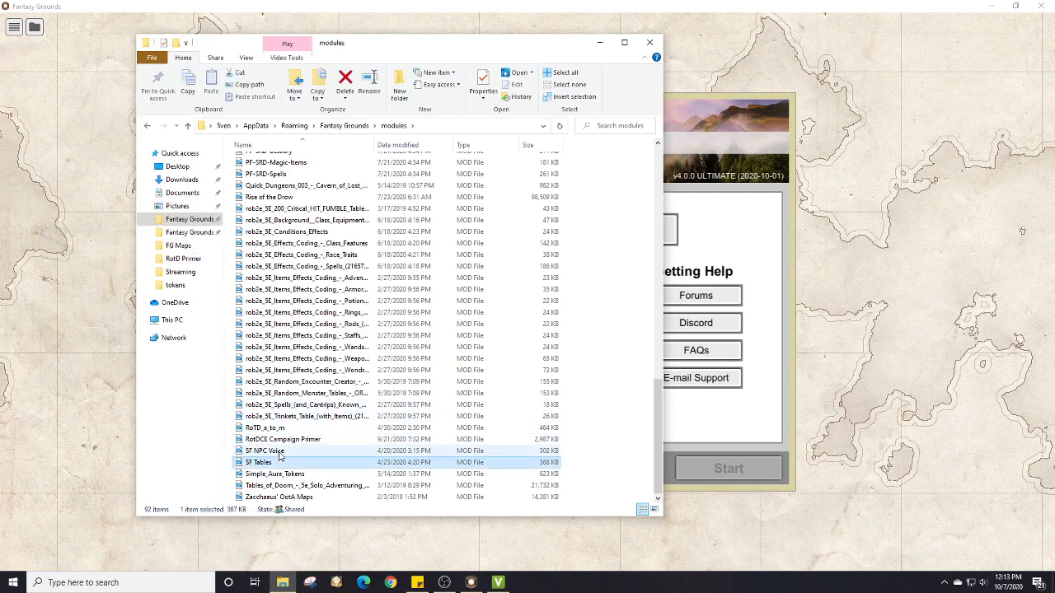
left_click(286, 453, "ctrl")
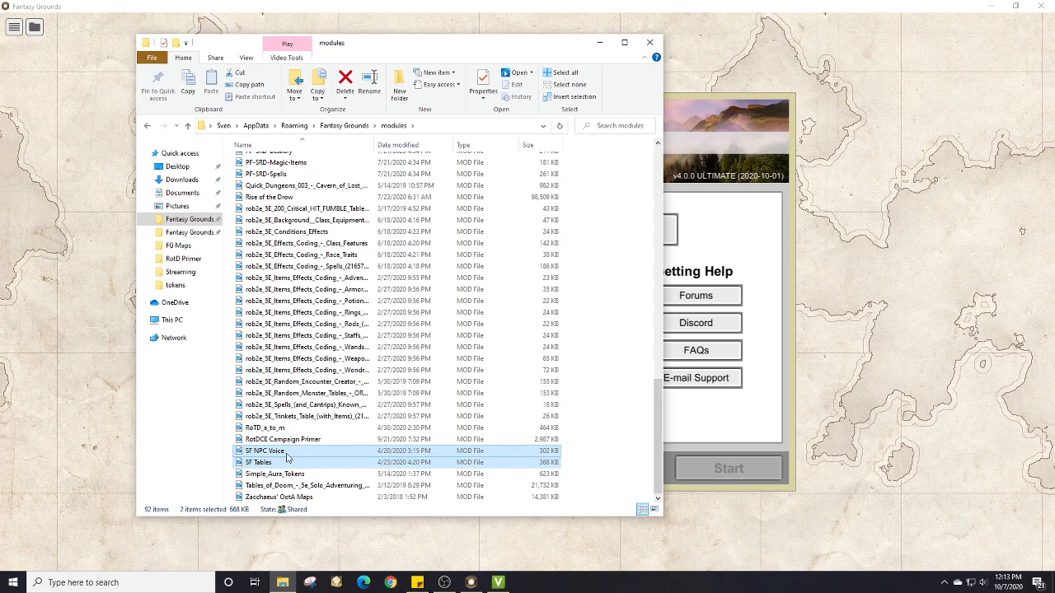
left_click(198, 233)
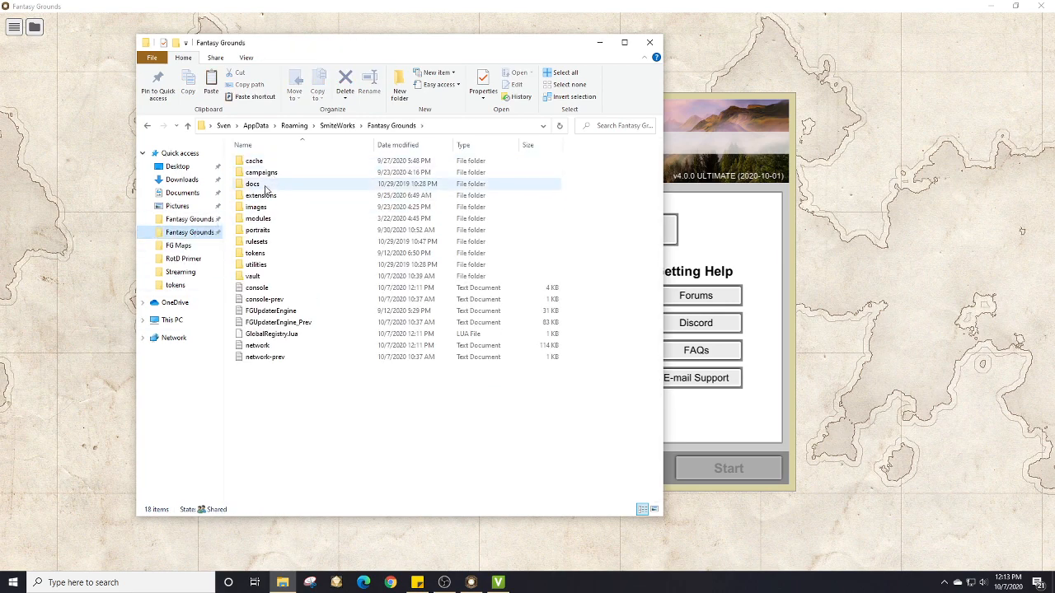
double_click(262, 221)
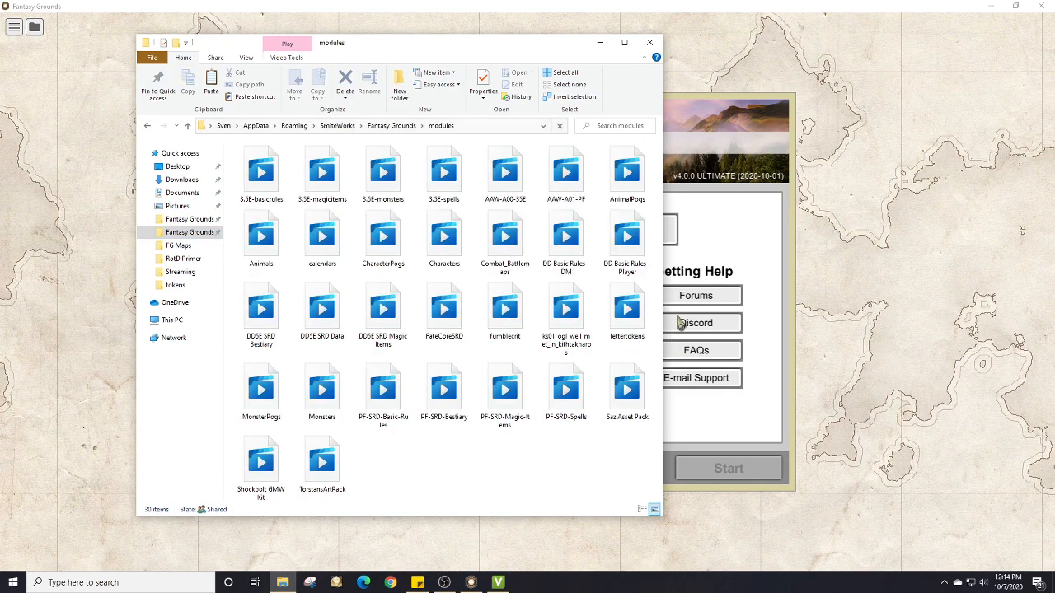
right_click(497, 468)
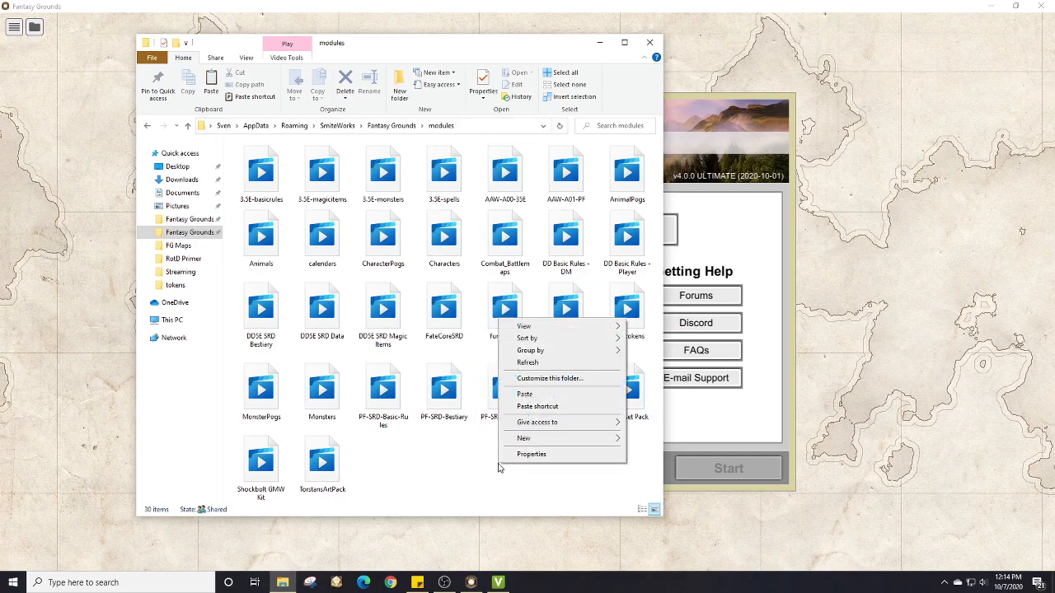
left_click(524, 394)
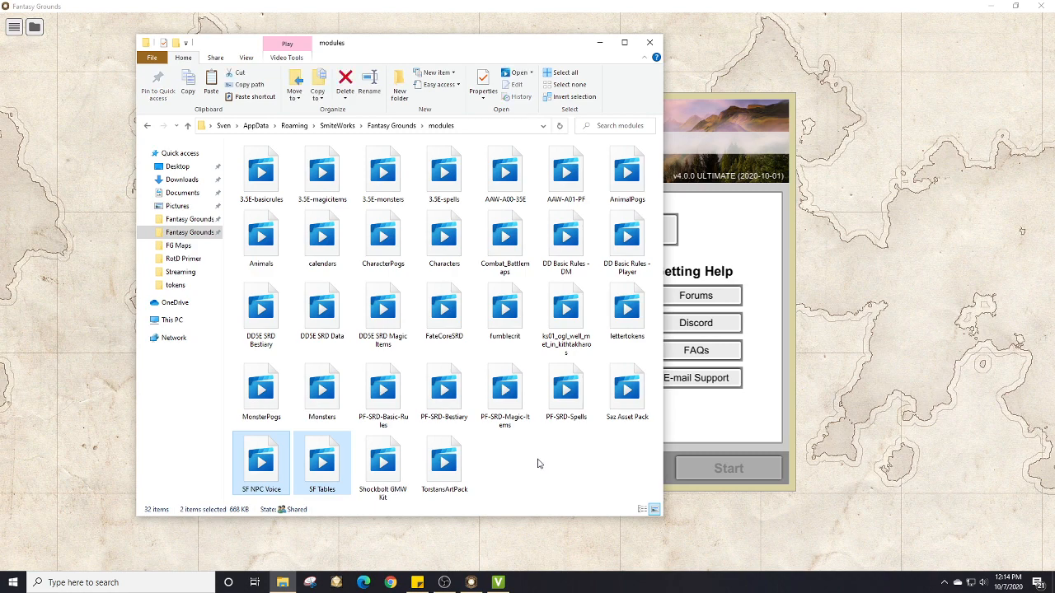
Step: Close File Explorer, then load and start the Engage campaign in Fantasy Grounds, dismissing the browser notification
left_click(651, 43)
left_click(359, 210)
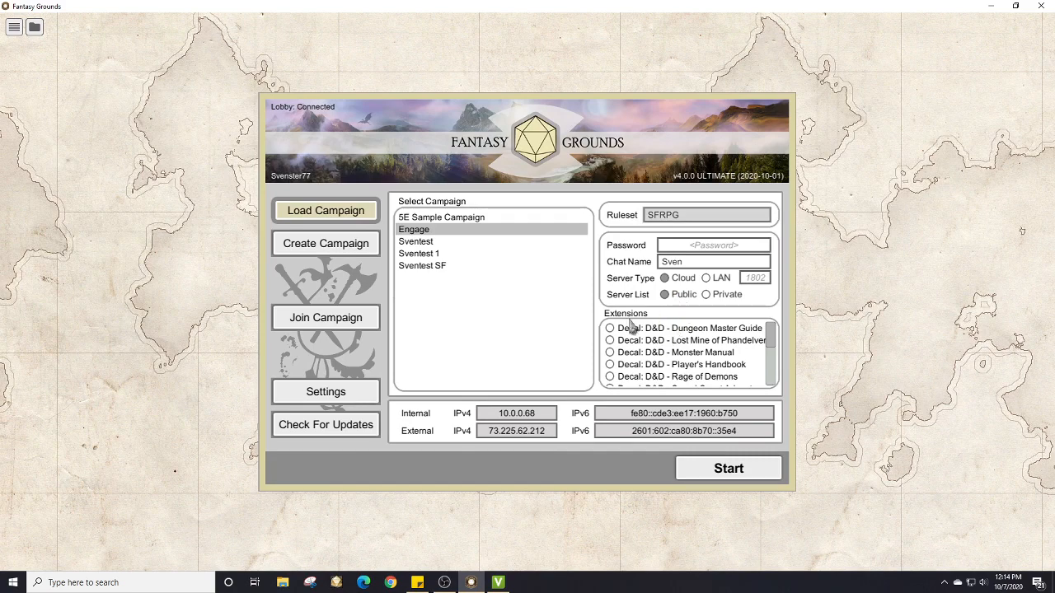
left_click(741, 478)
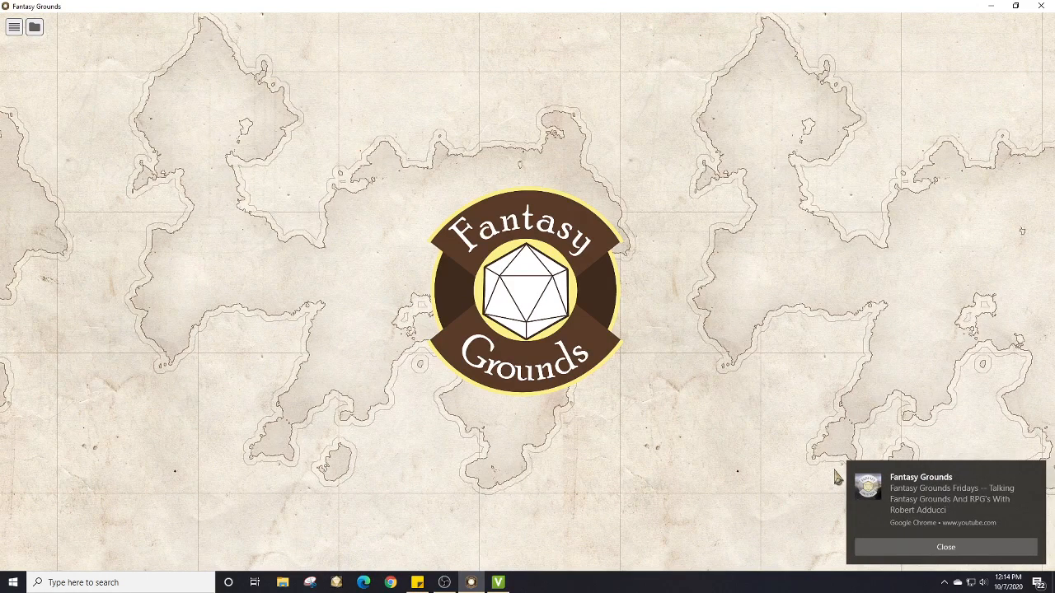
left_click(959, 548)
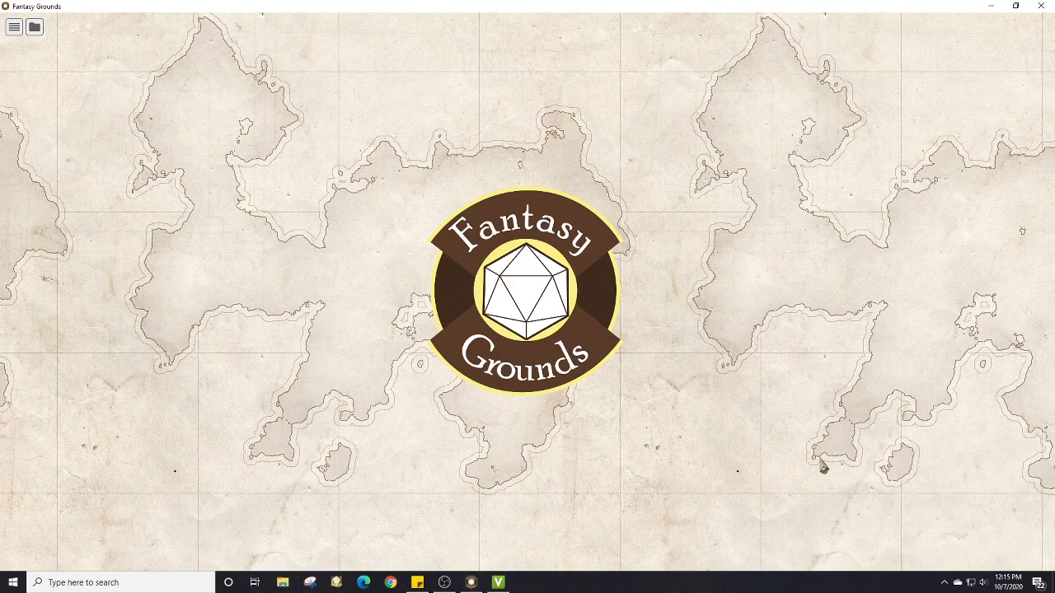
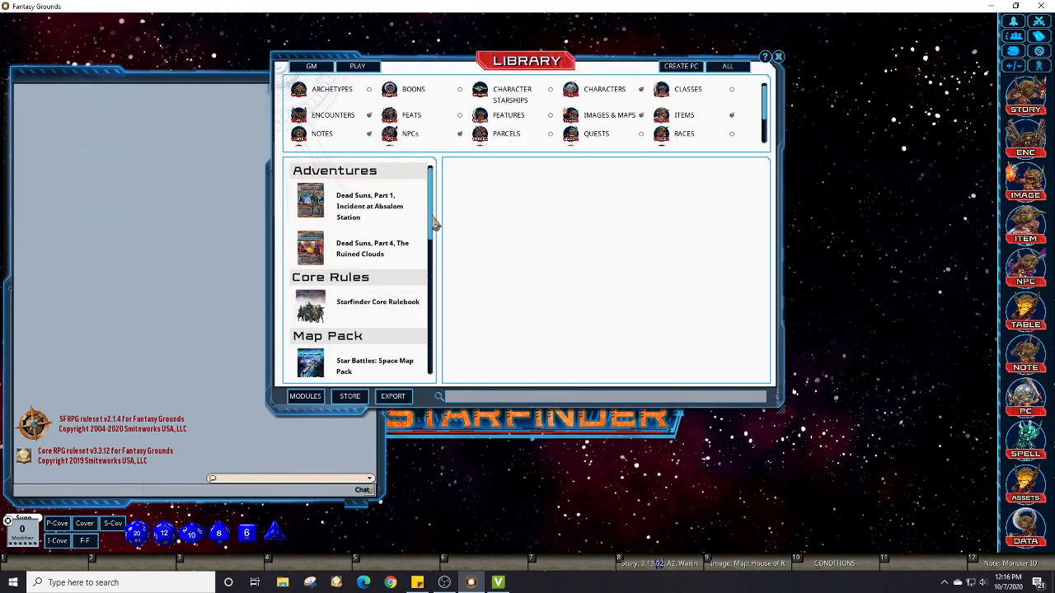
Step: Open the library's module activation list, look through it and filter the modules by their author's name
scroll(432, 230, "down", 10)
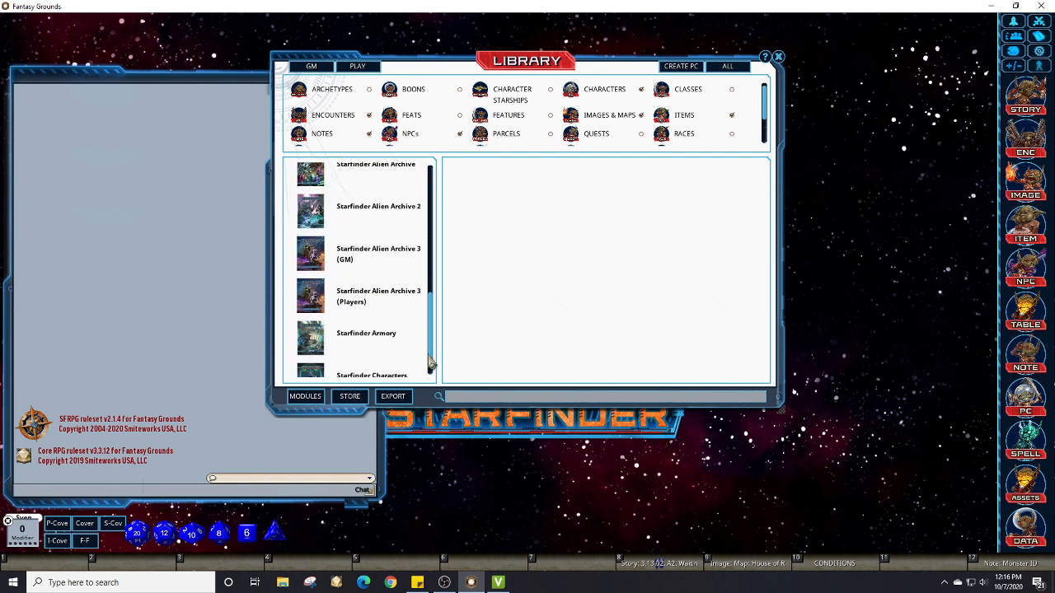
left_click(305, 396)
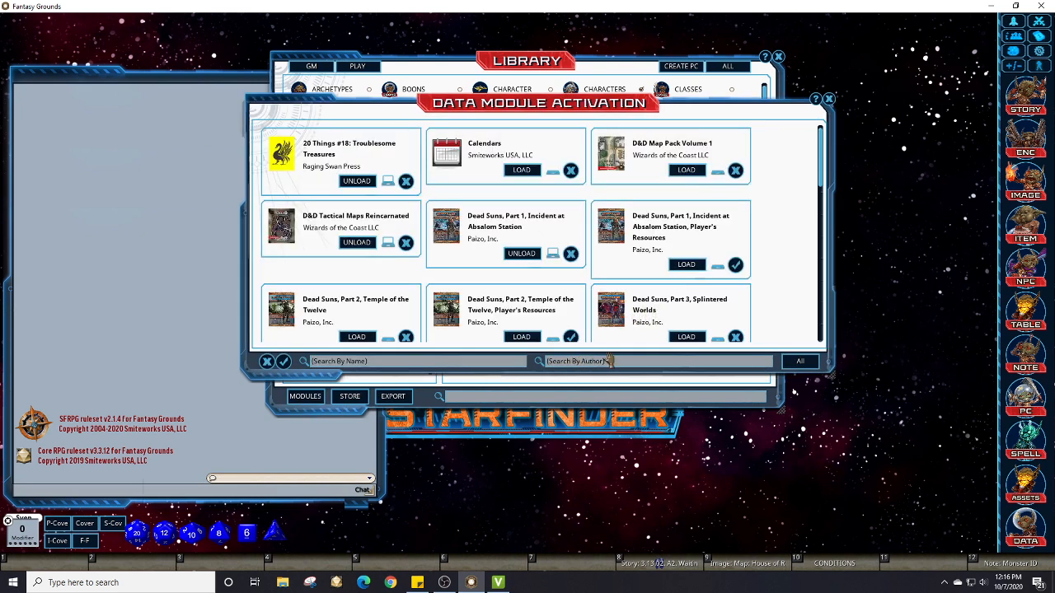
left_click_drag(826, 188, 821, 253)
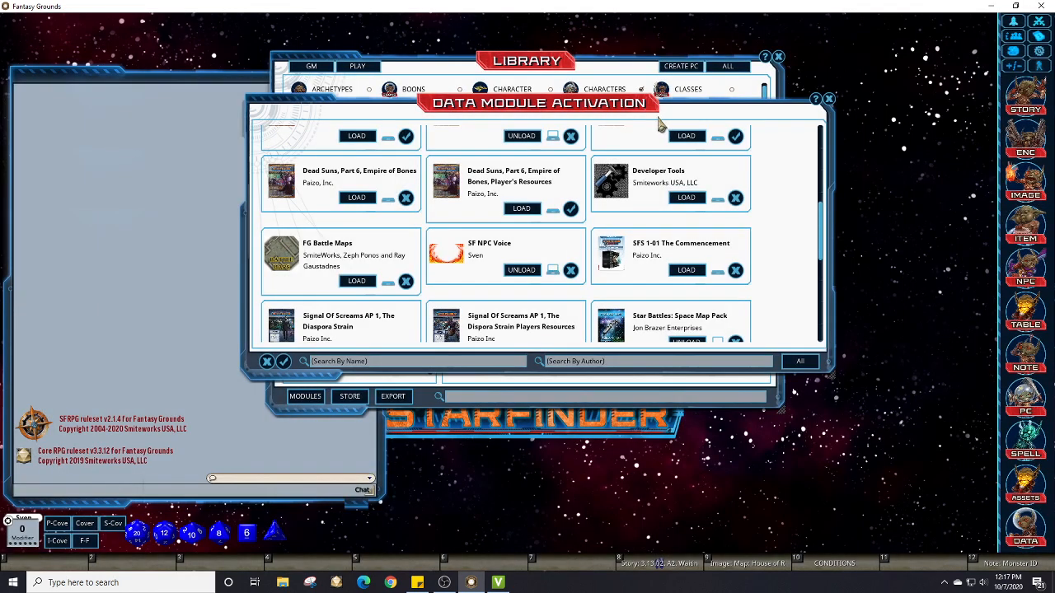
left_click(651, 364)
type("Sven")
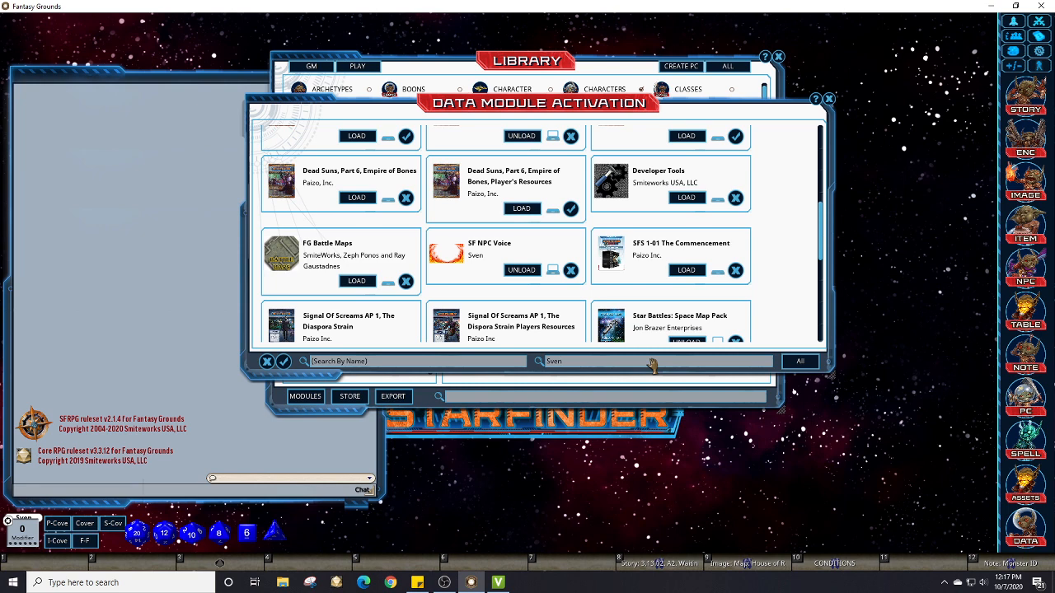
key("Return")
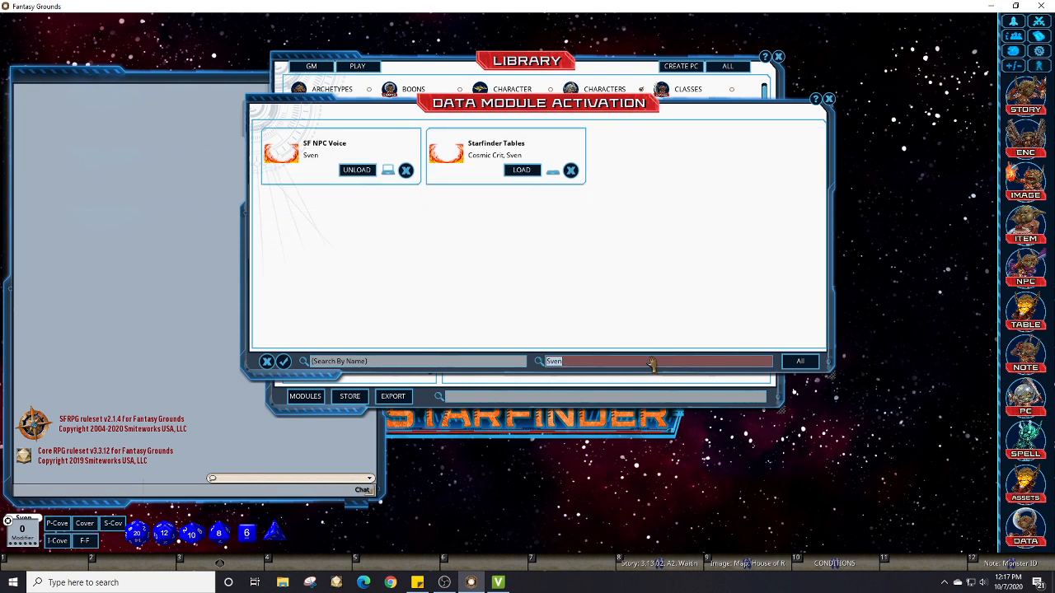
Step: Load the Starfinder Tables module, wait for it to finish, and close the module activation and Library windows
left_click(521, 171)
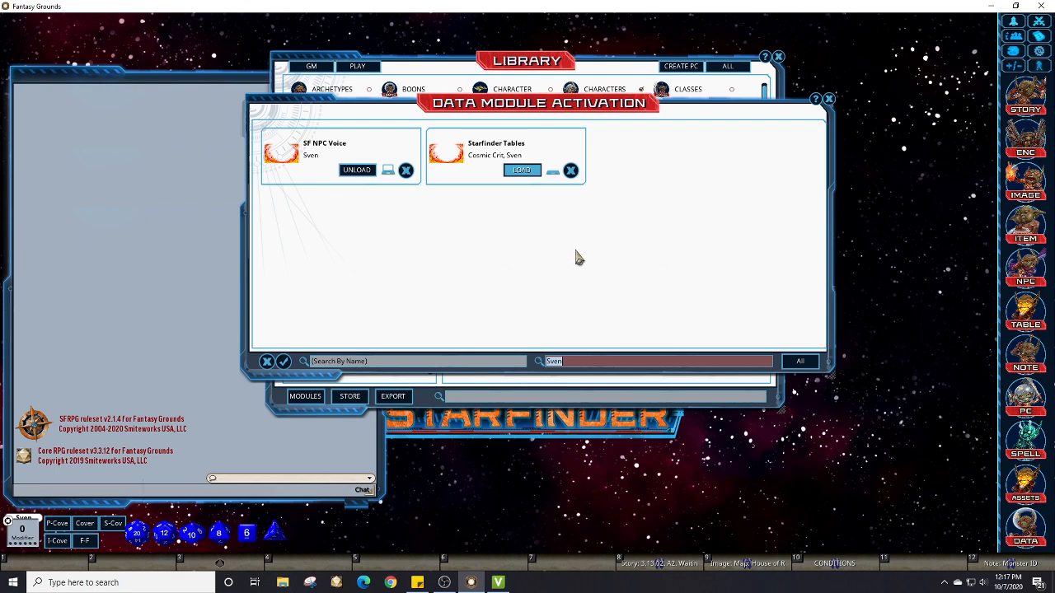
key("super")
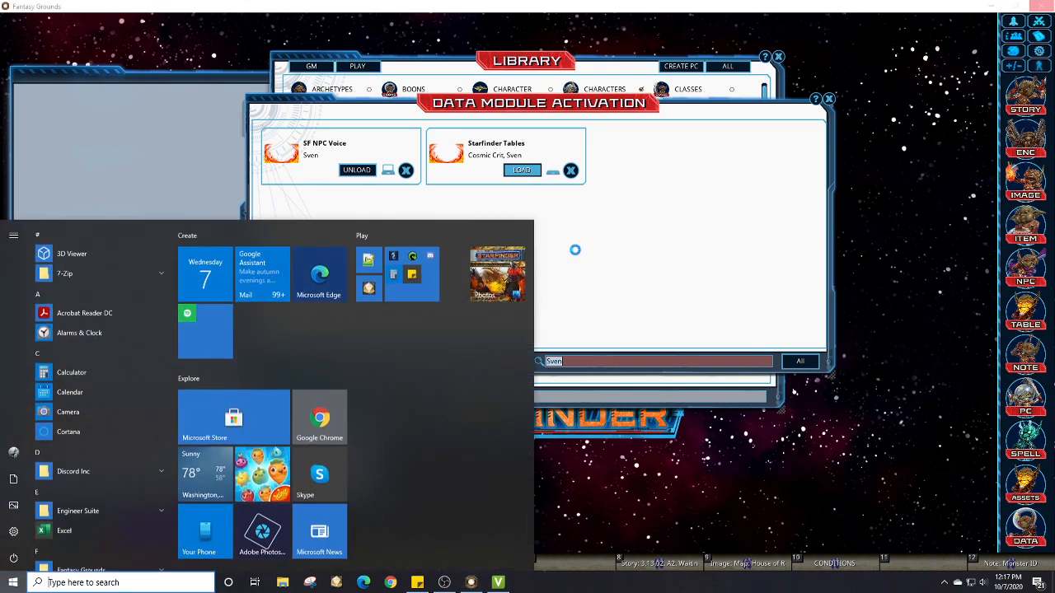
key("super")
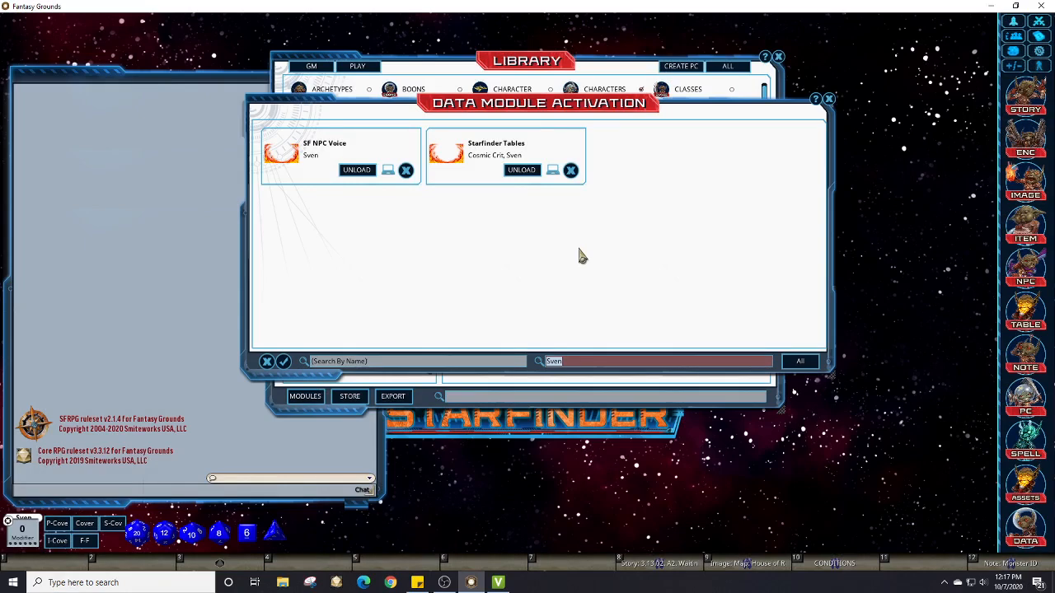
left_click(829, 100)
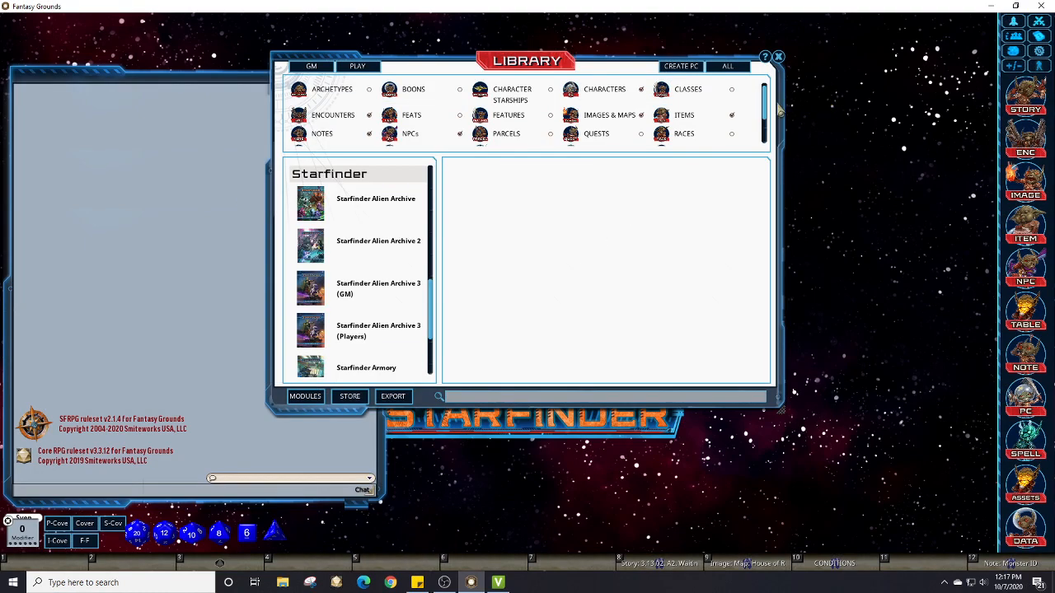
left_click(778, 58)
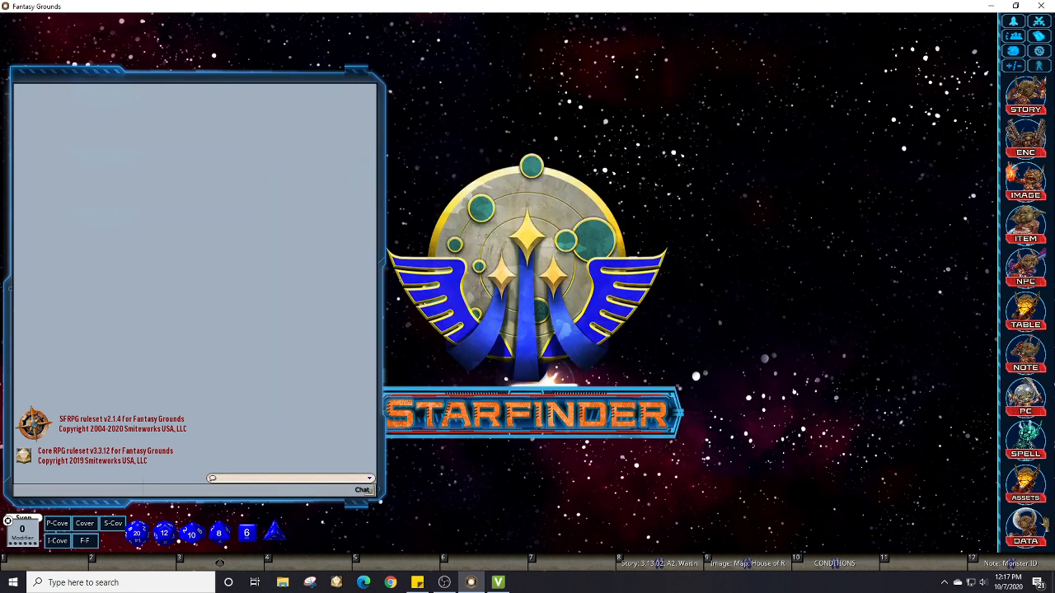
Step: Open the Tables list and assign Melee Critical Failures to hotkey slot A-9 and Magical Critical Failures to slot A-8
left_click(1040, 318)
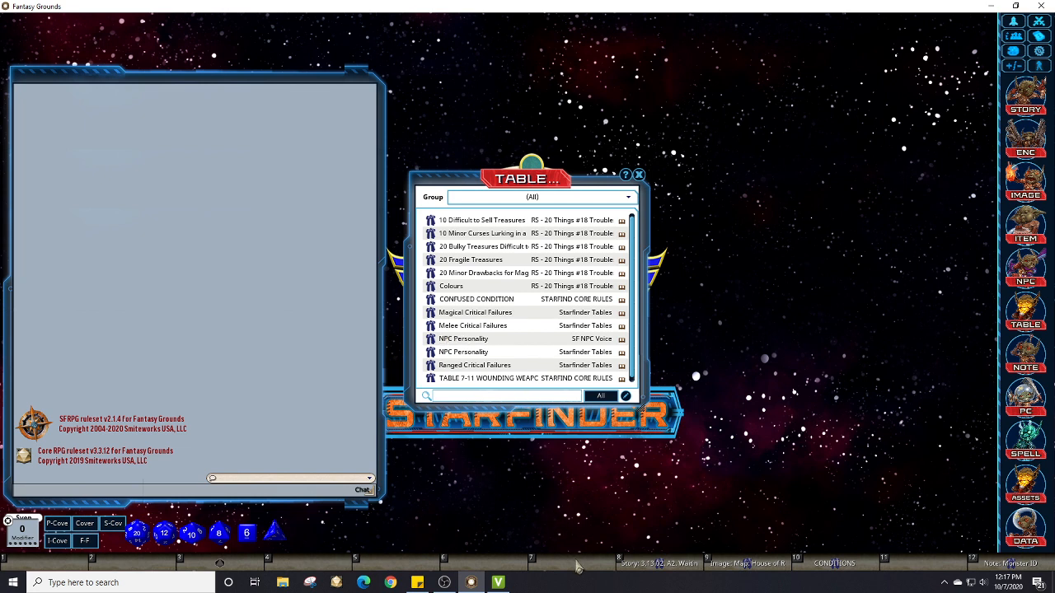
key("alt")
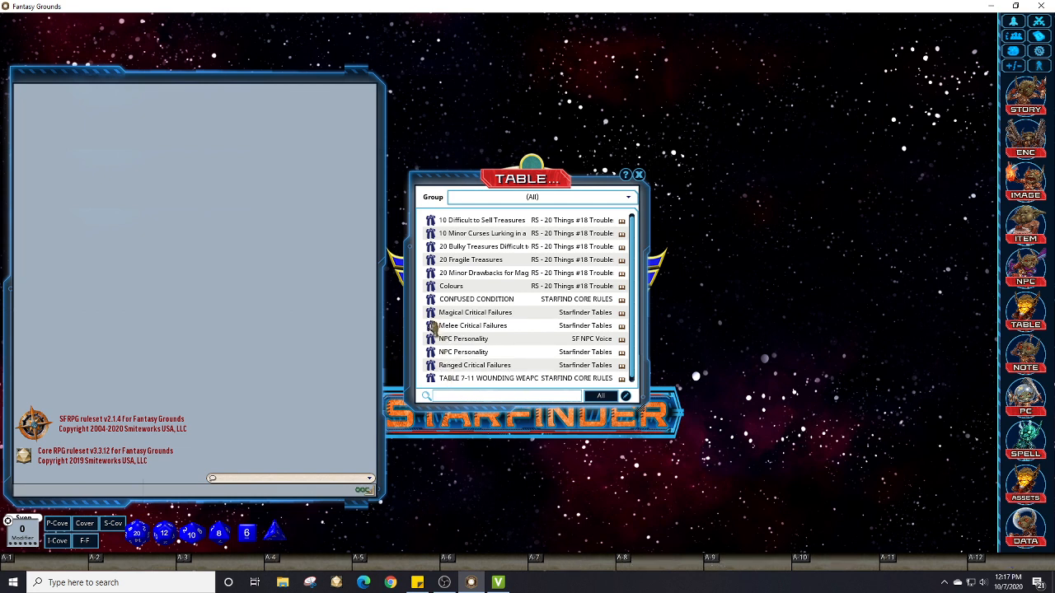
left_click_drag(745, 568, 746, 569)
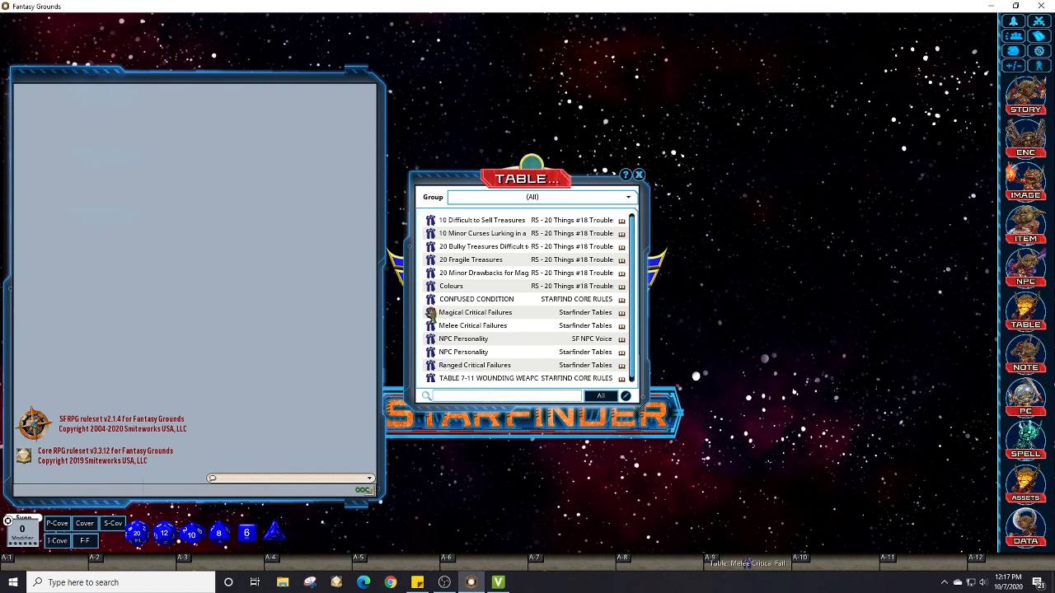
left_click_drag(430, 314, 667, 570)
left_click_drag(632, 272, 637, 311)
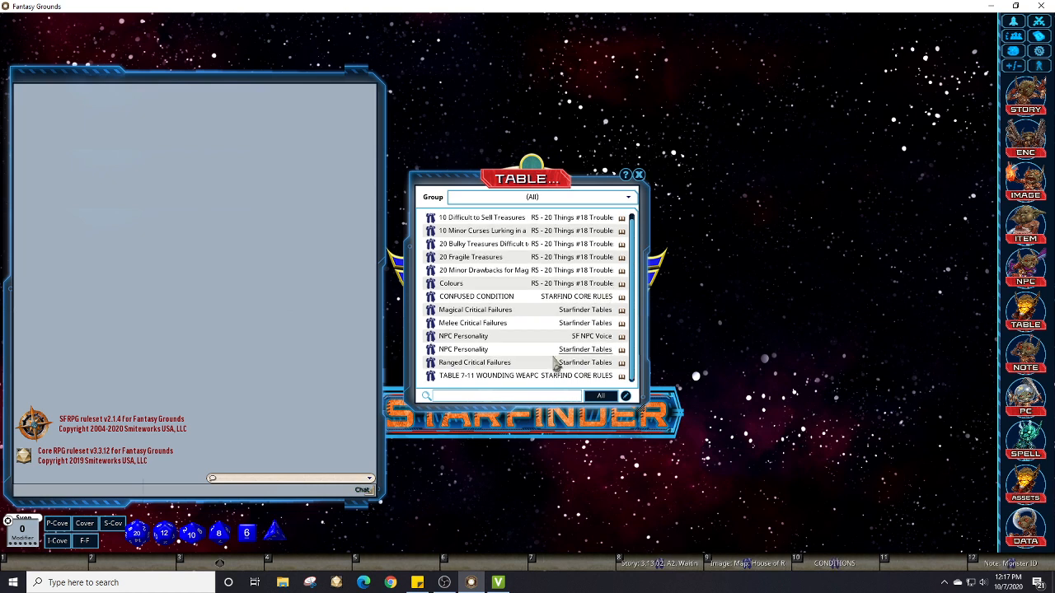
Step: Assign the Ranged Critical Failures table to hotkey slot 7 and the NPC Personality table to slot 5
left_click_drag(431, 363, 720, 525)
left_click_drag(839, 572, 587, 567)
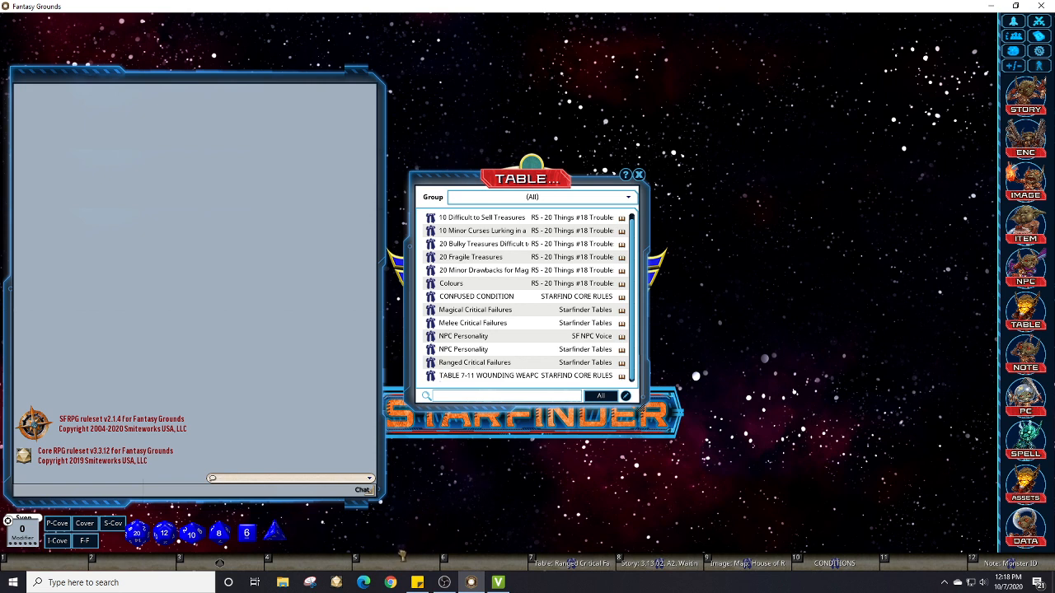
left_click_drag(395, 567, 397, 567)
Step: Assign the Ranged Critical Failures table to hotkey slot A-7 and clear its duplicate from slot 7
key("alt")
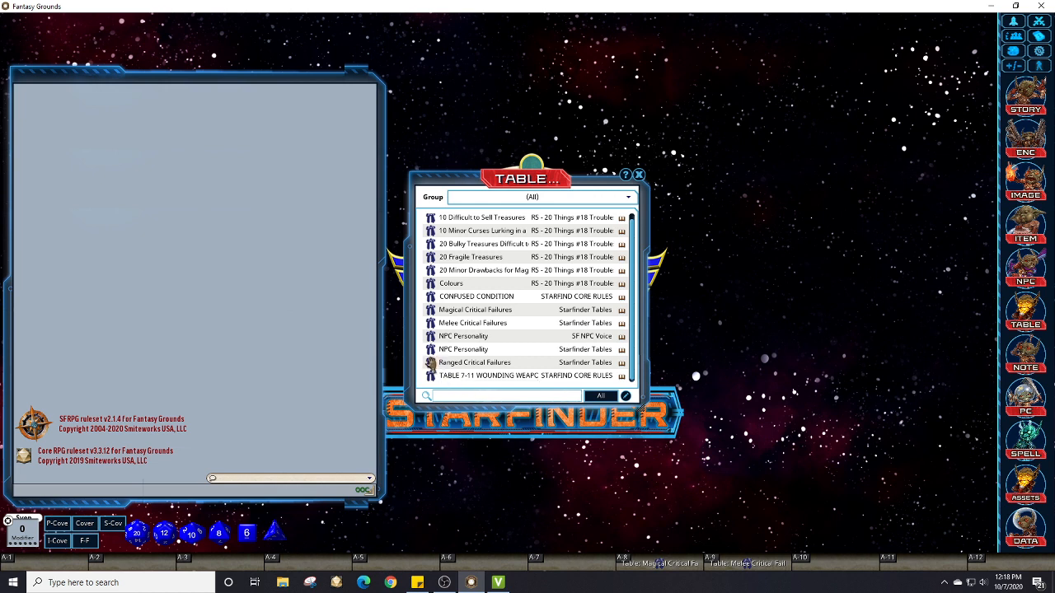
left_click_drag(430, 363, 579, 568)
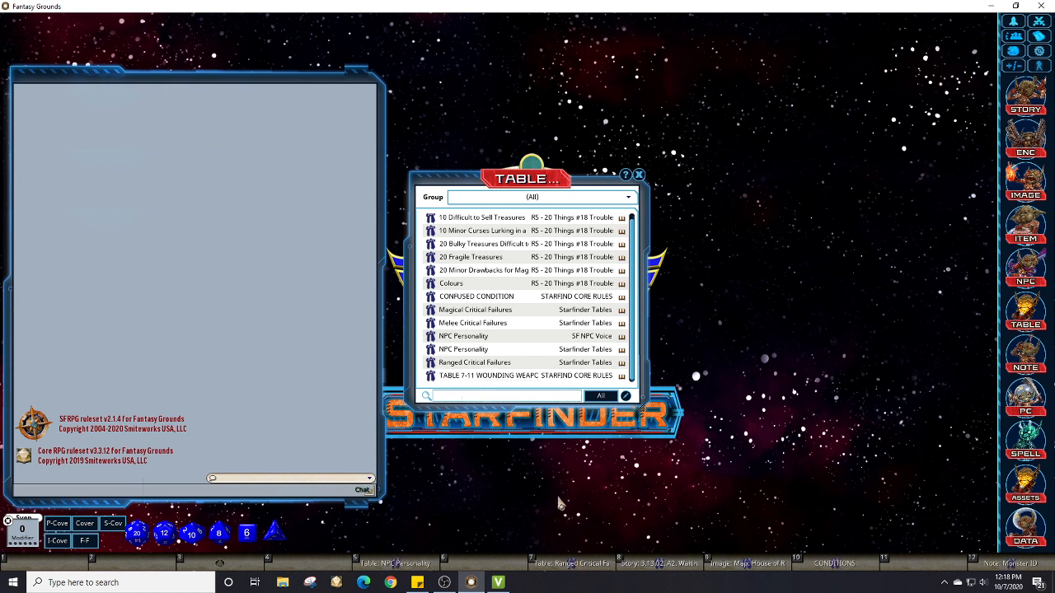
right_click(572, 571)
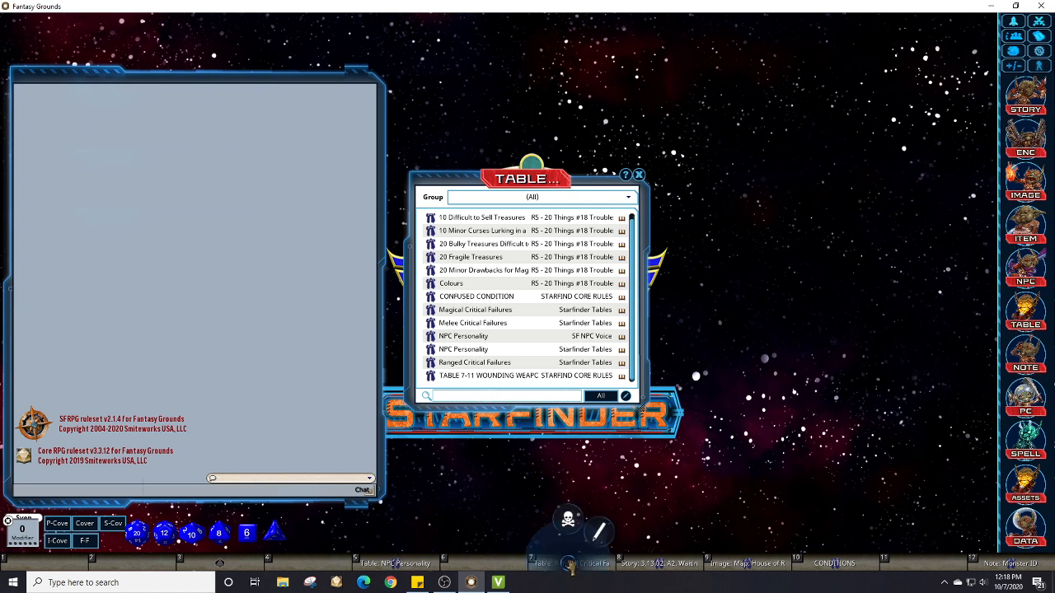
left_click(569, 521)
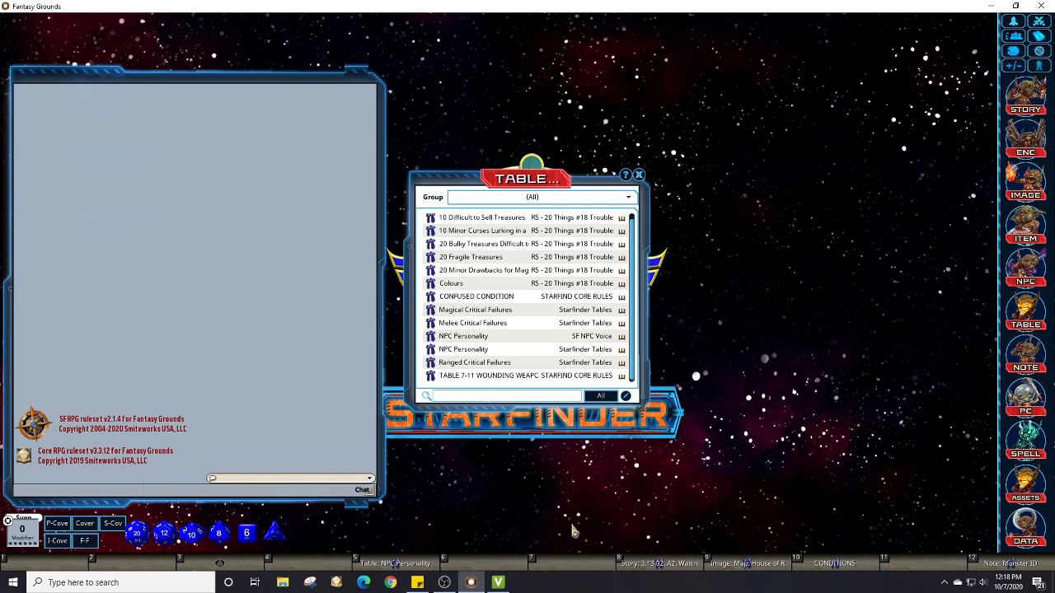
Step: Open the NPC Personality table from hotkey slot 5, look through its entries and roll on it once
left_click(400, 565)
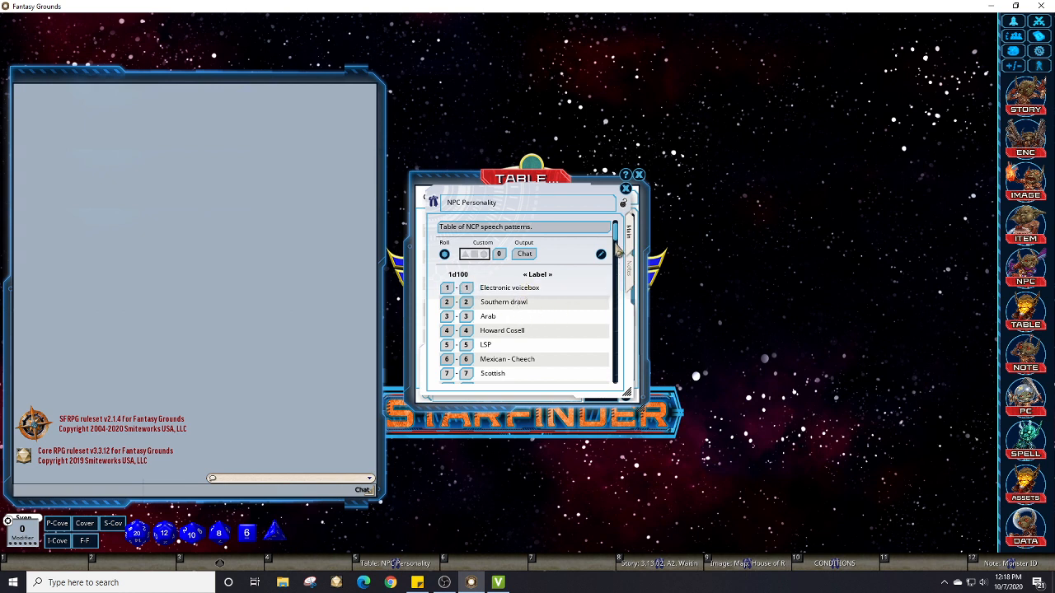
scroll(623, 258, "down", 3)
mouse_move(623, 258)
left_mouse_down()
mouse_move(617, 381)
mouse_move(616, 239)
left_mouse_up()
left_click(445, 256)
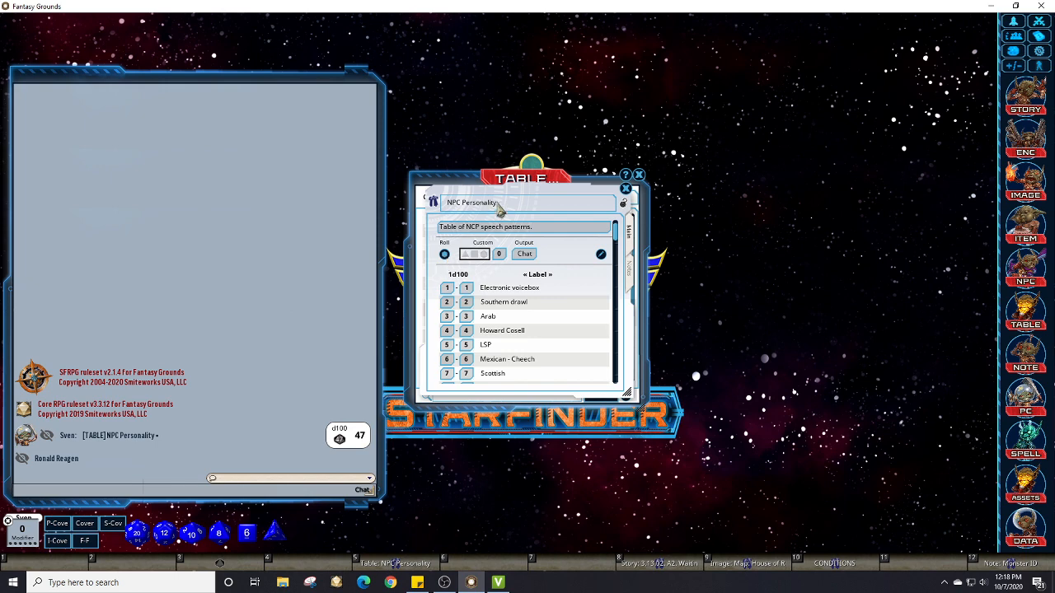
Step: Move the NPC Personality table clear of the Tables list, roll on it four more times and close it
left_click_drag(499, 206, 576, 284)
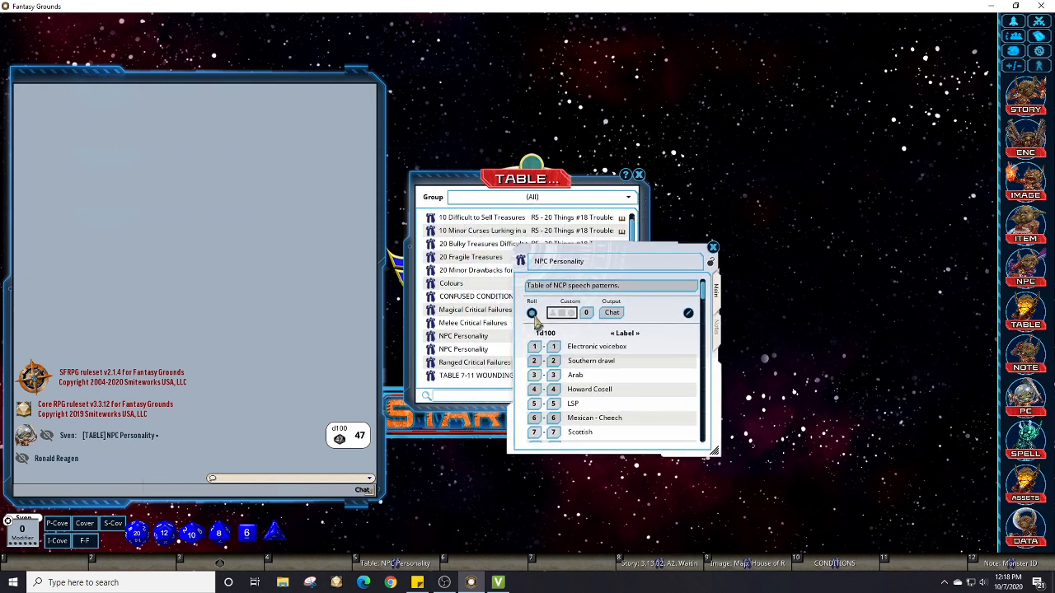
left_click(533, 315)
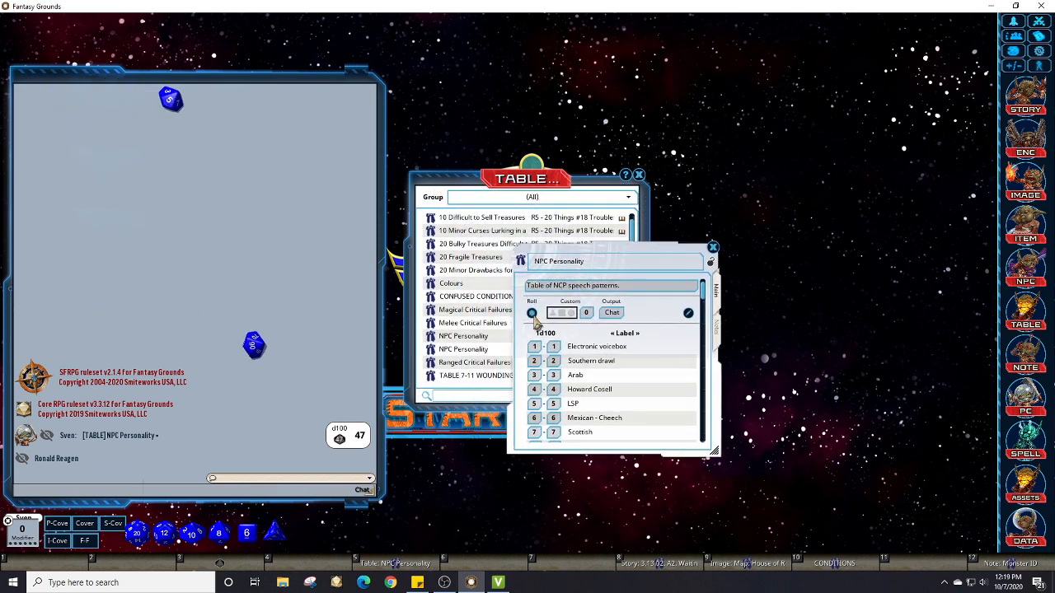
left_click(533, 315)
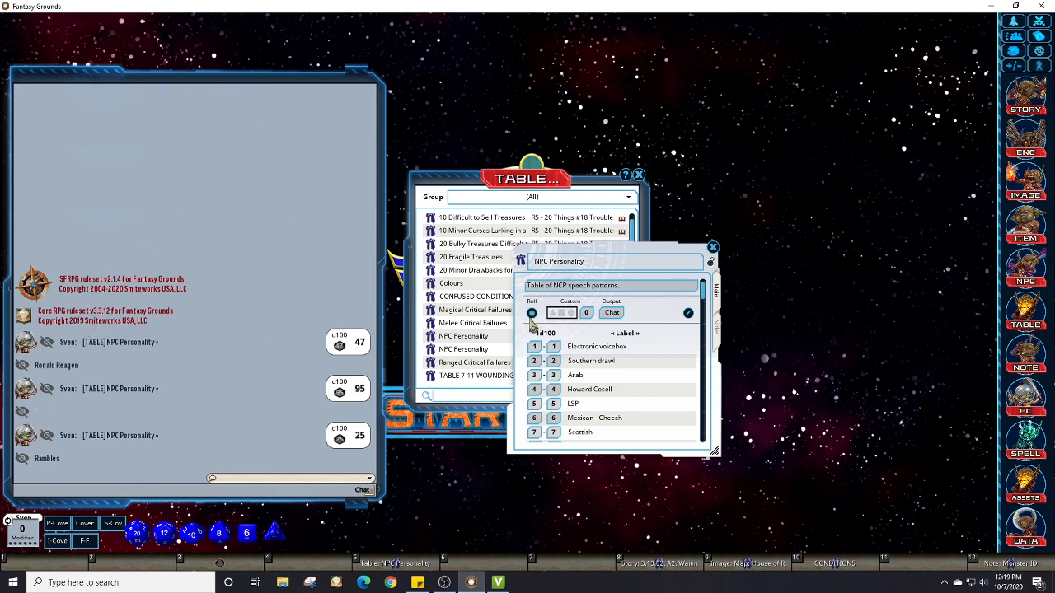
left_click(531, 317)
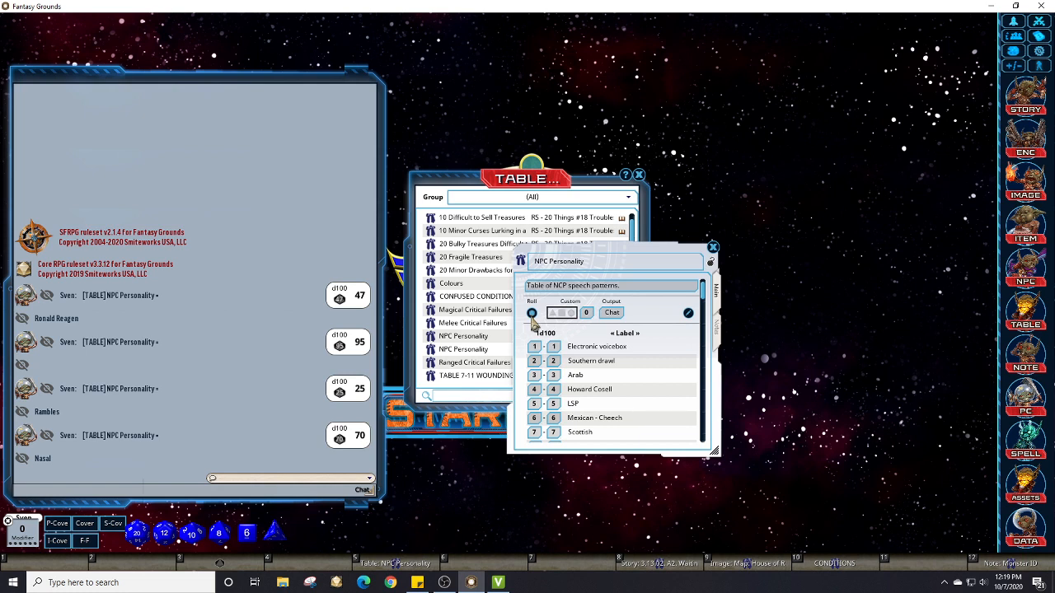
left_click(531, 314)
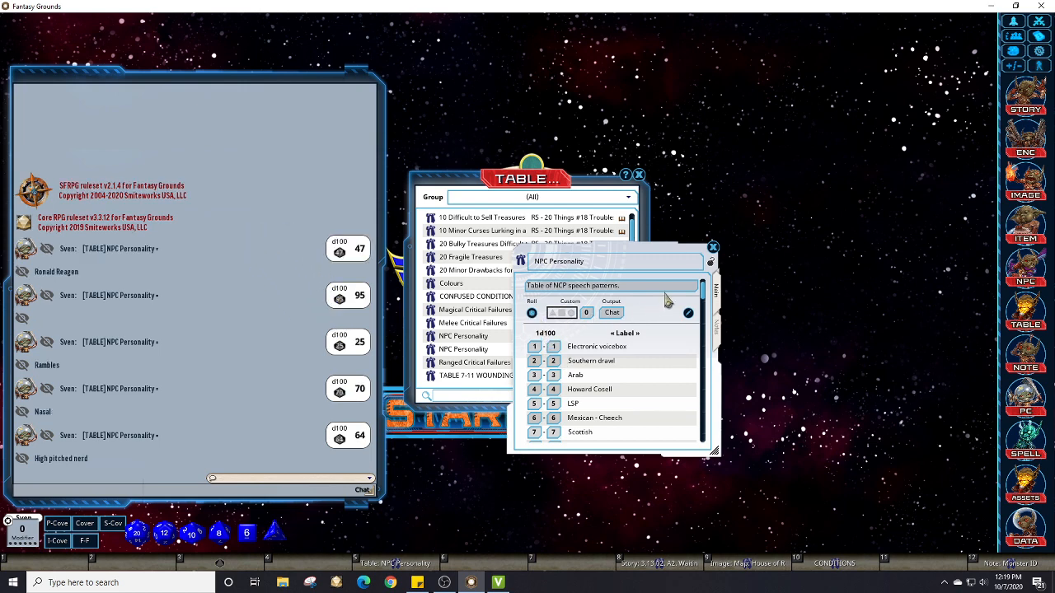
left_click_drag(668, 253, 800, 190)
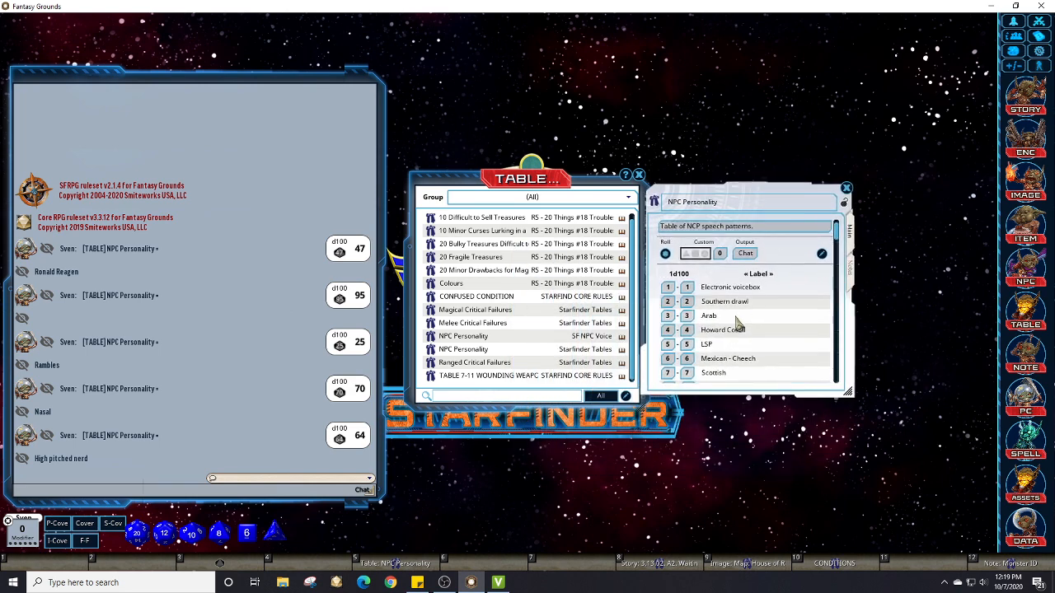
left_click(846, 187)
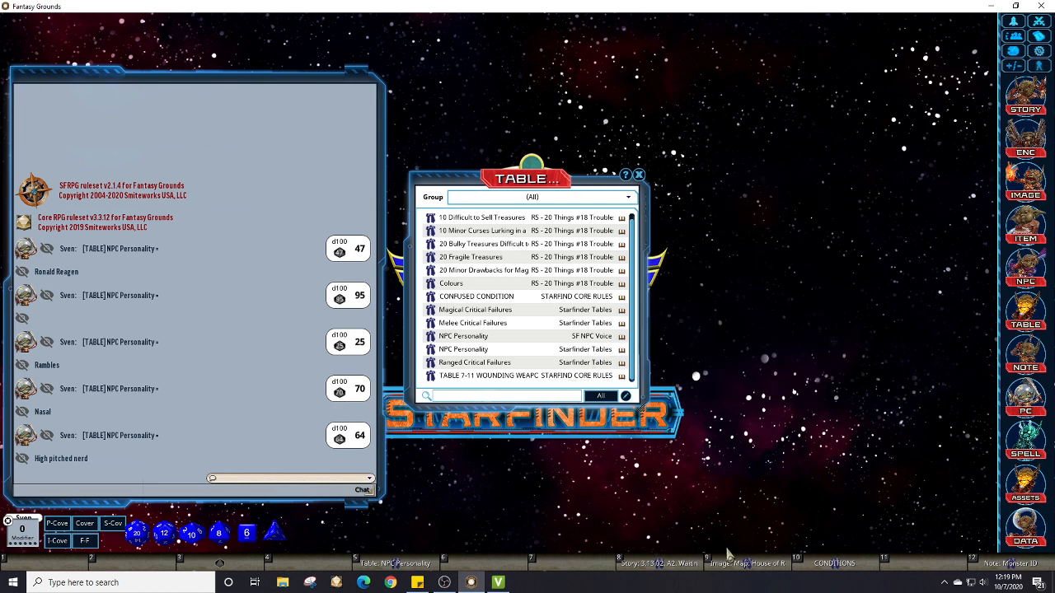
Step: Open Magical Critical Failures from hotkey slot A-8, widen its window, roll on it twice and close it
key("alt")
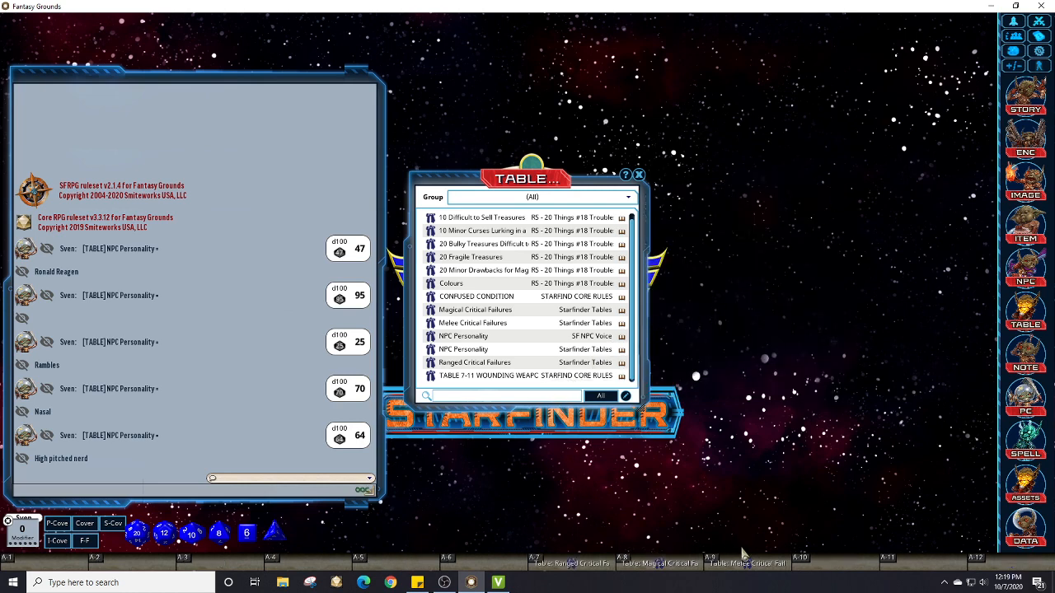
left_click(668, 569)
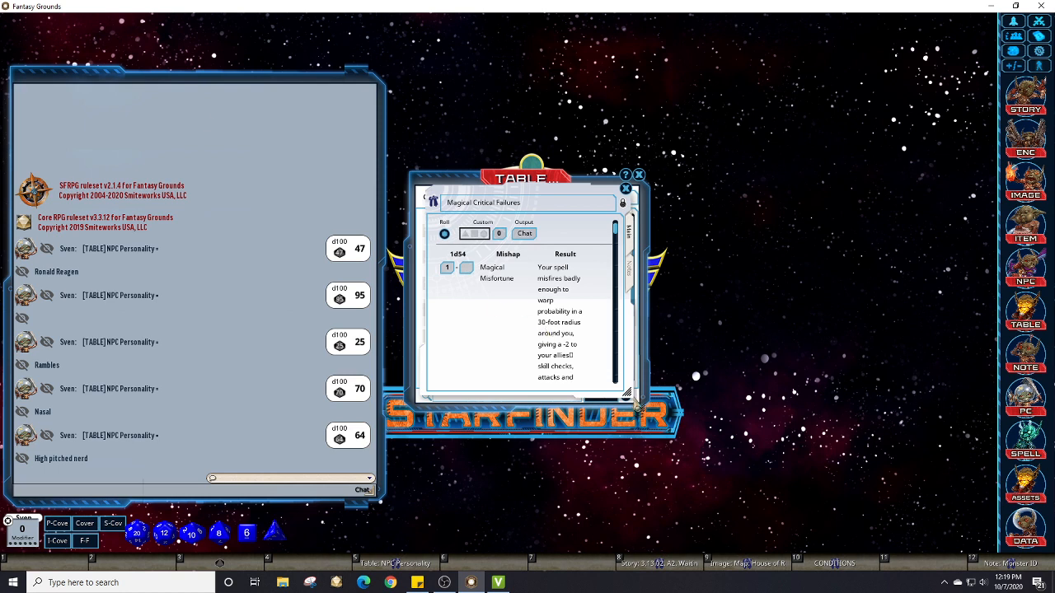
left_click_drag(628, 394, 787, 394)
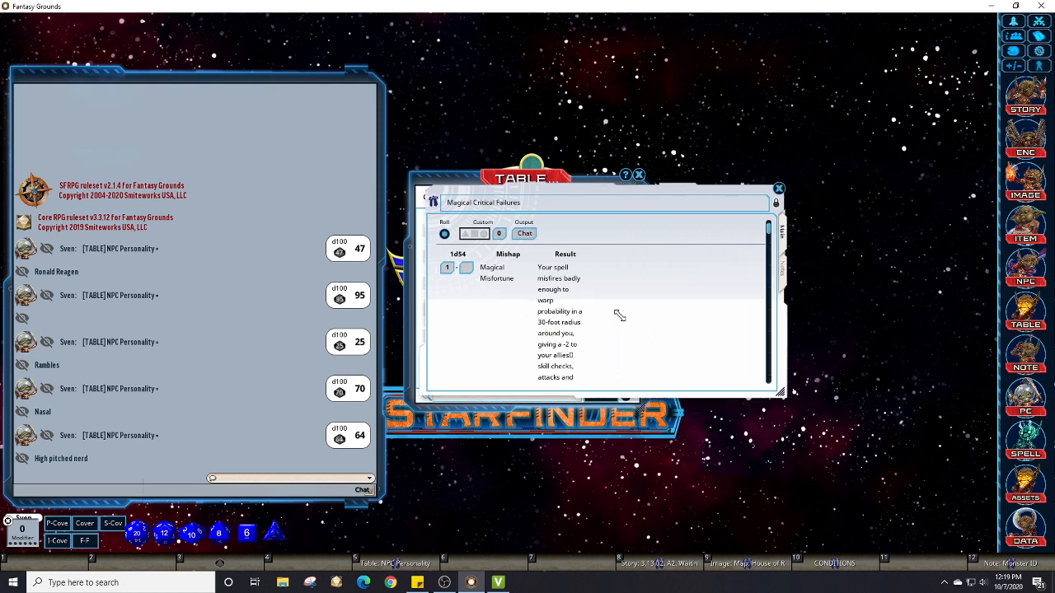
left_click(445, 234)
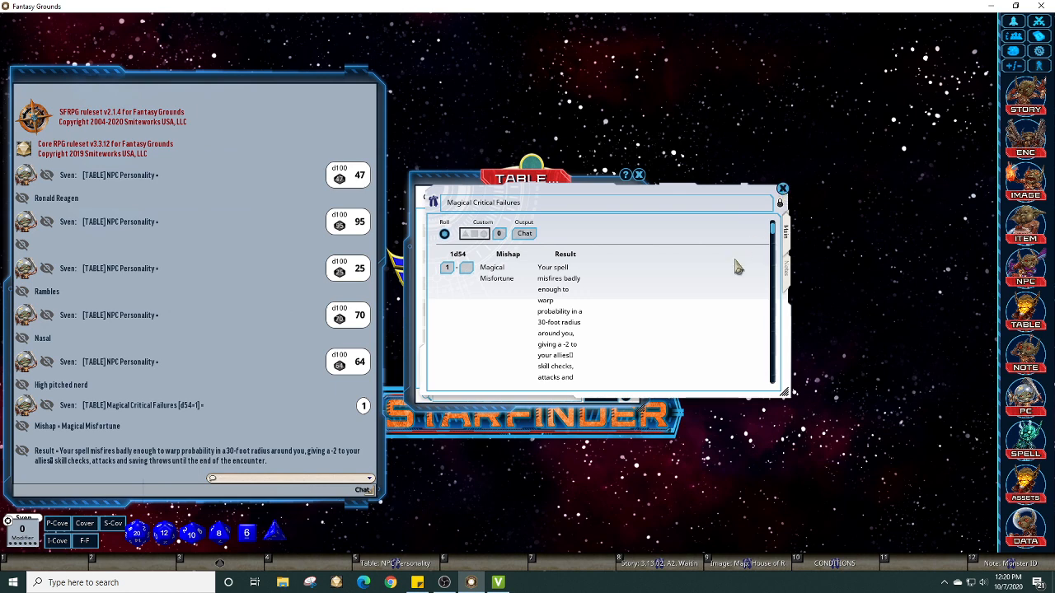
left_click(444, 234)
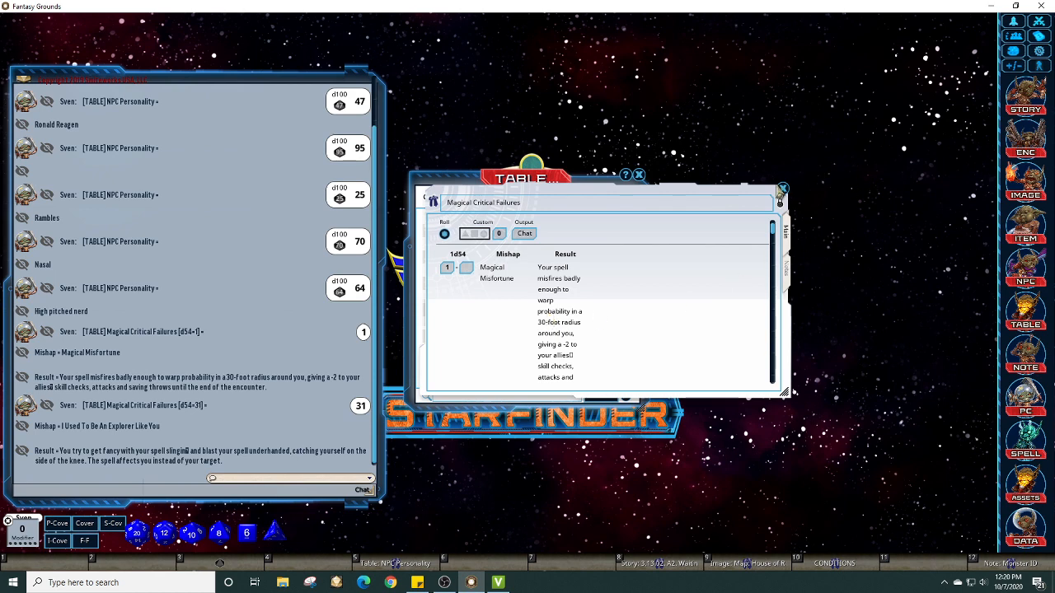
left_click(781, 188)
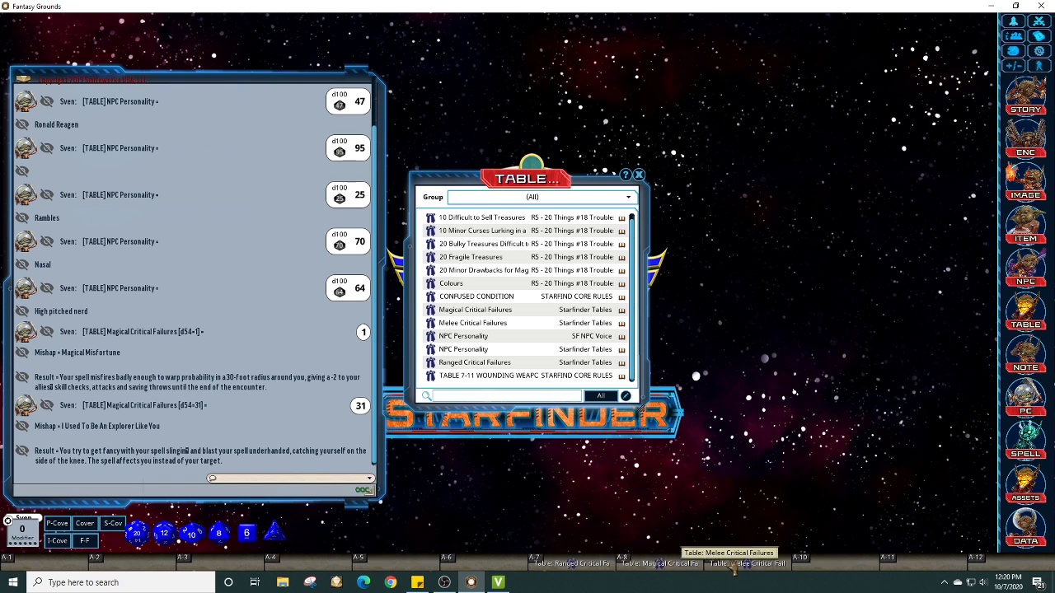
Step: Open Melee Critical Failures from hotkey slot A-9 and Ranged Critical Failures from A-7, separate their windows and roll once on each
left_click(732, 566)
left_click(577, 567)
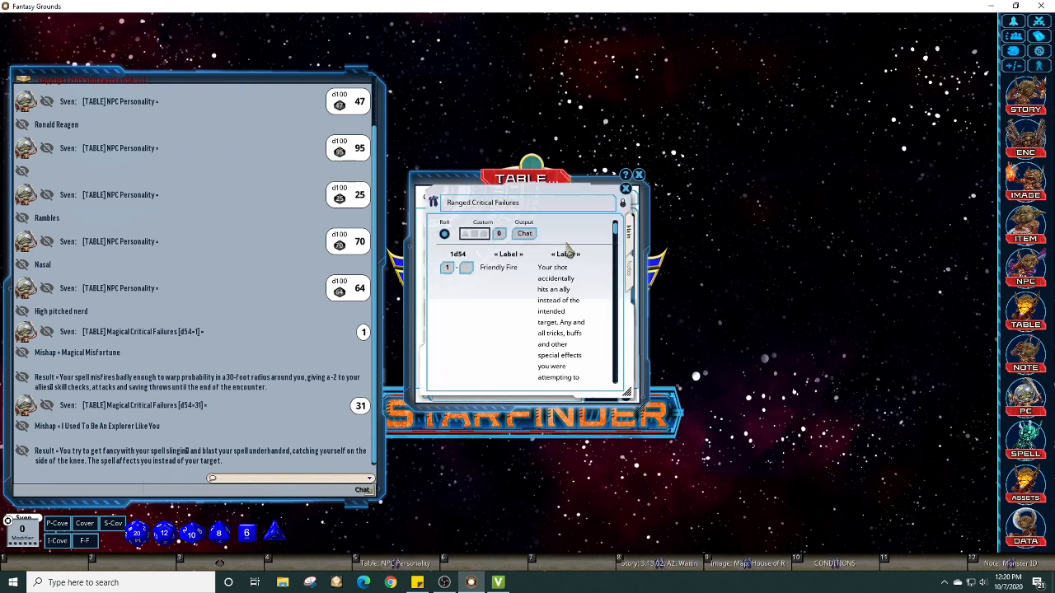
left_click(444, 234)
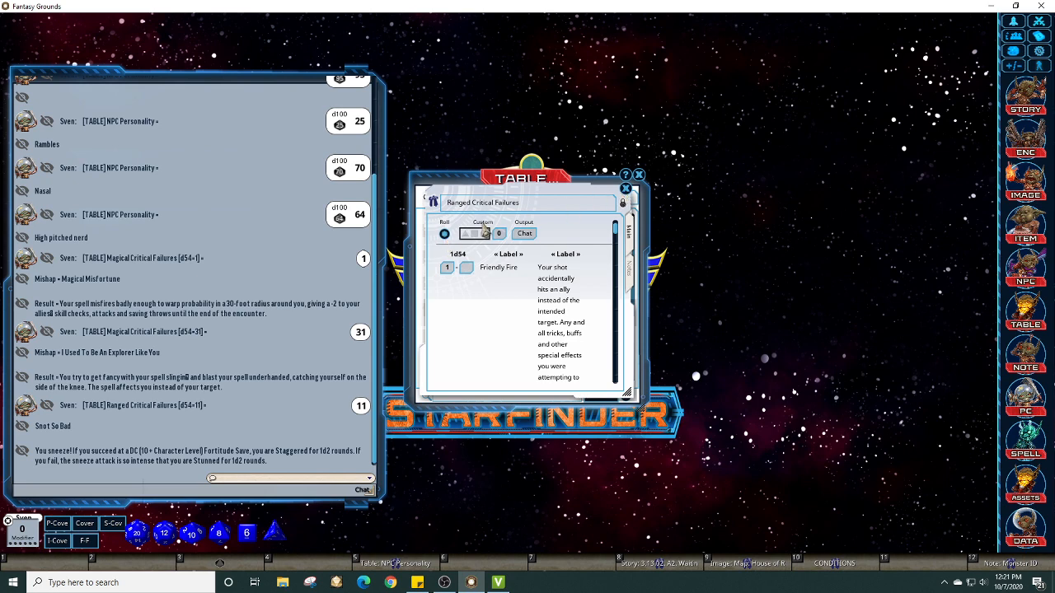
left_click_drag(495, 201, 799, 212)
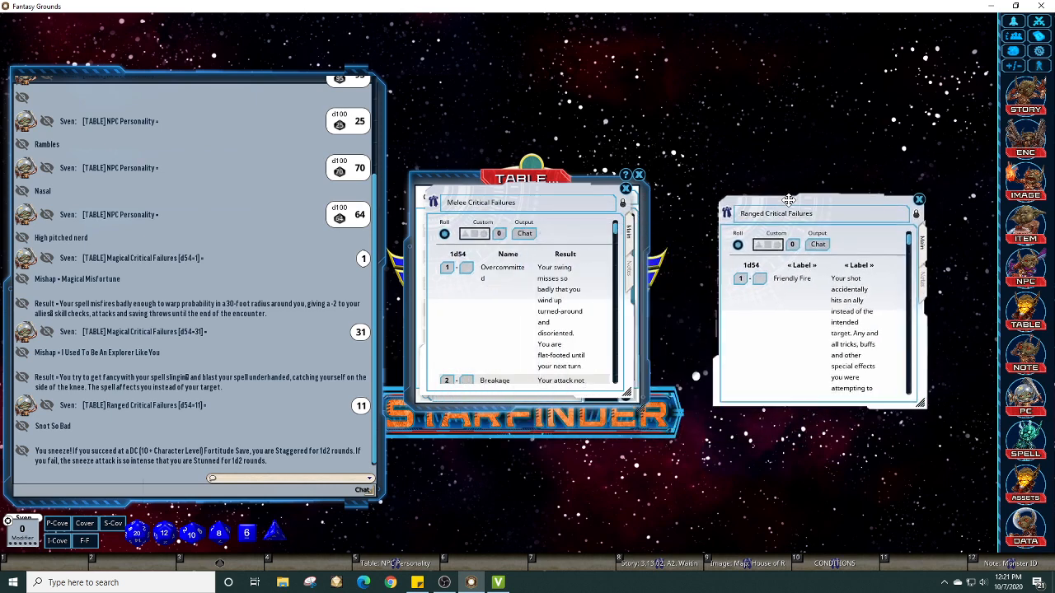
left_click(479, 234)
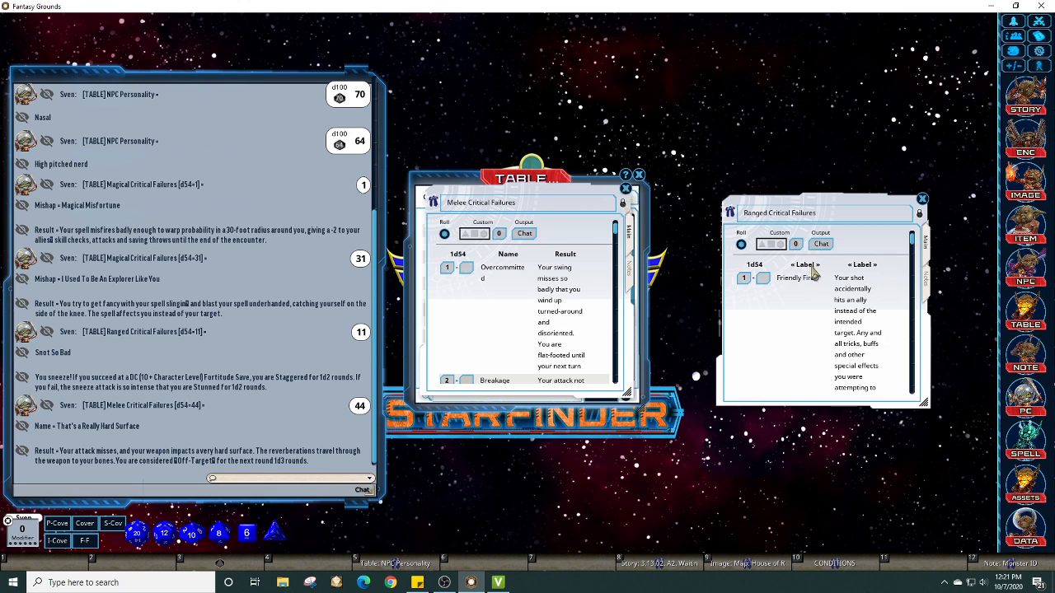
Step: Unlock the Ranged Critical Failures table, label its two result columns Mishap and Result, then lock and close it
left_click_drag(869, 216, 790, 175)
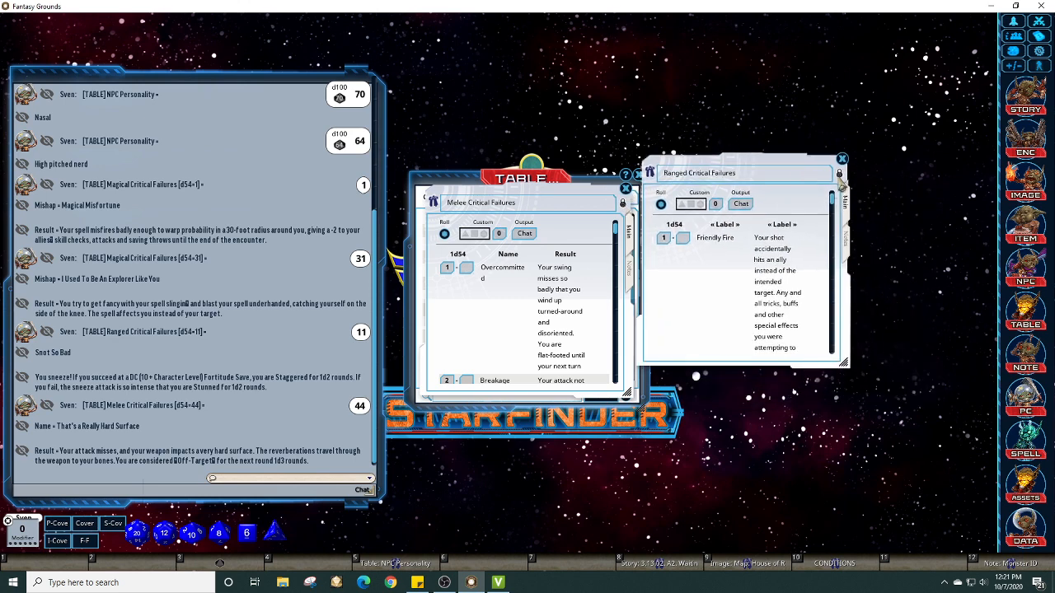
left_click(839, 173)
left_click(725, 246)
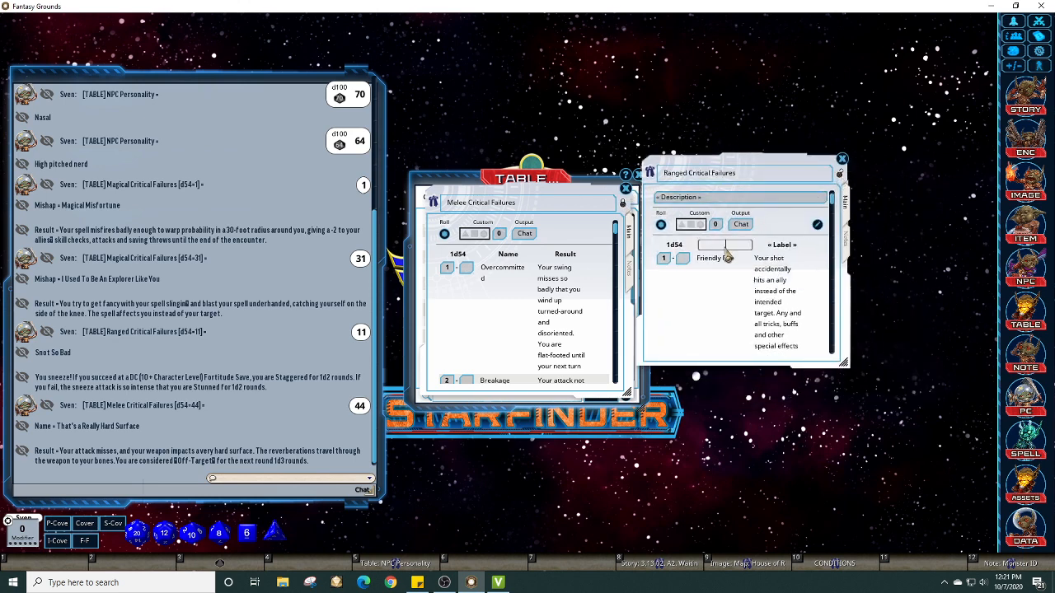
type("Mishap")
key("Tab")
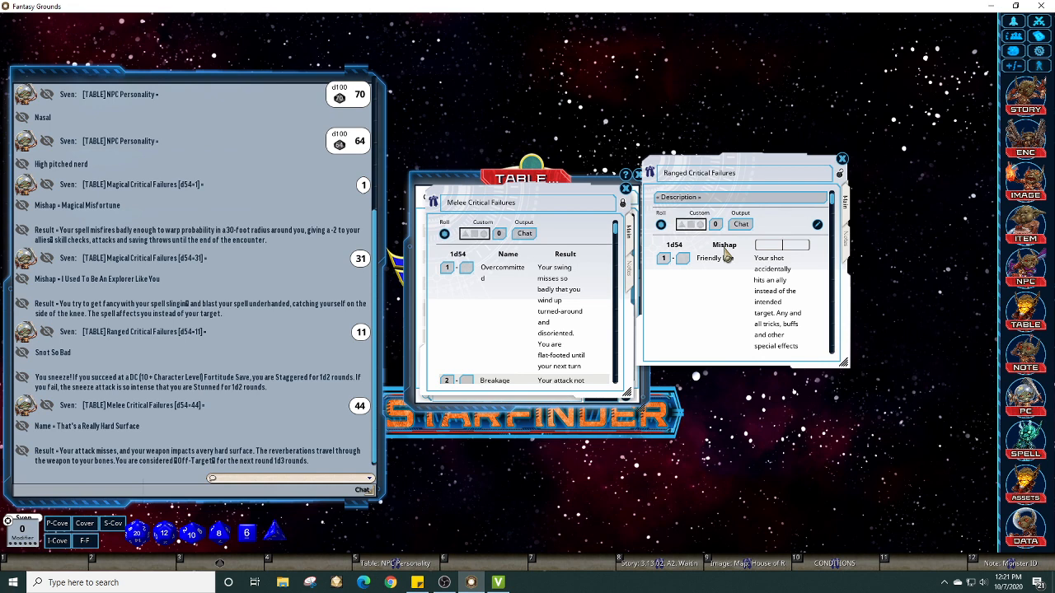
type("Result")
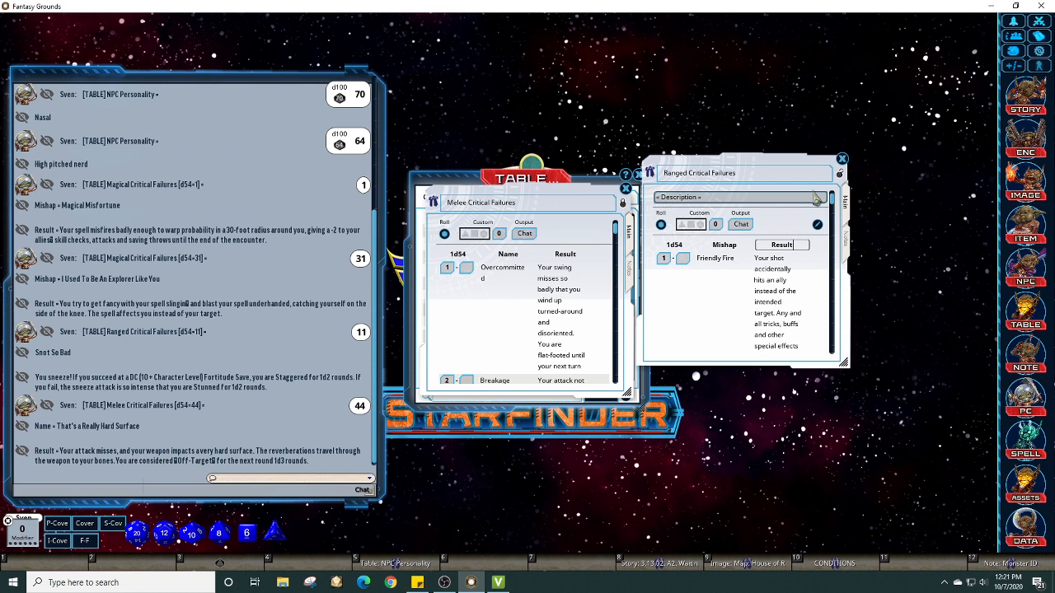
left_click(839, 173)
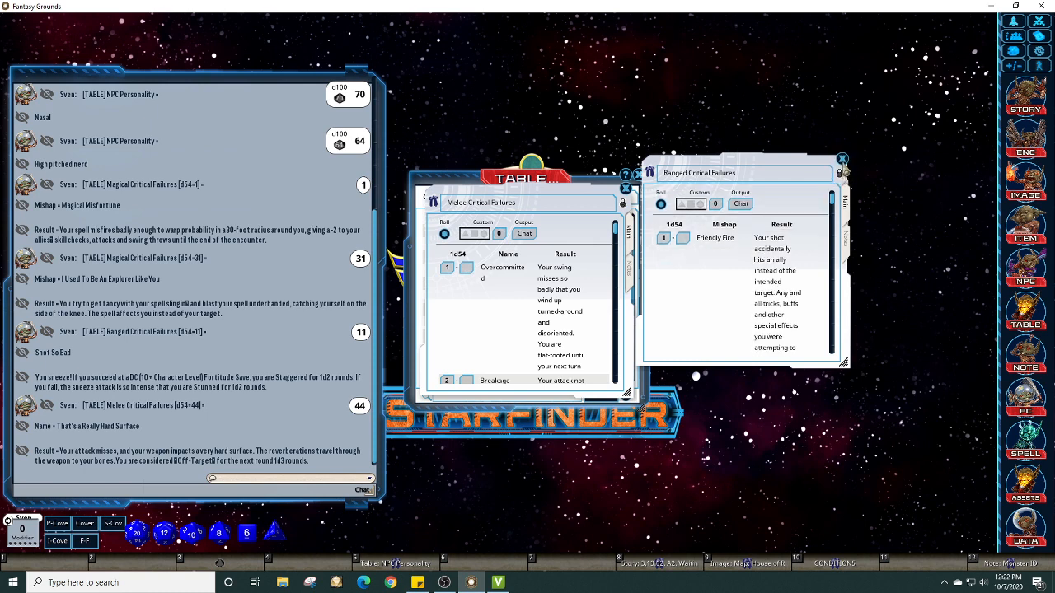
left_click(841, 157)
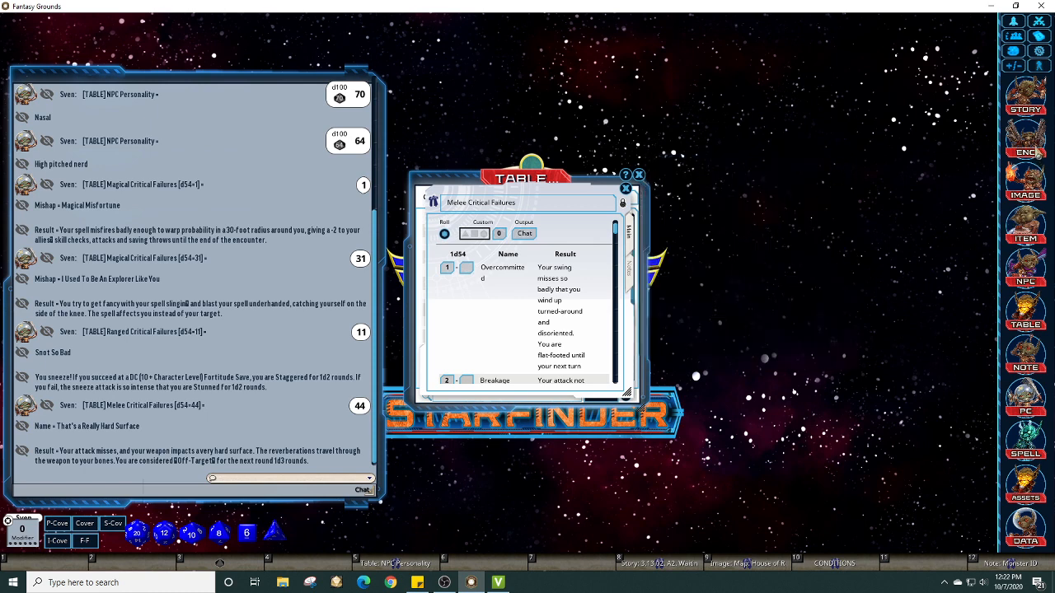
Step: Search the campaign images for "cosmi", view the COSMIC MERCENARY picture and close it
left_click(1029, 187)
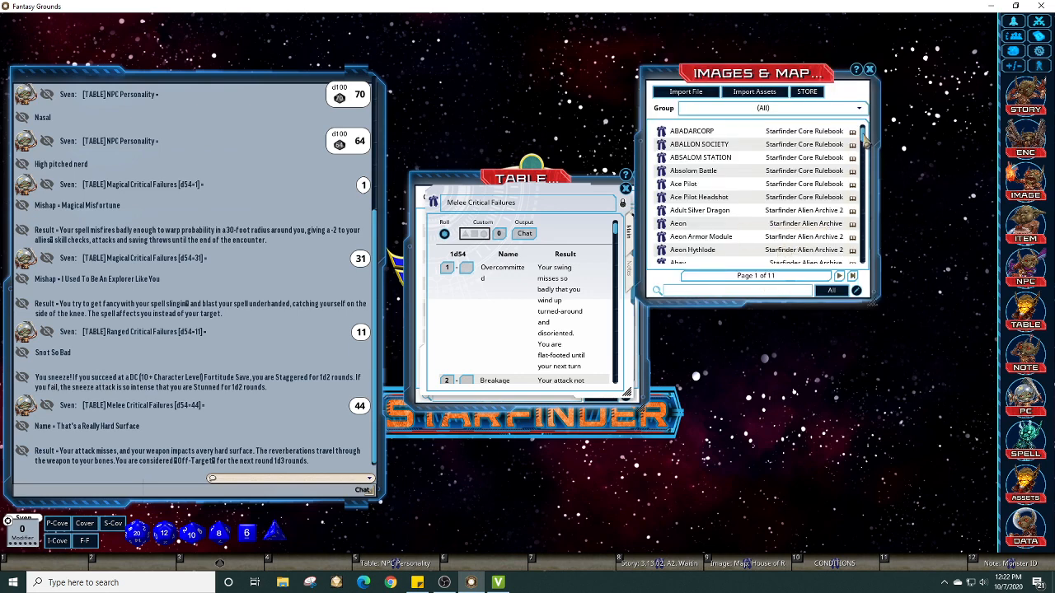
left_click_drag(864, 139, 860, 283)
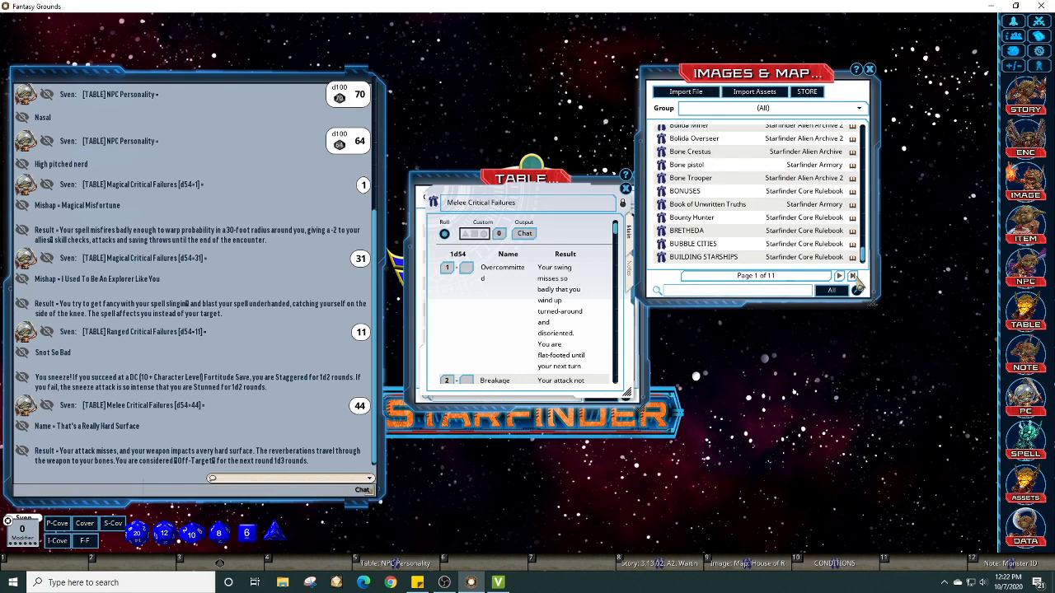
left_click(774, 293)
type("cosmi")
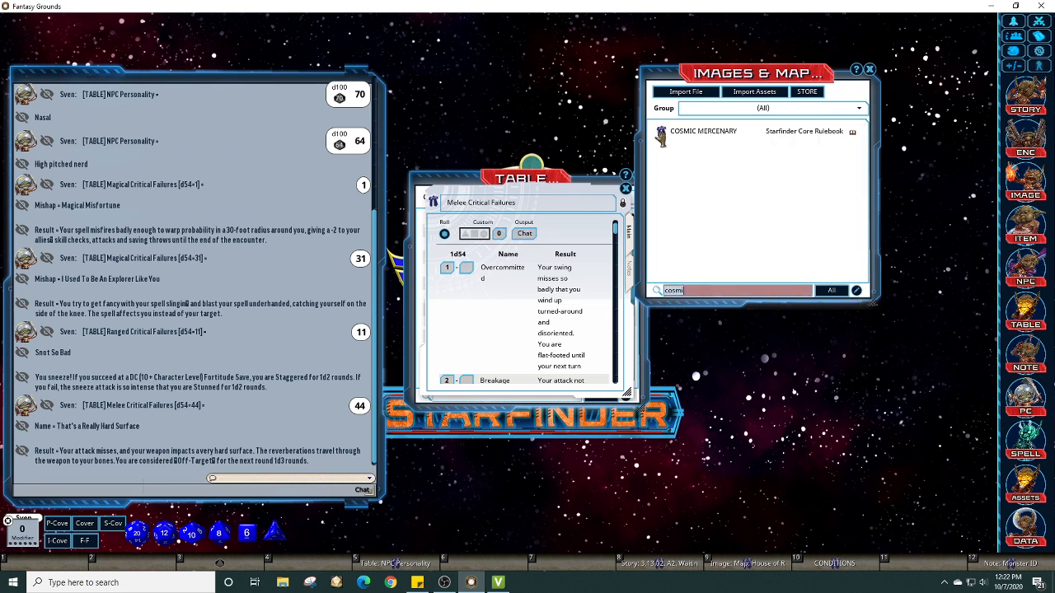
left_click(661, 137)
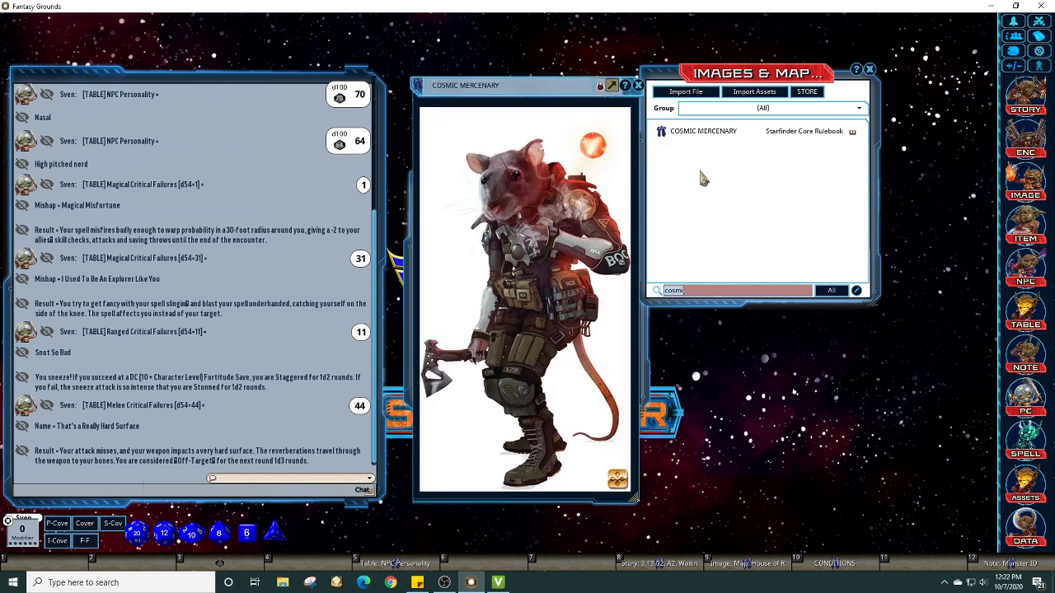
left_click(639, 86)
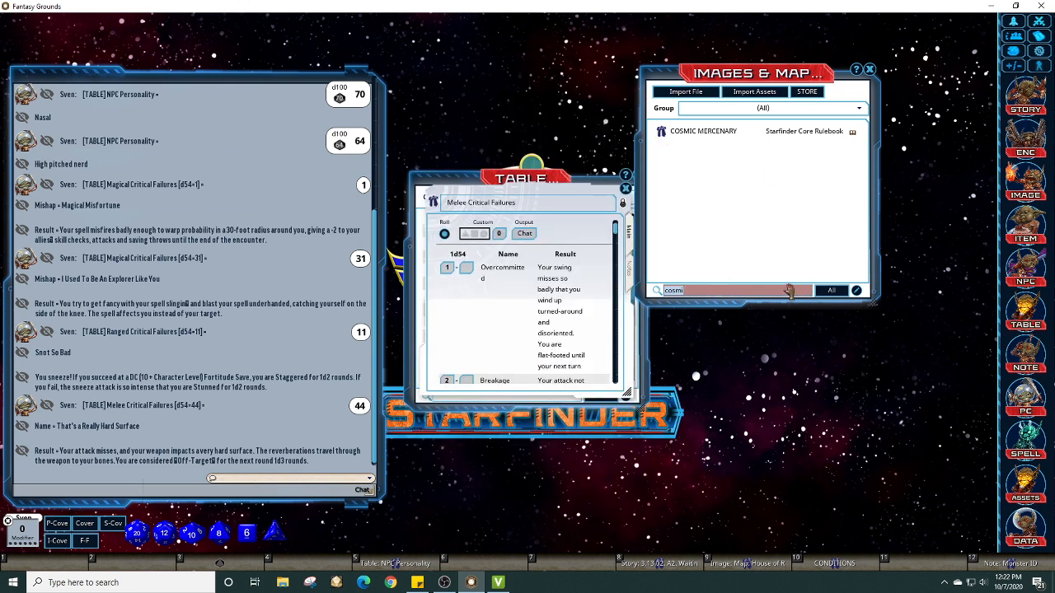
Step: Replace the image search with "crit", clear the search again and close the image list
key("BackSpace")
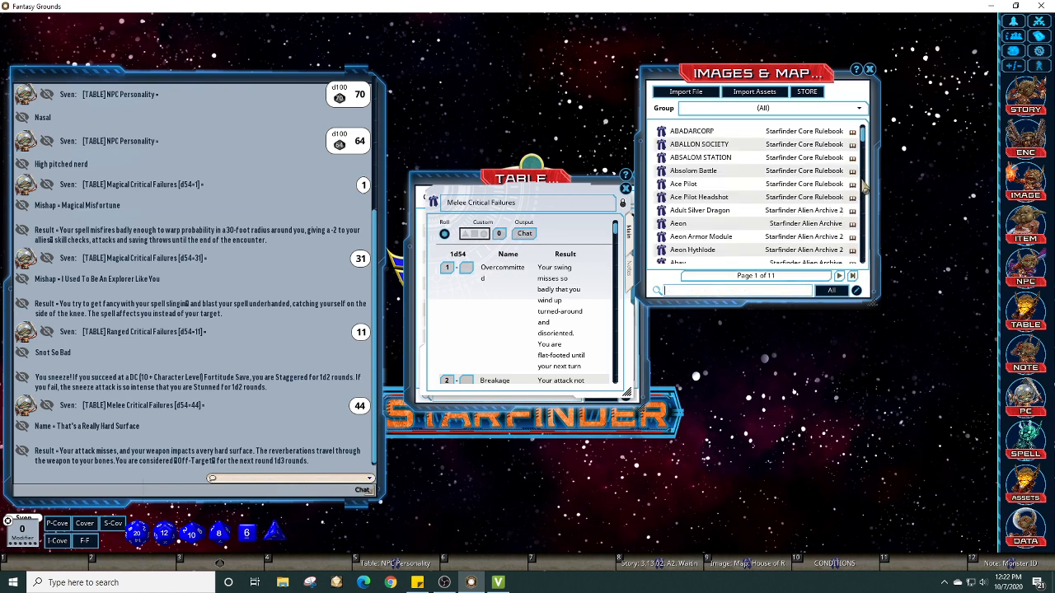
type("crit")
key("BackSpace")
key("BackSpace")
key("BackSpace")
key("BackSpace")
left_click(870, 69)
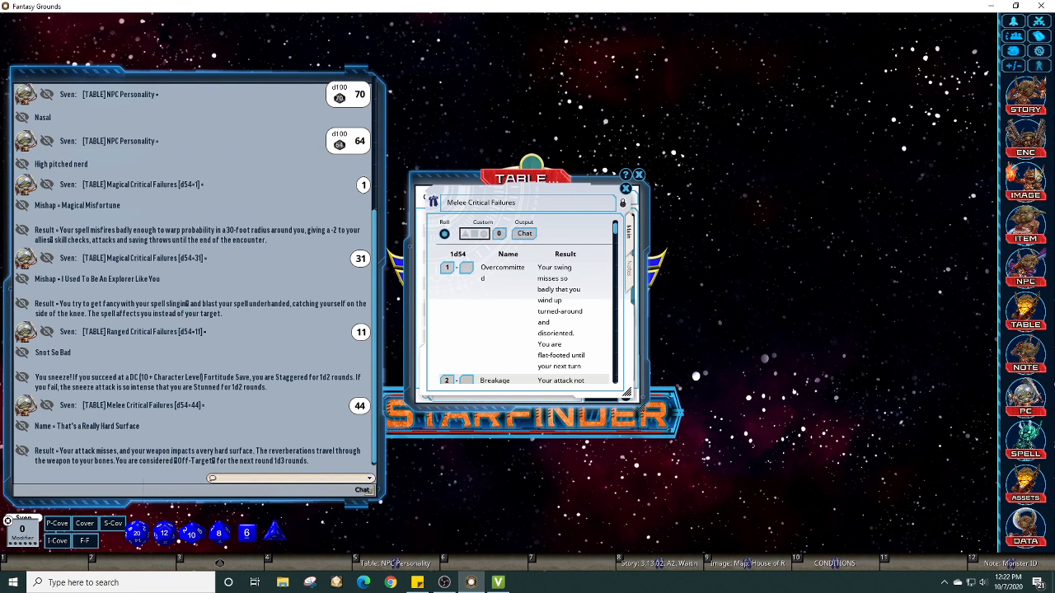
Step: Filter the image list to the Starfinder Tables group, view its Deck image and rolls pictures, and close rolls
left_click(1025, 183)
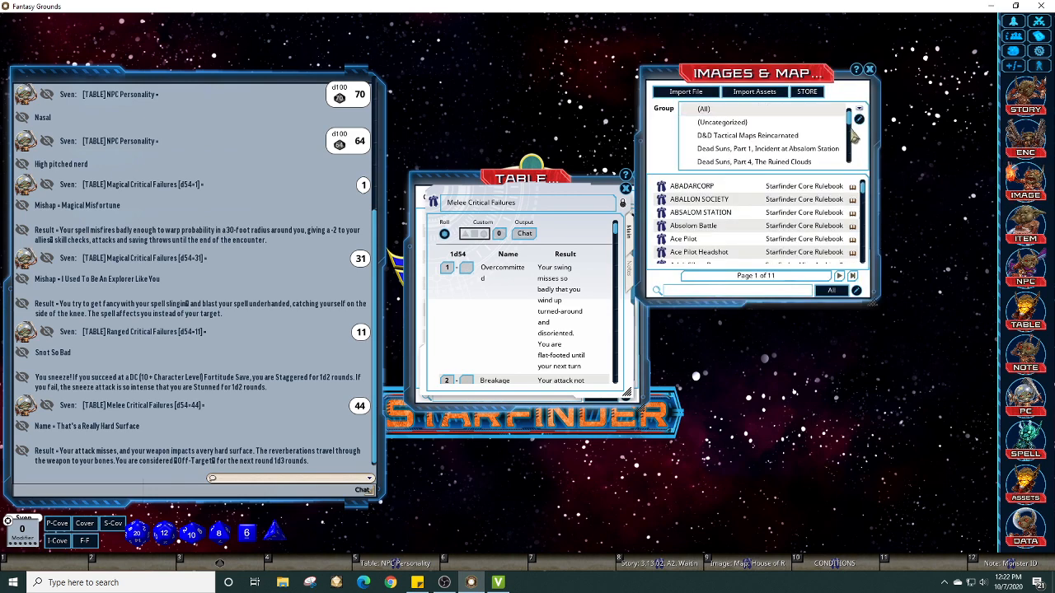
left_click_drag(851, 136, 843, 166)
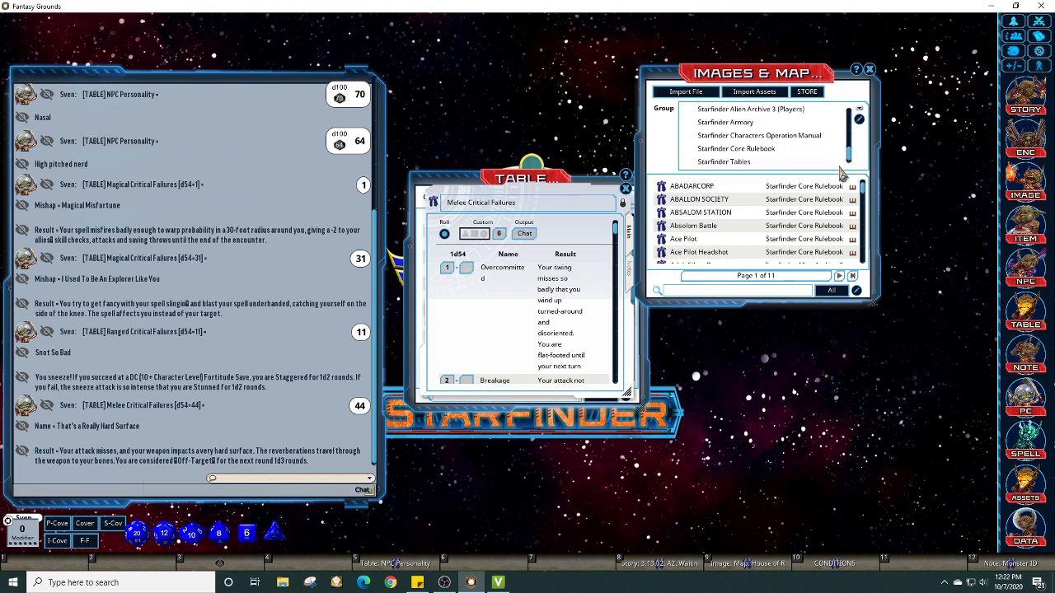
left_click(741, 165)
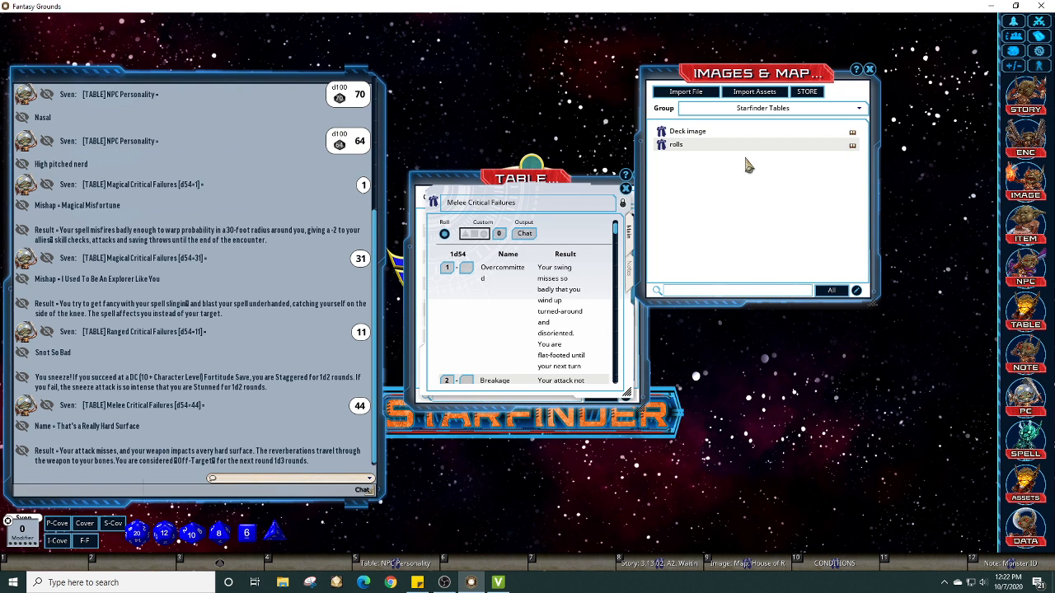
left_click(660, 132)
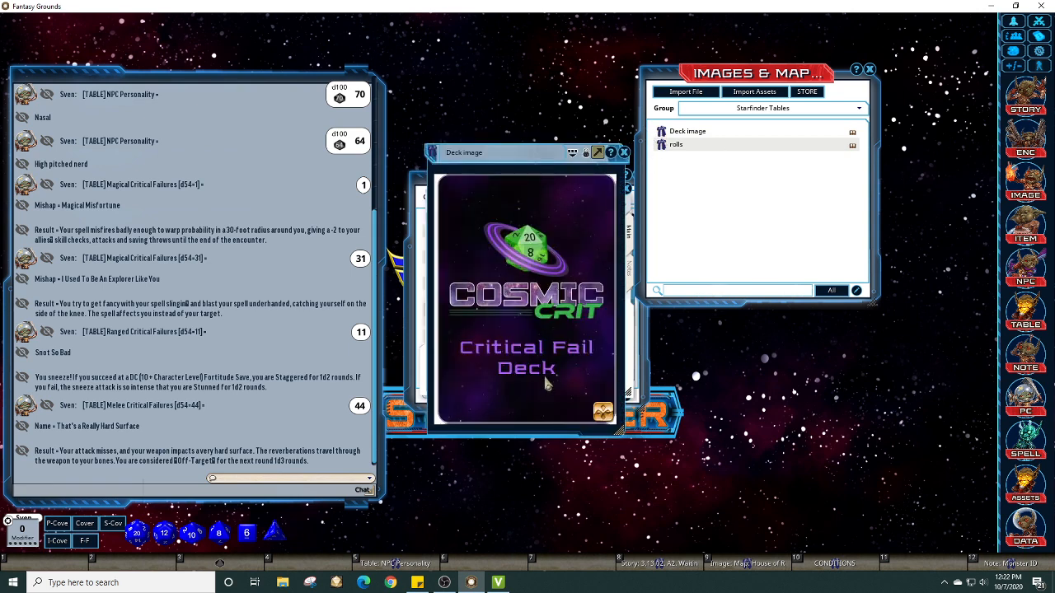
left_click_drag(552, 149, 485, 34)
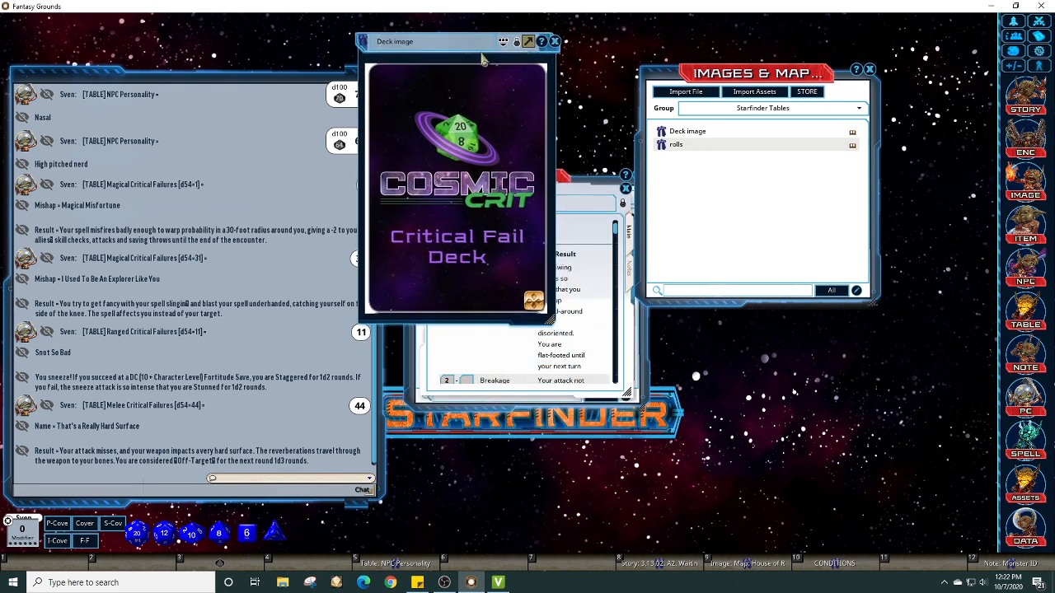
left_click(661, 145)
left_click_drag(580, 180, 685, 211)
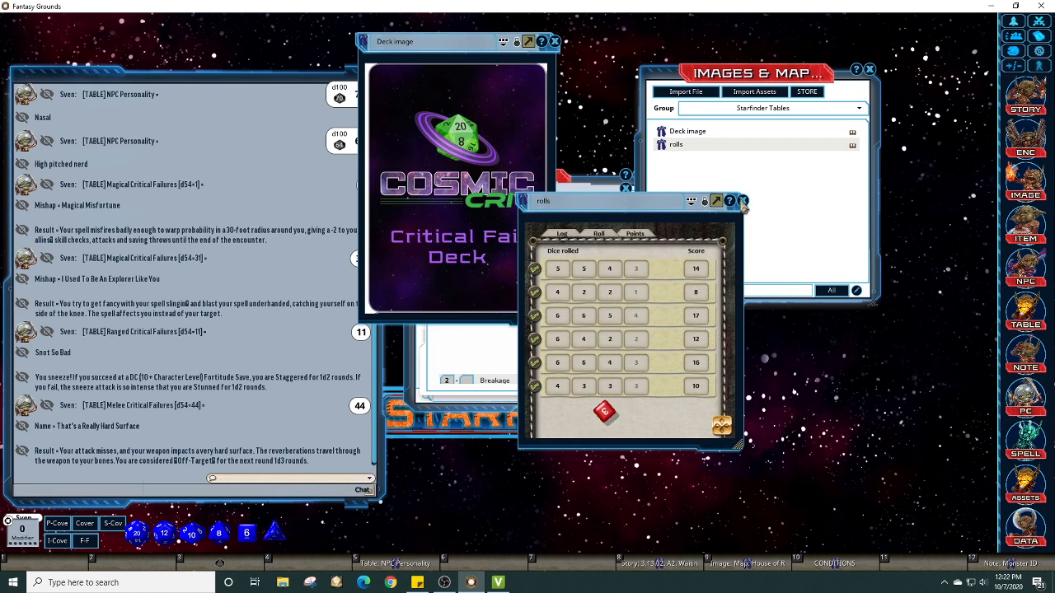
left_click(742, 201)
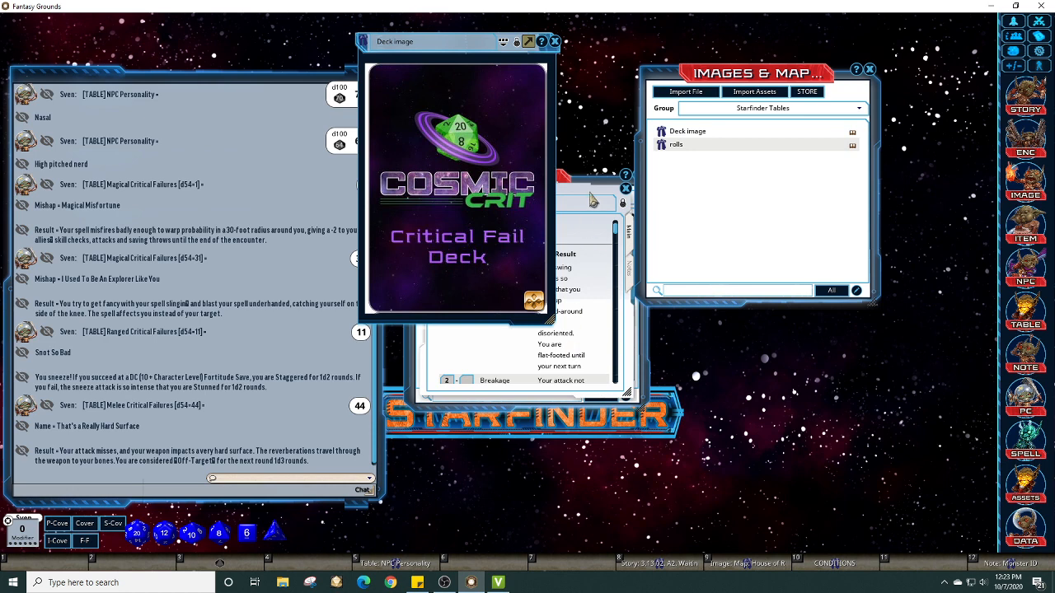
Step: Close the Melee Critical Failures table, the Tables list, the Deck image and the image list to clear the desktop
left_click_drag(591, 195, 844, 311)
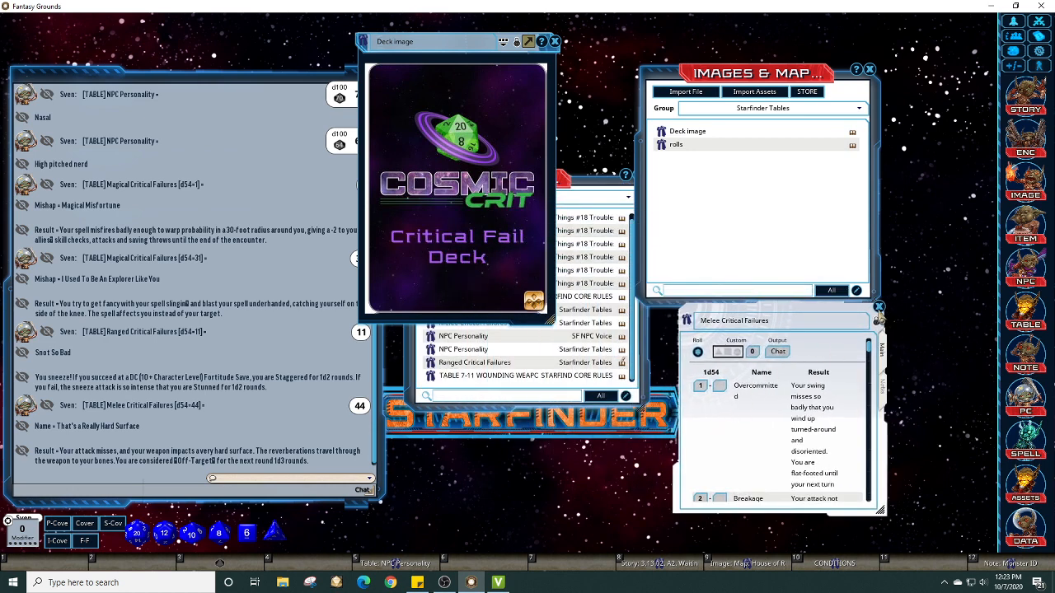
left_click(878, 307)
left_click(606, 188)
left_click_drag(605, 188, 768, 269)
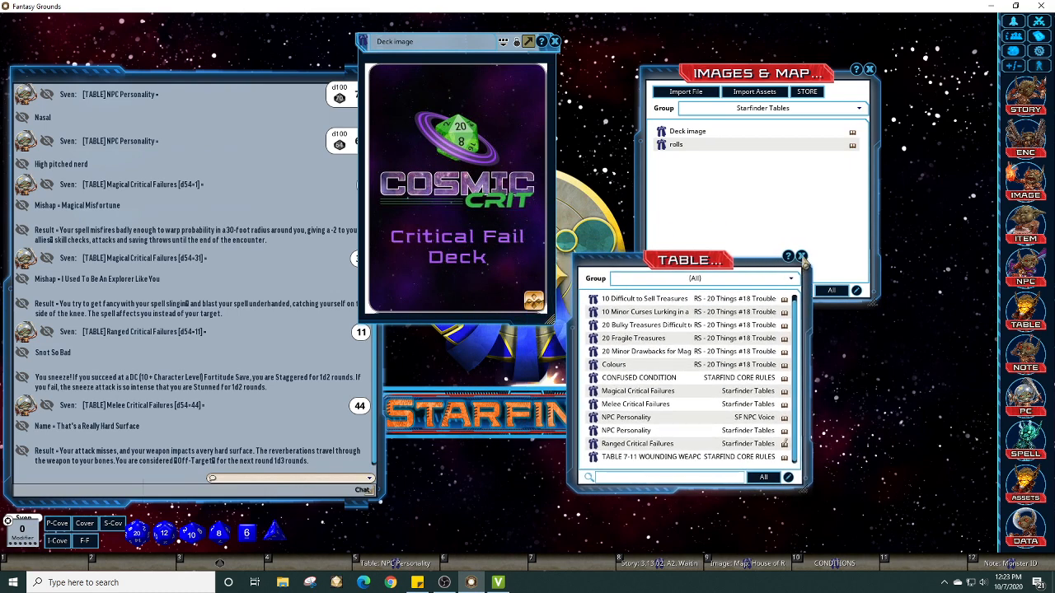
left_click(800, 257)
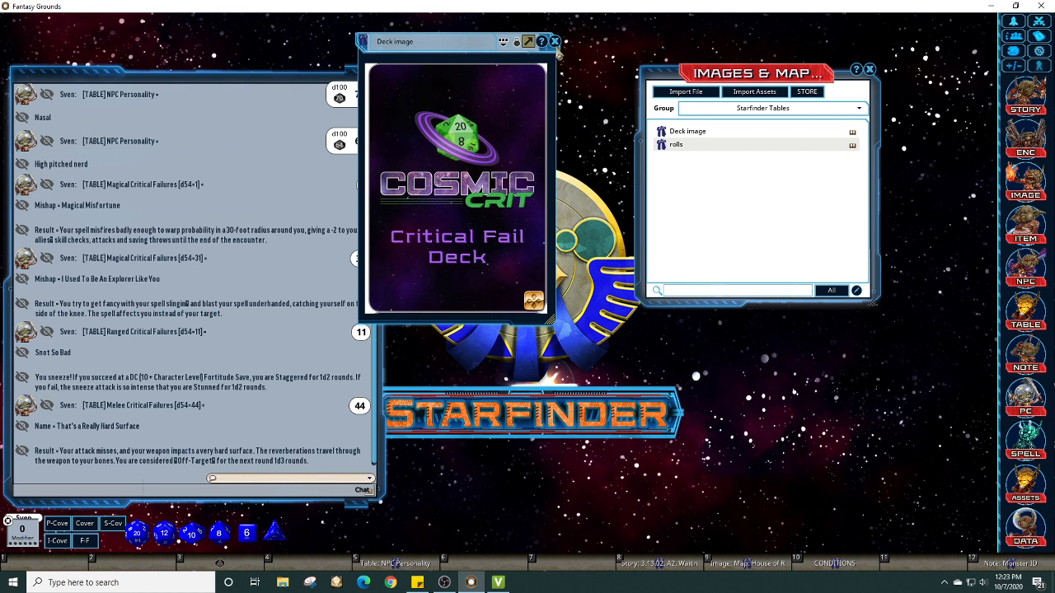
left_click(554, 42)
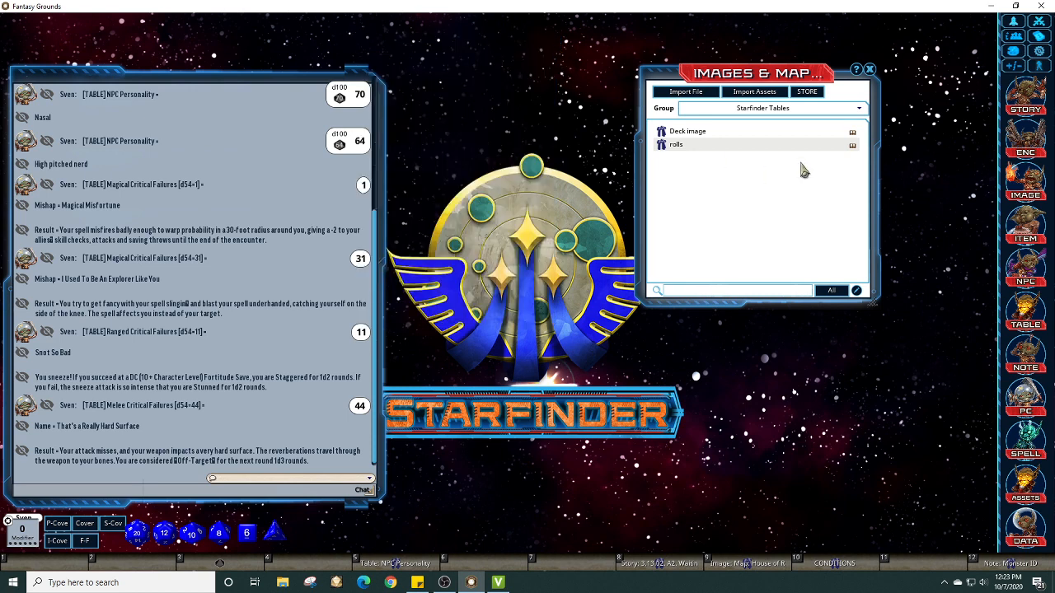
left_click(871, 71)
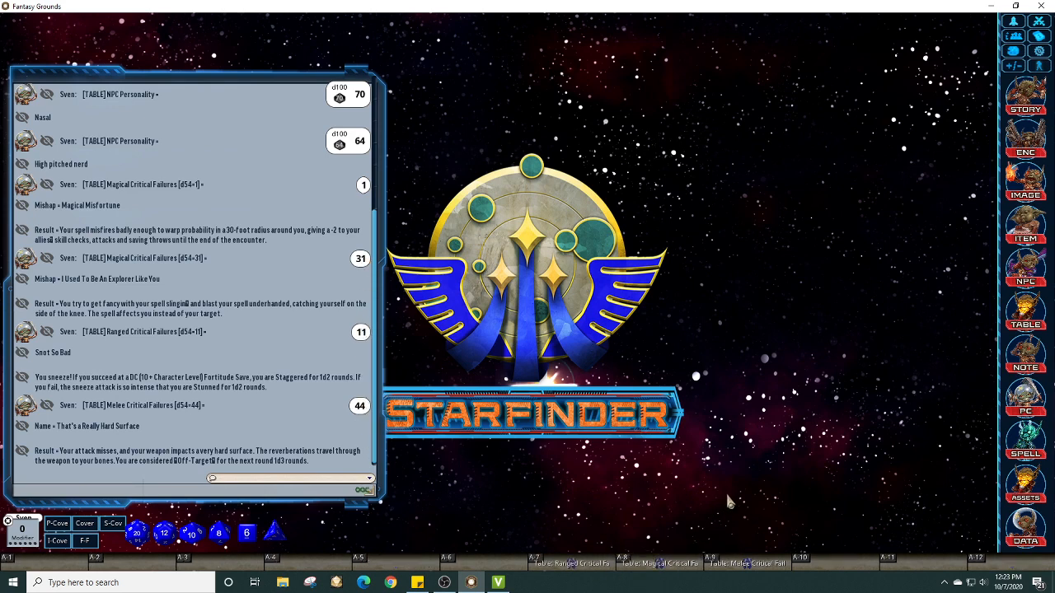
Step: Open Ranged Critical Failures from hotkey slot A-7, roll on it once and close it
left_click(658, 566, "alt")
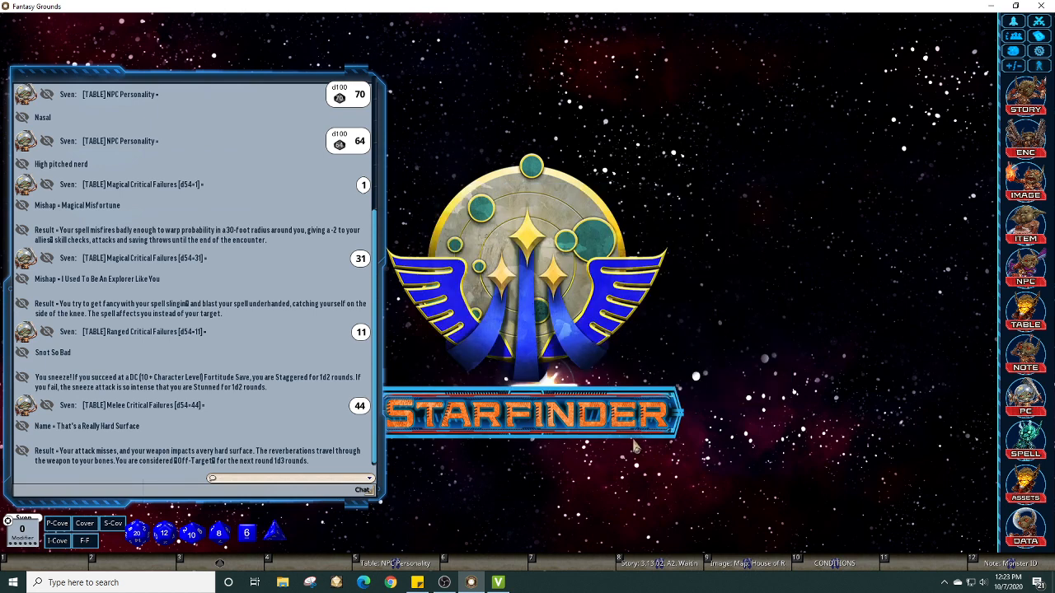
key("ctrl")
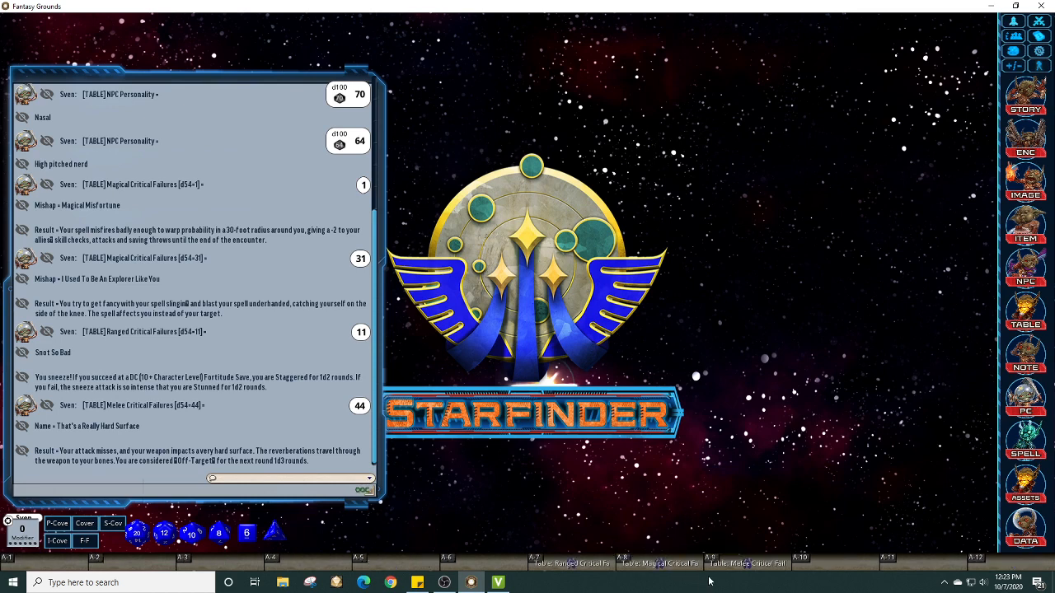
key("alt")
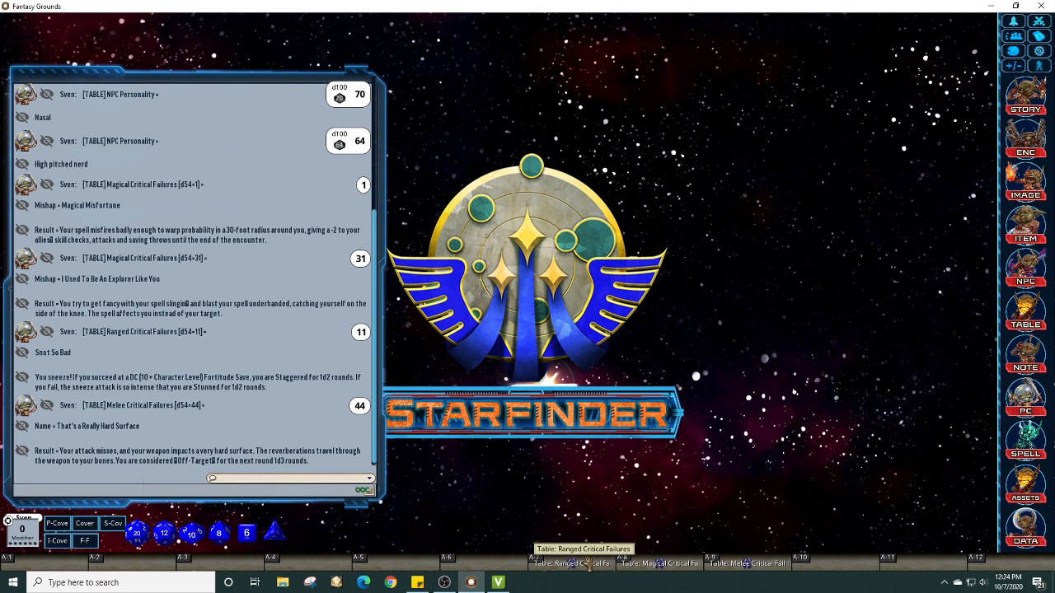
left_click(600, 568, "alt")
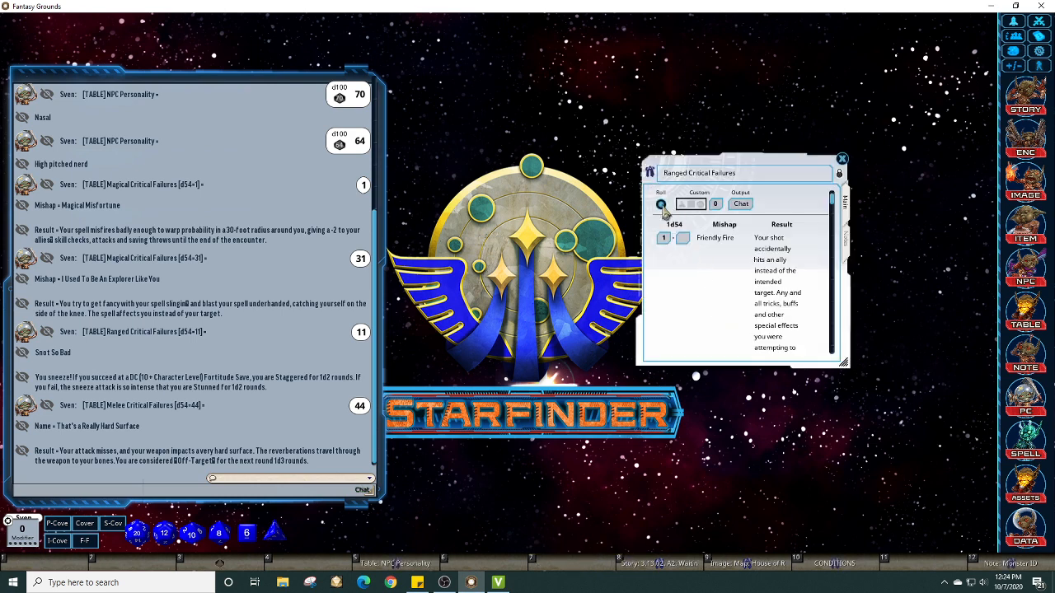
left_click(660, 204)
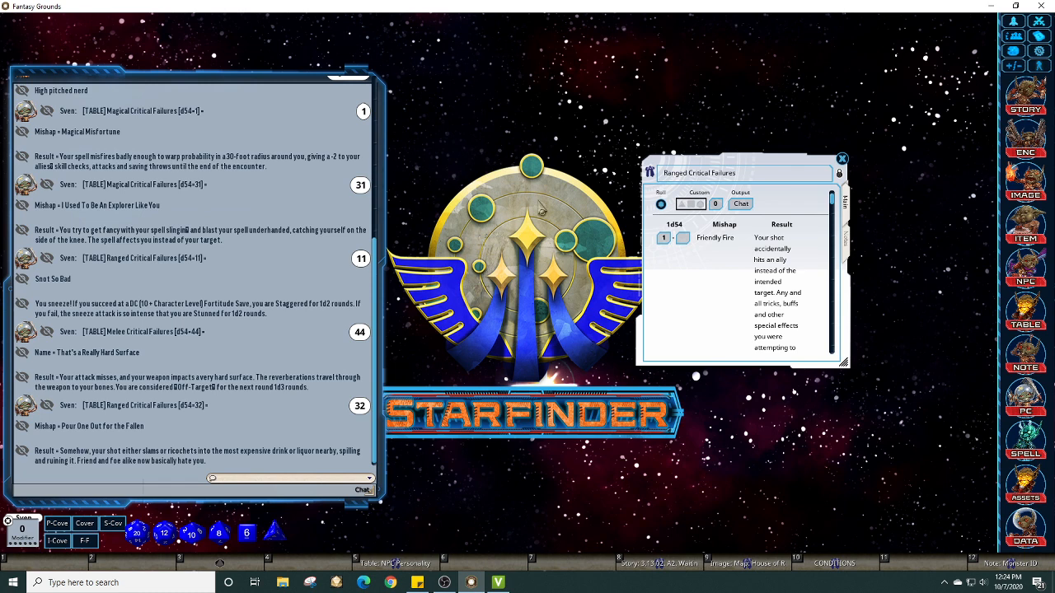
left_click(841, 159)
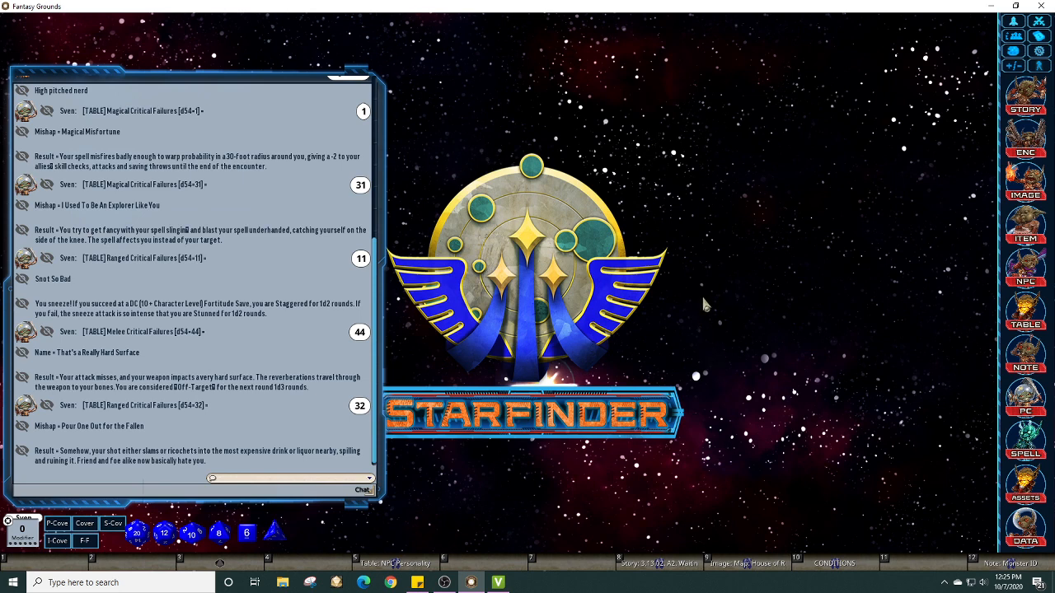
right_click(705, 298)
left_click(772, 227)
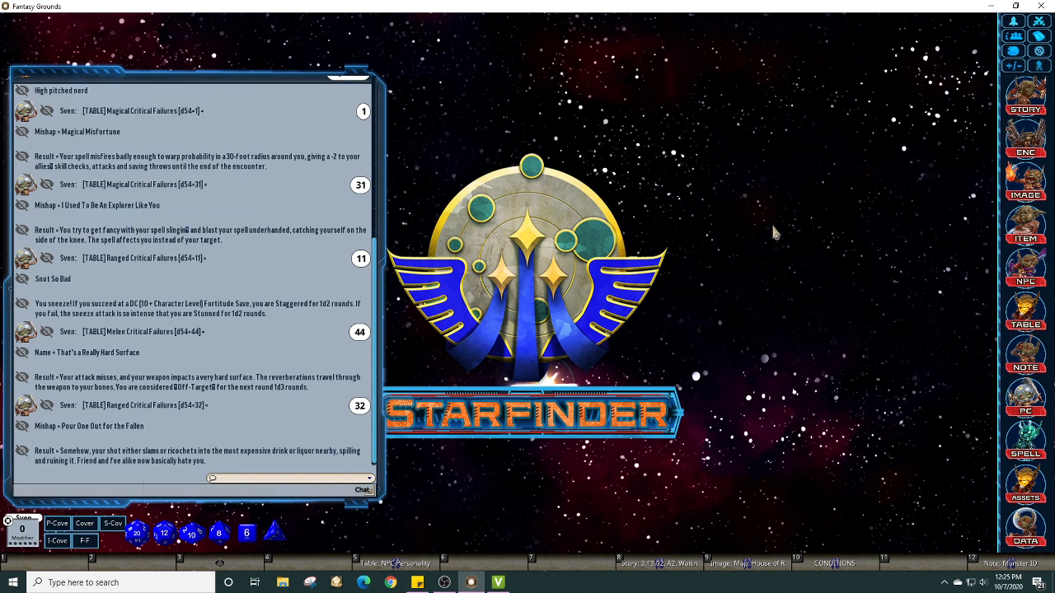